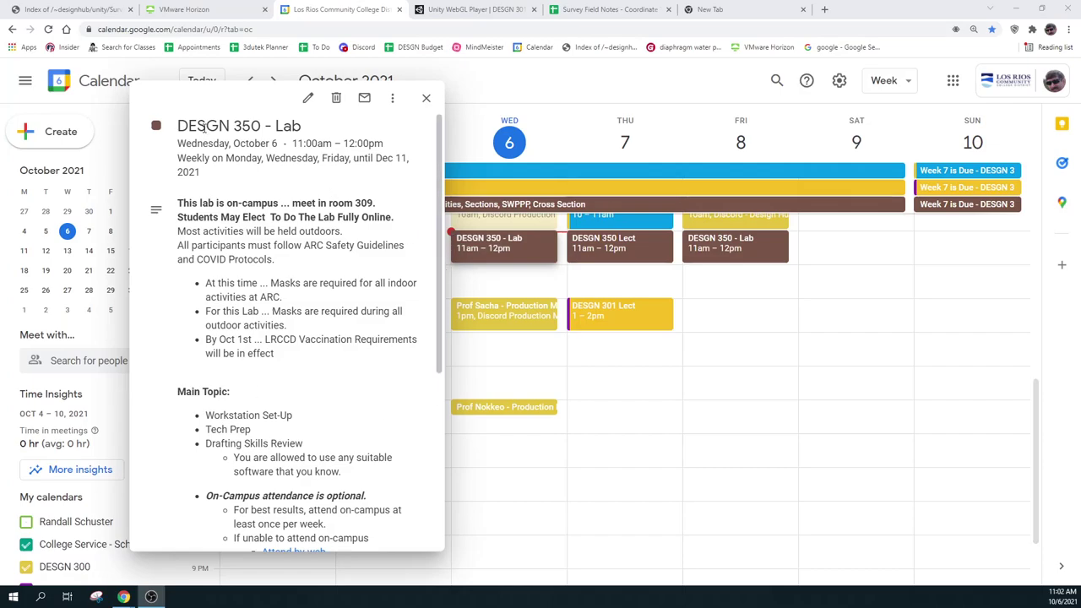
Step: Review the DESGN 350 - Lab event's title, date and online attendance option, and close its details
drag(179, 127, 320, 128)
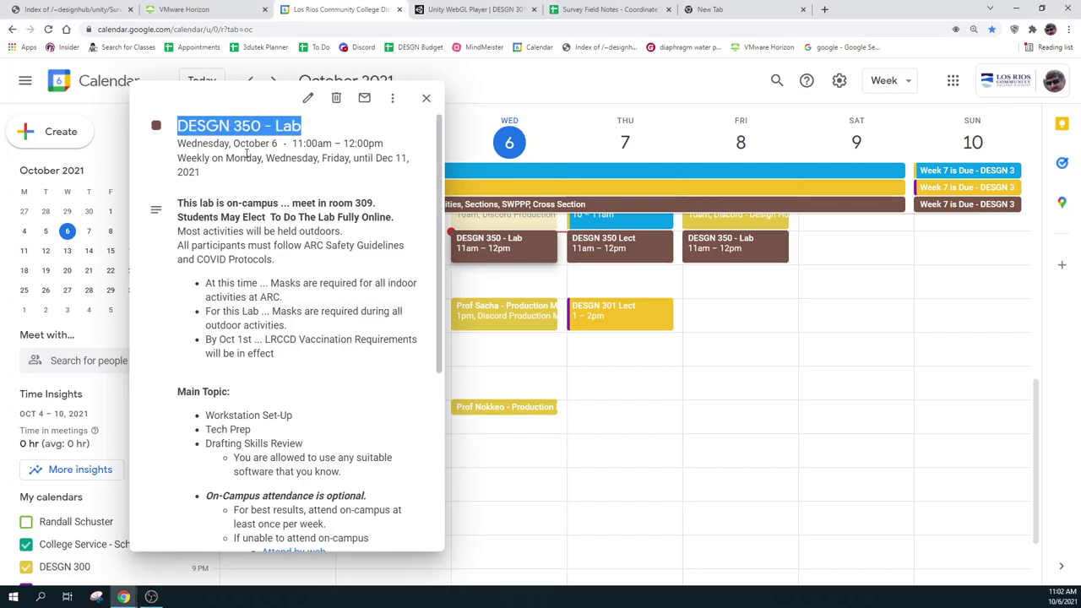
drag(184, 144, 293, 143)
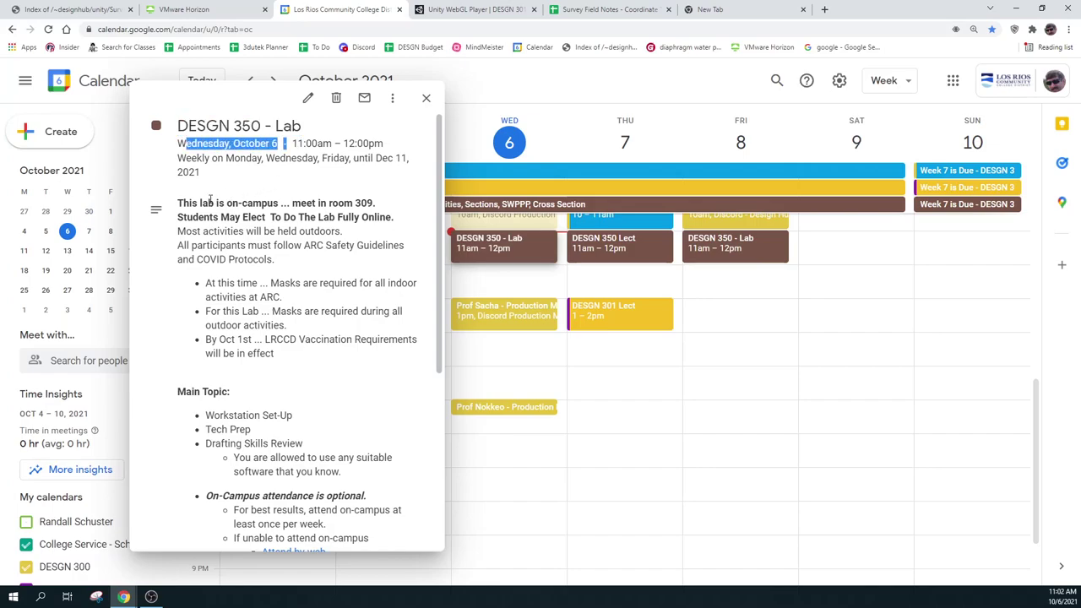
drag(178, 203, 271, 217)
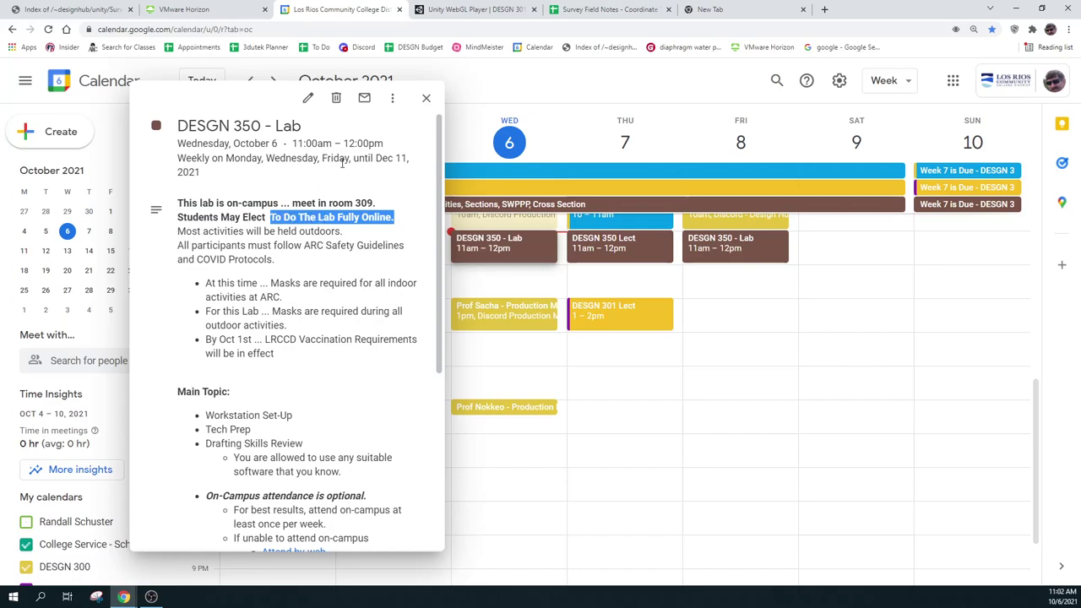
click(426, 100)
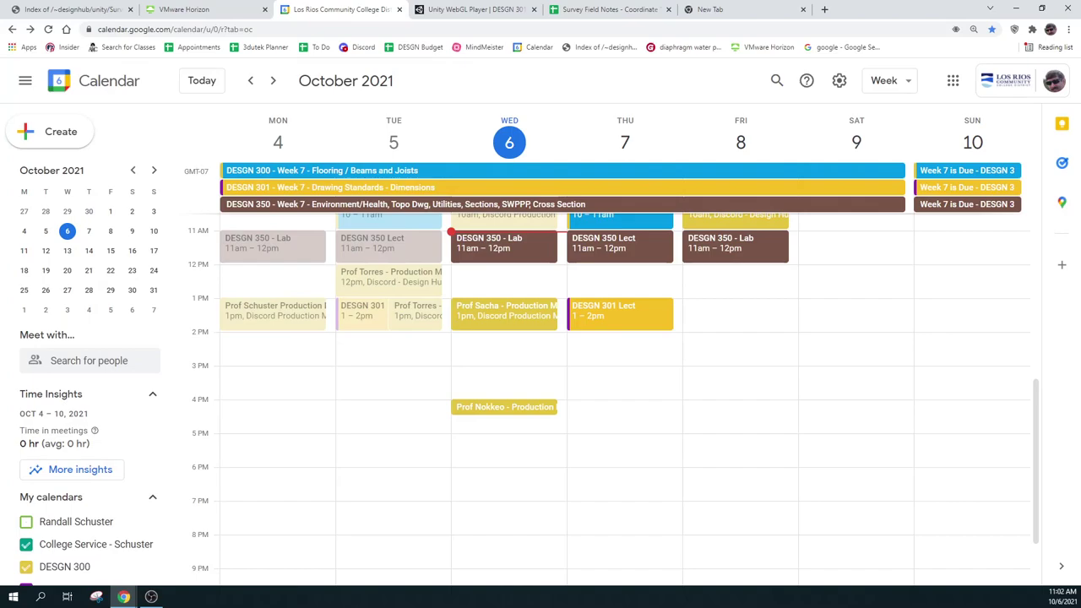
Step: Open the DESGN 350 Week 7 event and examine its Theodolite Survey Exercise and Coordinate Points Survey Sim assignments
click(475, 204)
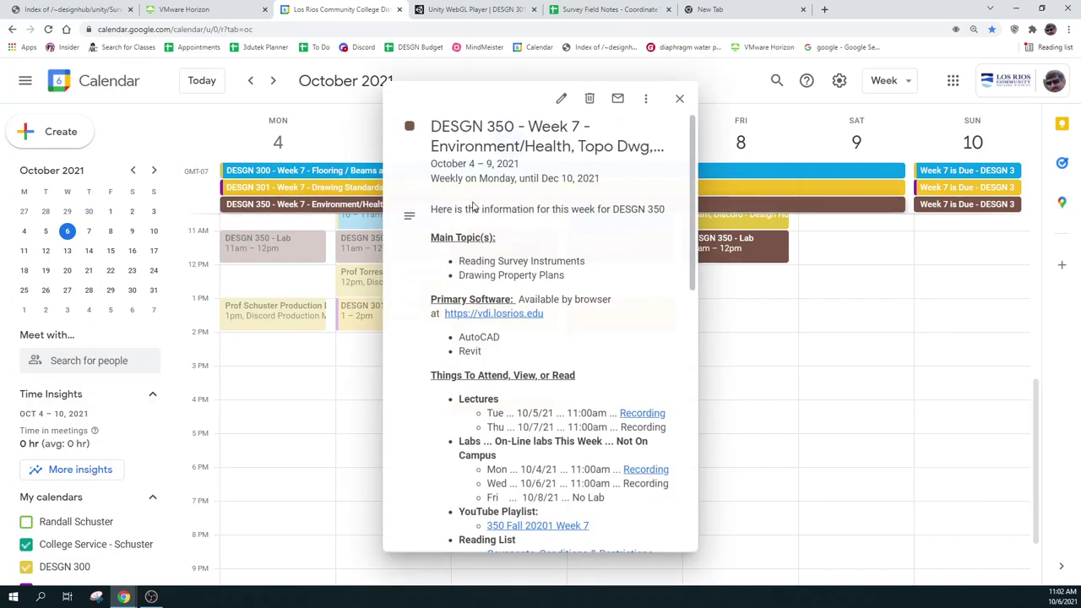
scroll(507, 321, down, 4)
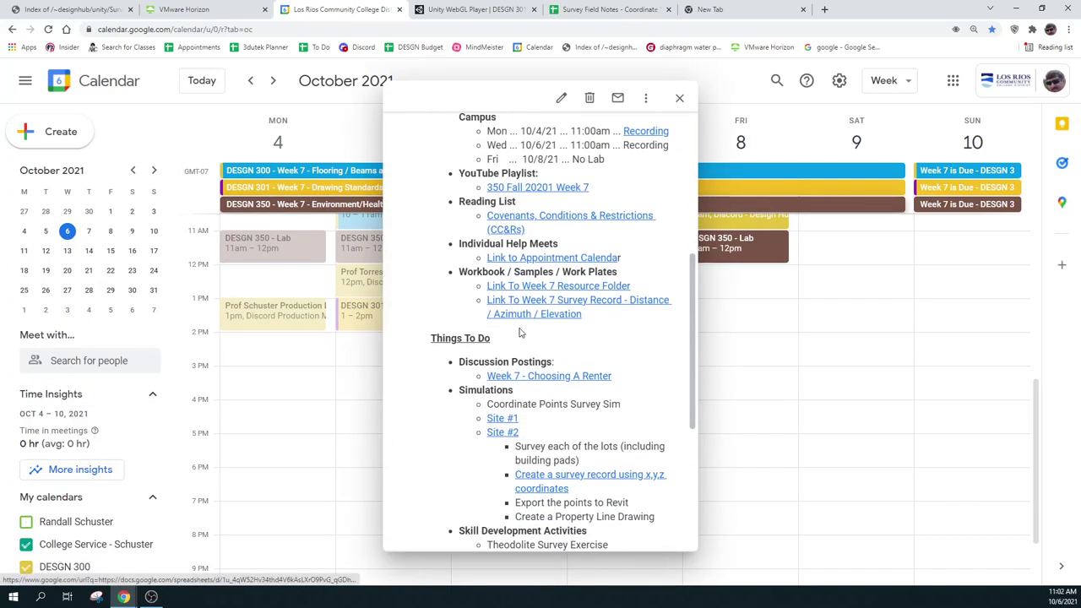
scroll(541, 313, down, 1)
scroll(553, 279, down, 2)
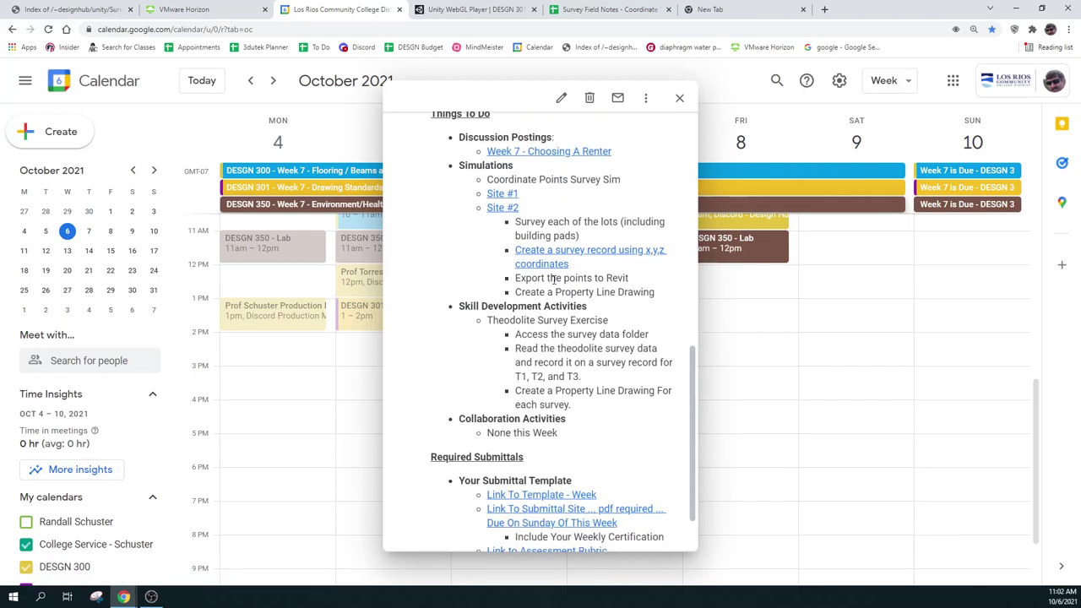
drag(489, 320, 599, 321)
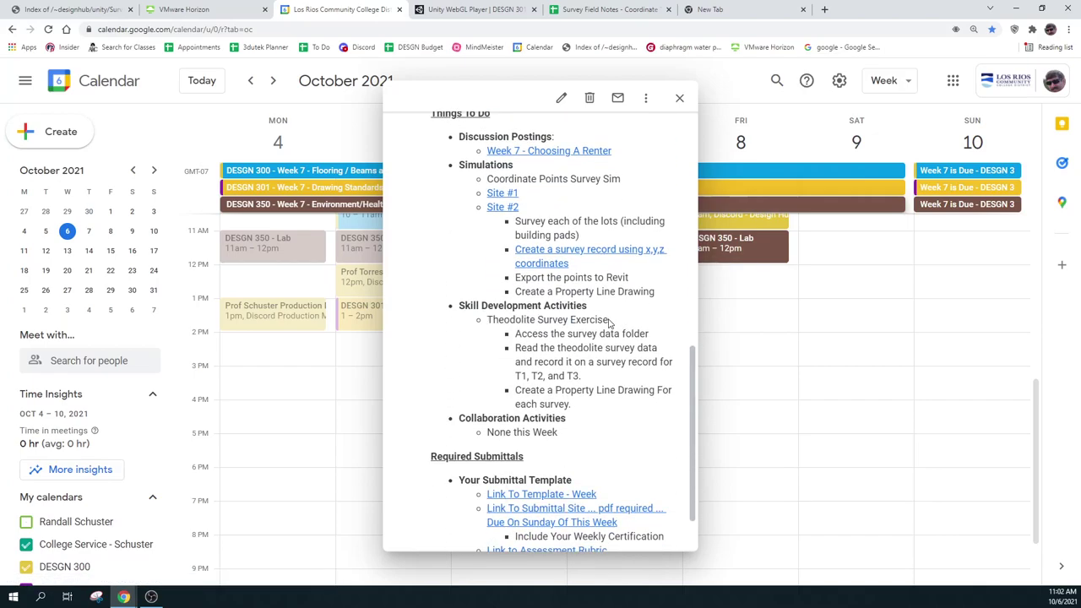
triple_click(609, 320)
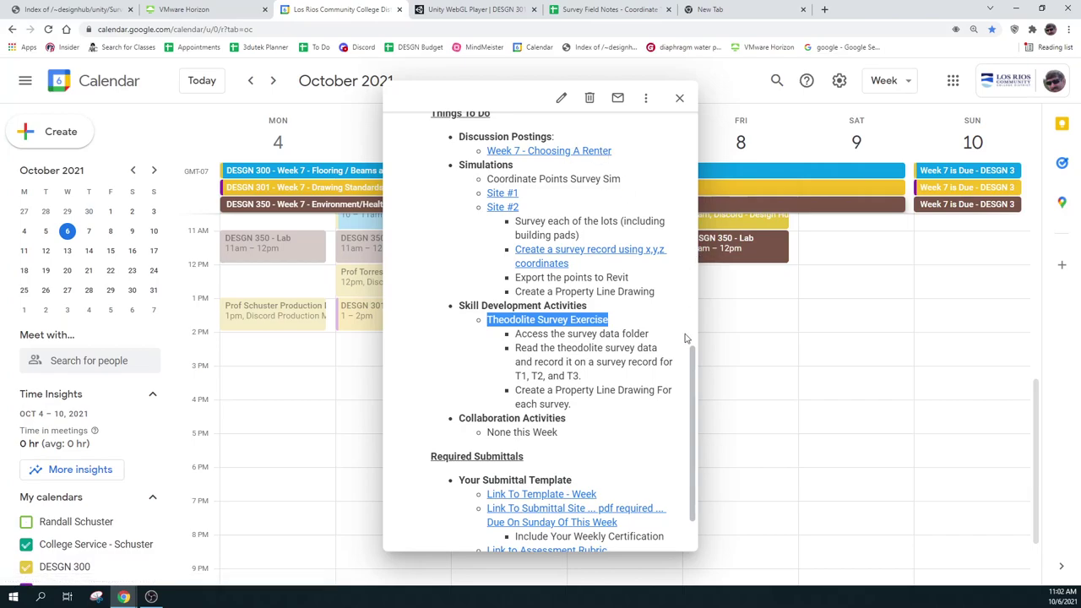
click(558, 217)
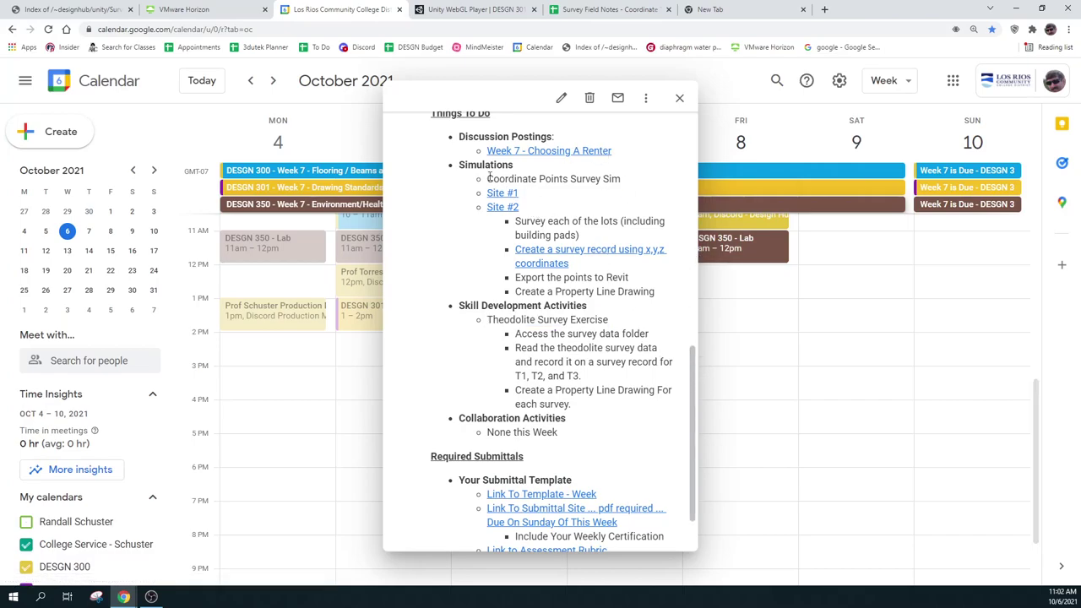
drag(488, 178, 621, 179)
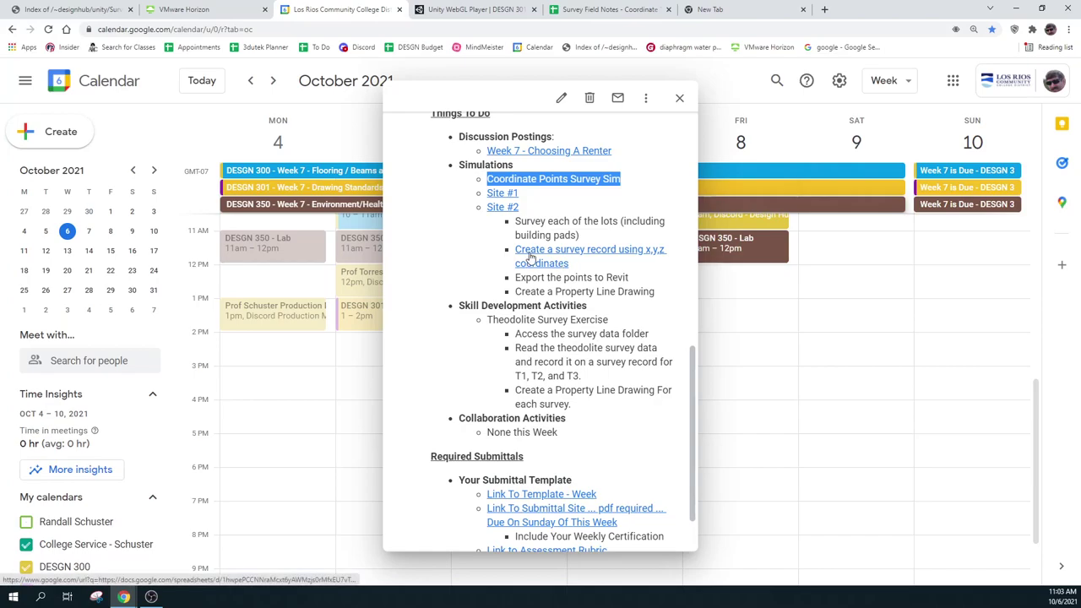
Step: Start the DESGN 301 Site For Survey - Phase 2 simulation in Unity WebGL and practise pausing and resuming it
click(490, 10)
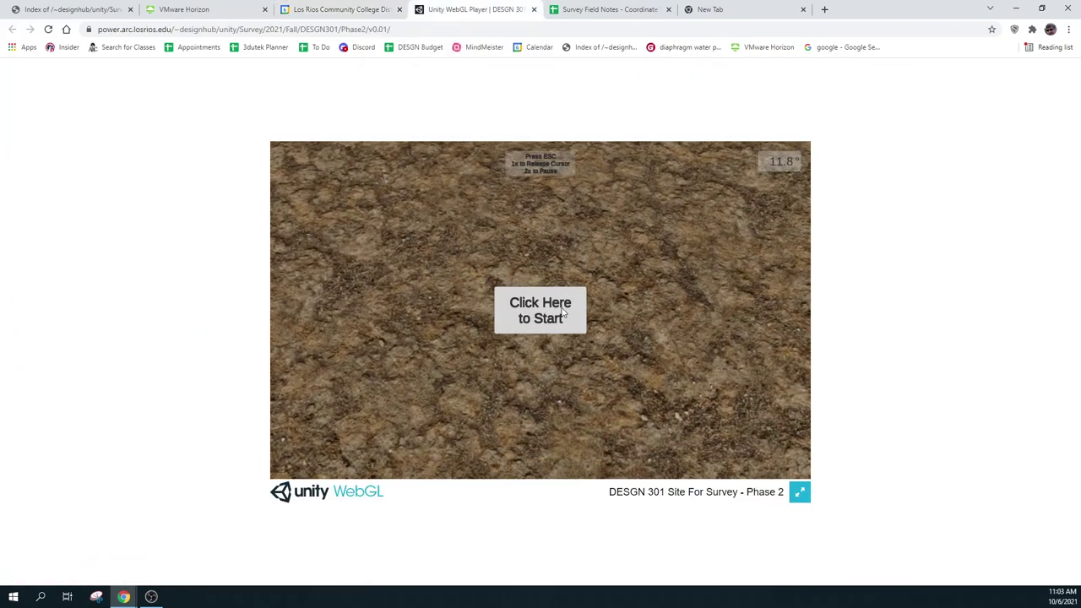
click(564, 312)
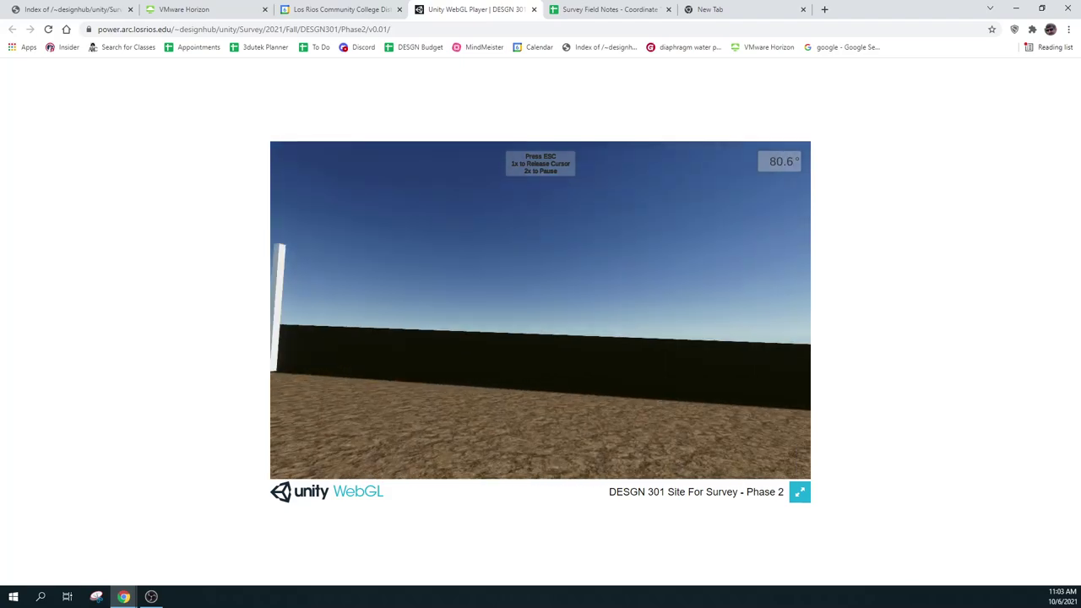
key(Escape)
key(Escape)
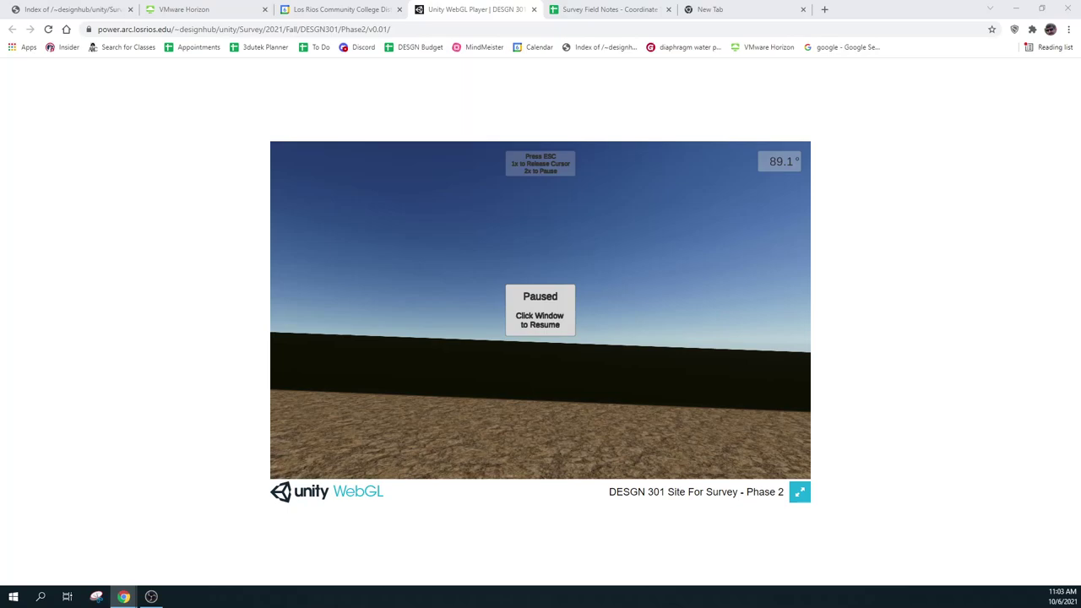
click(385, 446)
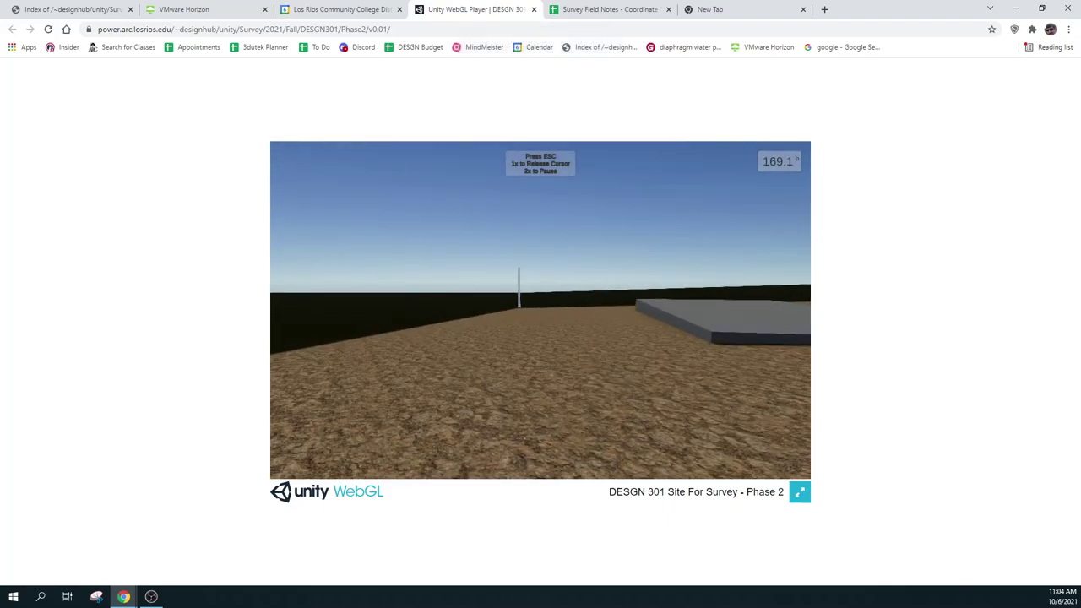
key(Escape)
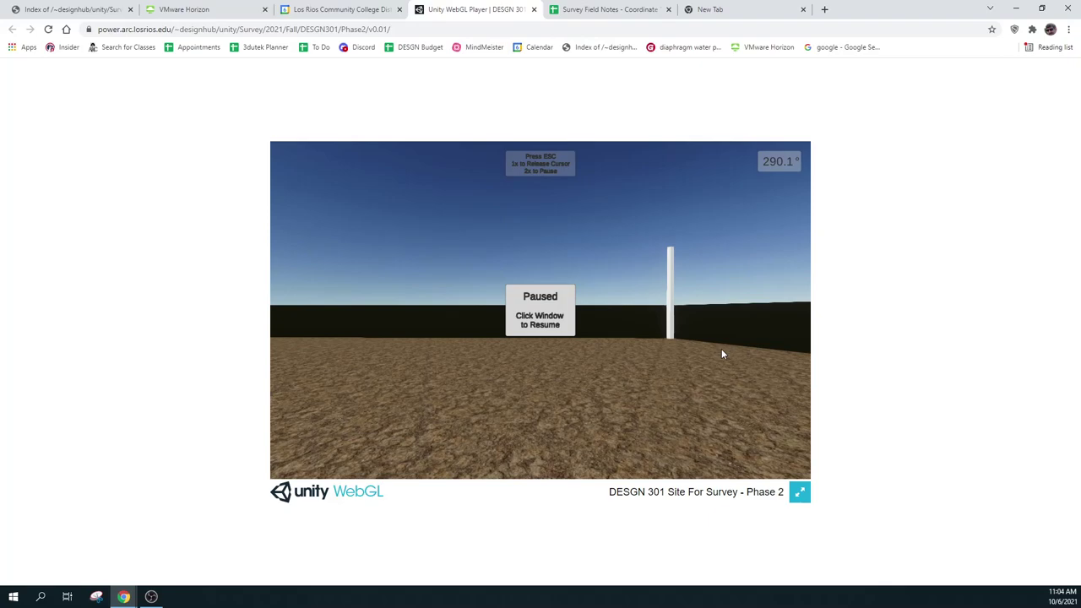
click(544, 318)
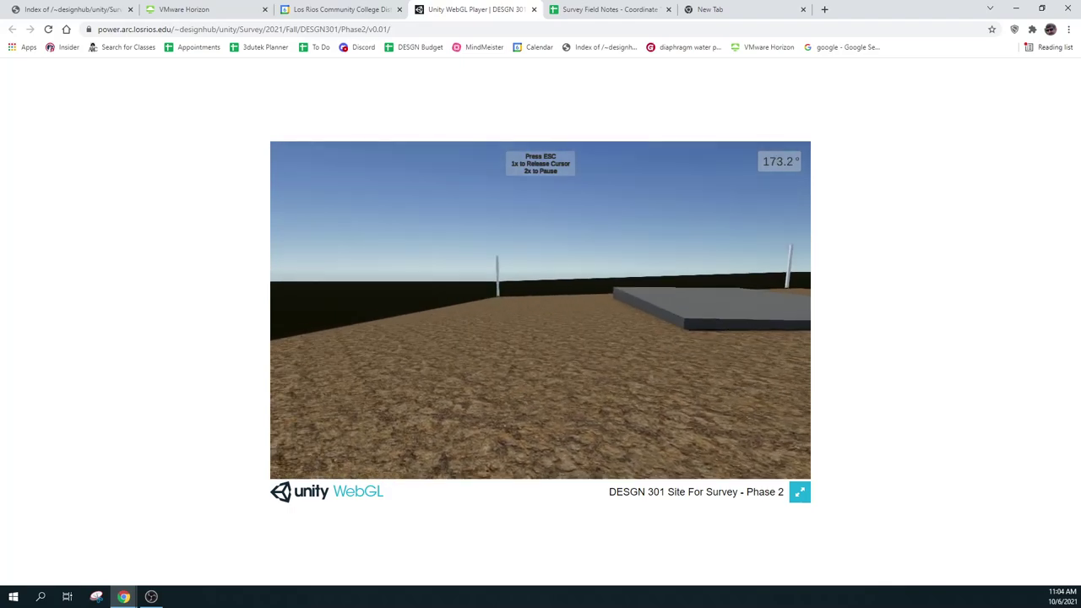
Step: Walk south past the raised slab to the far corner pole and take its coordinate reading
key(w)
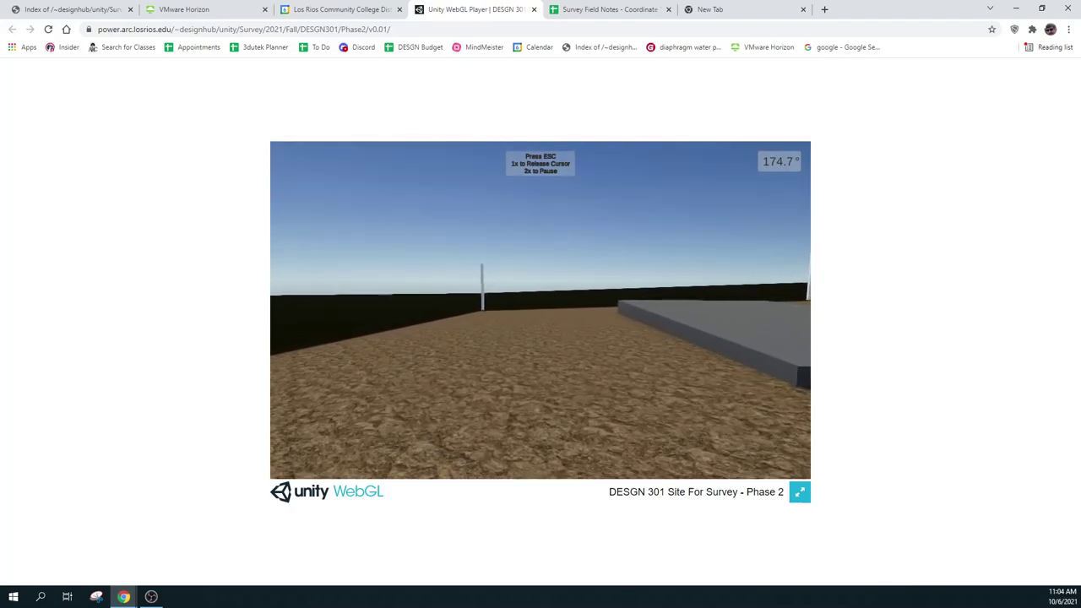
key(w)
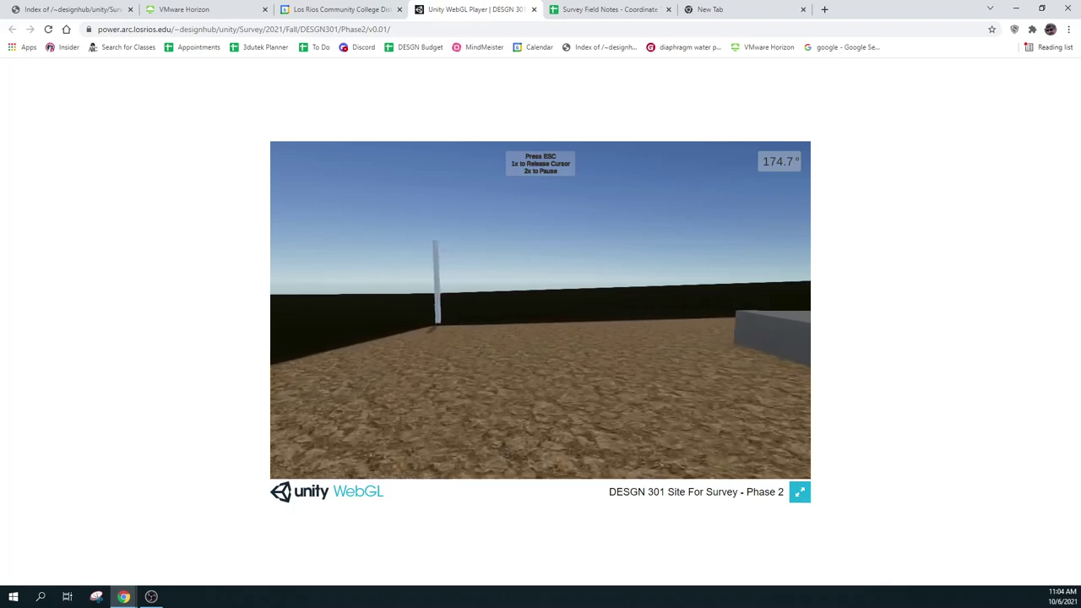
key(w)
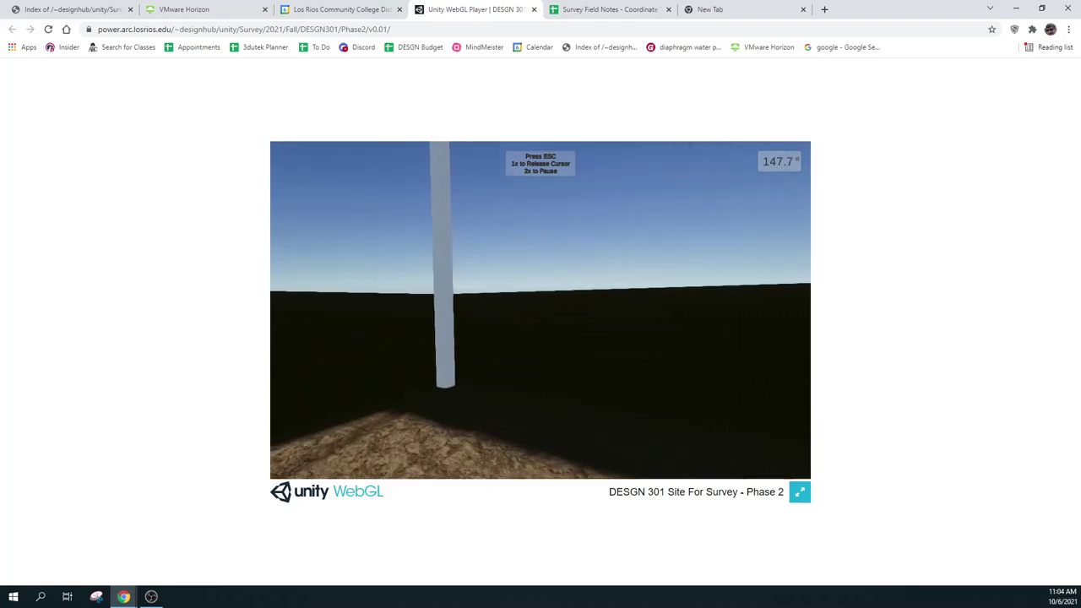
click(541, 310)
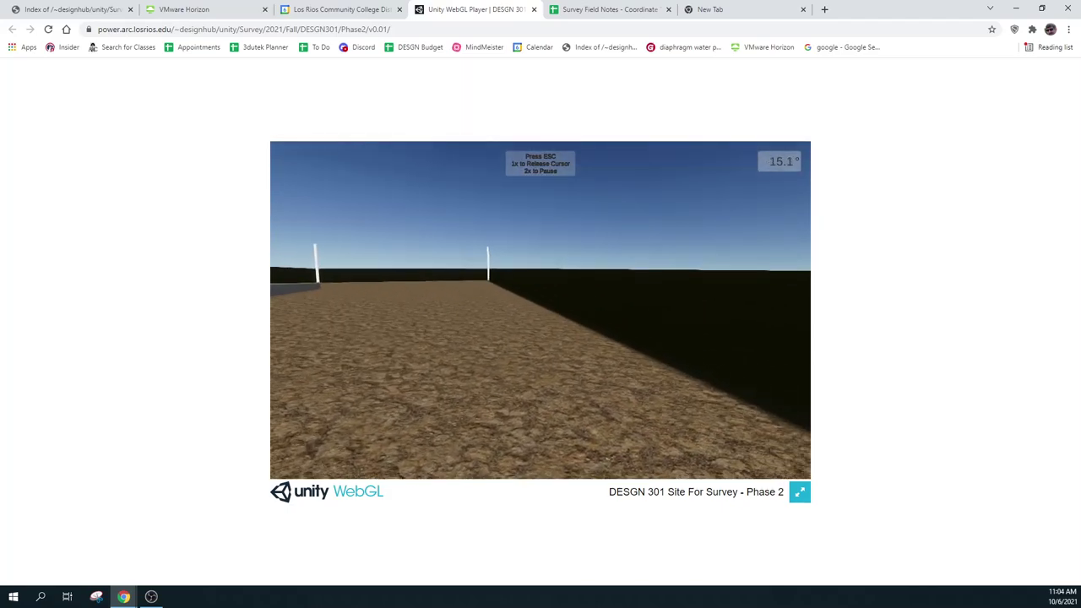
Step: Walk north along the site's edge to the next corner pole and take its x, y, z coordinate reading
key(w)
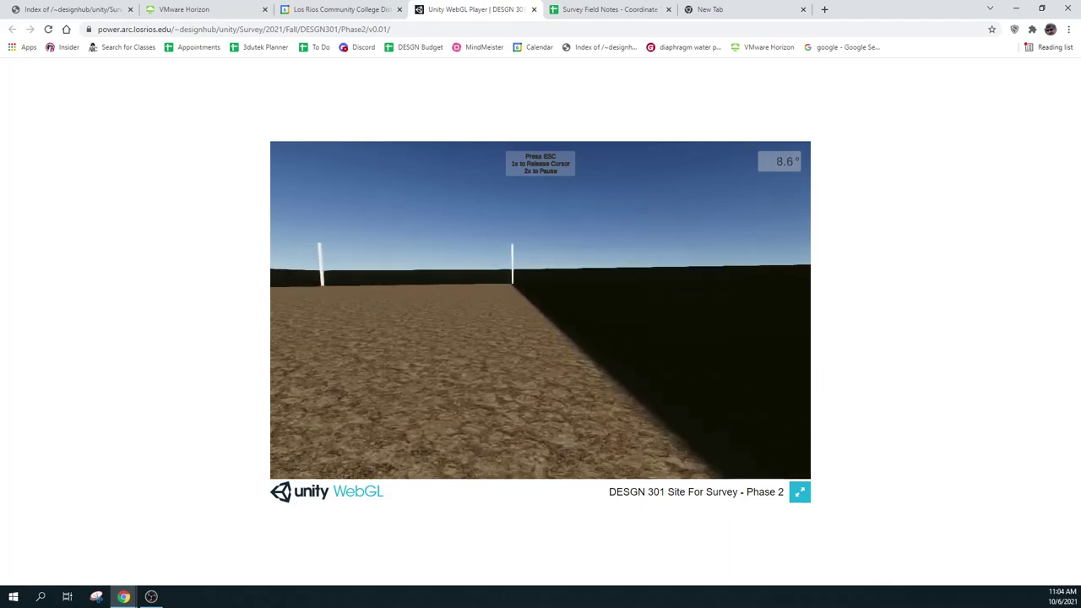
key(w)
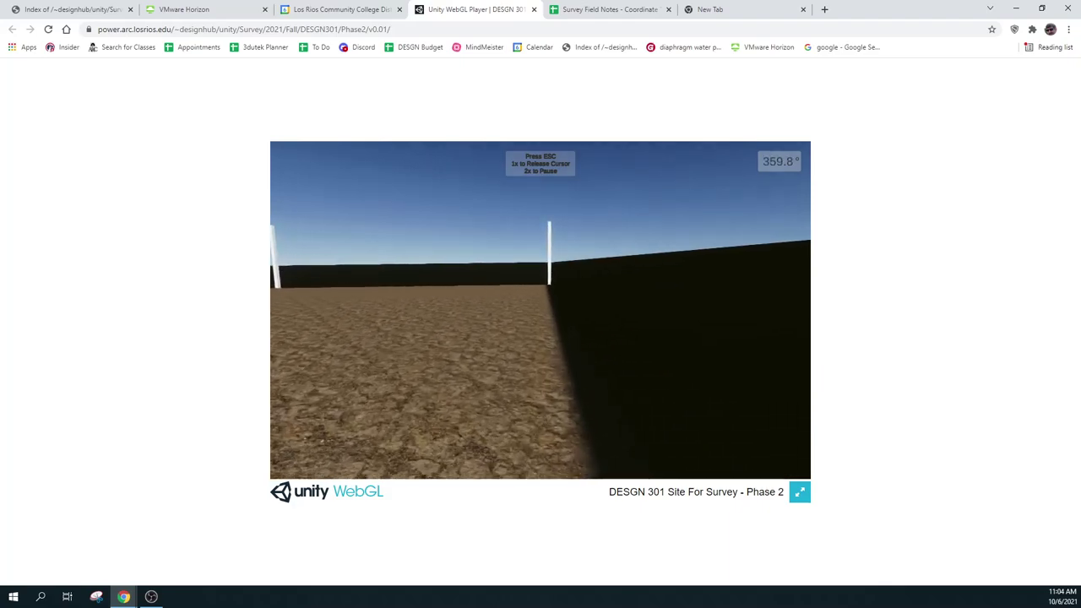
key(w)
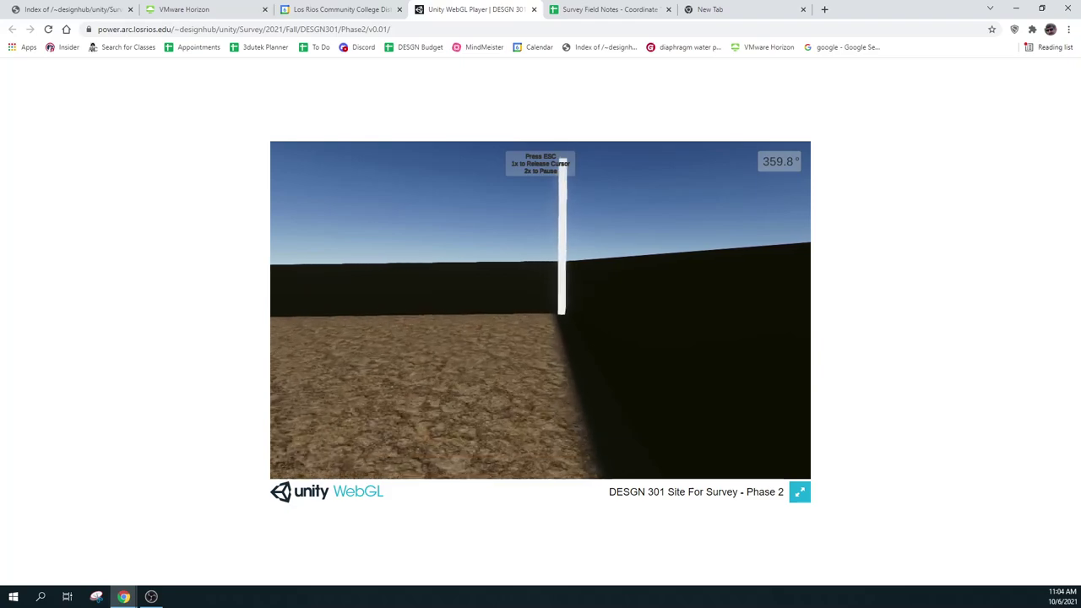
key(w)
click(540, 310)
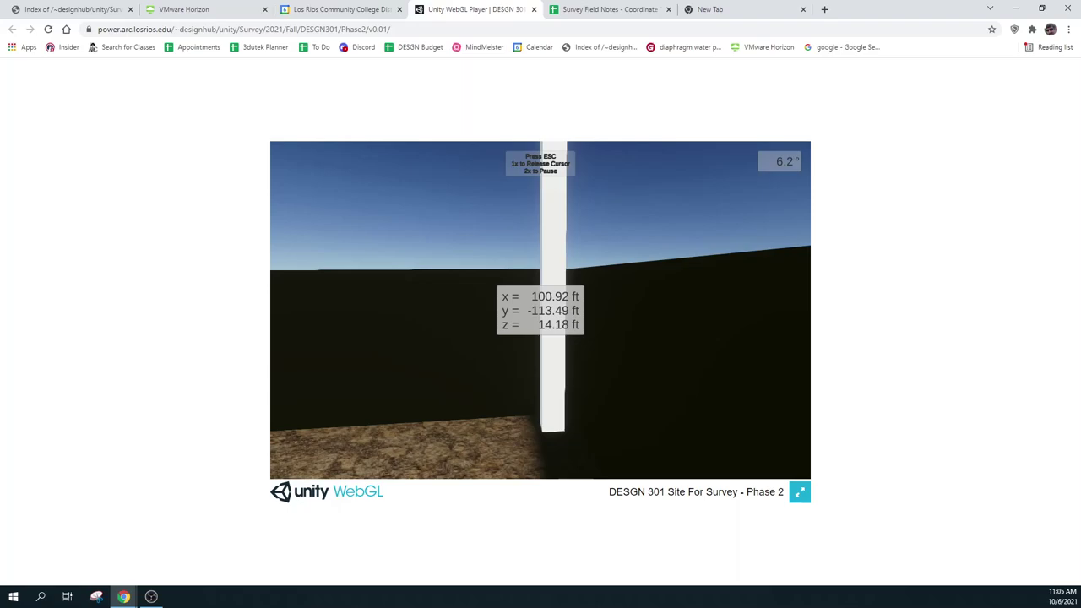
Step: Back away from the measured pole, walk west along the edge to the next corner pole and read its coordinates
key(s)
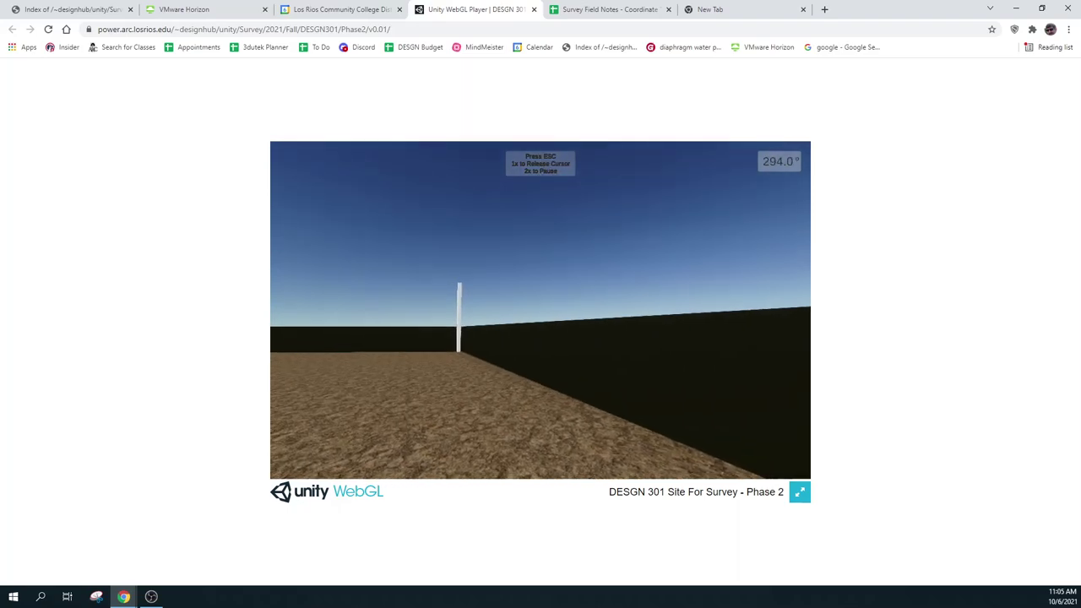
key(w)
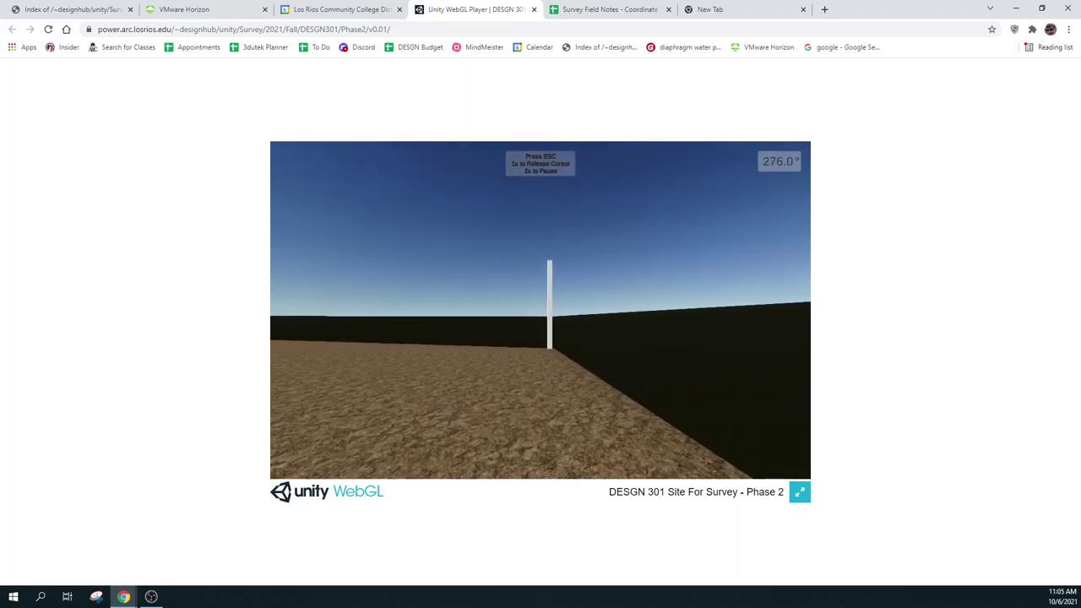
key(w)
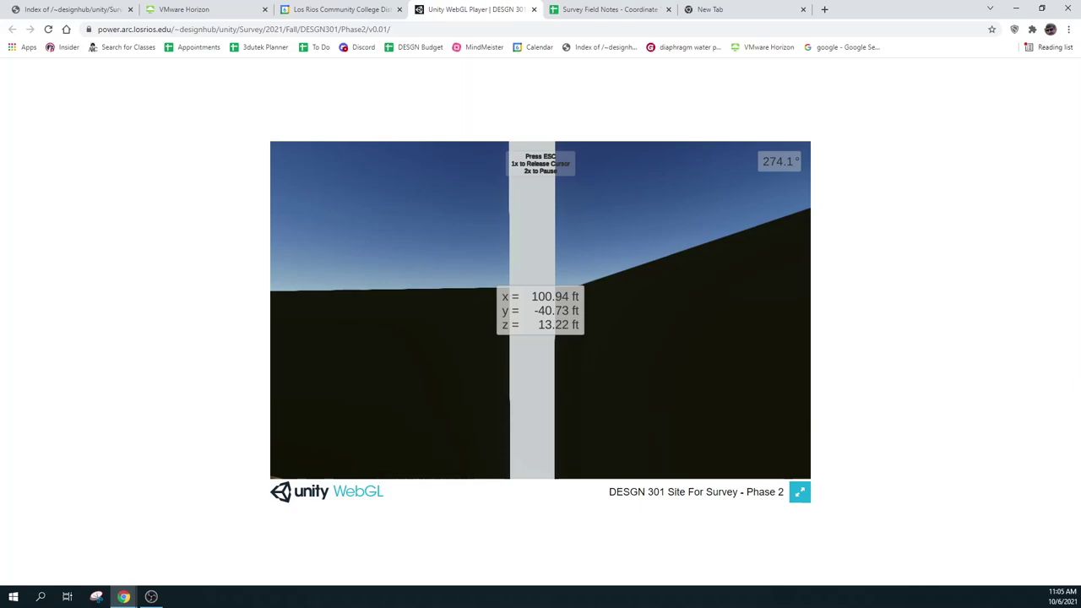
mouse_move(541, 311)
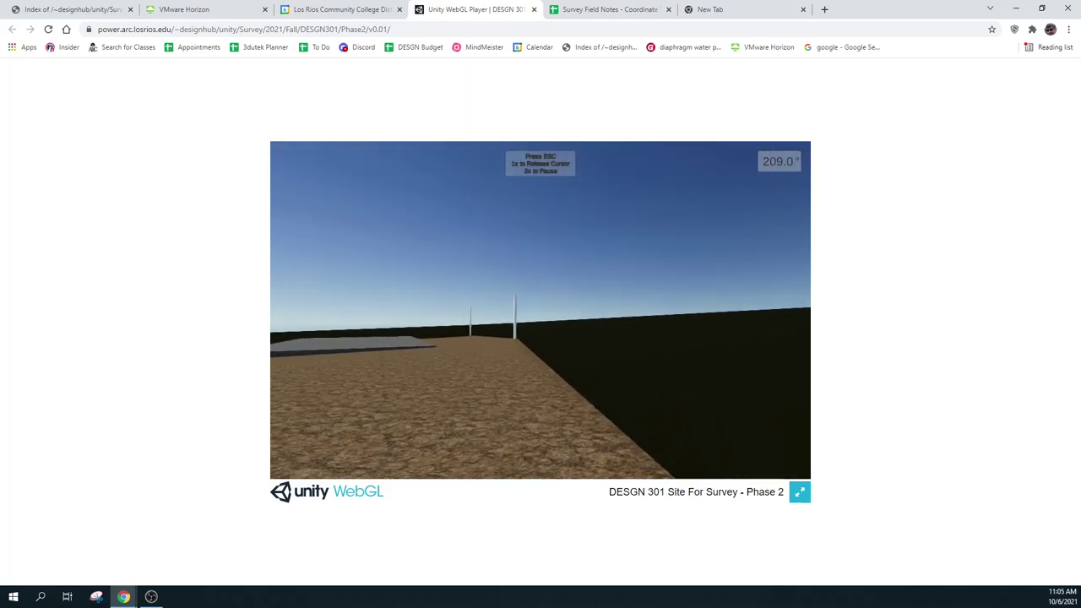
Step: Walk south-southwest to the nearer of the two poles ahead, read its coordinates and pause the simulation
key(w)
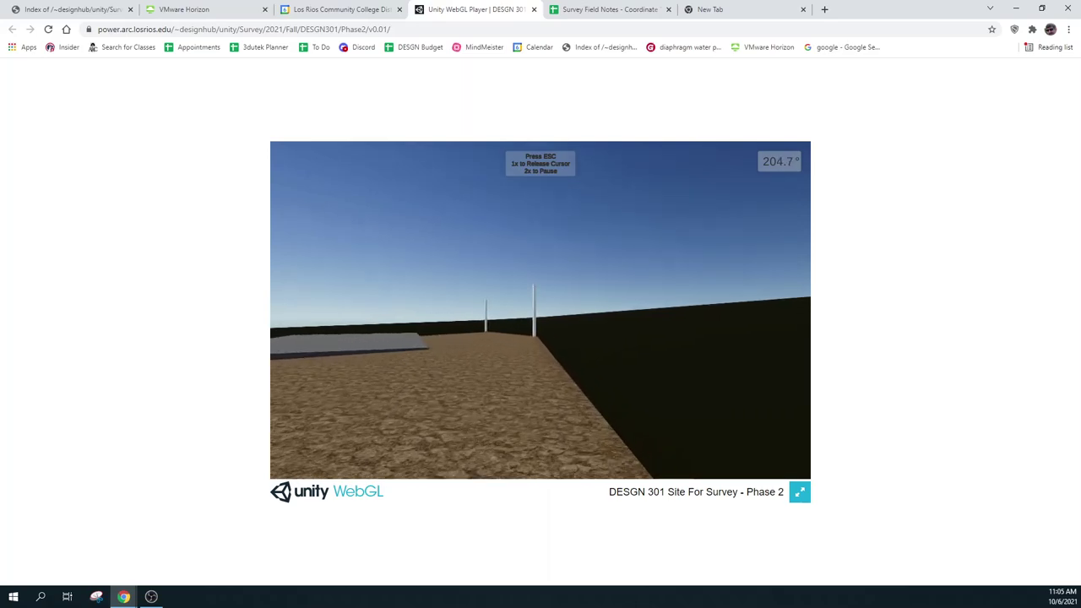
key(w)
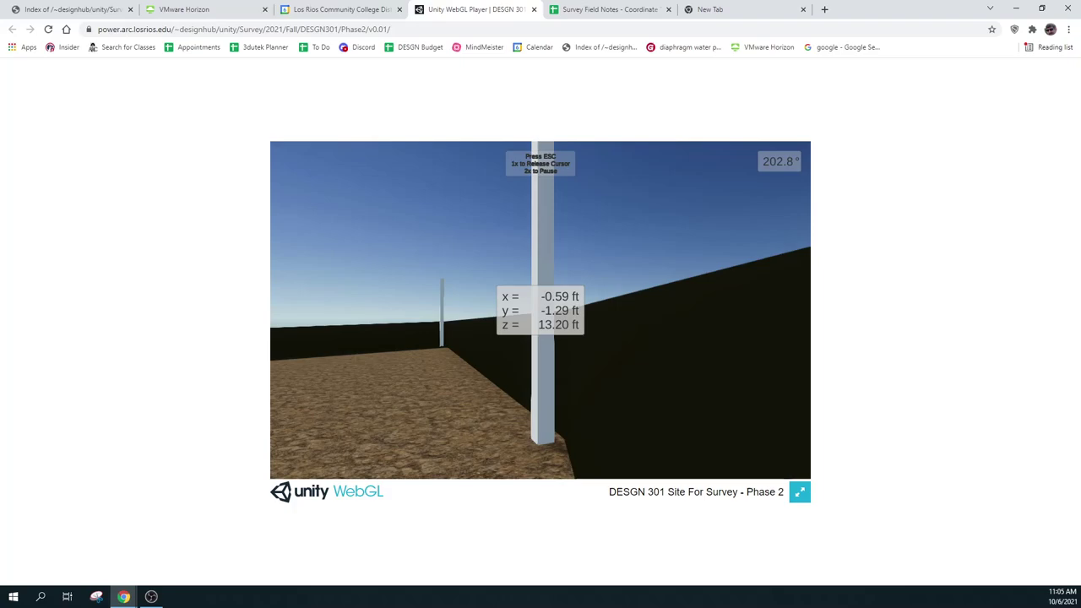
key(Escape)
key(Escape)
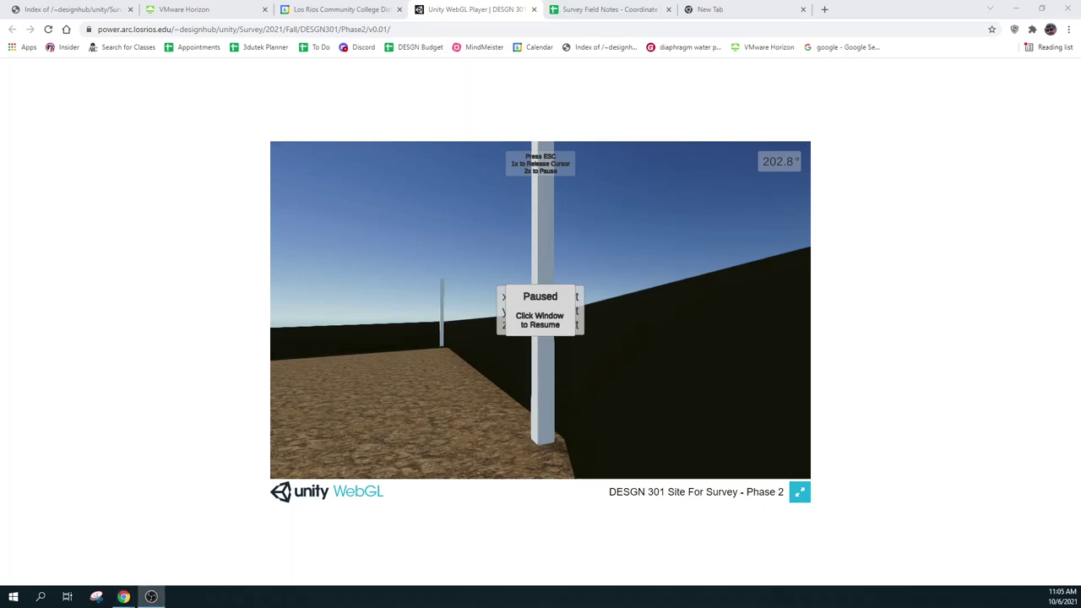
key(alt+Tab)
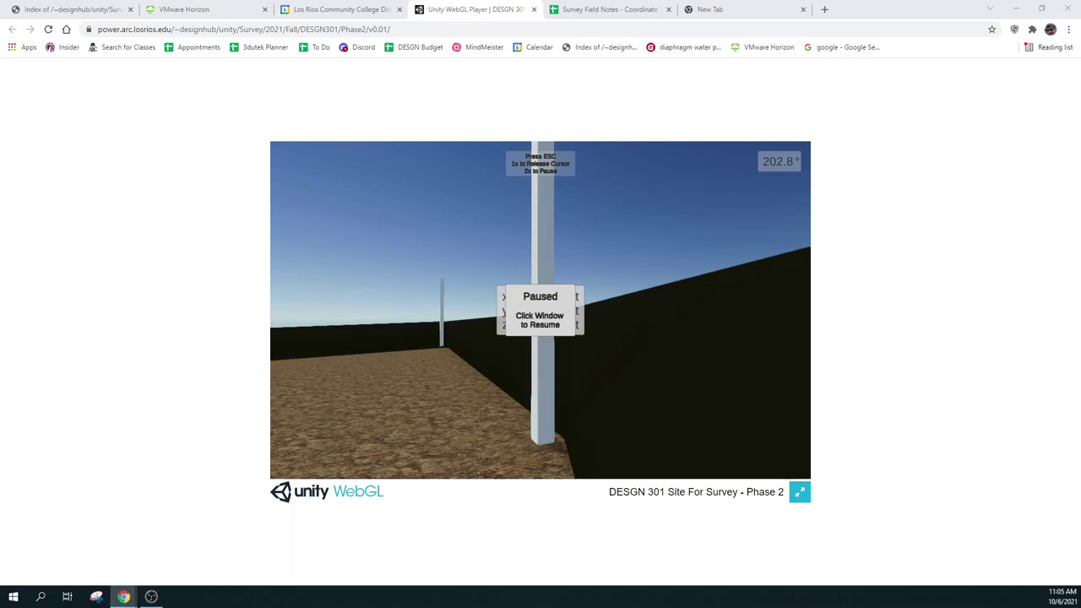
Step: Resume the simulation, walk along the dark embankment edge to the distant corner pole and read its x, y, z coordinates
click(559, 317)
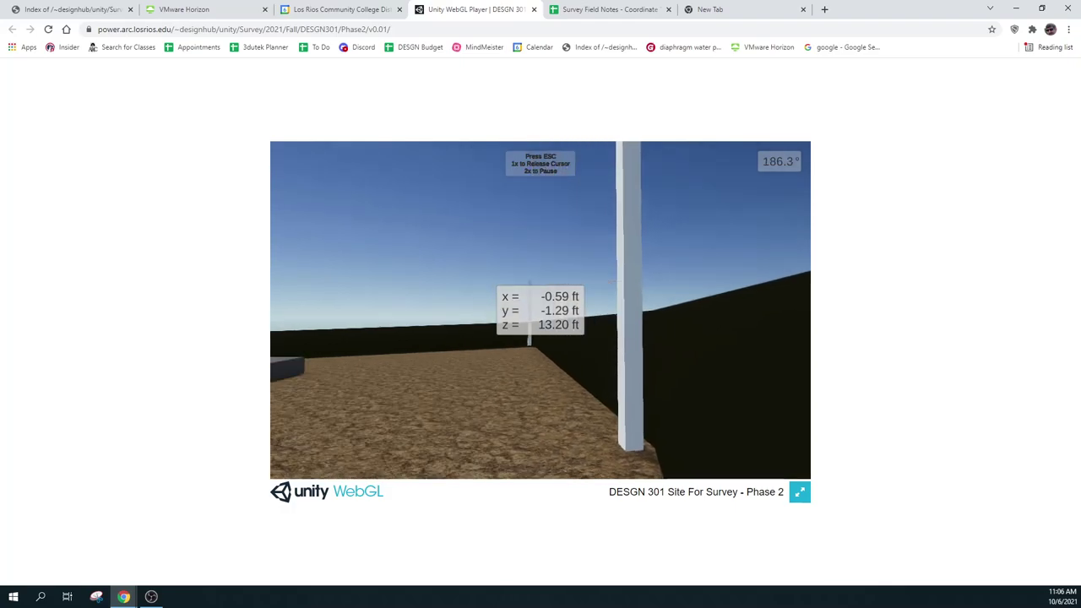
key(s)
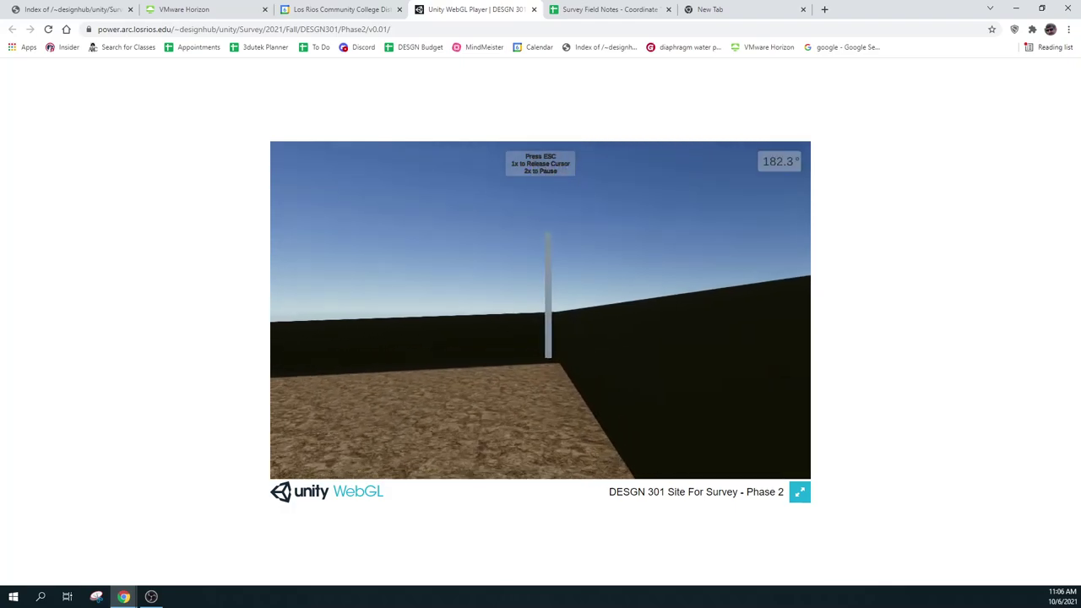
key(w)
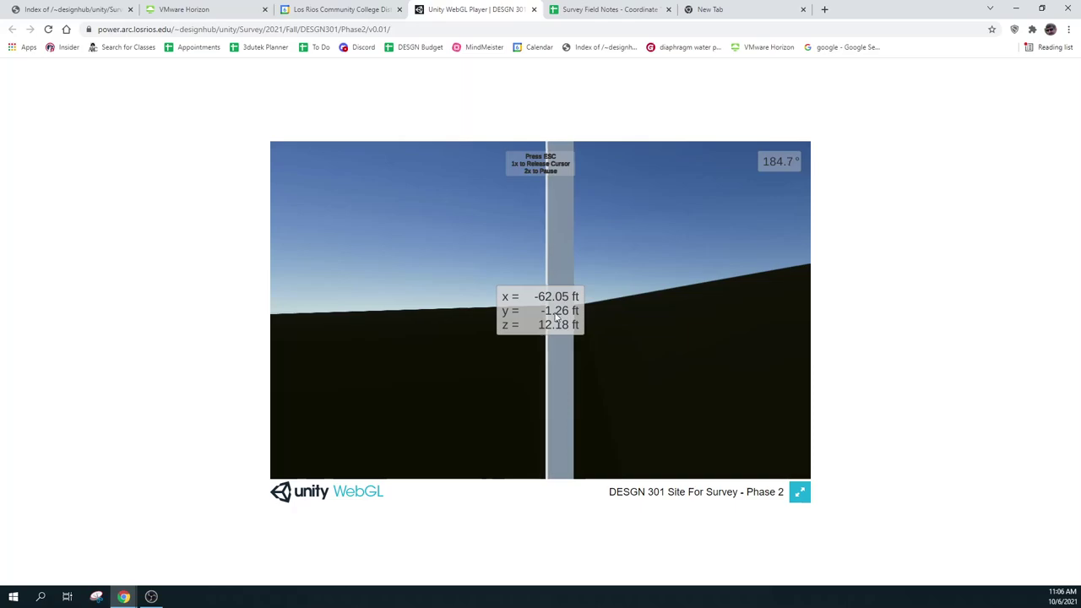
drag(556, 316, 580, 315)
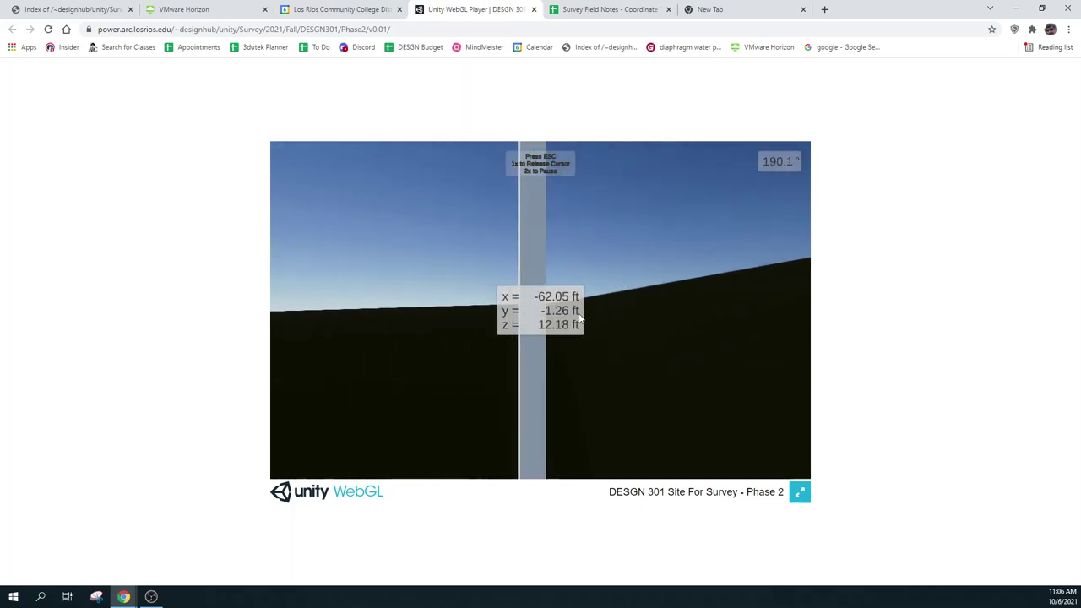
Step: Turn from the measured pole, walk to the following corner pole along the adjoining edge and read its coordinates
key(w)
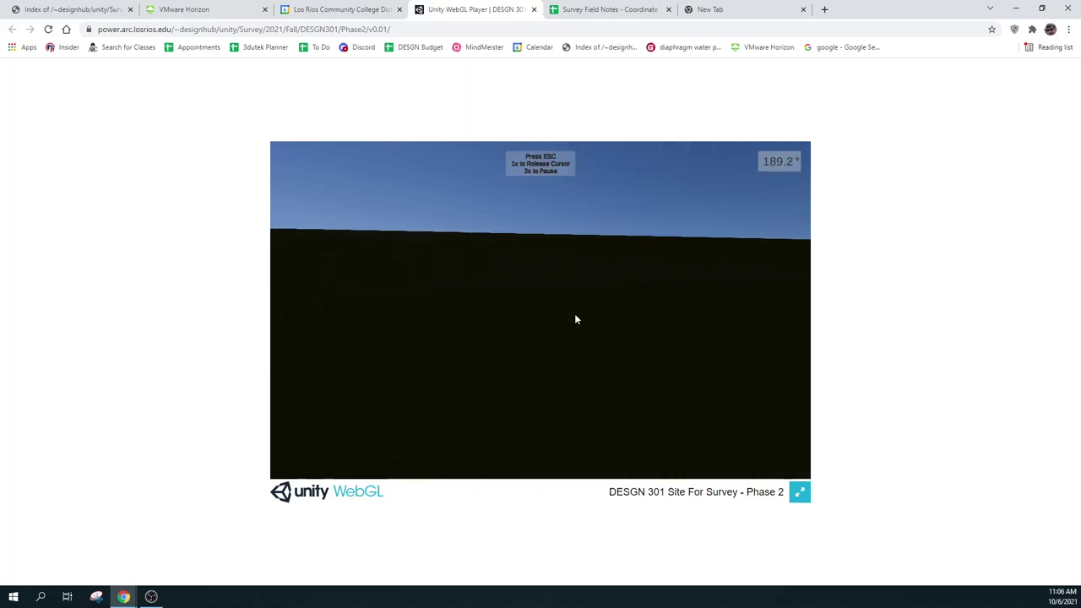
drag(574, 320, 361, 360)
key(s)
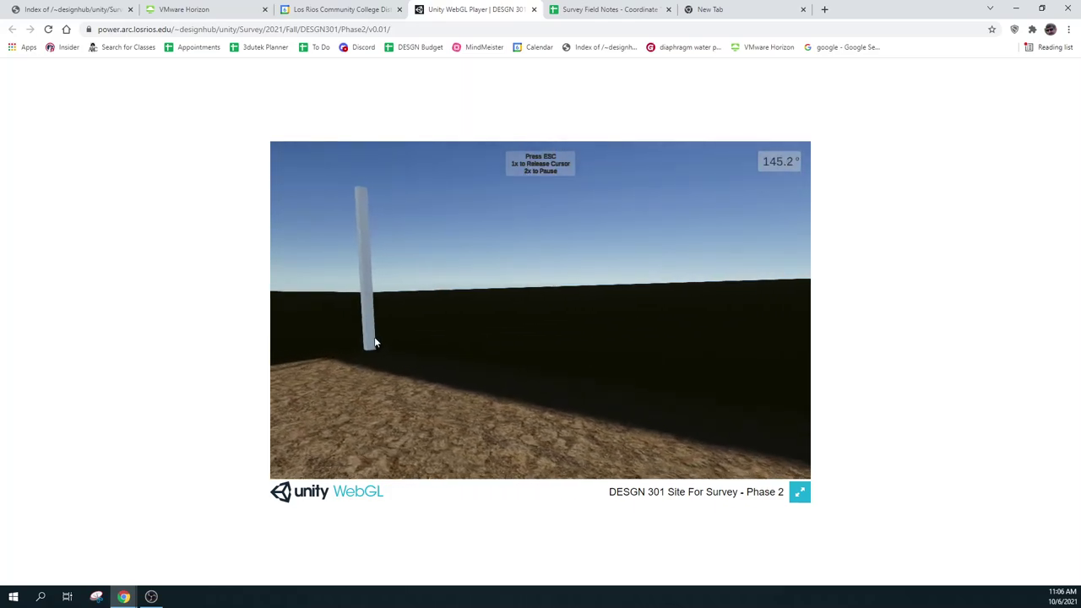
key(w)
drag(366, 338, 649, 283)
click(649, 283)
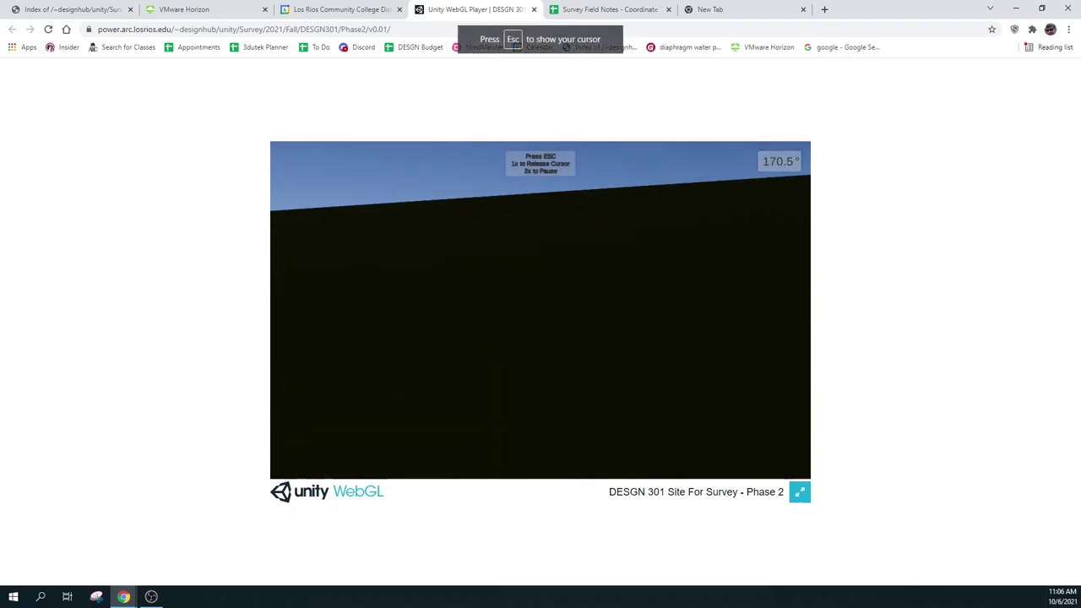
key(Escape)
key(Escape)
click(500, 322)
drag(500, 321, 333, 333)
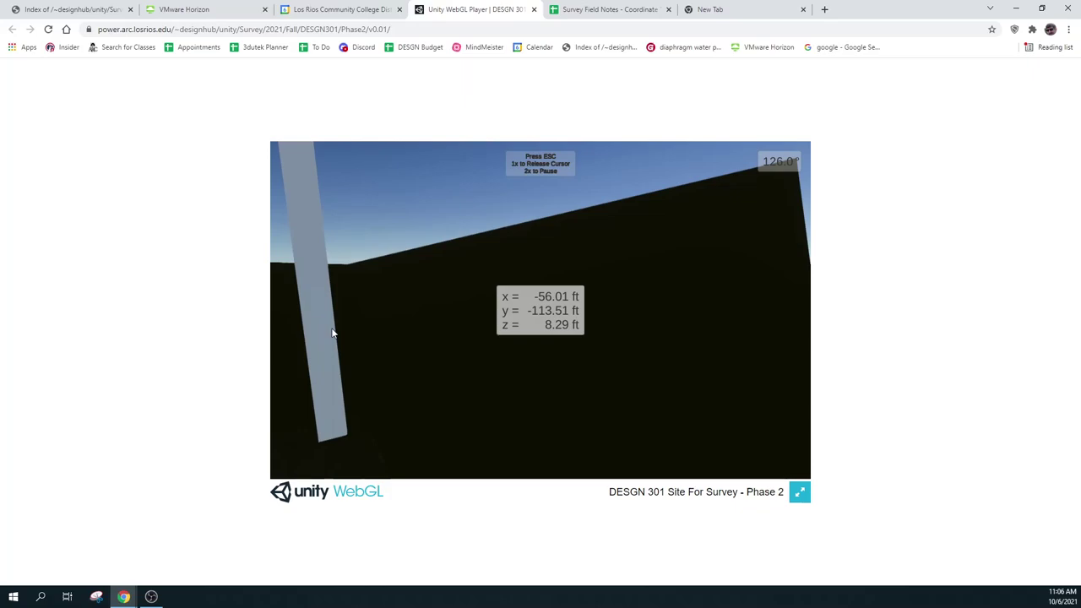
Step: Turn back from the measured pole and walk along the site's edge toward the next corner pole
drag(335, 333, 787, 303)
key(w)
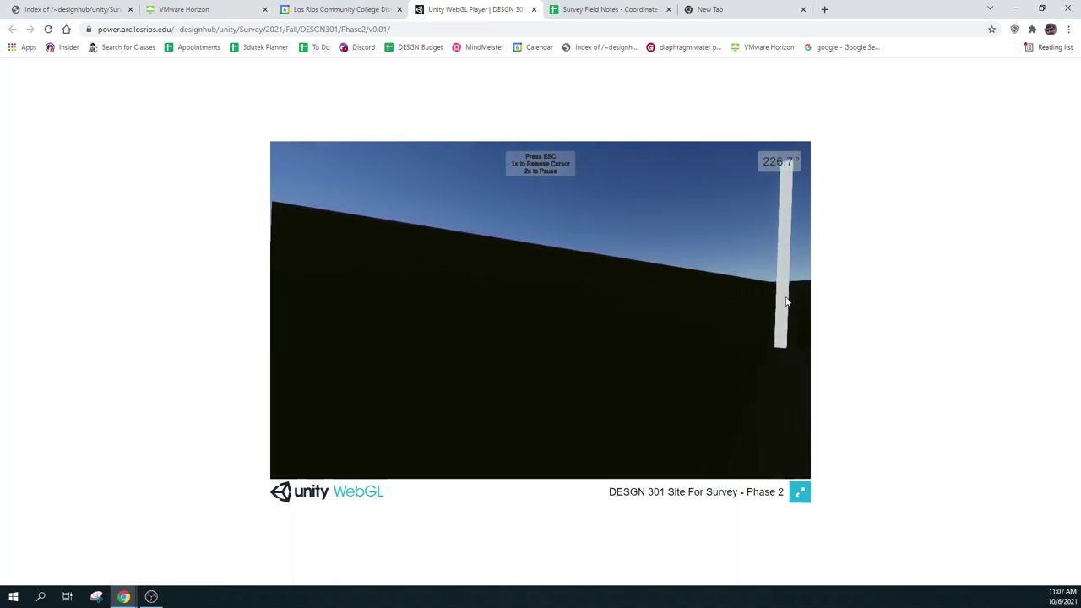
click(787, 303)
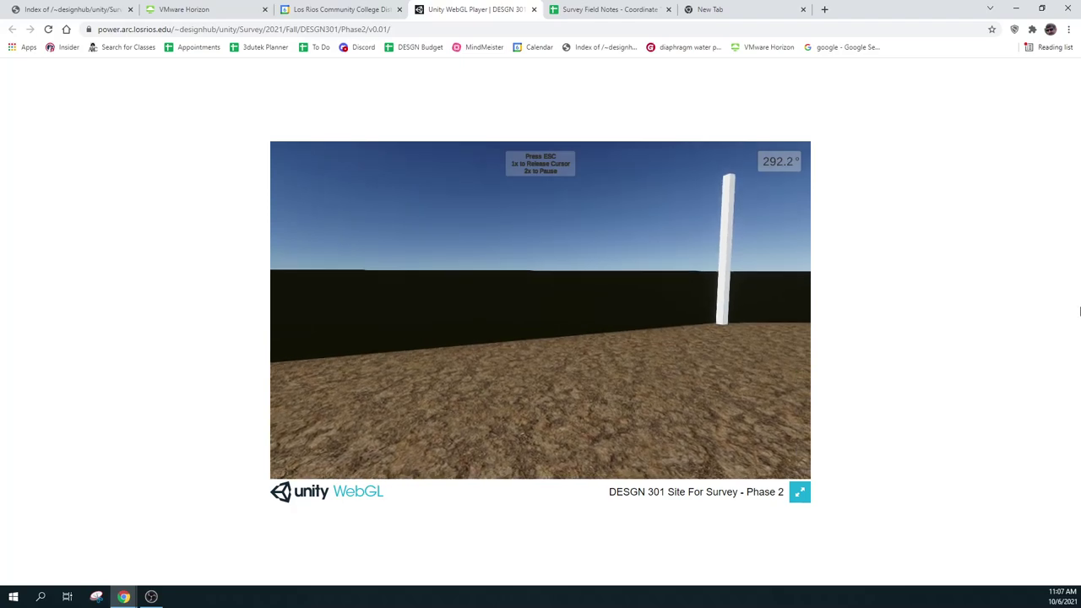
key(w)
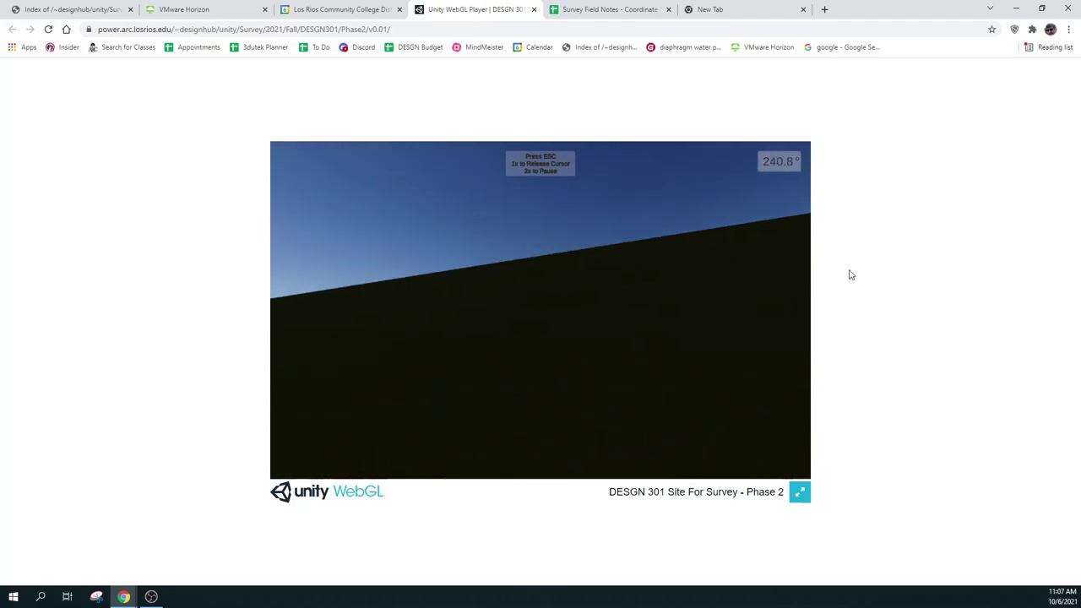
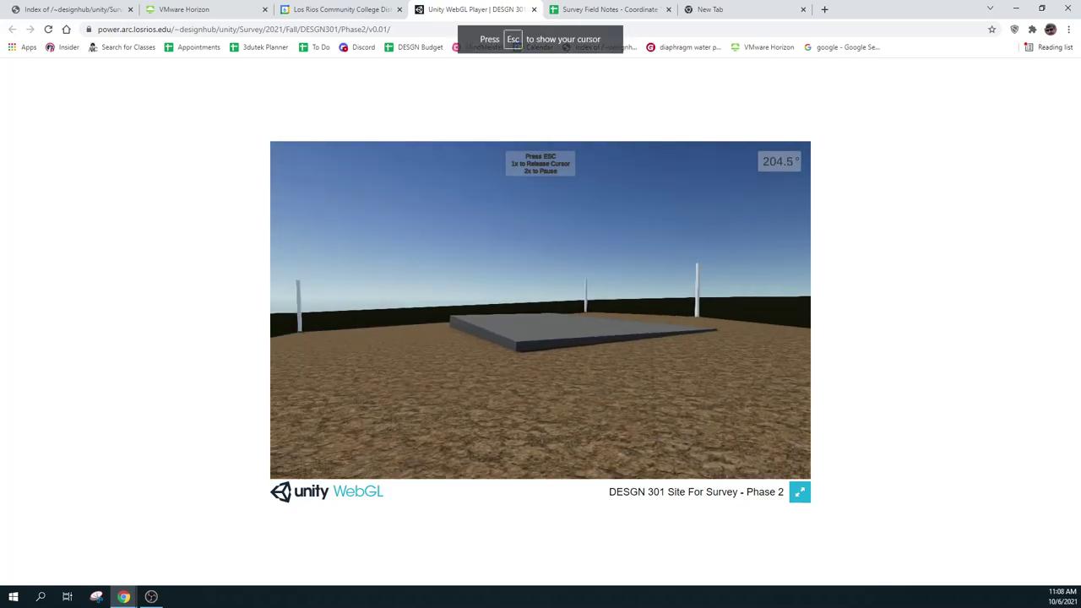
Step: Walk to the nearest corner of the raised slab and take a coordinate reading on its top surface
key(w)
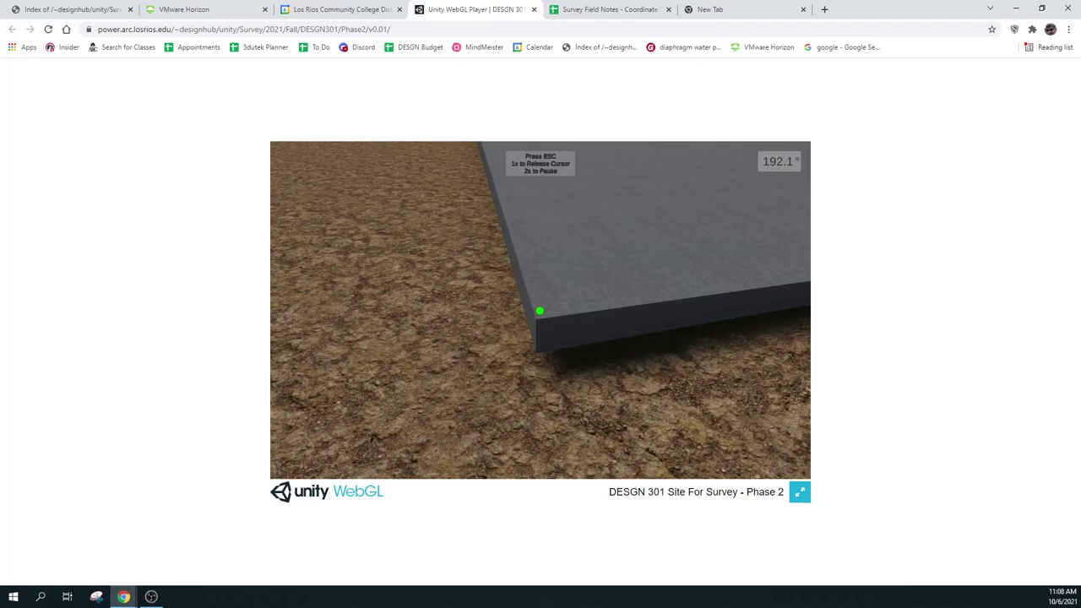
click(540, 311)
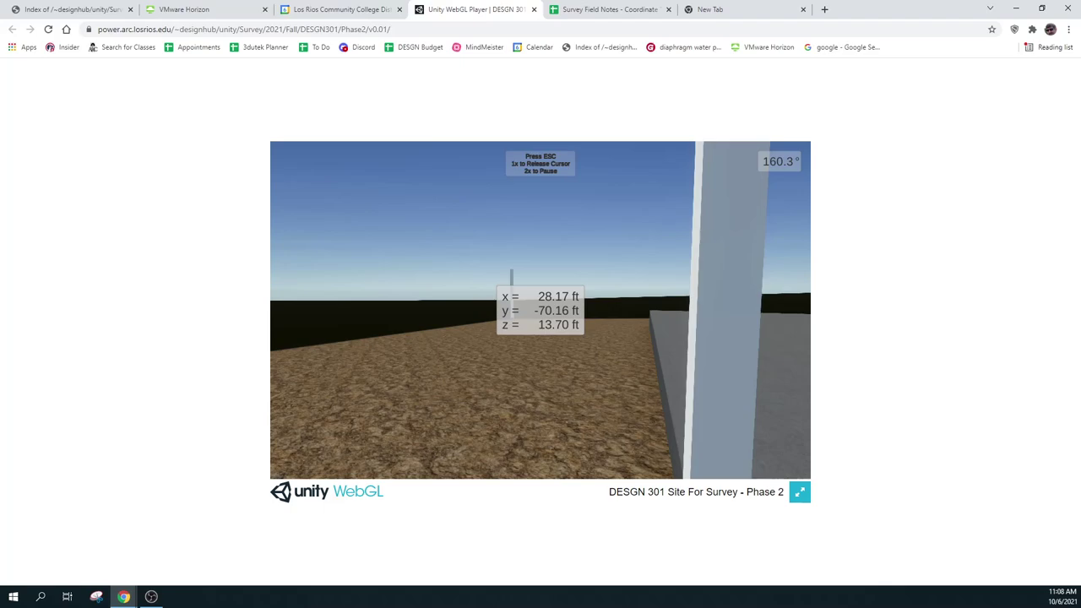
Step: Walk along the slab's side to its second corner and take a coordinate reading on top of it
key(w)
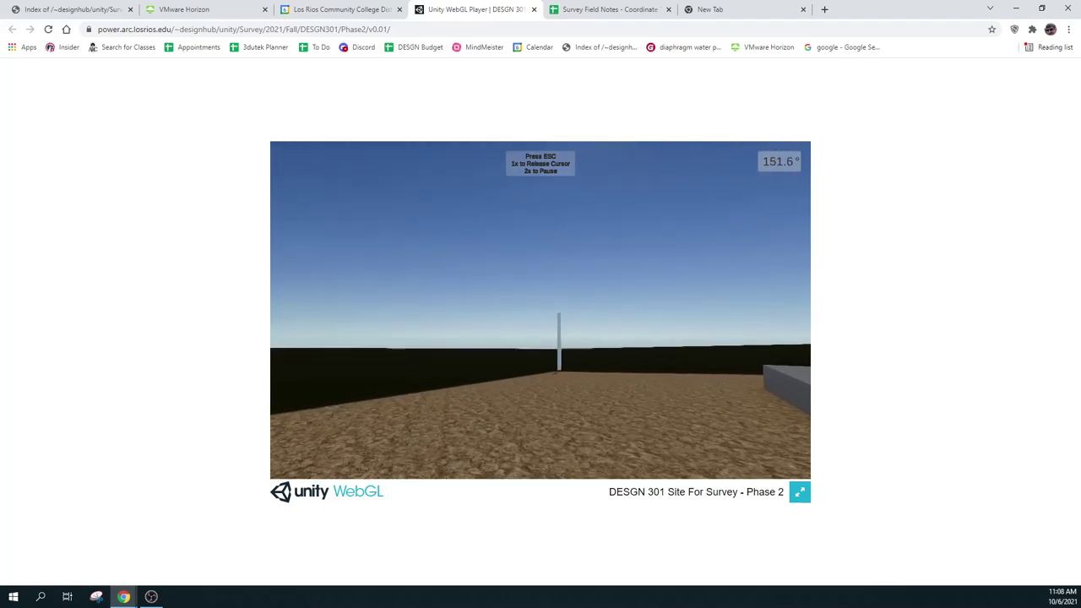
key(w)
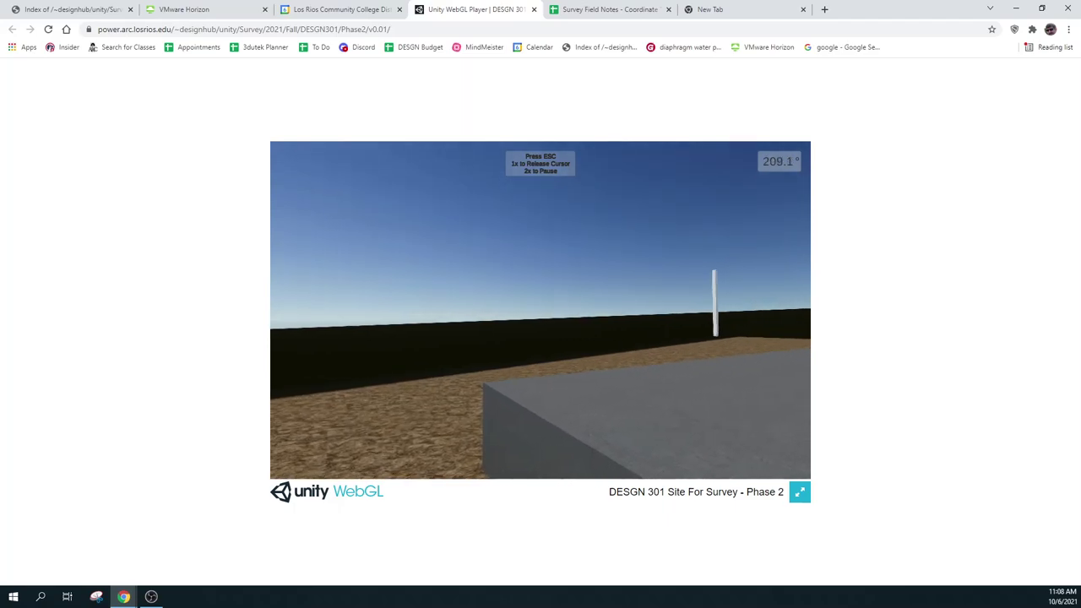
key(w)
key(w)
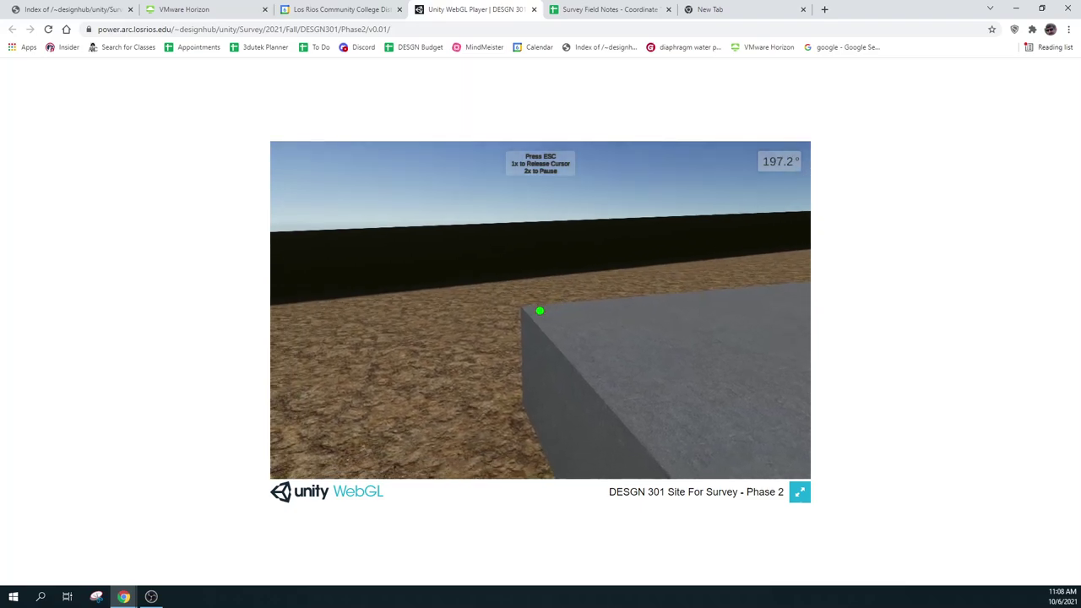
click(539, 311)
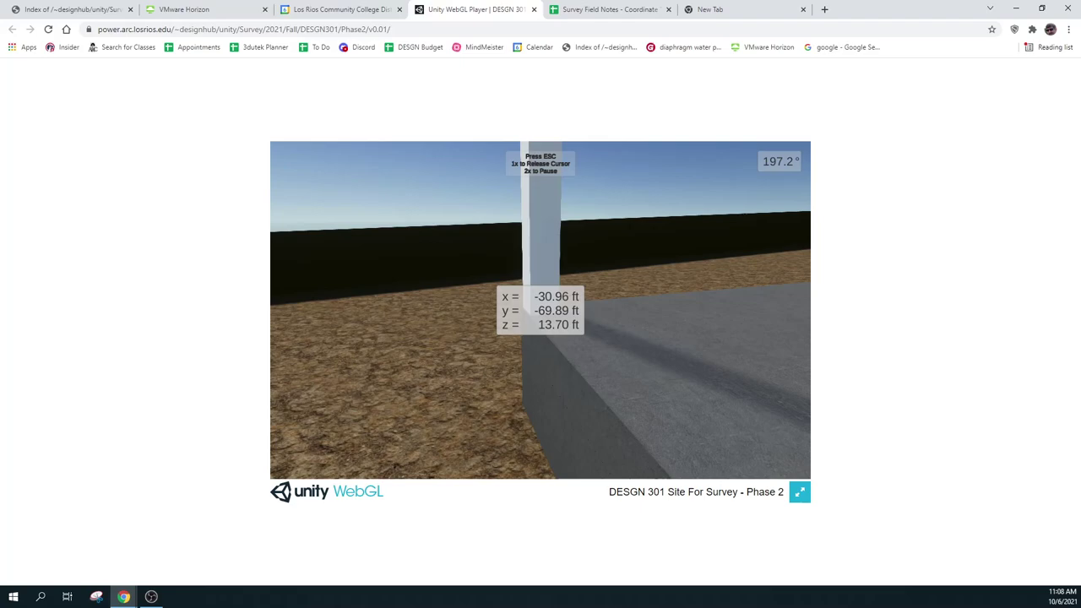
Step: Walk around to the slab's third corner and take a coordinate reading on its top surface
key(w)
key(w)
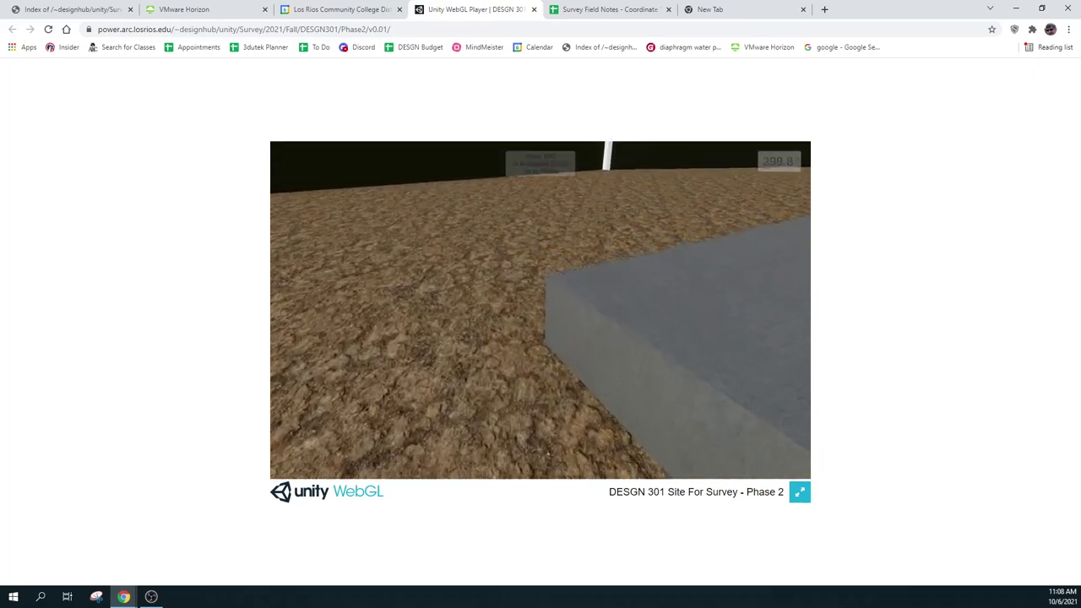
key(w)
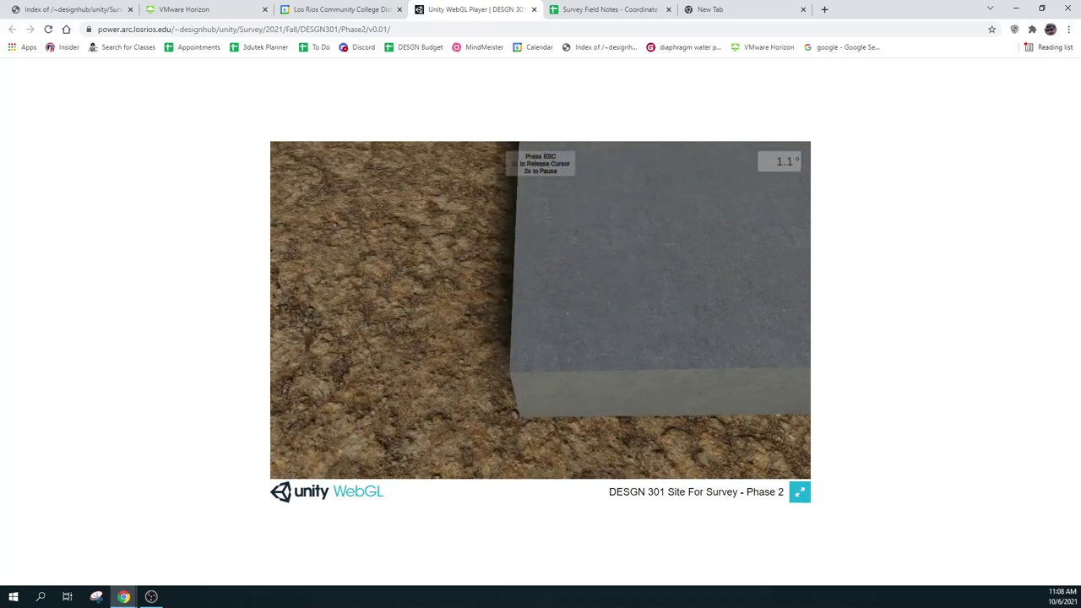
key(w)
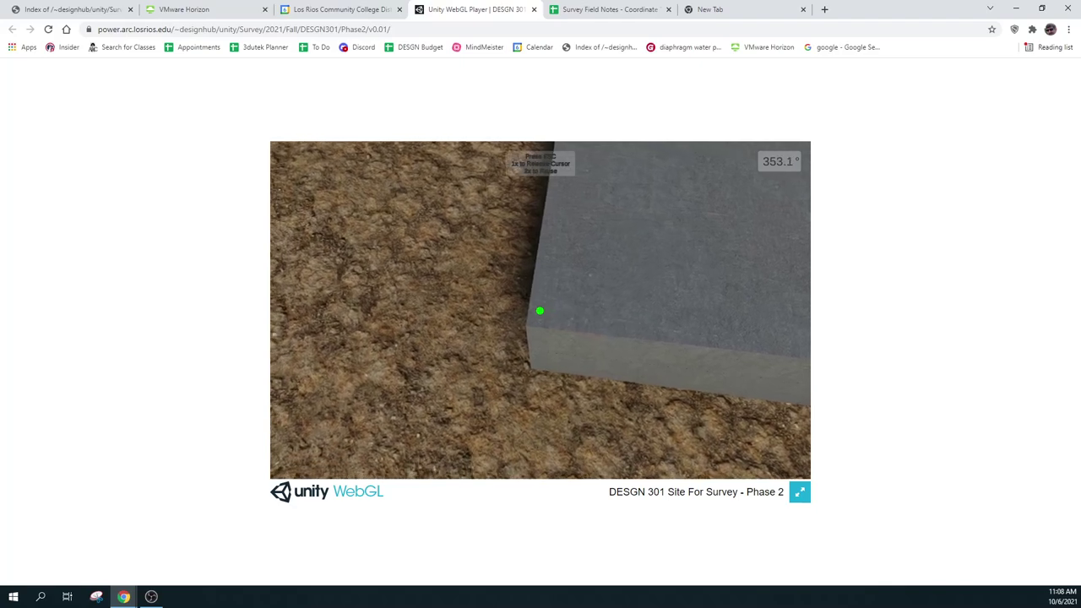
click(540, 311)
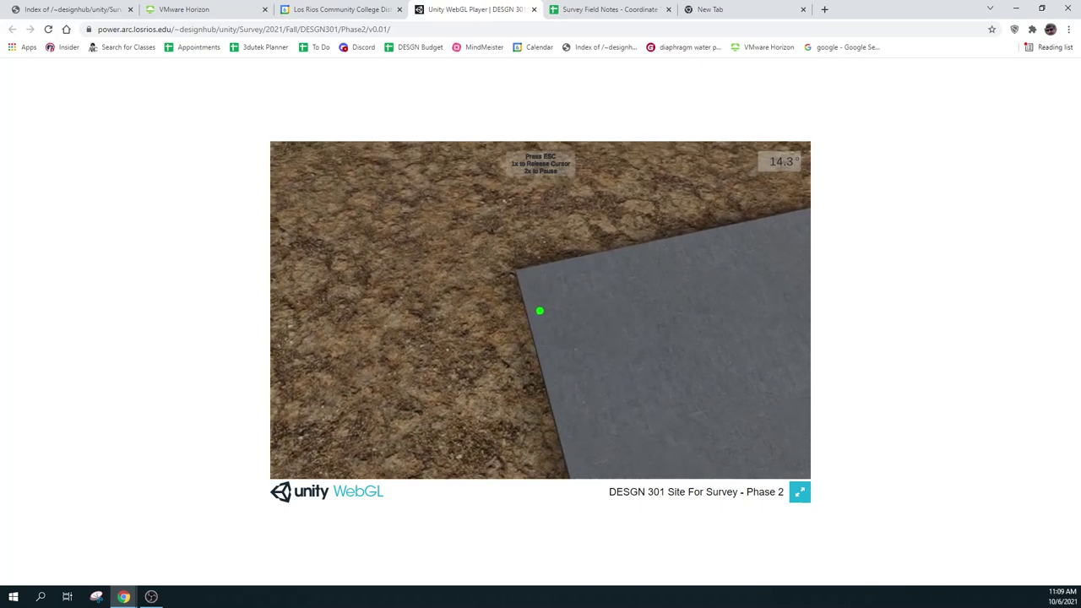
Step: Take a coordinate reading at the slab's fourth corner, where it meets the ground, and pause the simulation
click(540, 311)
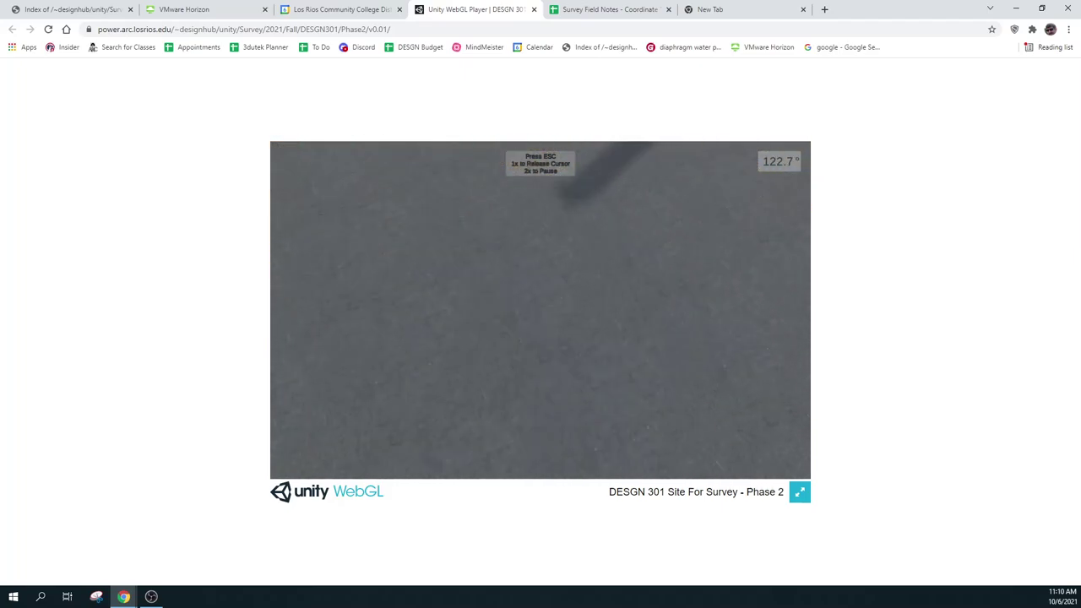
key(Escape)
key(Escape)
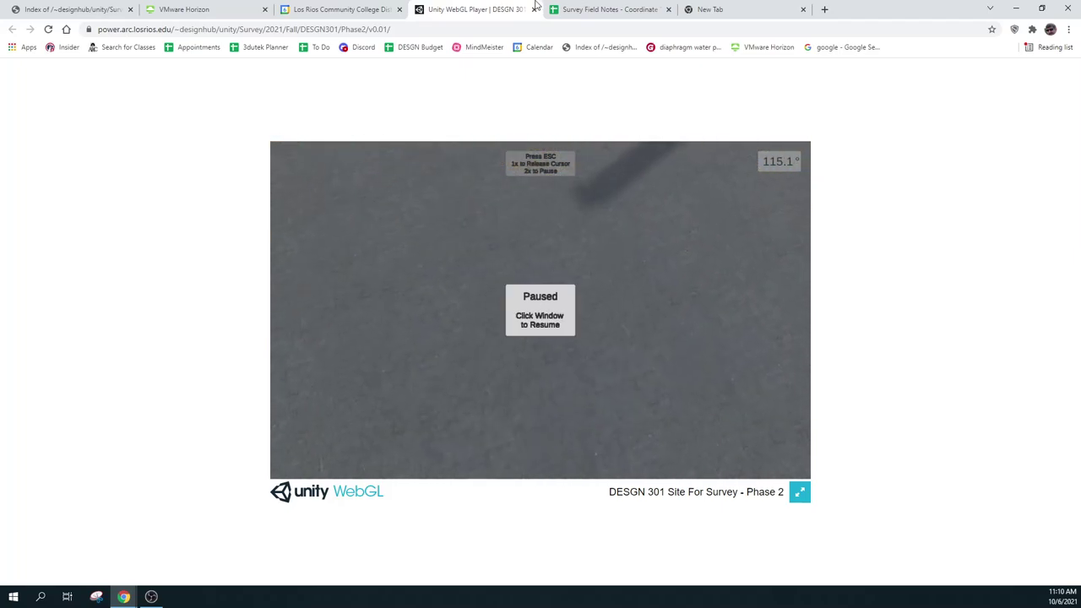
Step: Switch to VMware Horizon and relaunch the ARC Design & Engineering desktop to reach the copied Survey Field Notes sheet
click(574, 12)
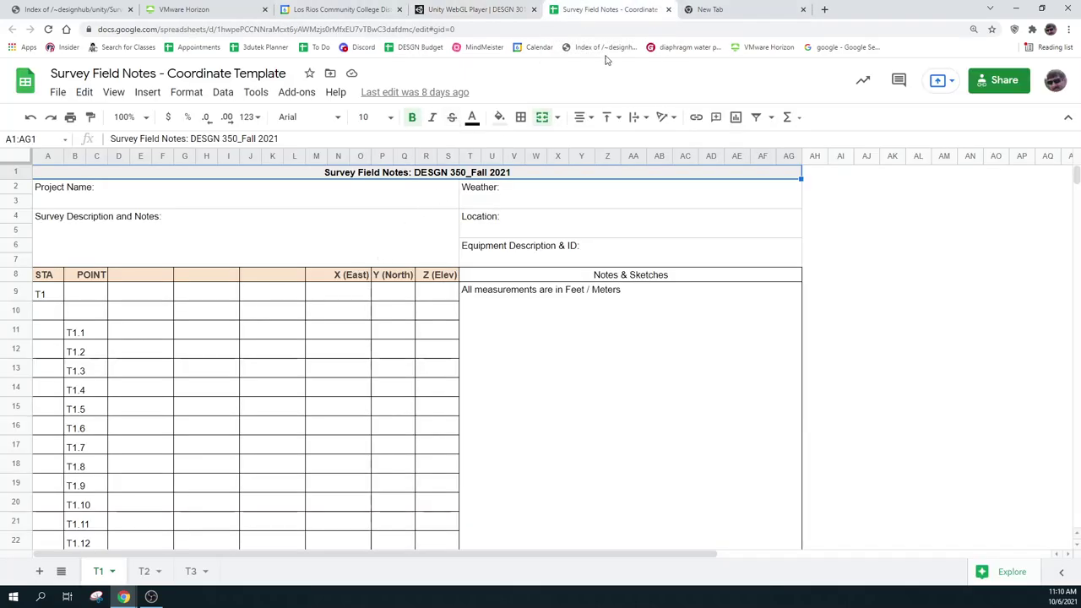
click(173, 10)
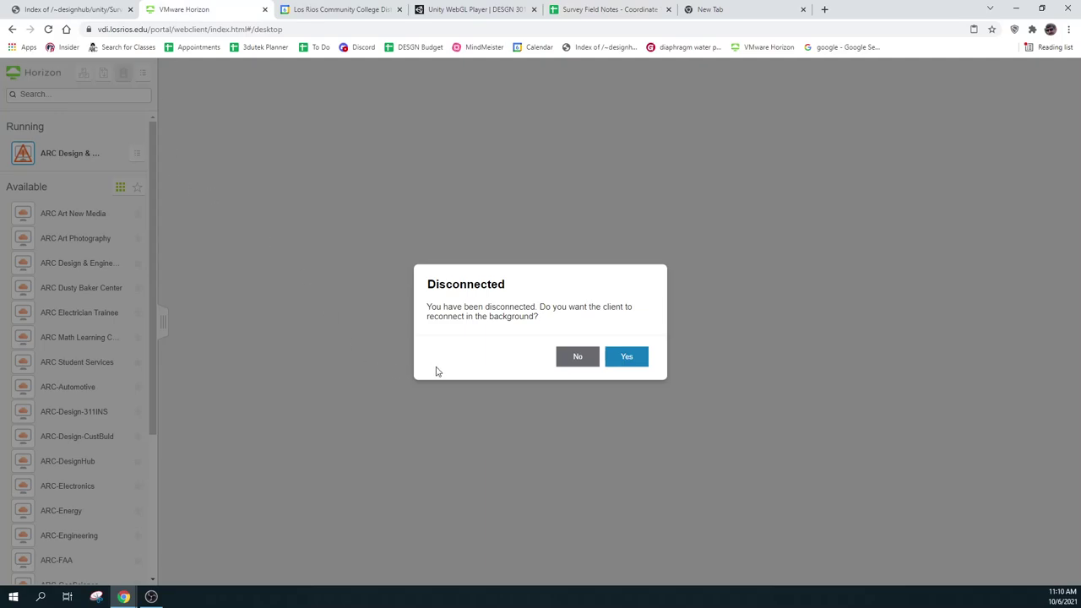
click(627, 362)
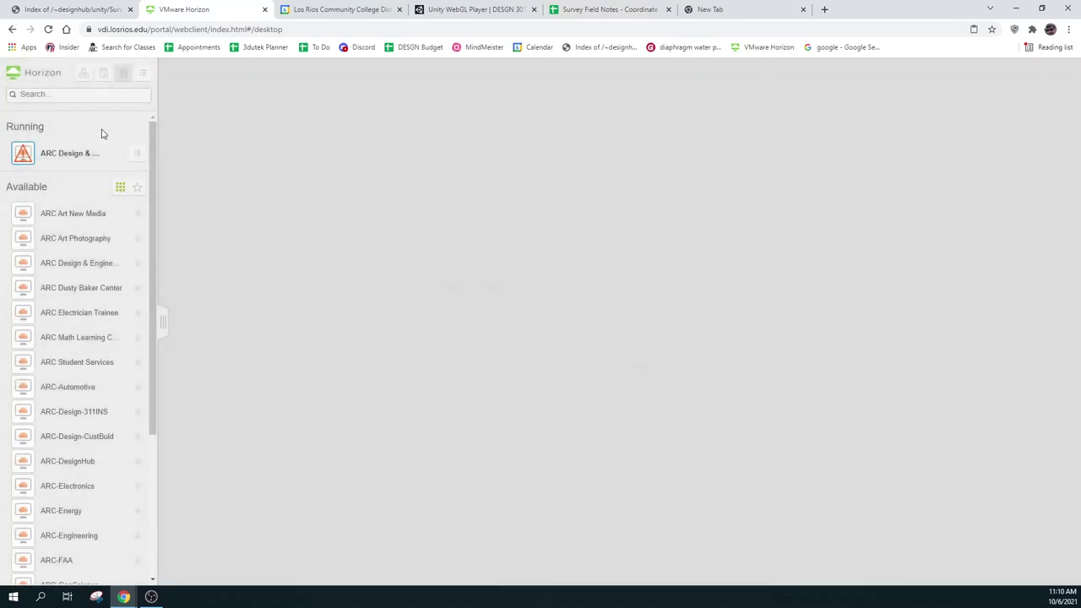
click(12, 32)
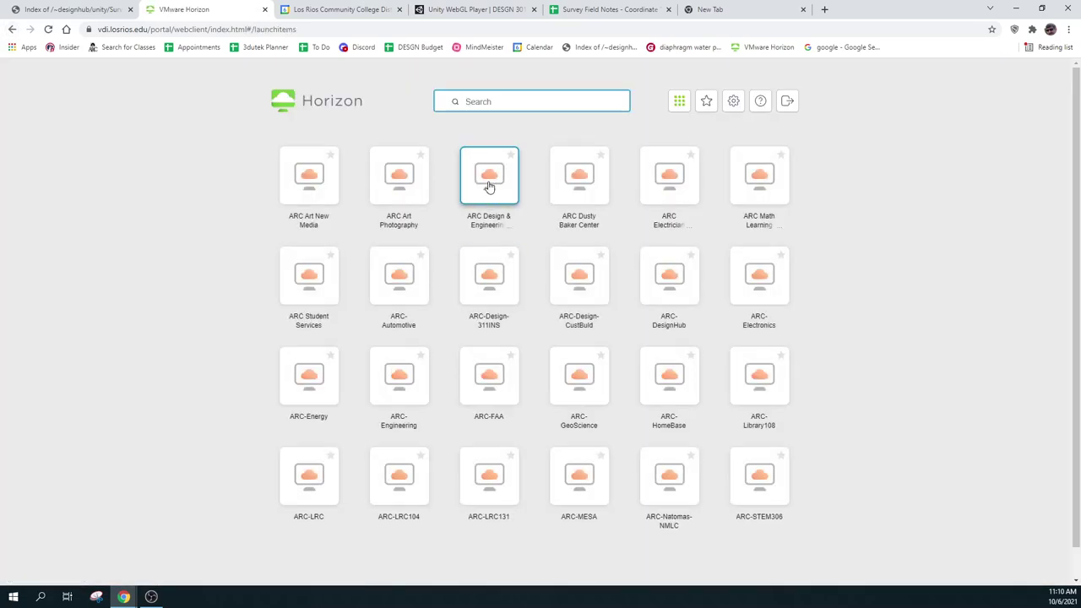
click(495, 193)
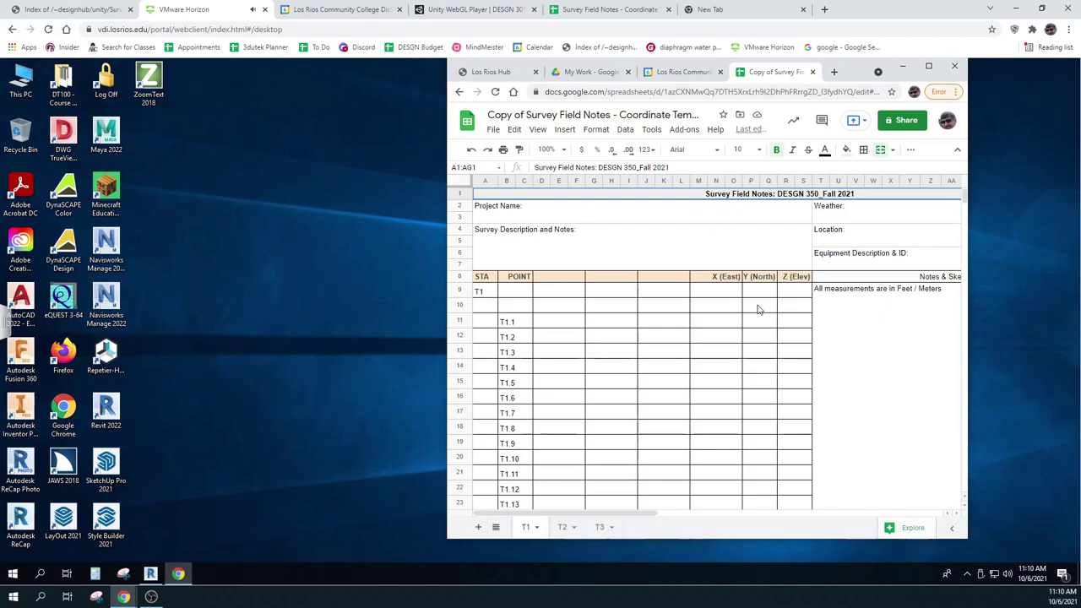
Step: Fill in the field notes header with project name "Site 1 - Simulator - Week 7" and weather "Clear - 76deg"
click(565, 219)
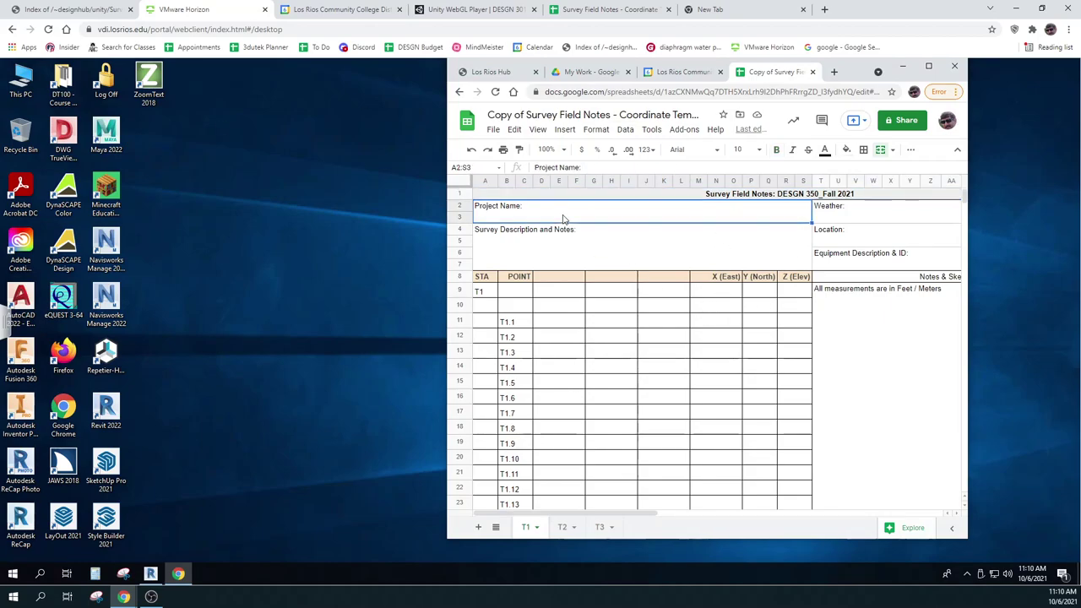
double_click(556, 216)
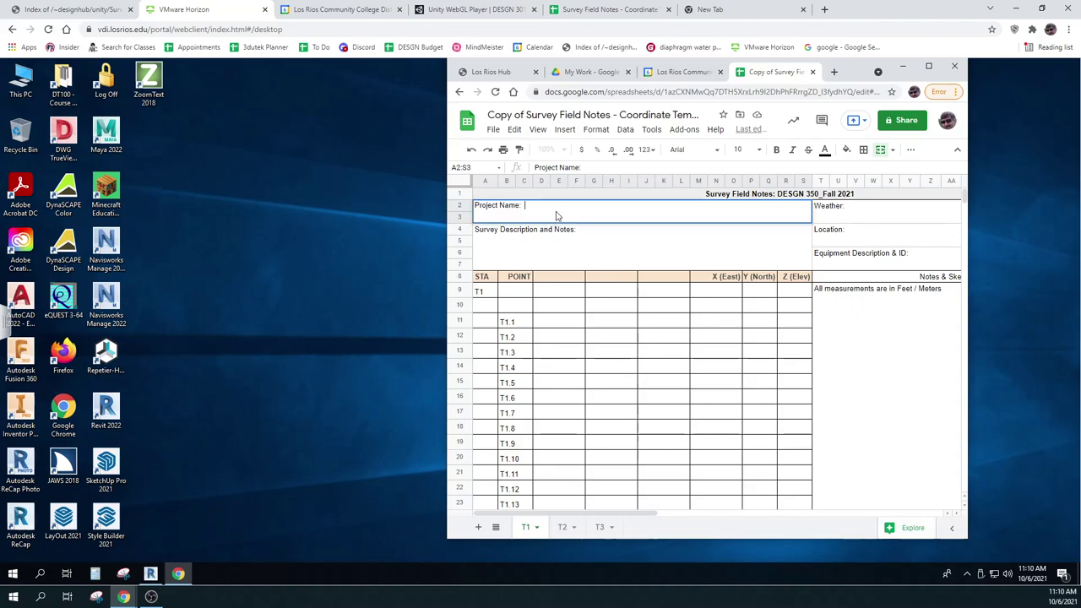
text(Site 1 - Simulator - Week 7)
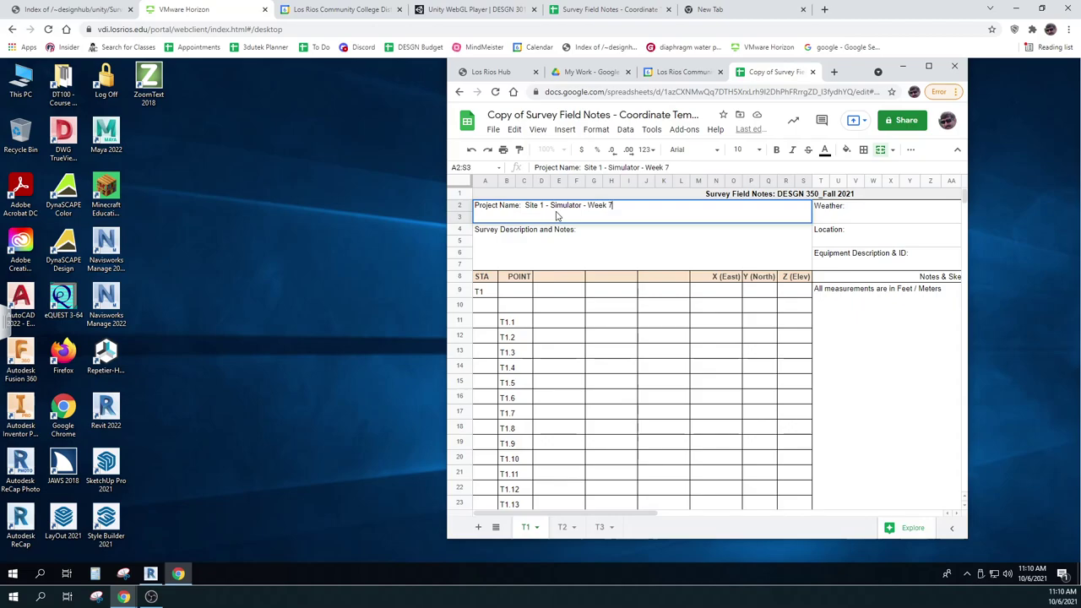
click(874, 218)
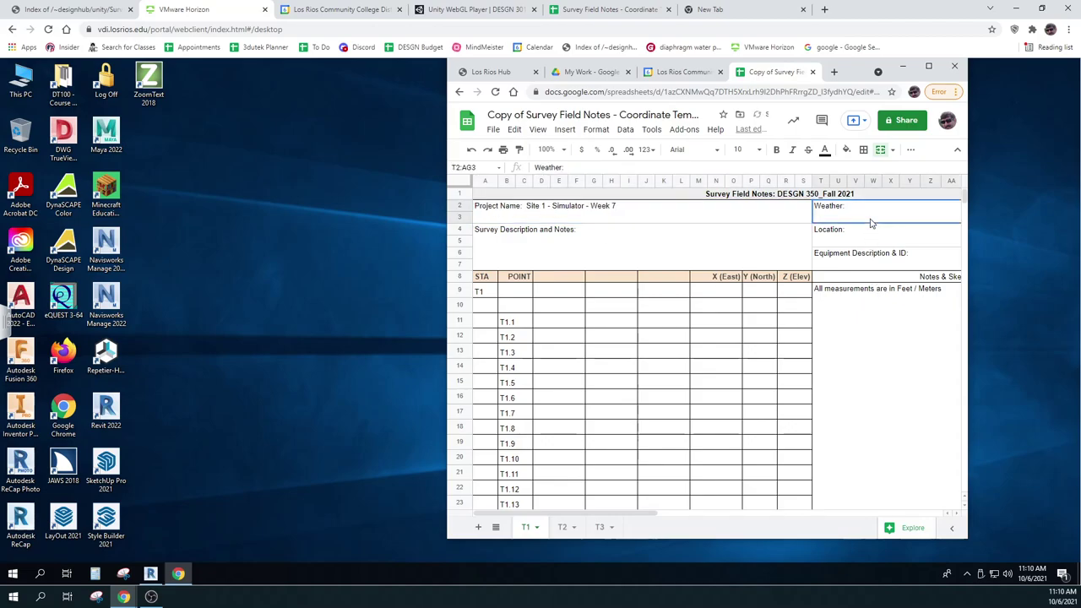
double_click(876, 212)
text(Clear - 76deg)
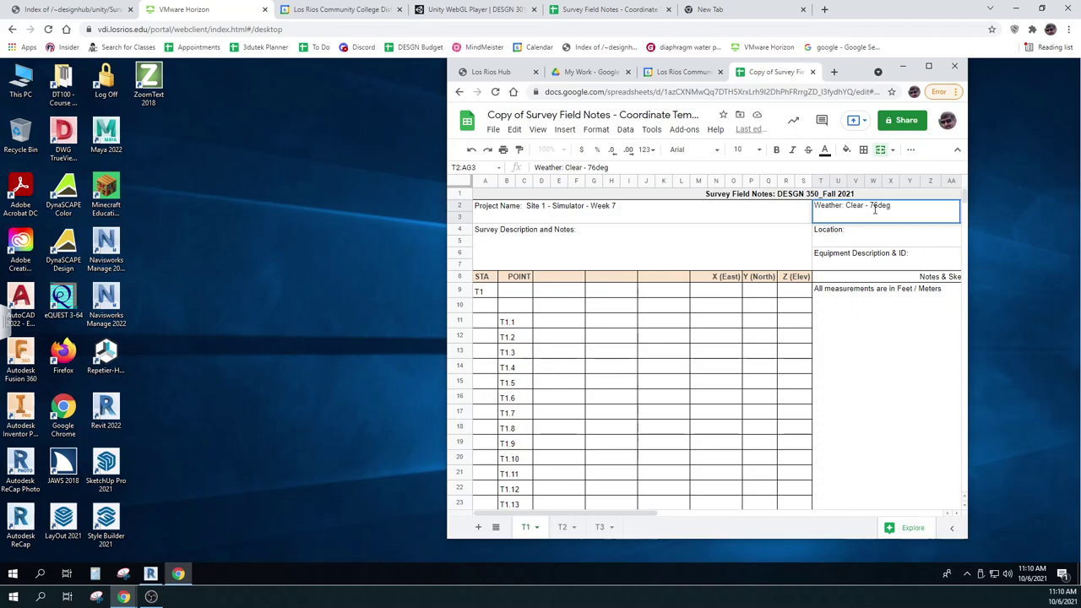
Step: Enter "Simulator" as the equipment description and "Boundary and Building Pad" under the survey description and notes
click(893, 244)
click(875, 269)
double_click(875, 269)
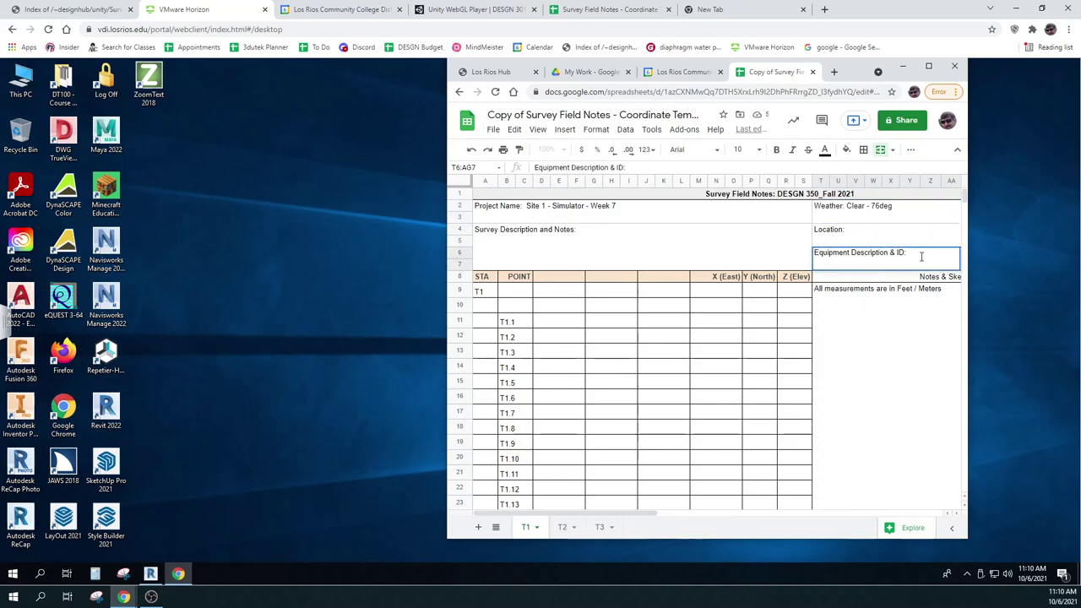
text(Simulator)
click(495, 251)
double_click(580, 231)
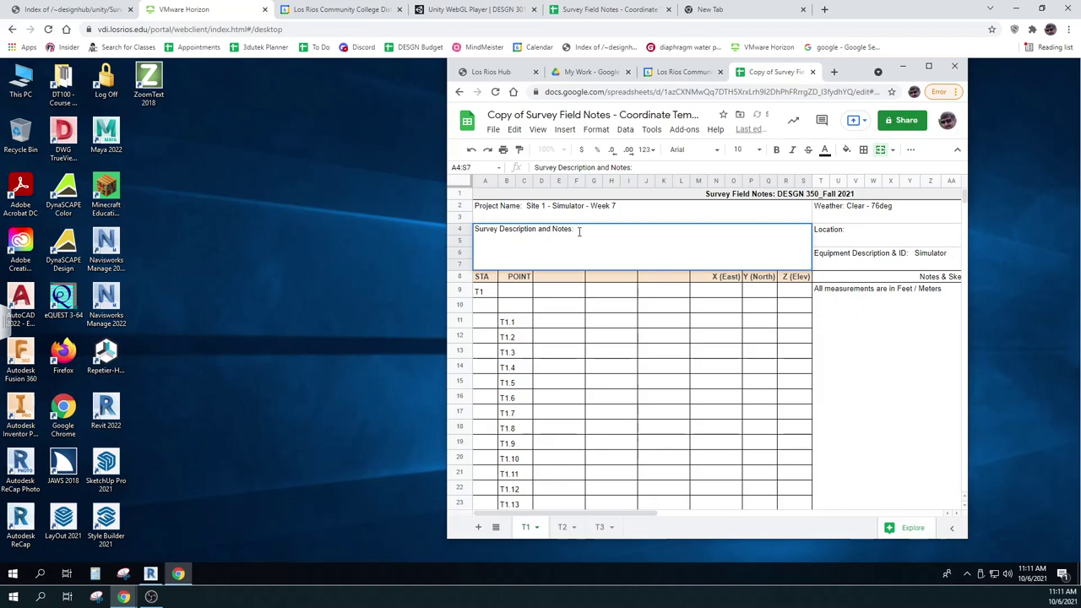
text(Boundary and Building Pad)
click(874, 374)
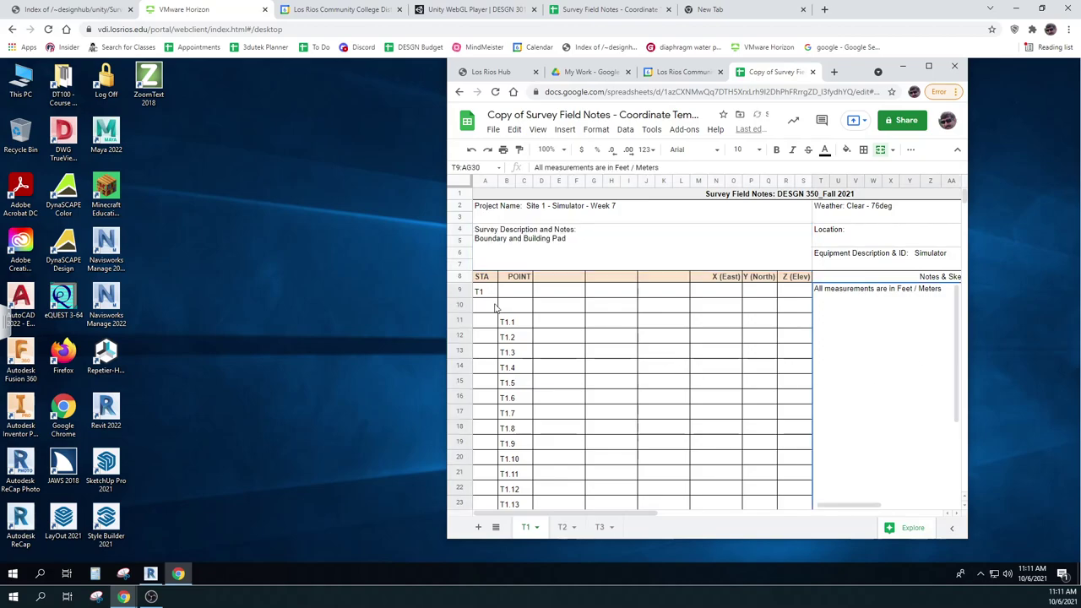
Step: Record point T1.1 in the field notes with X -56.01, Y -113.51 and Z 8.28
drag(479, 293, 797, 295)
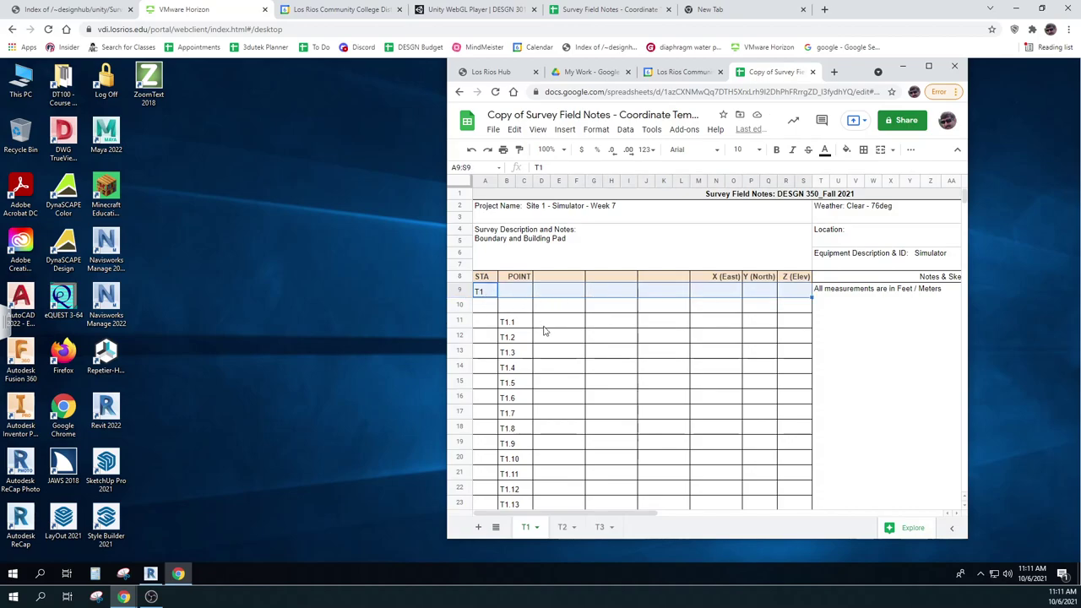
click(700, 322)
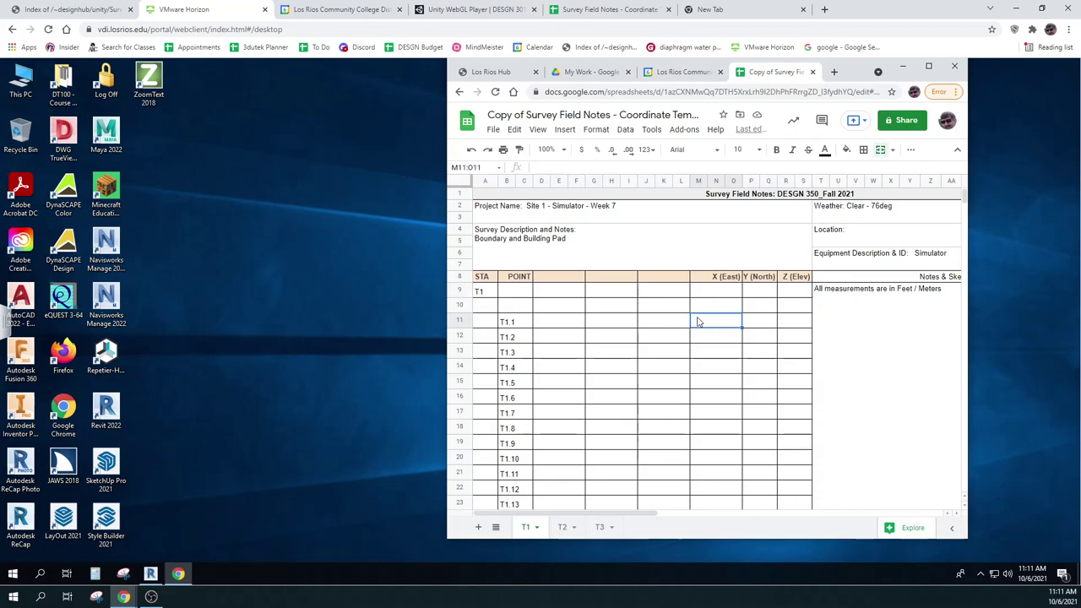
text(56.01)
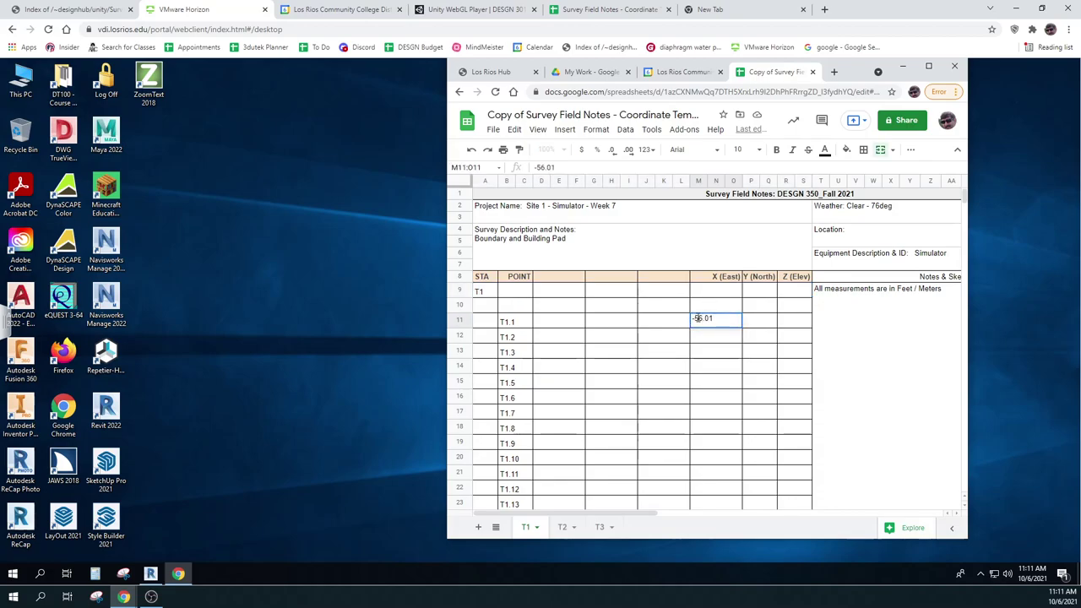
key(Tab)
text(-113.51)
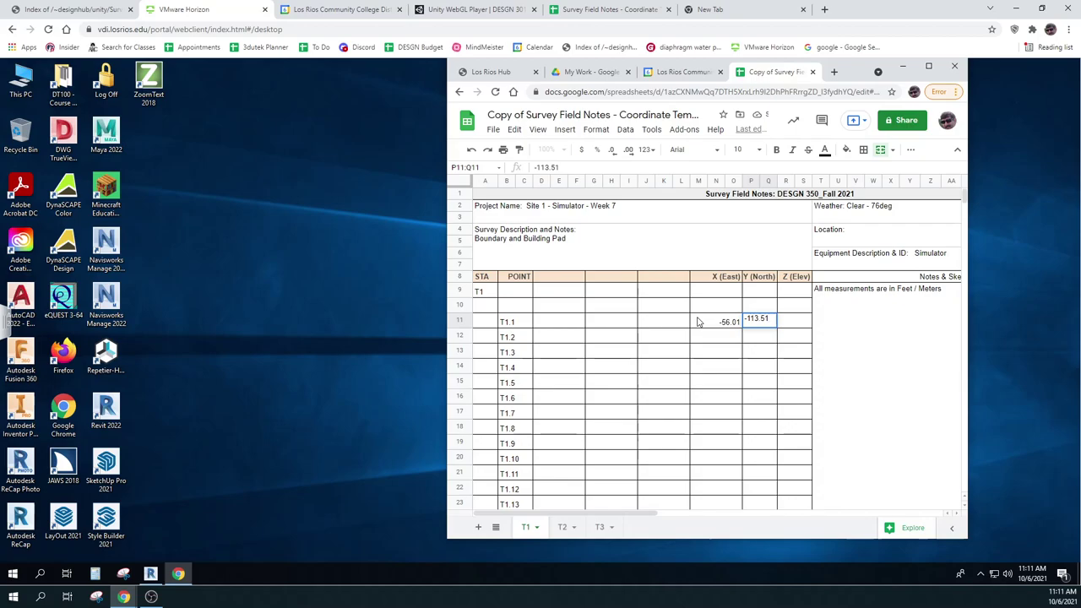
key(Tab)
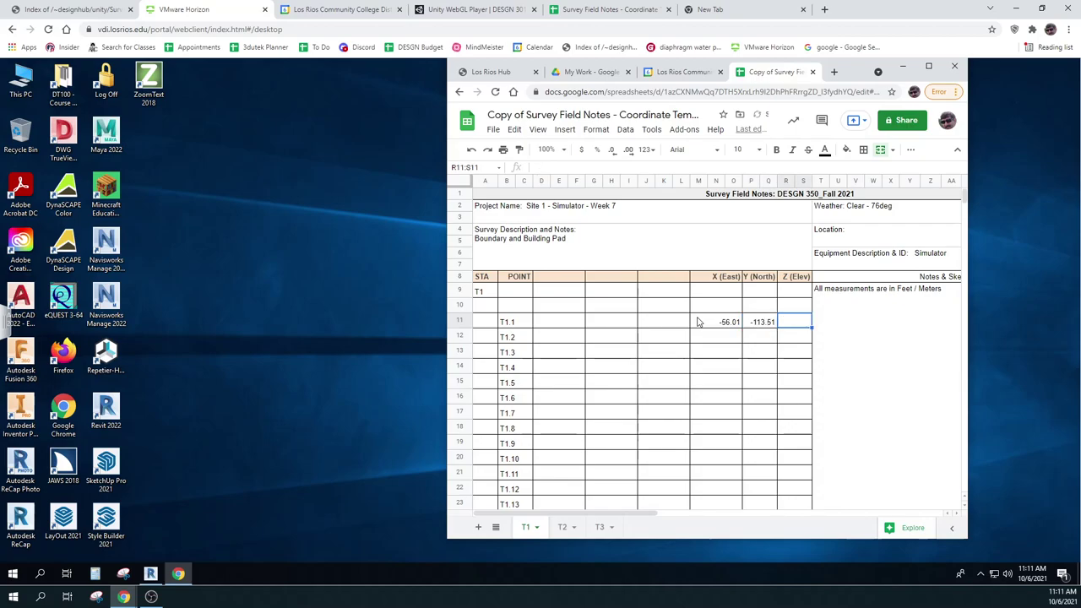
text(8.28)
key(Return)
Step: Record point T1.2 with X 100.92, Y -113.49 and Z 14.18
key(Left)
text(100.92)
key(Tab)
text(-113.49)
key(Tab)
text(14.18)
key(Return)
Step: Record point T1.3 with X 100.94, Y -40.73 and Z 13.22
text(100.94)
key(Tab)
text(-40.73)
key(Tab)
text(13.22)
key(Return)
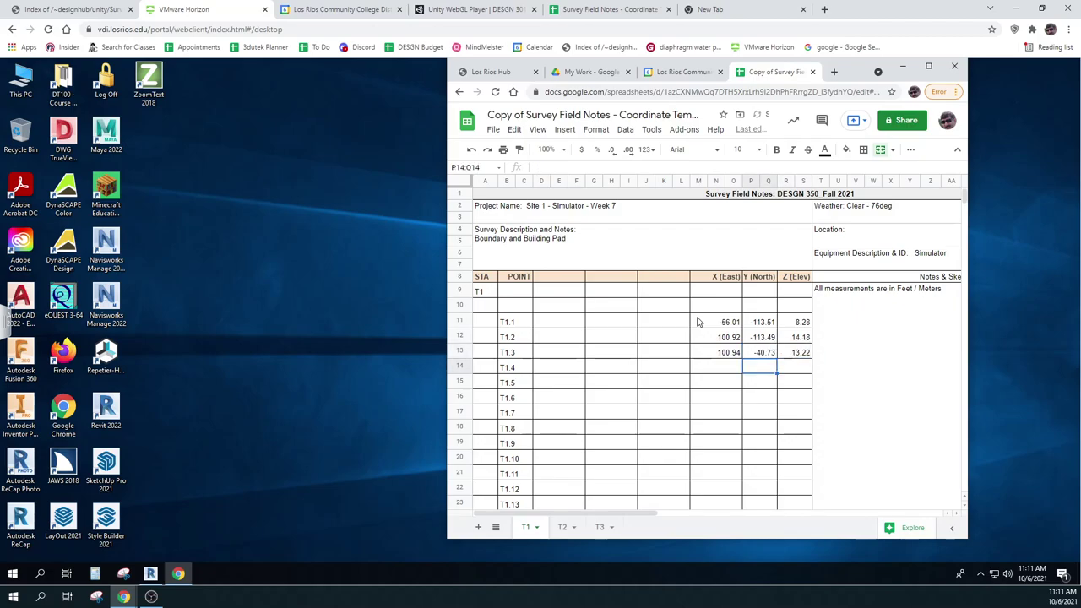
Step: Record point T1.4 with X -0.59, Y -1.29 and Z 12.18
text(-)
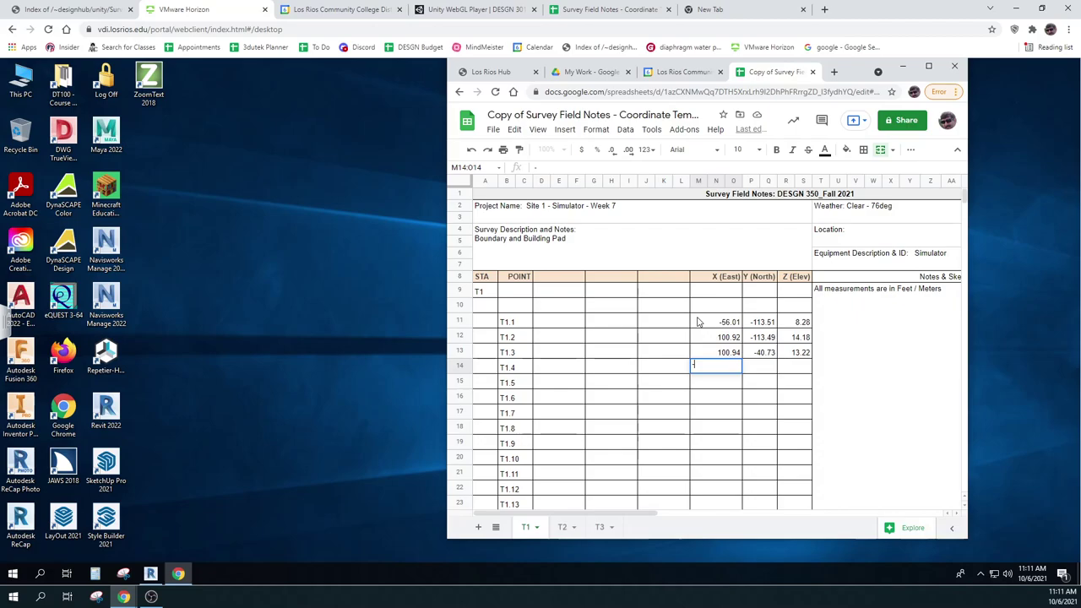
text(59.59)
key(Tab)
text(-1.29)
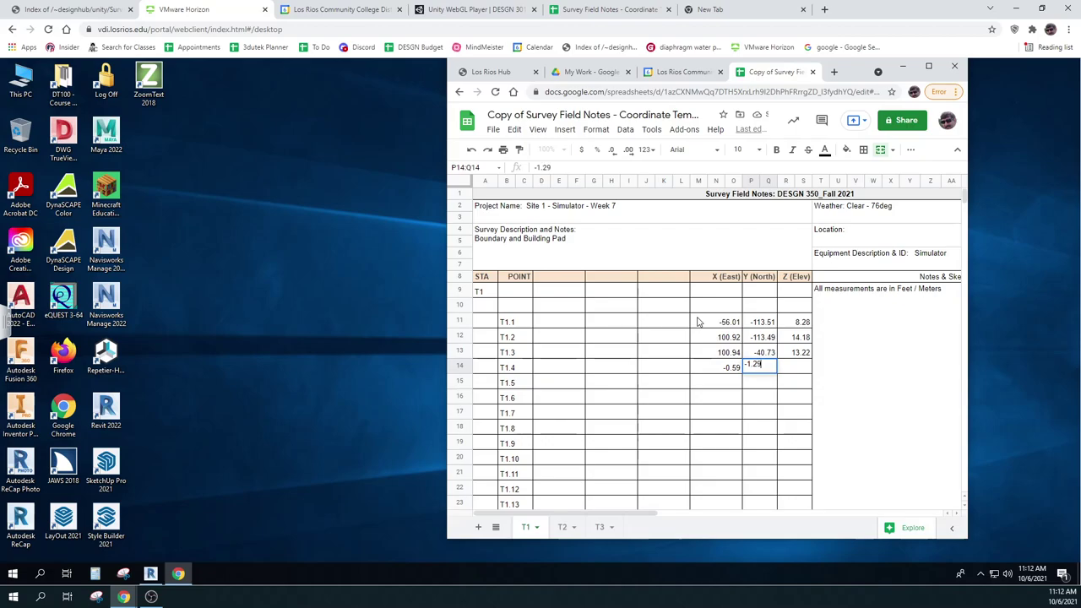
key(Tab)
text(12.18)
key(Return)
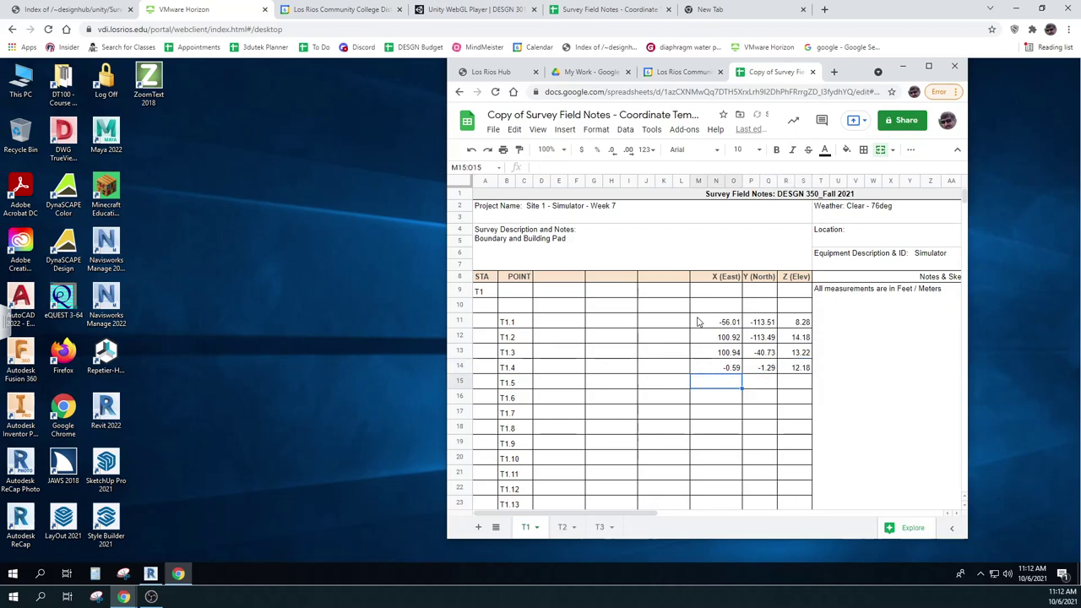
Step: Record point T1.5 with X -62.05, Y -1.26 and Z 12.18
text(-62.05)
key(Tab)
text(-1.26)
key(Tab)
text(12.18)
key(Return)
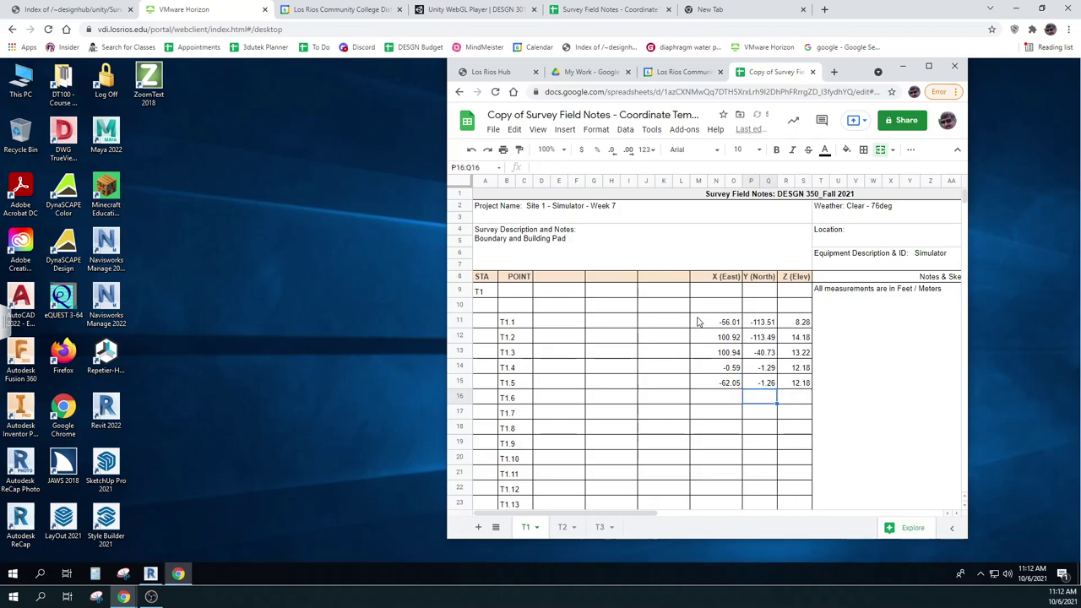
Step: Skip the T1.6 row and record point T1.7 with X 28.17, Y -70.16 and Z 13.7
key(Left)
key(Down)
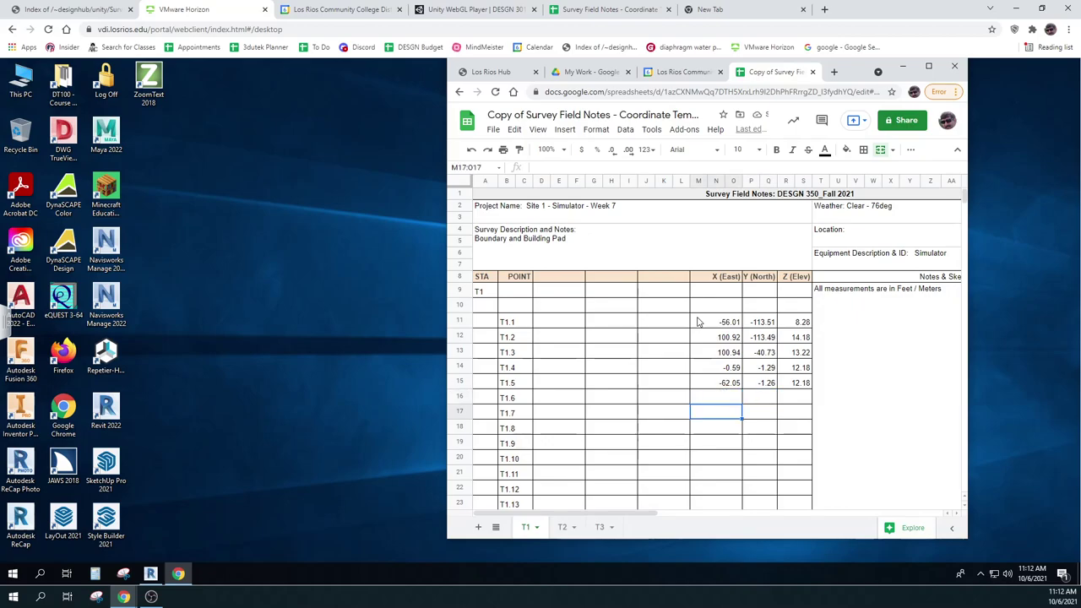
text(28.17)
key(Tab)
text(-70.16)
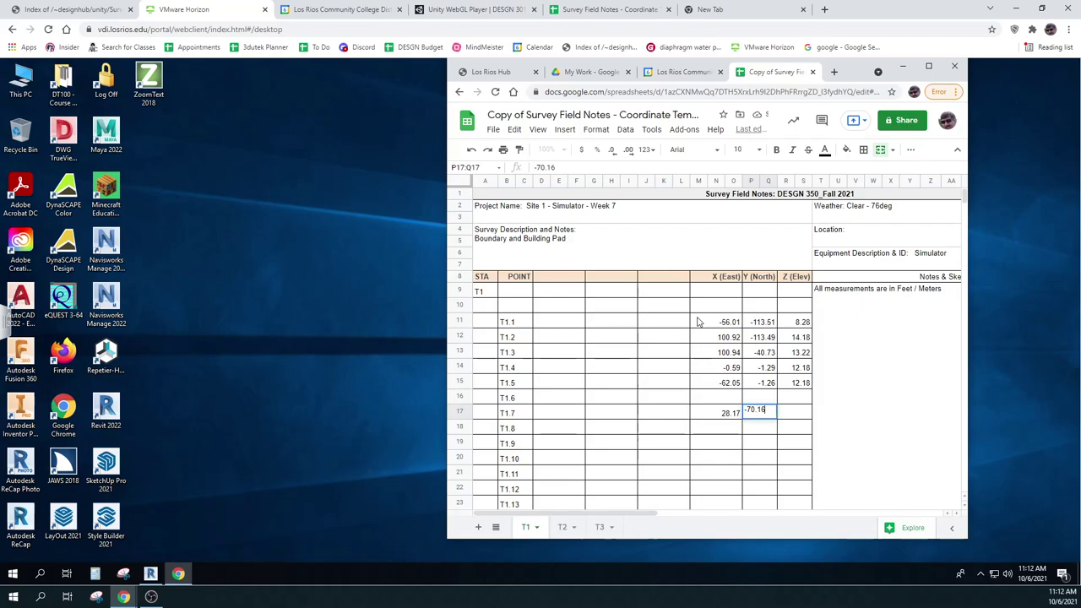
key(Tab)
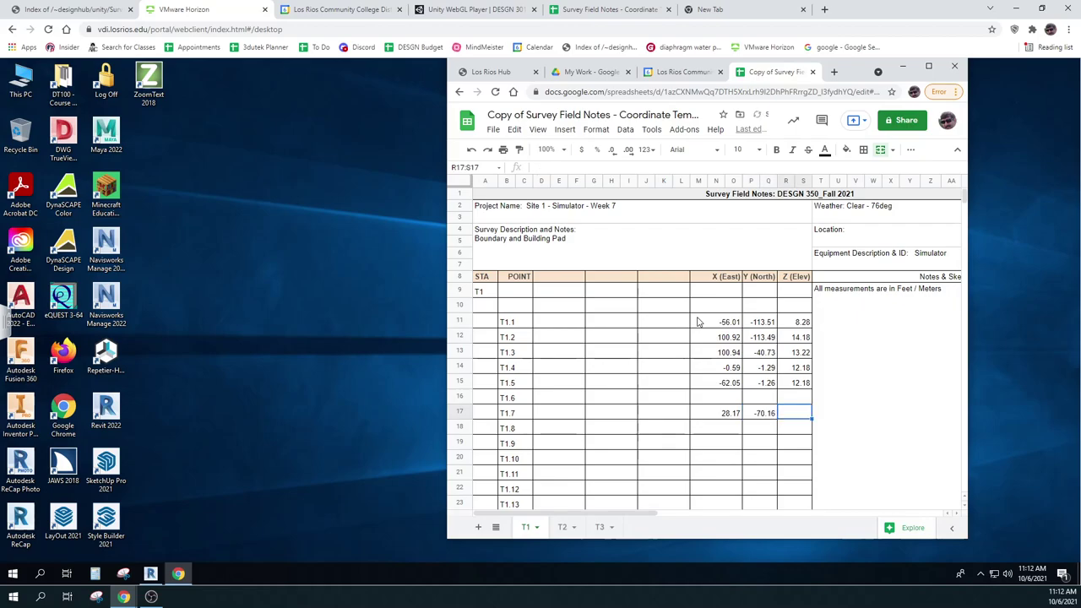
text(13.70)
key(Return)
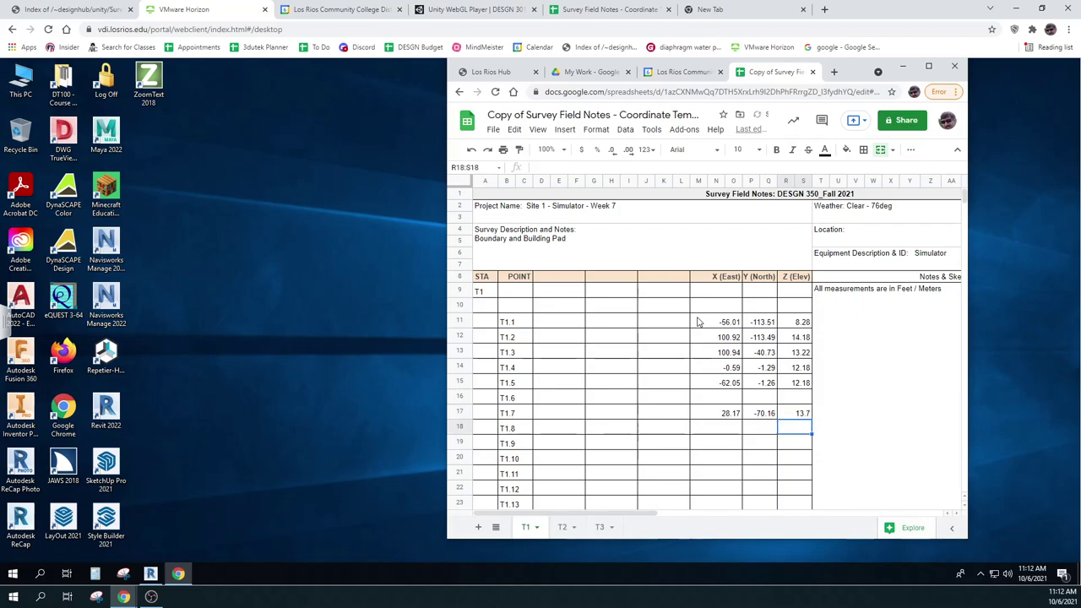
Step: Record point T1.8 with X -30.96, Y -69.89 and Z 13.7
text(-30.9)
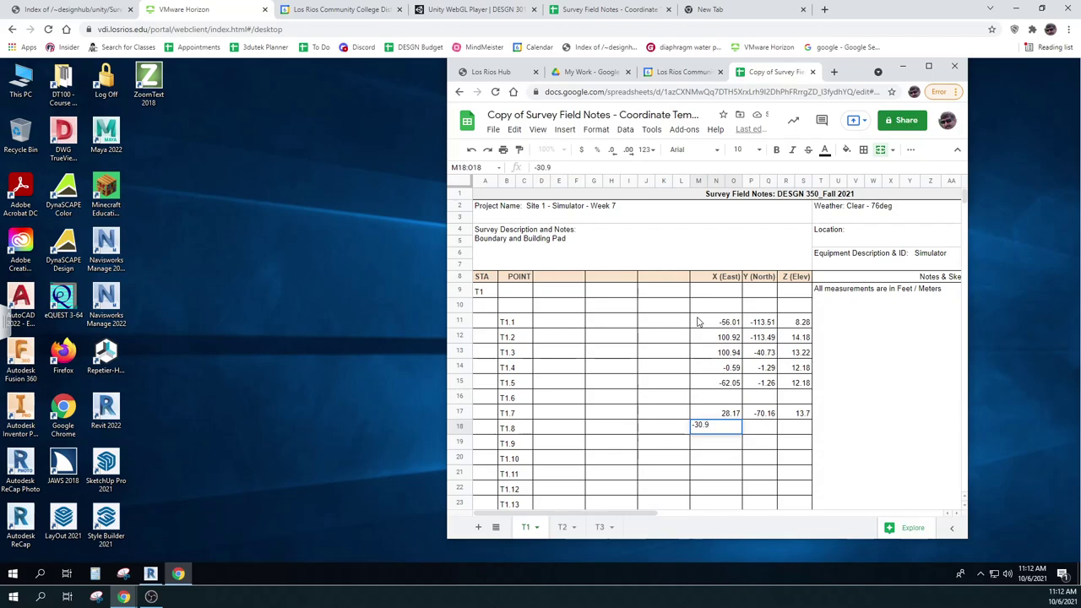
text(6)
key(Tab)
text(-69.89)
key(Tab)
text(13.)
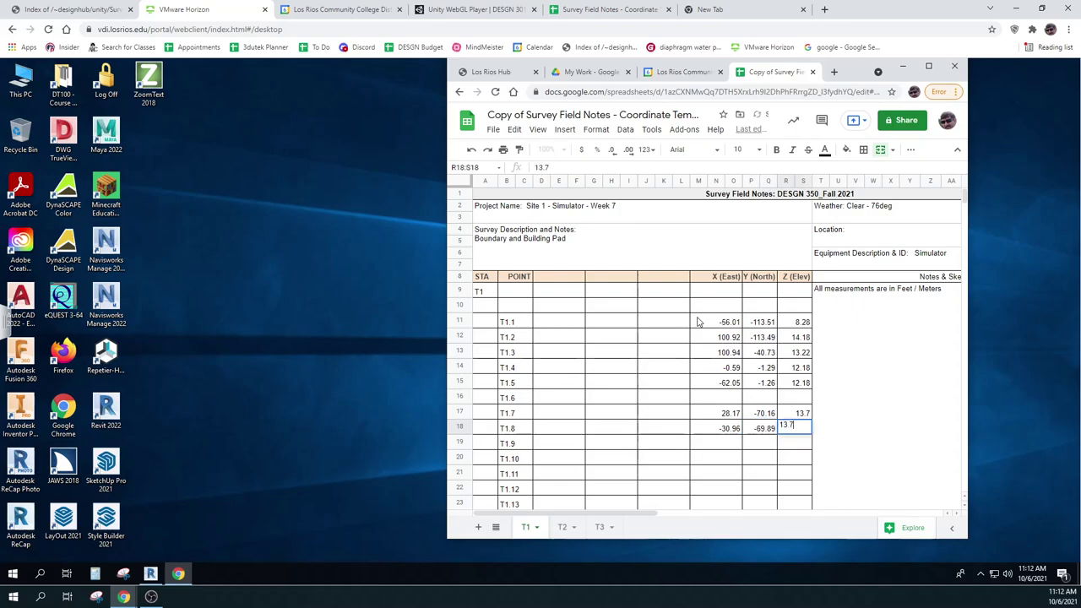
text(7)
key(Return)
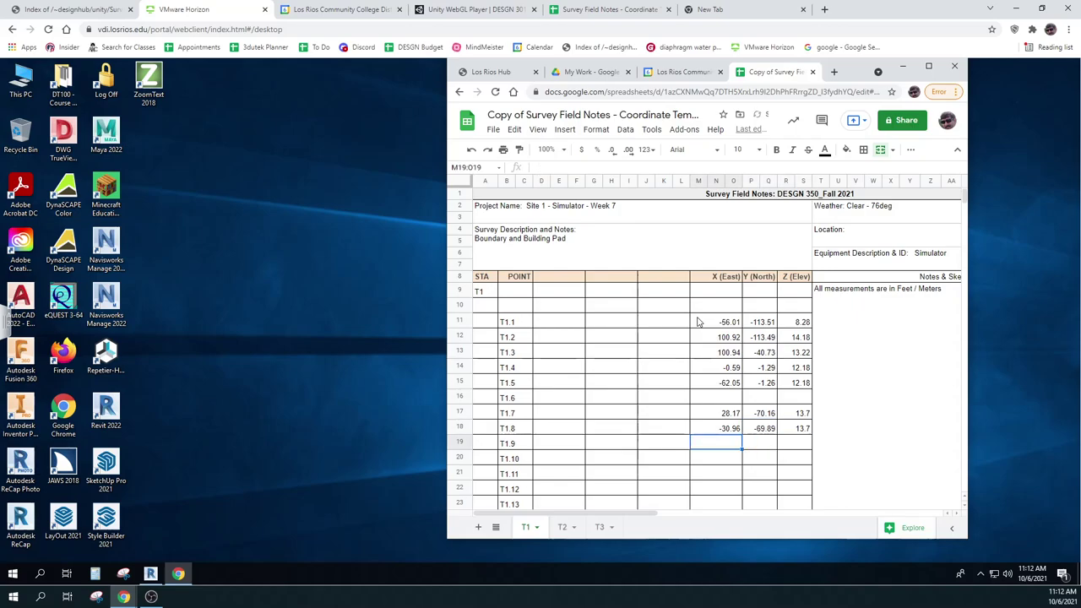
Step: Record point T1.9 with X -31.29, Y -34.49 and Z 13.7
text(-31.29)
key(Tab)
text(-34)
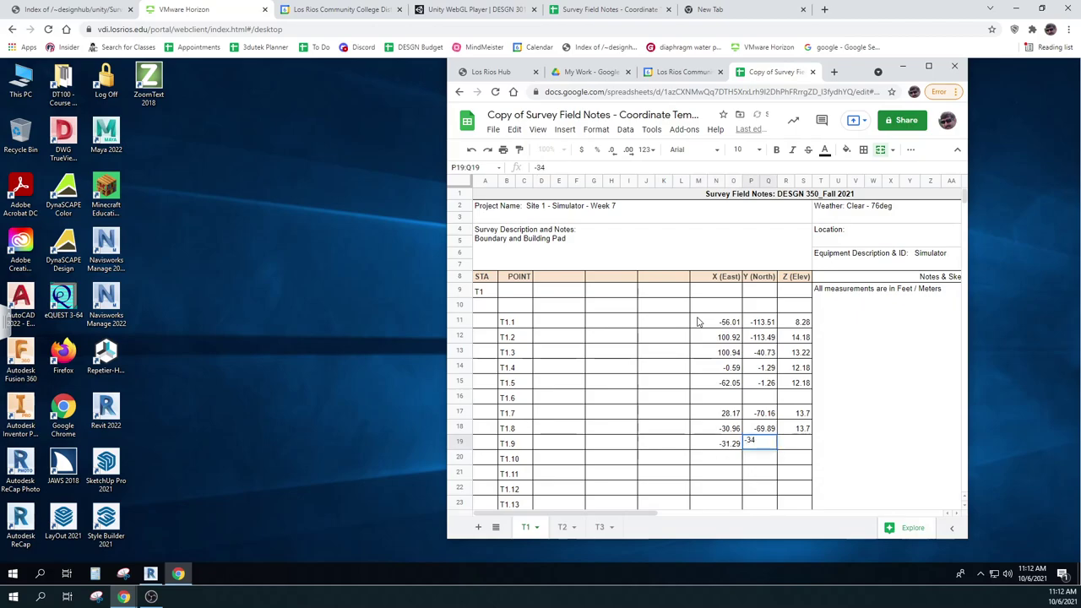
text(.49)
key(Tab)
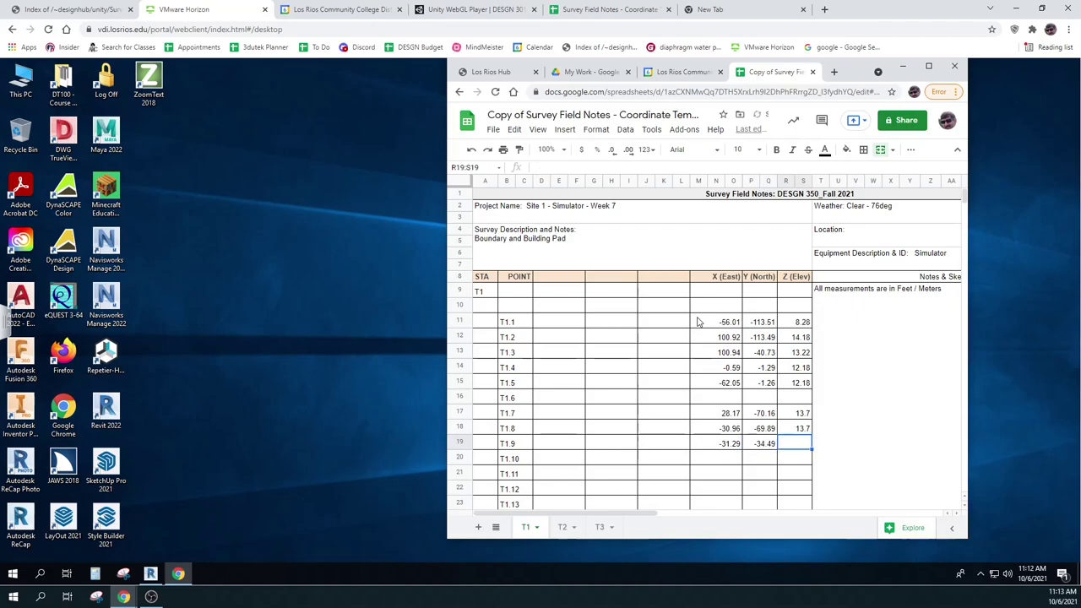
text(13.7)
key(Return)
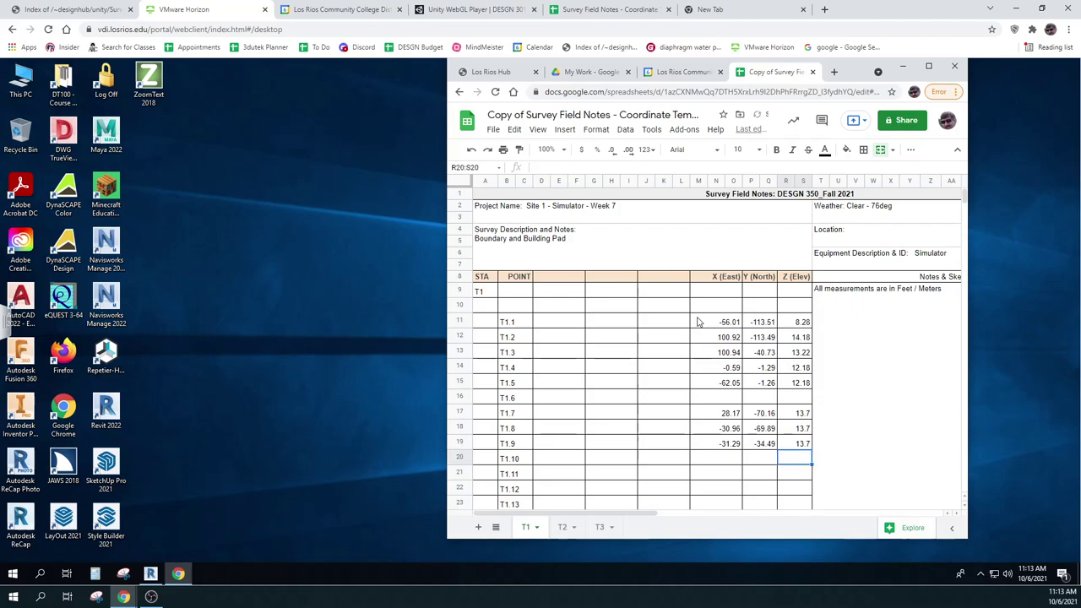
Step: Record point T1.10 with X 28.13, Y -34.74 and Z 13.7
text(28)
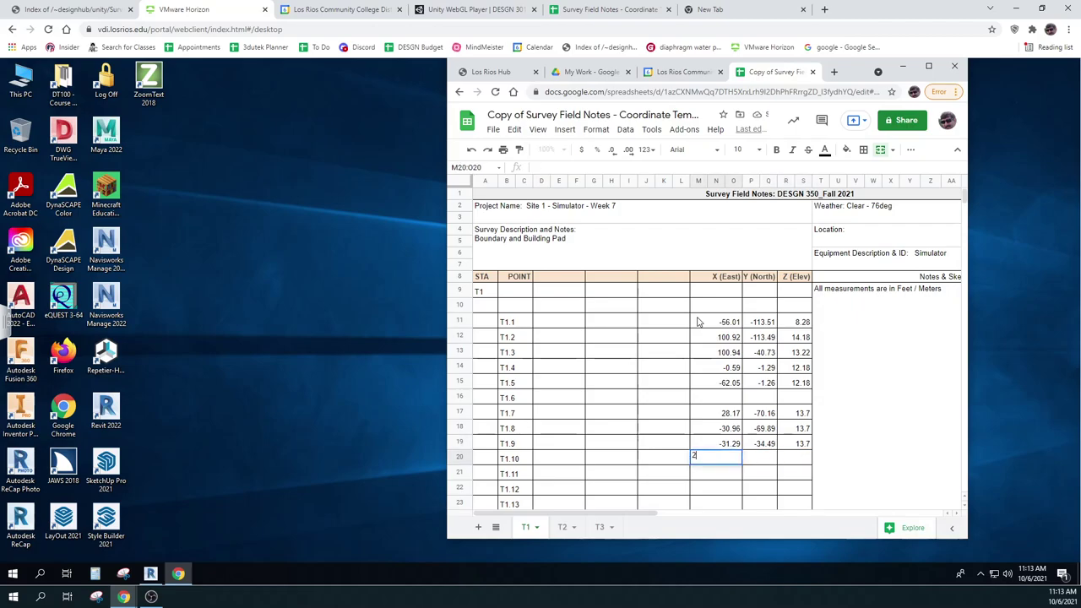
text(.13)
key(Tab)
text(-)
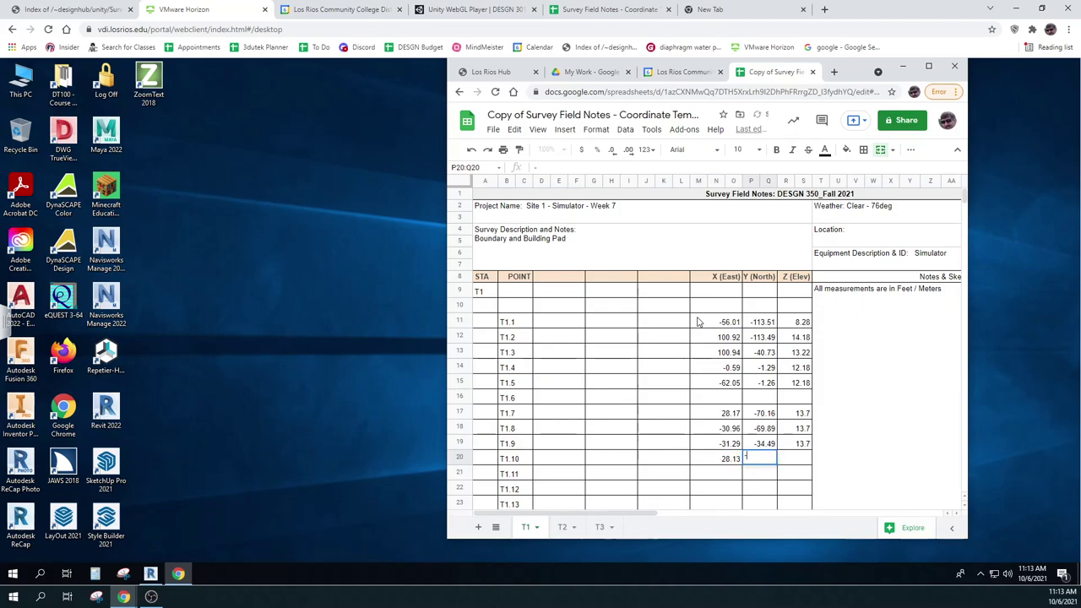
text(34.74)
key(Tab)
text(13.)
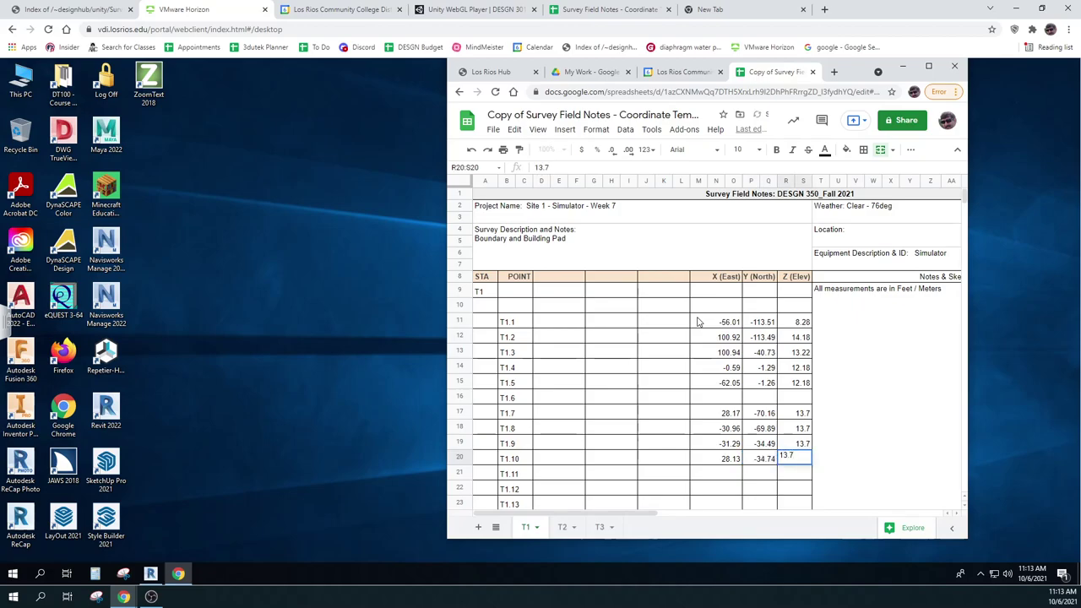
key(Return)
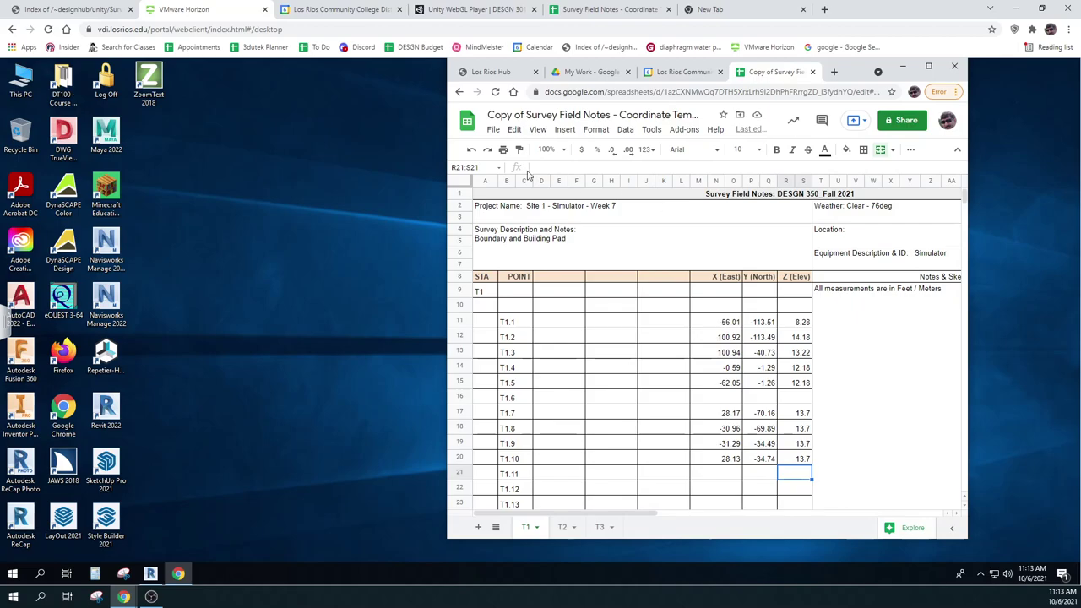
Step: Download the completed field notes spreadsheet as a Microsoft Excel (.xlsx) file
click(493, 130)
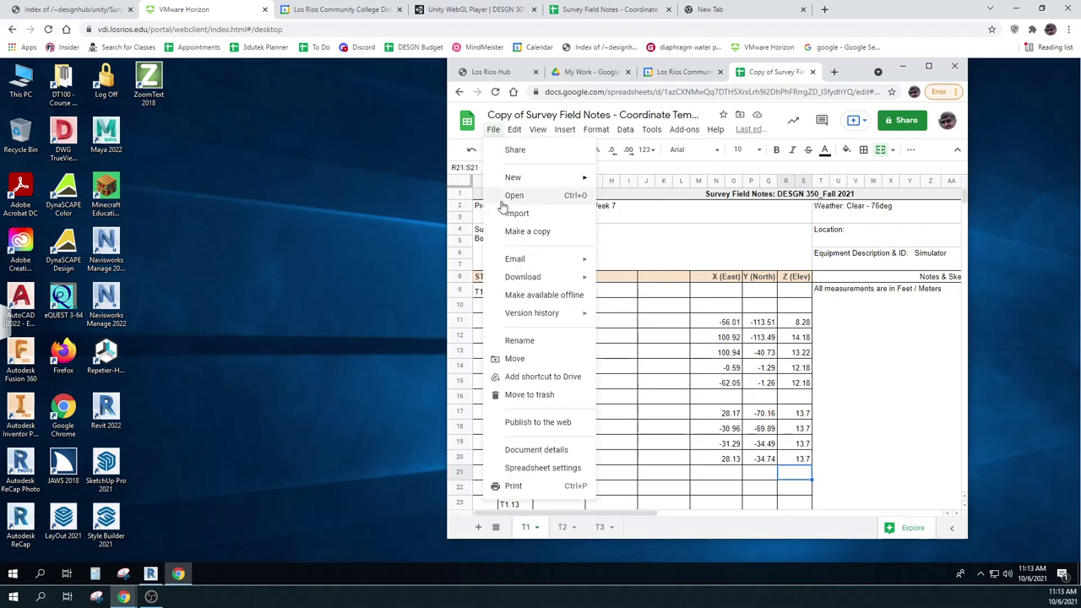
mouse_move(574, 285)
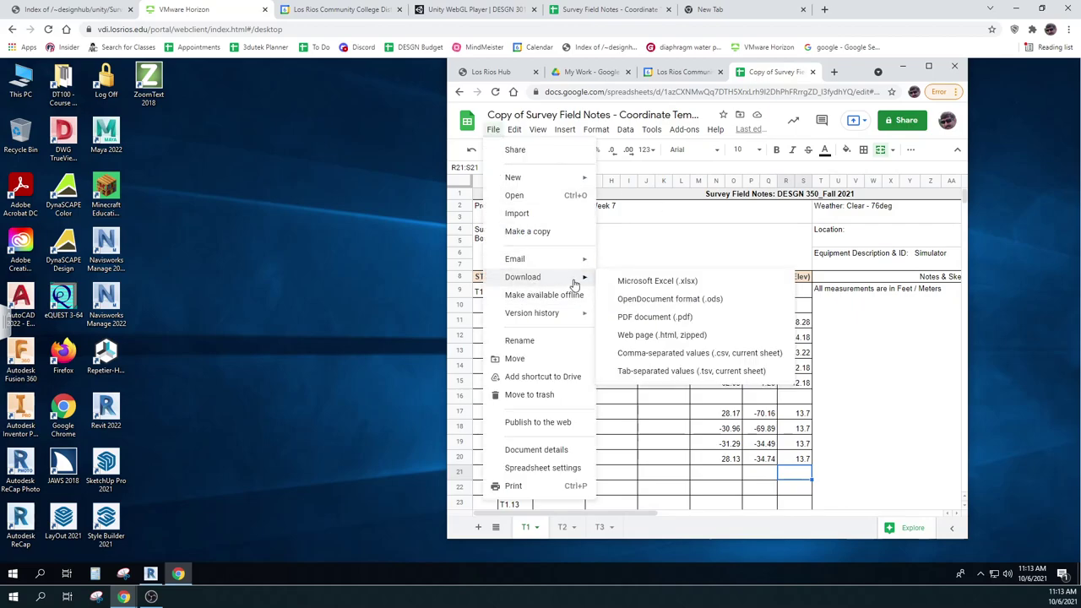
click(667, 280)
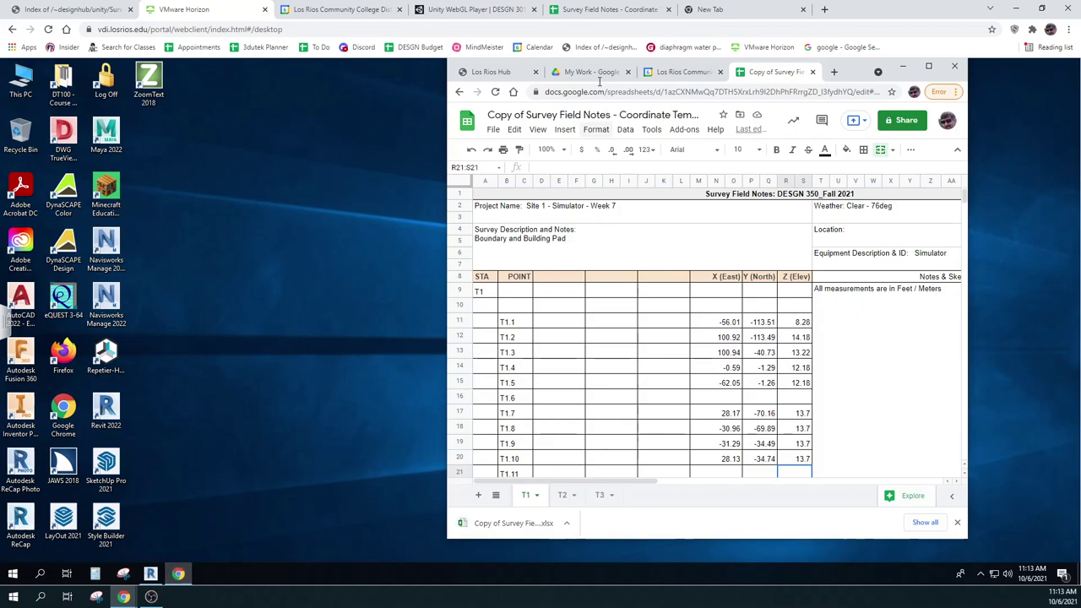
Step: Switch to the My Work folder in Google Drive, create a folder named "Week 7" and upload the downloaded workbook into it
click(591, 71)
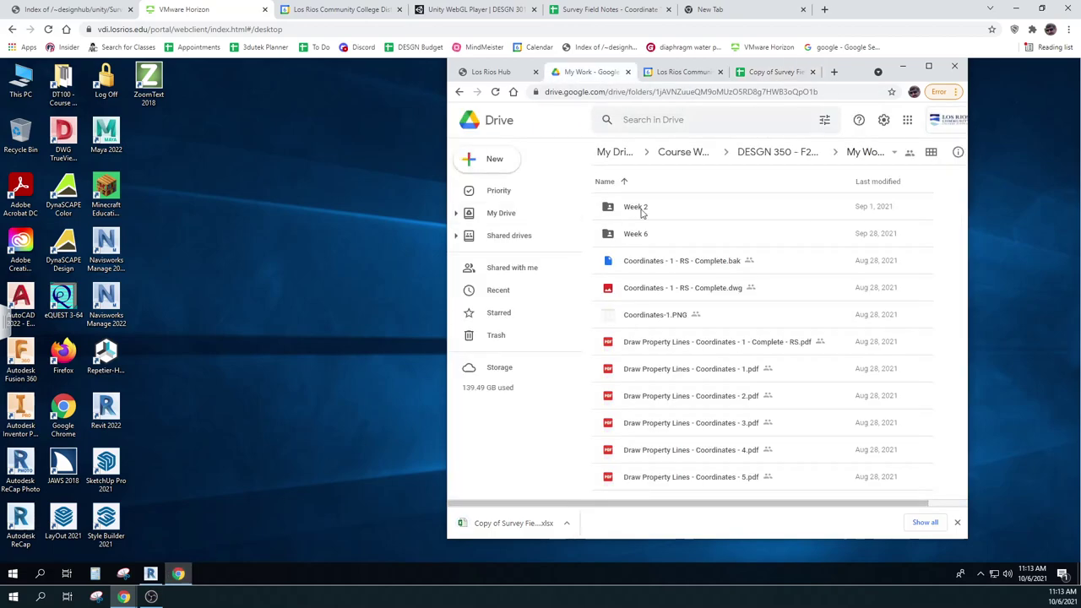
click(495, 160)
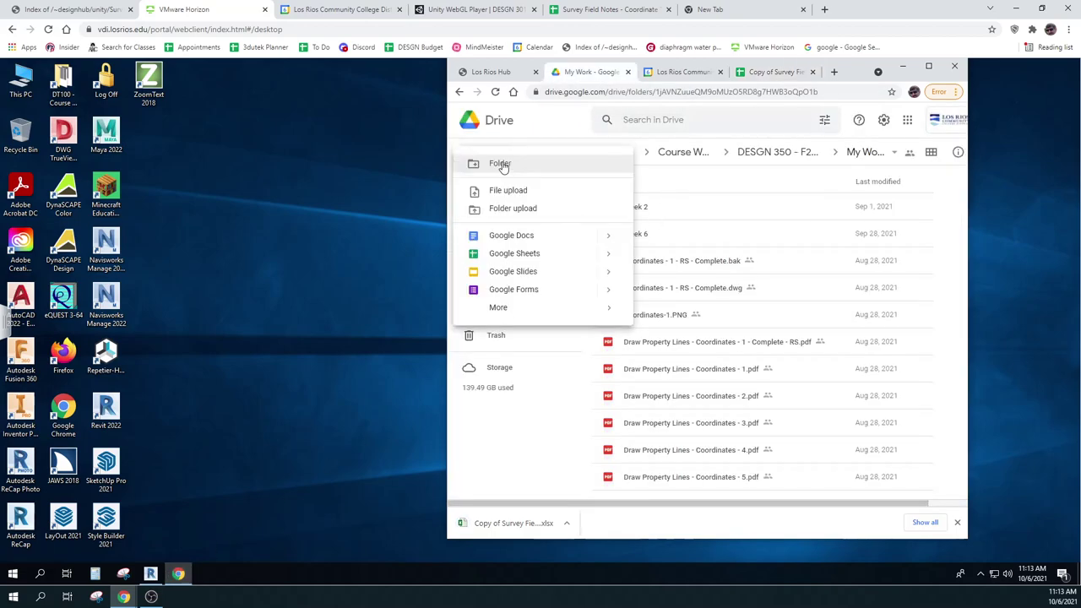
click(510, 171)
text(Week 7)
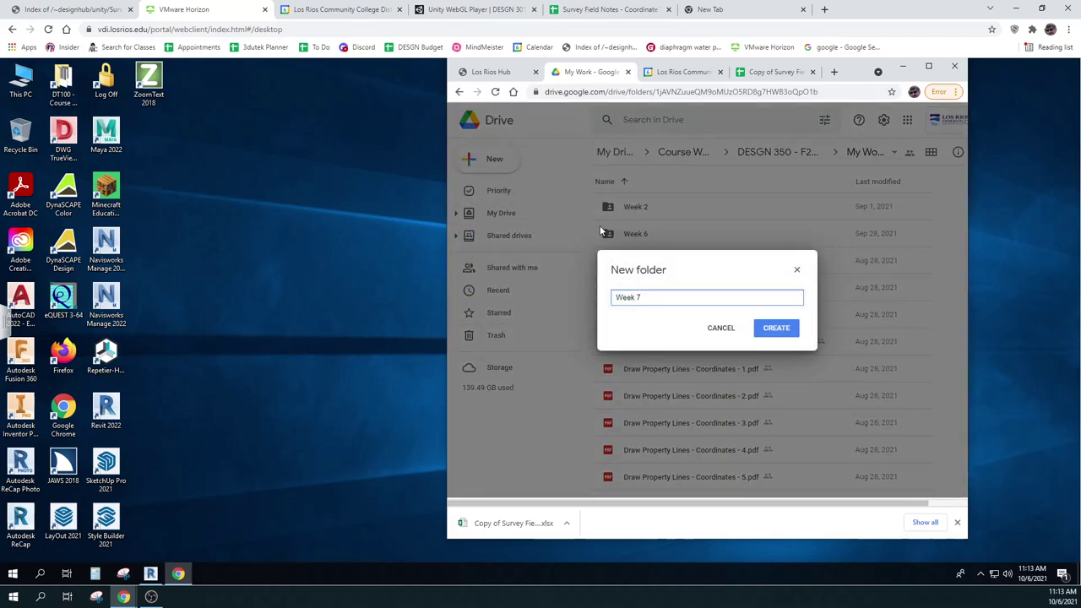
click(784, 329)
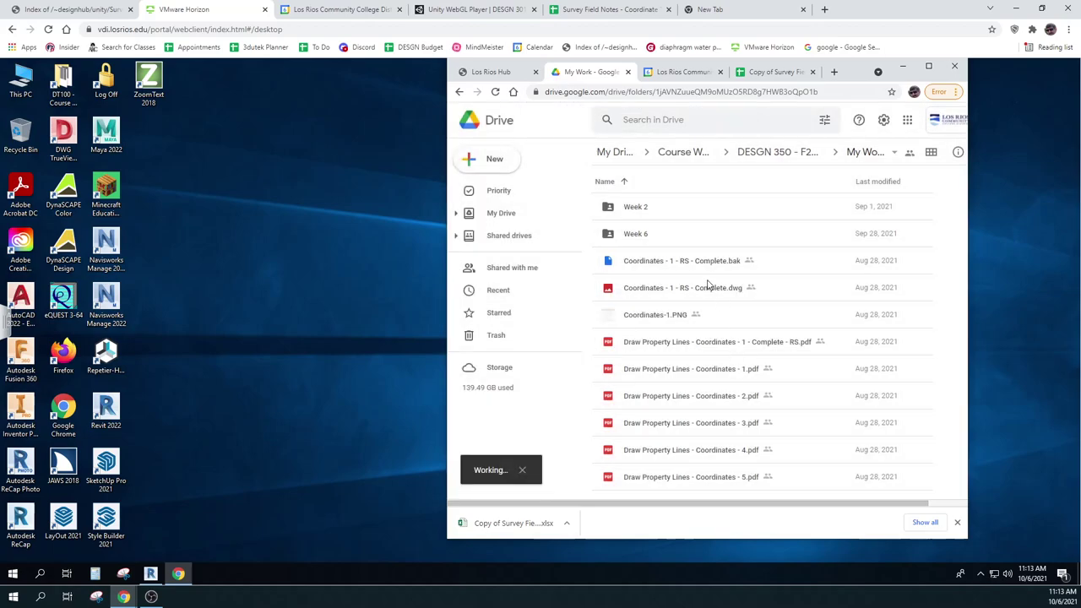
drag(492, 525, 669, 265)
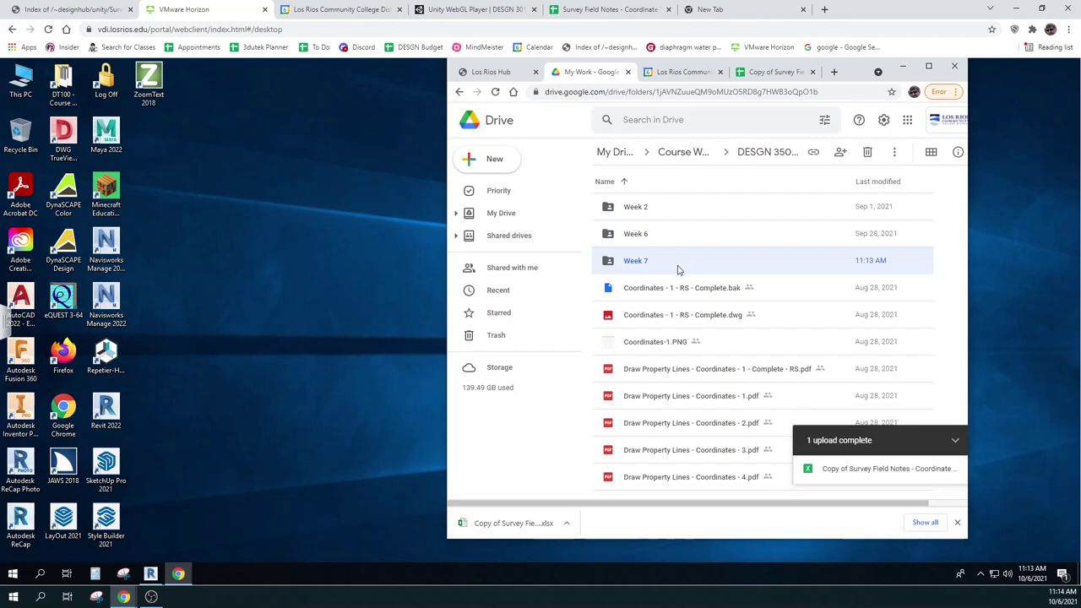
Step: Open the Week 7 folder and rename the uploaded workbook as "Survey Field Notes - Site 1 - Week 7"
double_click(678, 269)
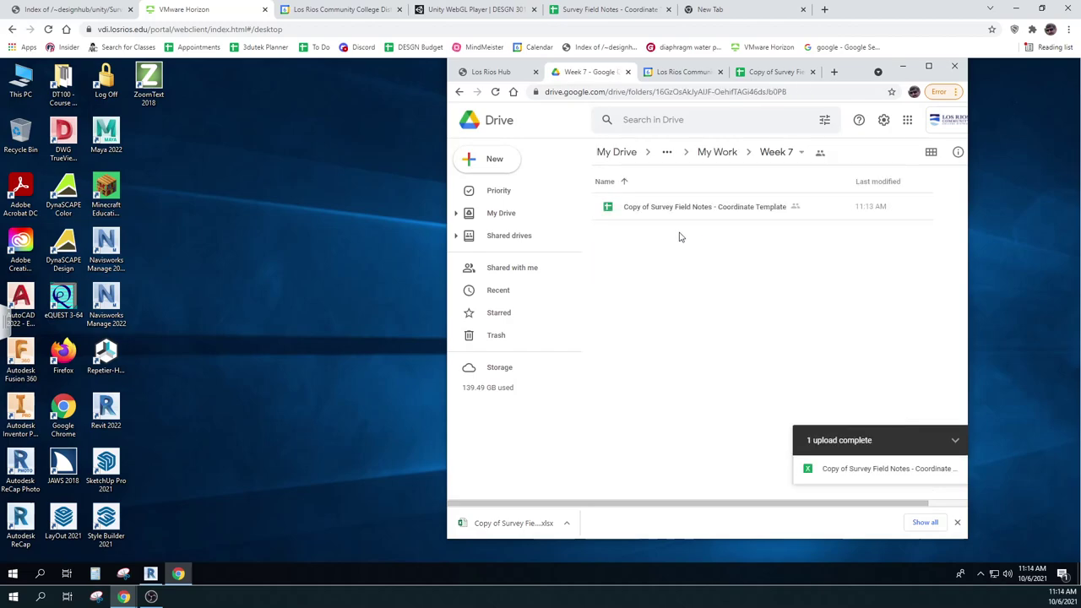
right_click(687, 213)
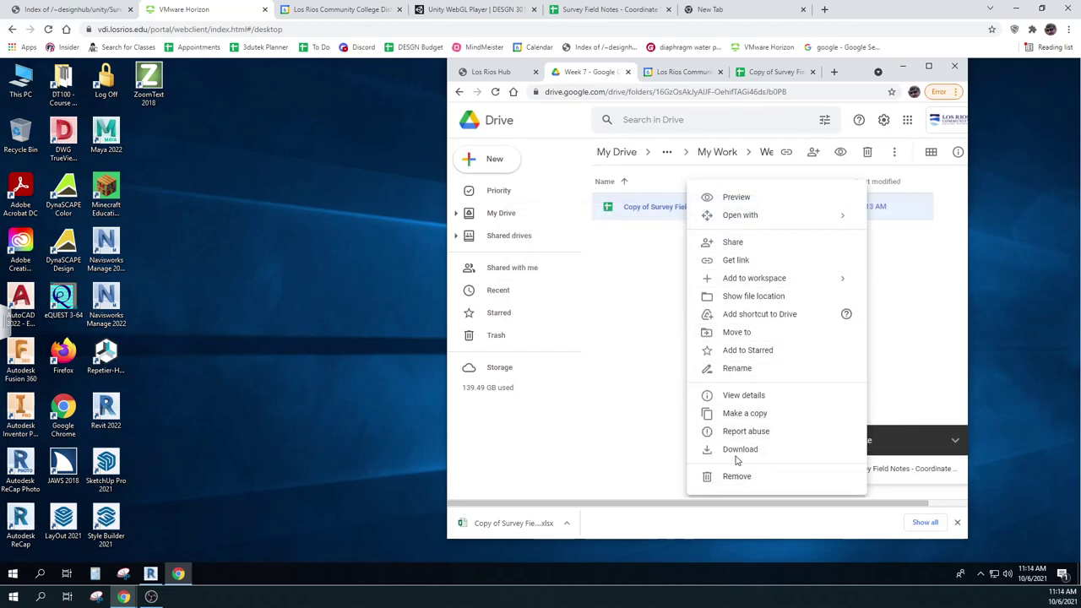
click(742, 371)
click(666, 299)
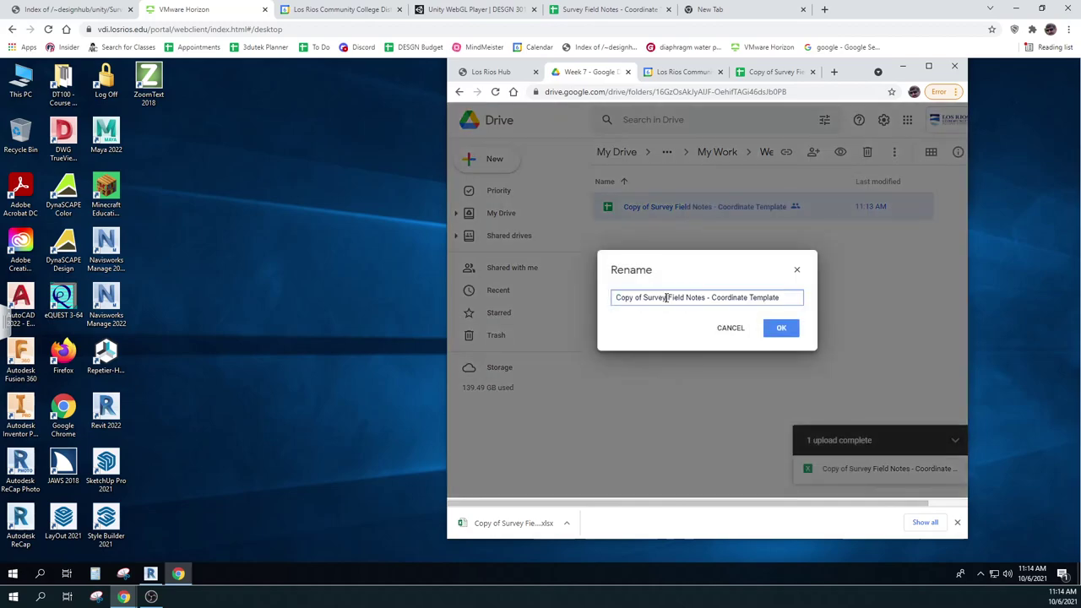
drag(644, 298, 585, 294)
key(BackSpace)
drag(757, 298, 686, 294)
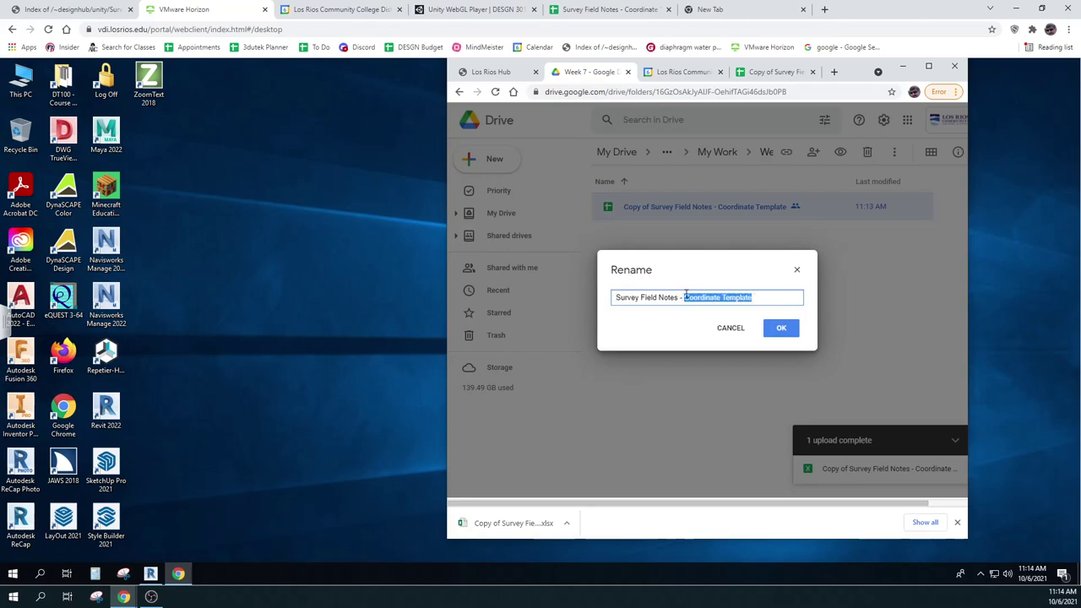
text(Site )
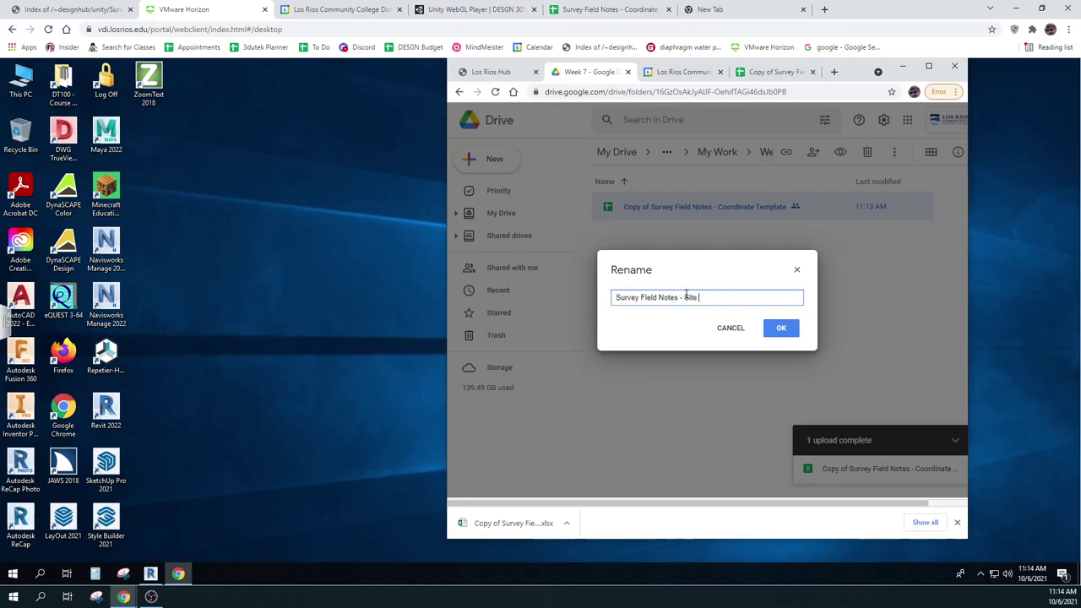
text(1 - Week 7)
click(779, 328)
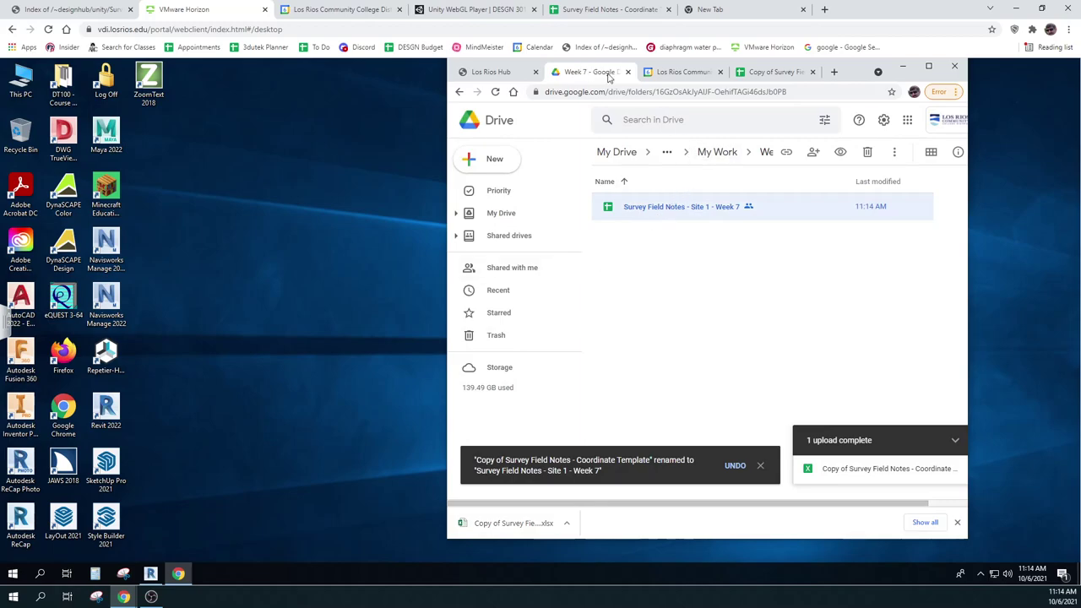
Step: Copy the X, Y and Z values of points T1.1 through T1.10 from the survey field notes spreadsheet
click(776, 74)
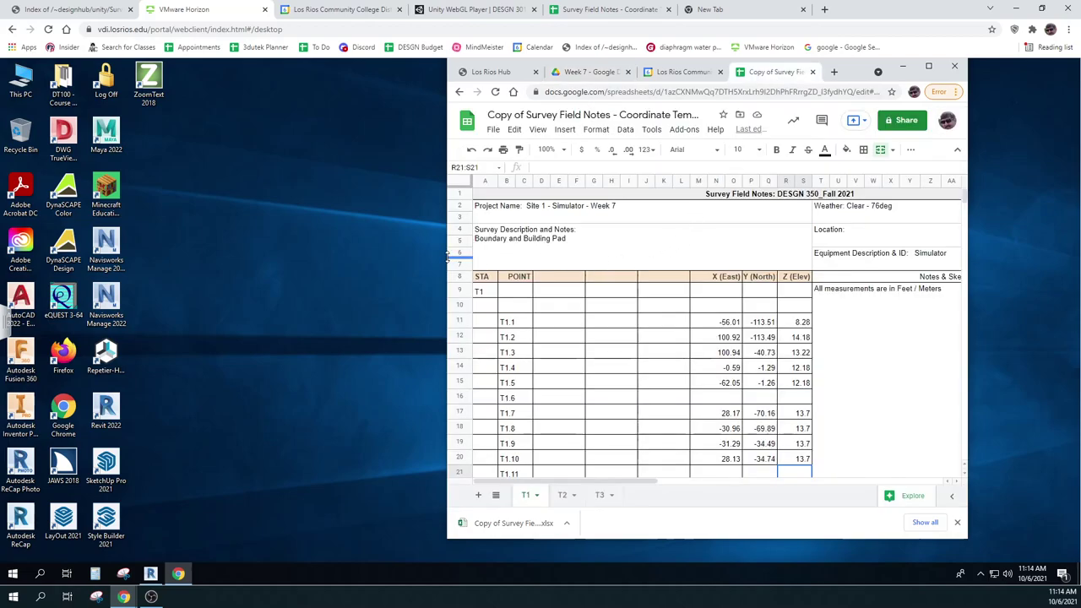
drag(441, 257, 496, 257)
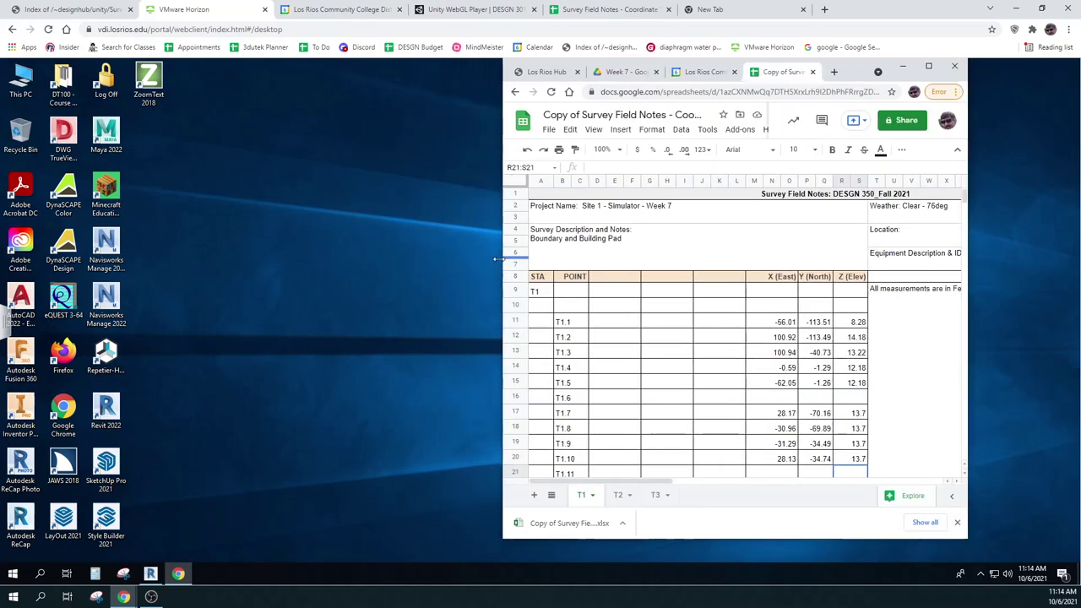
drag(784, 323, 854, 470)
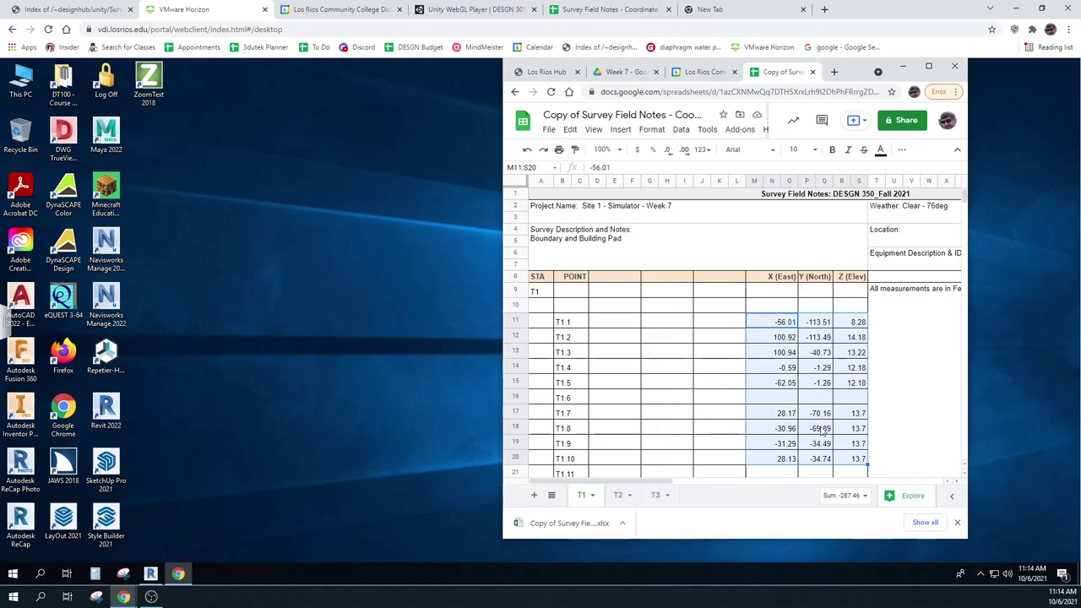
key(ctrl+c)
Step: Create a new Google Sheets spreadsheet in the shared Week 7 folder in Drive
click(619, 72)
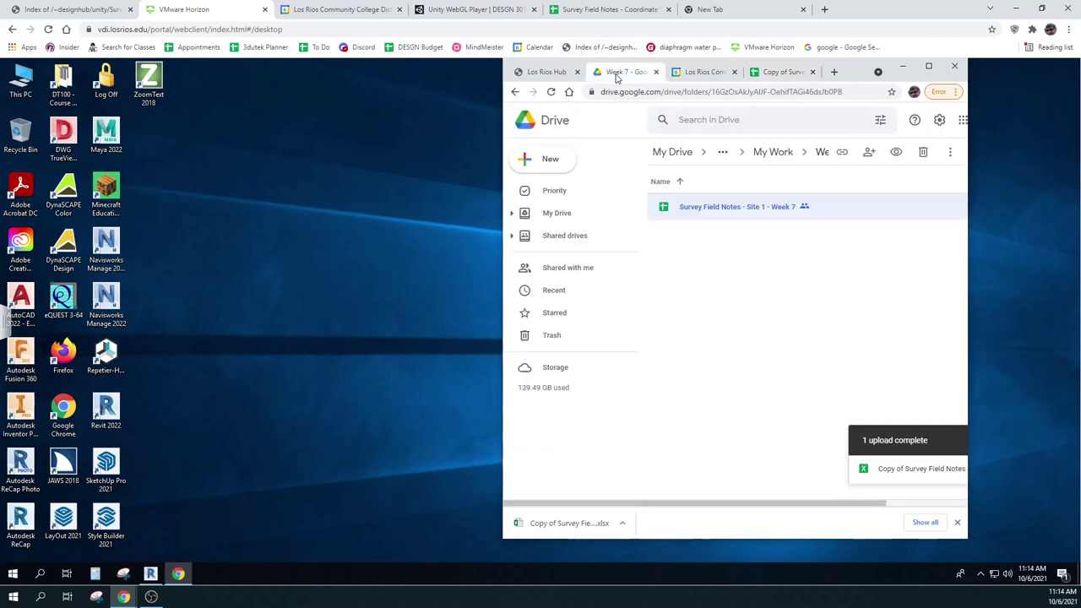
click(556, 165)
click(572, 257)
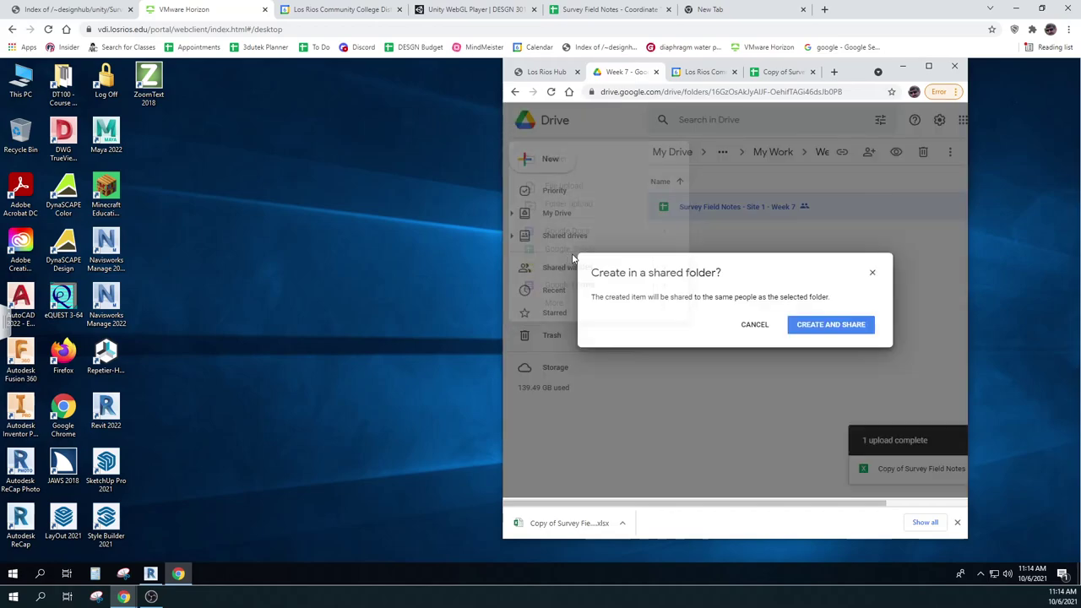
click(841, 329)
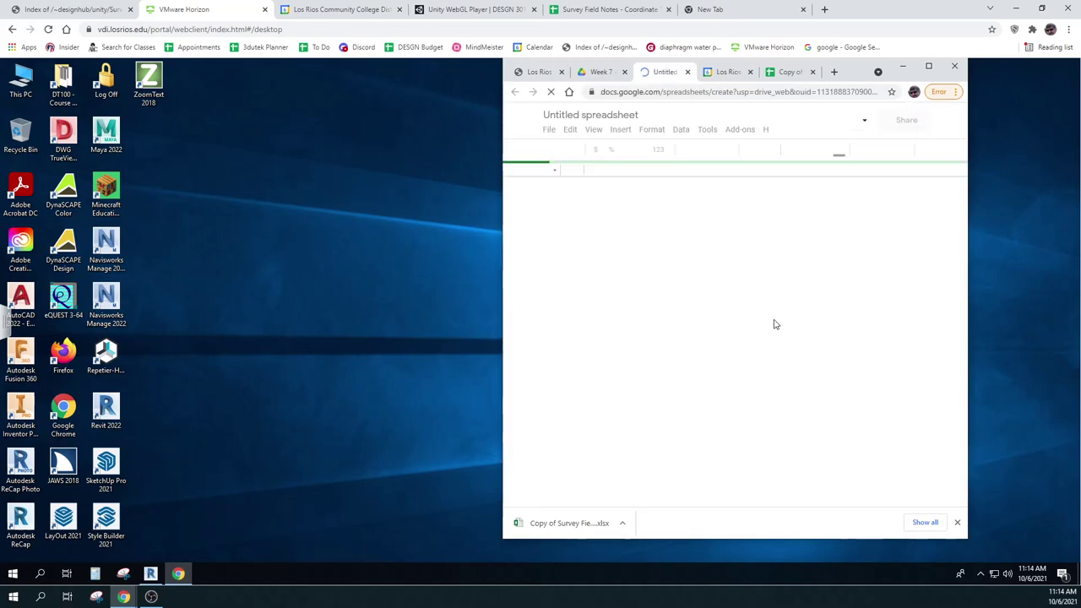
Step: Name the new spreadsheet "Revit Export Data For Site 1"
click(588, 117)
text(Revi)
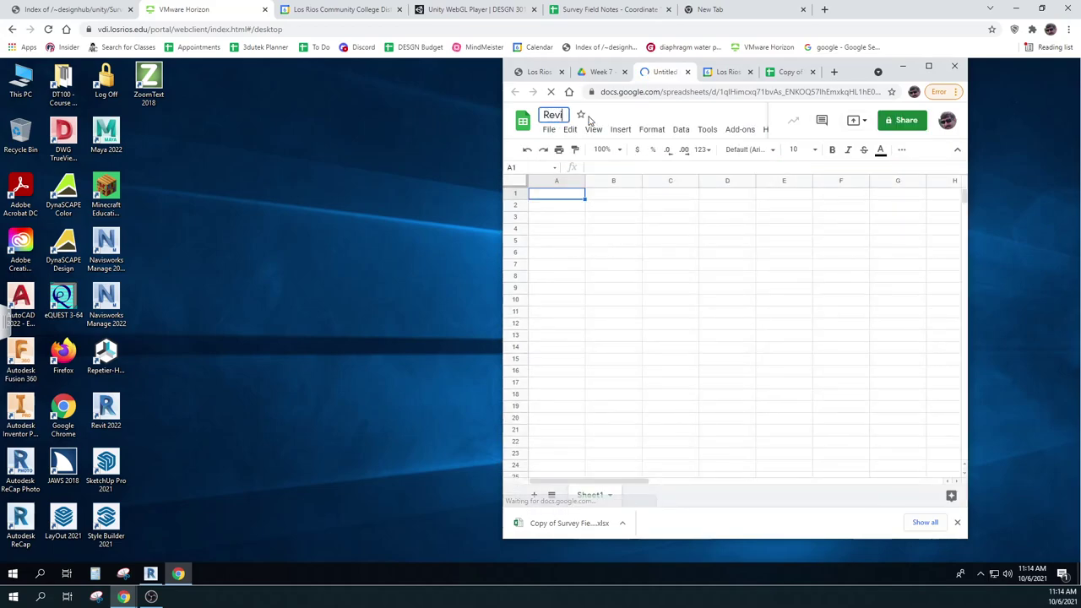
text(t E)
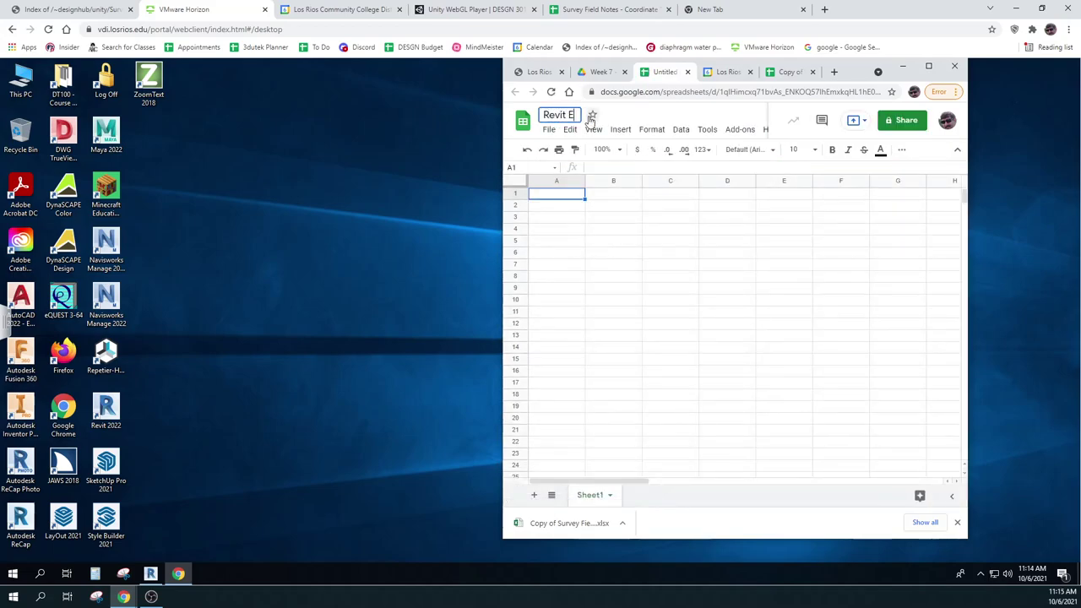
text(xport Da)
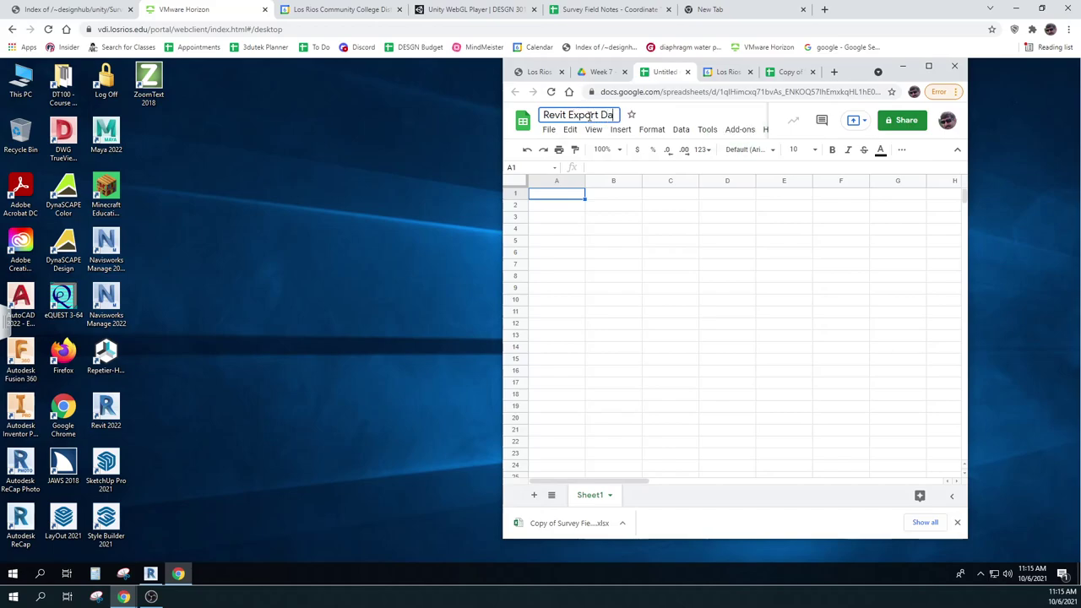
text(ta For site 1)
key(BackSpace)
key(BackSpace)
key(BackSpace)
key(BackSpace)
key(BackSpace)
key(BackSpace)
text(Site 1)
Step: Paste the copied coordinates as values only, starting at cell A1
click(556, 197)
right_click(557, 197)
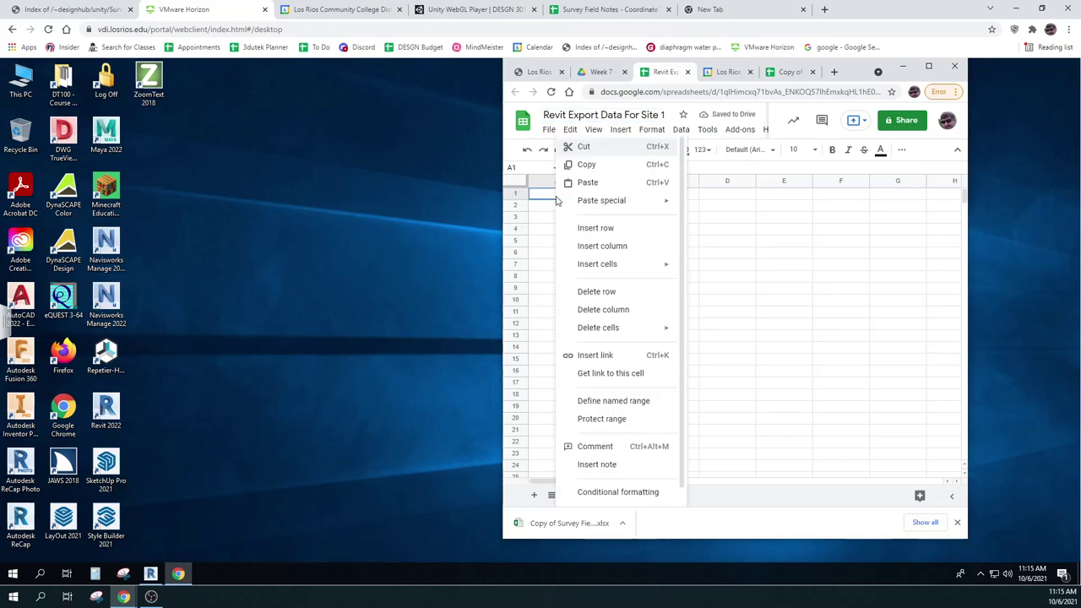
mouse_move(583, 212)
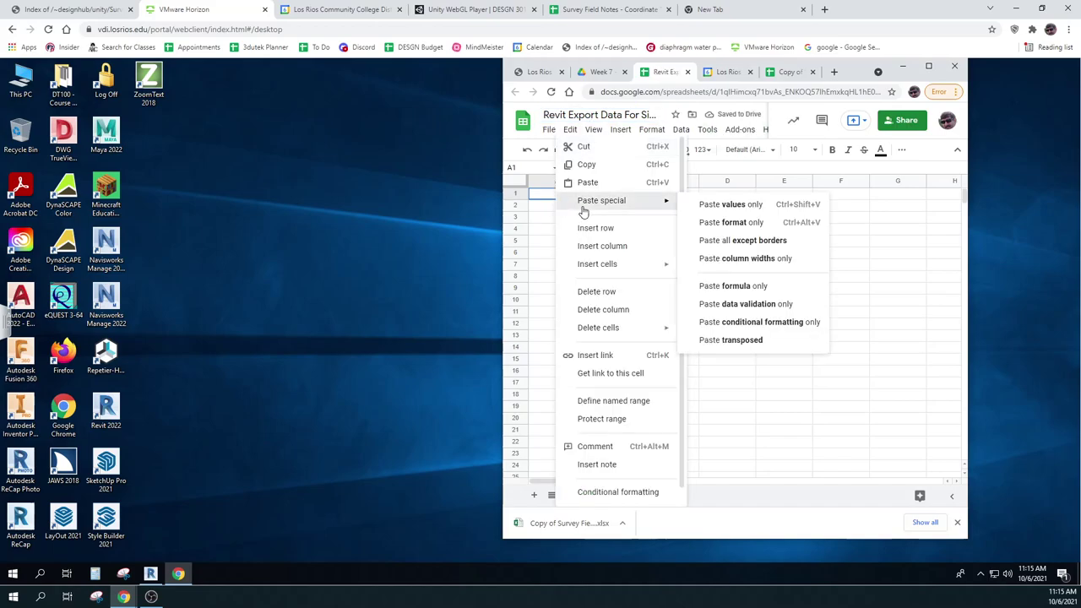
click(754, 210)
click(685, 326)
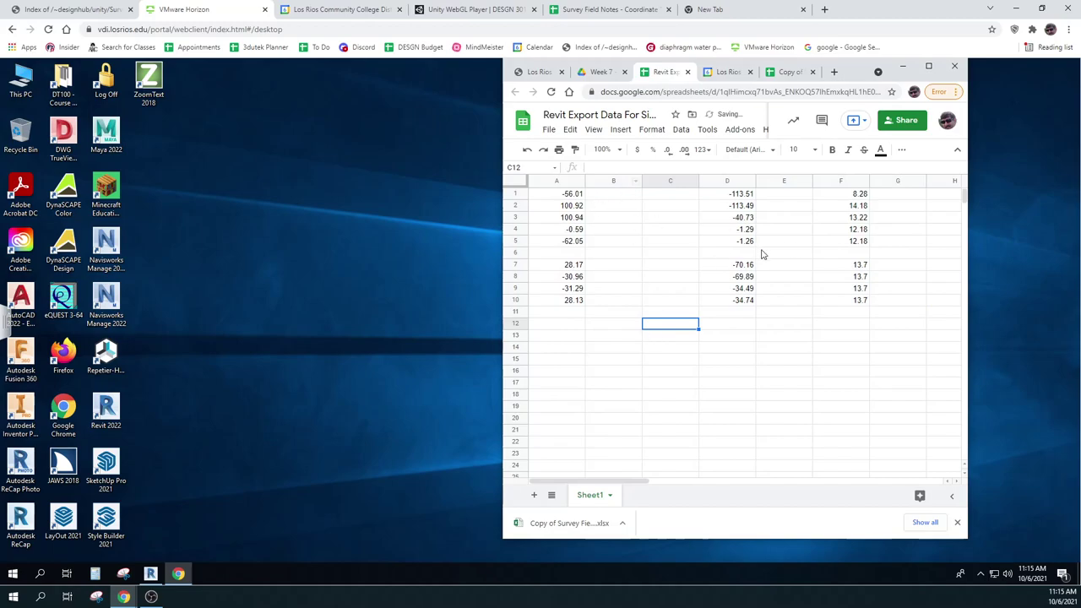
Step: Move the Y values from column D to column B and the Z values from column F to column C
click(610, 182)
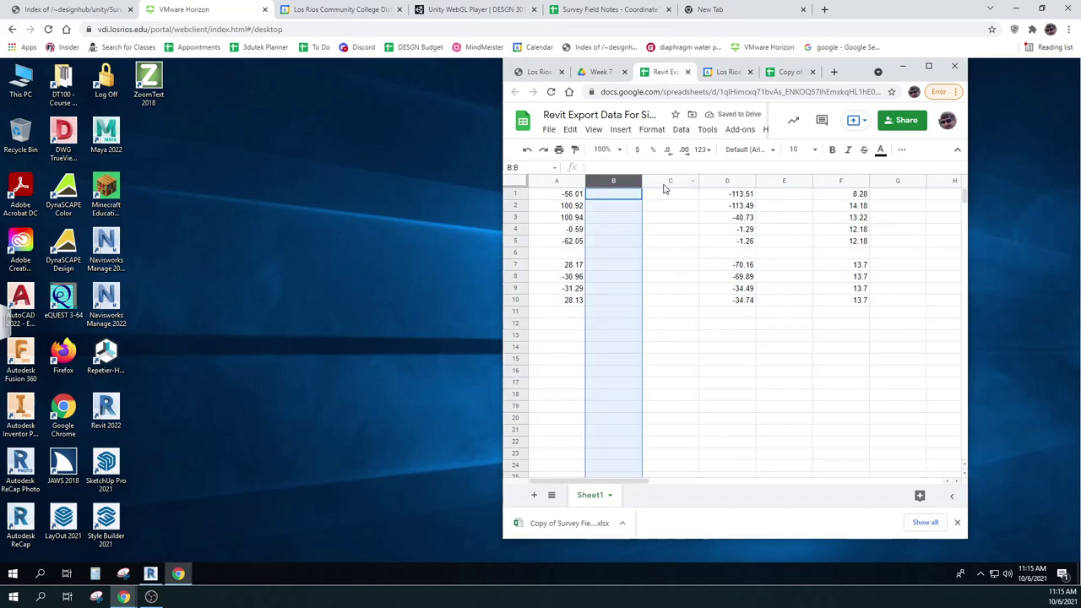
drag(732, 199, 732, 301)
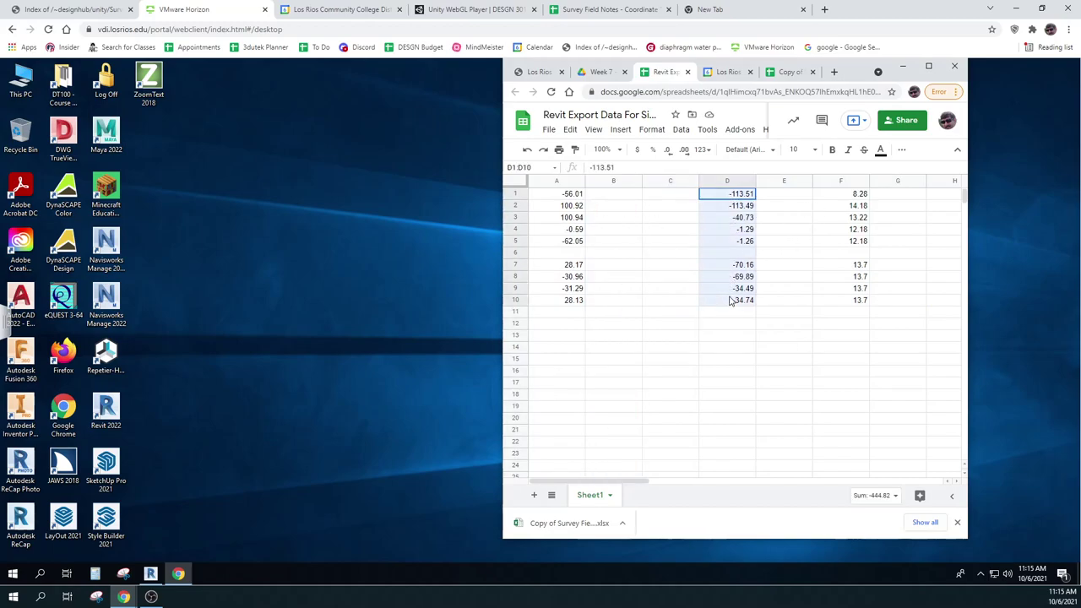
key(ctrl+c)
drag(698, 234, 617, 238)
drag(850, 196, 851, 300)
key(ctrl+c)
drag(812, 238, 674, 239)
click(768, 289)
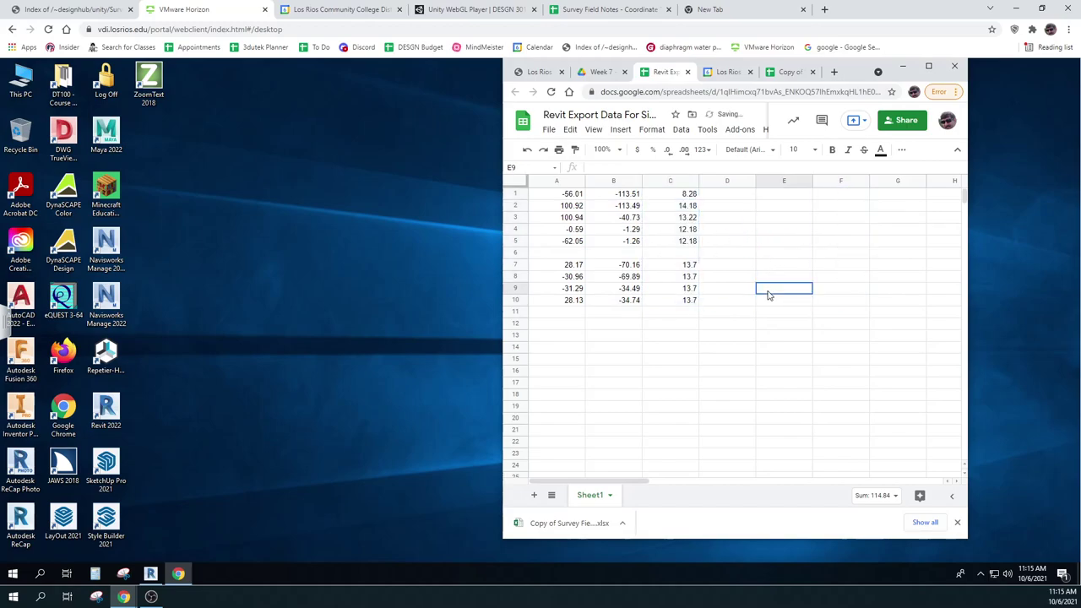
Step: Delete the empty row 6 between the two groups of coordinates
click(519, 252)
right_click(519, 252)
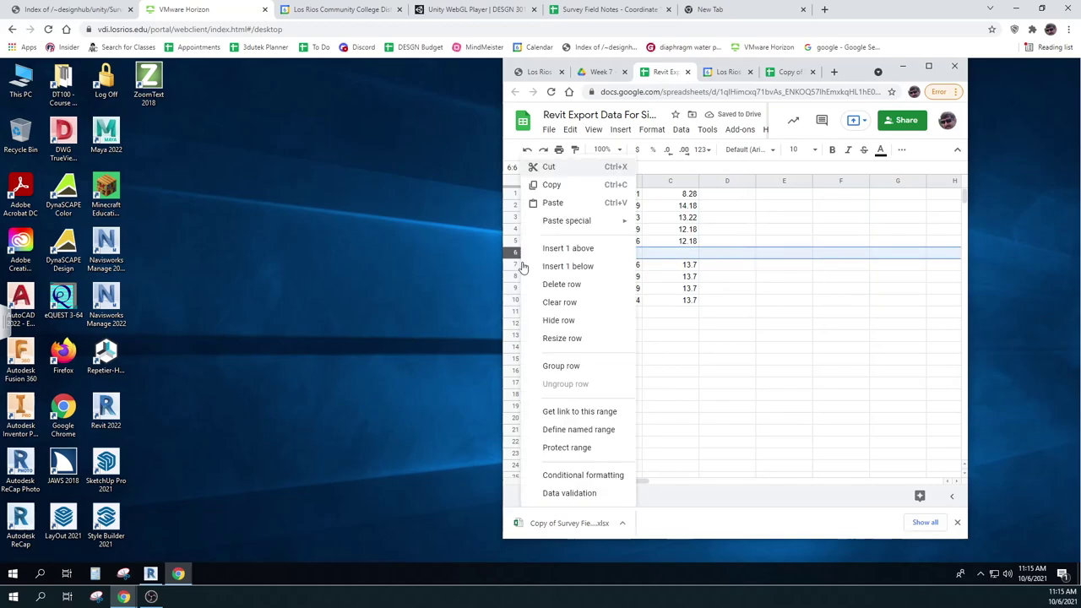
click(563, 286)
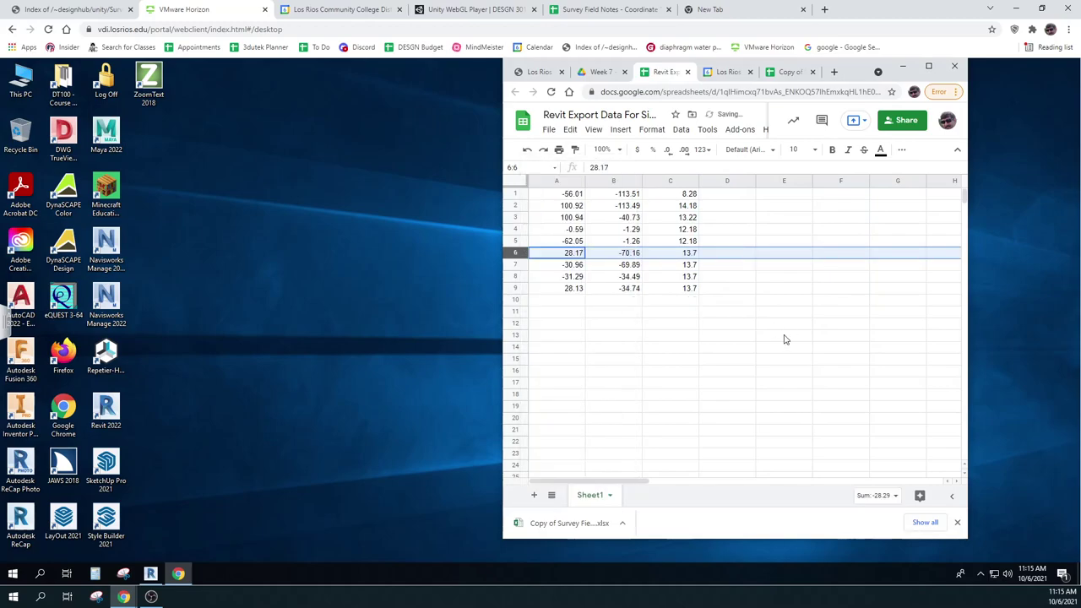
click(784, 335)
Step: Download the current sheet of coordinates as a comma-separated values (.csv) file
click(572, 196)
drag(596, 201, 673, 281)
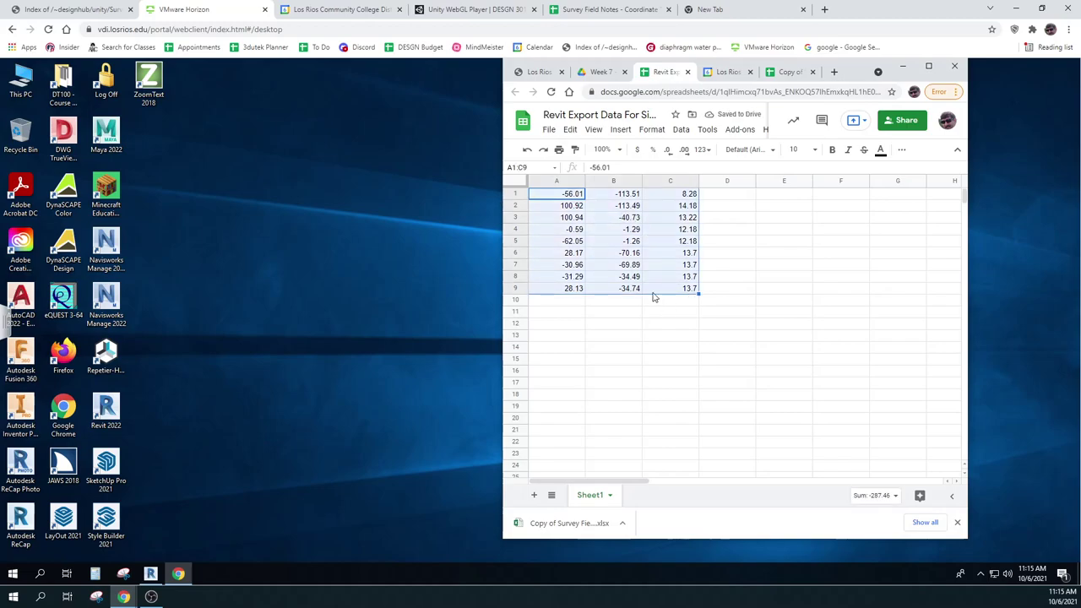
click(957, 523)
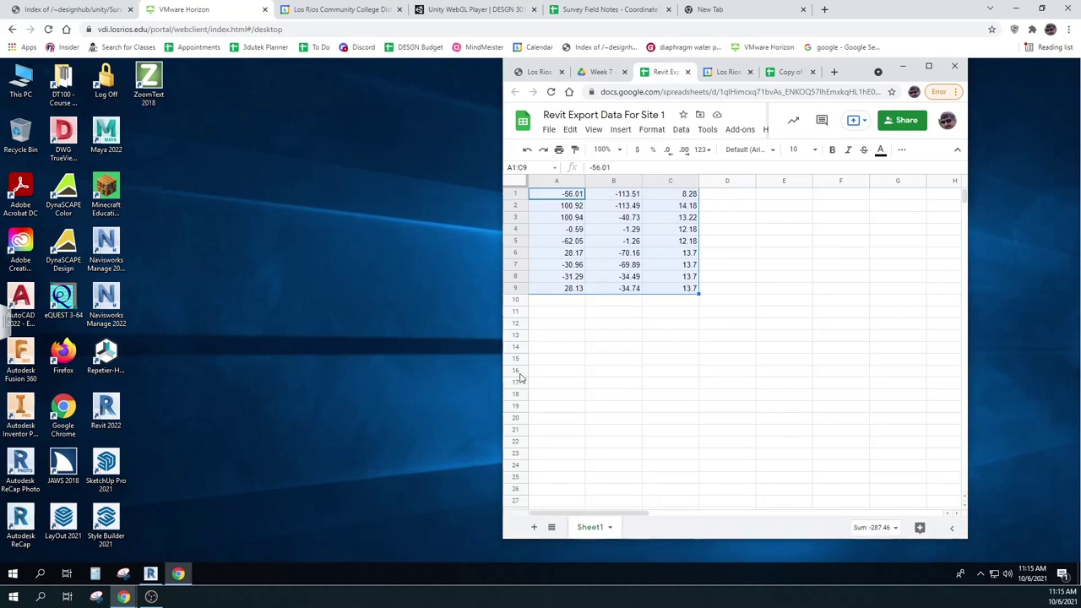
click(549, 130)
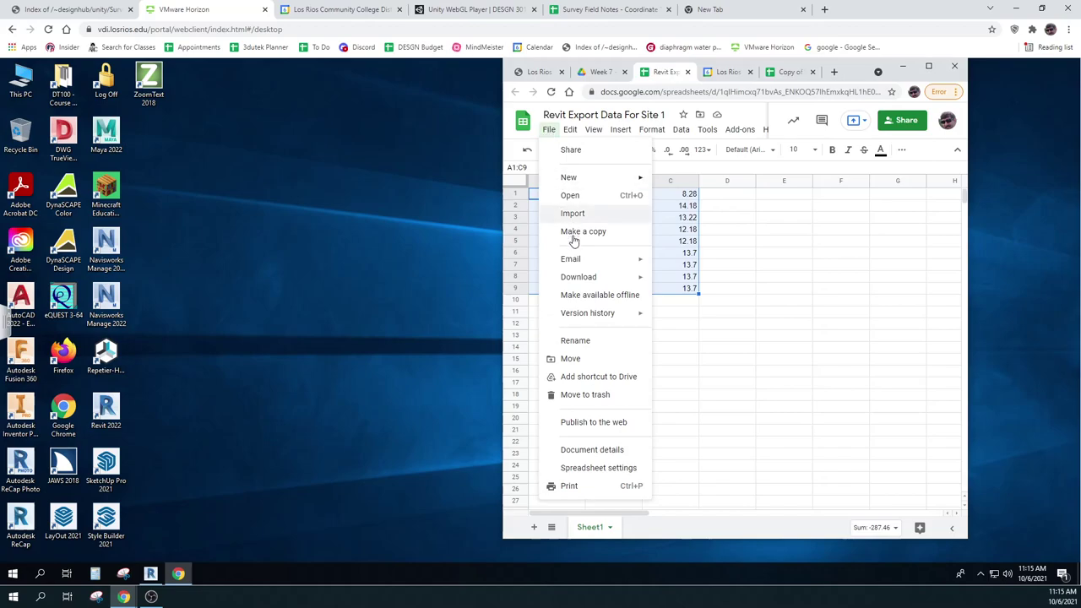
mouse_move(587, 281)
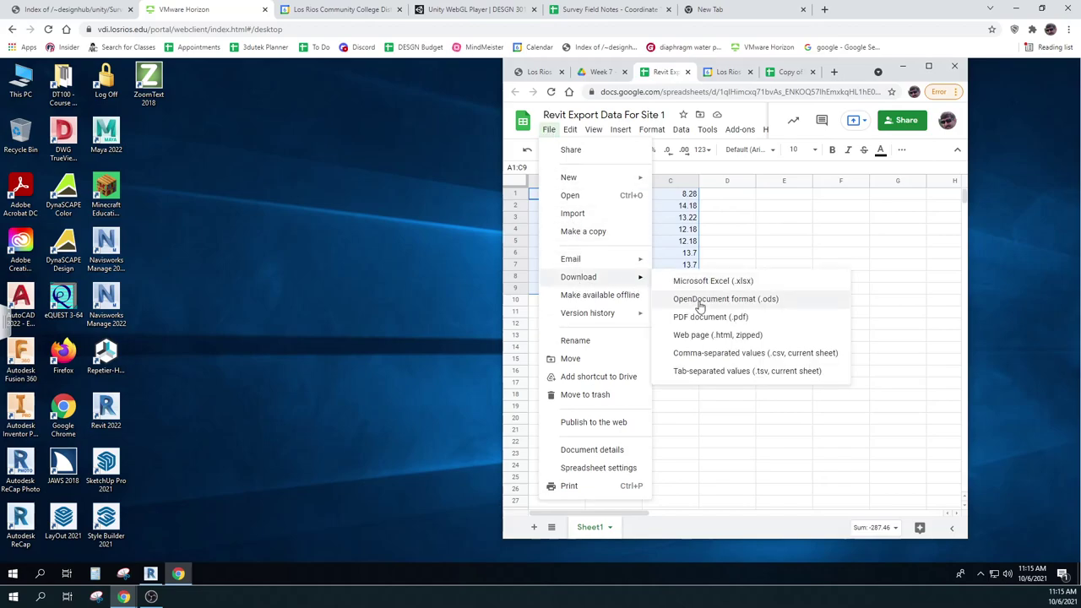
click(716, 359)
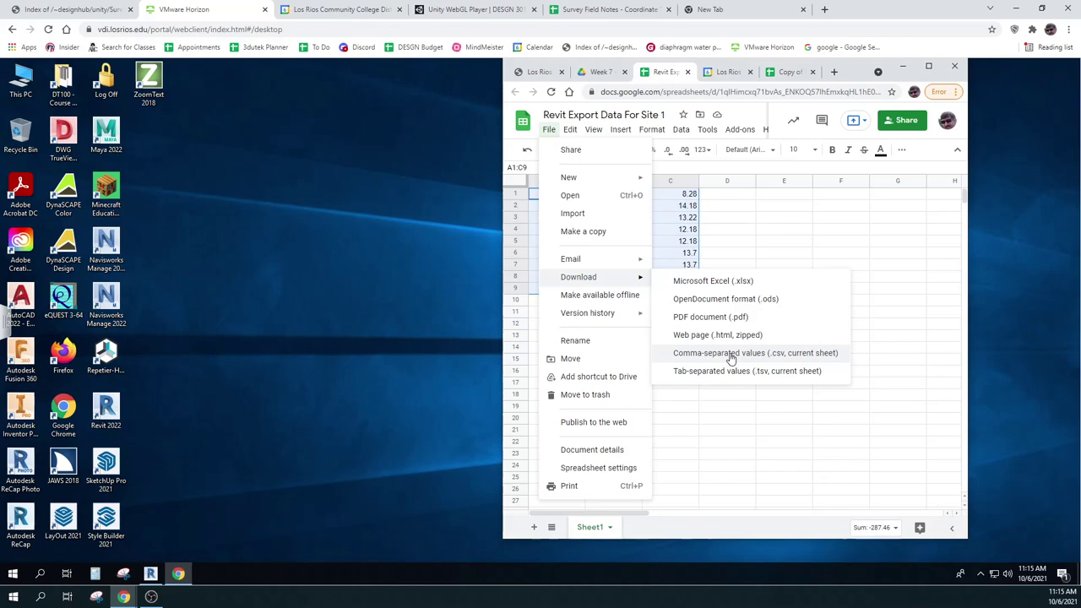
click(731, 358)
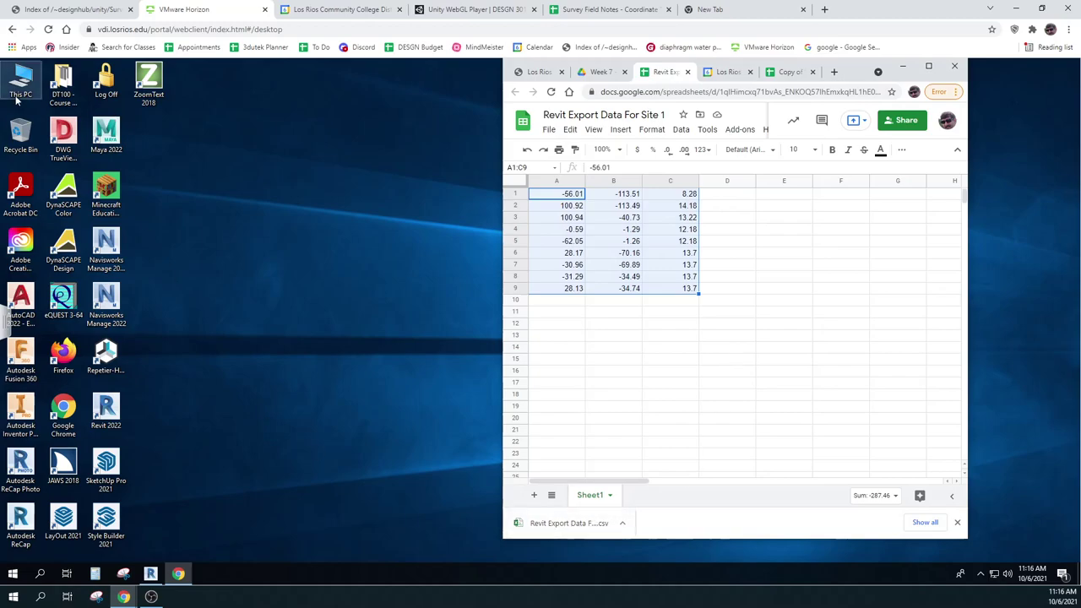
Step: In File Explorer, open Week 7 under 301 Fall 2021 on the U: drive, copy the downloaded CSV there and minimize the window
click(194, 181)
key(super+e)
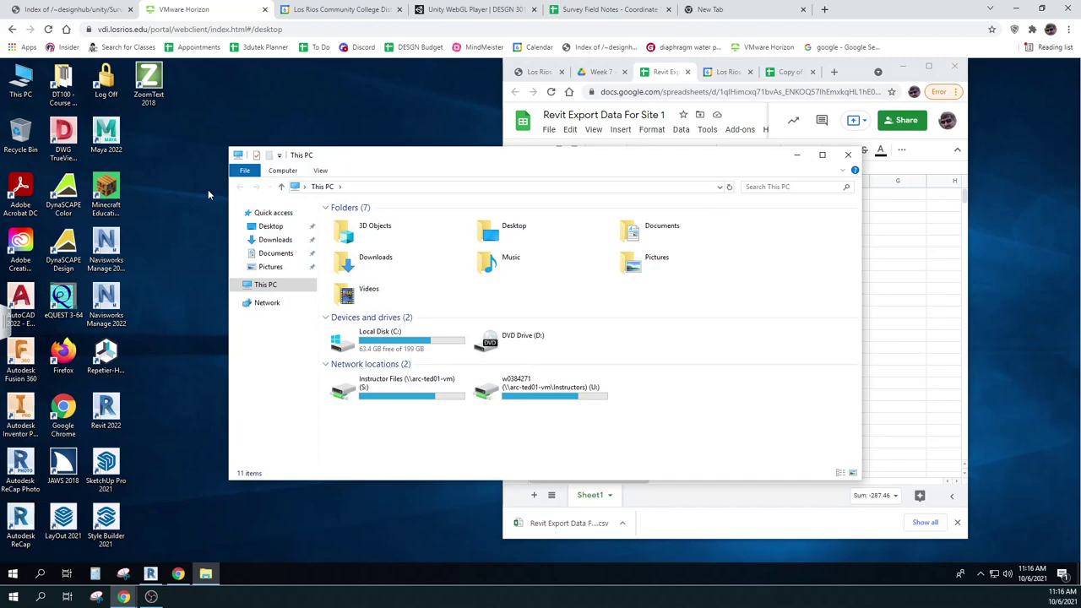
double_click(552, 401)
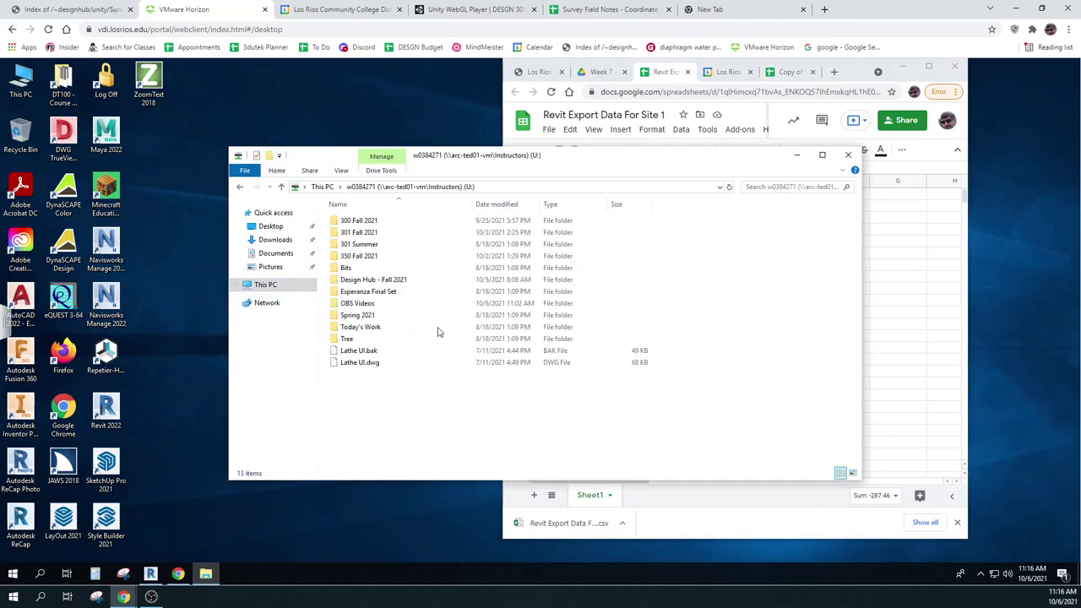
double_click(375, 234)
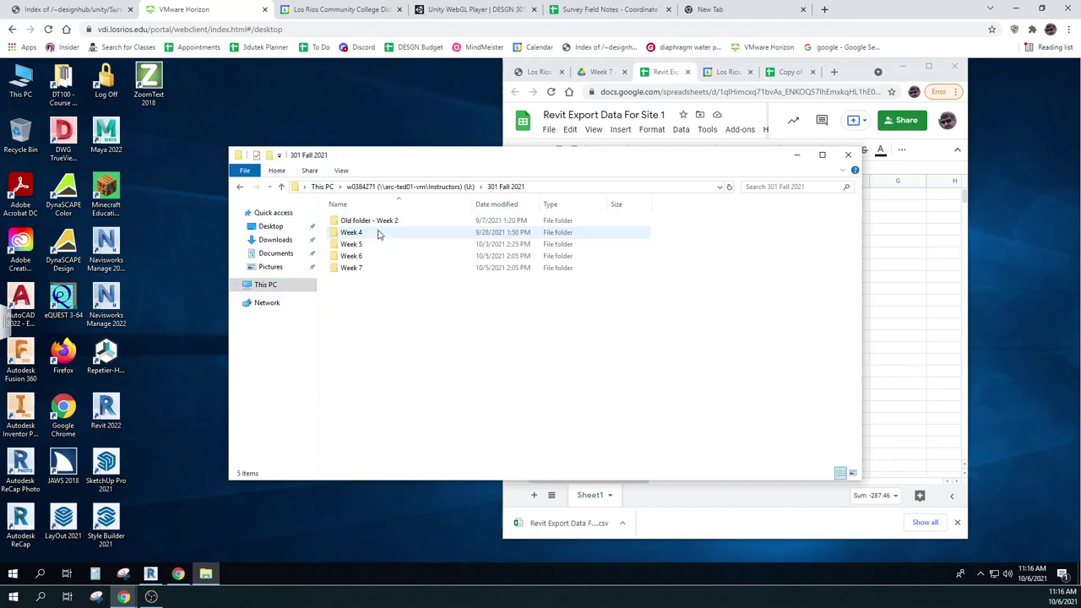
click(352, 268)
double_click(352, 269)
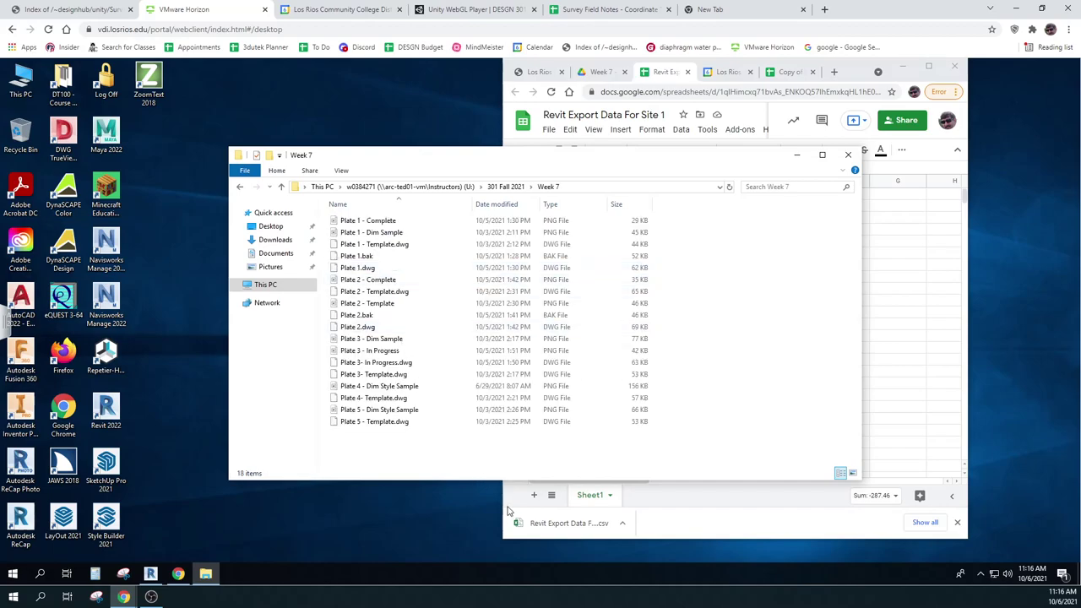
drag(545, 523, 369, 447)
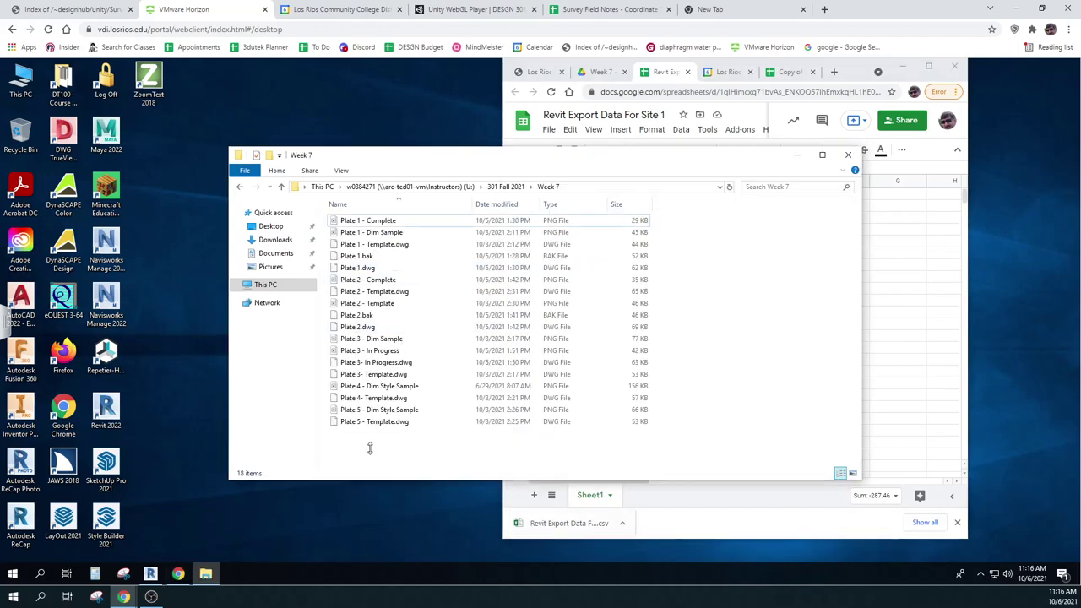
click(797, 159)
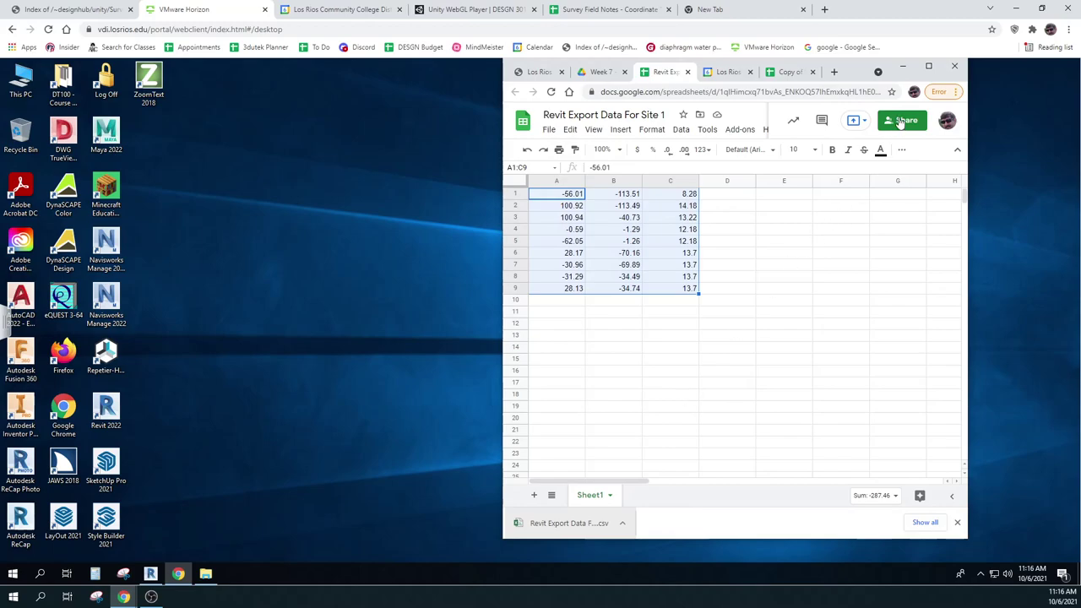
Step: Switch to Revit, create a new project from the Imperial-Architectural Template and maximize the window
click(902, 66)
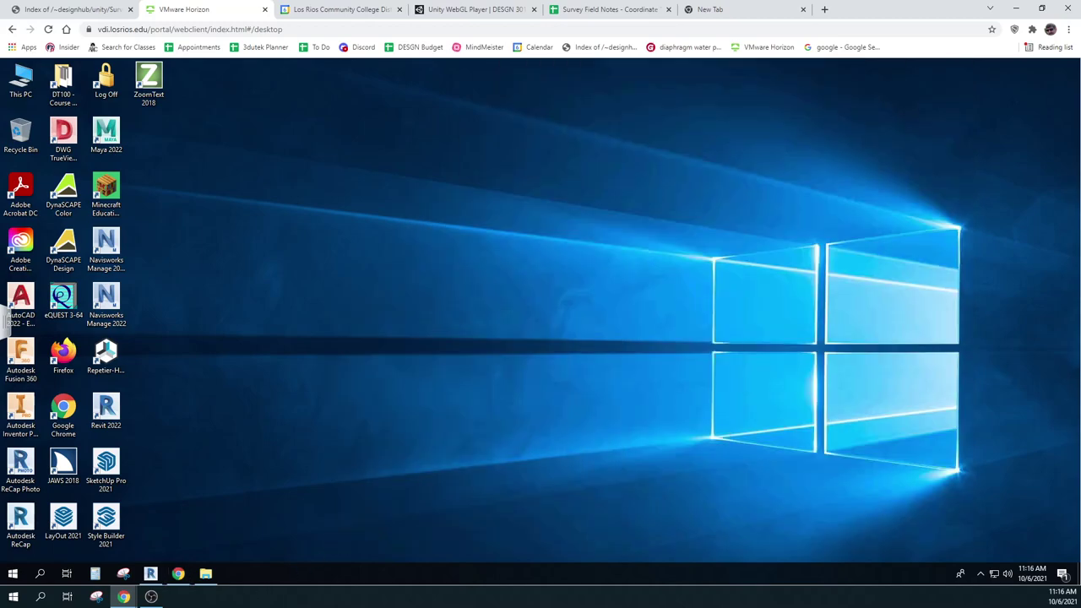
click(151, 574)
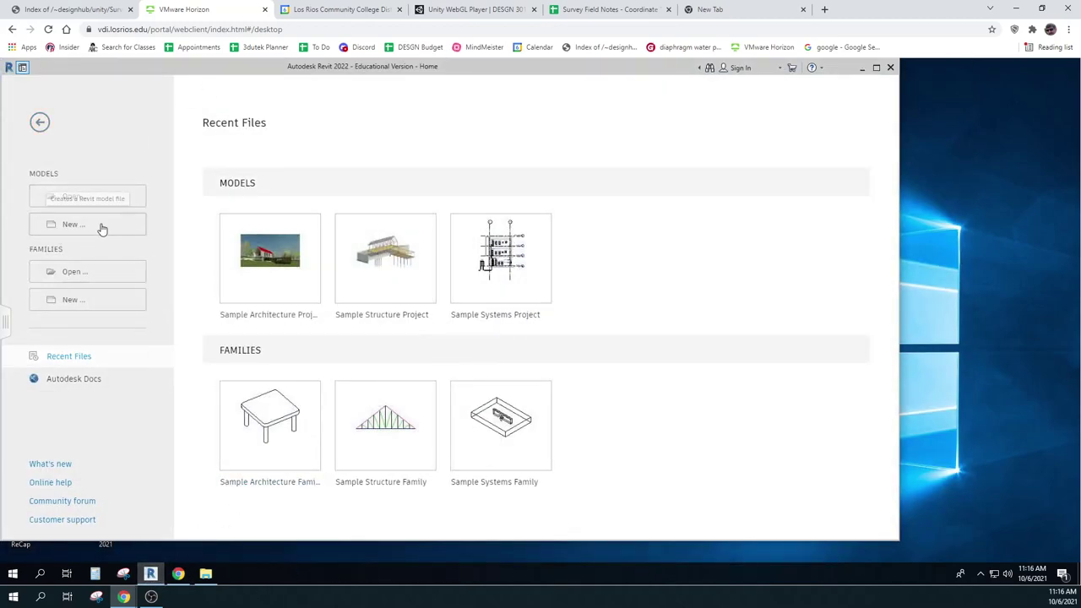
click(75, 224)
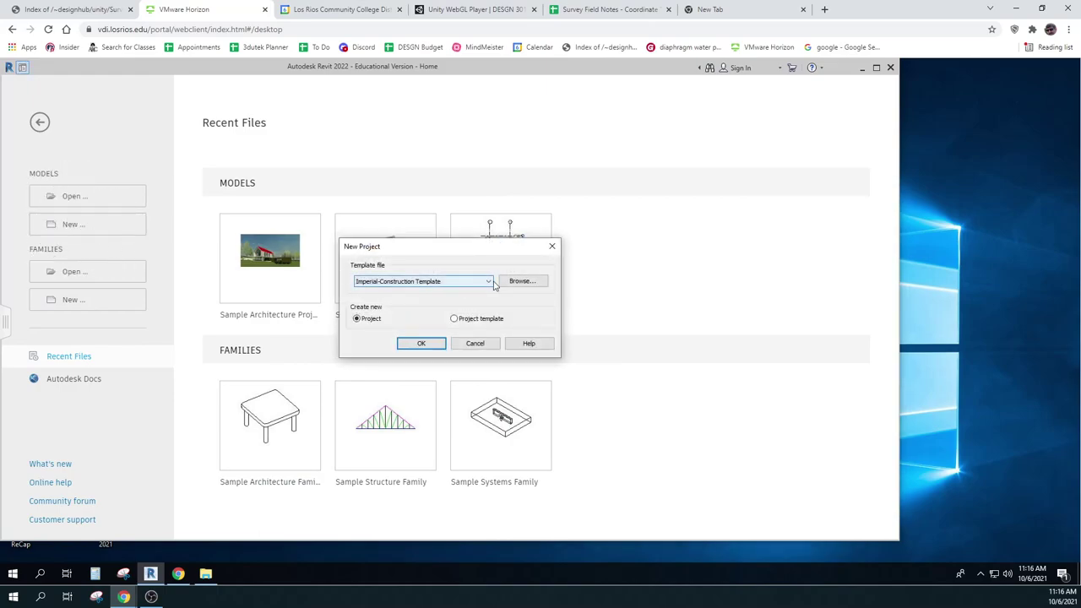
click(490, 284)
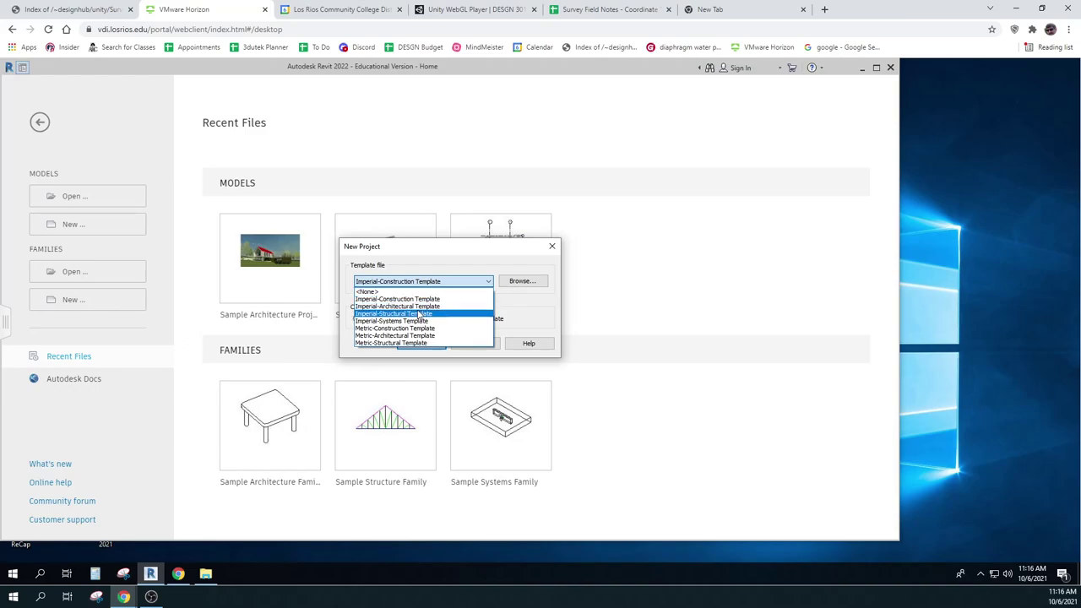
click(420, 307)
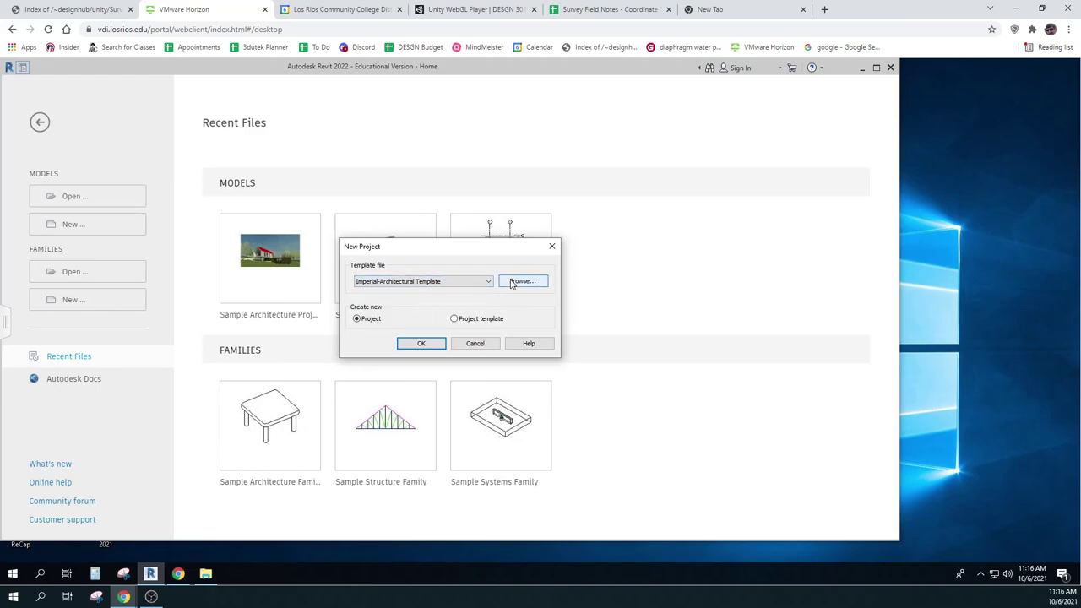
click(418, 344)
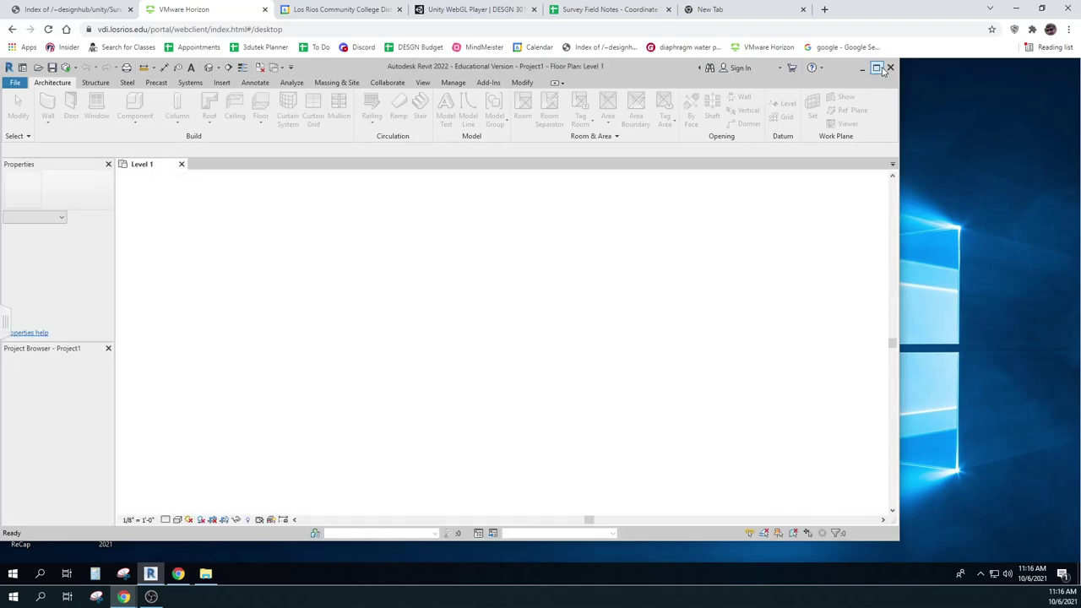
click(877, 67)
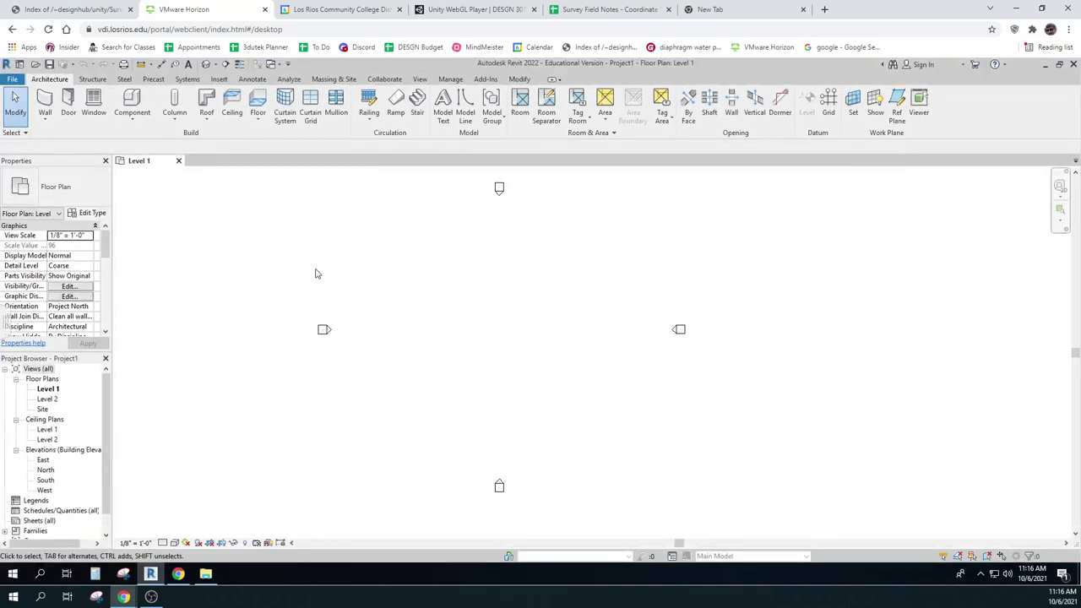
Step: Open the Site floor plan and duplicate it as a new view without detailing
double_click(42, 410)
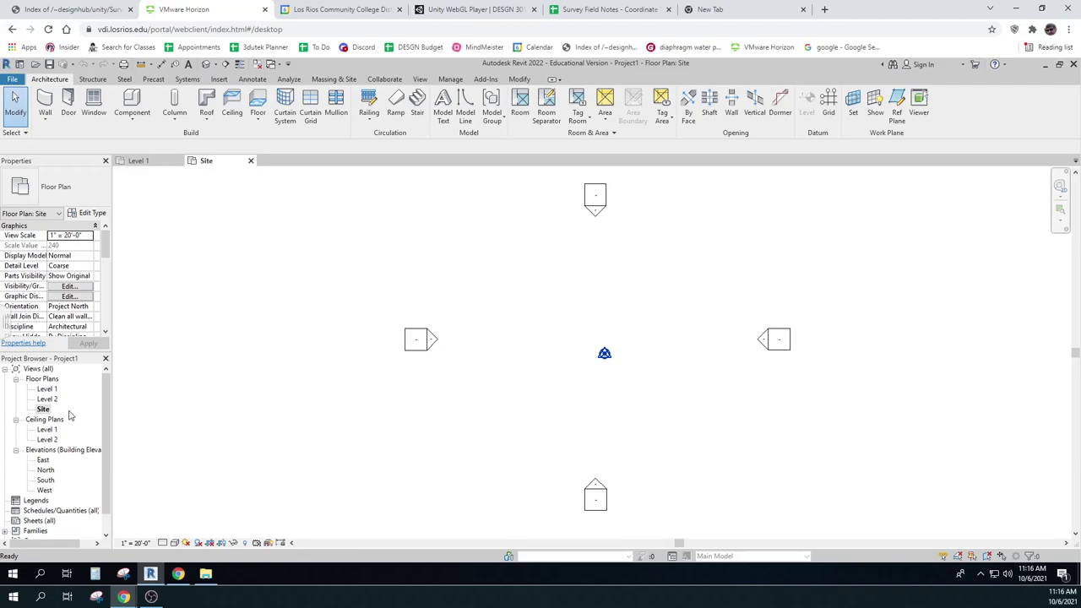
right_click(44, 410)
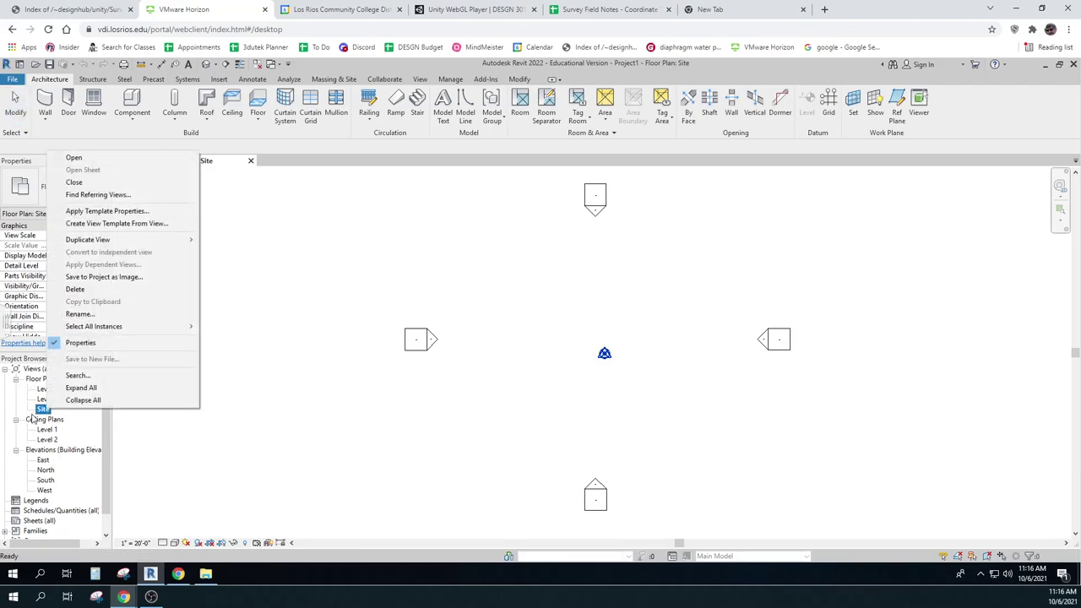
mouse_move(86, 242)
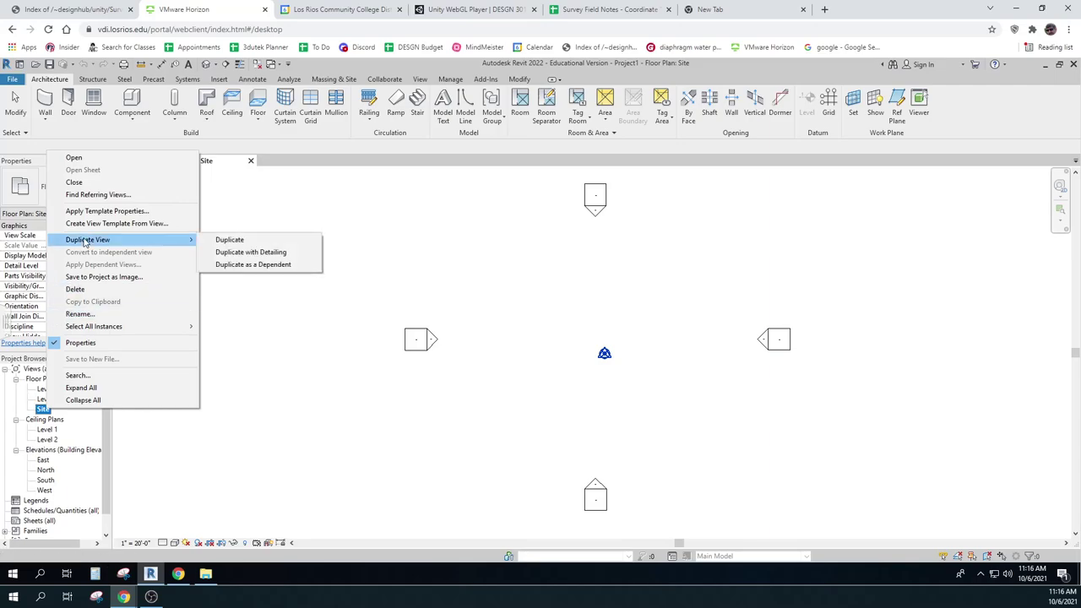
click(244, 243)
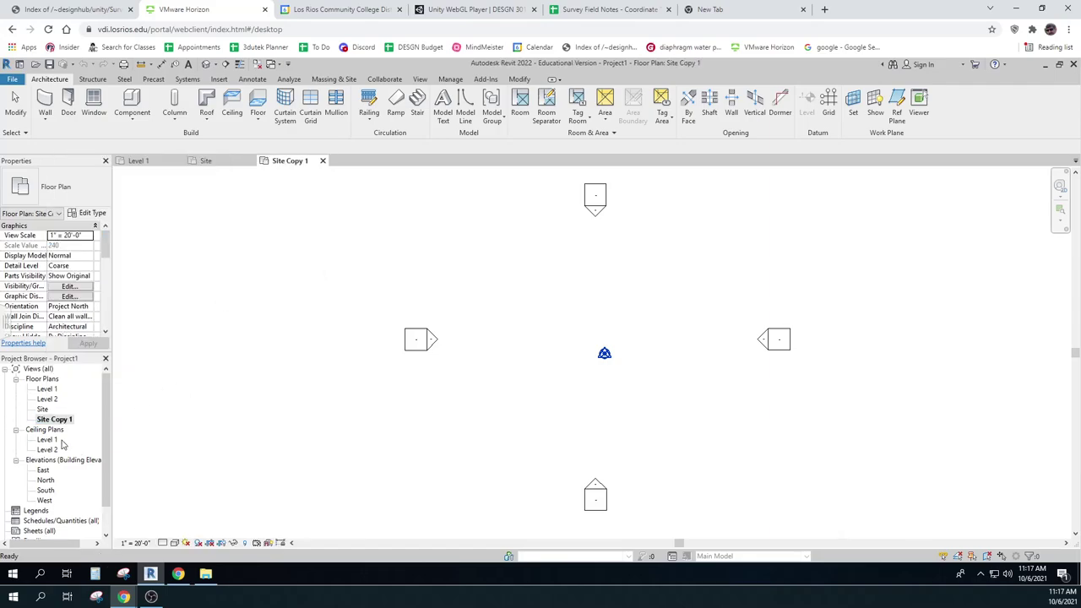
Step: Rename the duplicated site plan view as Property Lines
right_click(49, 420)
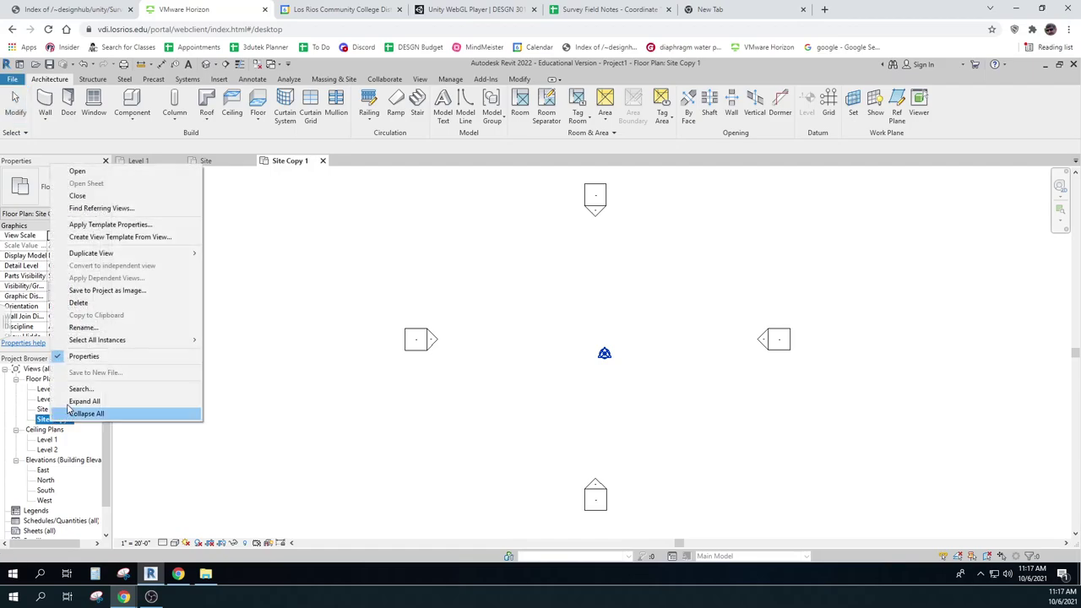
click(83, 327)
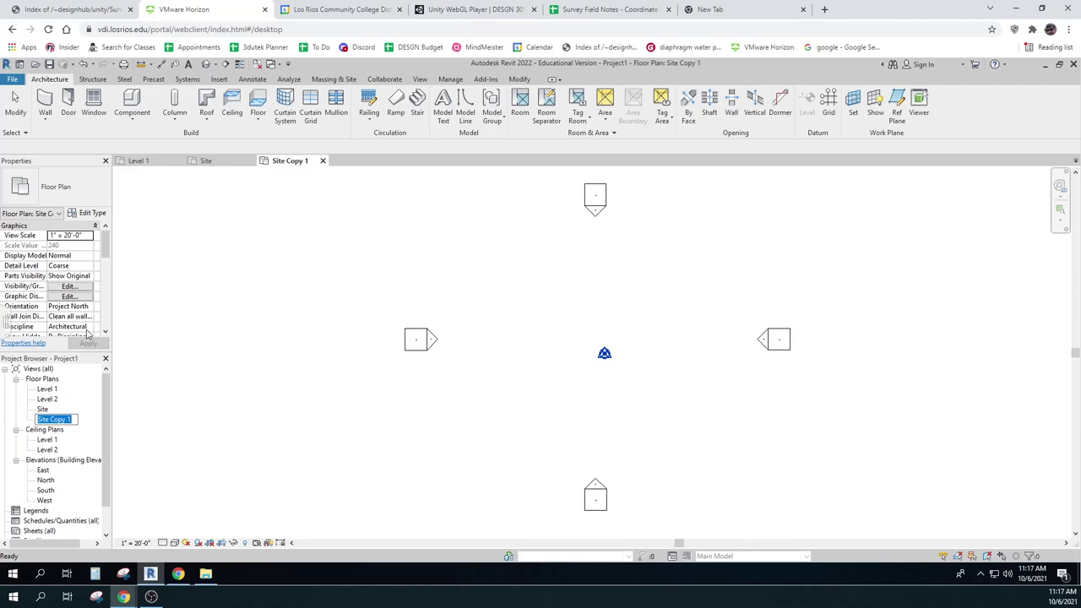
text(Property Li)
text(nes)
key(Return)
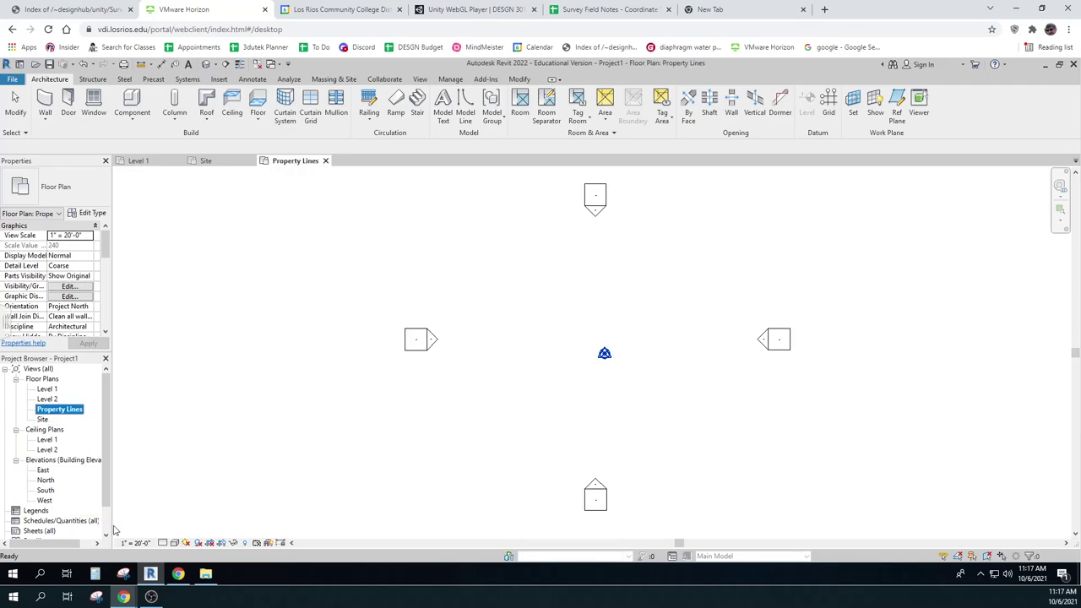
Step: Set the view scale of the Property Lines plan to 1" = 10'-0"
click(85, 239)
click(86, 236)
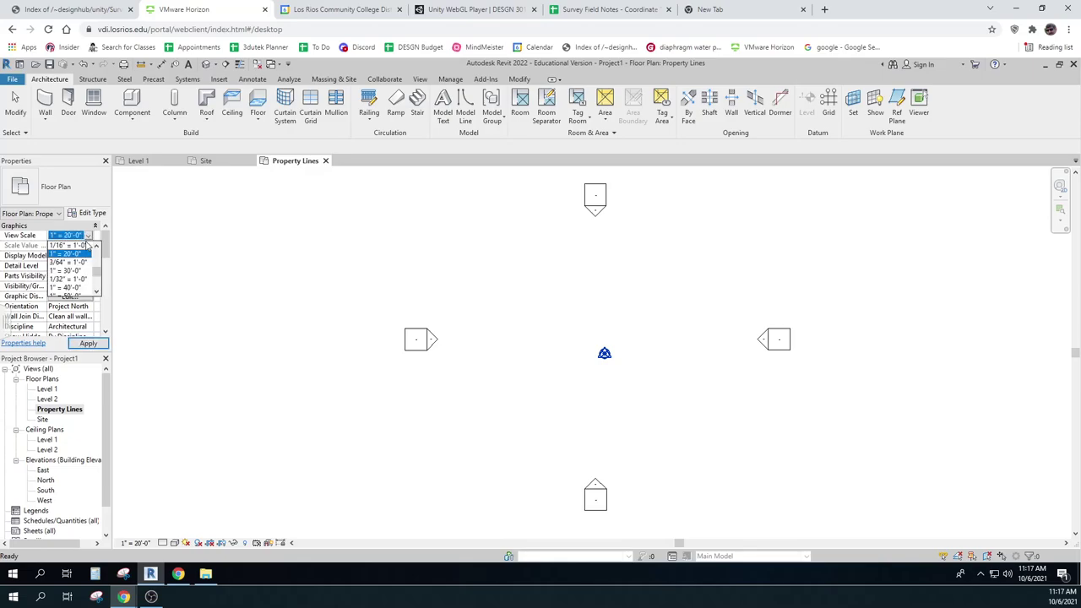
click(96, 247)
click(96, 246)
click(97, 246)
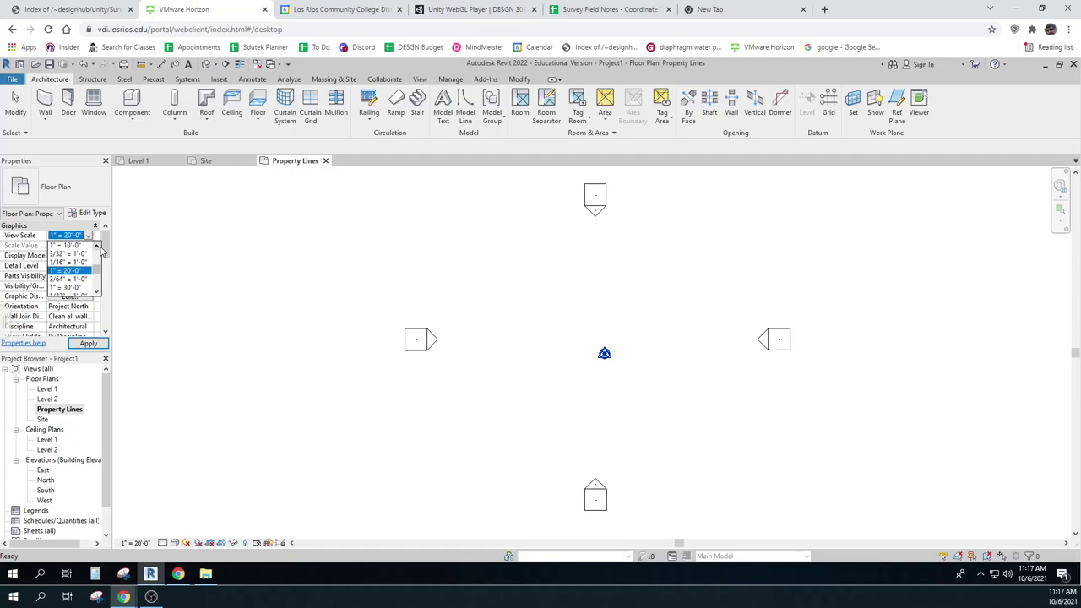
click(73, 246)
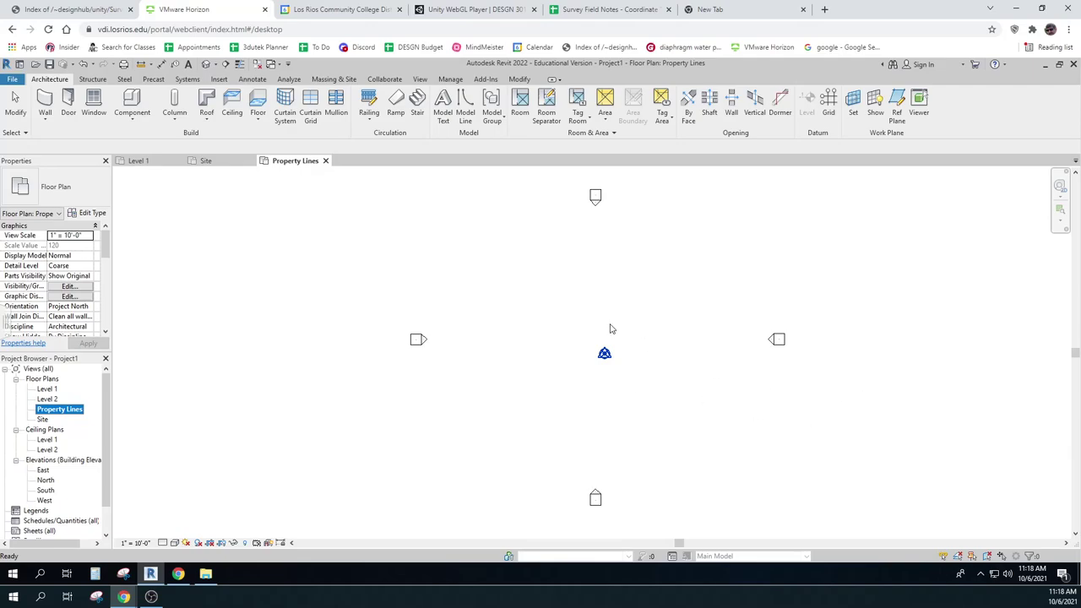
Step: Start a Toposurface in the Property Lines plan and choose to create it from a specified points file
click(335, 80)
click(335, 79)
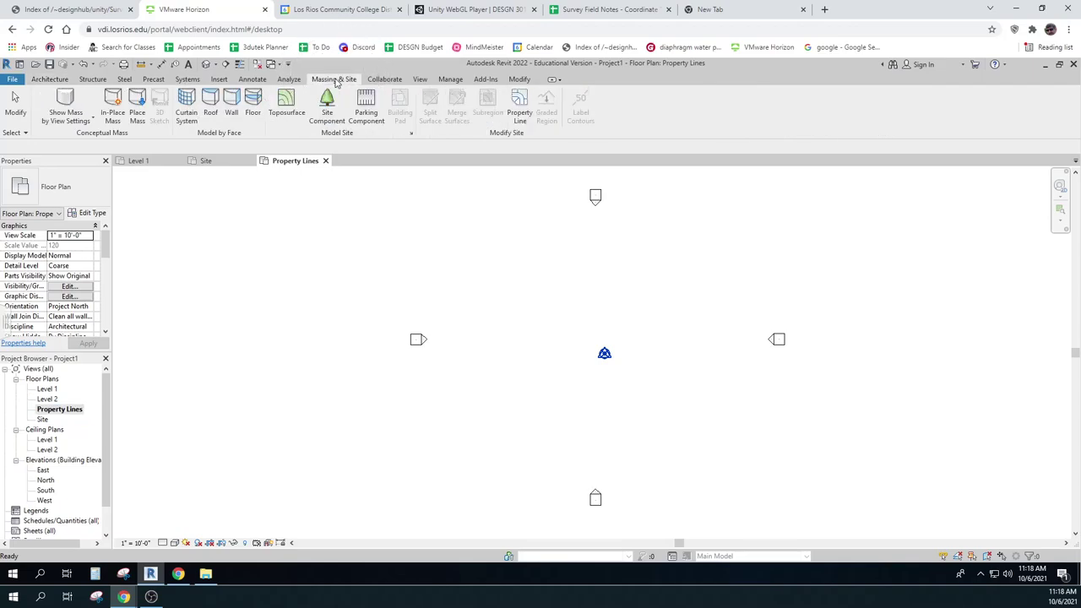
click(283, 102)
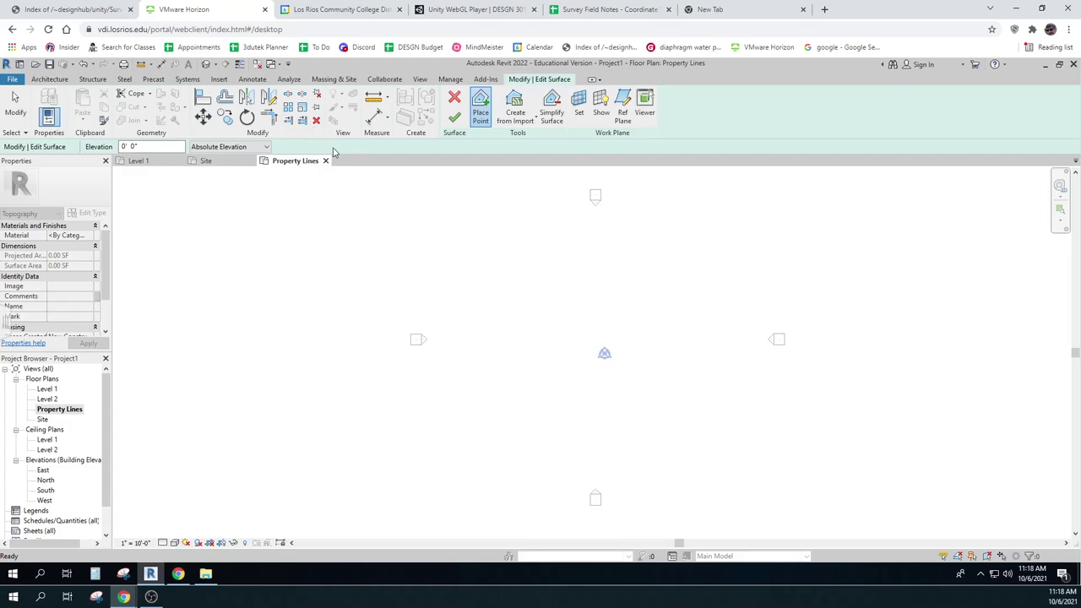
click(519, 114)
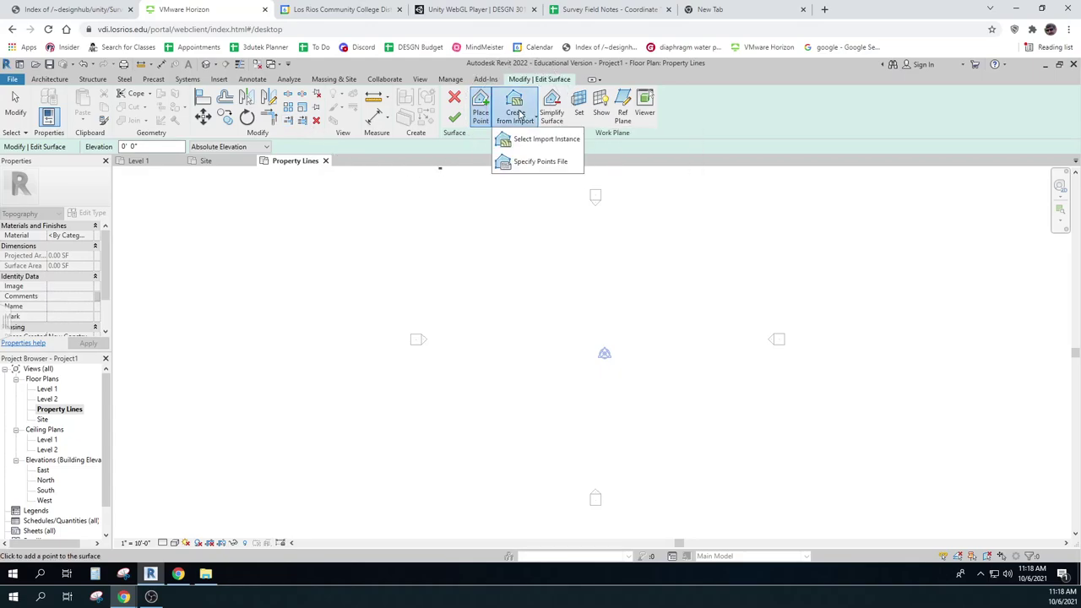
click(537, 163)
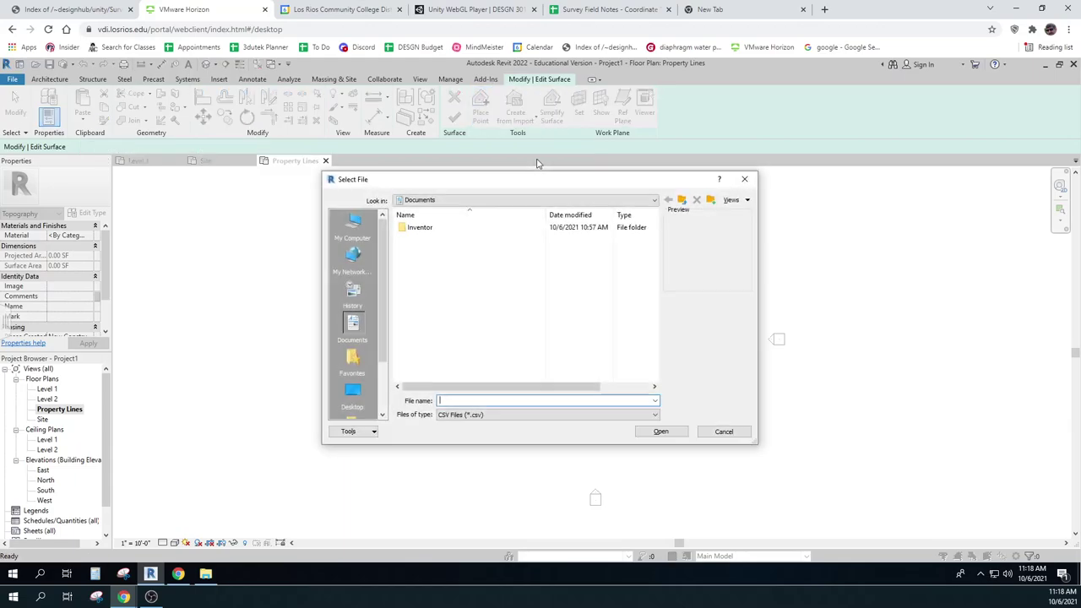
Step: Browse the U: drive to the Week 7 folder under 350 Fall 2021 for the CSV points file
click(359, 226)
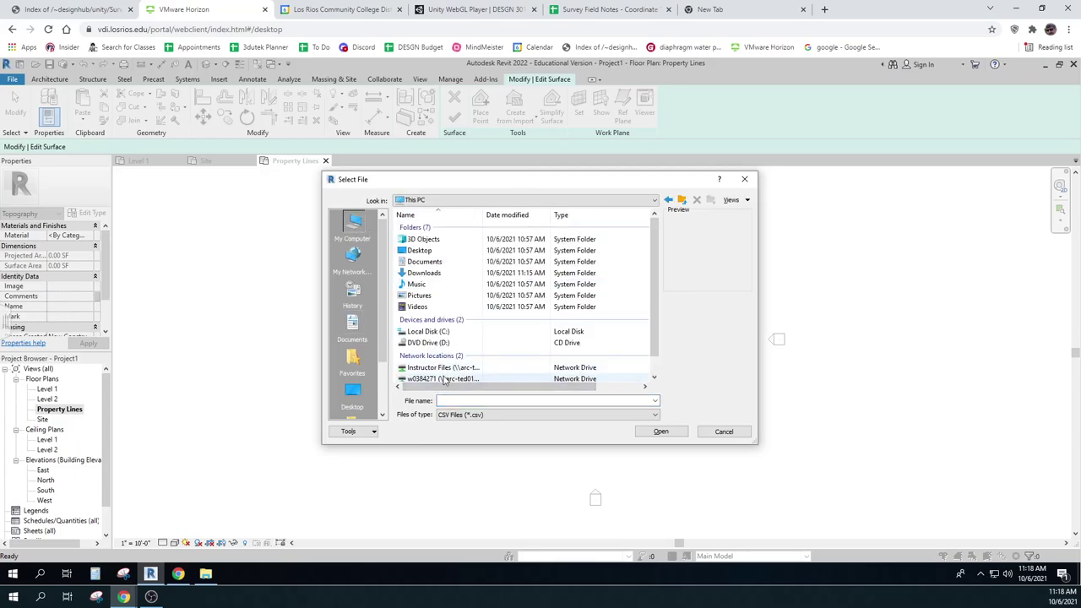
double_click(442, 379)
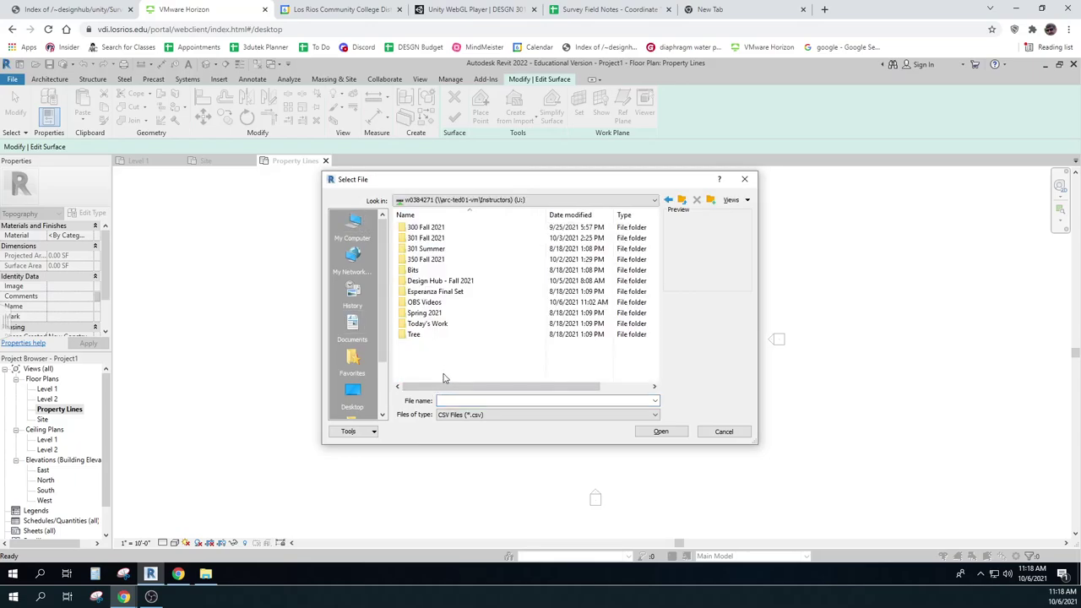
click(438, 260)
double_click(438, 260)
click(429, 271)
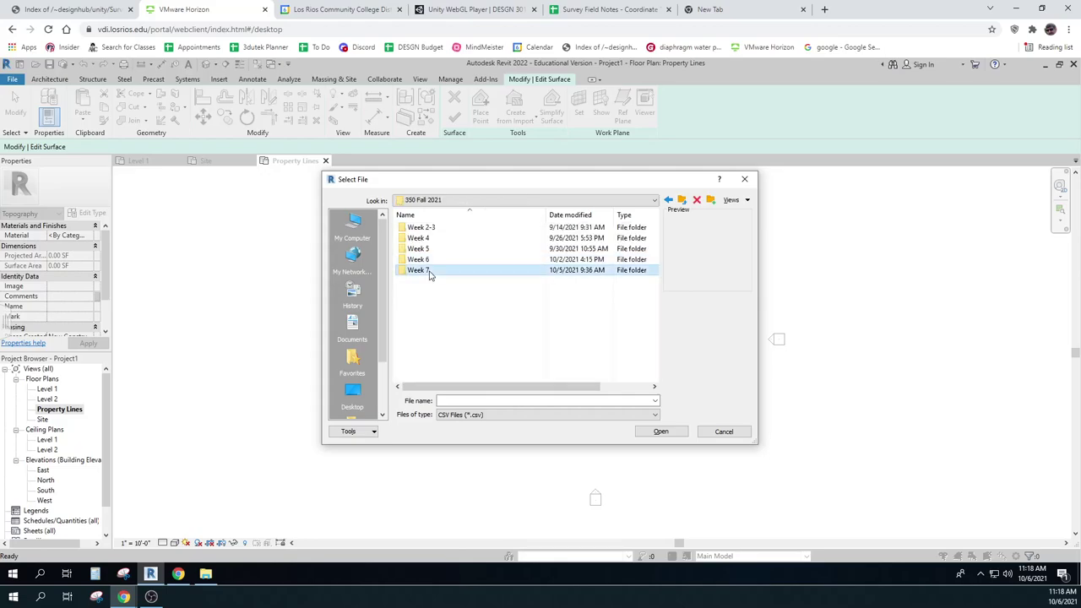
double_click(429, 271)
click(442, 415)
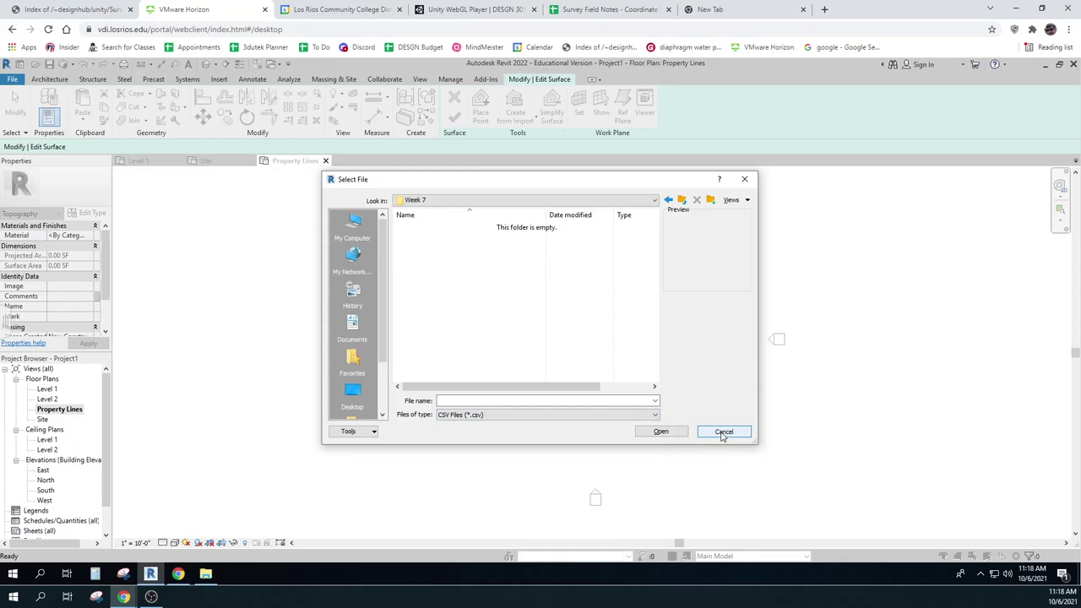
Step: Switch to File Explorer and try to rename the exported CSV in Week 7 under 301 Fall 2021
click(205, 574)
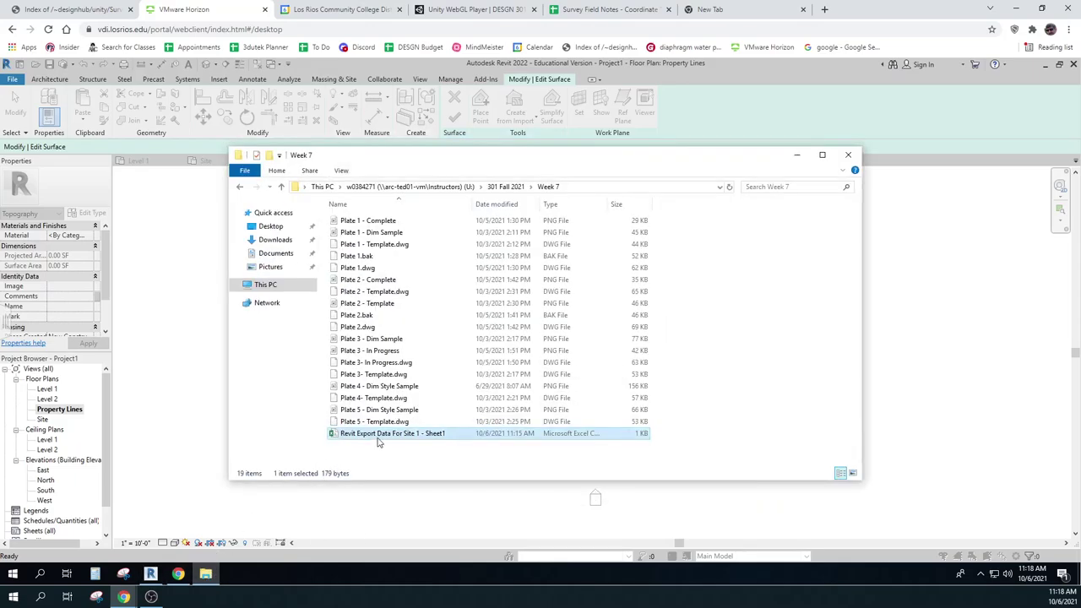
right_click(379, 439)
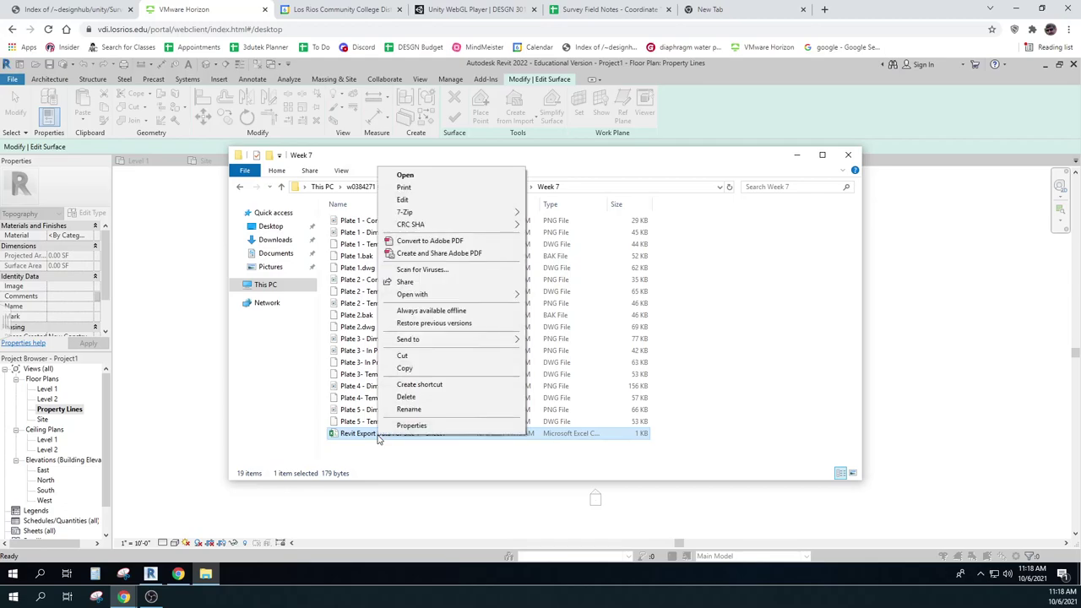
click(409, 408)
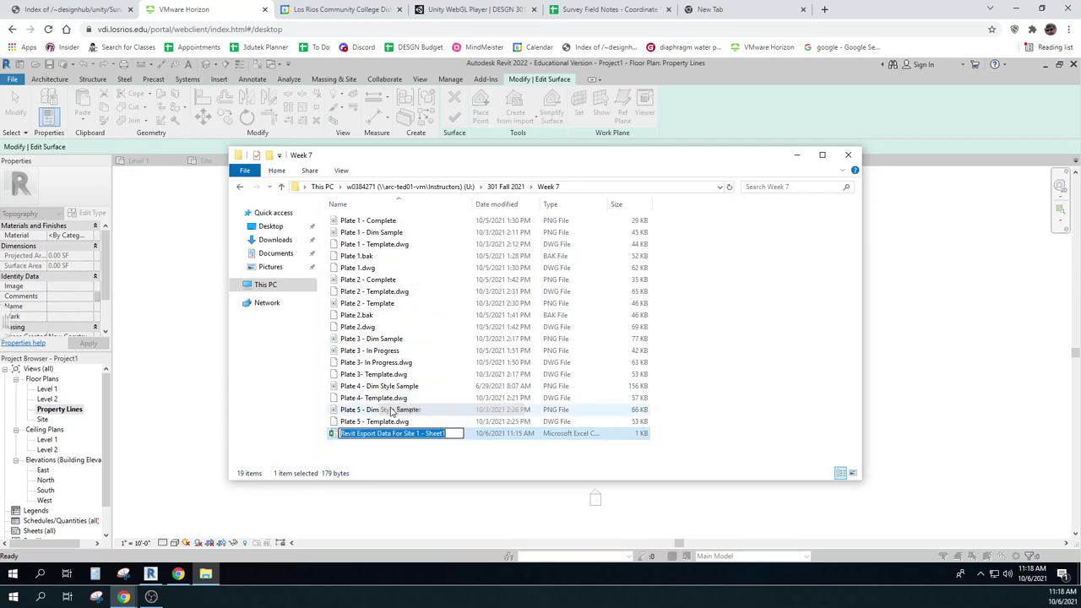
click(455, 433)
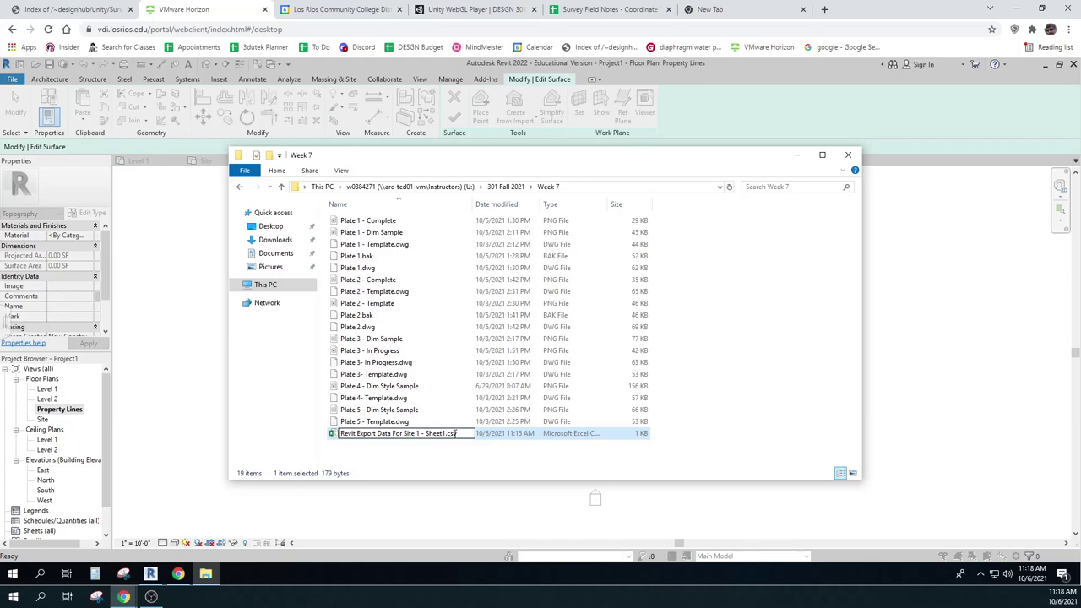
drag(463, 433, 310, 439)
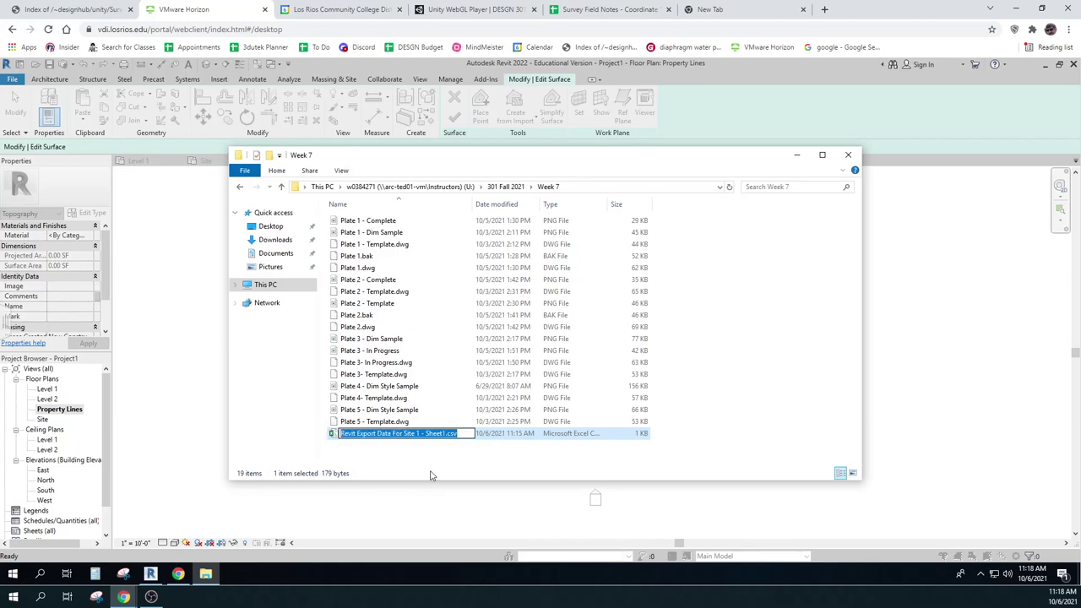
key(BackSpace)
text(Revit Export Data for Site 1 - Sheet1)
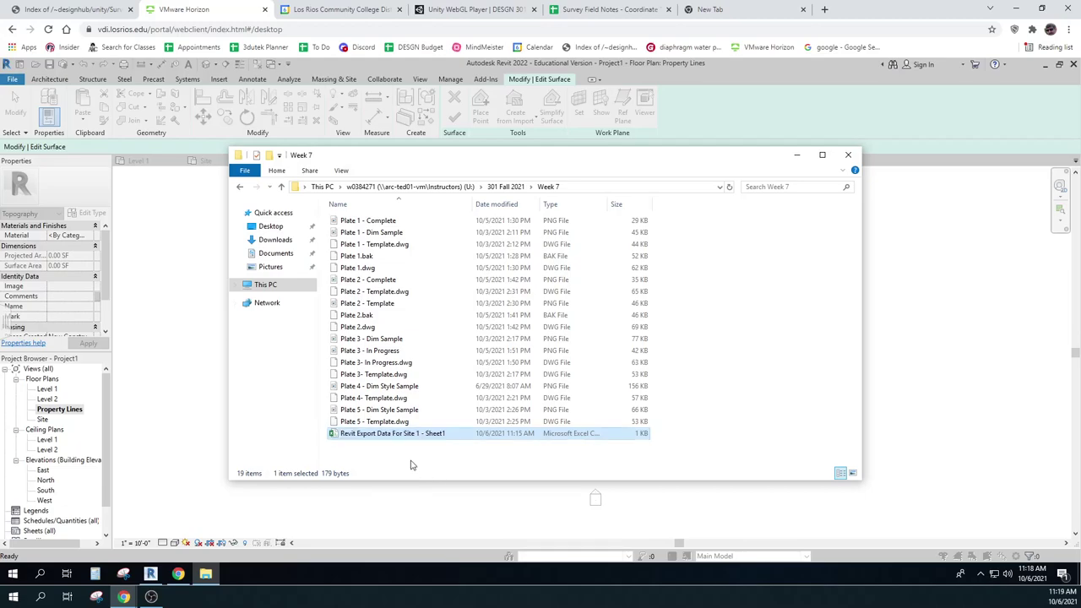
key(Return)
Step: Permanently delete the file Revit Export Data For Site 1 - Sheet1 from Week 7 under 301 Fall 2021
right_click(393, 434)
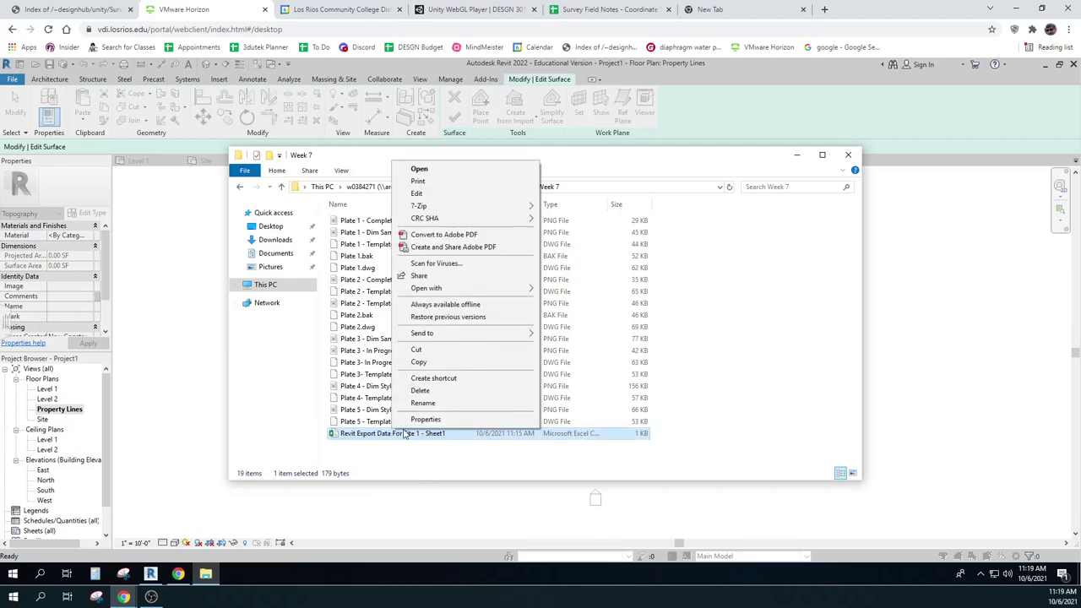
click(425, 403)
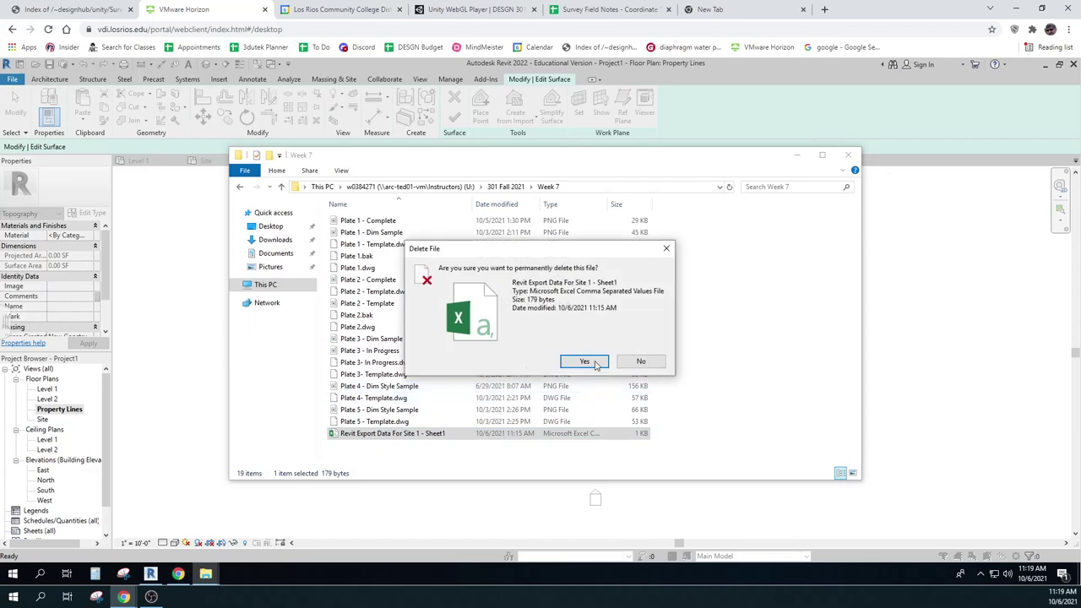
click(585, 361)
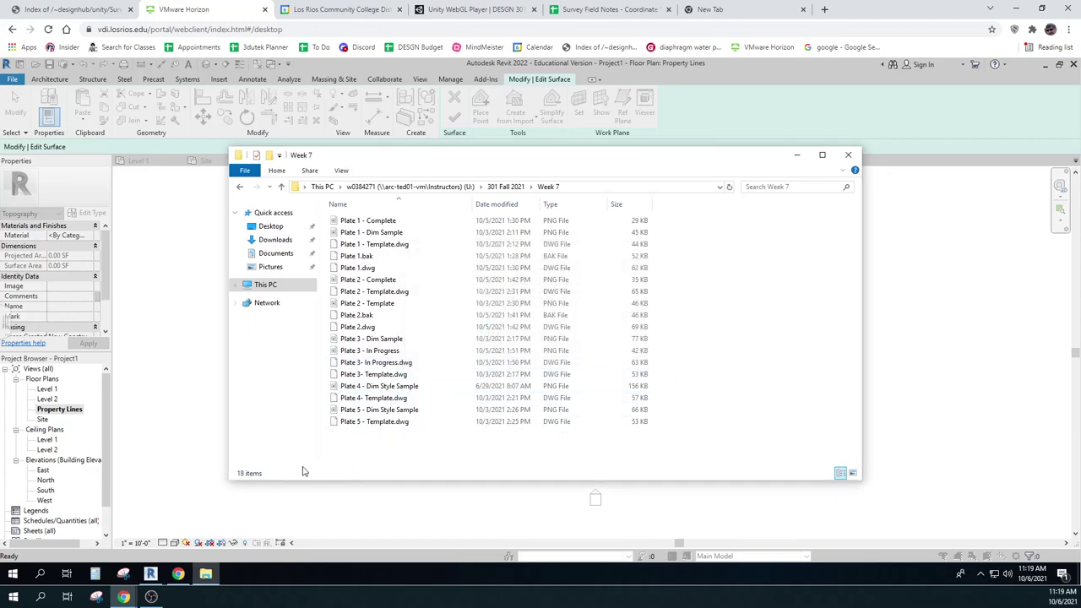
click(796, 155)
click(207, 575)
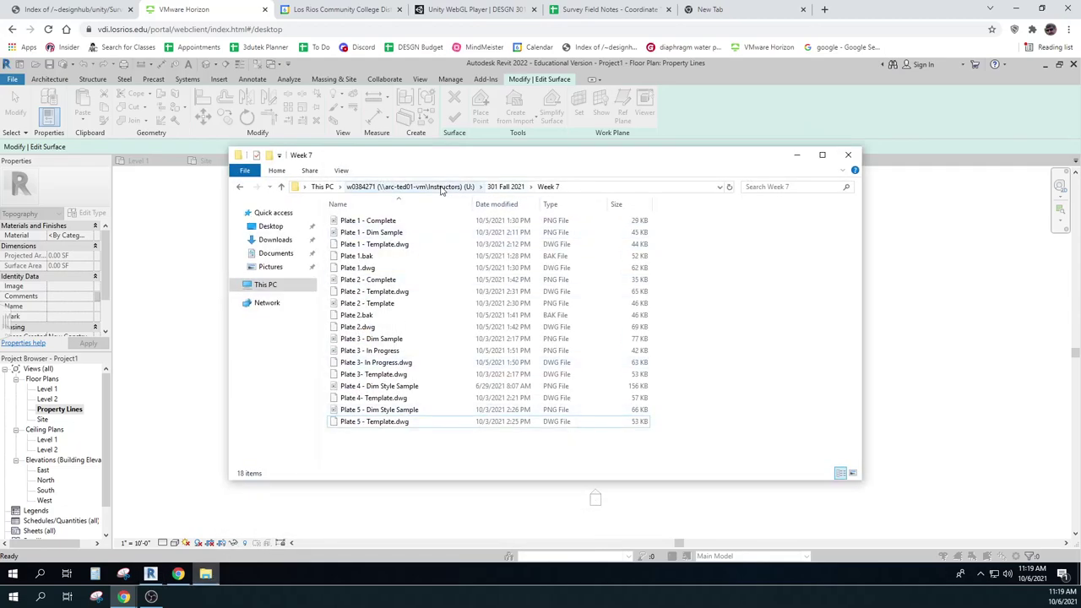
Step: Copy the downloaded Revit Export Data For Site 1 CSV from the browser into Week 7 under 350 Fall 2021
click(410, 187)
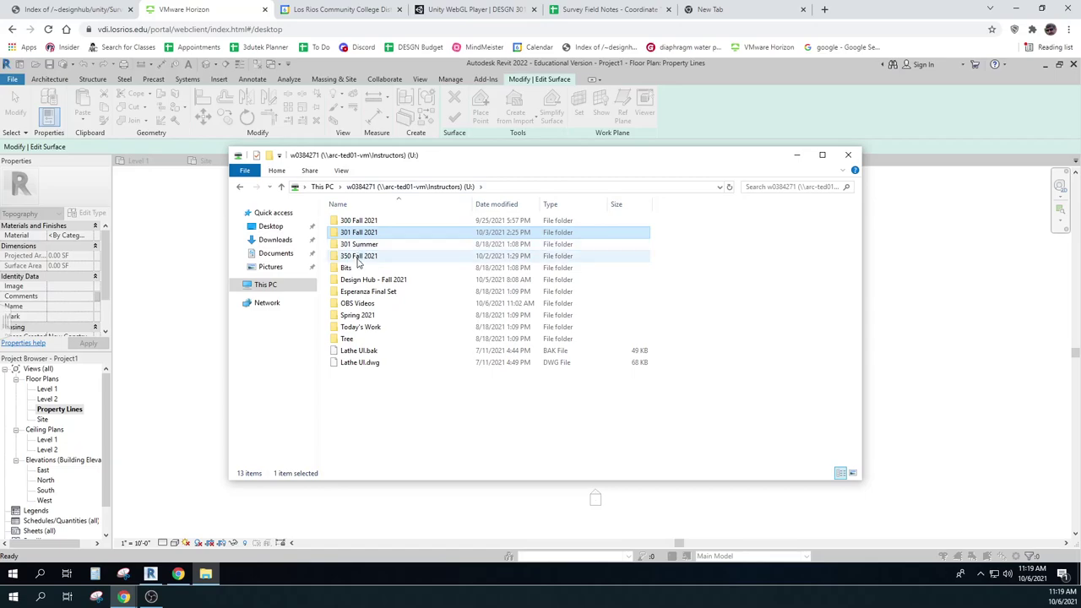
double_click(359, 255)
click(361, 269)
double_click(361, 268)
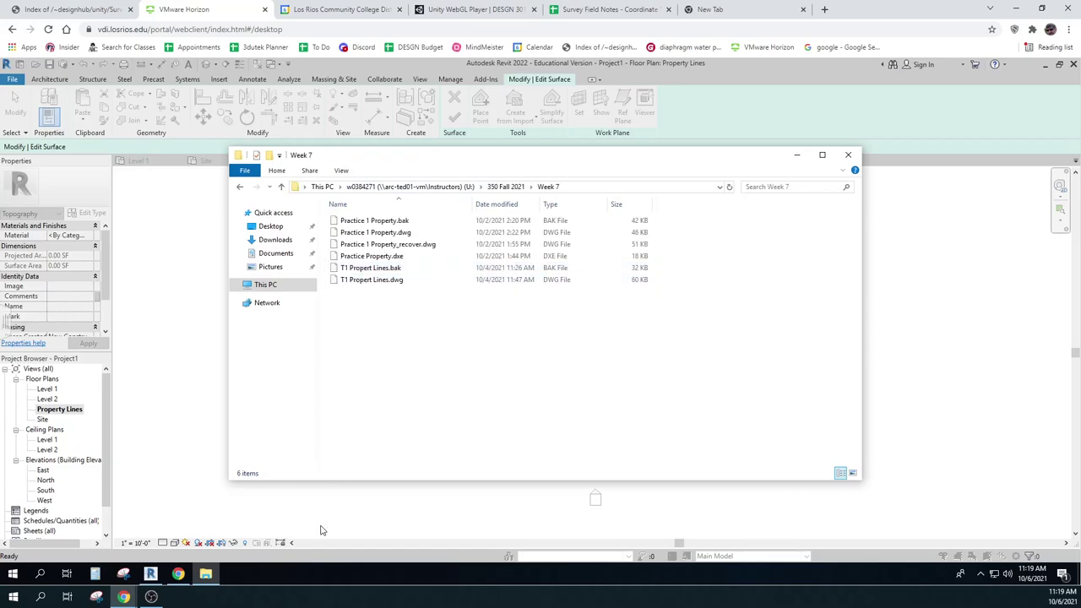
click(178, 574)
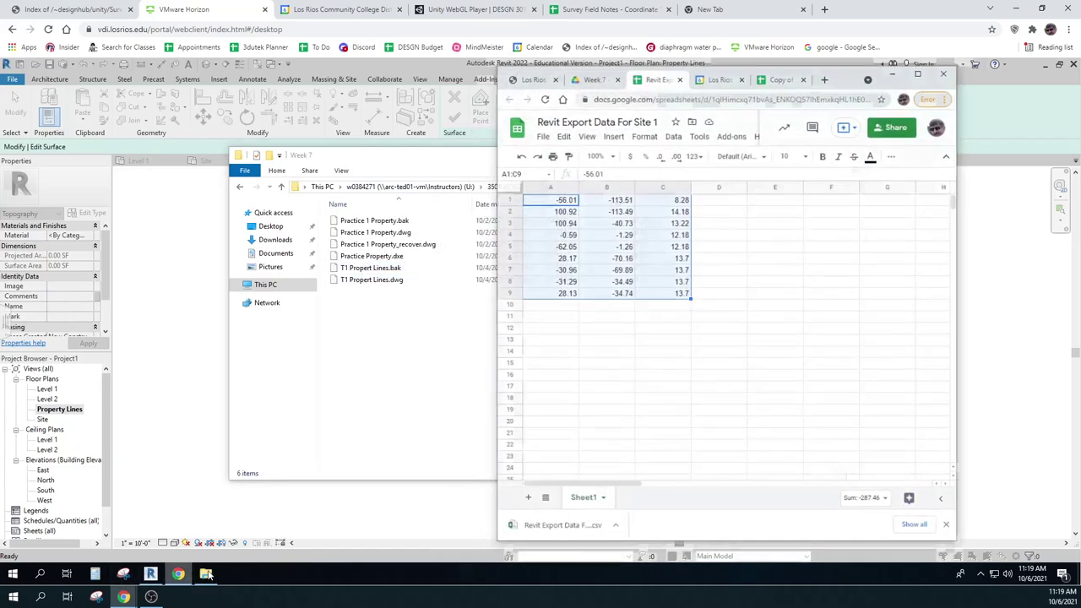
drag(608, 531, 363, 339)
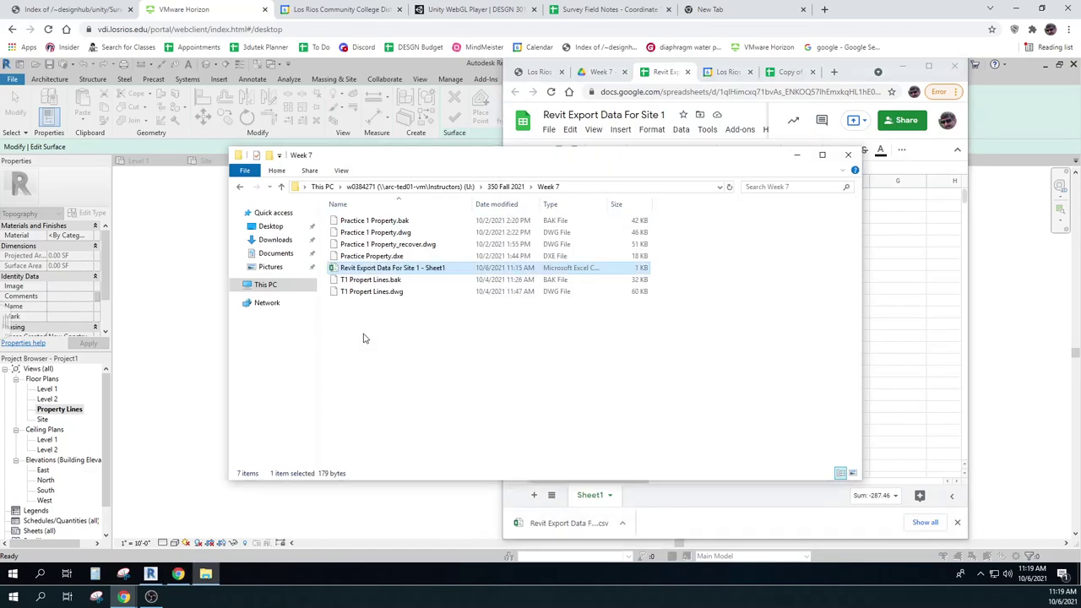
Step: Return to the Revit file selection, import Revit Export Data For Site 1 - Sheet1.csv with units in Feet, and finish the surface
click(799, 157)
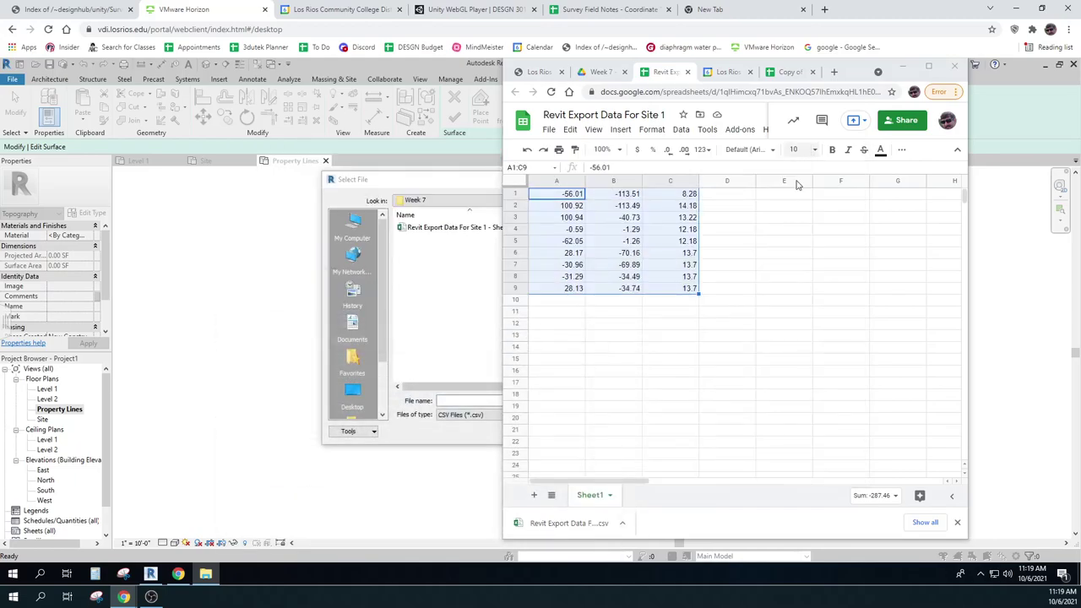
click(906, 68)
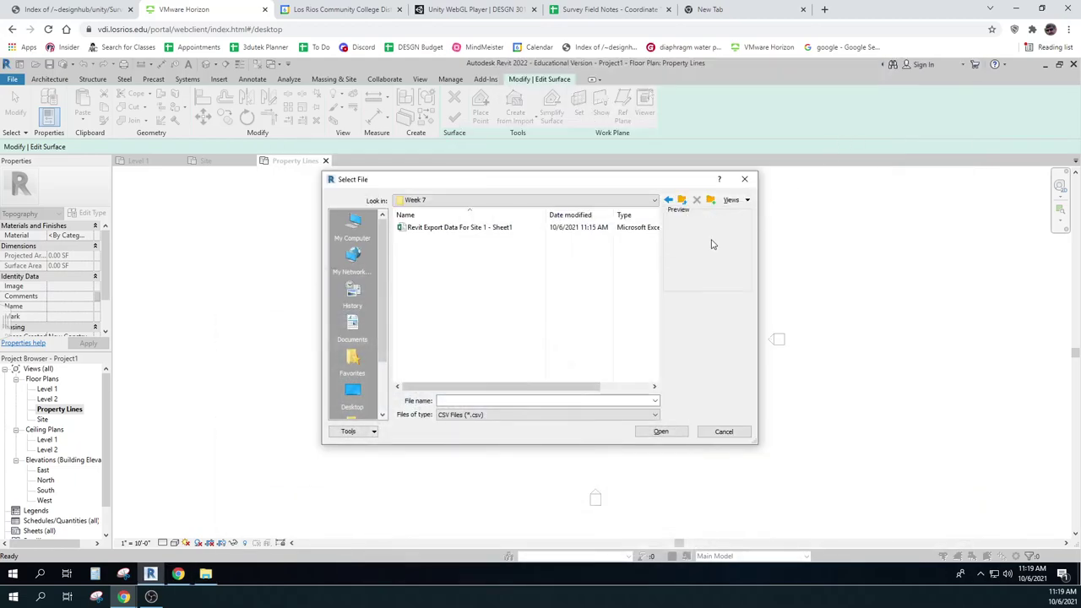
click(478, 228)
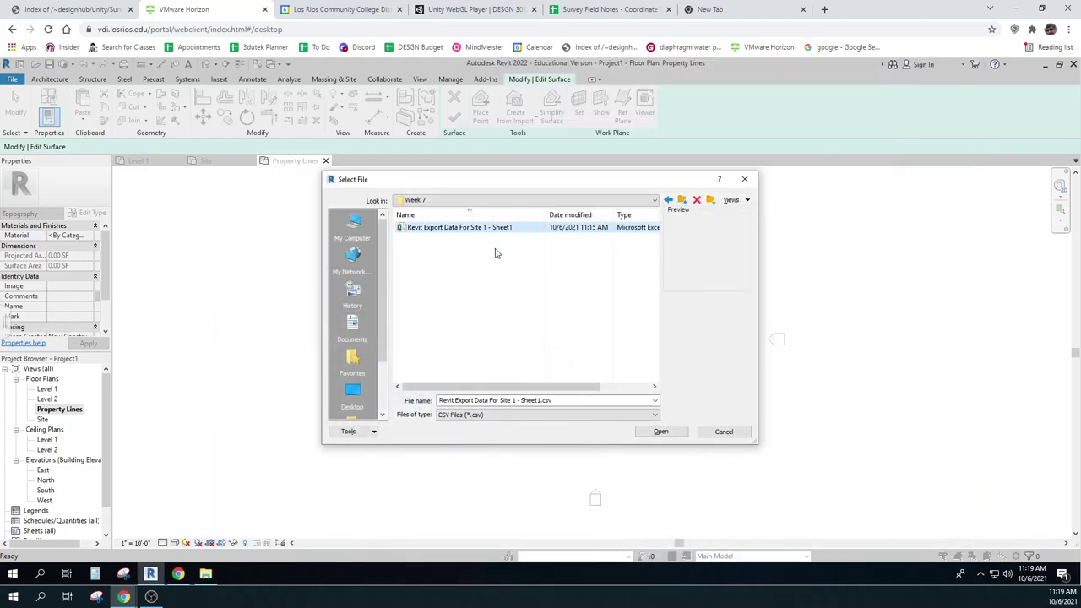
click(482, 402)
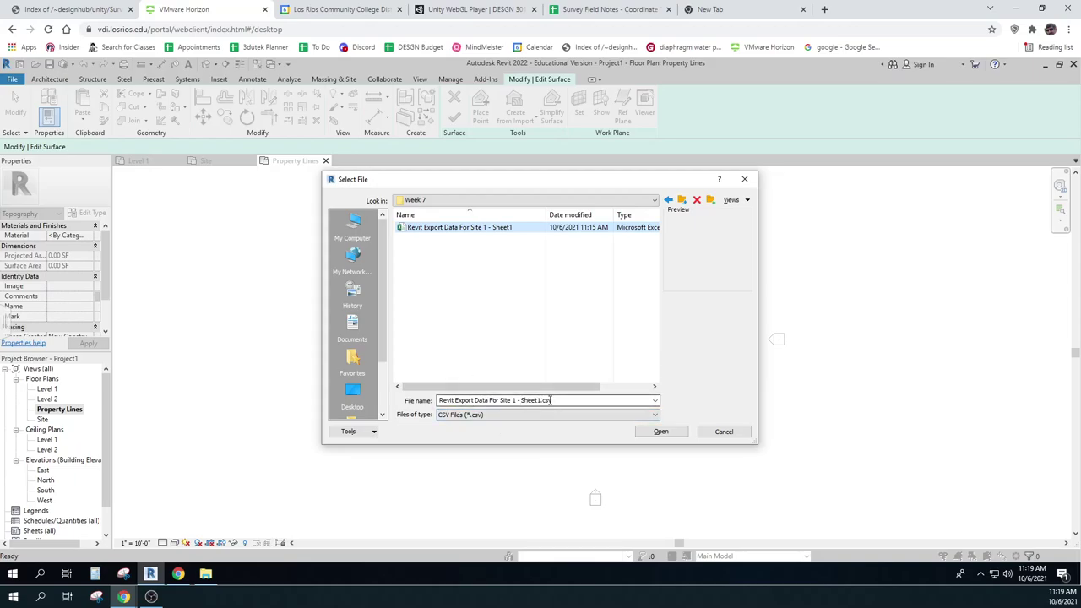
click(660, 432)
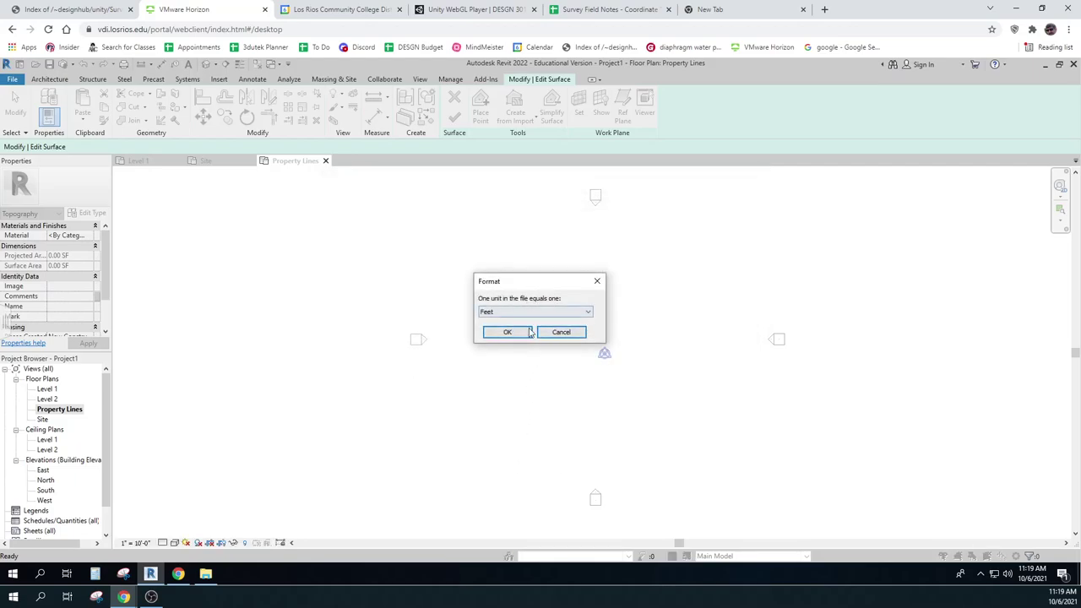
click(507, 333)
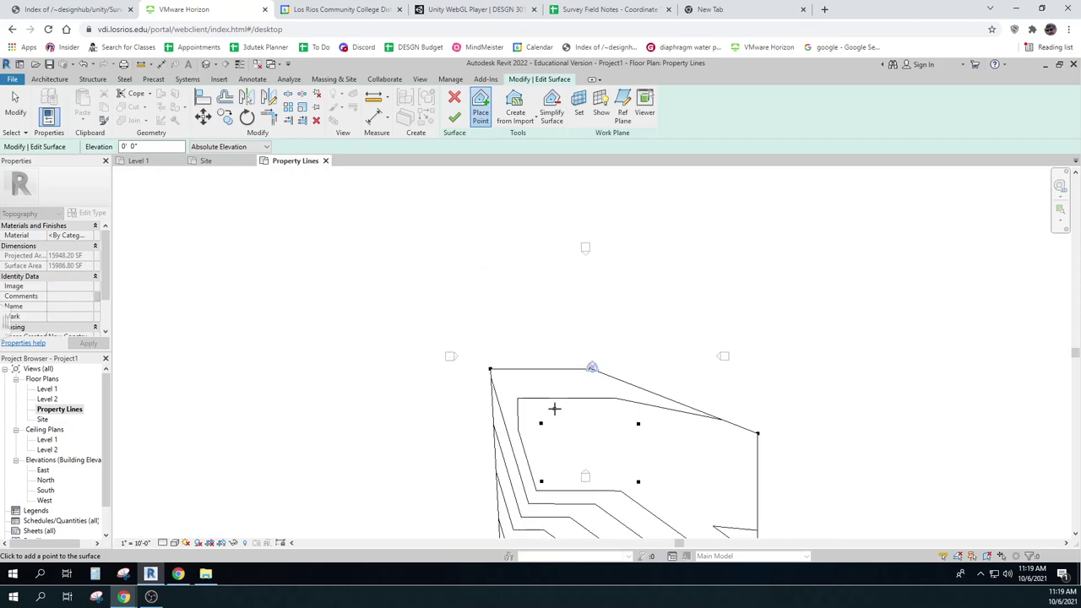
scroll(554, 409, down, 2)
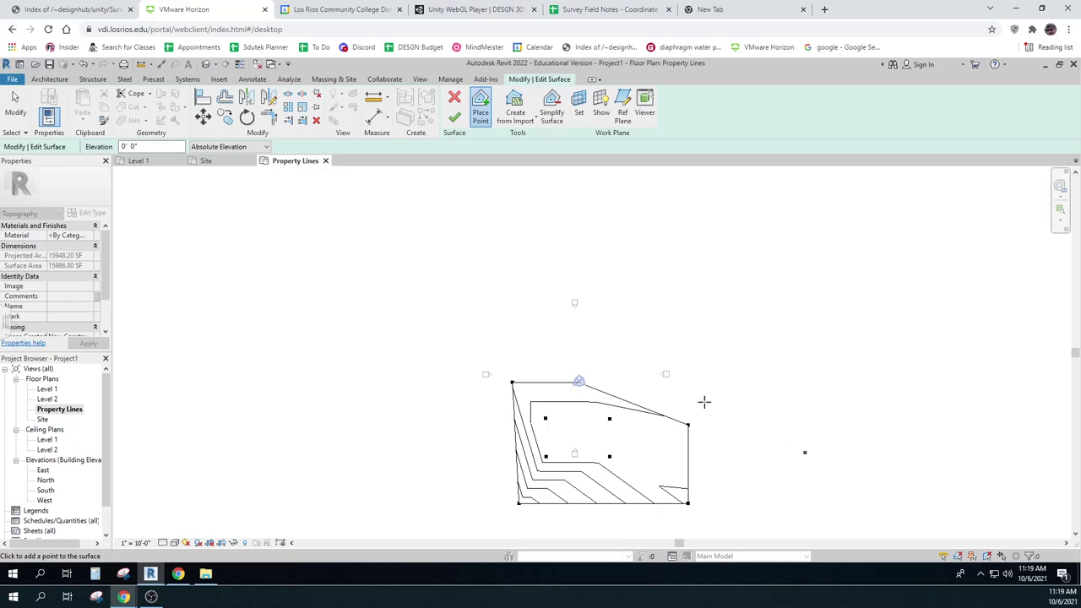
click(456, 120)
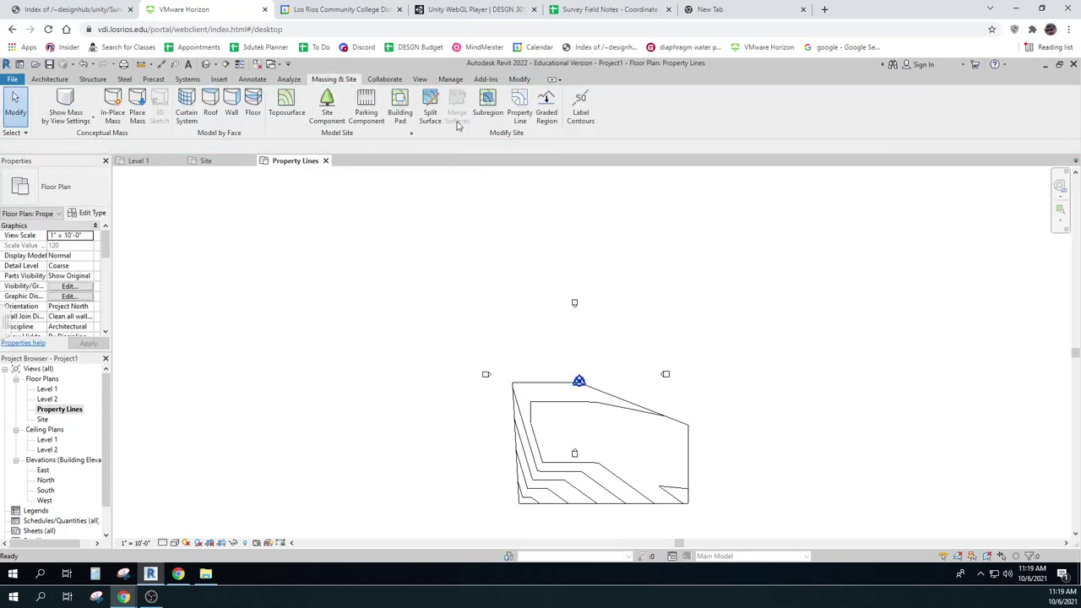
scroll(581, 449, up, 2)
middle_drag(581, 452, 472, 351)
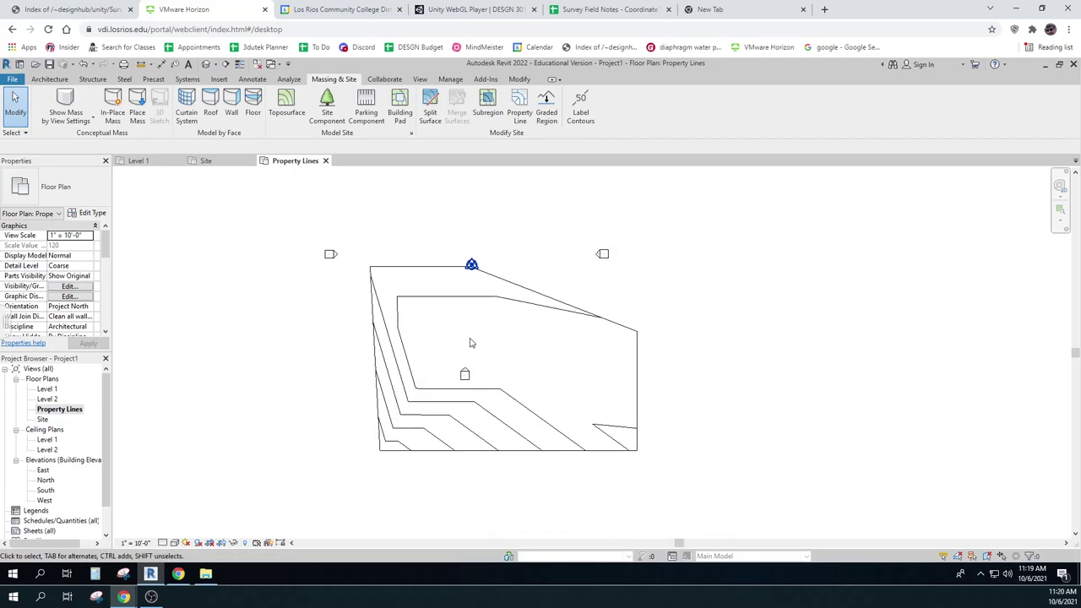
click(287, 105)
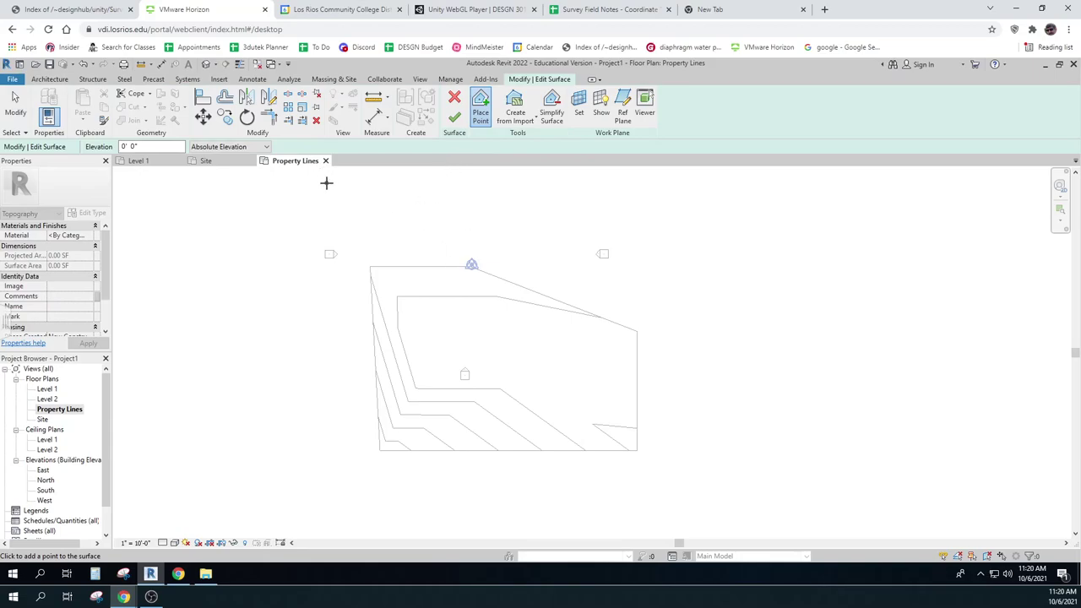
key(Escape)
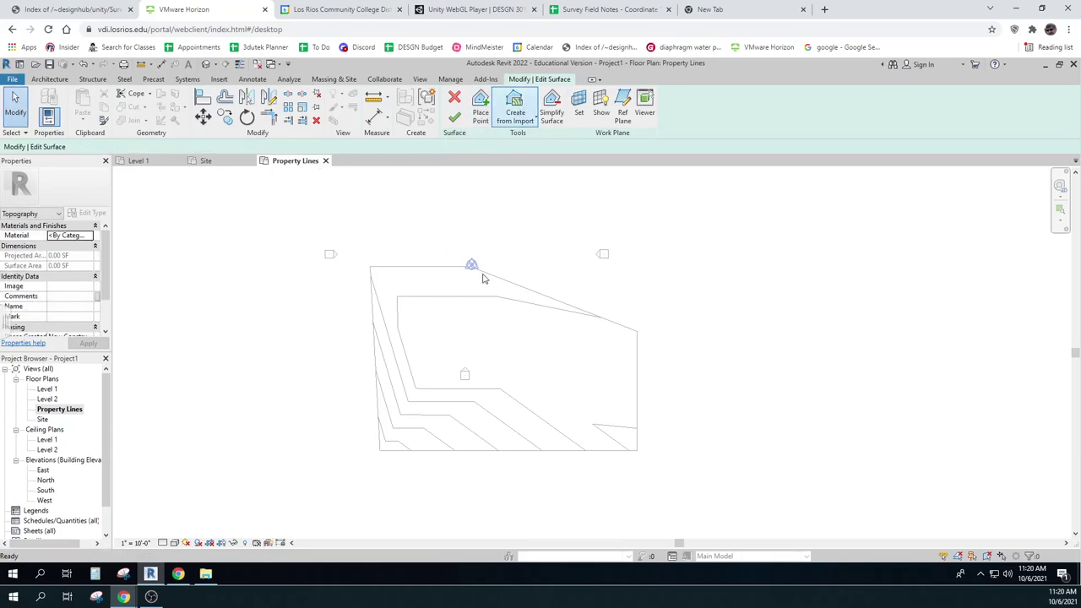
click(455, 98)
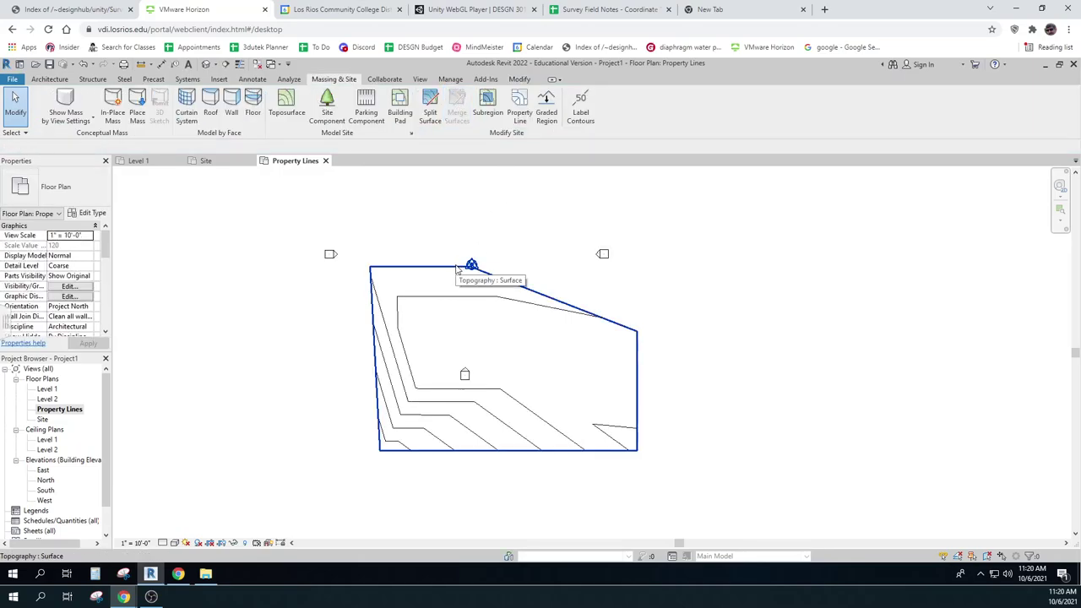
Step: Open the existing toposurface for editing and cancel the edit
click(456, 268)
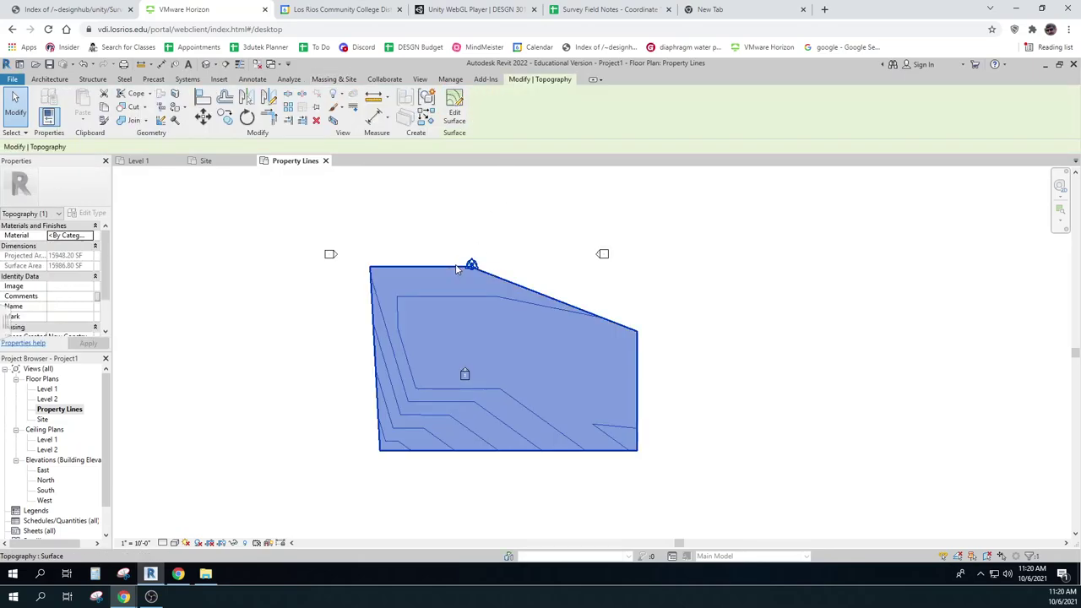
click(454, 108)
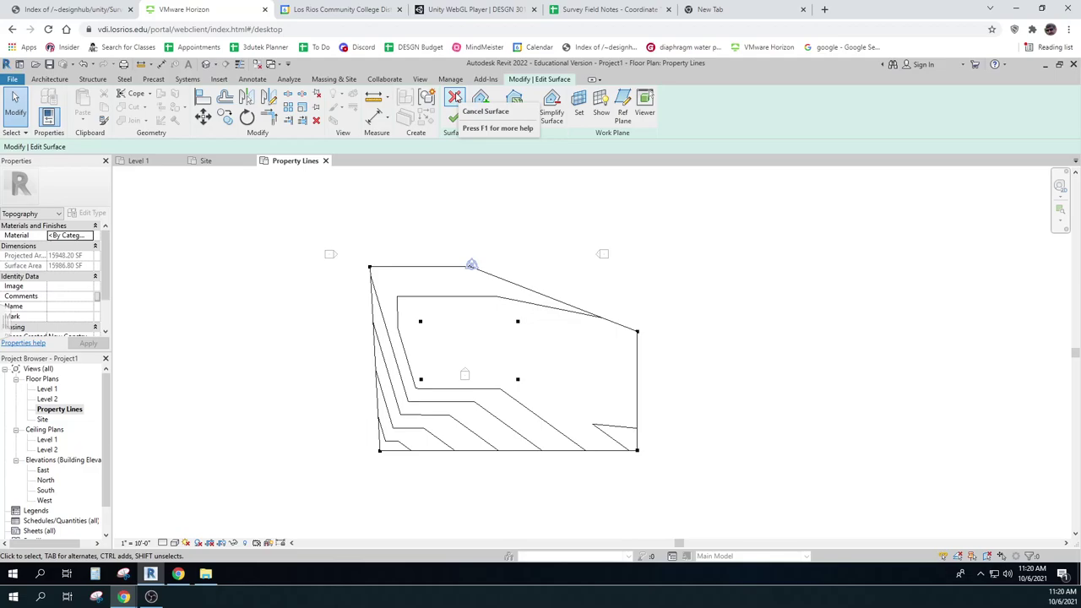
click(460, 100)
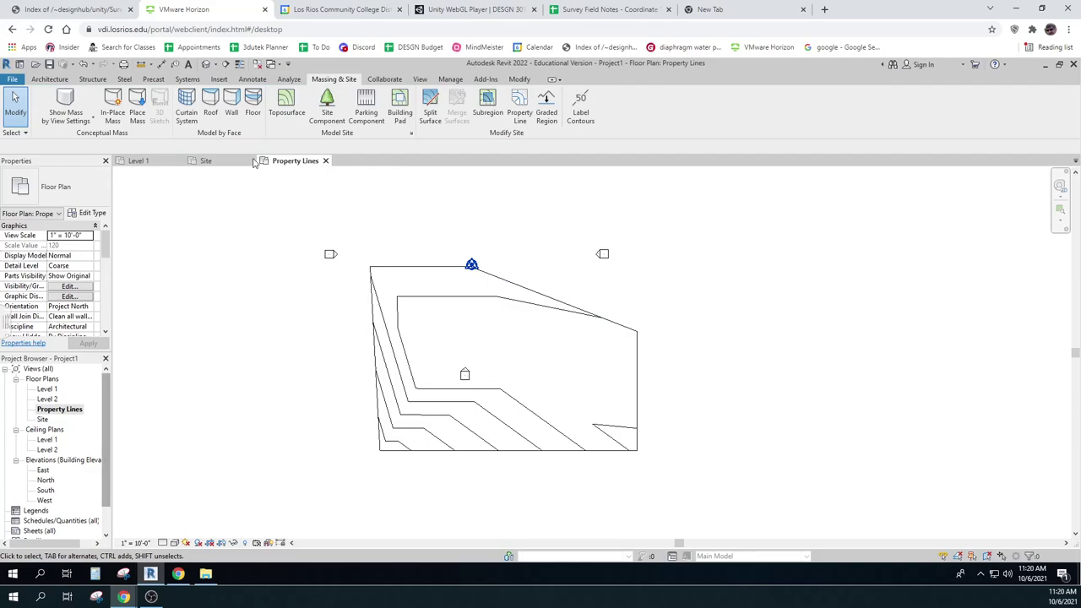
Step: View the toposurface in the default 3D view from an angle and return to the Property Lines plan
click(206, 64)
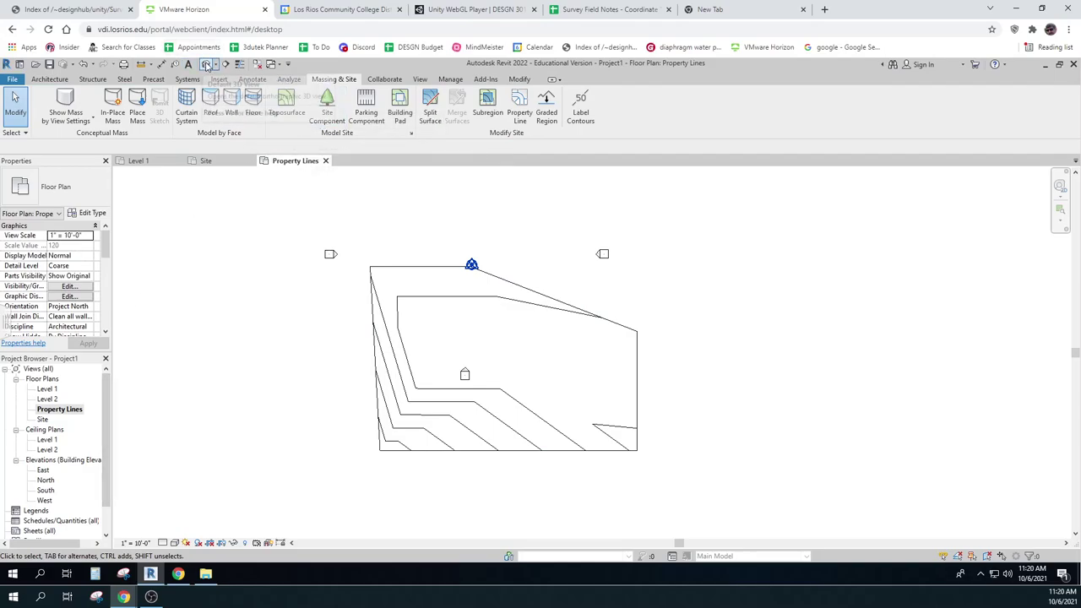
shift+middle_drag(385, 440, 470, 445)
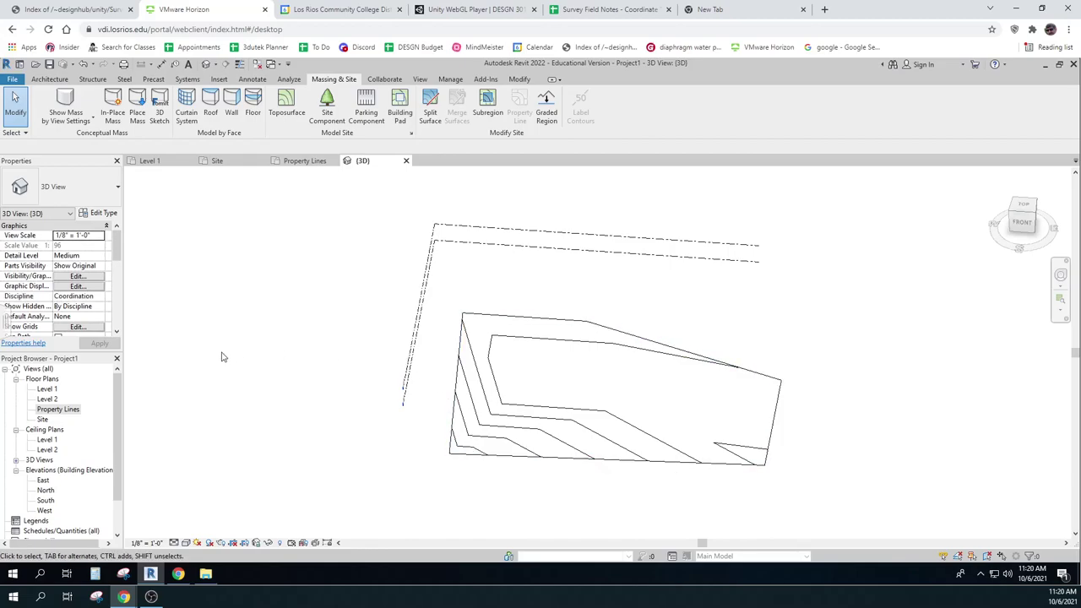
double_click(58, 408)
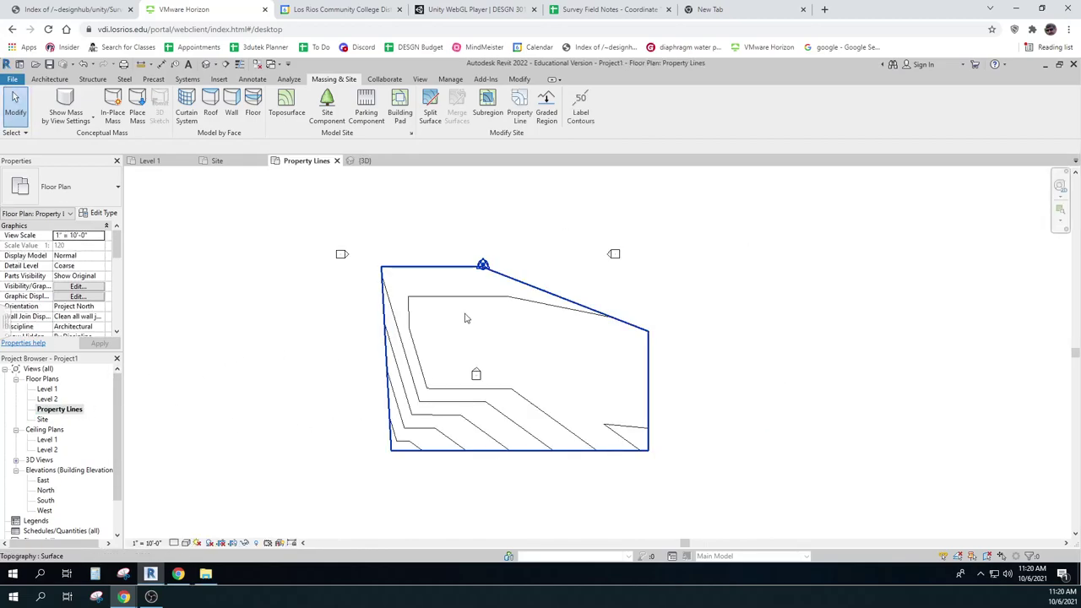
Step: Move the south, east and west elevation markers outward so they sit clear of the toposurface in the Property Lines plan
scroll(646, 283, down, 2)
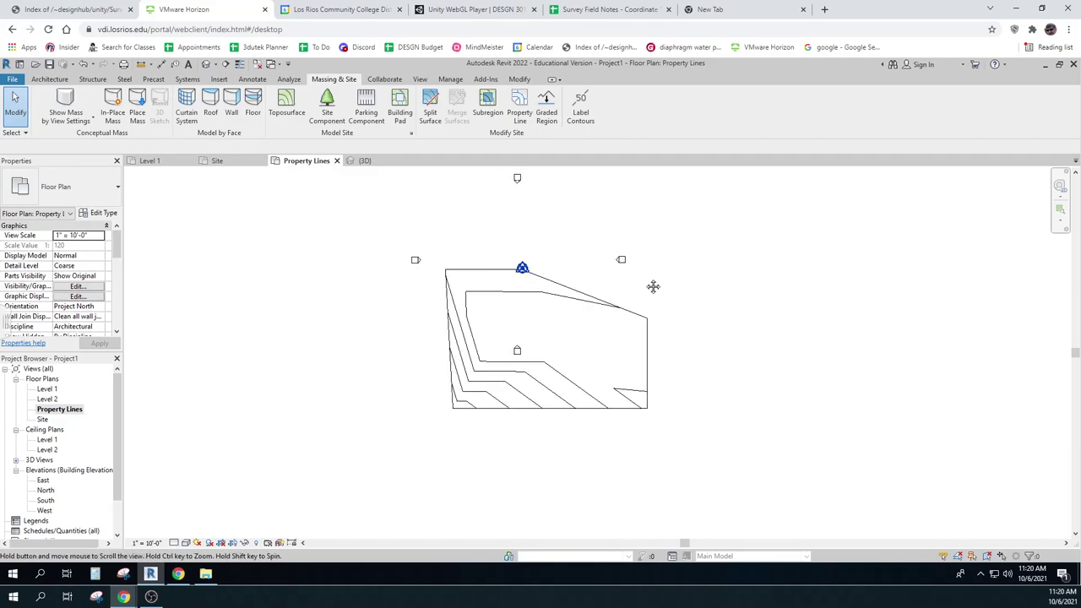
click(517, 362)
drag(517, 363, 517, 457)
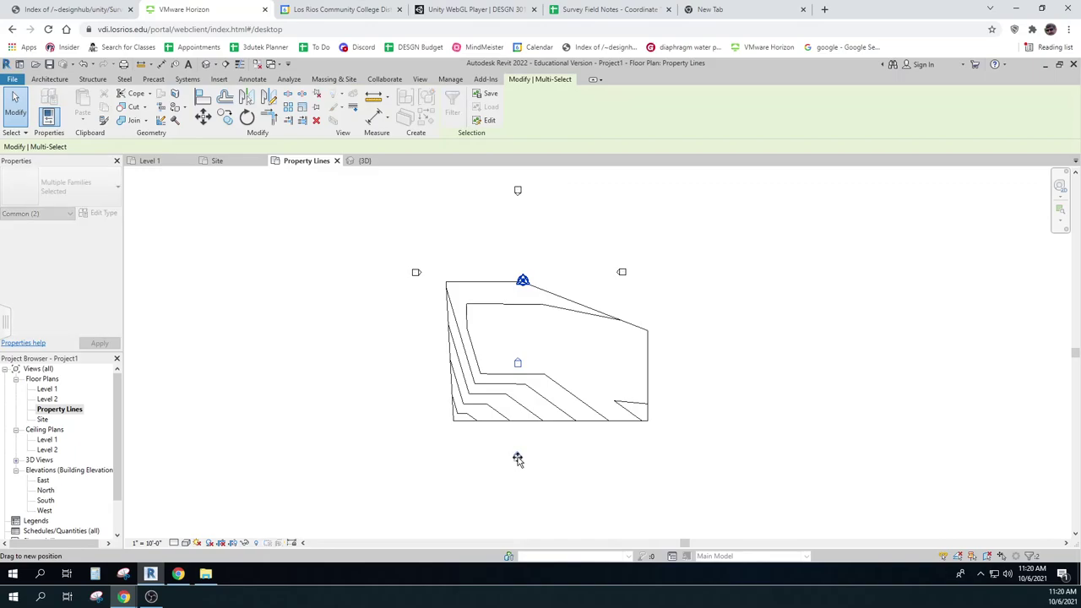
click(714, 420)
mouse_move(601, 257)
mouse_down()
mouse_move(619, 289)
mouse_move(687, 275)
mouse_up()
mouse_move(448, 253)
mouse_down()
mouse_move(398, 292)
mouse_move(375, 273)
mouse_up()
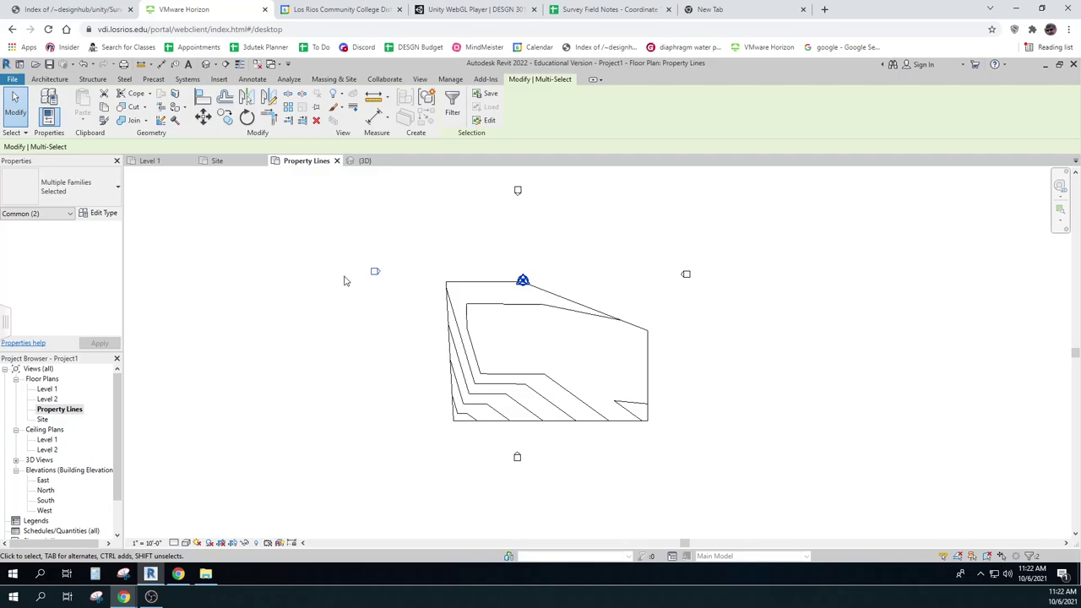
drag(350, 257, 389, 287)
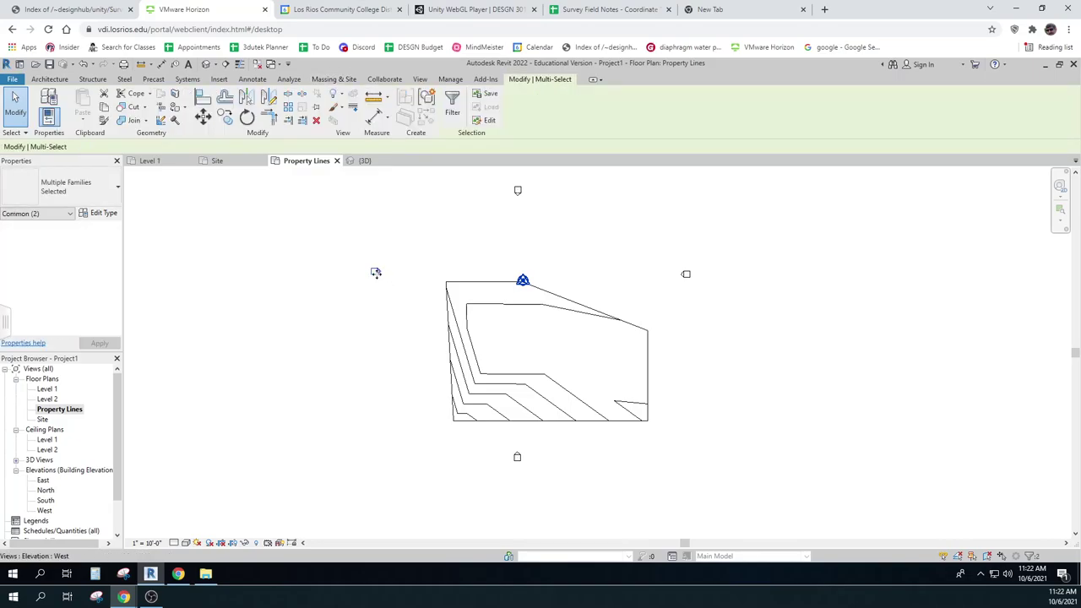
right_click(376, 273)
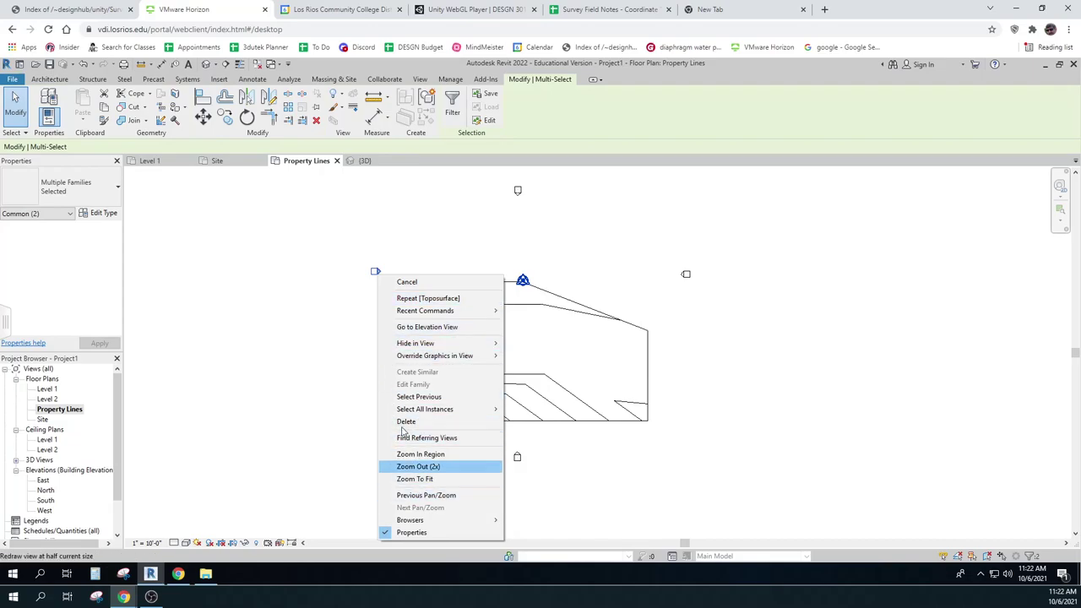
mouse_move(510, 359)
mouse_move(490, 344)
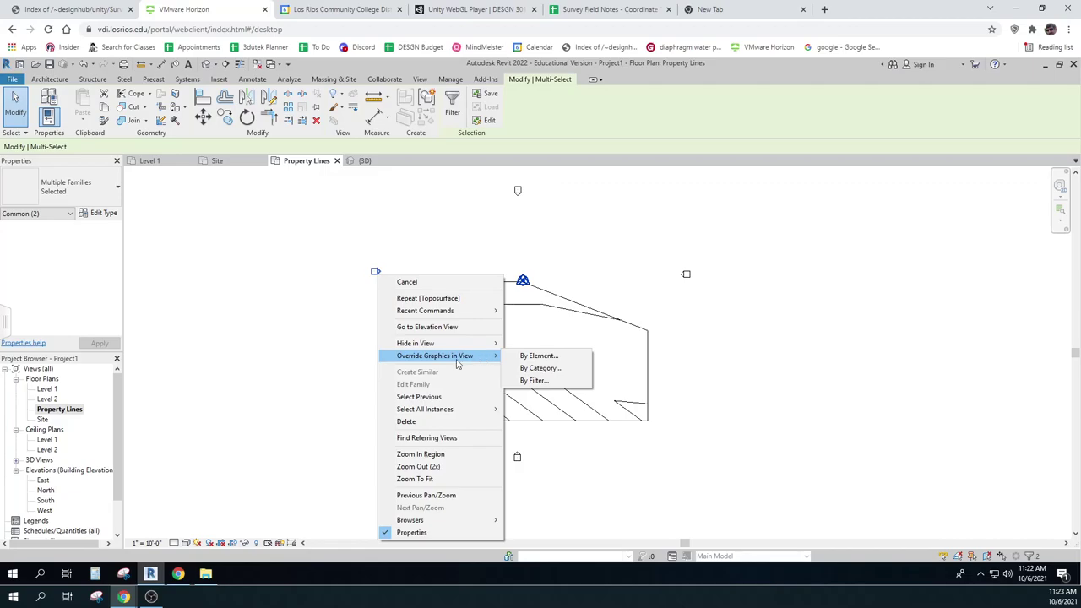
click(522, 370)
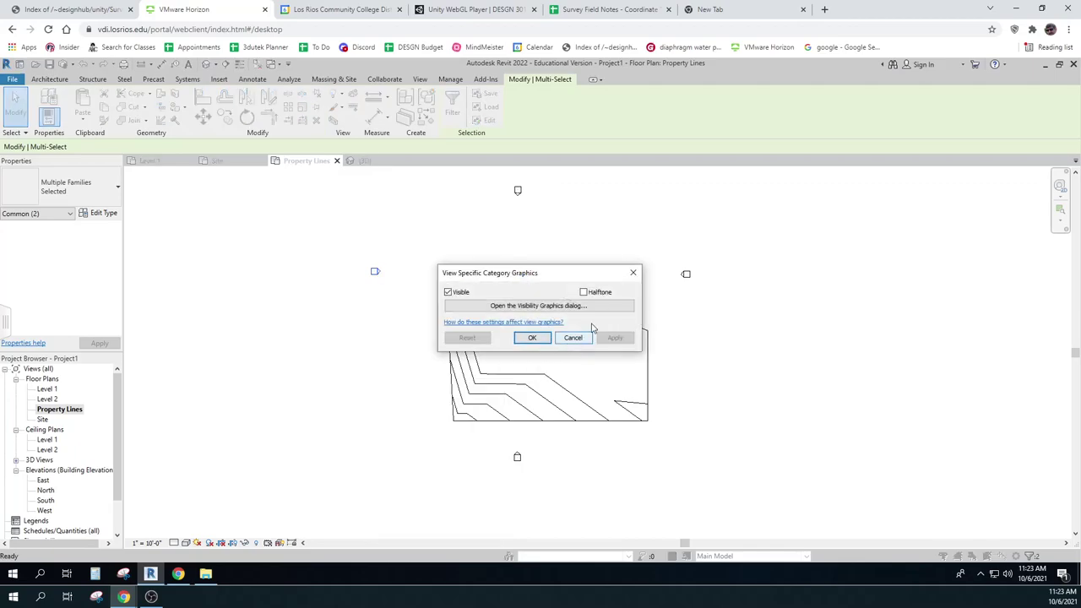
click(632, 274)
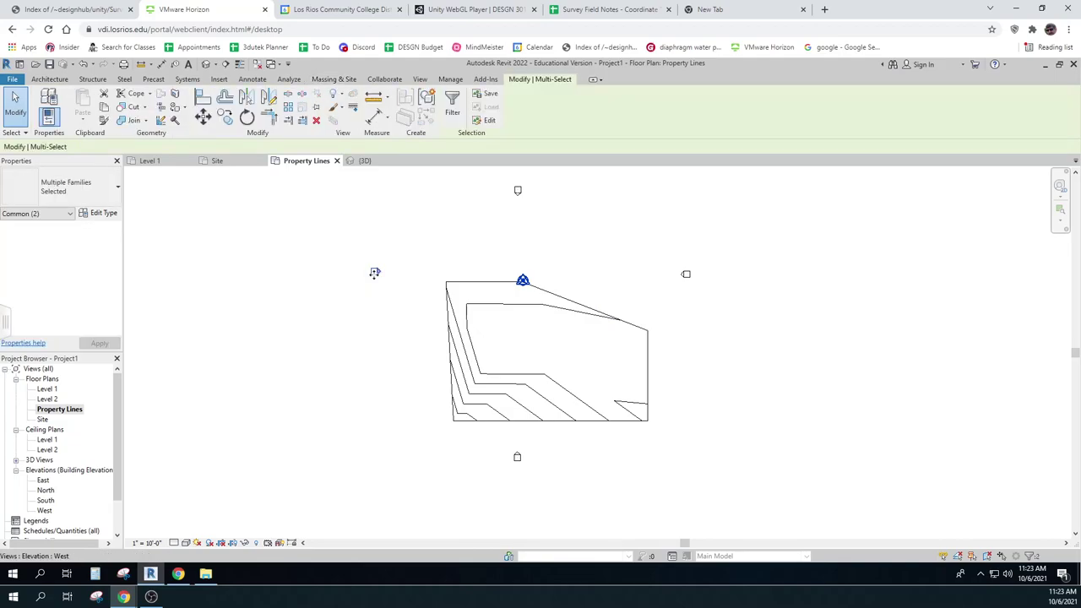
Step: Hide the elevation markers by category in the Property Lines plan, using the west marker
right_click(375, 274)
mouse_move(456, 343)
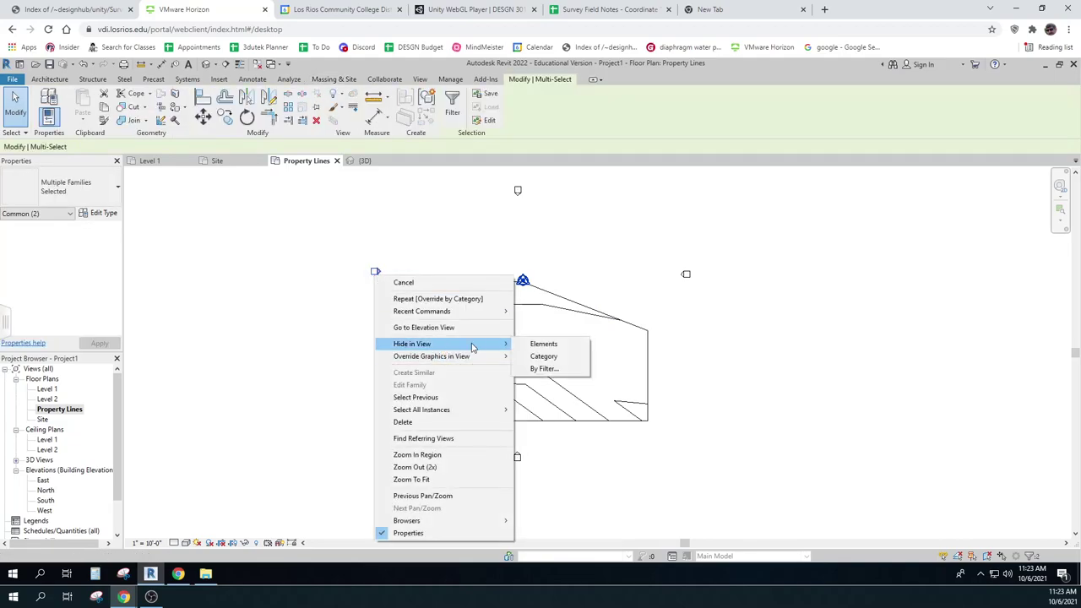
click(531, 360)
Step: Hide the project base point and survey point symbols as elements in the Property Lines plan
scroll(534, 325, up, 2)
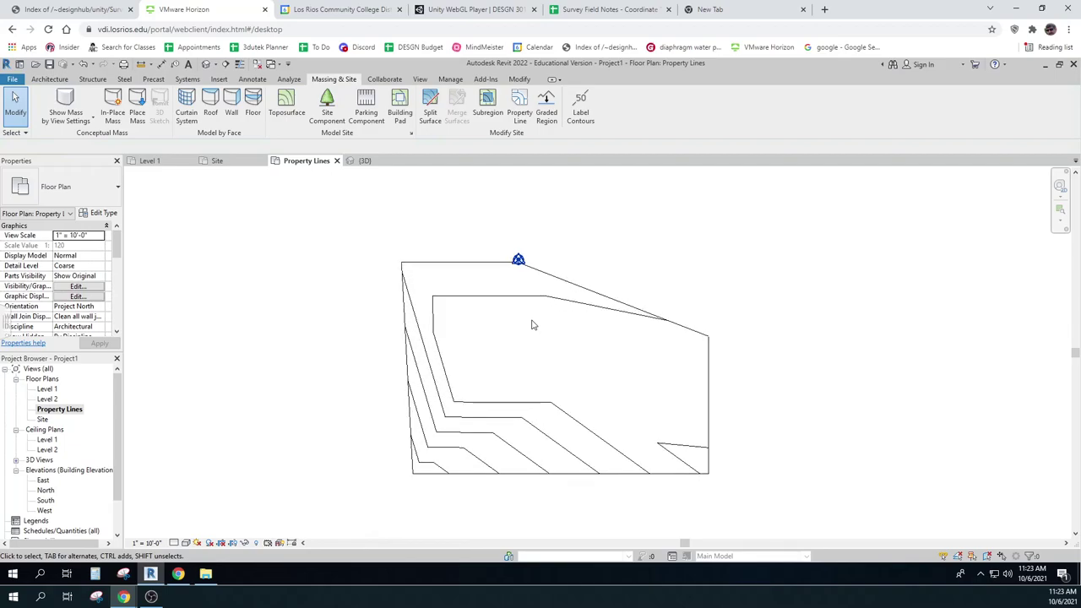
scroll(520, 267, up, 2)
click(516, 258)
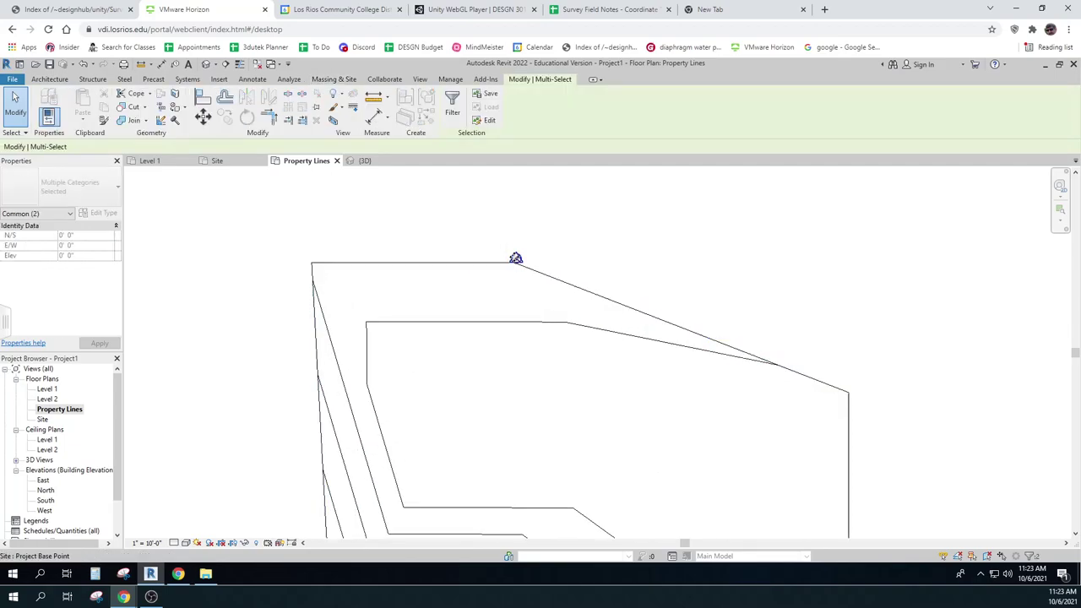
right_click(514, 258)
mouse_move(621, 326)
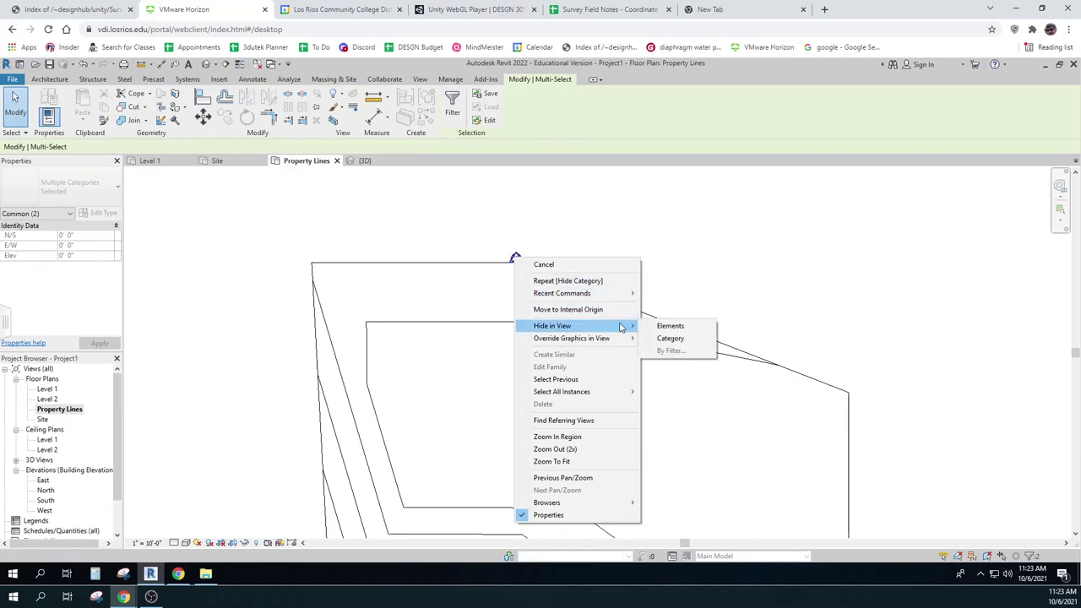
click(667, 325)
scroll(667, 293, down, 4)
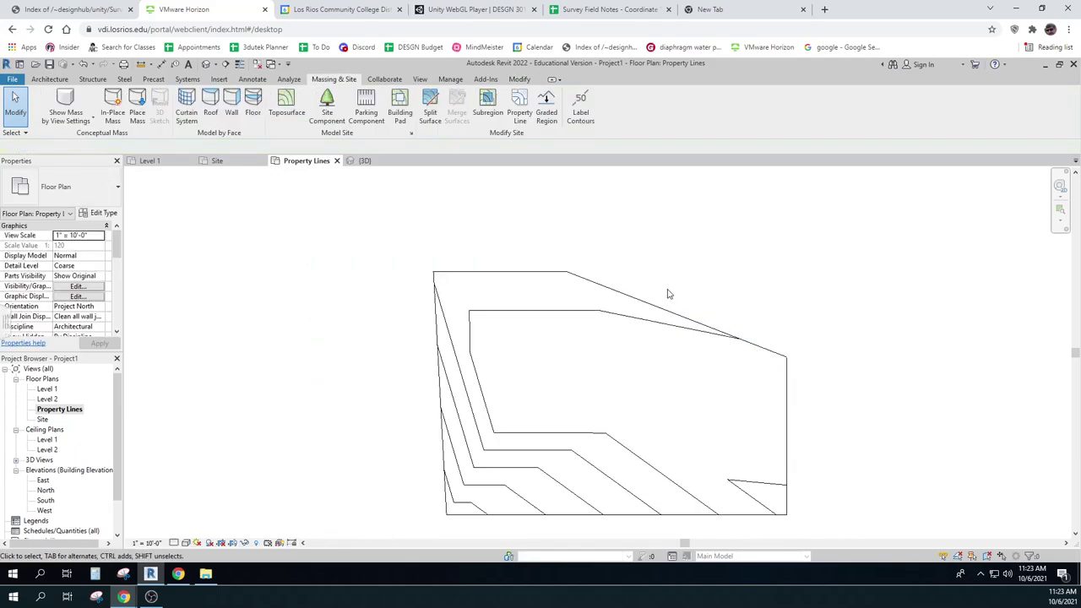
Step: Override the toposurface's graphics by element in the Property Lines plan so it displays as halftone
middle_drag(622, 326, 483, 306)
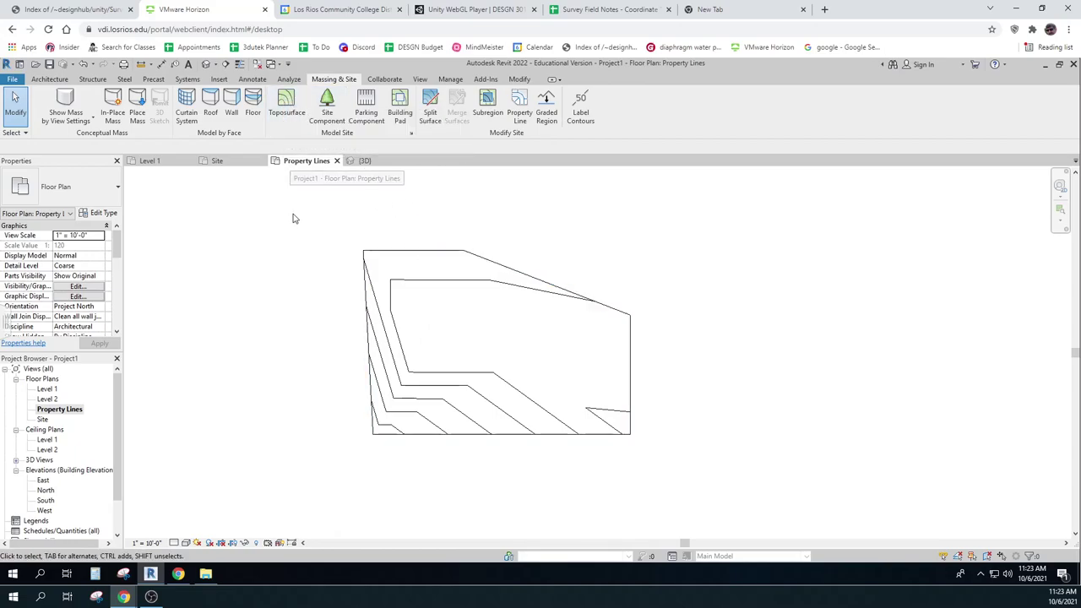
click(433, 285)
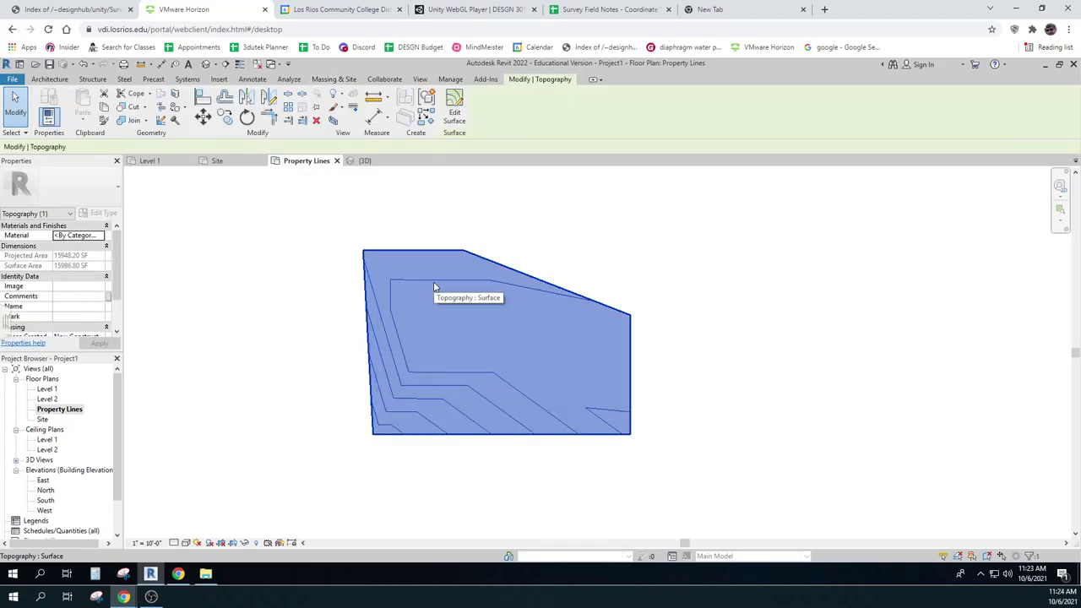
right_click(434, 287)
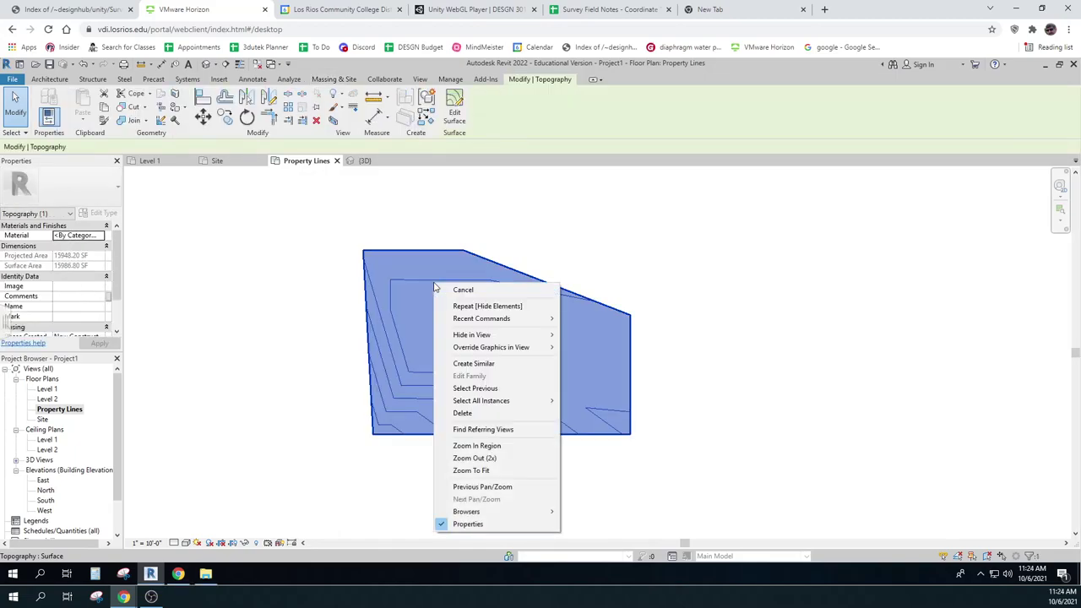
mouse_move(469, 347)
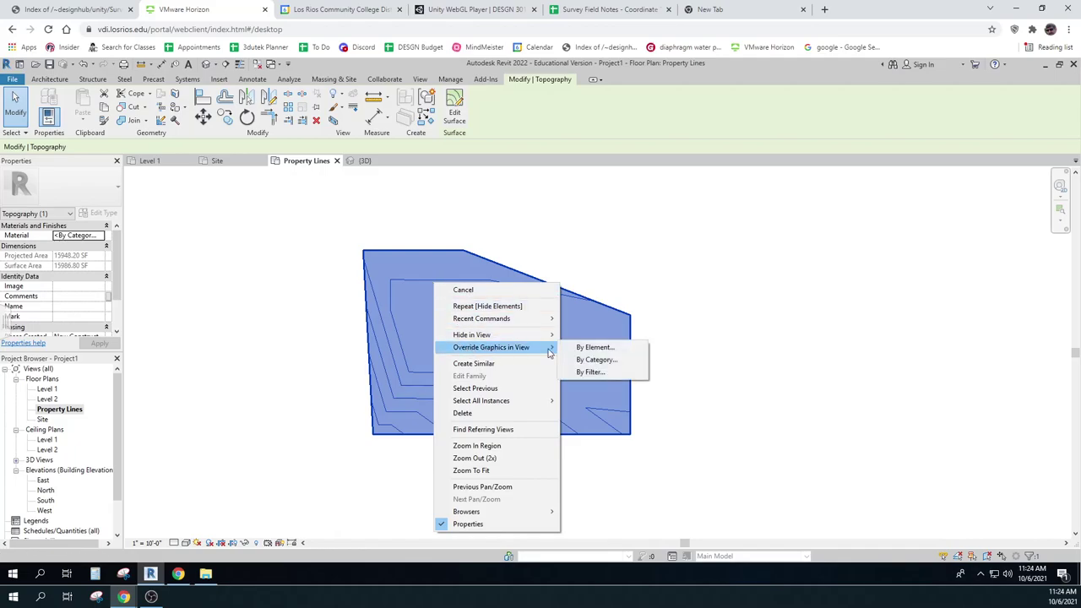
click(595, 350)
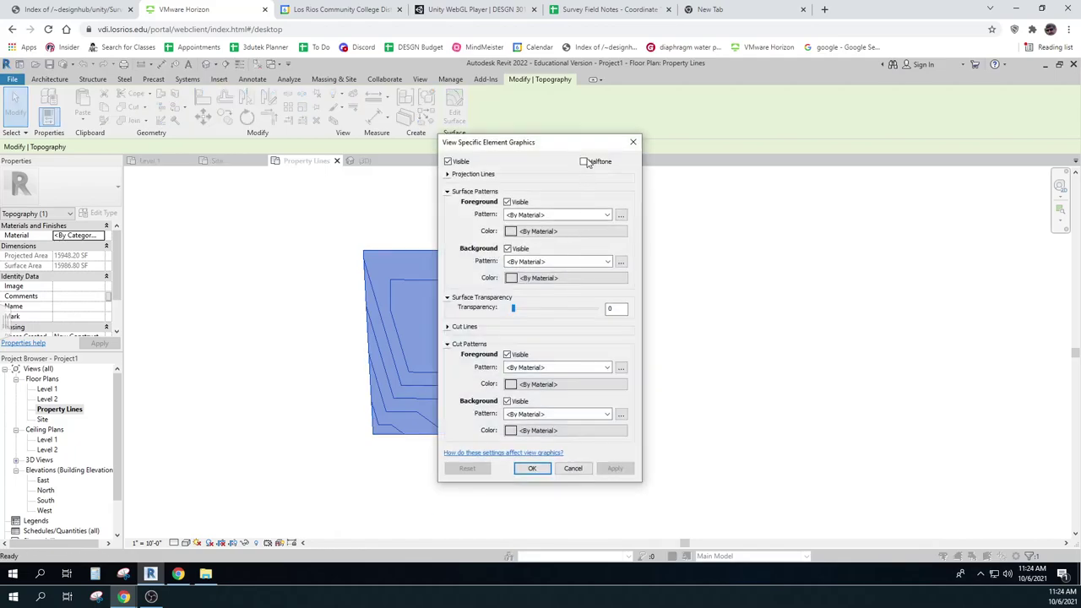
click(583, 162)
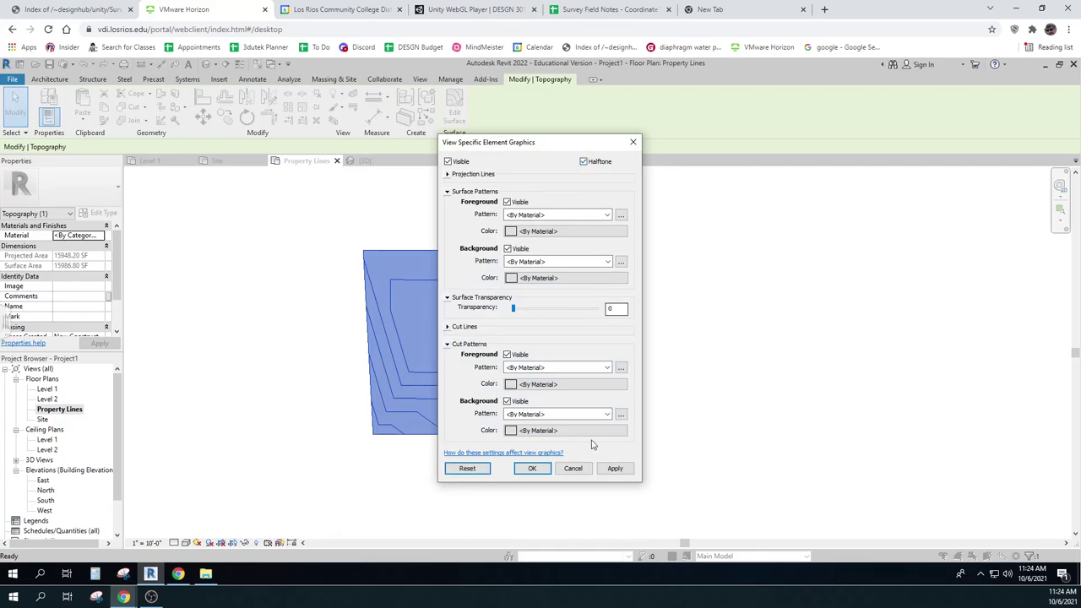
click(613, 469)
click(532, 469)
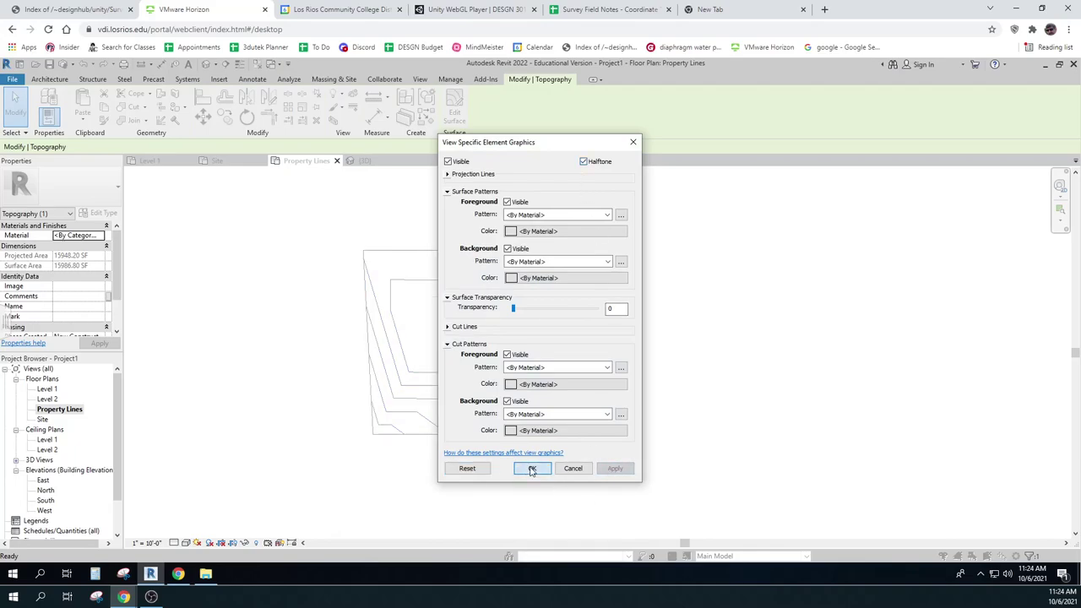
click(855, 282)
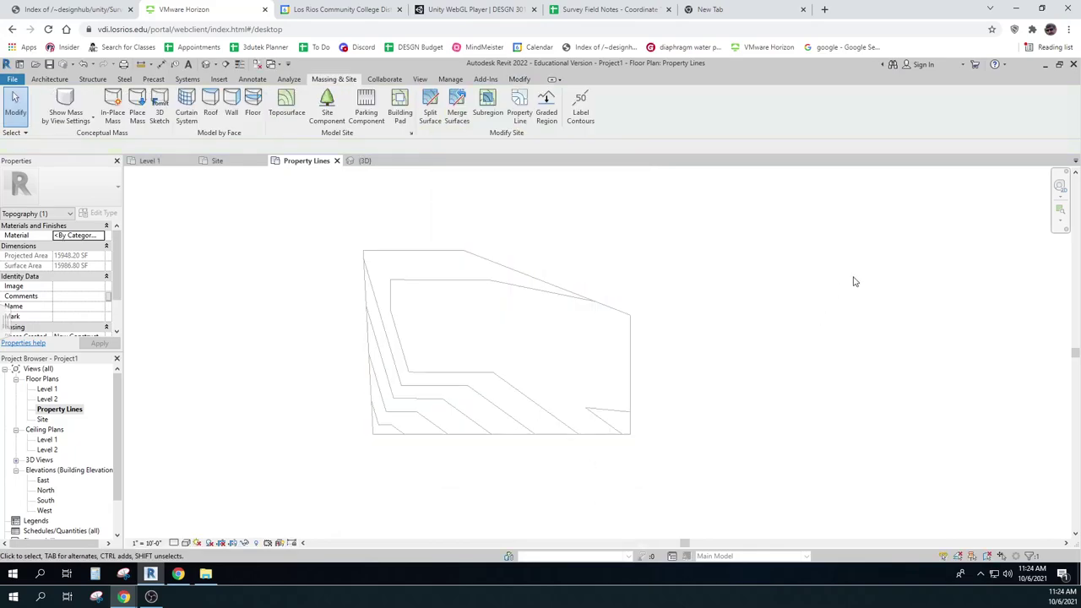
Step: Set the toposurface's surface transparency to 36 with a by-element graphics override in the Property Lines plan
right_click(507, 289)
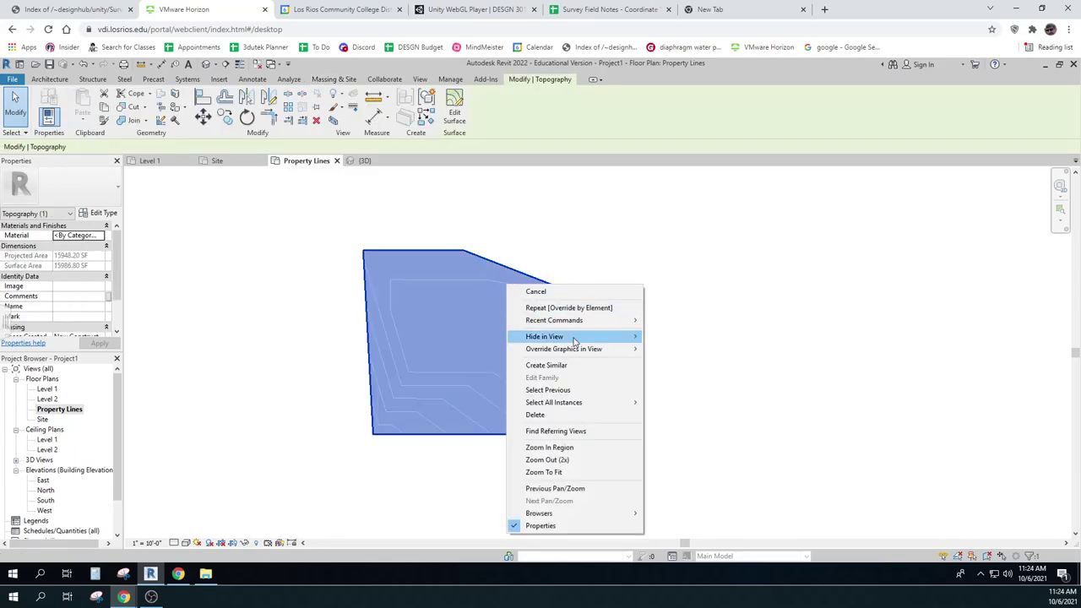
mouse_move(625, 349)
click(669, 350)
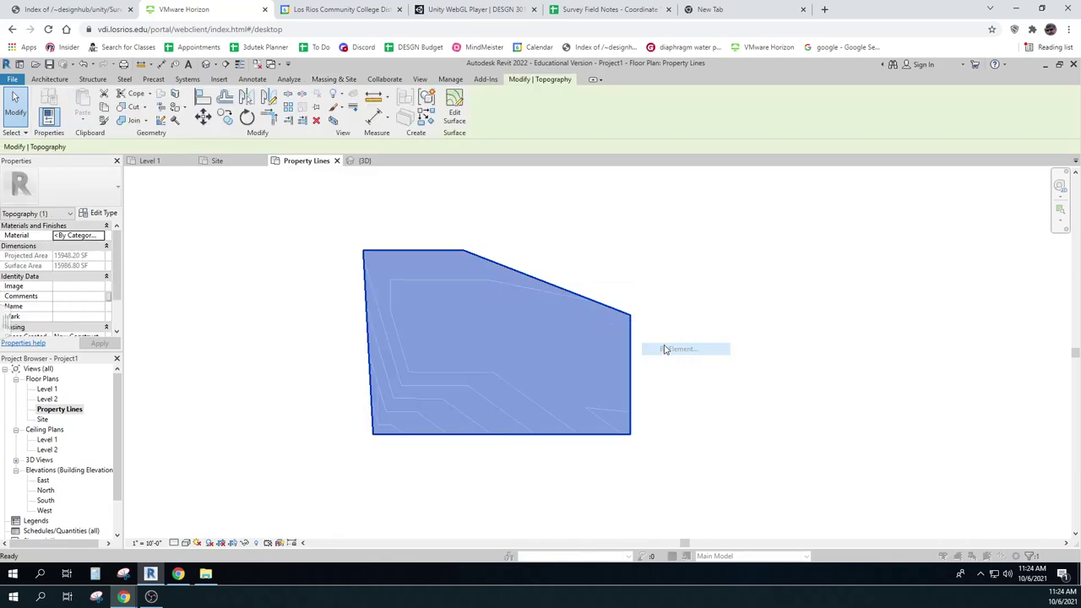
click(507, 203)
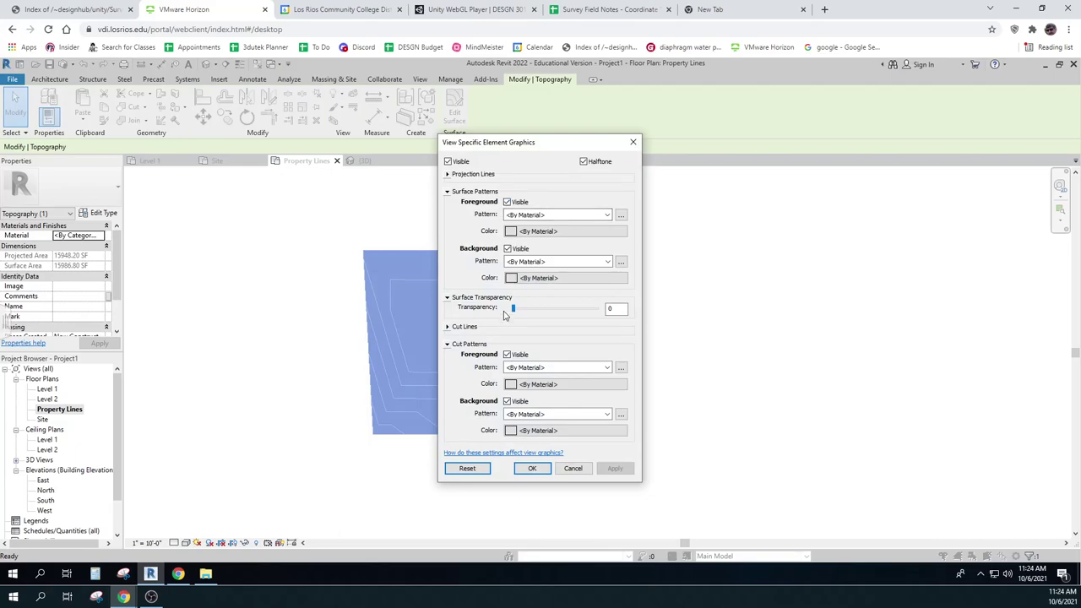
drag(514, 309, 543, 309)
click(615, 468)
click(532, 468)
click(413, 464)
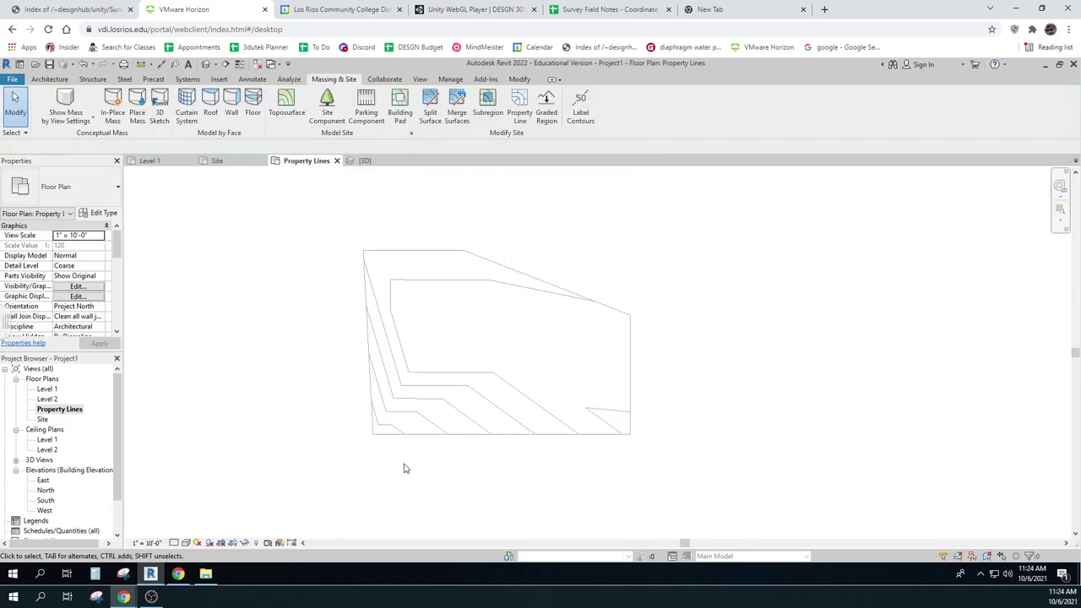
Step: Turn off the toposurface's foreground surface pattern visibility and set the foreground pattern color to RGB 210-210-210 in its element override
click(461, 377)
right_click(437, 291)
mouse_move(549, 357)
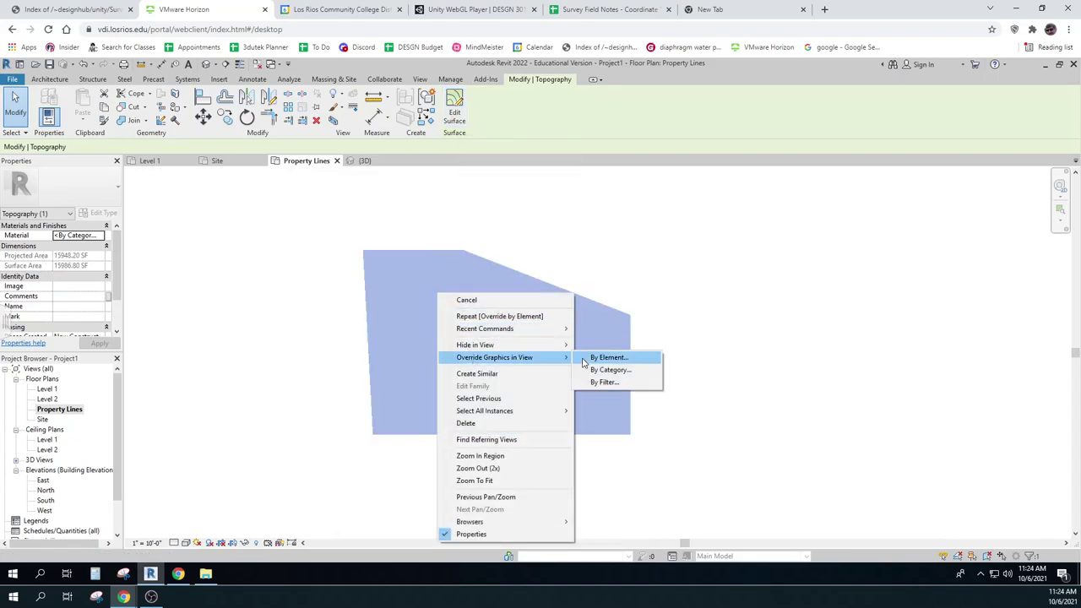
click(606, 355)
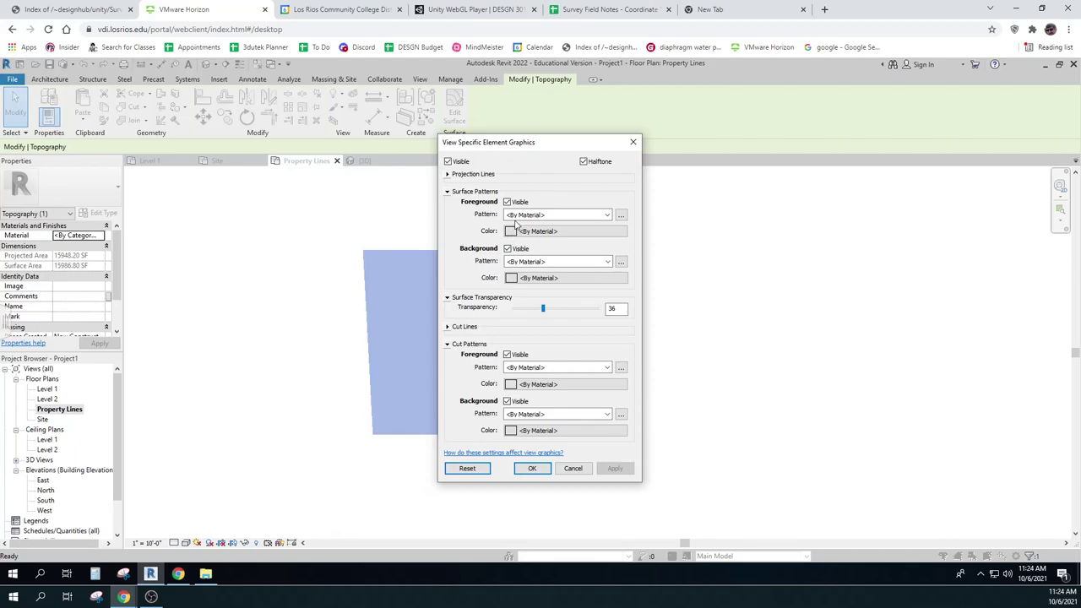
click(508, 203)
click(616, 470)
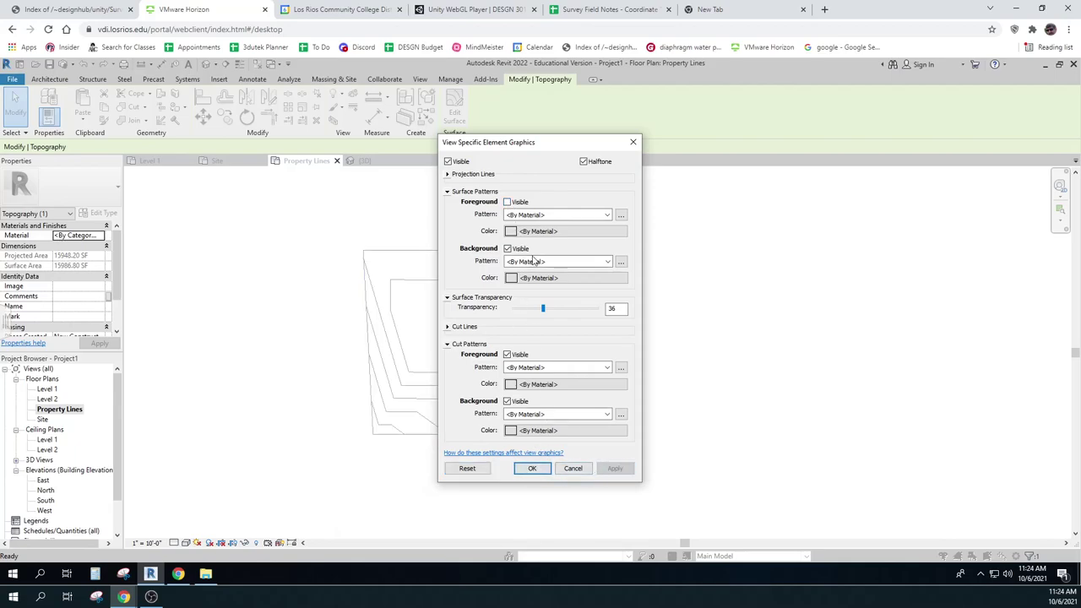
click(517, 234)
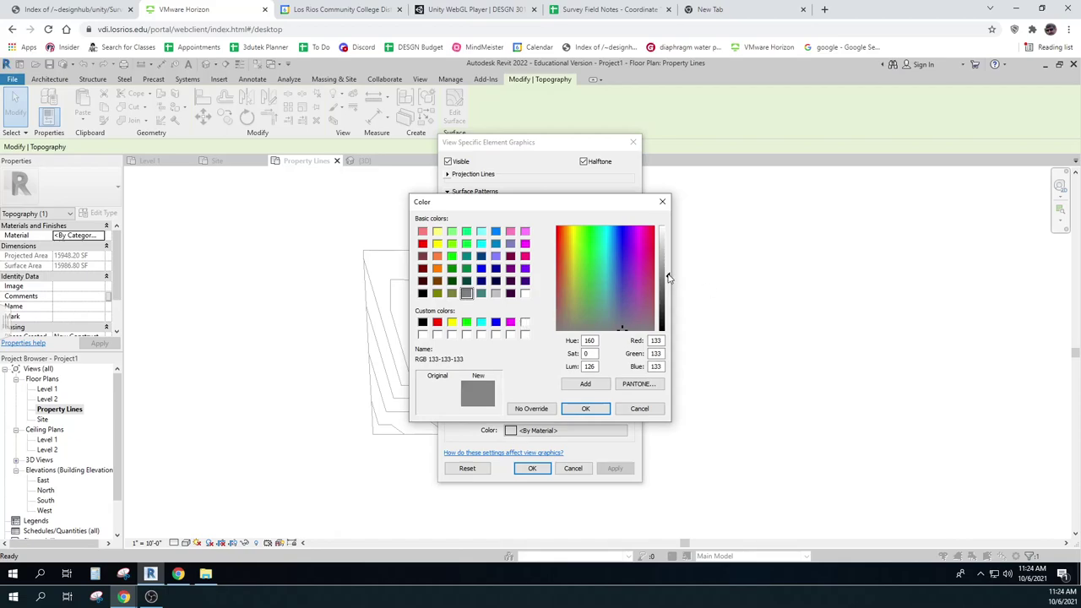
drag(669, 279, 668, 245)
click(587, 409)
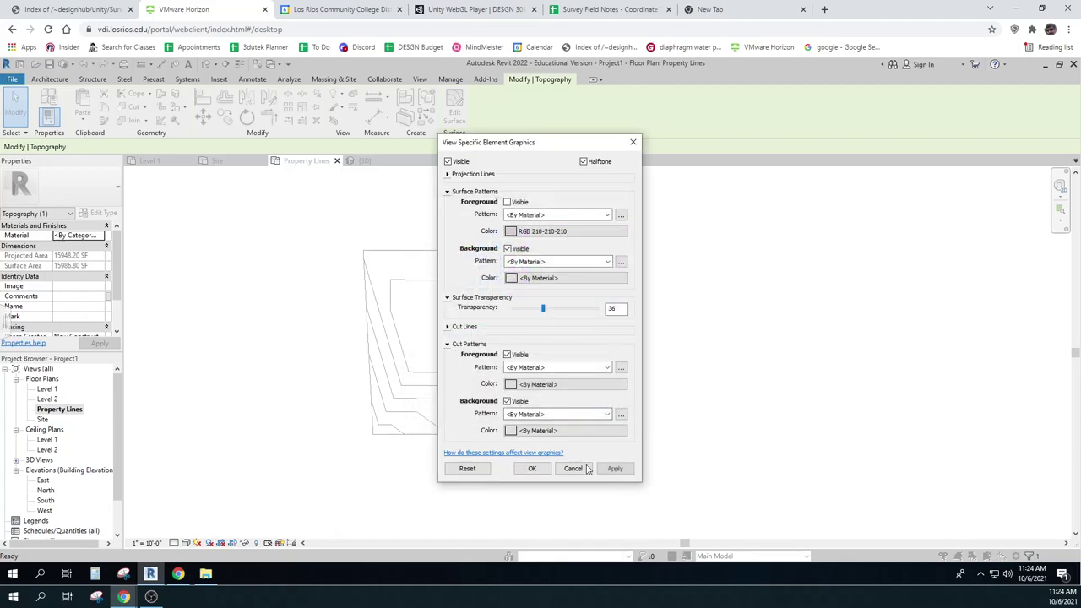
click(533, 468)
click(390, 480)
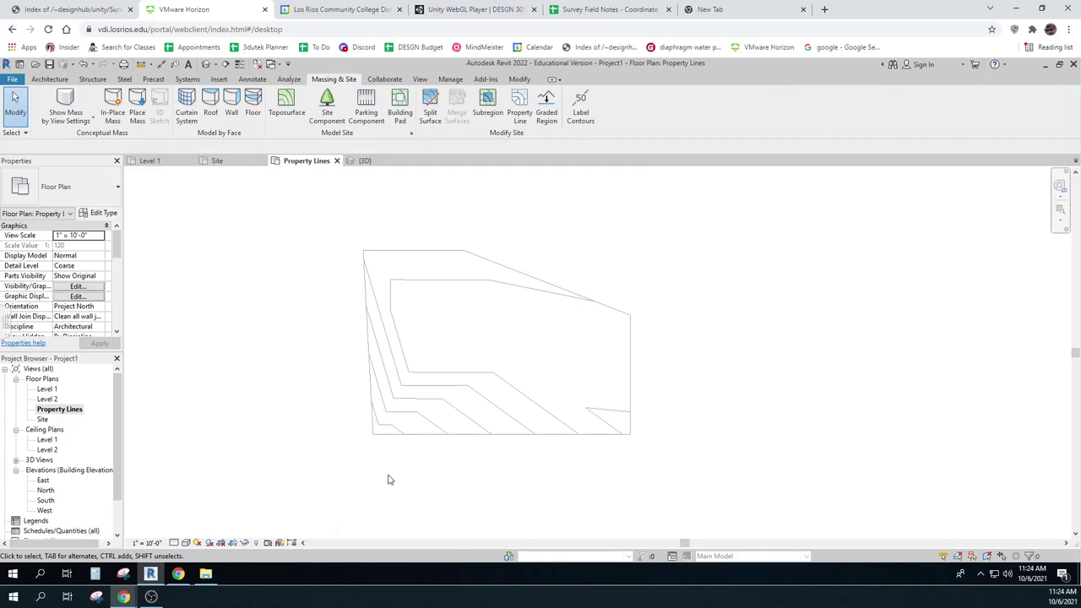
click(448, 378)
key(Escape)
scroll(308, 416, up, 1)
scroll(307, 416, down, 1)
middle_drag(308, 416, 314, 437)
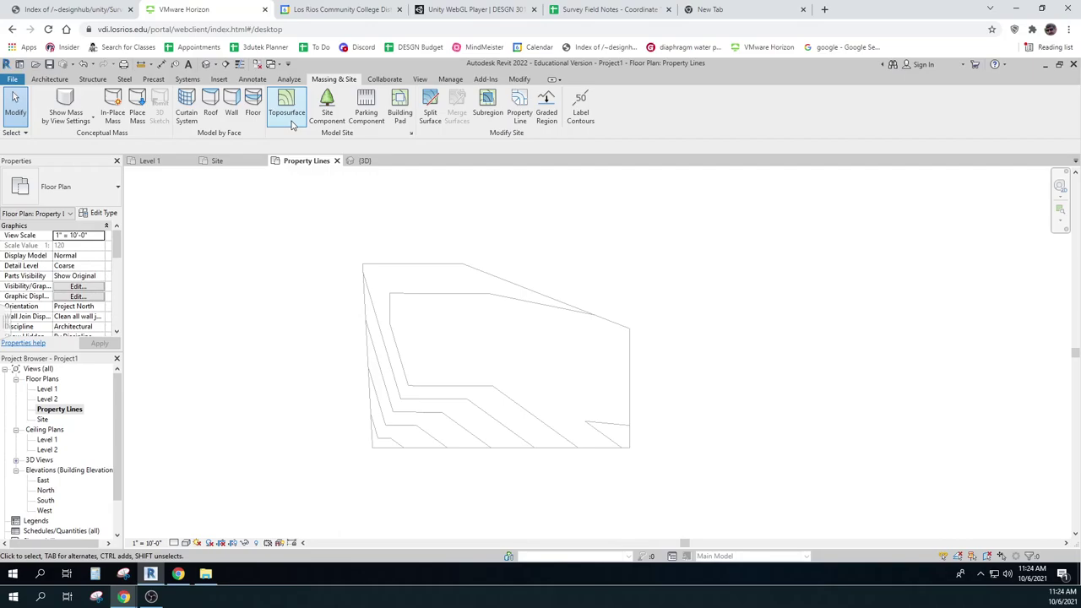
Step: Draw a detail line in the Centerline style along the toposurface's north edge, from the bend to the northwest corner
click(253, 79)
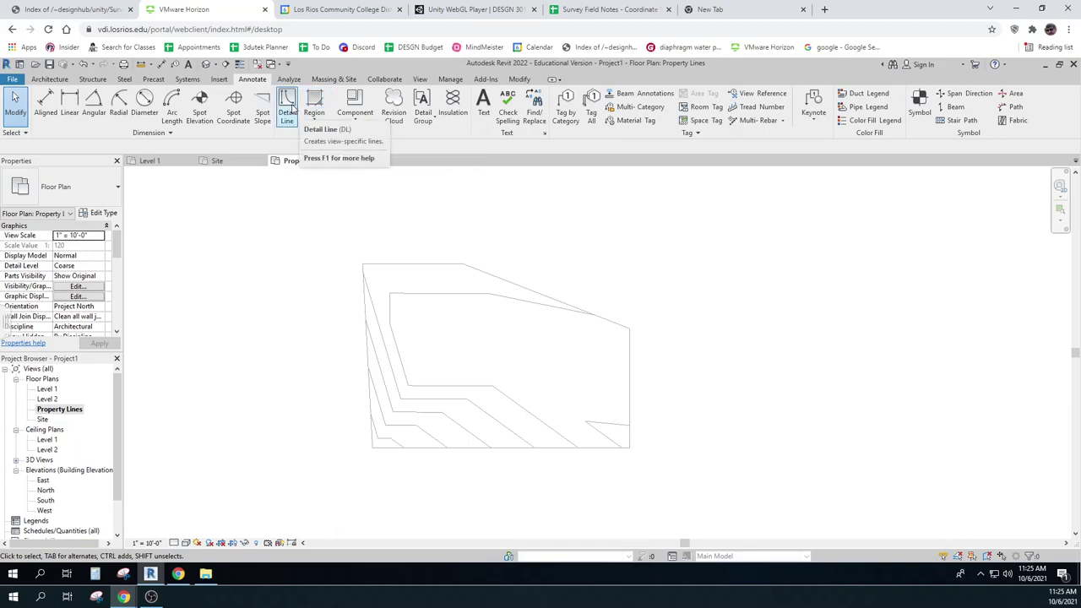
click(289, 110)
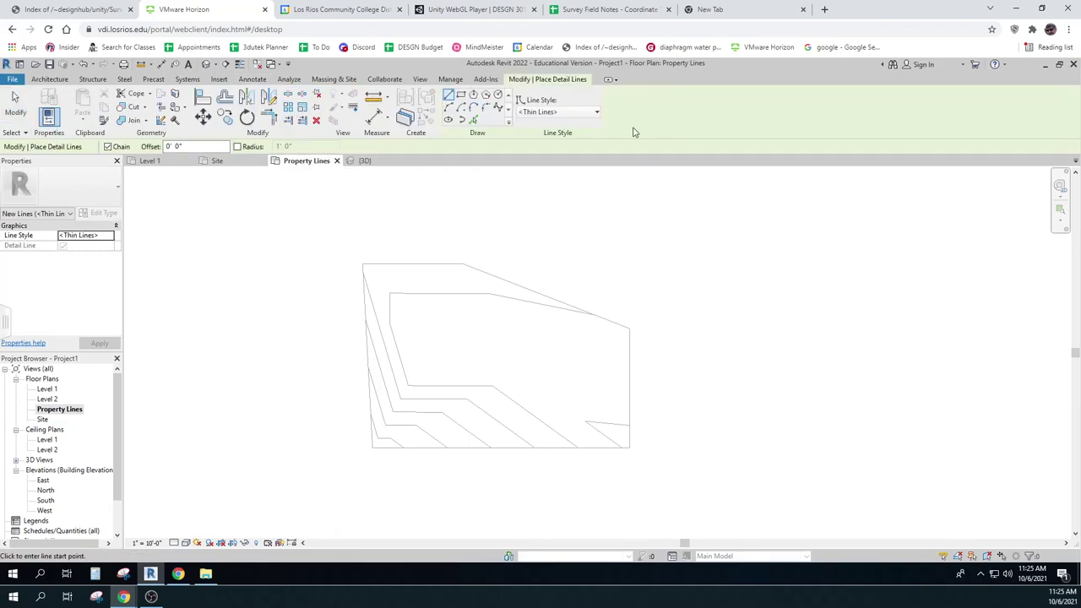
click(596, 113)
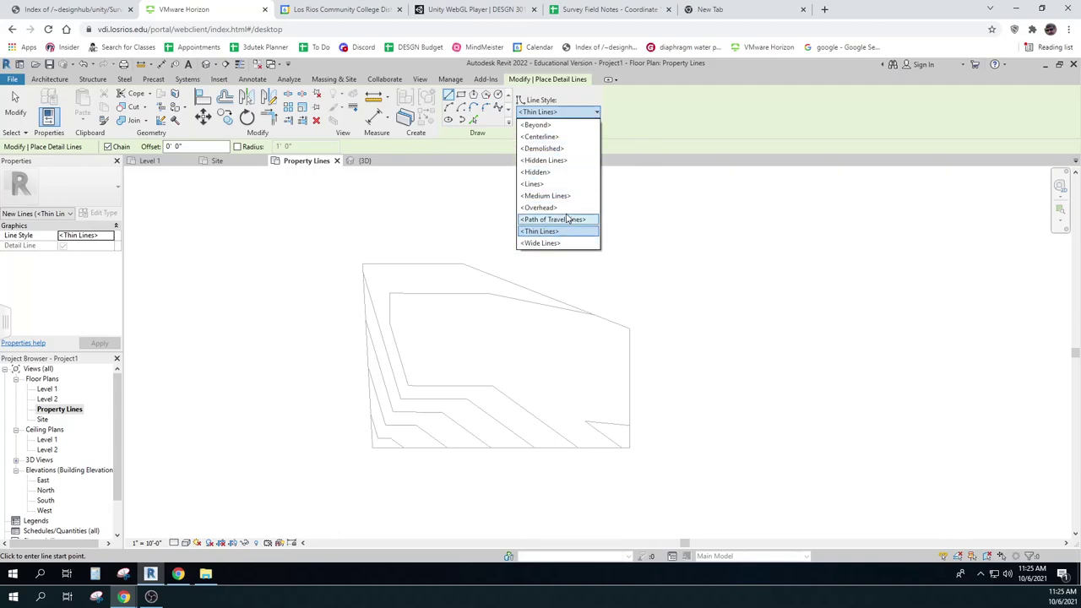
click(558, 137)
scroll(469, 279, up, 4)
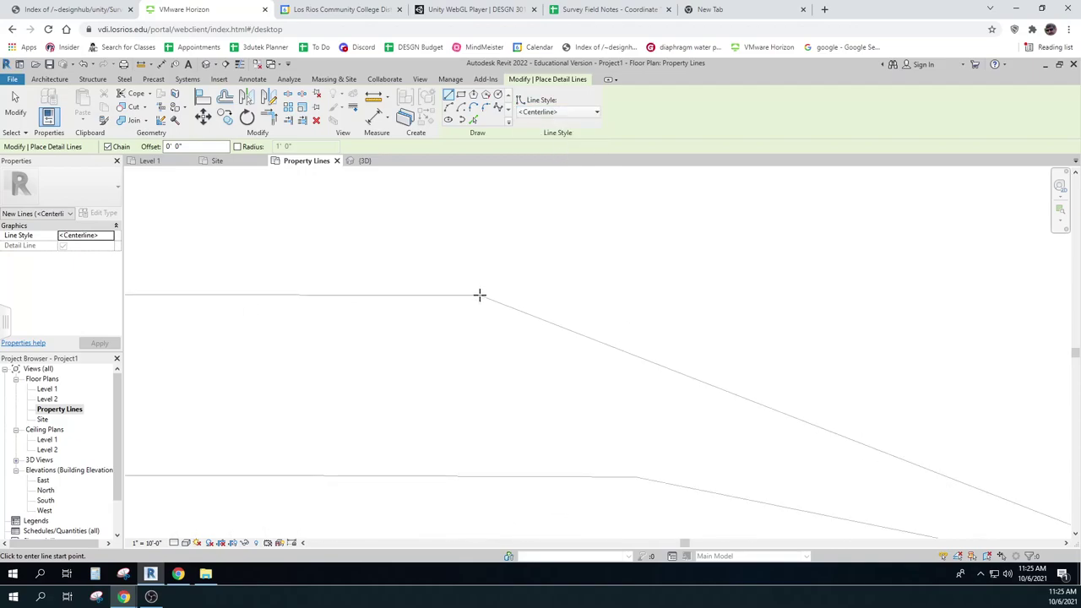
click(479, 295)
scroll(381, 291, down, 2)
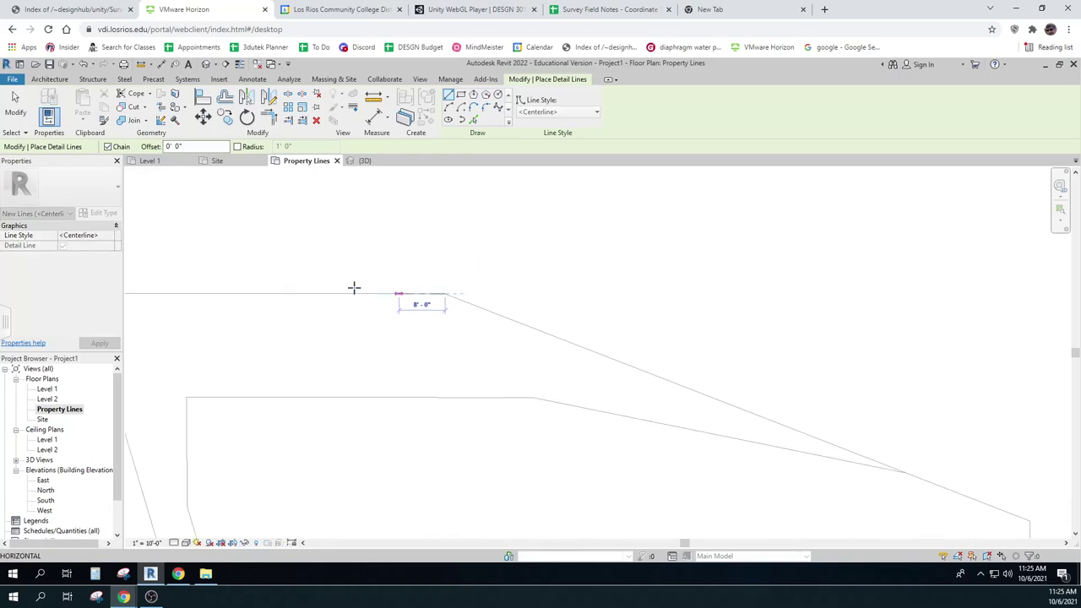
middle_drag(329, 285, 736, 285)
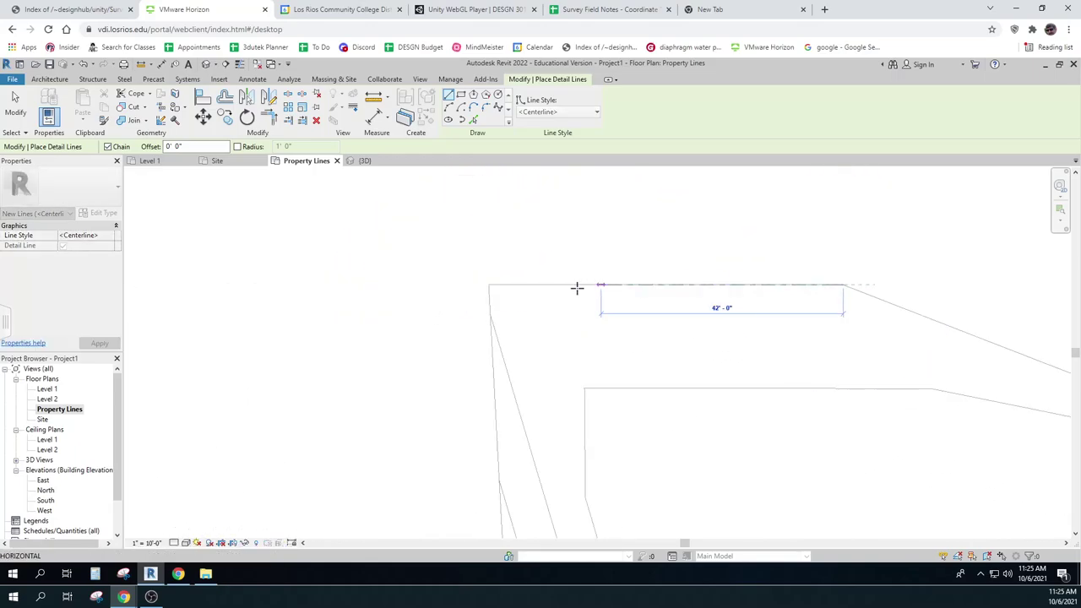
click(488, 286)
Step: Continue the detail line chain down the toposurface's west edge to its southwest corner
middle_drag(490, 415, 482, 258)
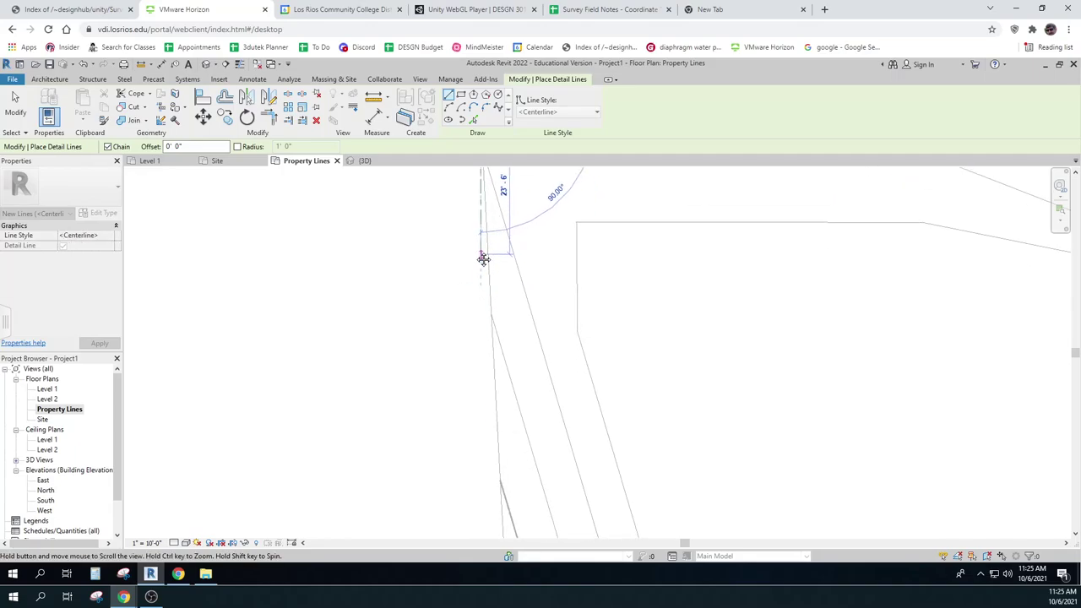
scroll(468, 405, down, 4)
middle_drag(468, 406, 464, 266)
scroll(473, 507, up, 2)
middle_drag(490, 507, 485, 490)
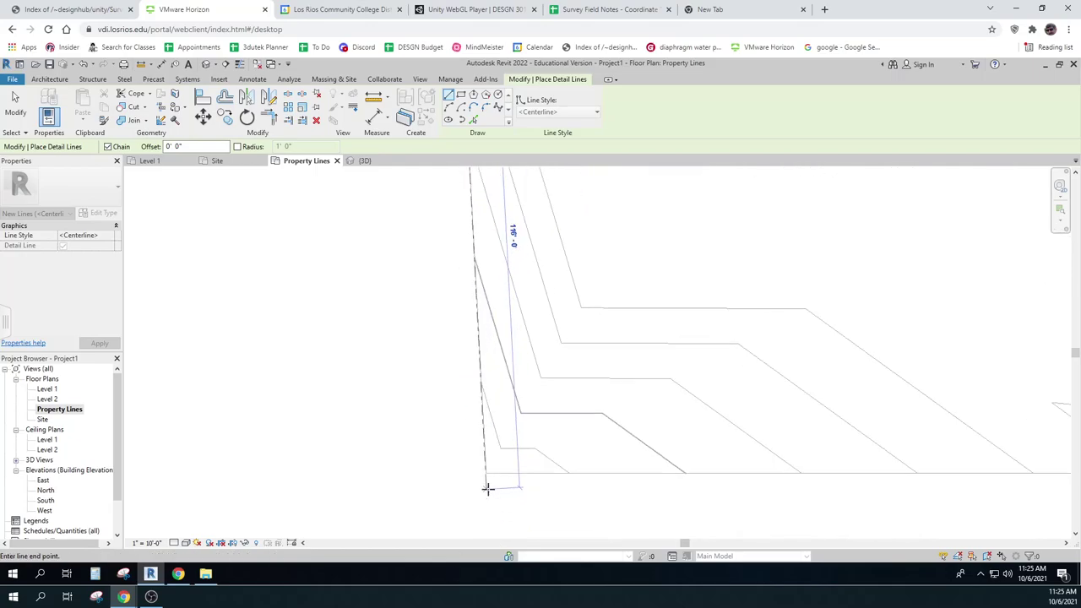
scroll(487, 488, up, 2)
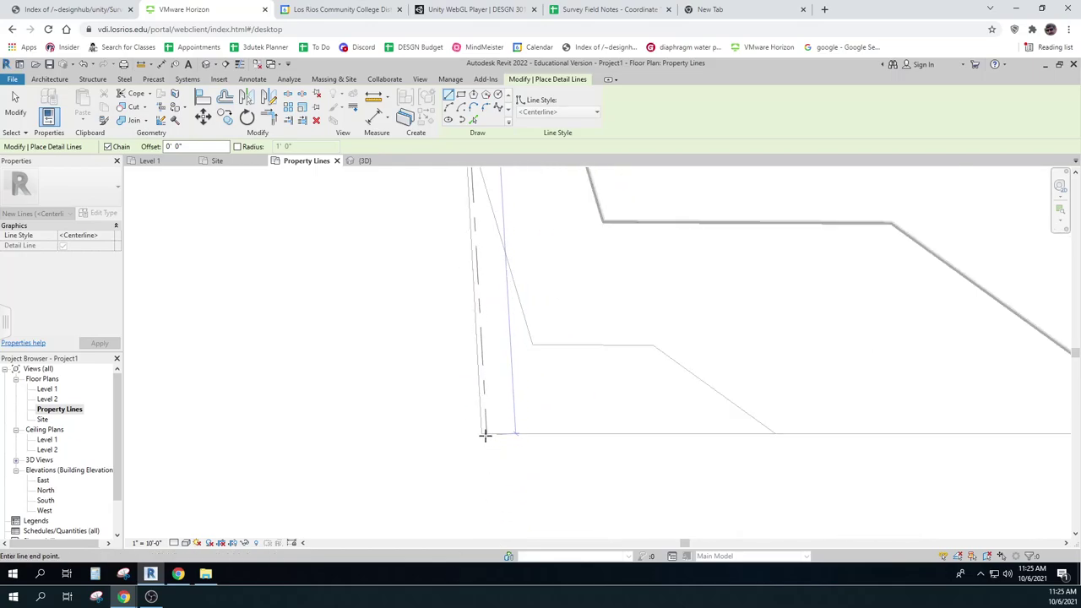
scroll(480, 434, up, 4)
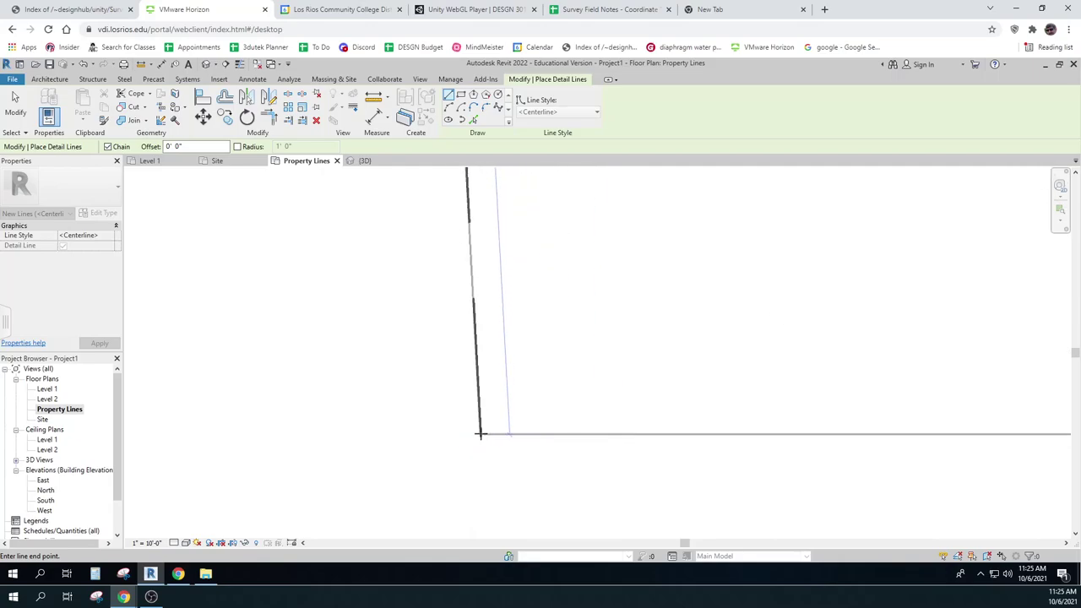
click(480, 433)
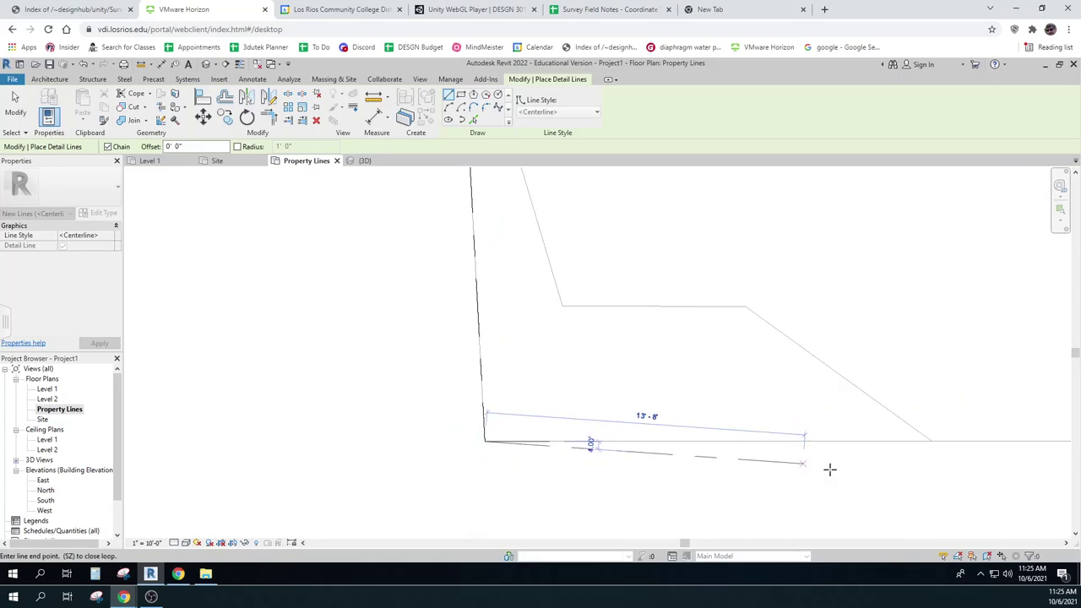
Step: Continue the Centerline detail line along the toposurface's south edge to its southeast corner, with the snap override turned off
middle_drag(877, 460, 17, 458)
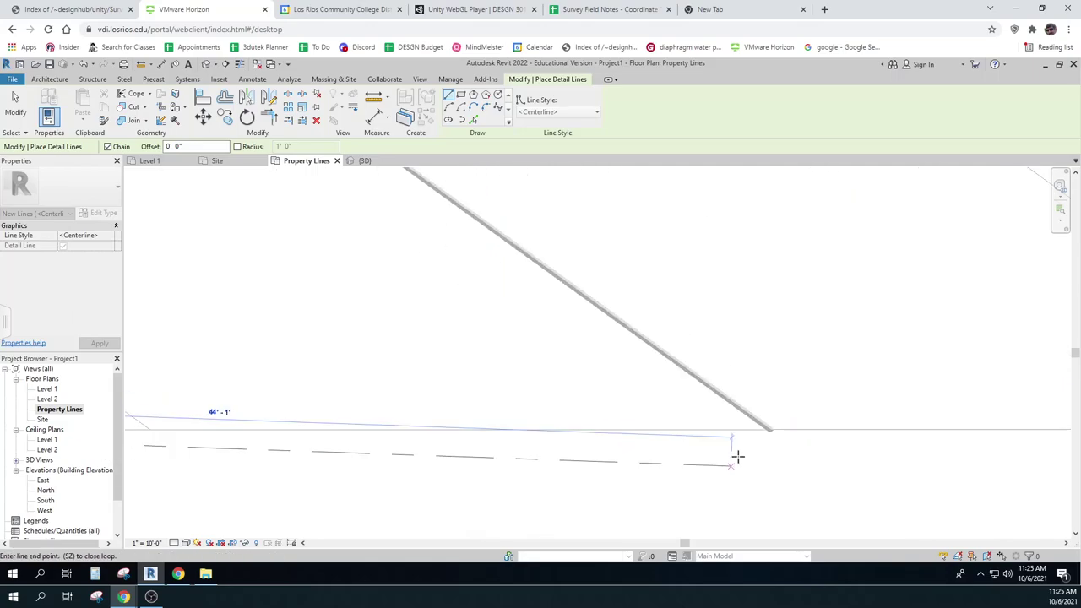
scroll(768, 449, down, 2)
scroll(992, 464, down, 2)
middle_drag(767, 474, 377, 492)
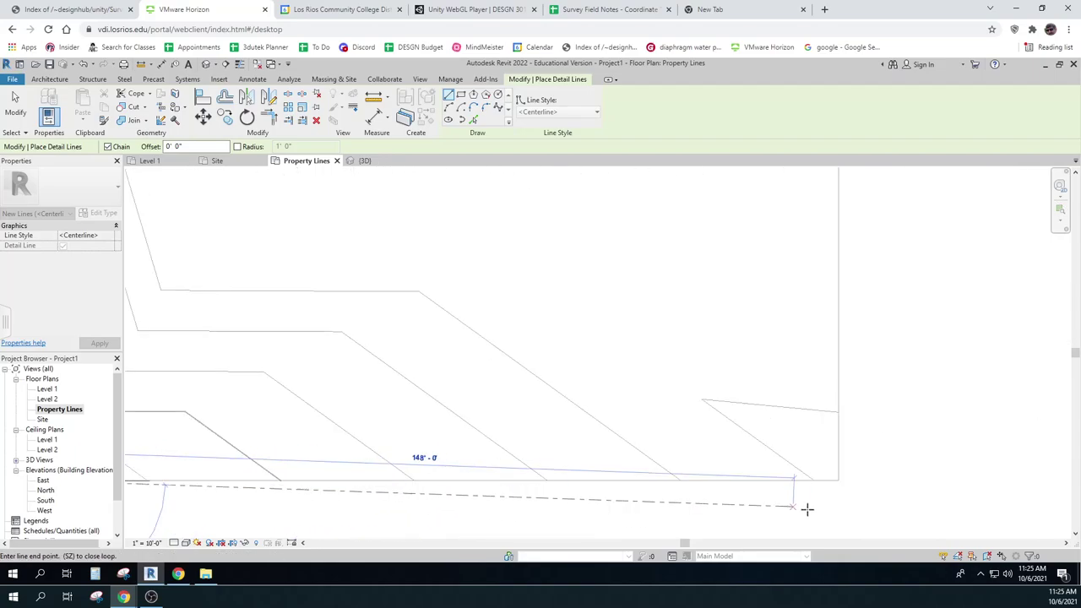
scroll(845, 487, up, 4)
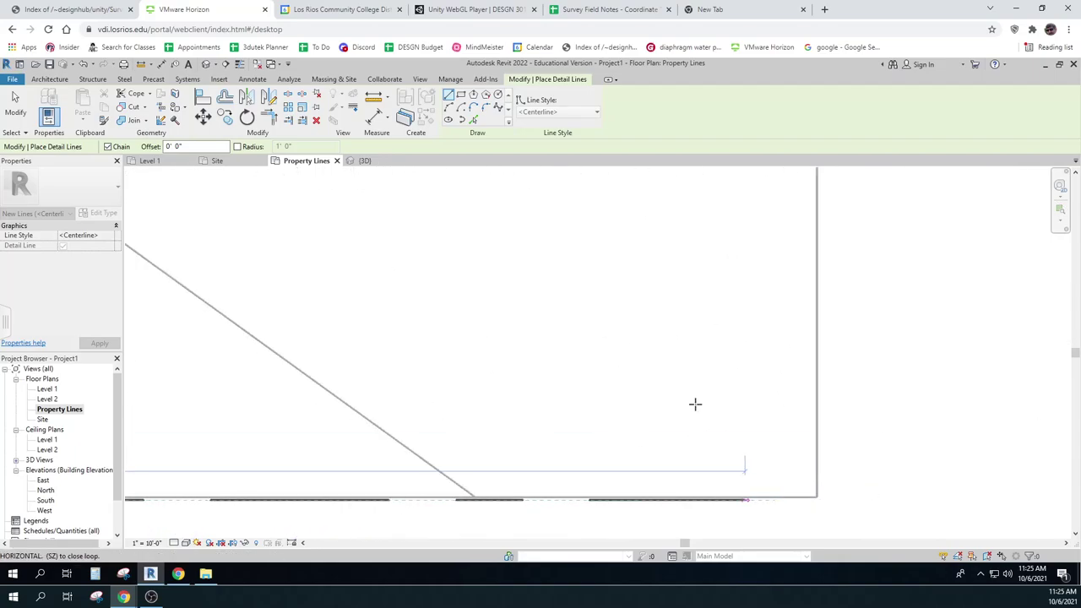
click(816, 497)
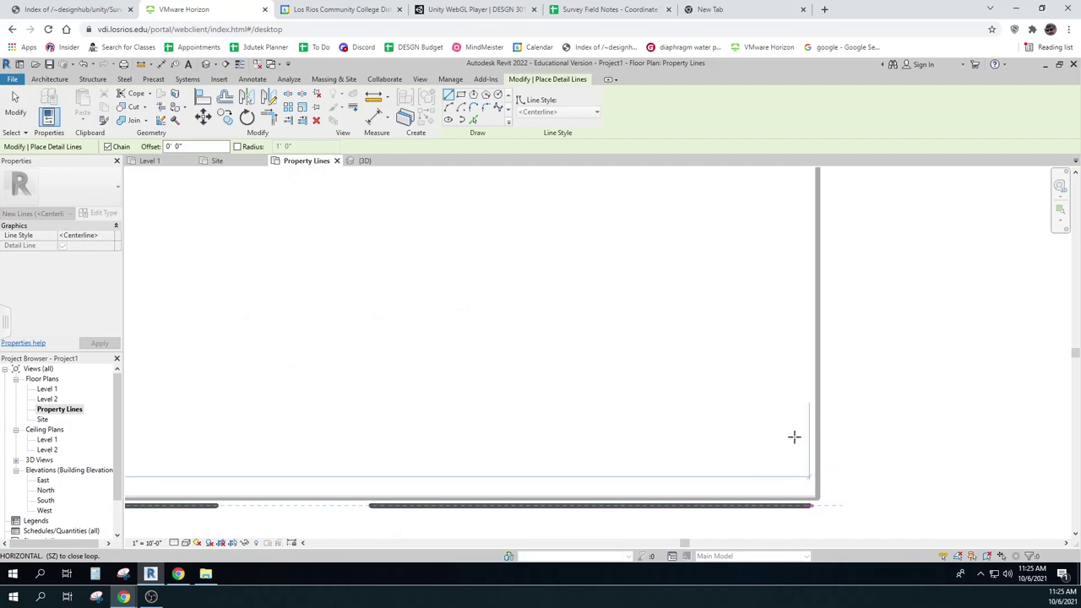
click(812, 495)
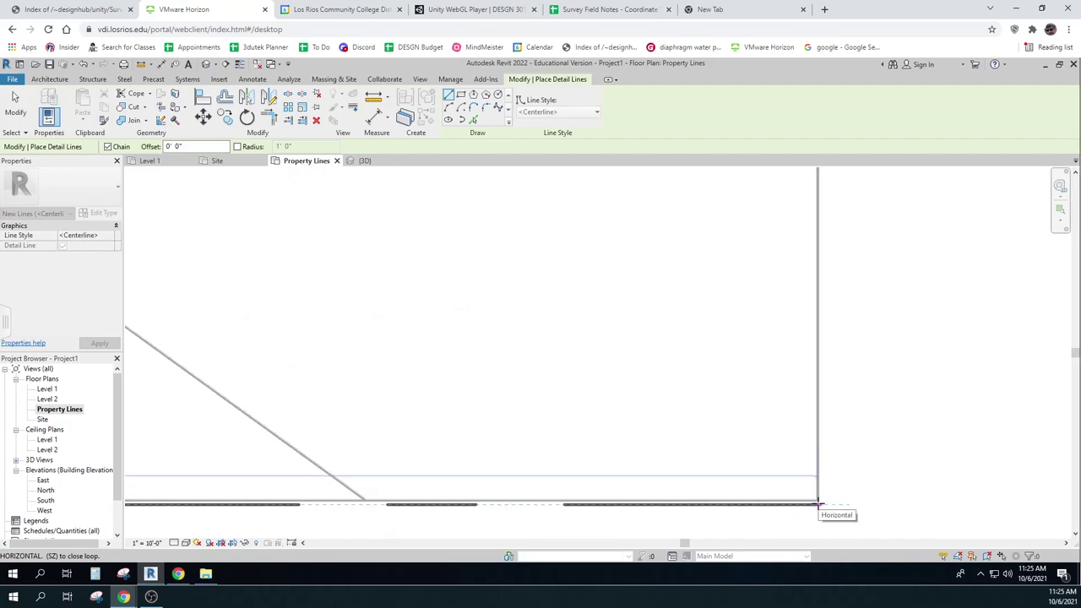
click(818, 504)
right_click(820, 518)
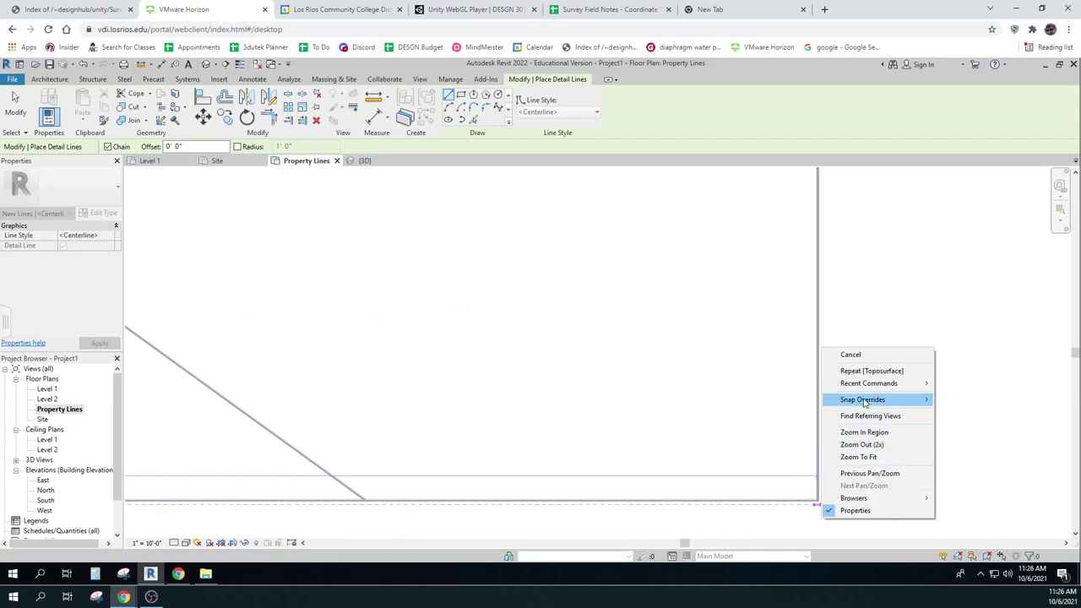
mouse_move(870, 400)
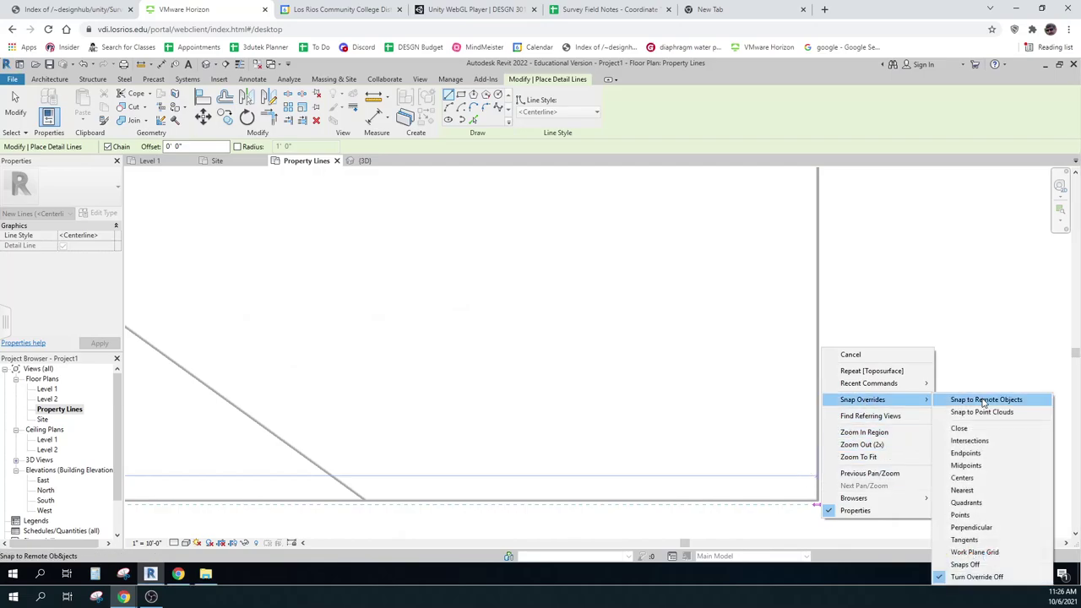
click(969, 578)
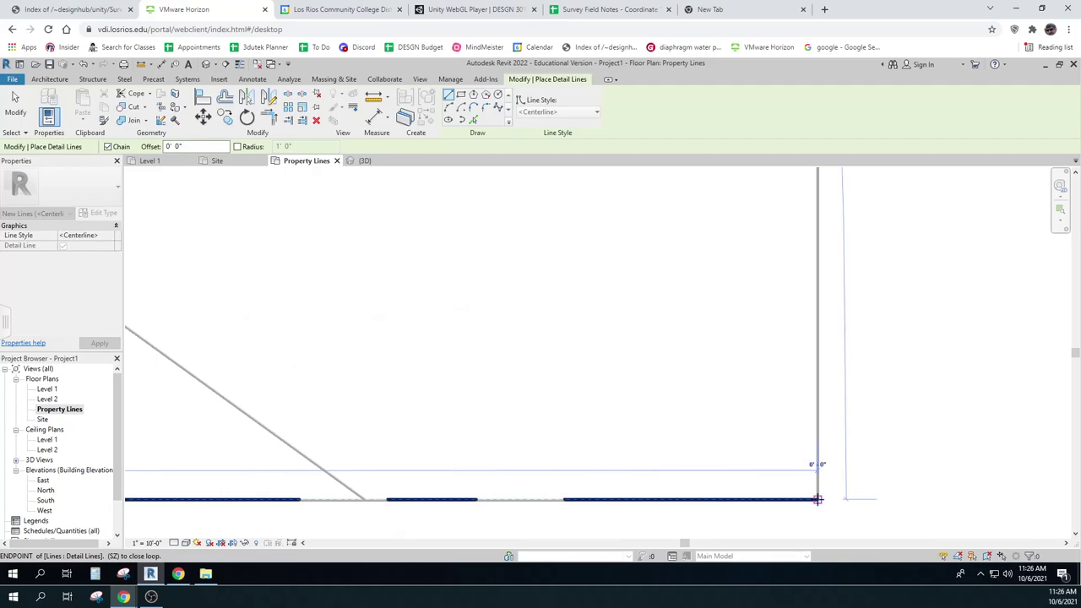
click(818, 500)
Step: Continue the detail line chain up the toposurface's east edge to its northeast corner
scroll(818, 499, down, 3)
middle_drag(874, 350, 799, 271)
scroll(799, 270, up, 4)
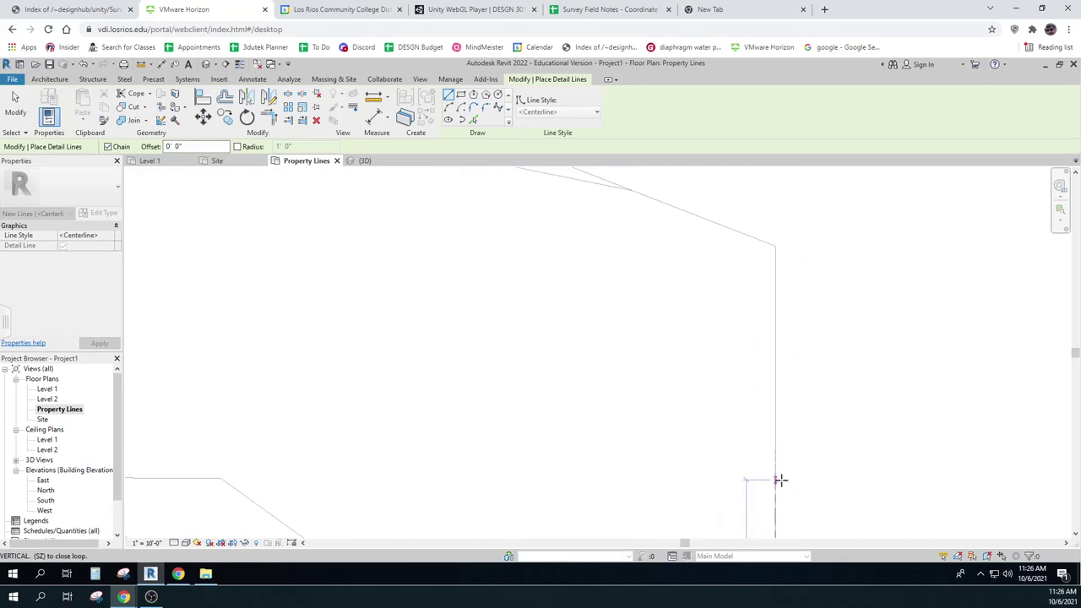
middle_drag(777, 259, 755, 442)
scroll(746, 447, up, 3)
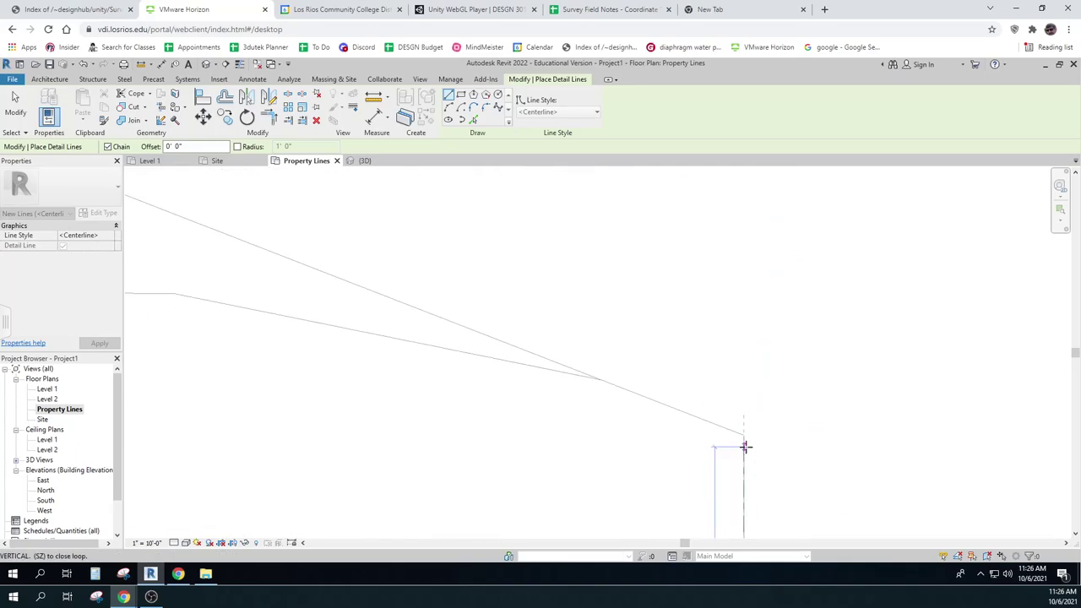
scroll(745, 447, up, 3)
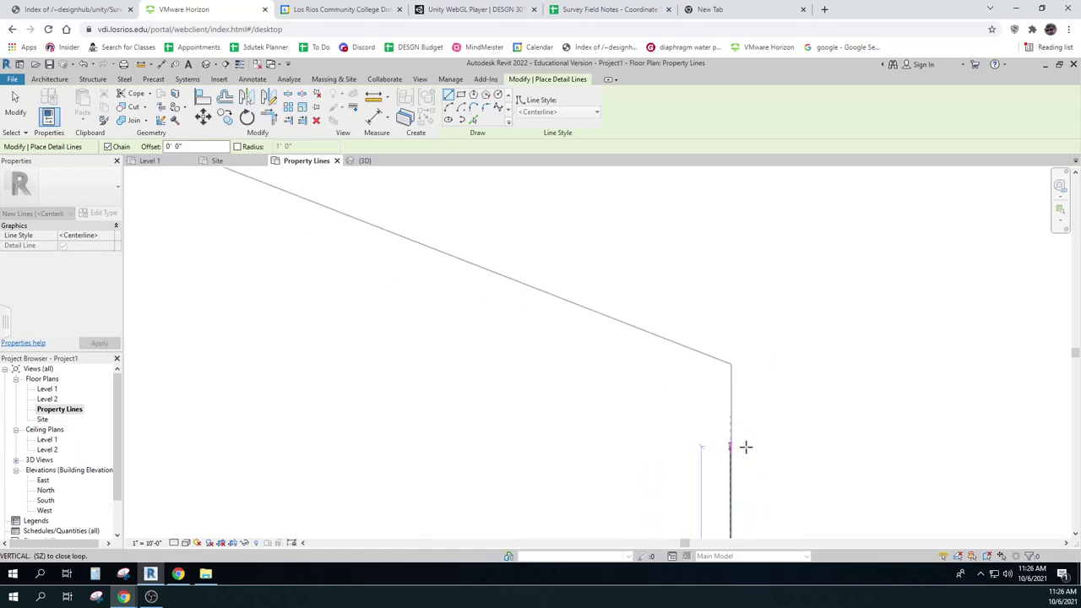
click(731, 364)
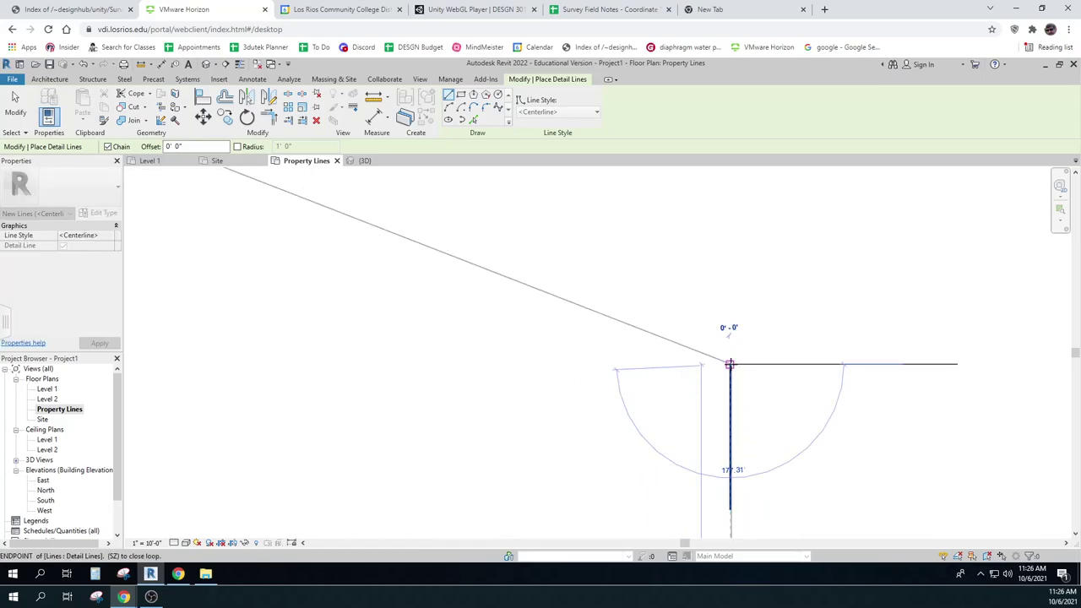
Step: Close the boundary with a detail line along the sloping northeast edge back to the north bend, and end the command
middle_drag(616, 343, 924, 510)
scroll(414, 334, up, 3)
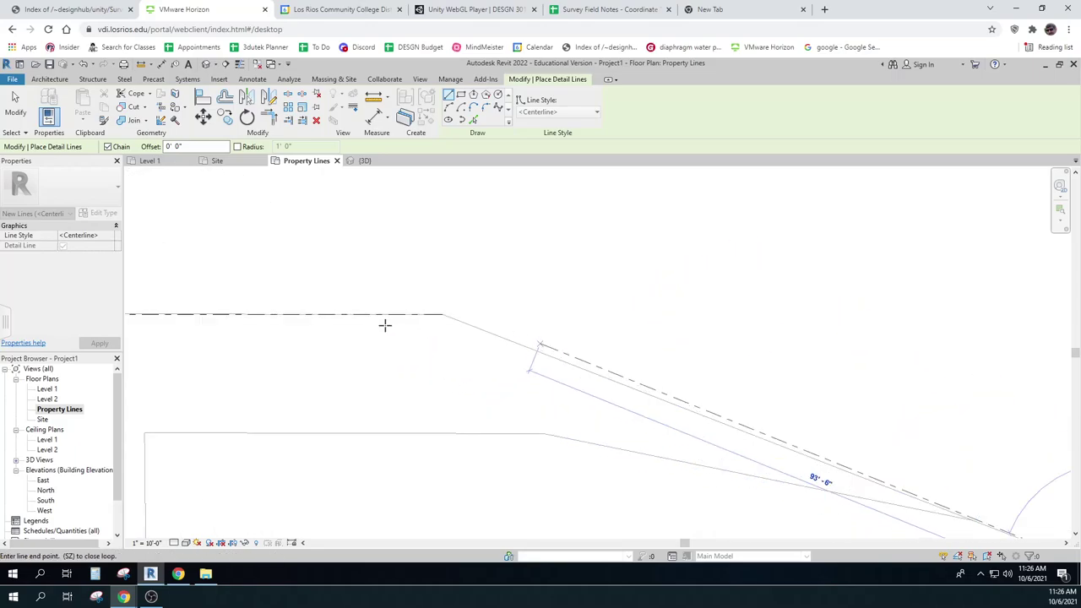
click(419, 306)
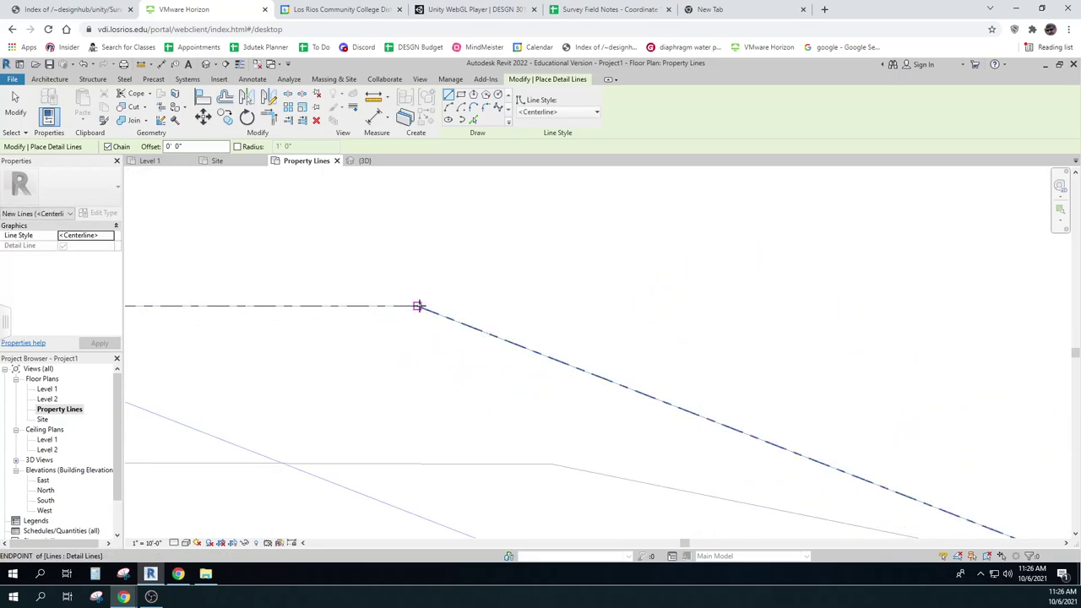
key(Escape)
key(Escape)
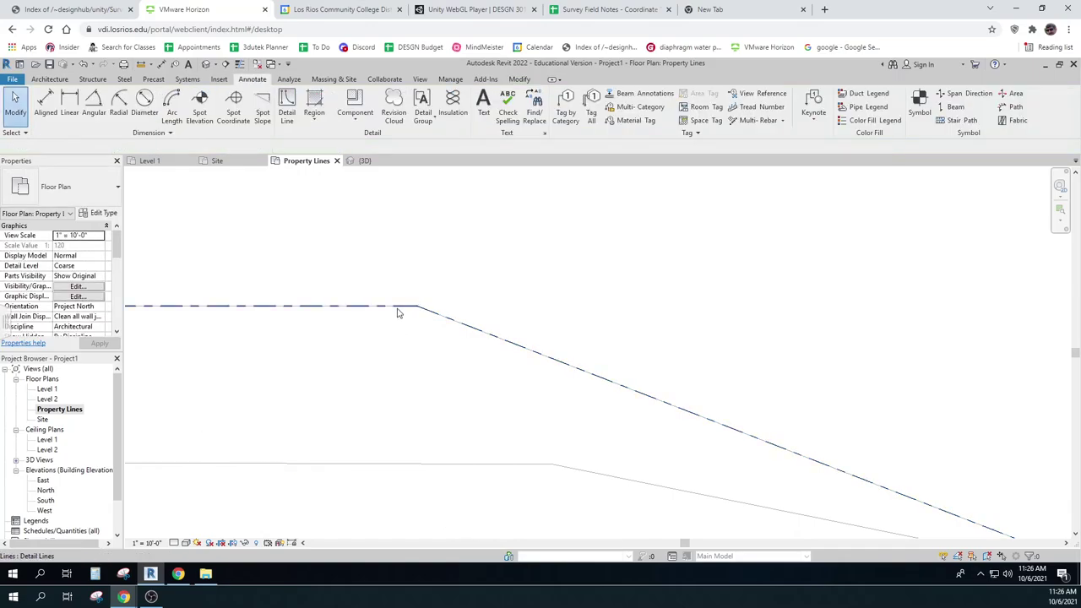
Step: Override the detail lines' graphics by category in the Property Lines plan, with projection line color RGB 075-075-075
click(420, 318)
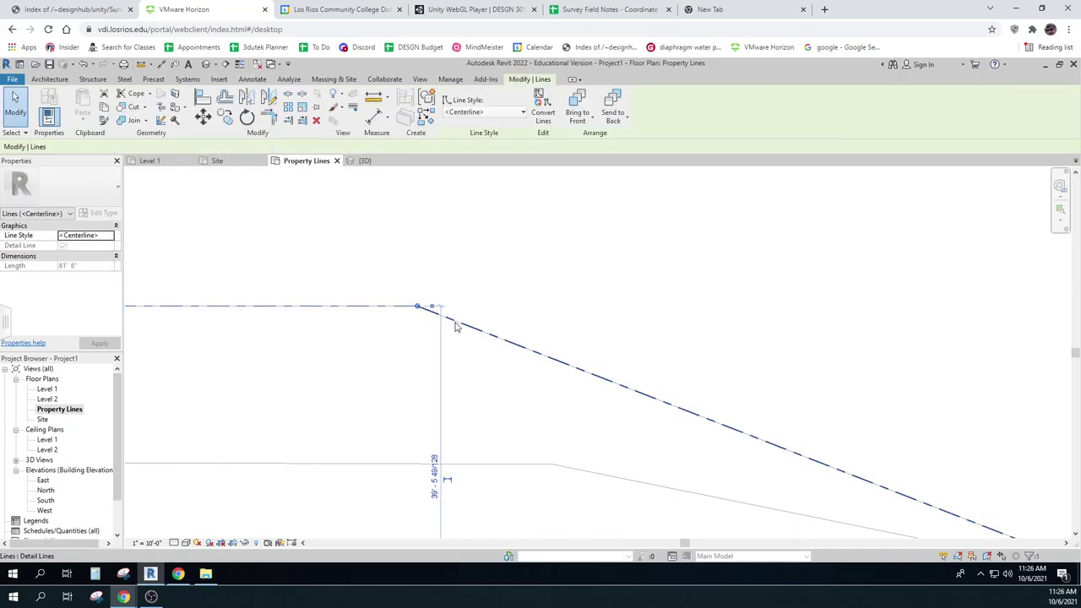
right_click(455, 327)
mouse_move(511, 379)
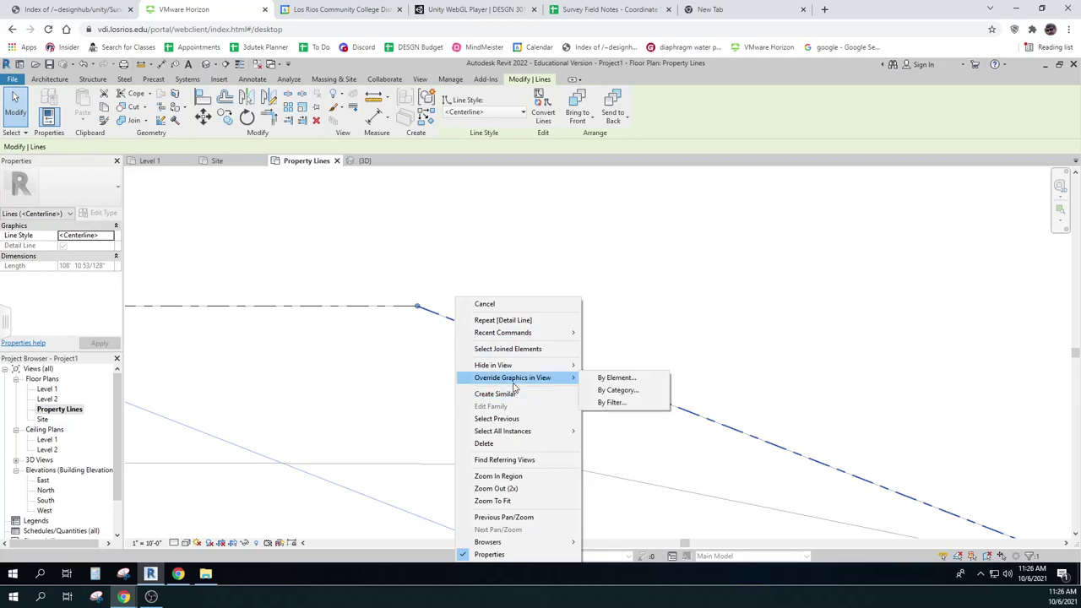
click(615, 399)
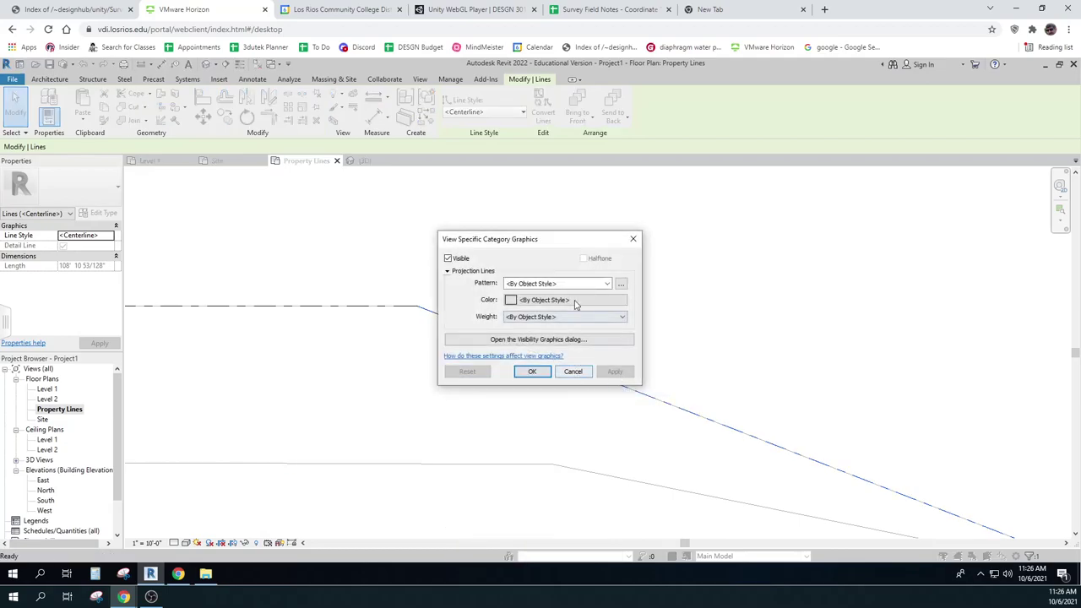
click(511, 301)
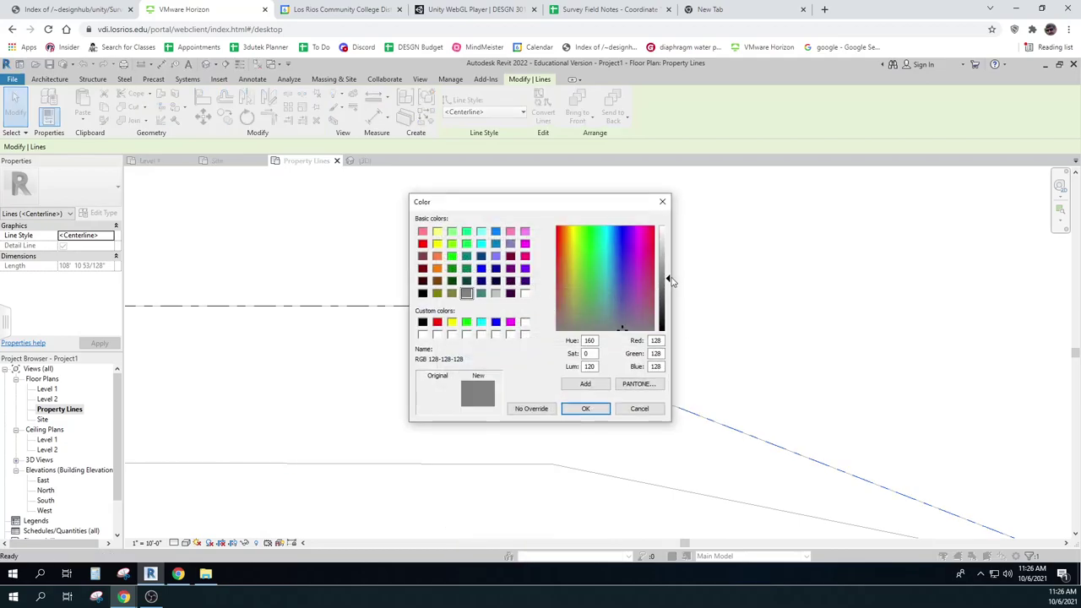
drag(668, 281, 668, 301)
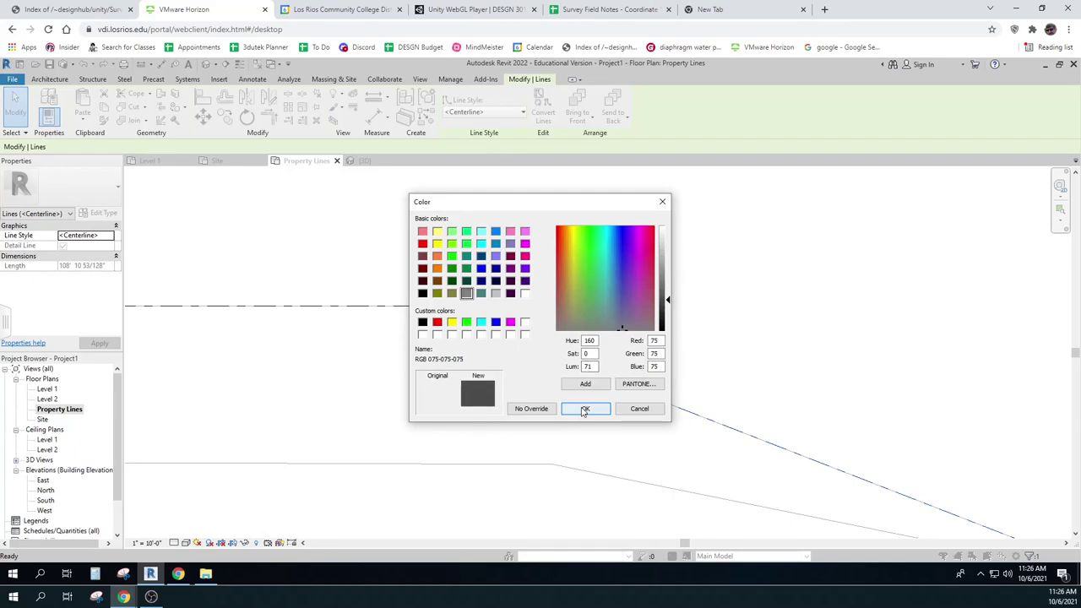
click(584, 409)
Step: Try a projection line weight of 9 in the lines' category override
click(549, 319)
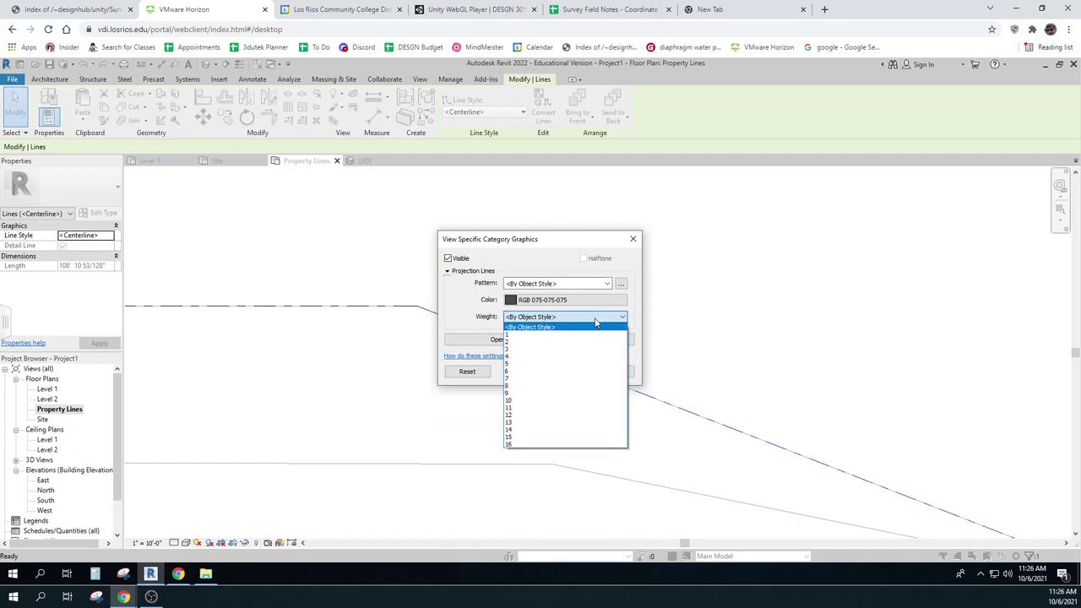
click(522, 393)
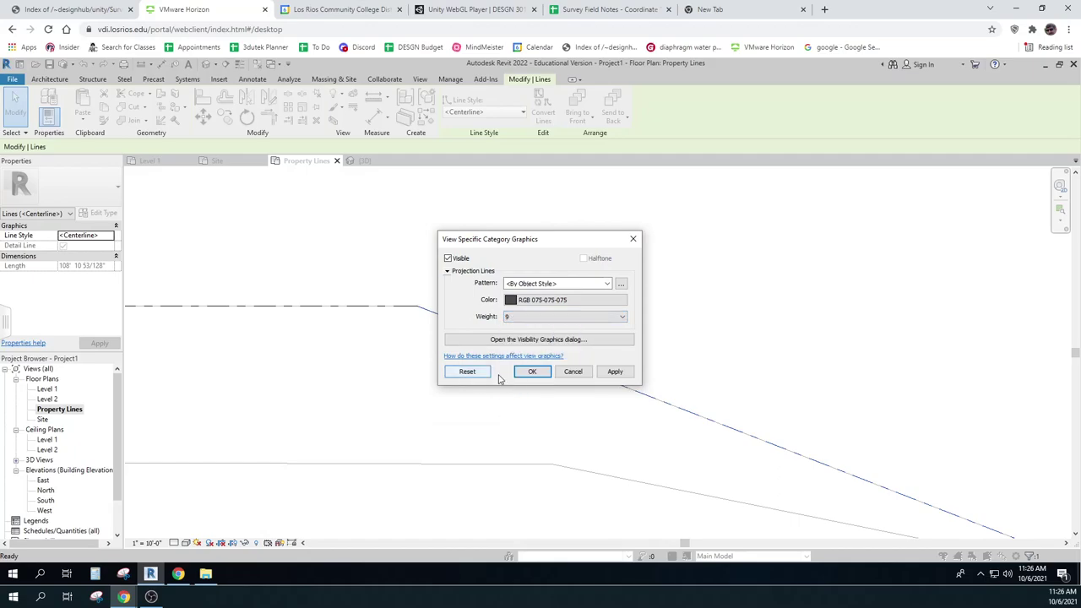
click(617, 374)
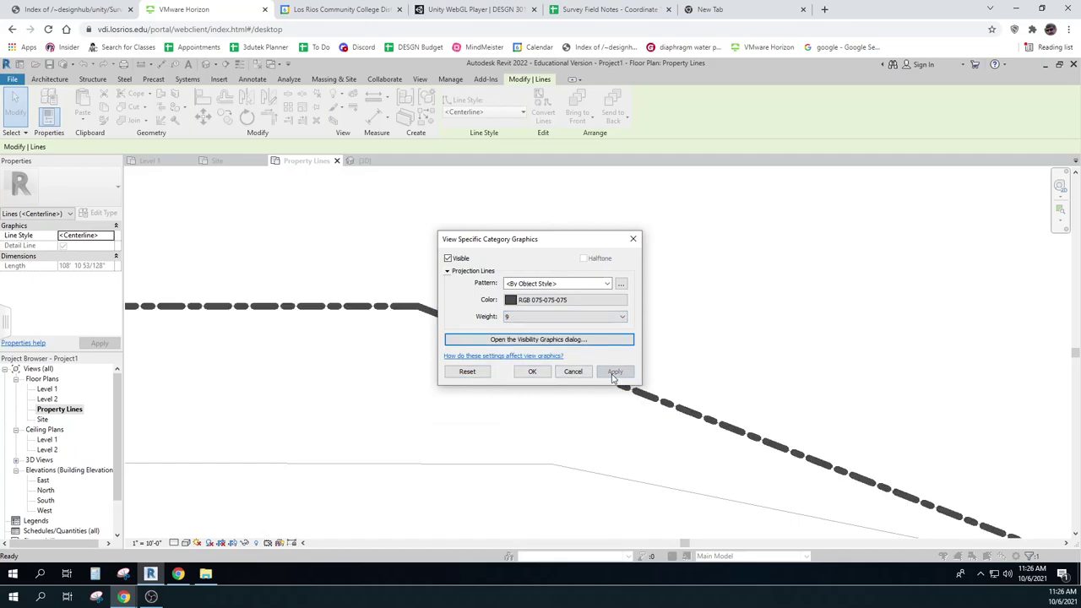
Step: Set the projection line weight to 7 in the lines' category override, accept it, and deselect the line
click(570, 318)
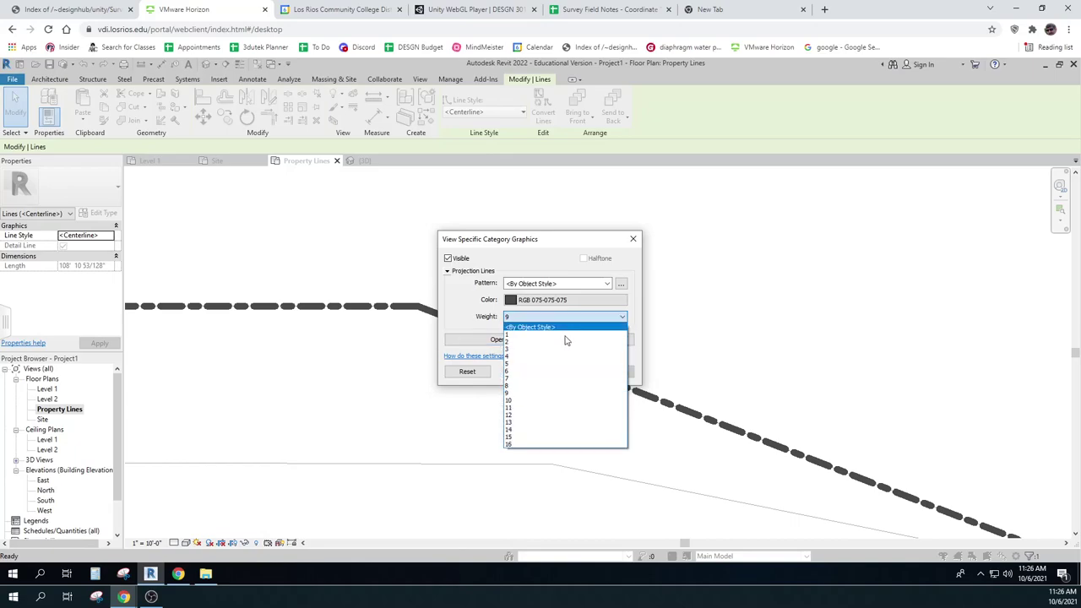
click(539, 379)
click(617, 372)
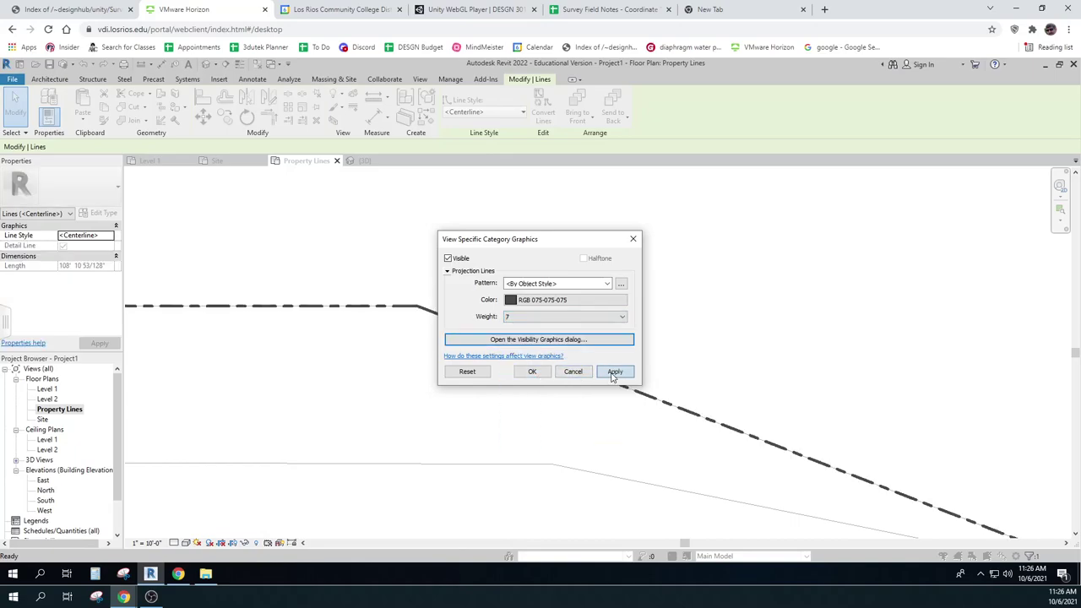
click(533, 371)
scroll(531, 403, down, 5)
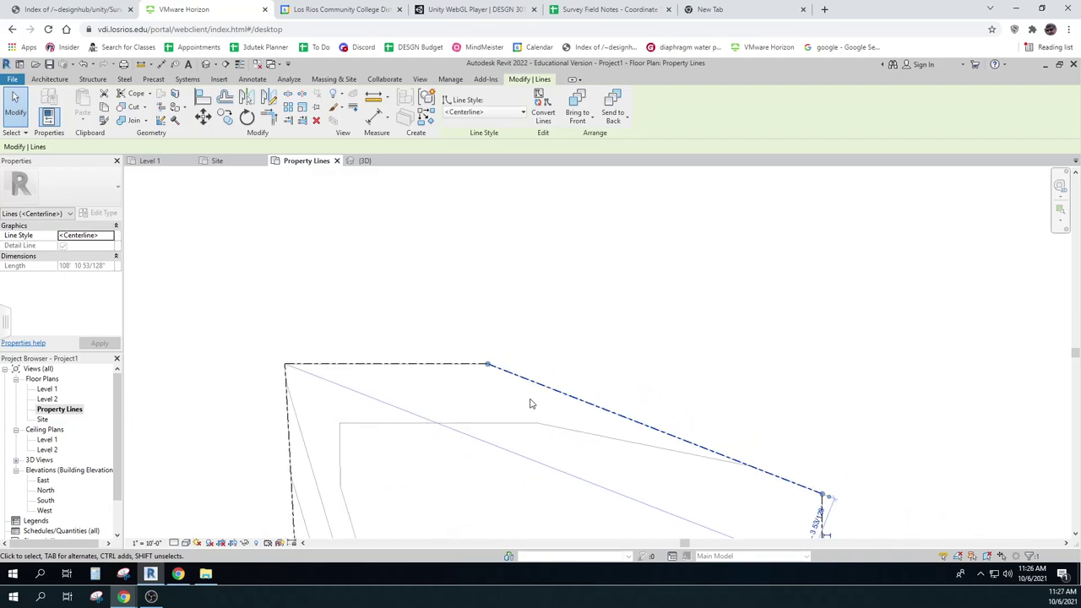
click(799, 297)
Step: Select the toposurface and hide it in the Property Lines plan
scroll(831, 387, down, 2)
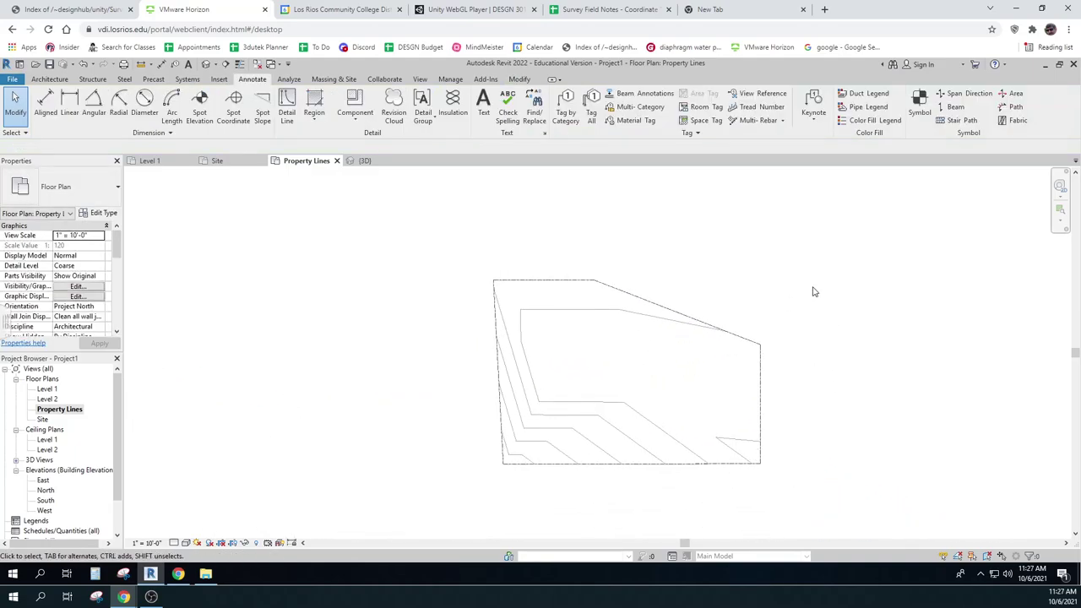
click(589, 314)
right_click(589, 314)
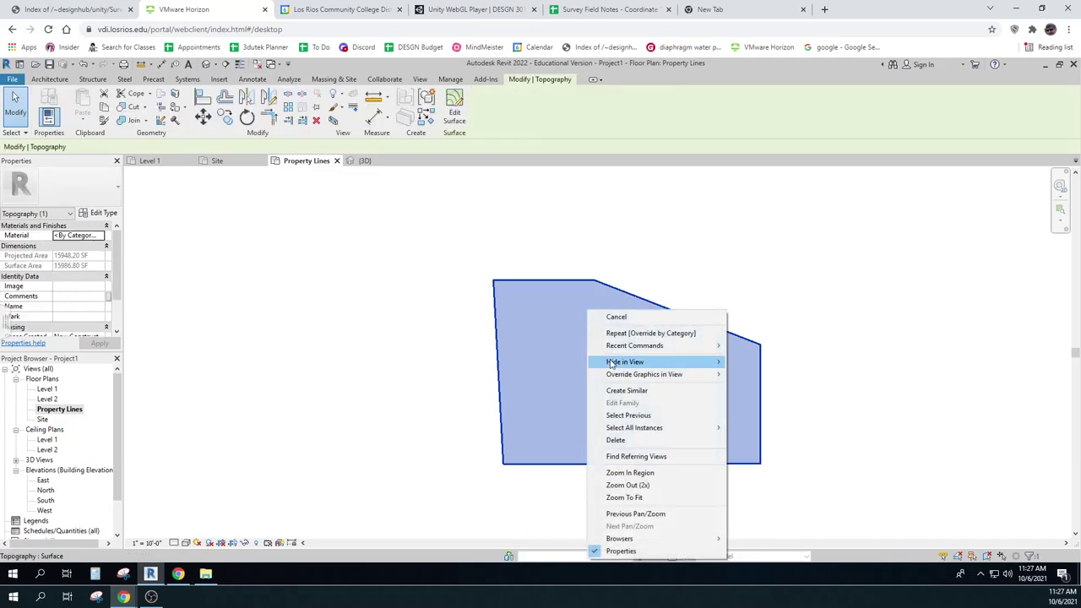
mouse_move(659, 362)
click(756, 362)
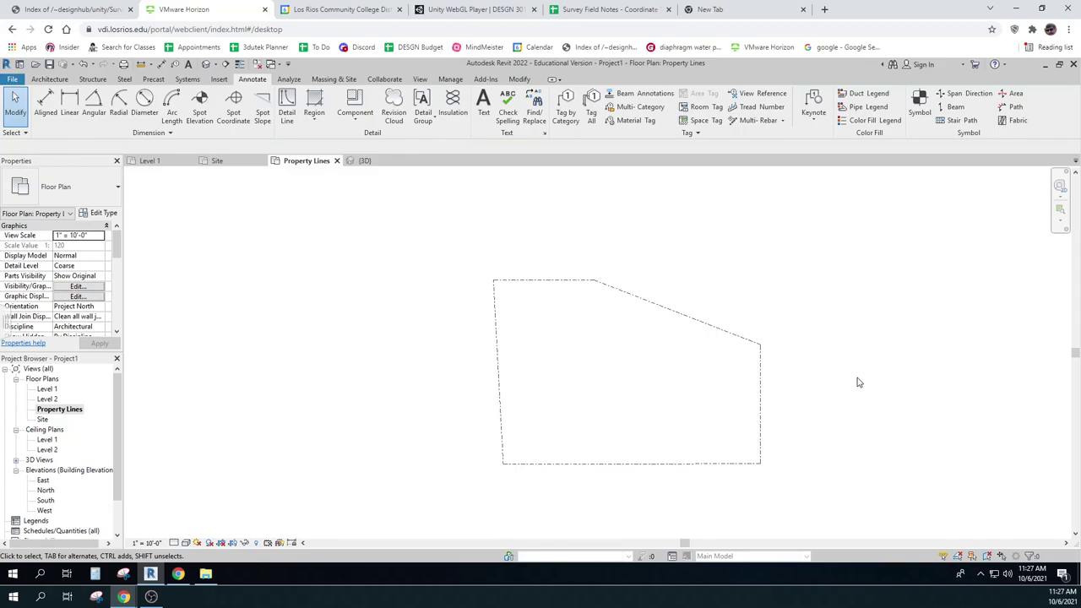
Step: Show the crop region of the Property Lines plan
scroll(857, 406, up, 1)
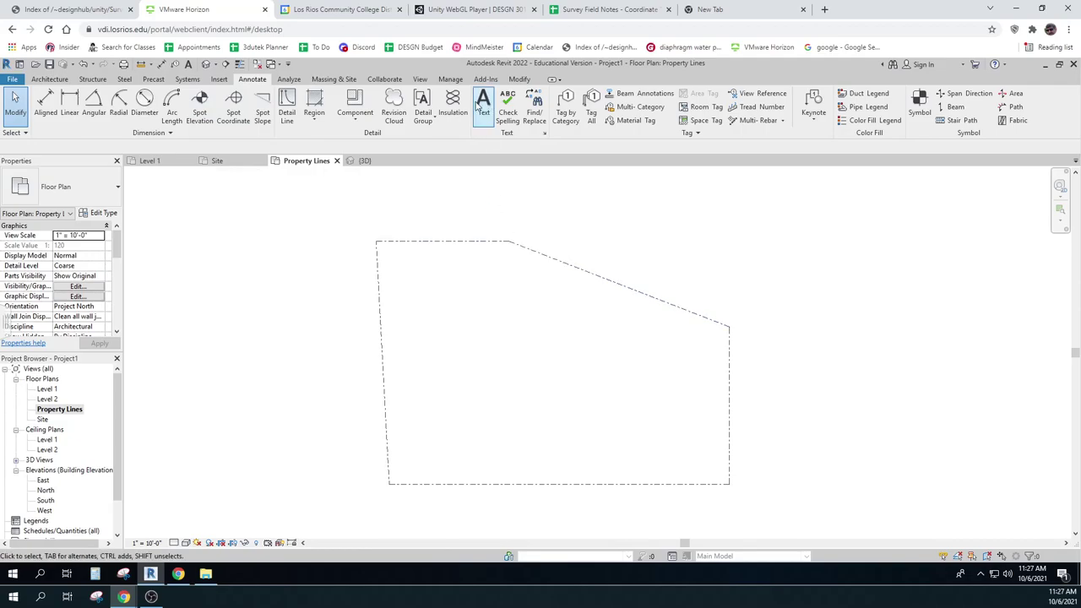
click(485, 101)
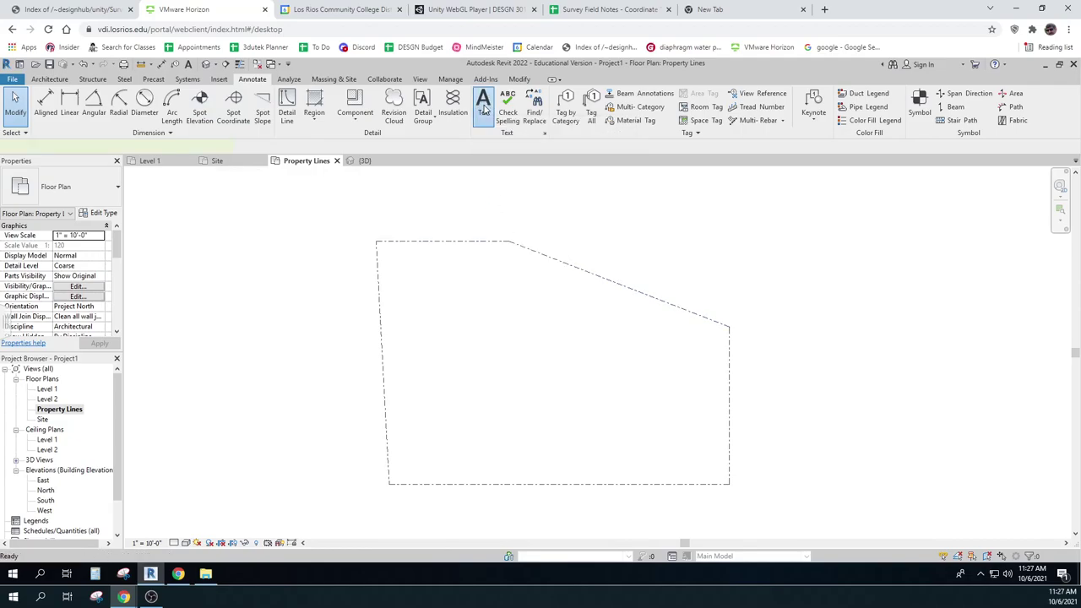
key(Escape)
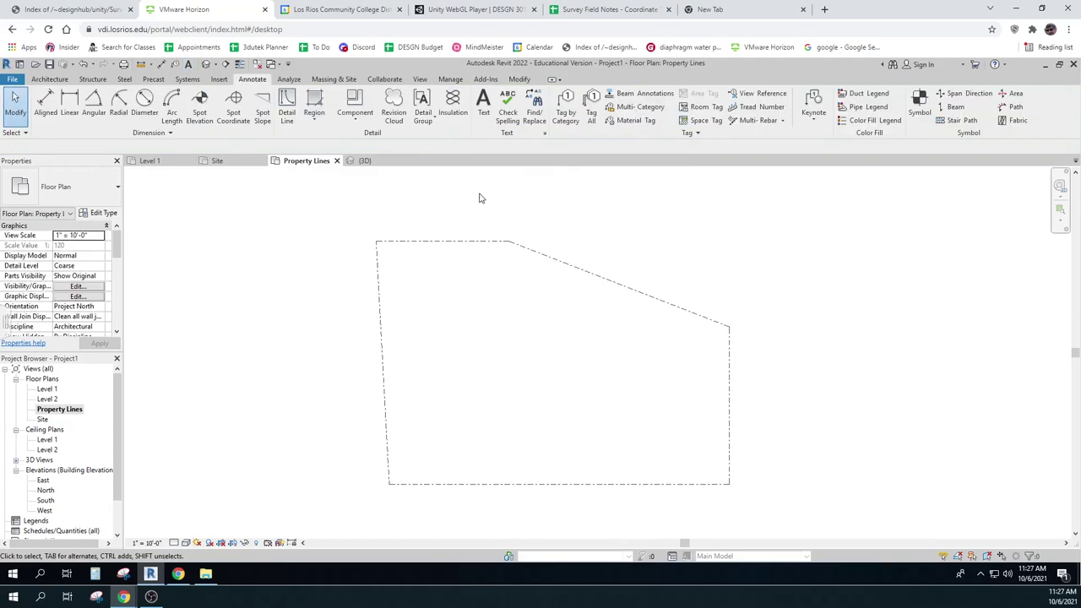
click(236, 544)
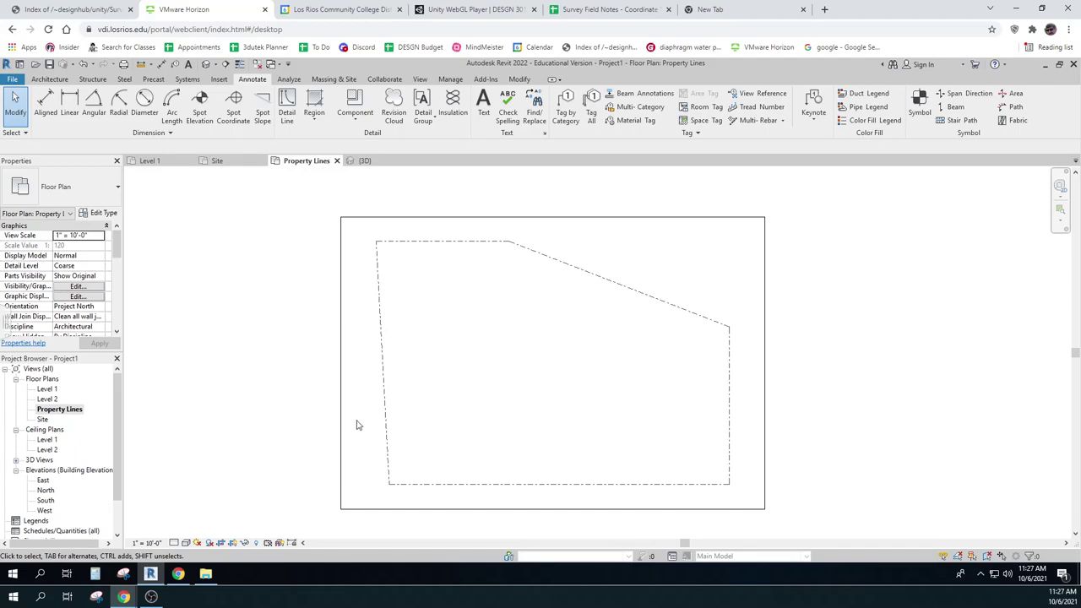
Step: Reveal the hidden elements and unhide the toposurface in the Property Lines plan
click(253, 544)
click(529, 408)
right_click(530, 409)
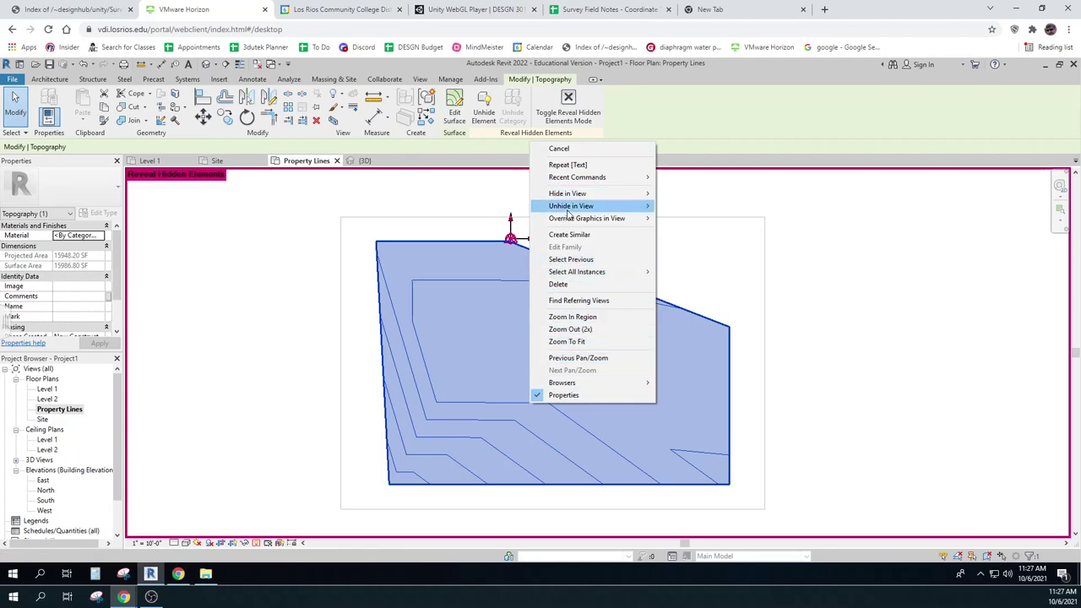
mouse_move(574, 206)
click(686, 206)
click(815, 317)
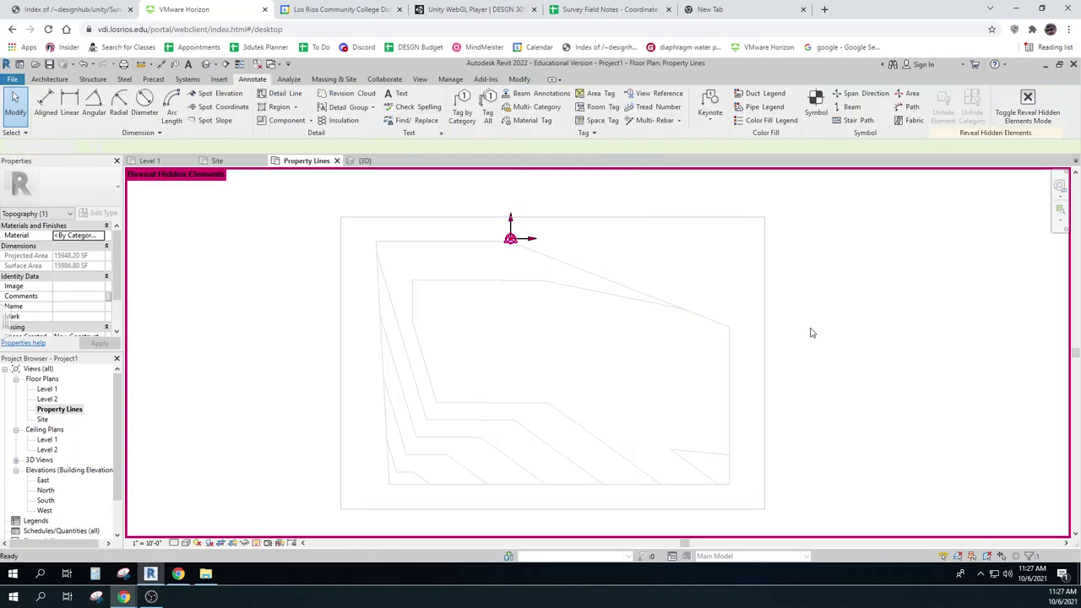
Step: Exit the Reveal Hidden Elements mode and hide the crop region of the Property Lines plan
click(262, 543)
scroll(275, 477, down, 1)
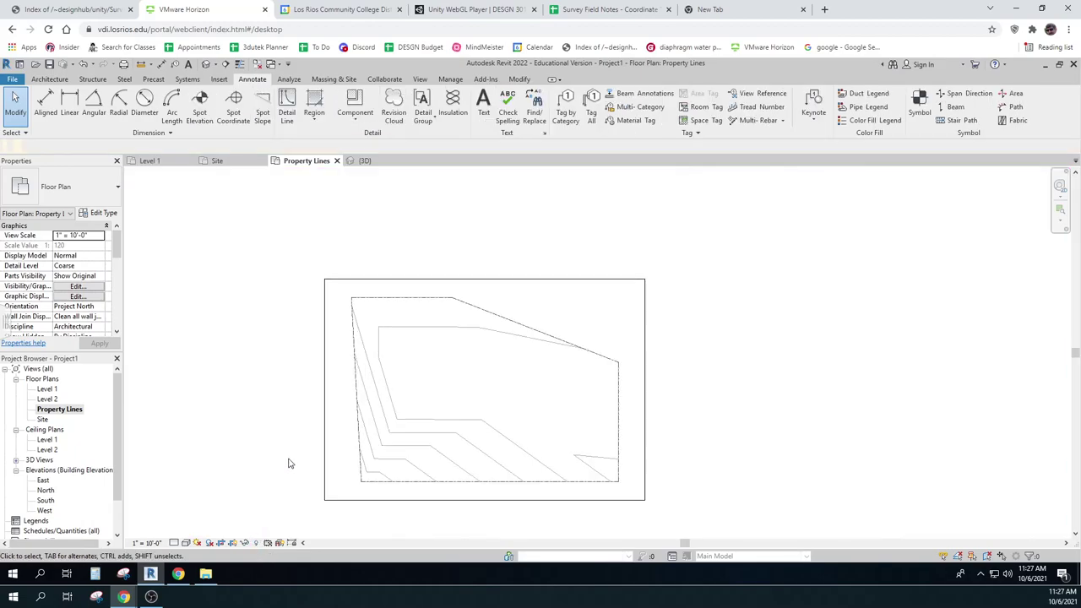
click(230, 544)
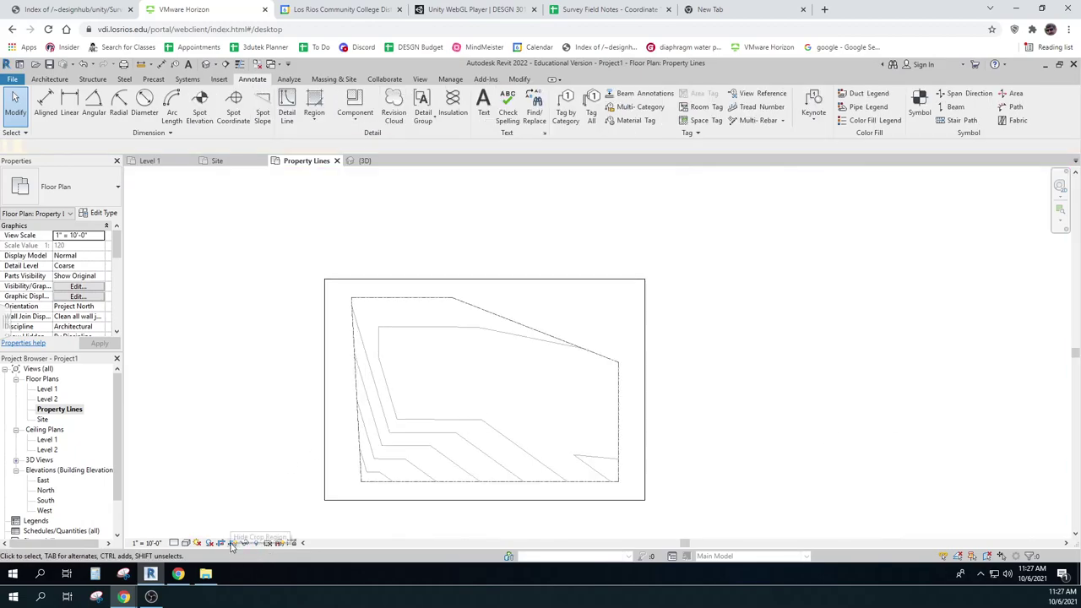
Step: Place a spot elevation with a leader at the property boundary's upper-left corner, setting its target outside the lot, level with the corner
scroll(336, 304, up, 5)
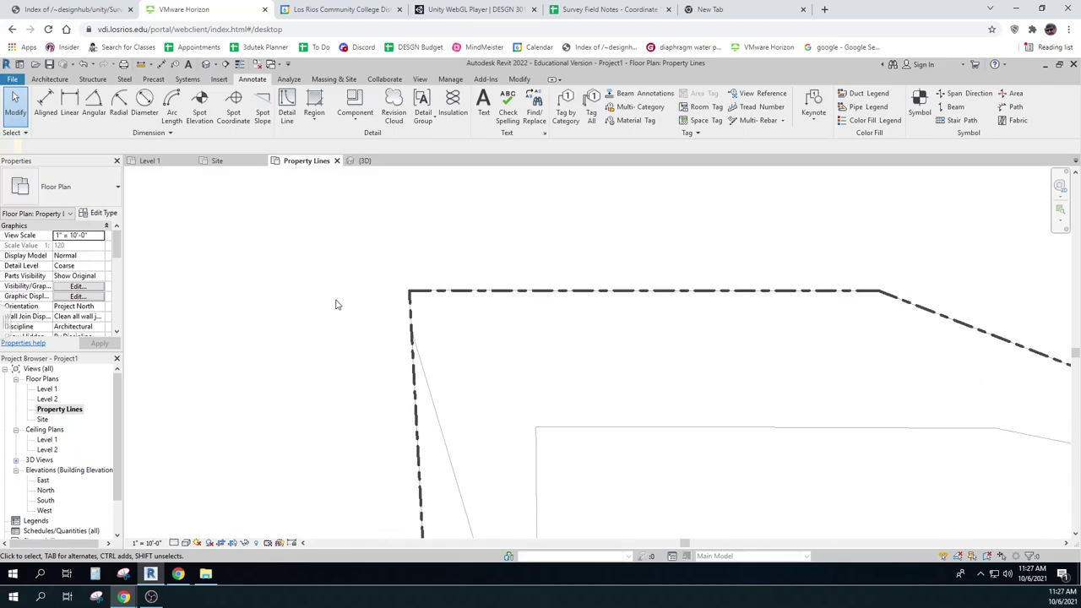
click(201, 109)
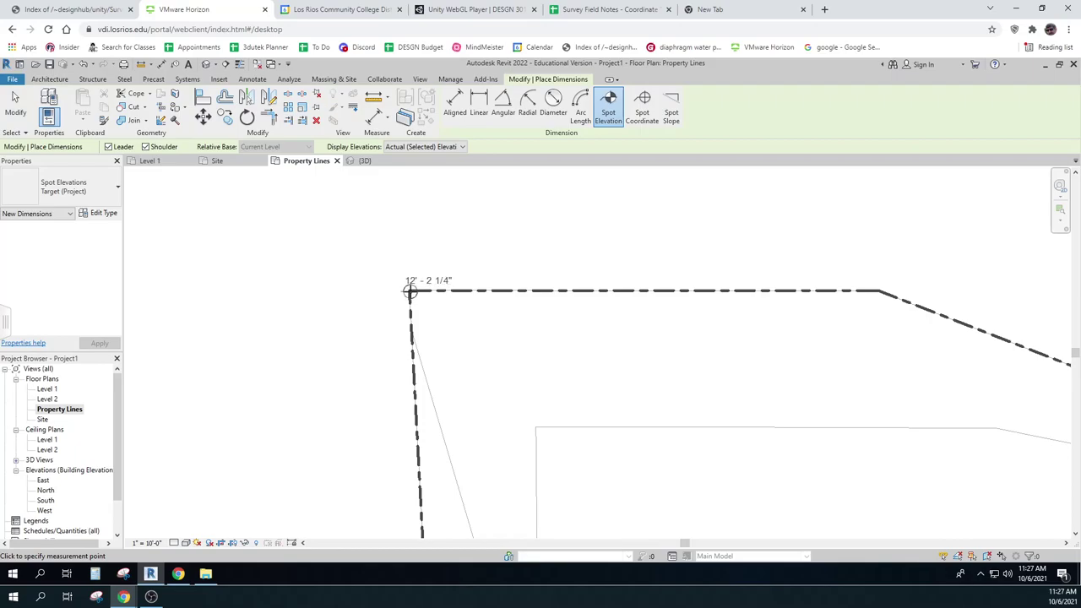
scroll(410, 292, up, 5)
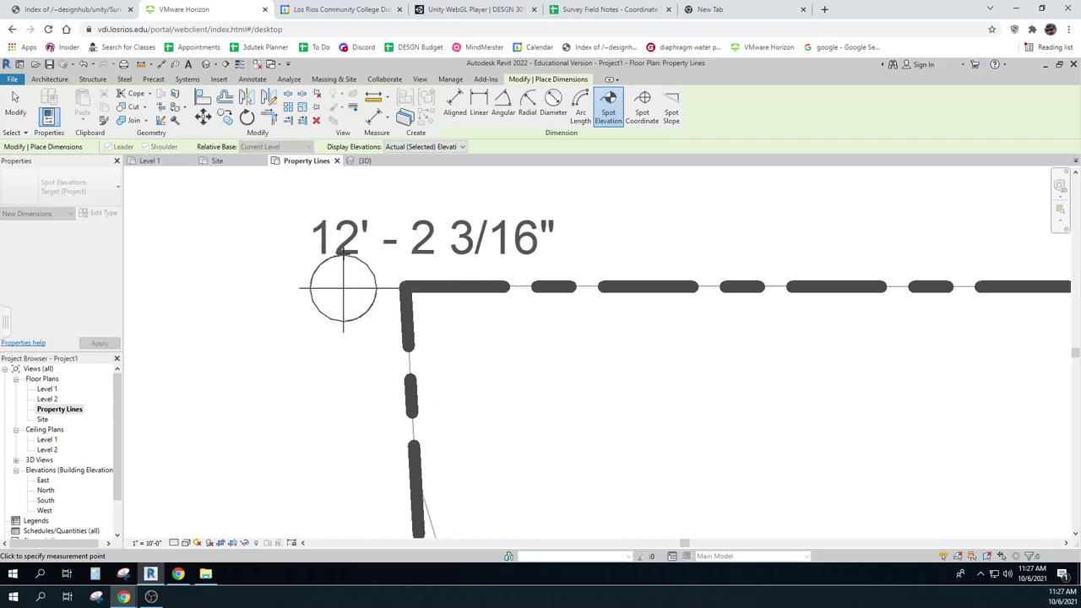
scroll(347, 264, down, 5)
scroll(342, 253, down, 1)
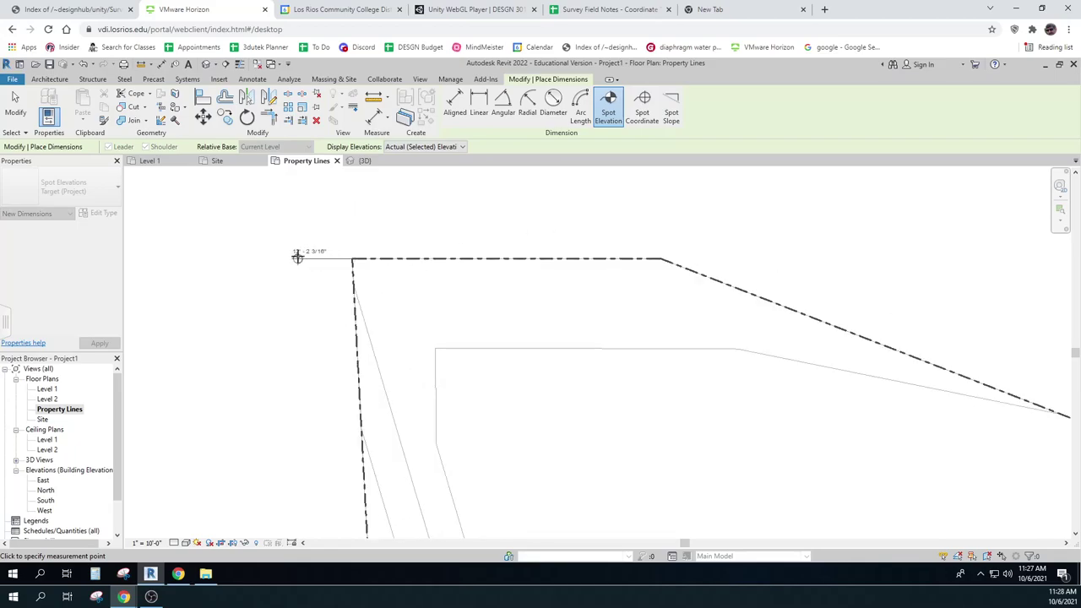
click(304, 256)
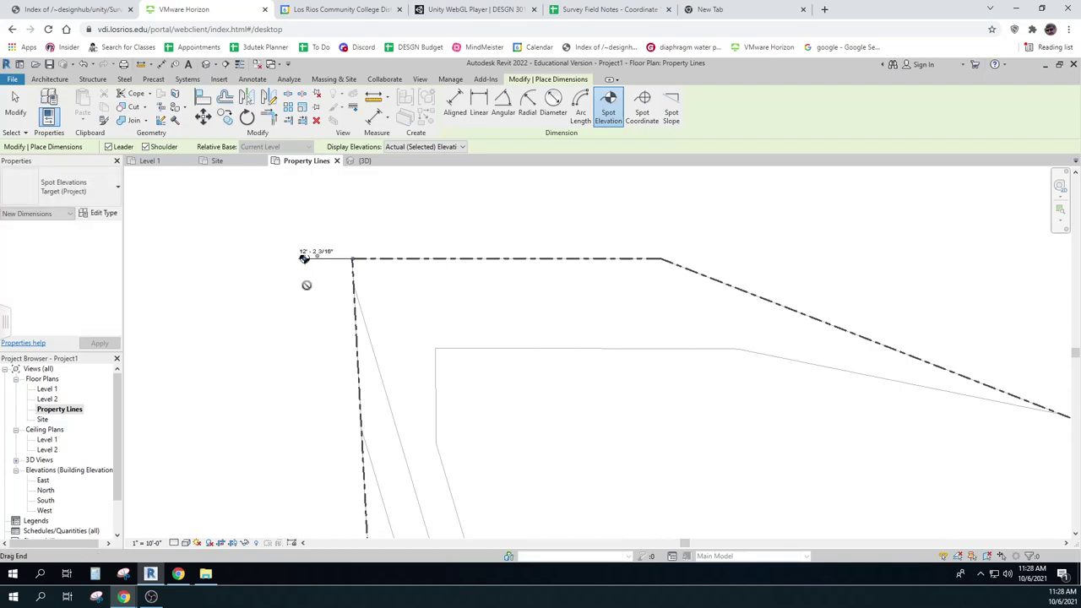
middle_drag(306, 341, 338, 169)
scroll(309, 390, down, 4)
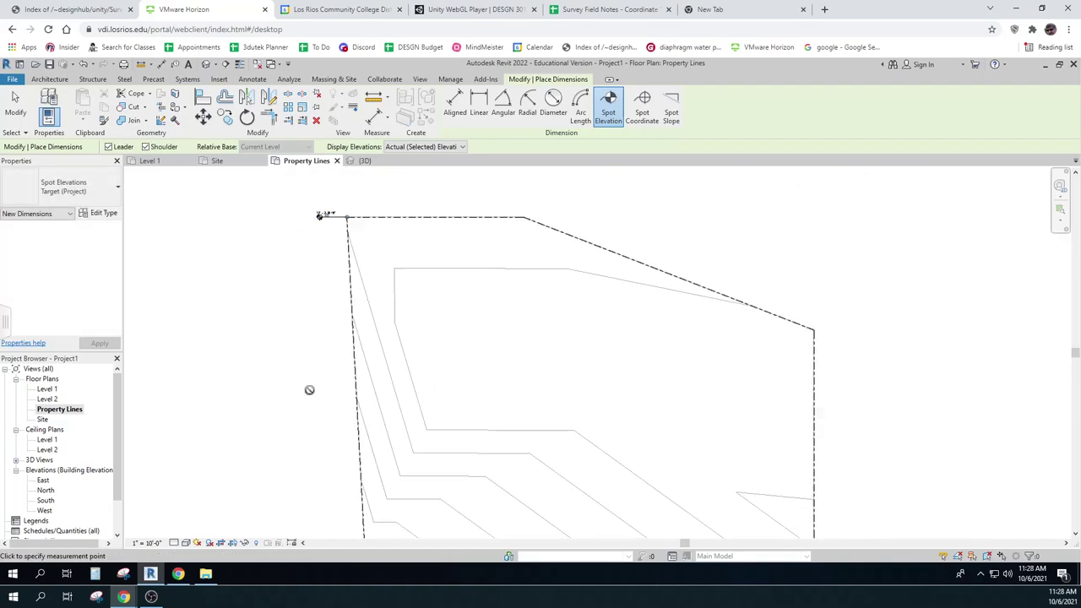
key(Escape)
Step: Place a spot elevation at the property boundary's lower-left corner, with a horizontal leader extending outside the lot
mouse_move(323, 490)
middle_down()
mouse_move(354, 332)
mouse_move(356, 362)
middle_up()
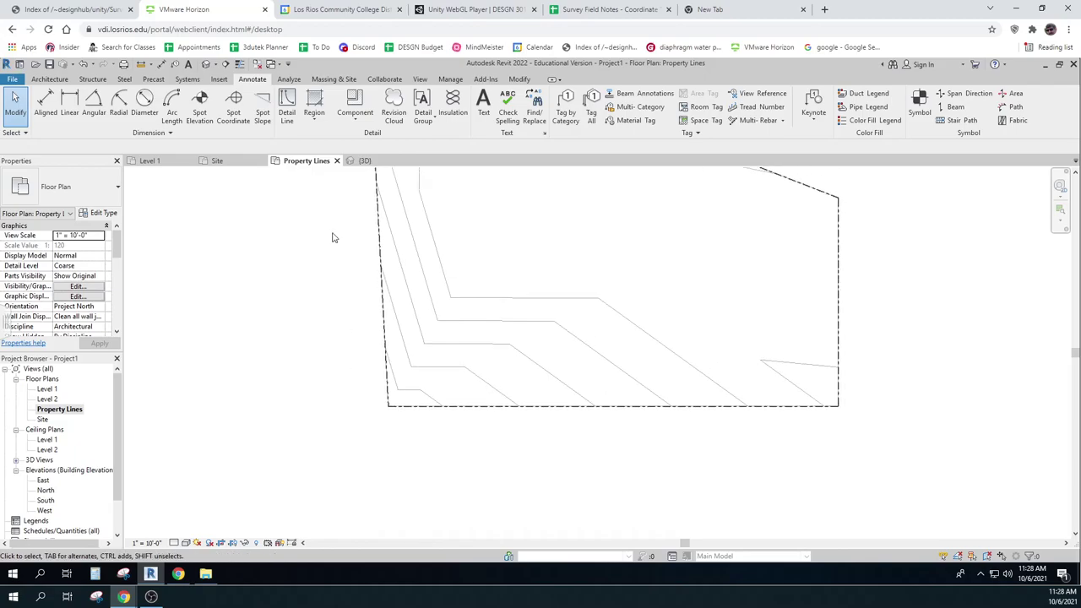
click(199, 108)
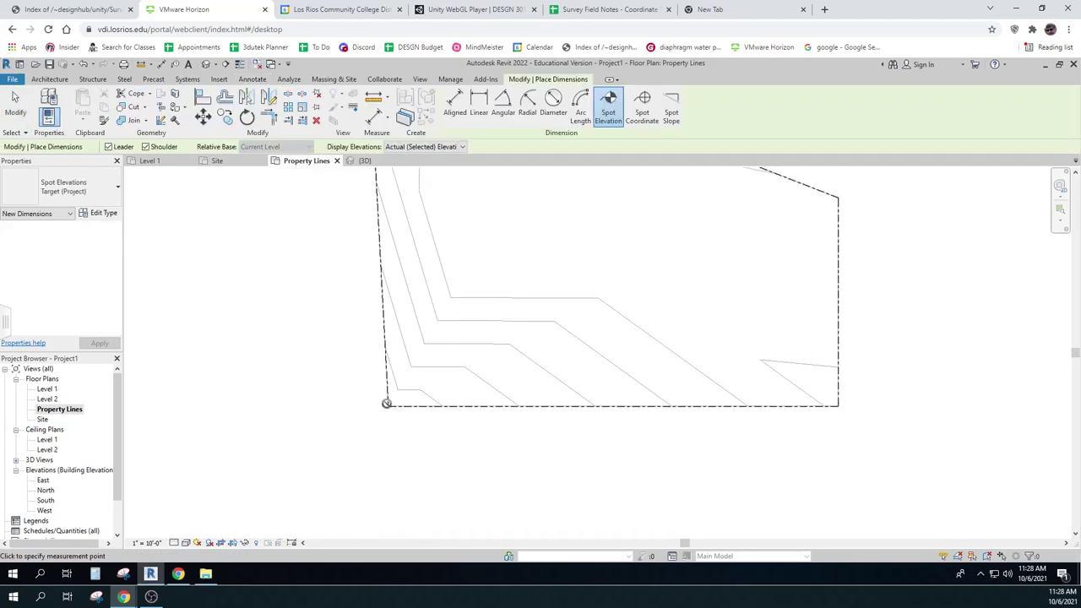
scroll(387, 405, up, 4)
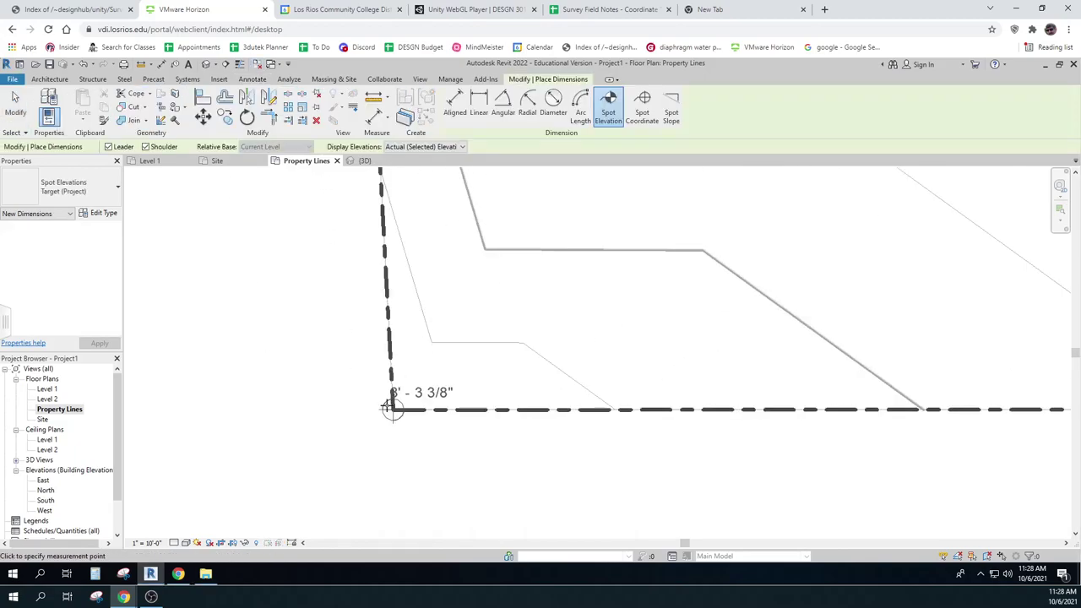
scroll(387, 406, down, 5)
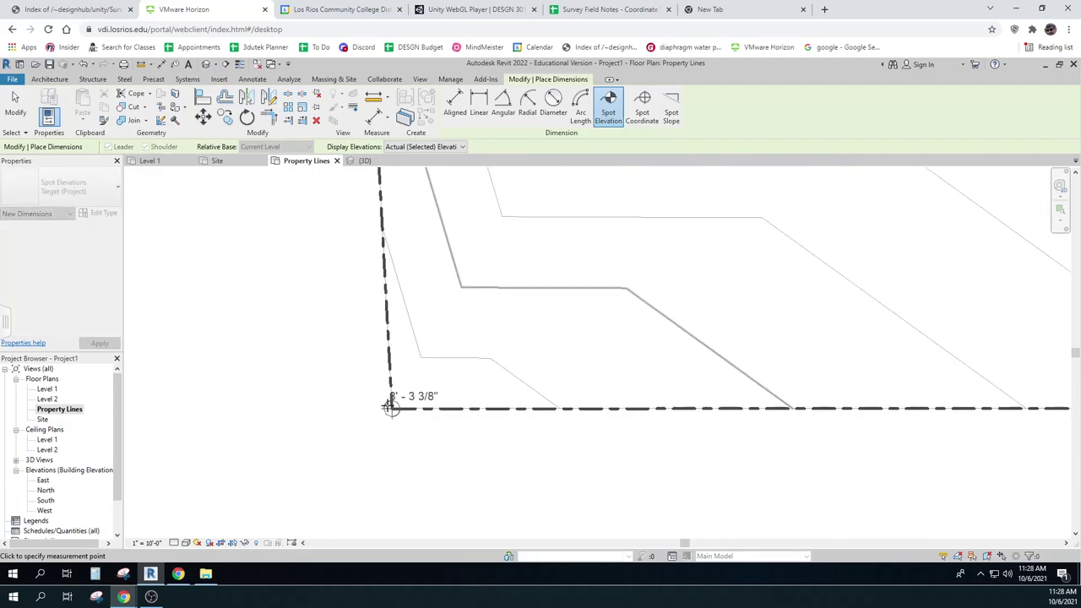
scroll(387, 406, down, 1)
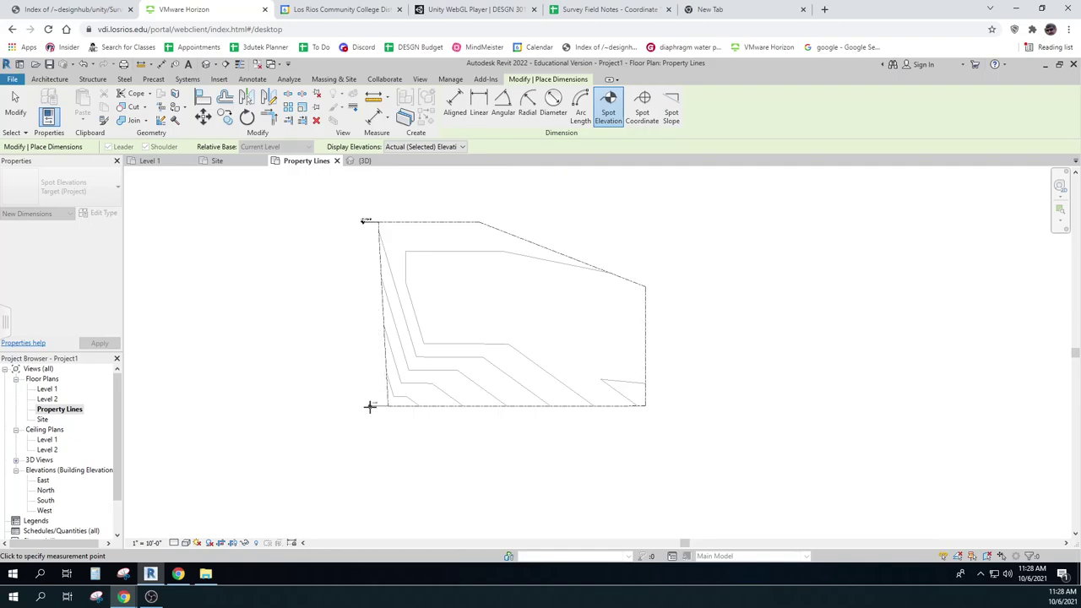
key(Escape)
key(Escape)
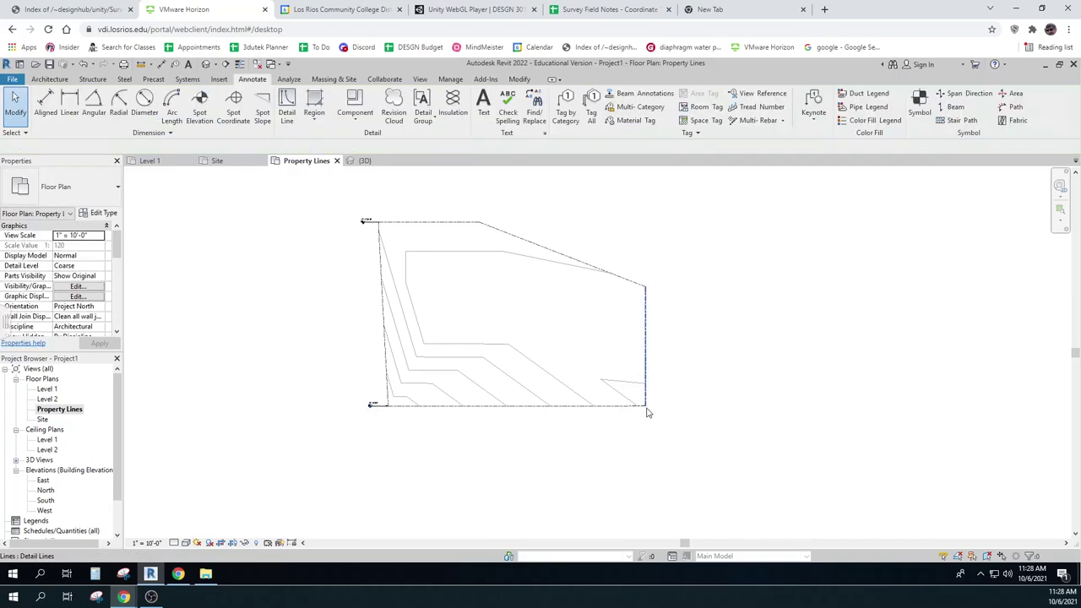
Step: Add a spot elevation at the property boundary's lower-right corner, with its leader running horizontally away from the lot
click(199, 108)
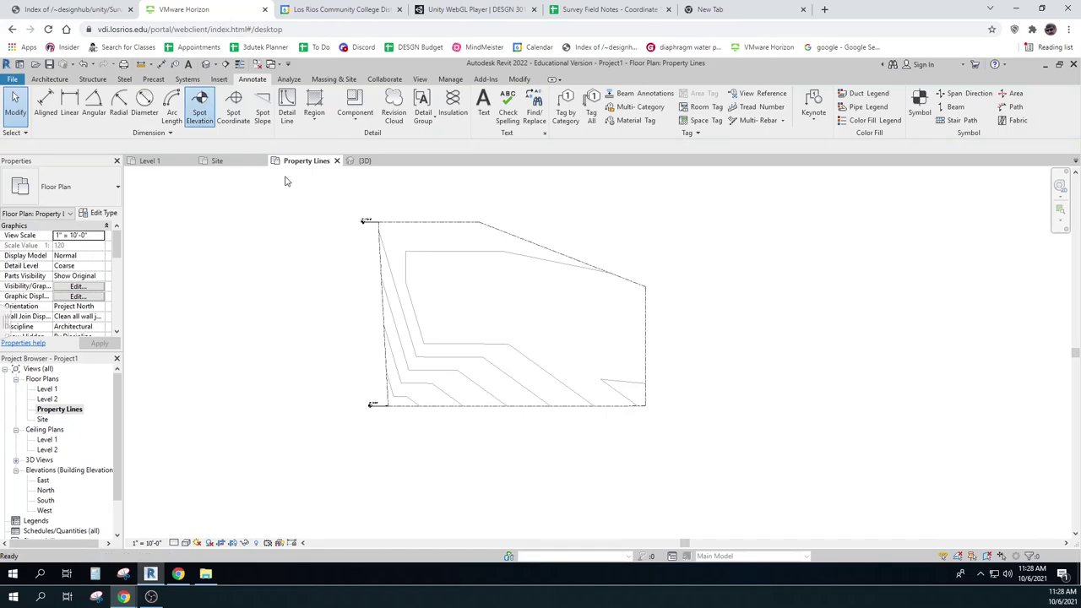
scroll(676, 412, up, 5)
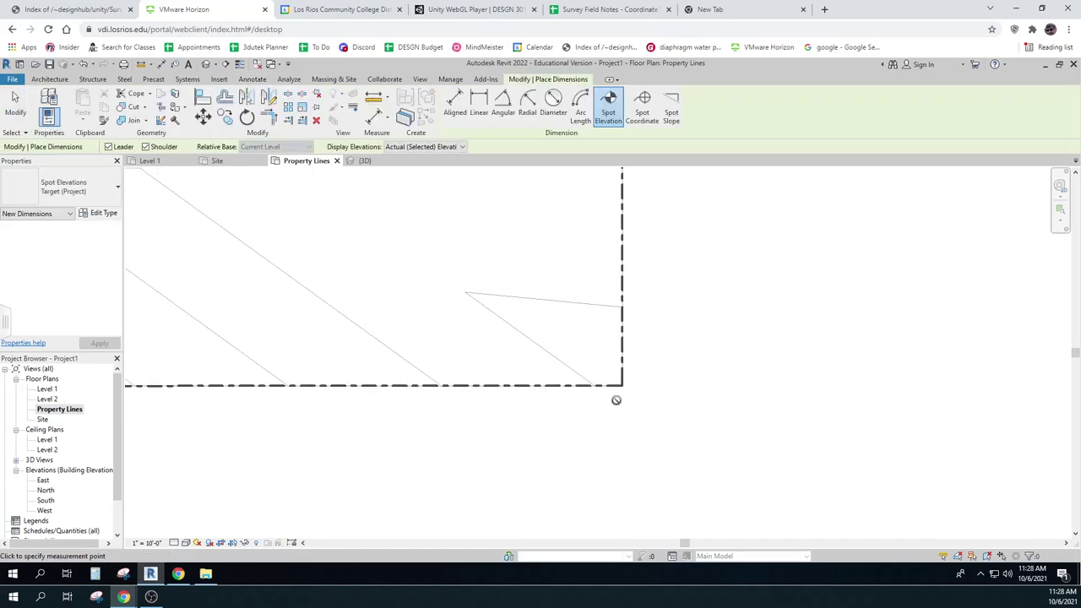
click(628, 370)
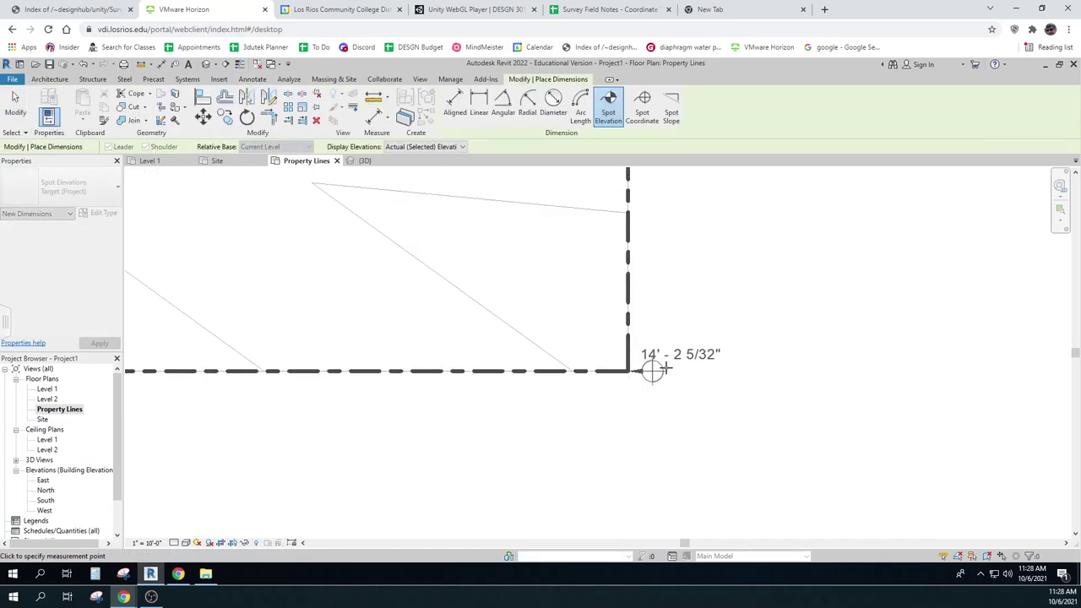
click(737, 372)
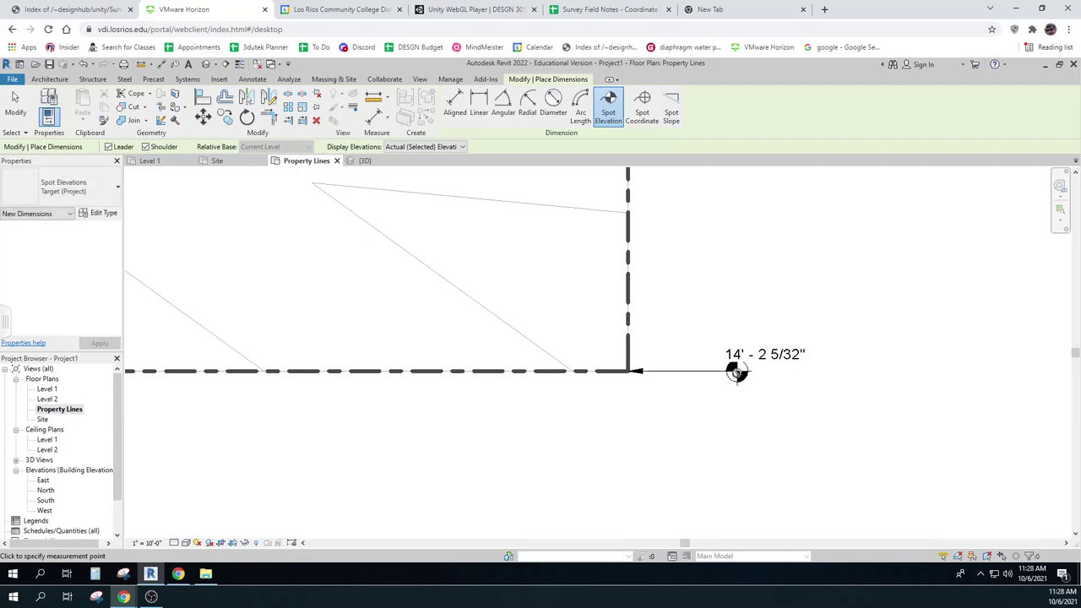
scroll(737, 372, down, 4)
scroll(731, 328, down, 2)
Step: Place a spot elevation where the sloping boundary line meets the right-hand property line, with a horizontal leader outside the lot
middle_drag(748, 256, 732, 447)
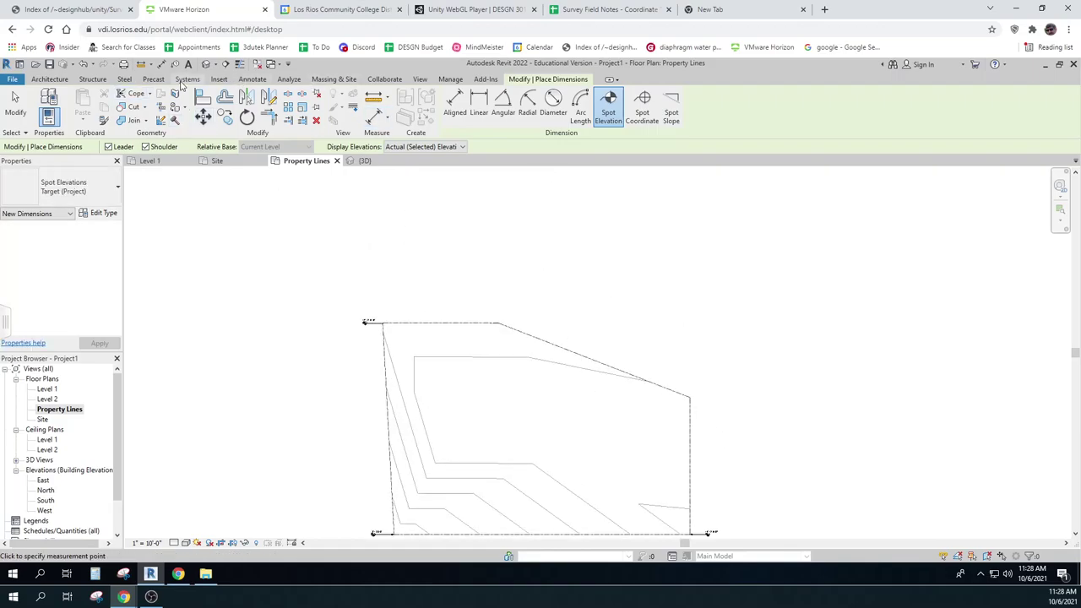
click(252, 79)
click(199, 106)
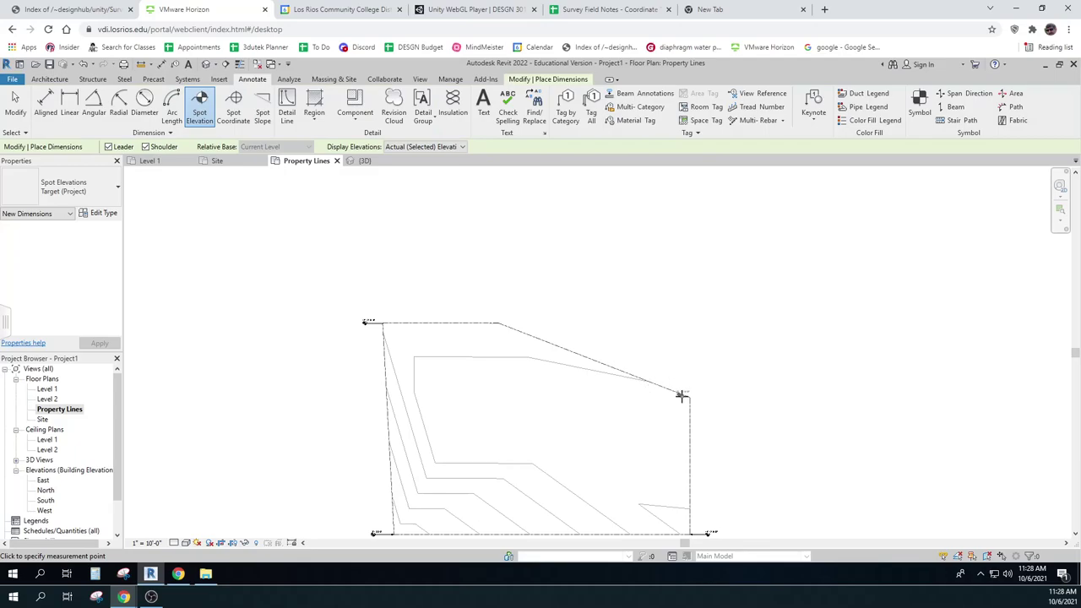
scroll(688, 397, up, 5)
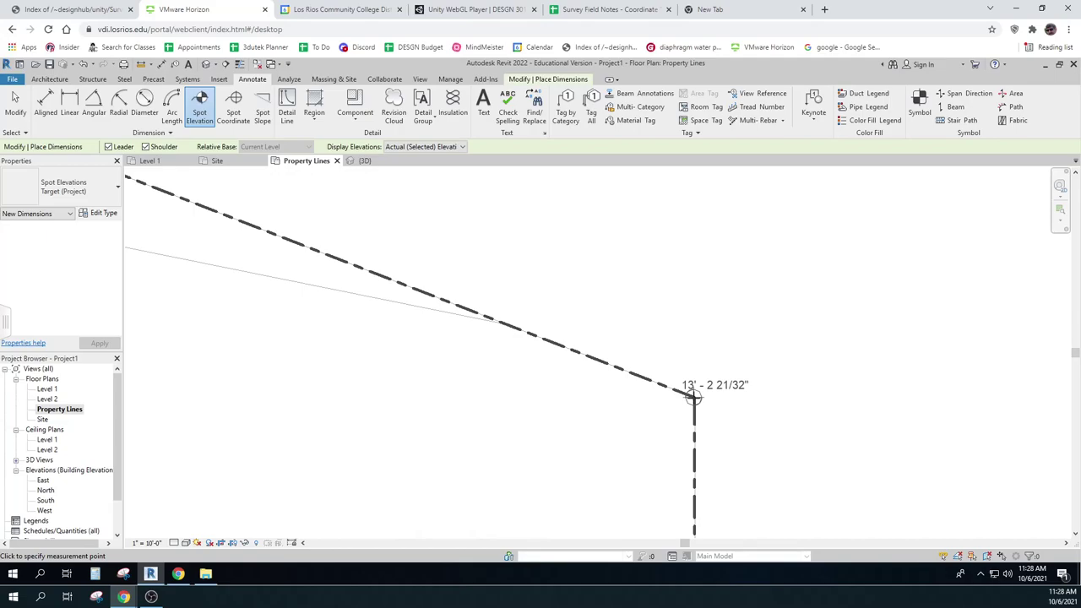
click(692, 396)
scroll(701, 390, down, 2)
scroll(761, 393, down, 2)
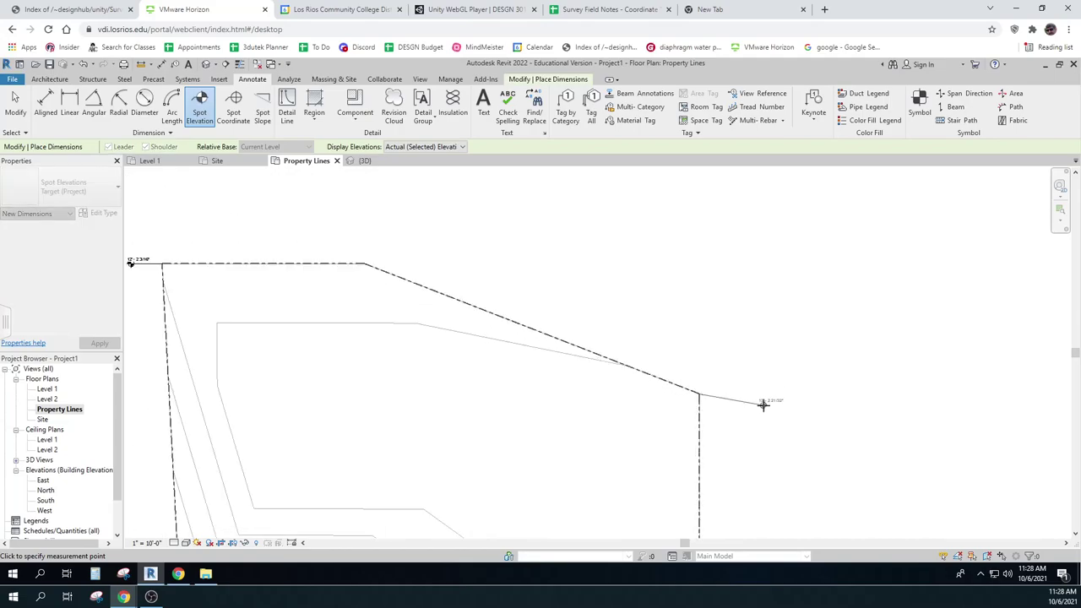
scroll(764, 388, down, 3)
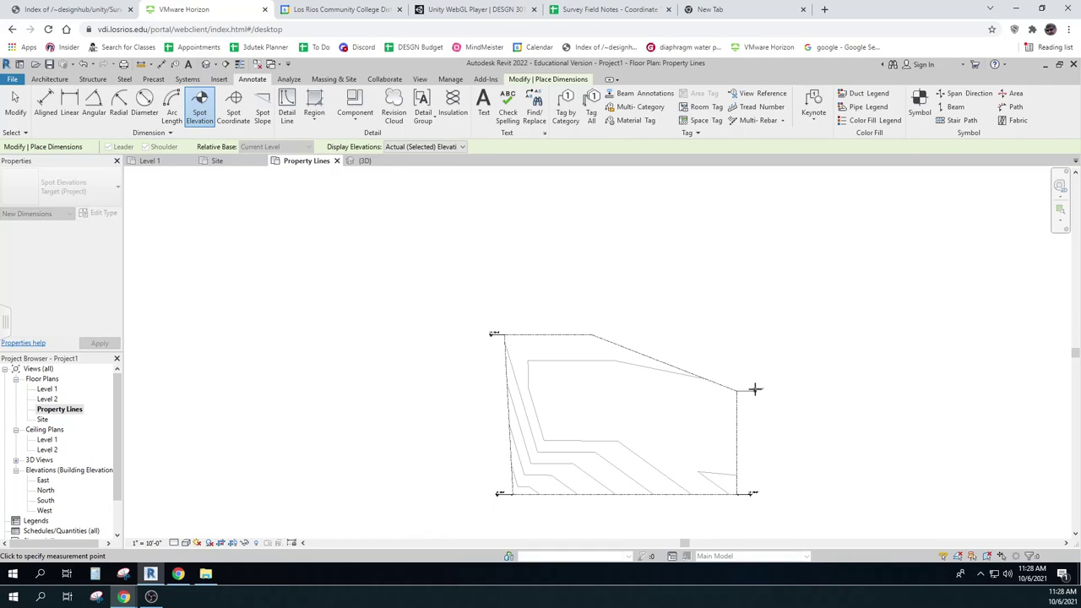
key(Escape)
key(Escape)
Step: Place a spot elevation where the upper horizontal boundary meets the sloping line, extending its leader horizontally outward
scroll(623, 362, up, 5)
click(199, 106)
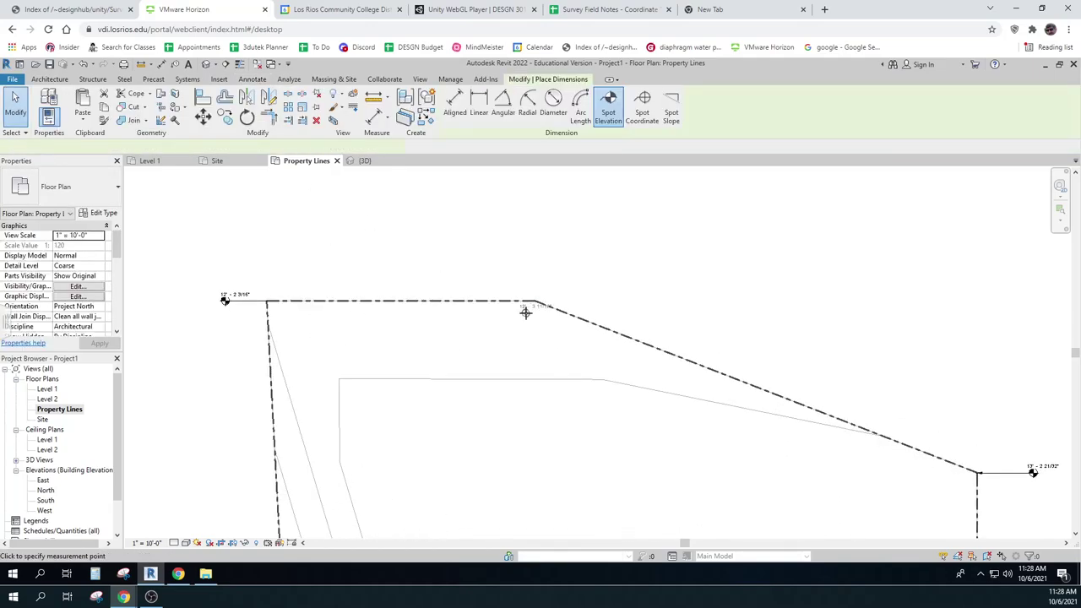
click(620, 300)
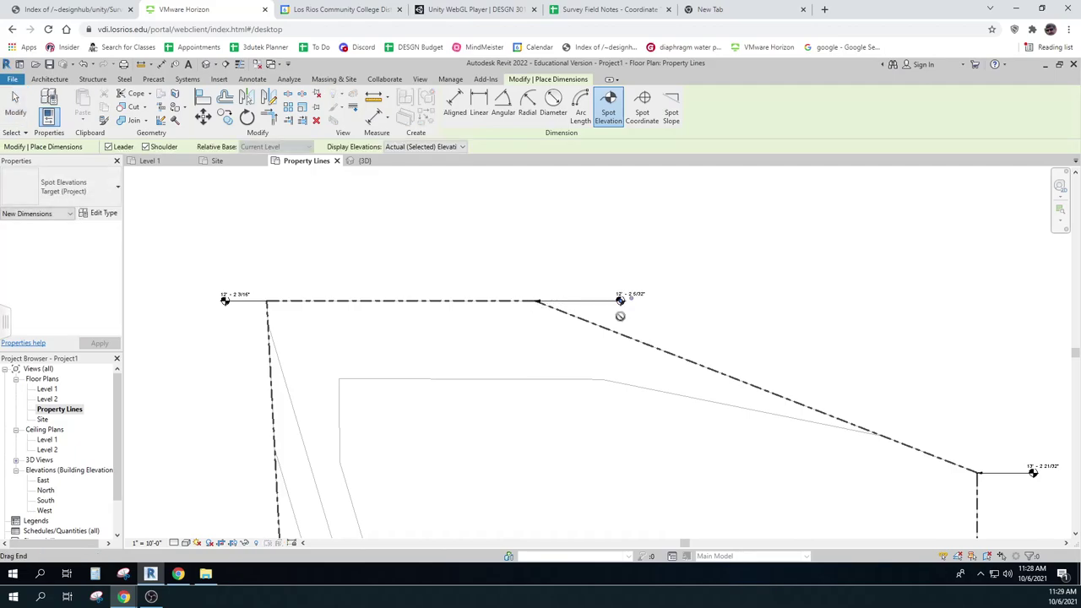
key(Escape)
key(Escape)
scroll(597, 431, down, 5)
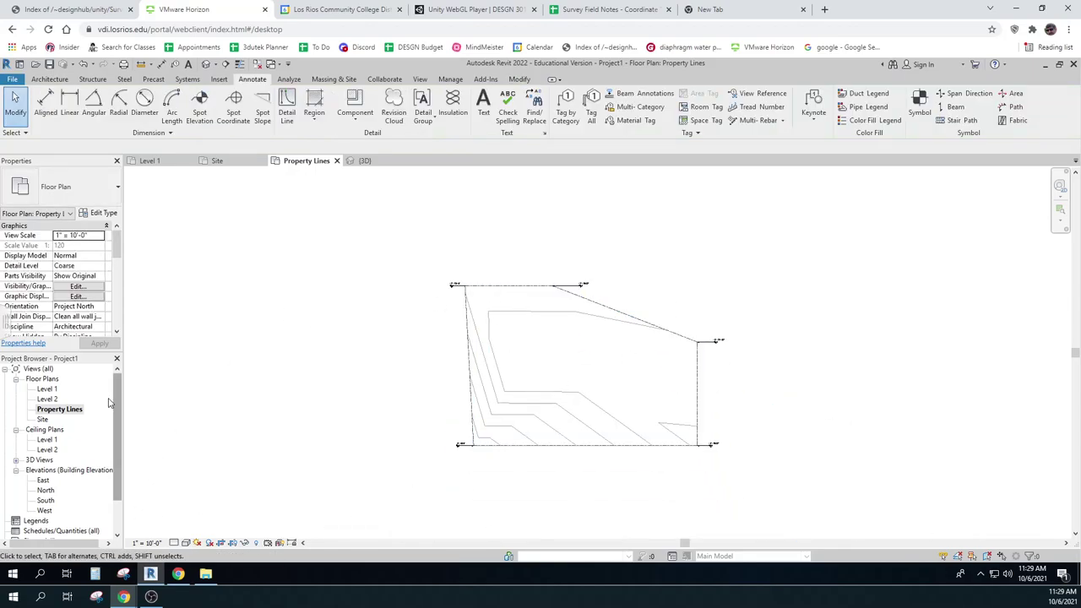
Step: Start creating a new sheet for the project
drag(119, 418, 119, 446)
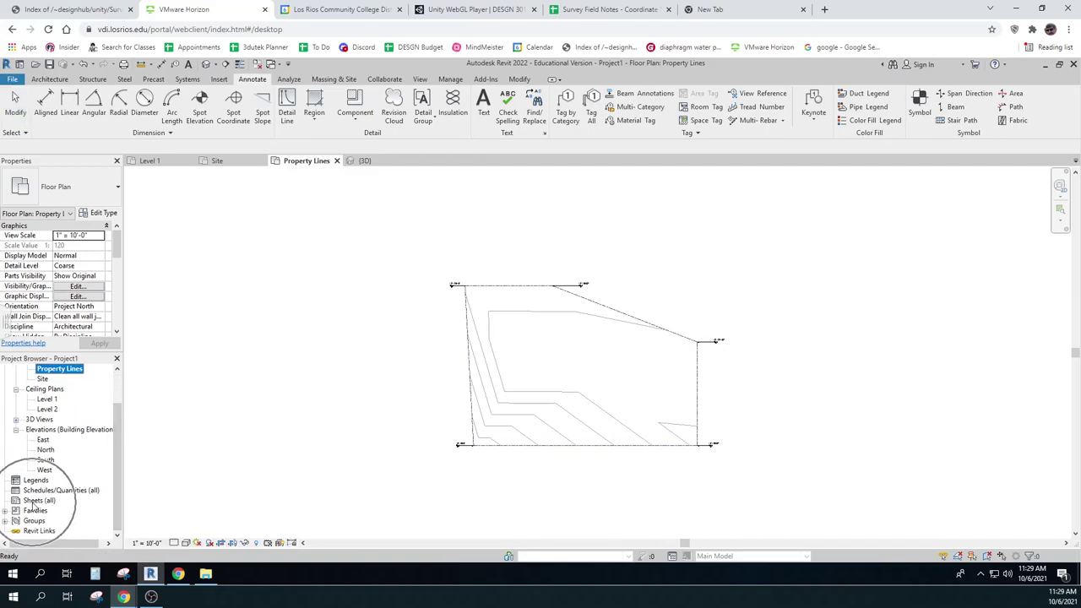
click(421, 80)
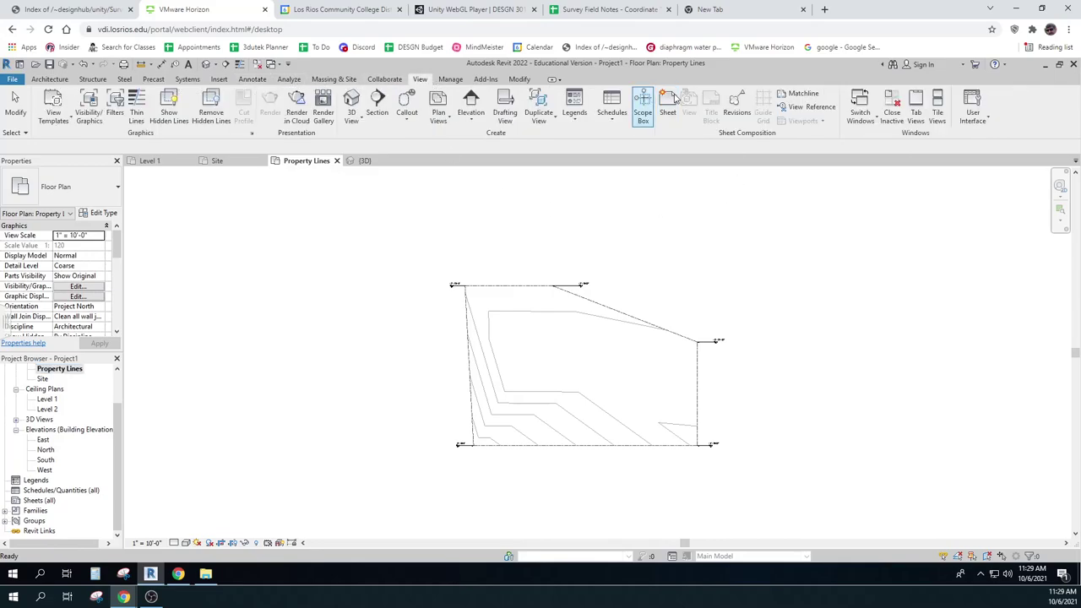
right_click(49, 501)
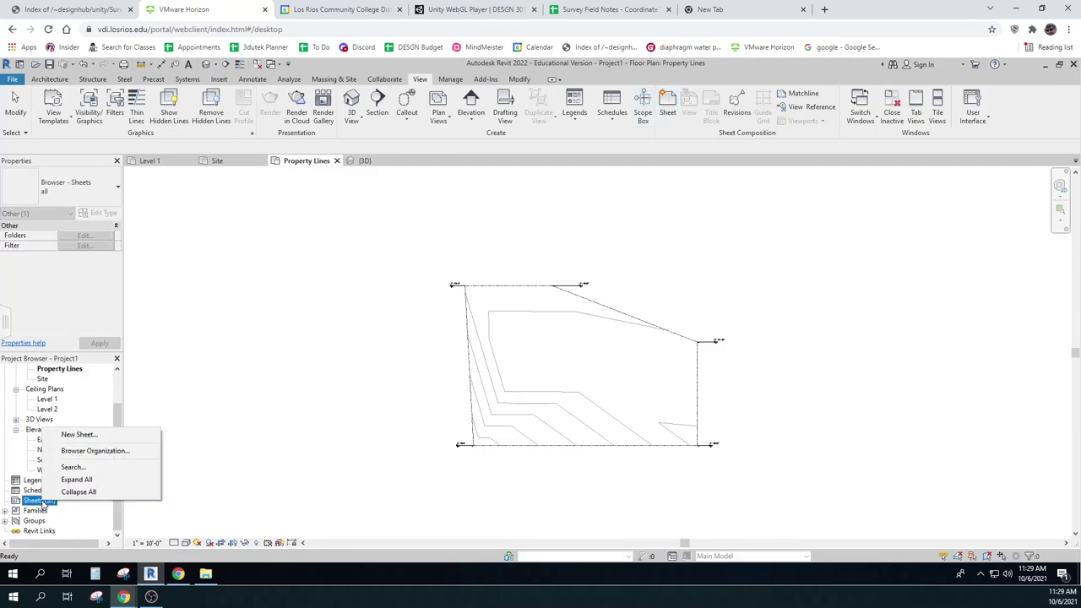
click(81, 435)
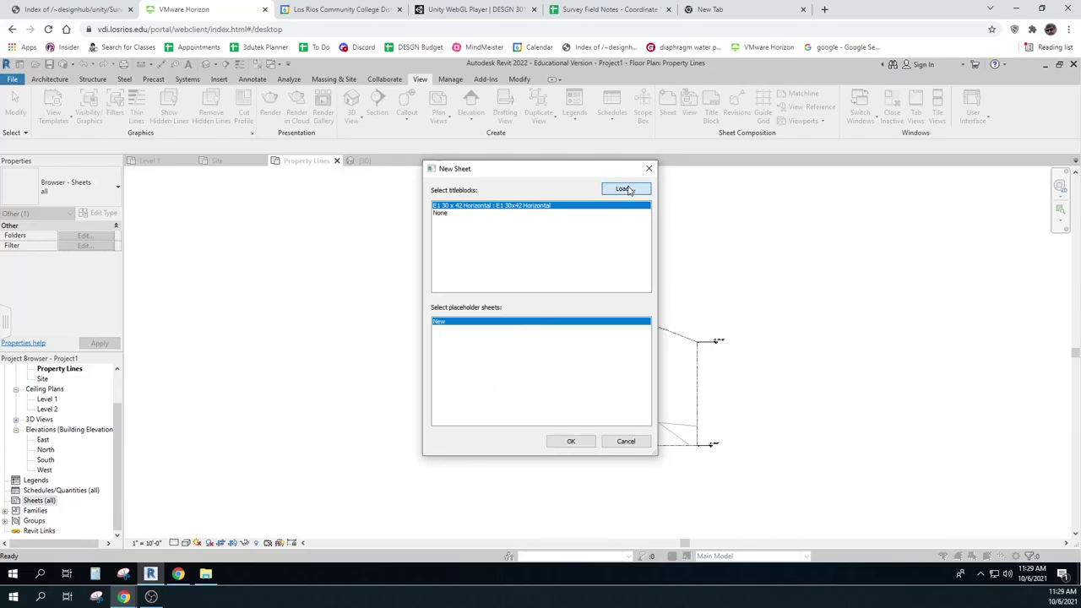
Step: Load the B 11 x 17 Horizontal titleblock from the Titleblocks library folder and create a new sheet with it
click(625, 189)
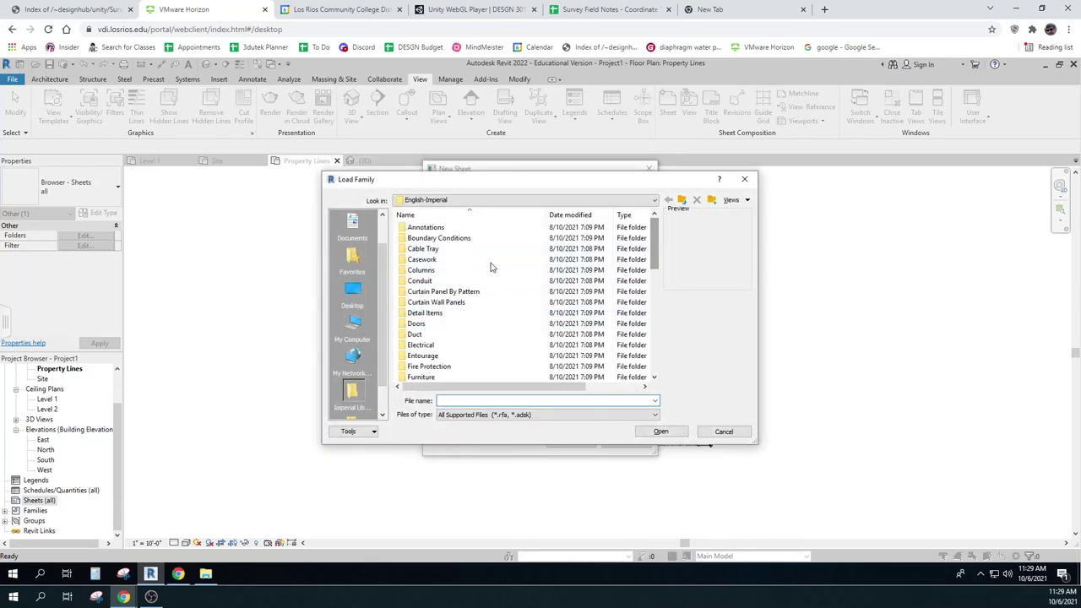
drag(655, 245, 655, 386)
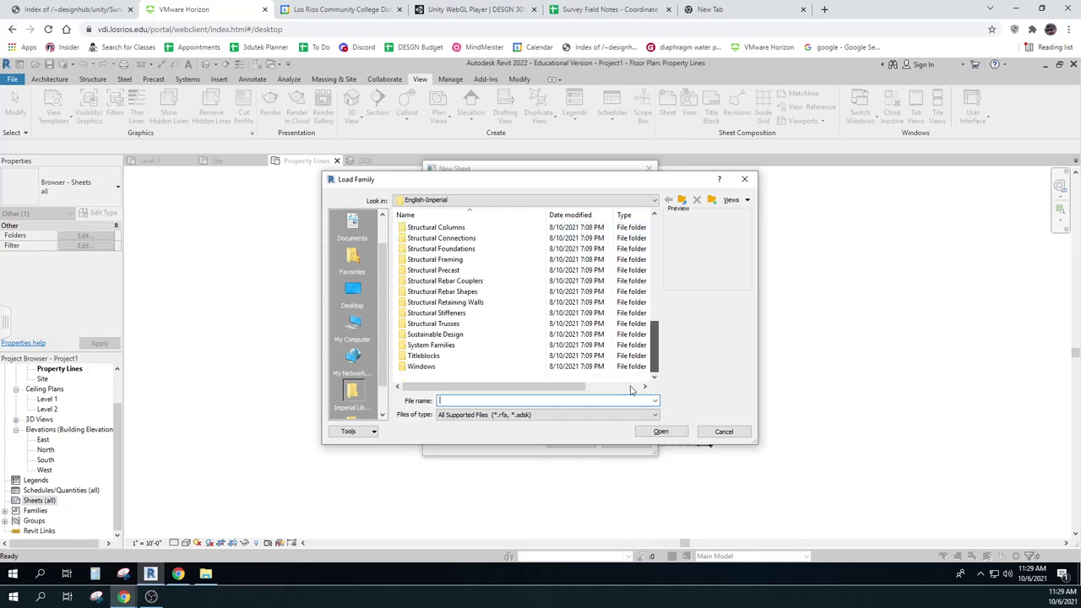
double_click(431, 357)
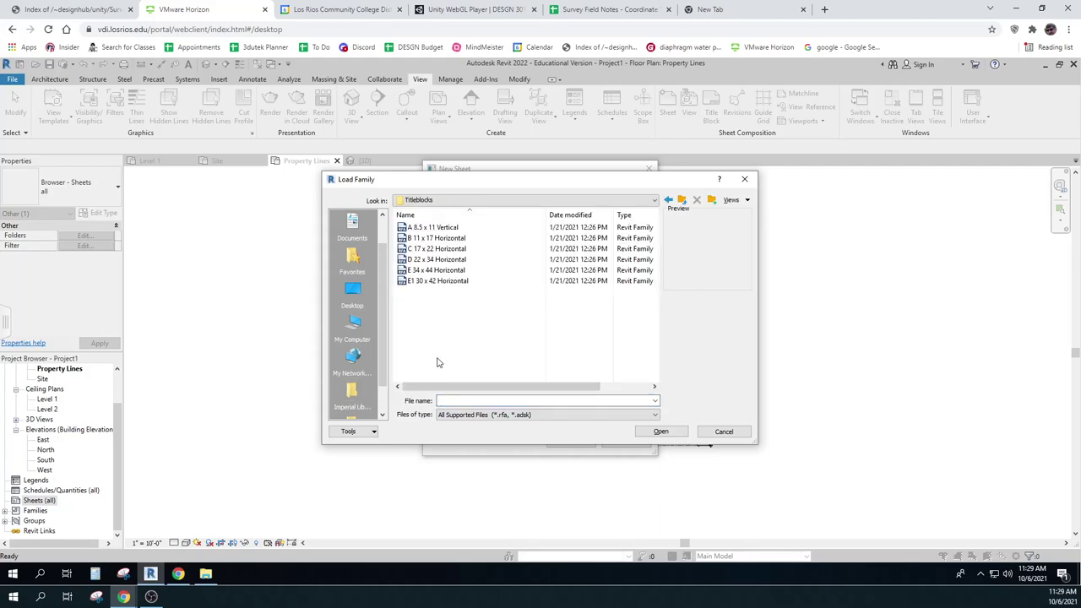
click(437, 239)
click(660, 431)
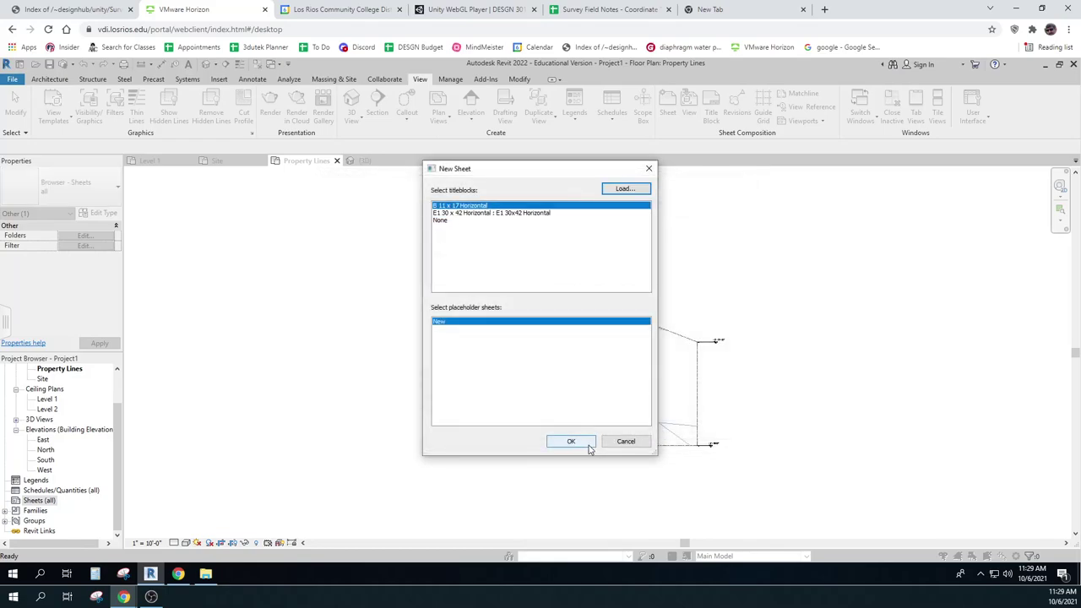
click(571, 442)
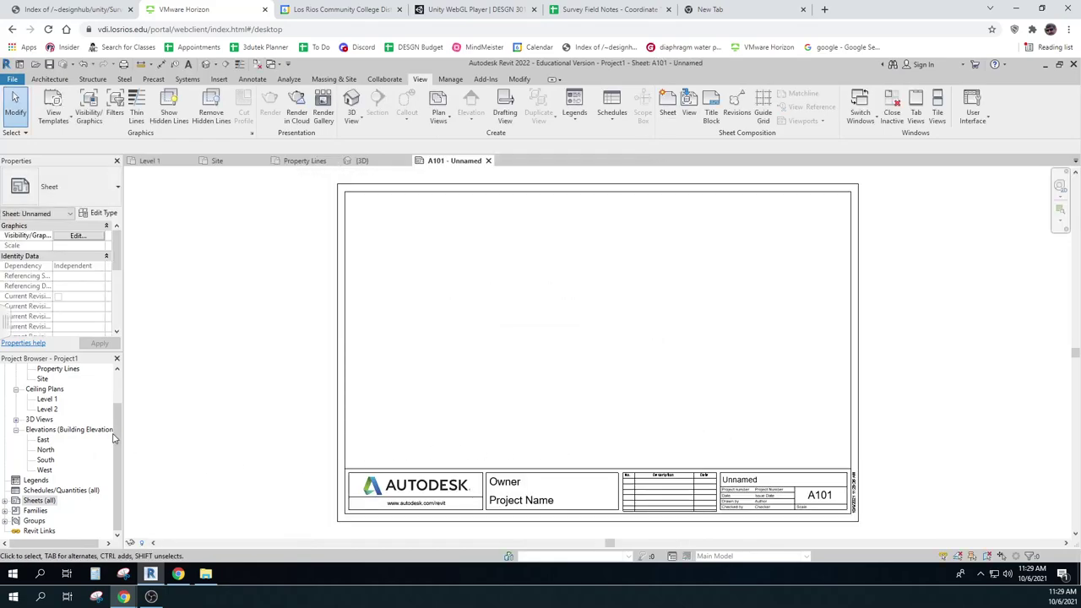
Step: Place the Property Lines floor plan view on the new sheet, centred on the titleblock
drag(57, 368, 604, 360)
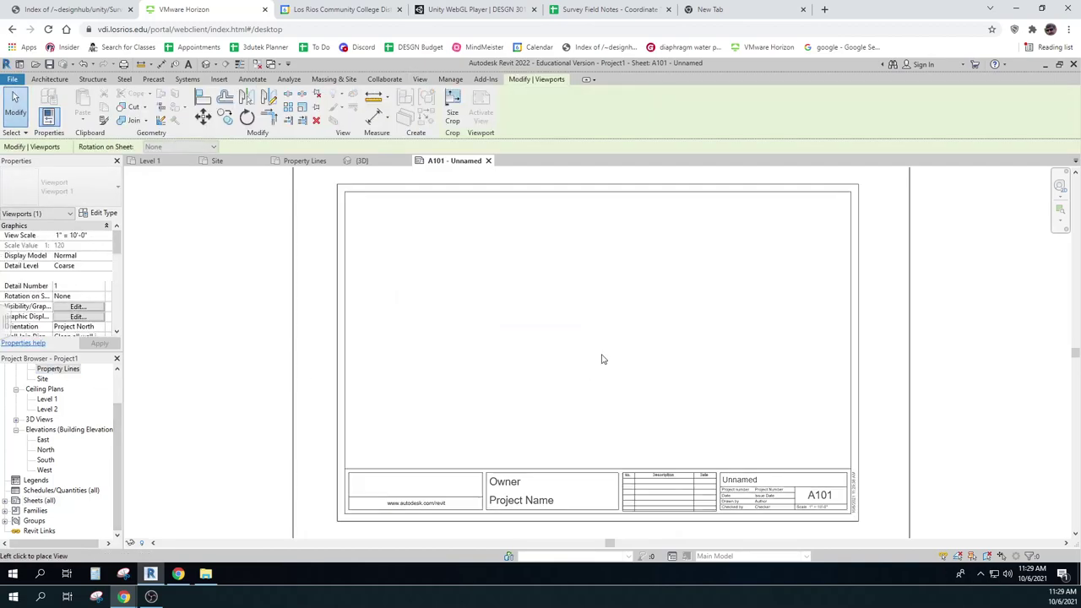
click(602, 360)
scroll(600, 355, down, 3)
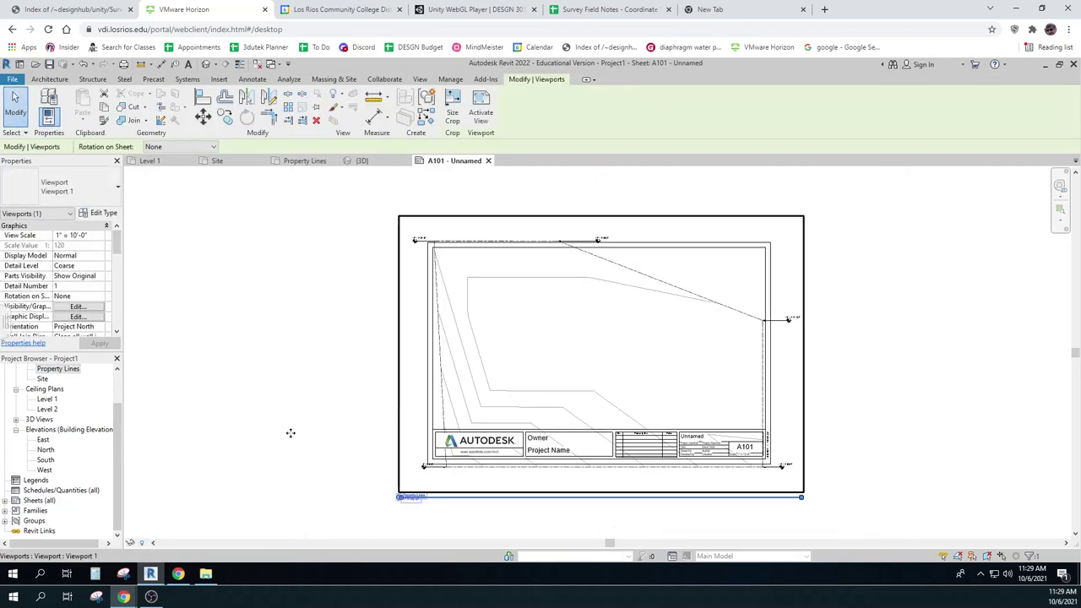
Step: Set the Property Lines viewport's view scale to 1" = 20'-0"
click(84, 235)
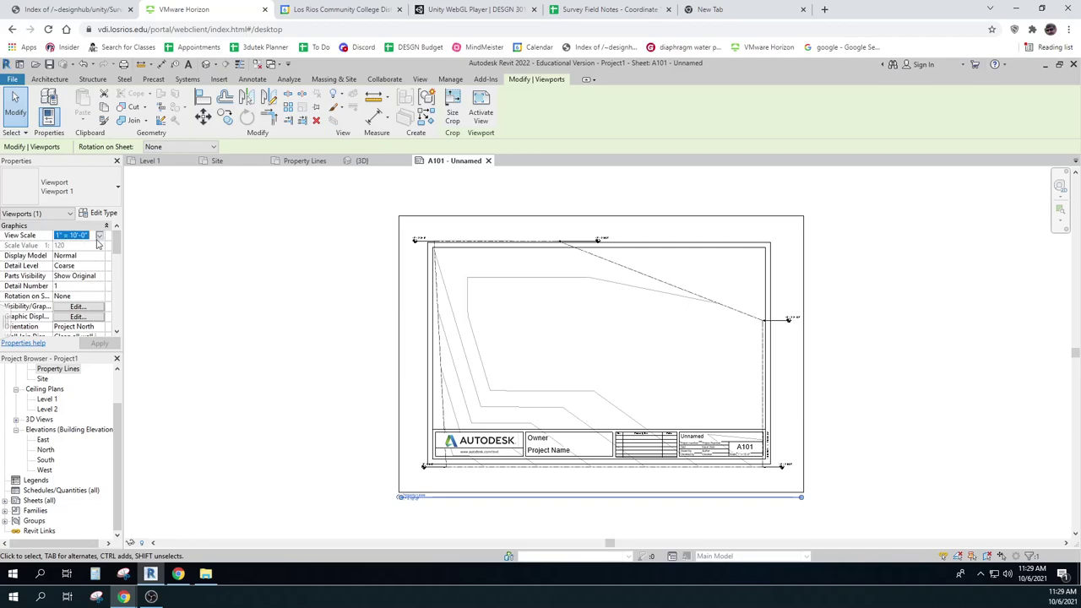
click(100, 237)
scroll(76, 279, down, 1)
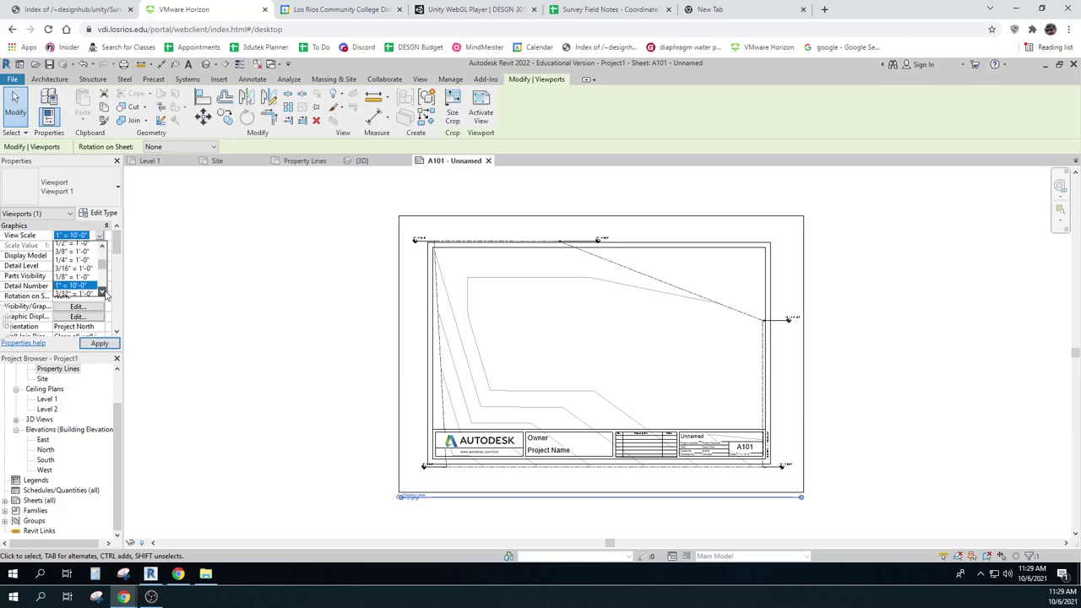
click(72, 287)
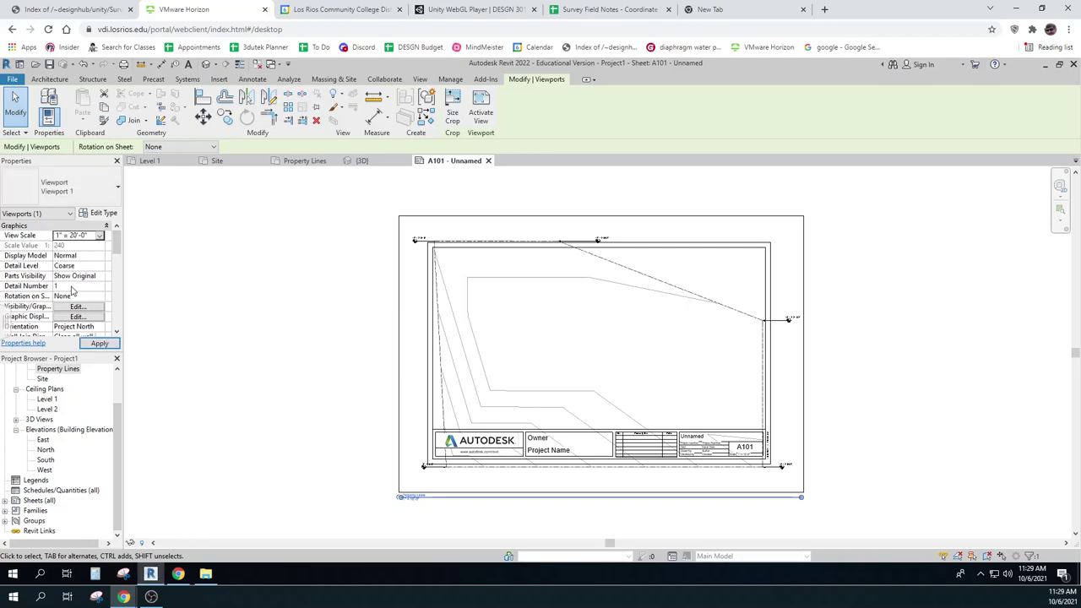
click(109, 343)
Step: Move the Property Lines viewport inside the sheet border and shorten its title line to about the width of the site drawing
drag(498, 389, 589, 270)
click(802, 336)
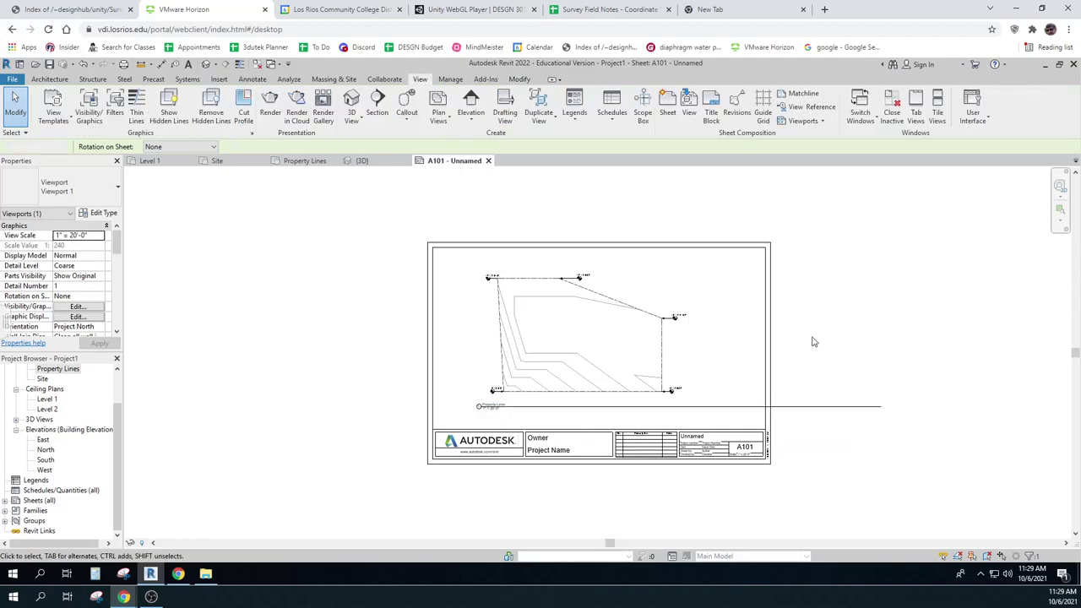
click(882, 408)
drag(884, 410, 669, 417)
click(888, 410)
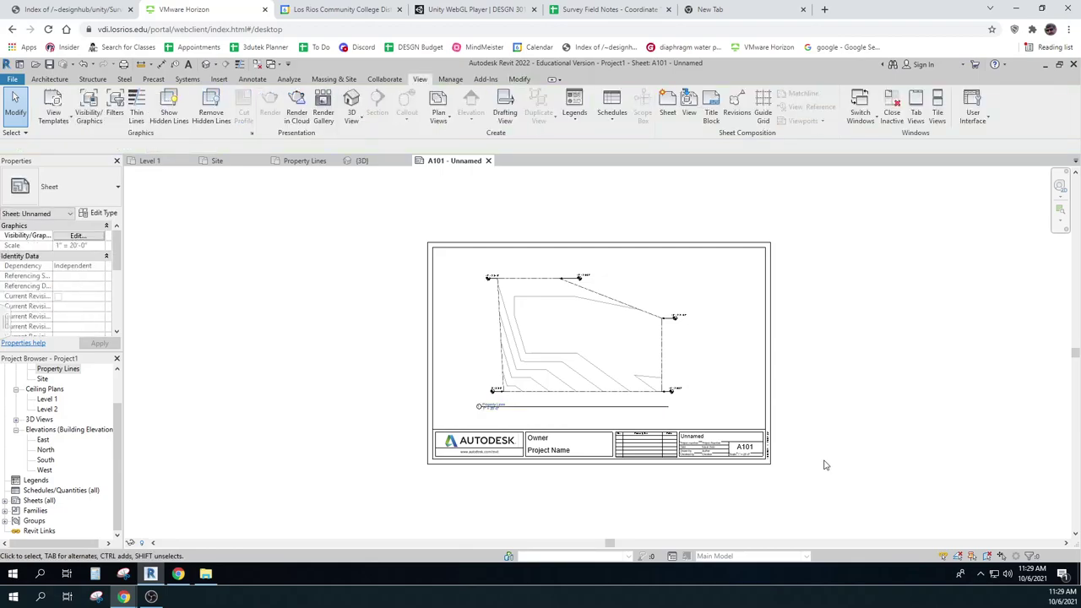
Step: Open the Property Lines floor plan view
scroll(615, 311, up, 2)
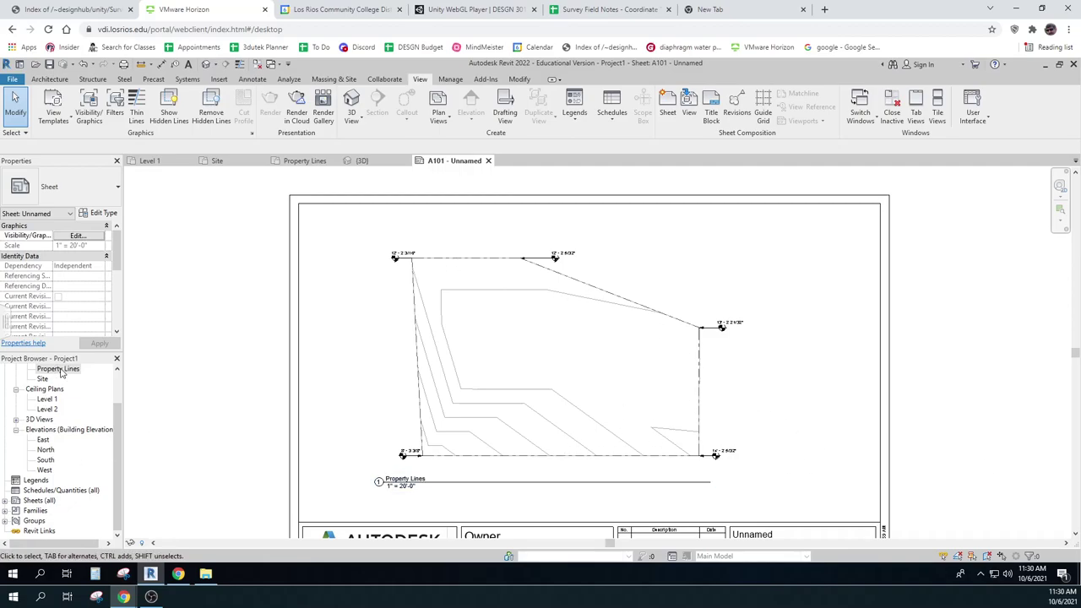
double_click(60, 373)
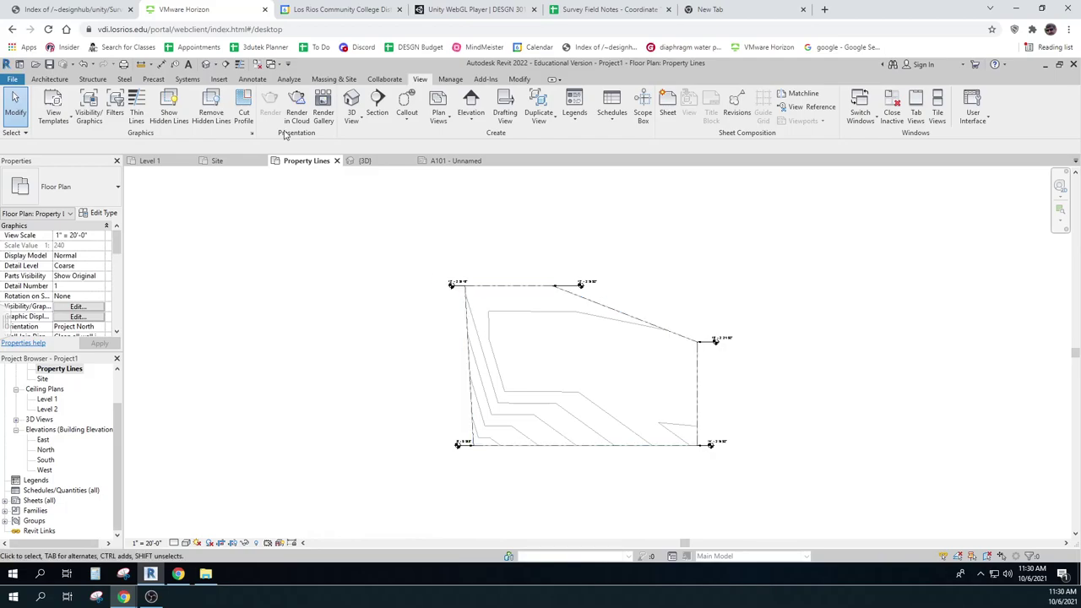
click(253, 80)
click(565, 108)
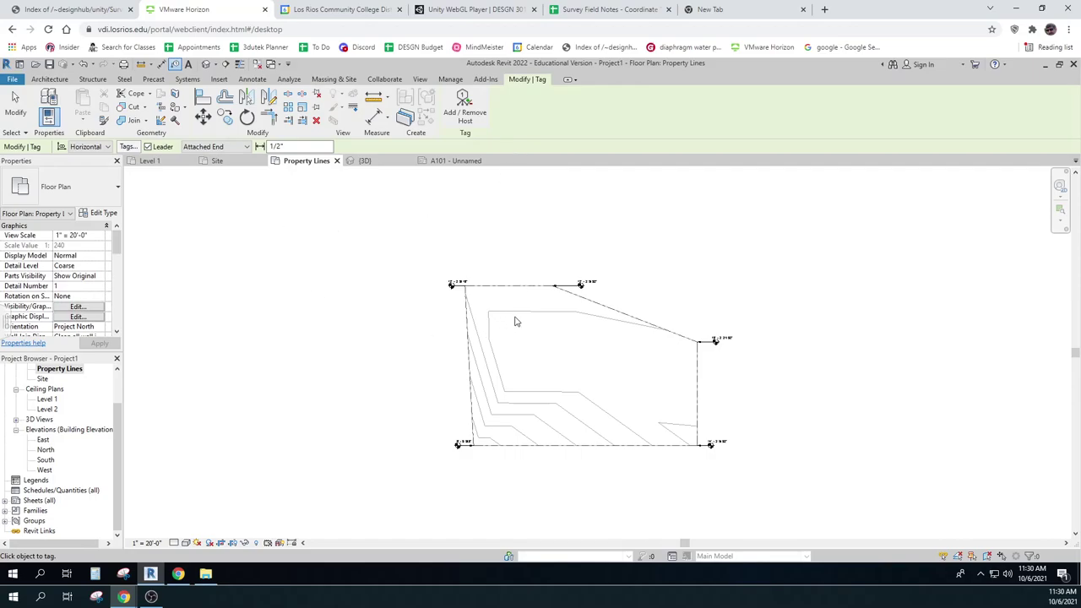
scroll(517, 321, up, 2)
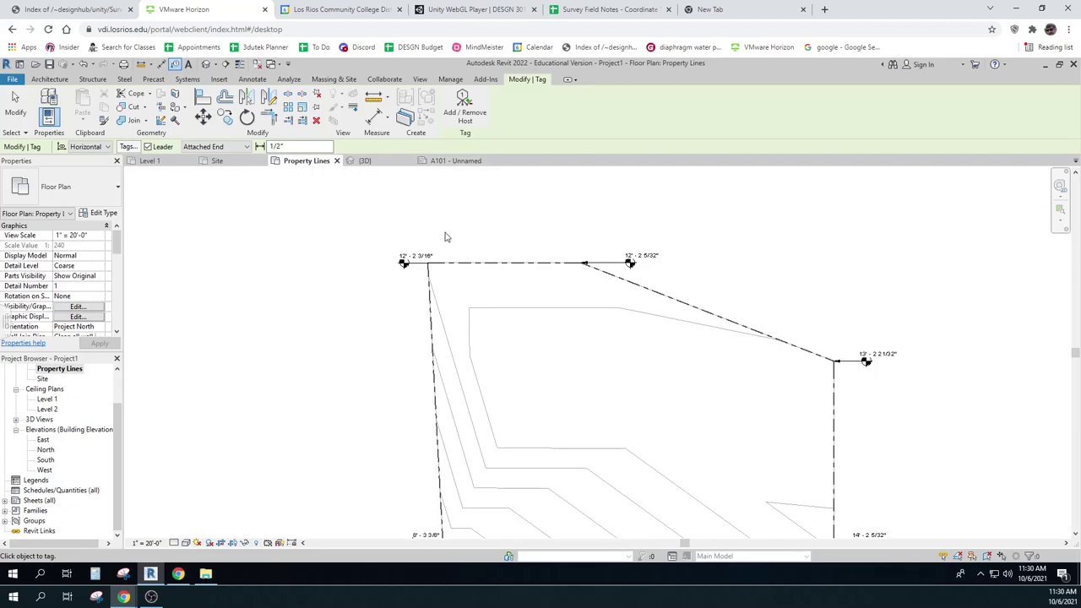
key(Escape)
key(Escape)
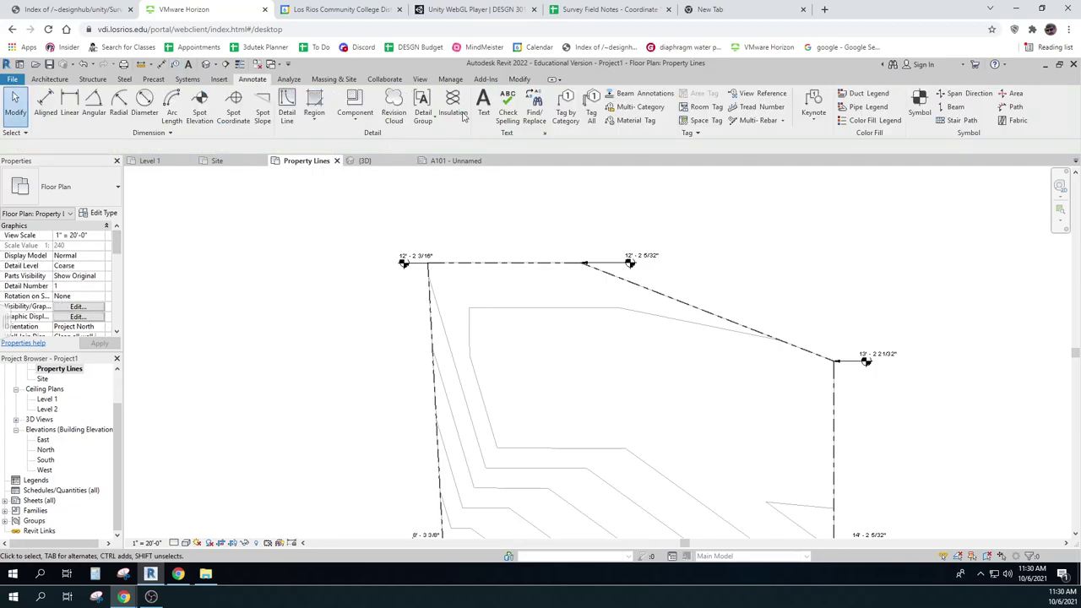
click(566, 110)
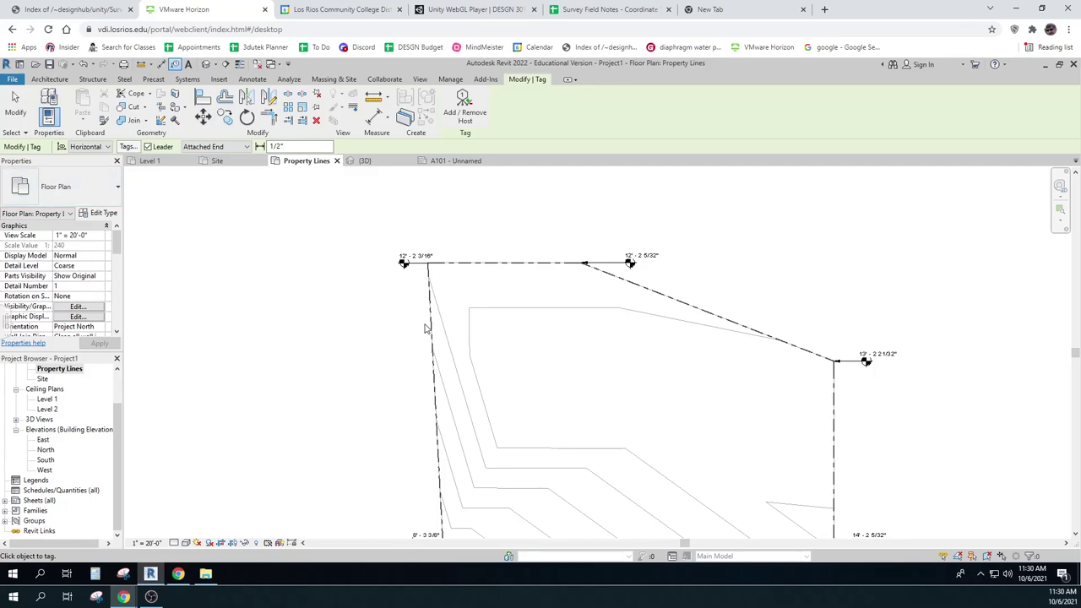
key(Escape)
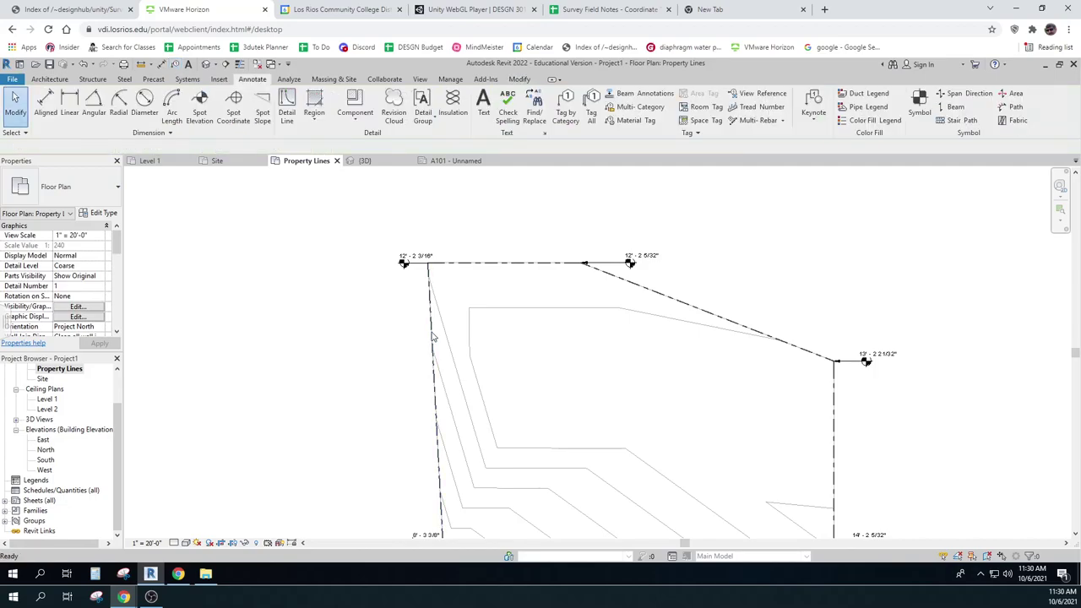
Step: Examine the line style and other properties of the site's western boundary line
click(432, 336)
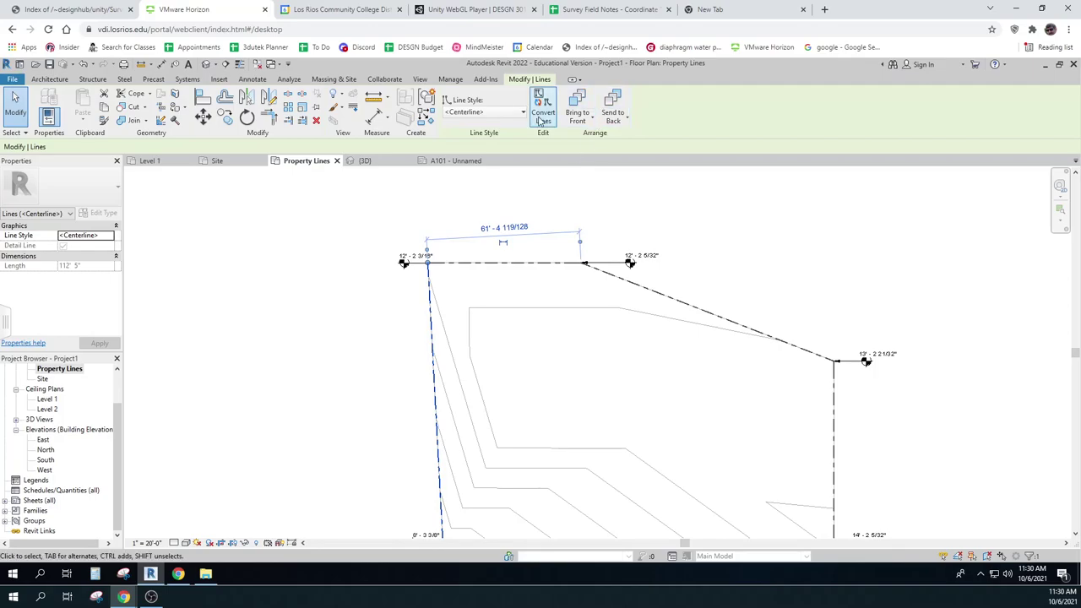
click(366, 374)
click(427, 359)
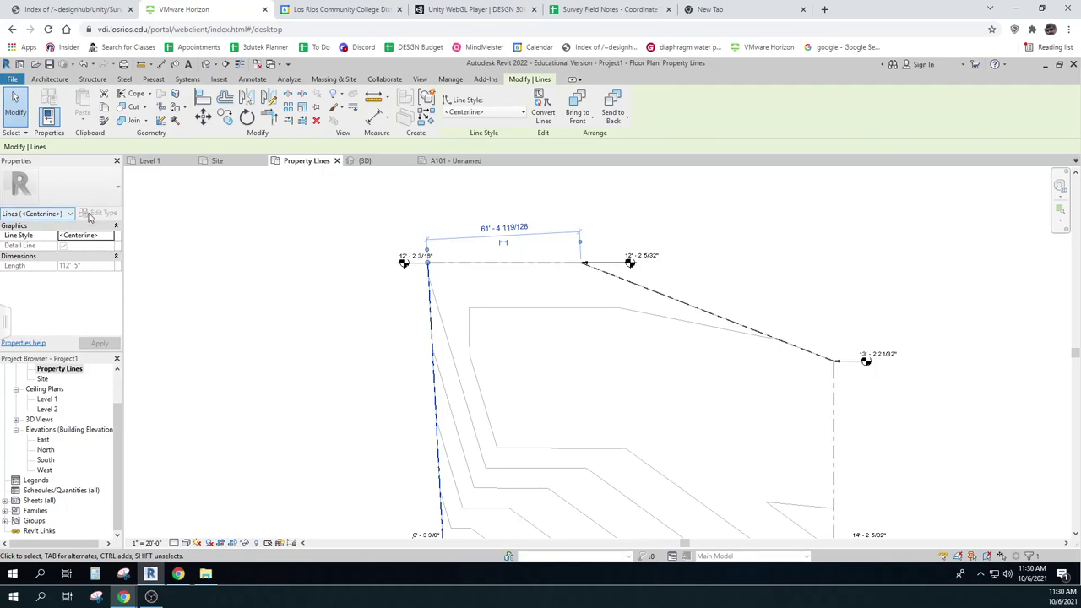
key(Escape)
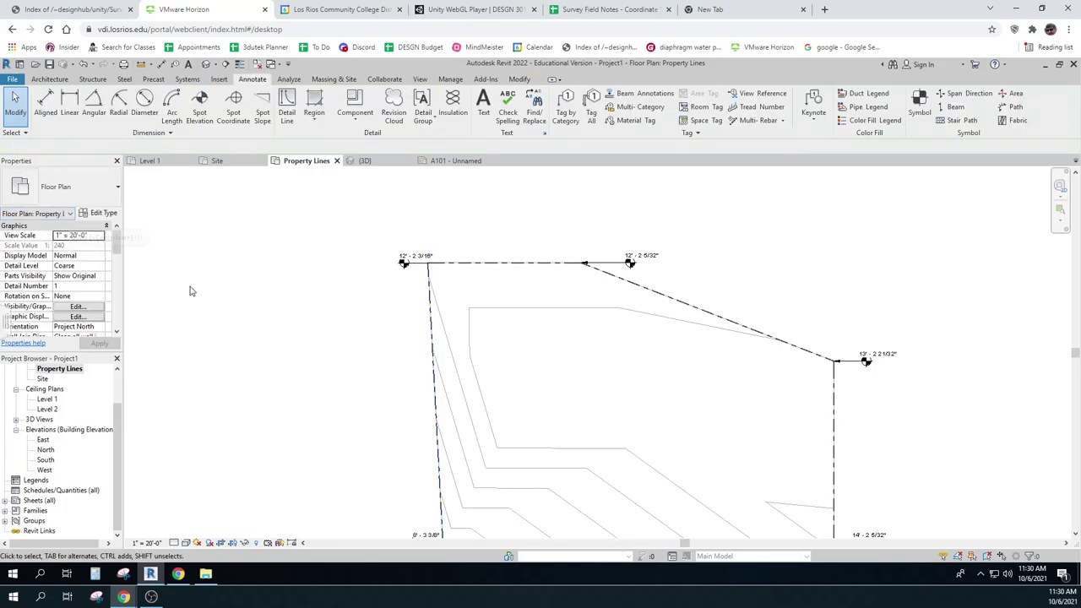
Step: Delete the centerline detail lines running along the site boundary
scroll(191, 290, down, 2)
scroll(191, 290, down, 1)
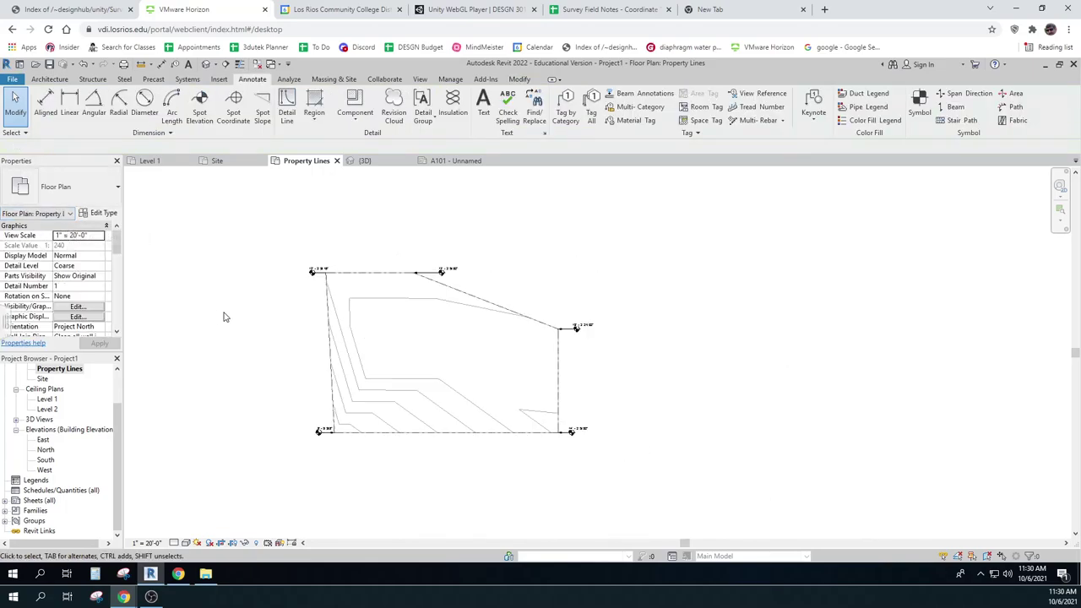
click(357, 275)
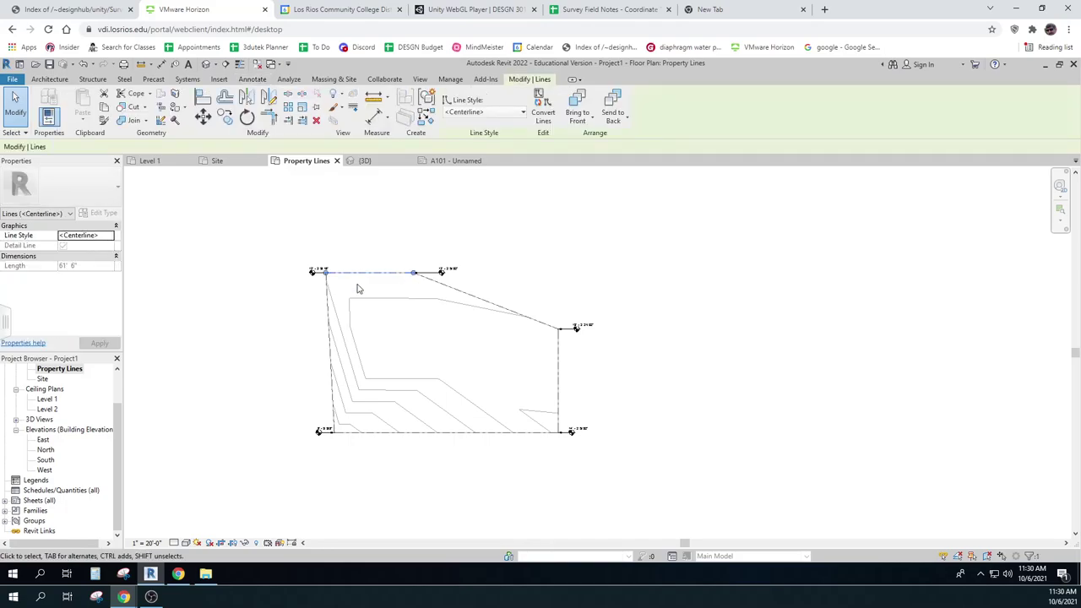
click(332, 300)
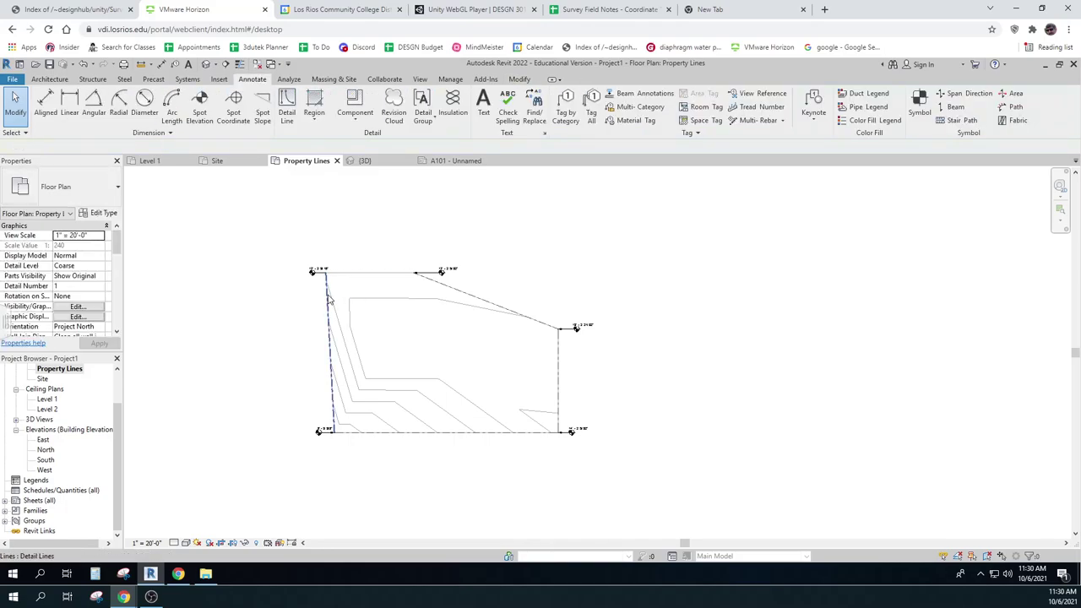
click(391, 439)
key(Escape)
click(559, 418)
key(Escape)
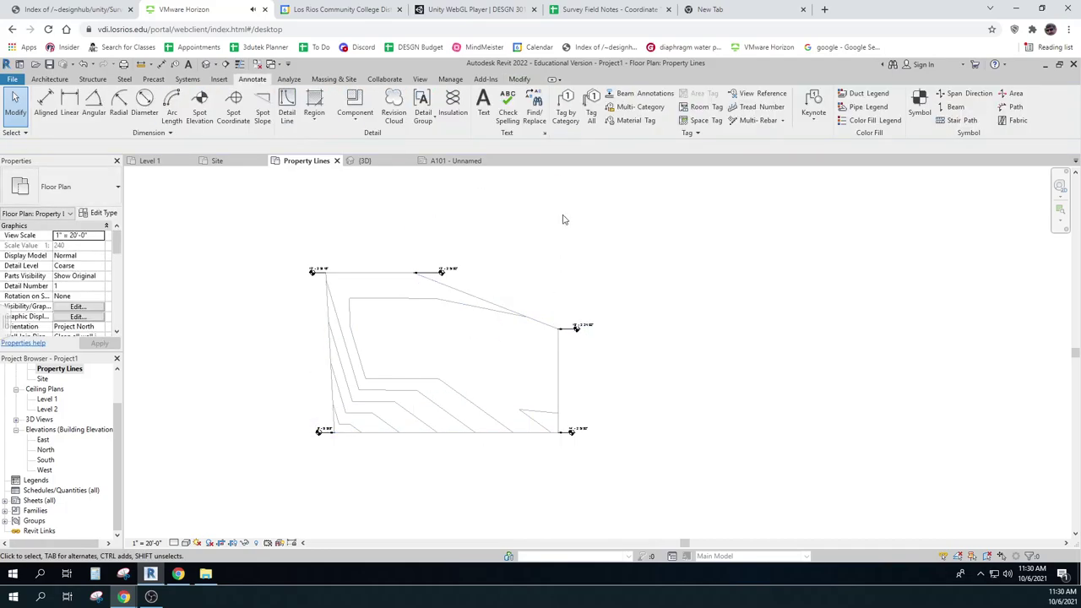
Step: Start a property line created by sketching and draw its northern edge westward to the site's northwest corner
click(332, 79)
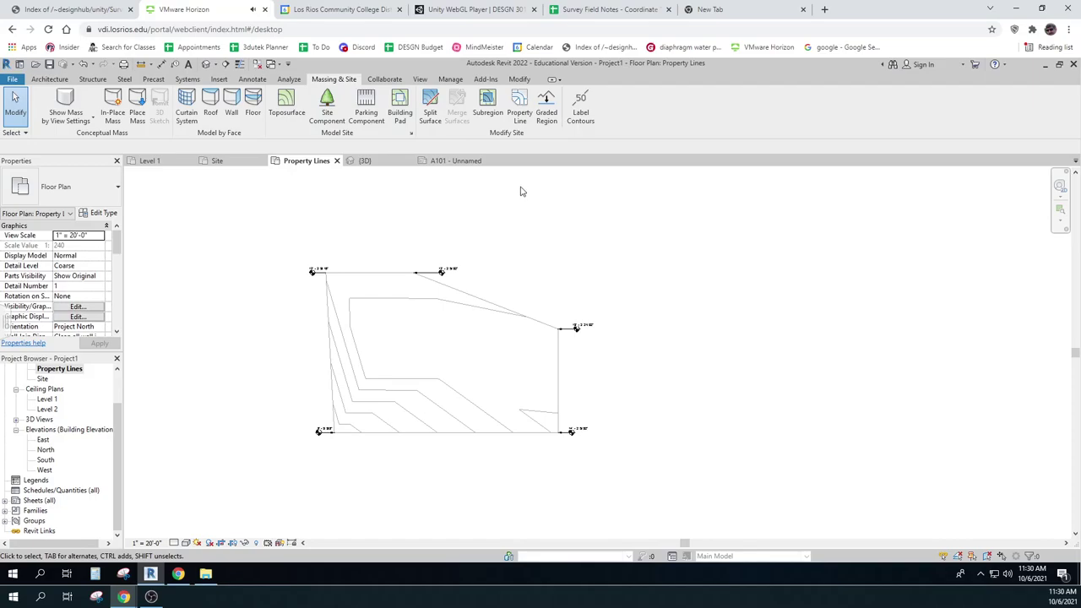
click(519, 108)
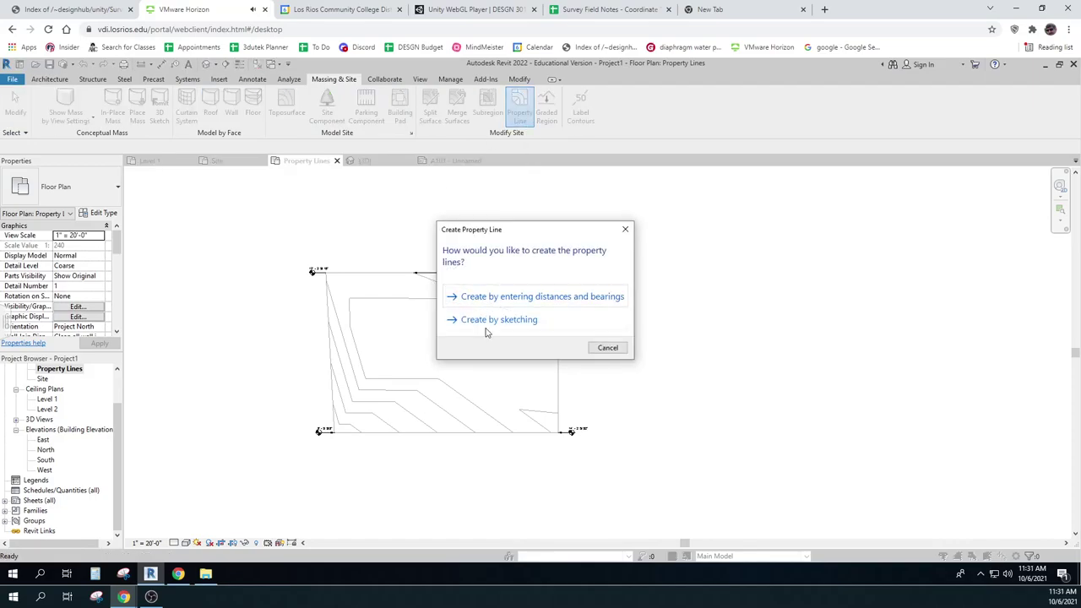
click(495, 321)
scroll(399, 274, up, 5)
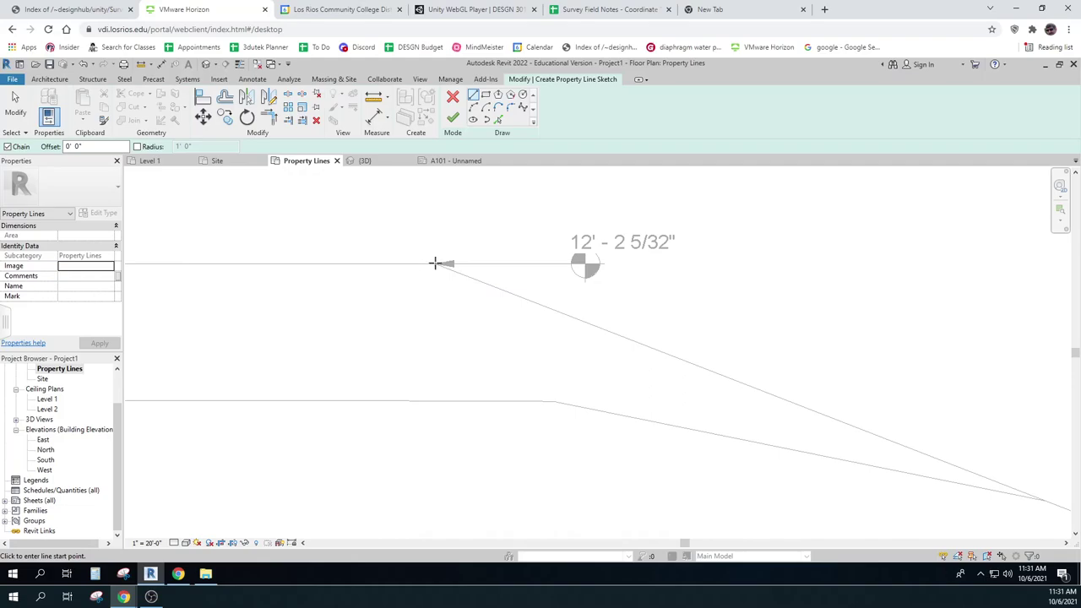
click(436, 264)
scroll(434, 262, down, 2)
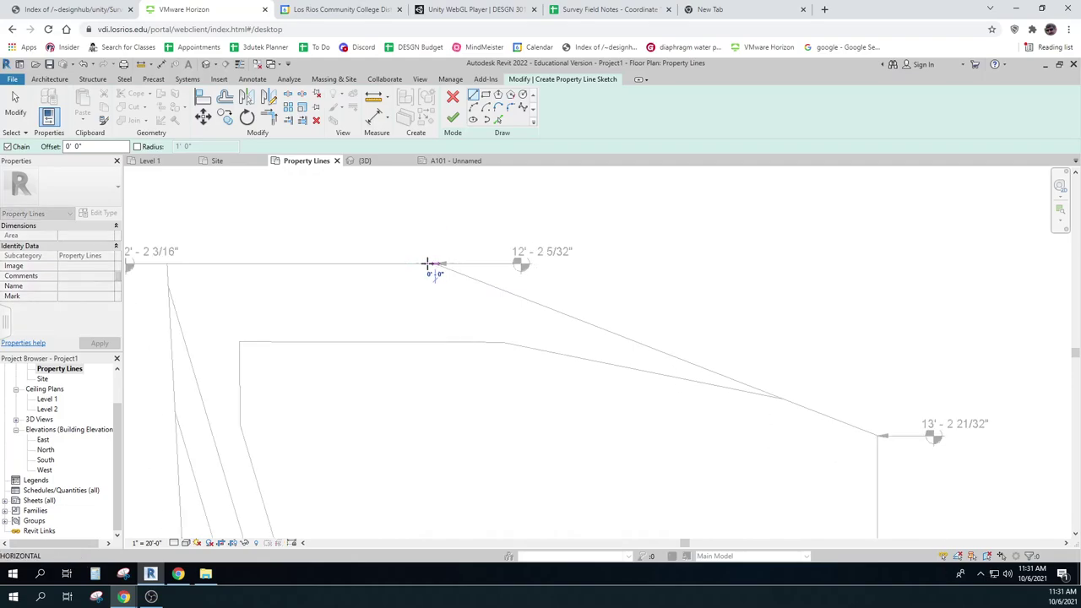
click(167, 263)
Step: Continue the property line sketch down the western edge to the southwest corner and along the southern edge to the southeast corner
scroll(169, 316, down, 4)
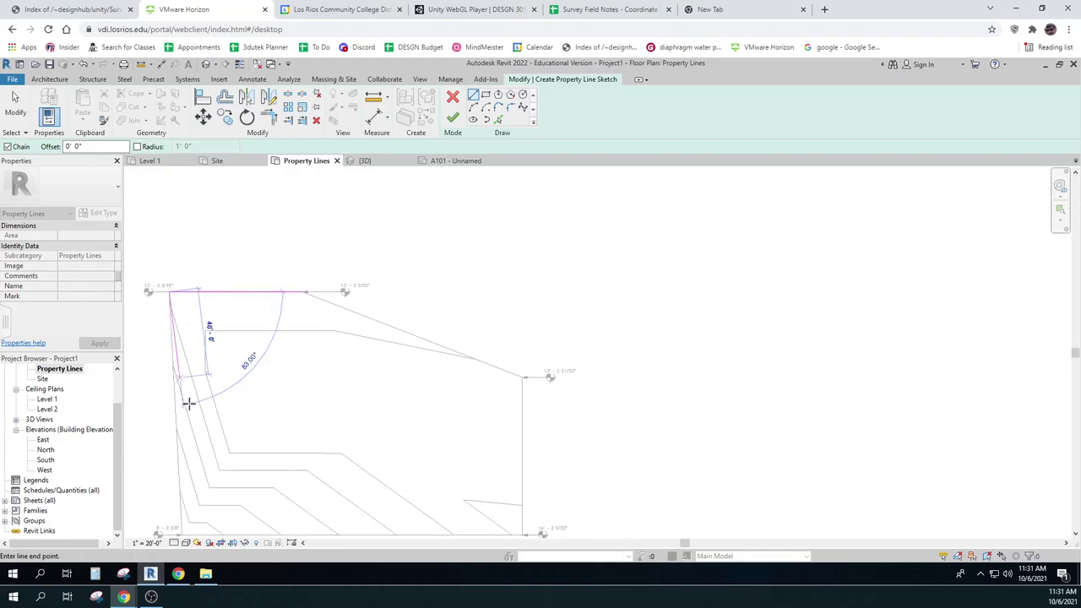
scroll(193, 397, up, 5)
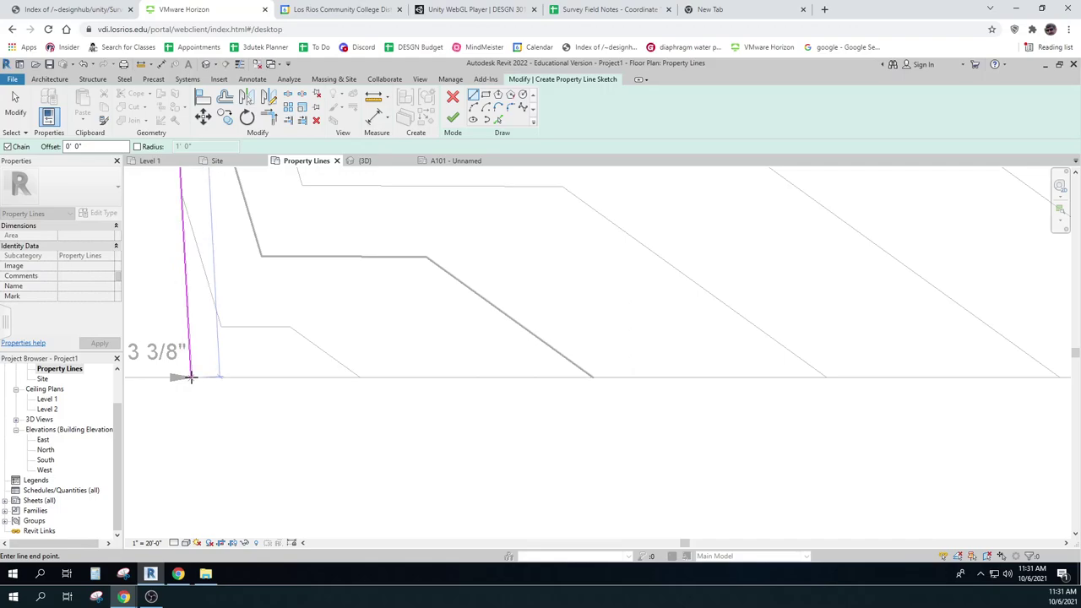
click(191, 378)
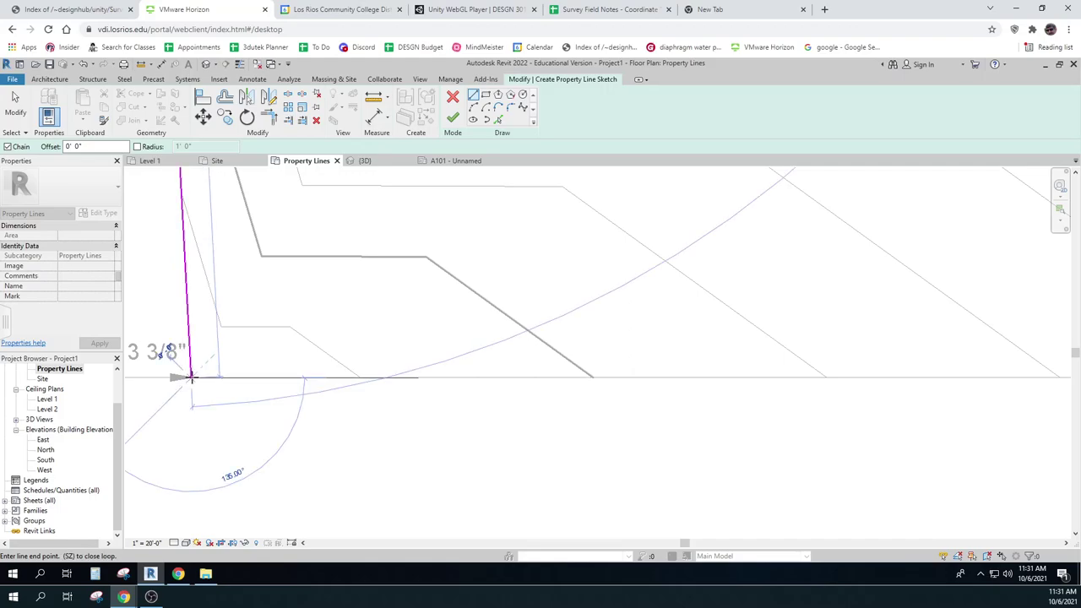
scroll(191, 378, down, 2)
scroll(789, 389, up, 4)
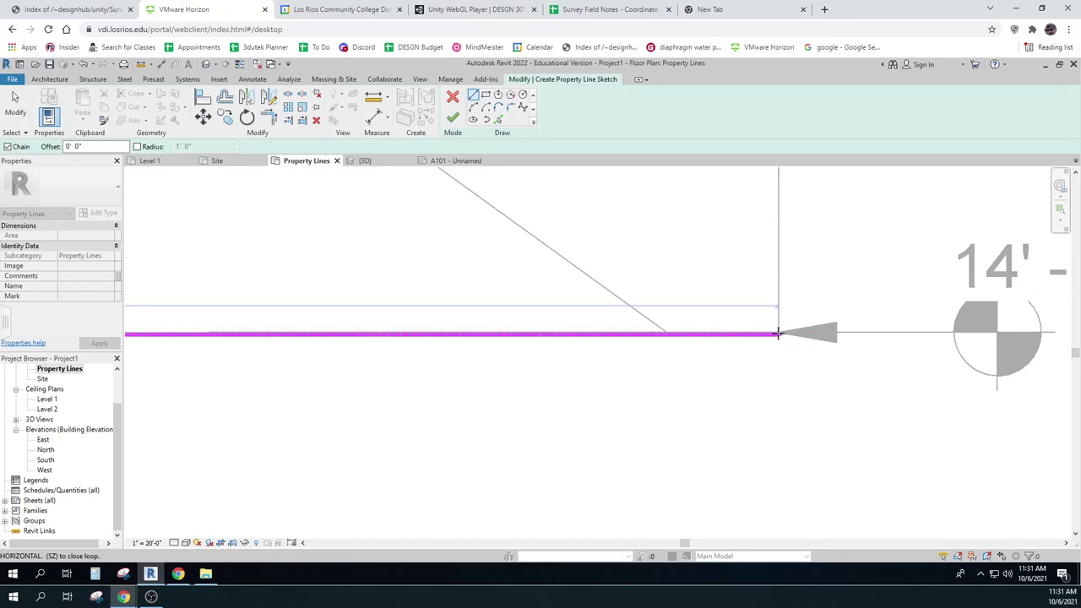
click(779, 334)
Step: Continue the property line sketch up the eastern edge to the corner at the 13' - 2 21/32" spot elevation
scroll(778, 334, down, 2)
middle_drag(778, 205, 745, 565)
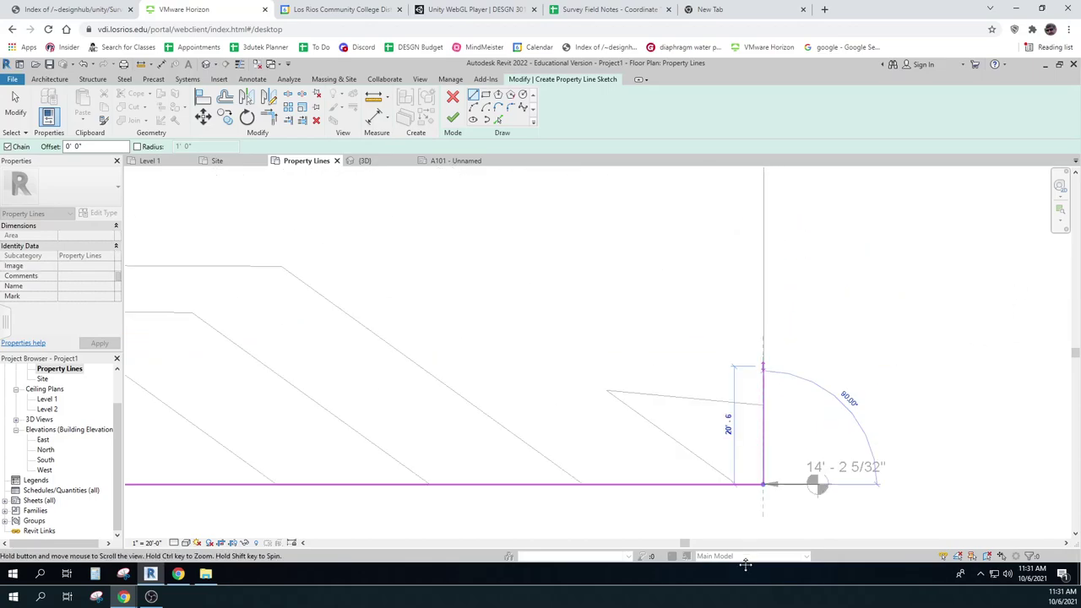
scroll(703, 250, up, 3)
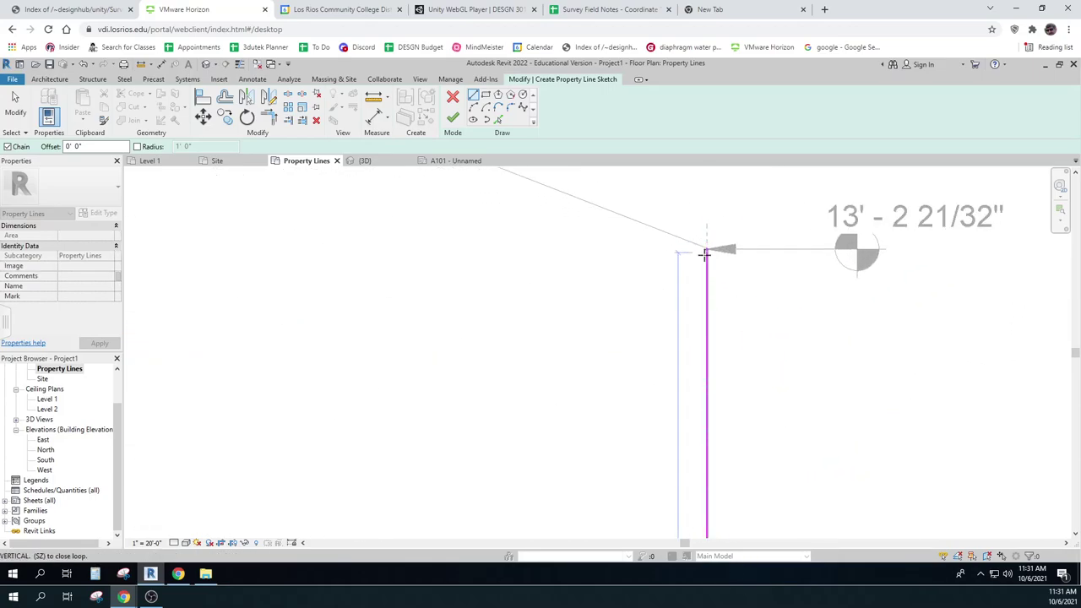
scroll(706, 248, up, 3)
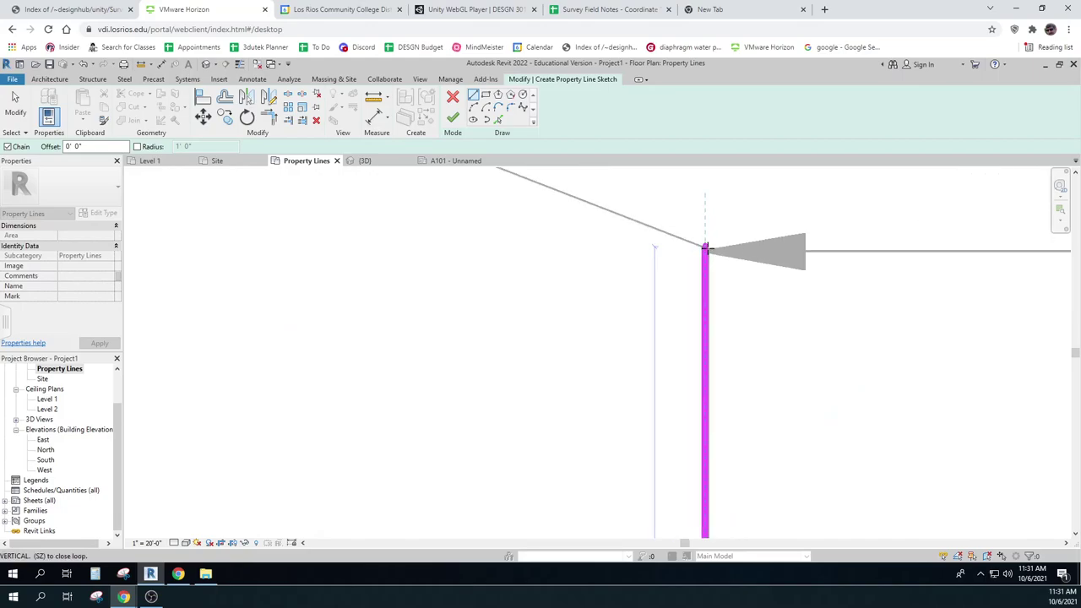
scroll(707, 248, down, 4)
click(707, 249)
Step: Close the boundary with the diagonal edge to the eastern end of the northern line and finish the property line sketch
middle_drag(659, 236, 893, 437)
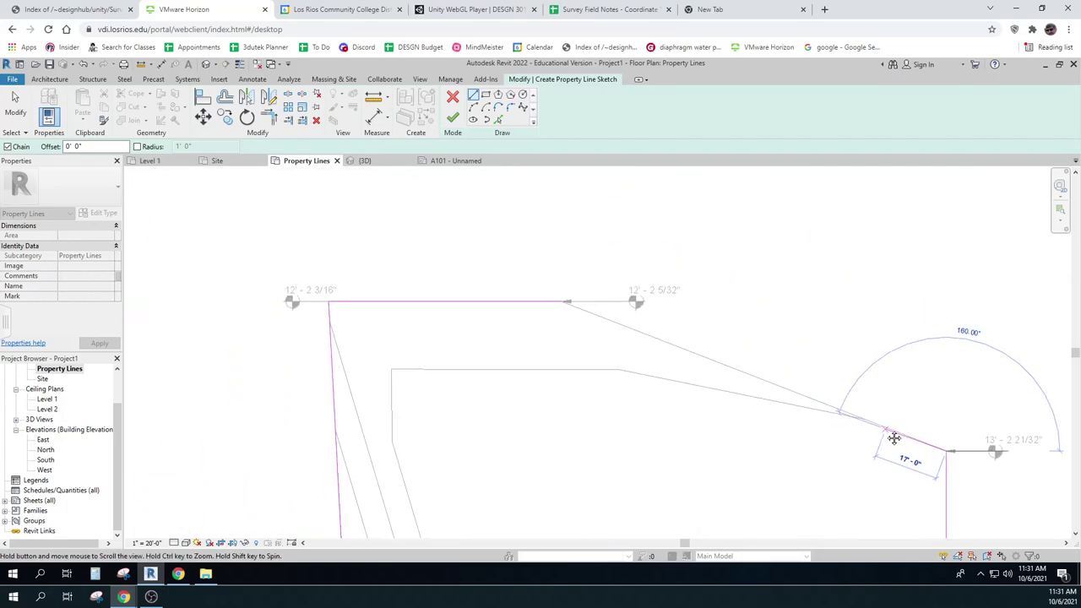
scroll(575, 314, up, 2)
scroll(573, 304, up, 3)
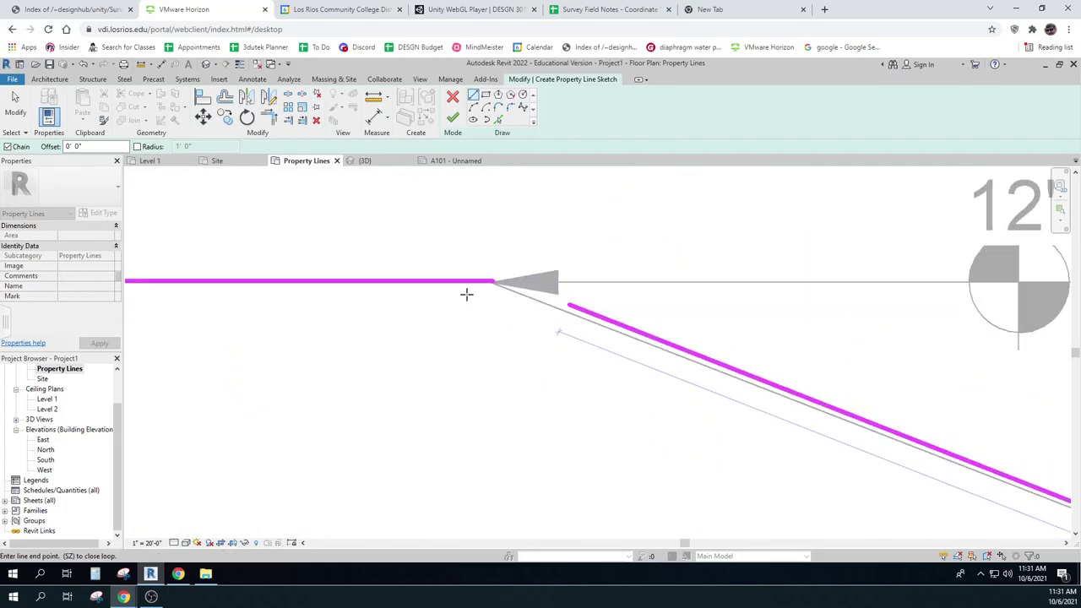
click(492, 281)
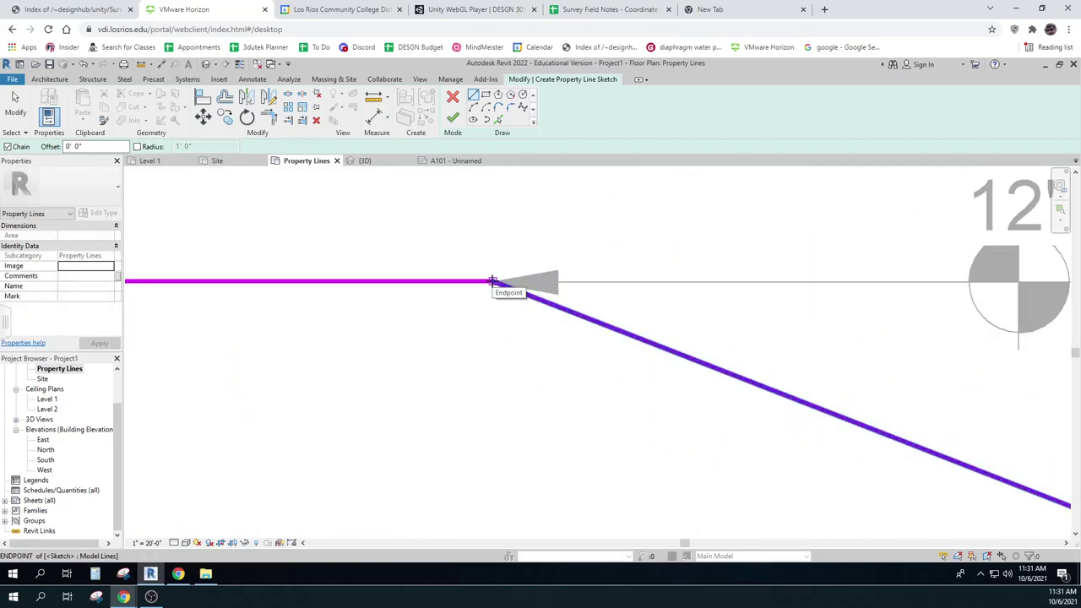
click(452, 118)
scroll(452, 355, down, 6)
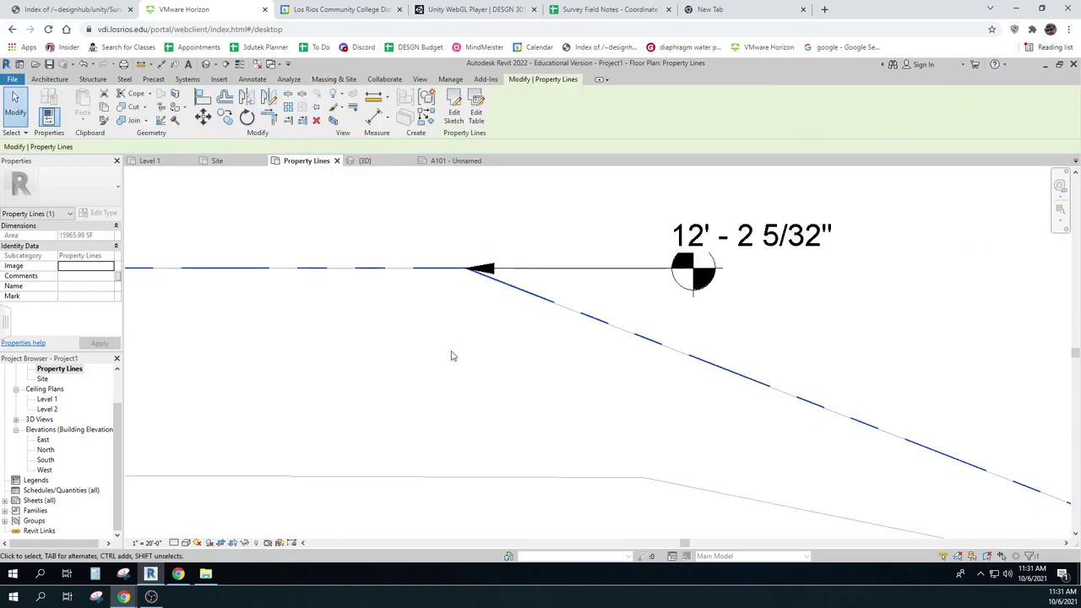
Step: Override the property line's projection graphics in this view with color RGB 054-054-054 and line weight 8
right_click(558, 377)
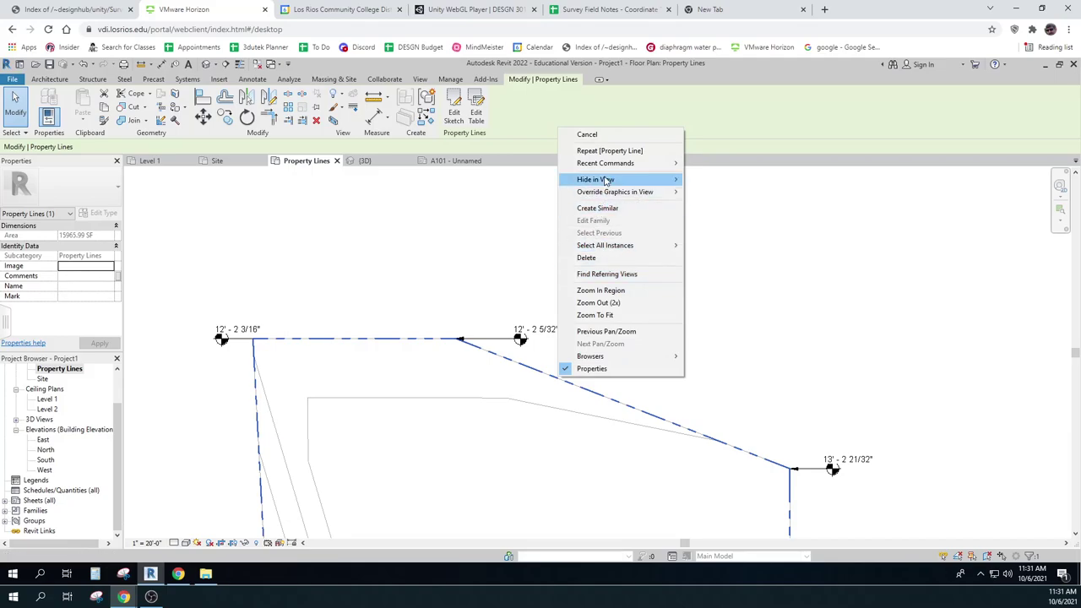
click(722, 192)
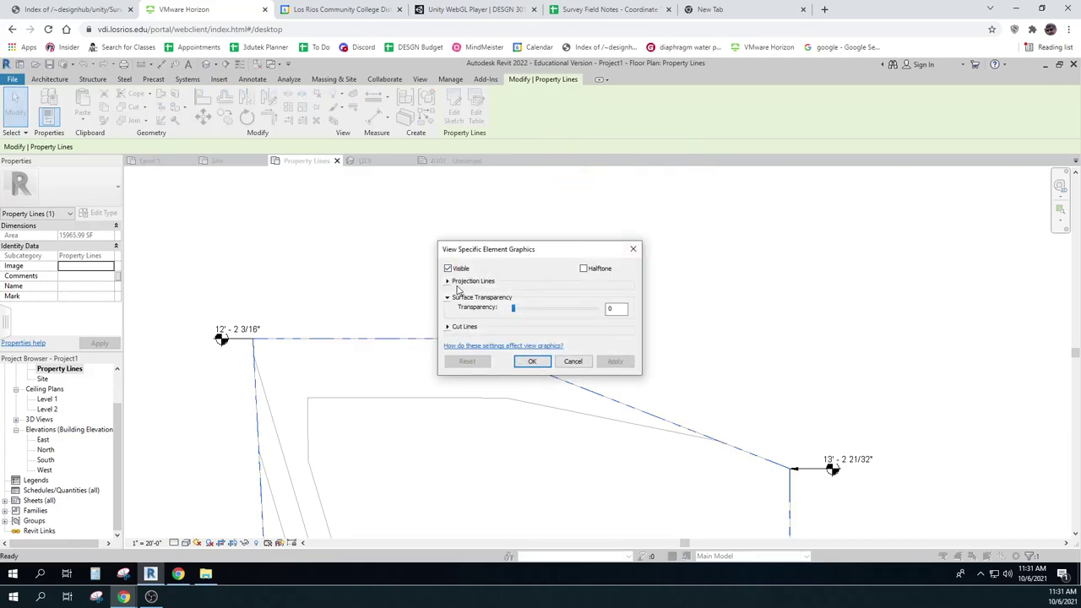
click(448, 282)
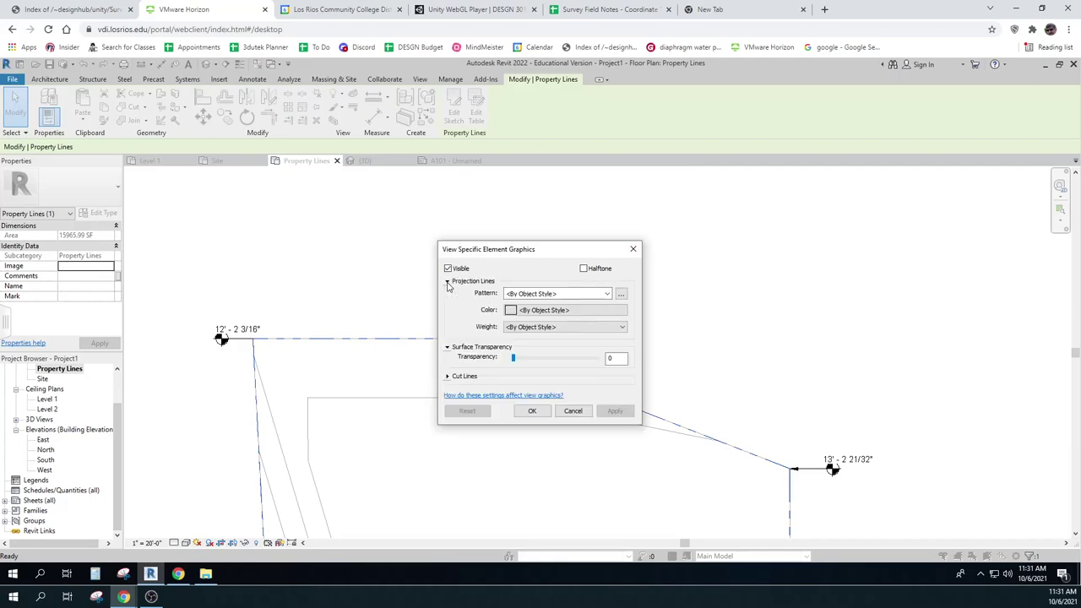
click(517, 310)
drag(672, 309, 672, 334)
click(588, 432)
click(548, 327)
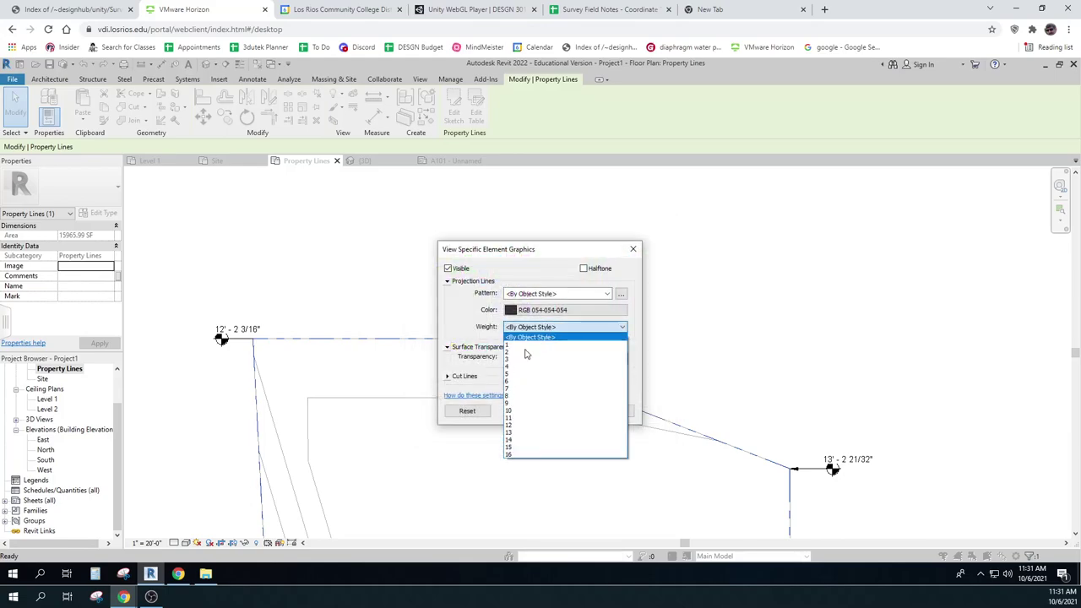
click(518, 396)
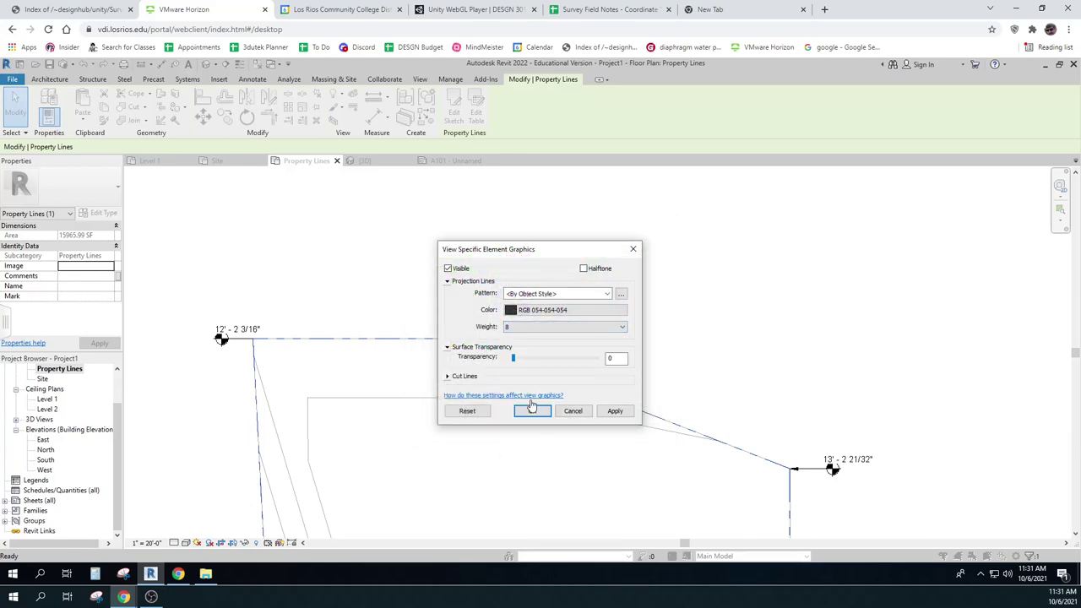
click(615, 411)
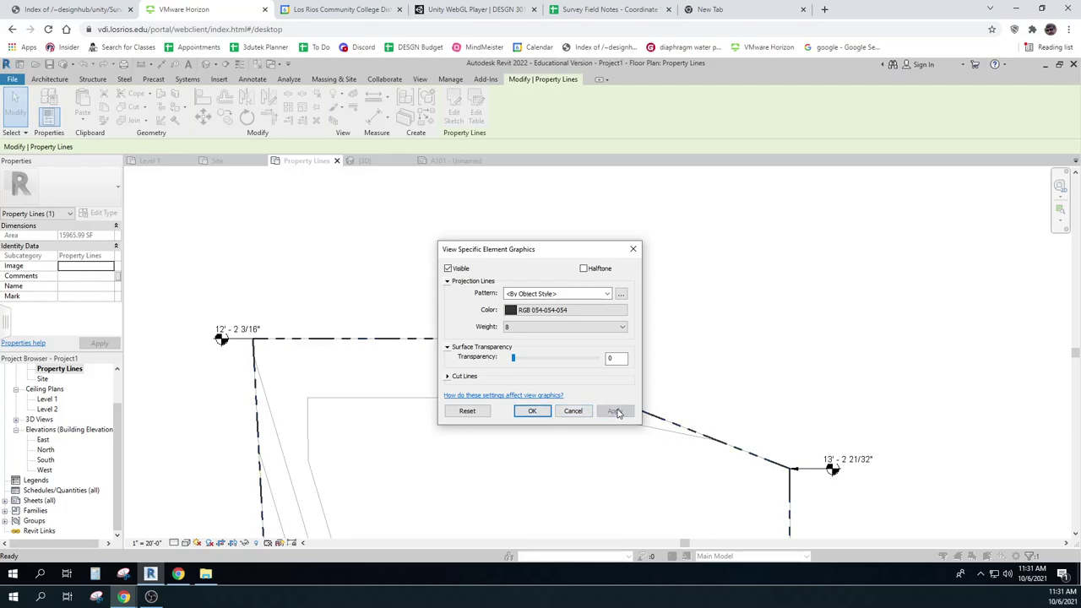
click(531, 412)
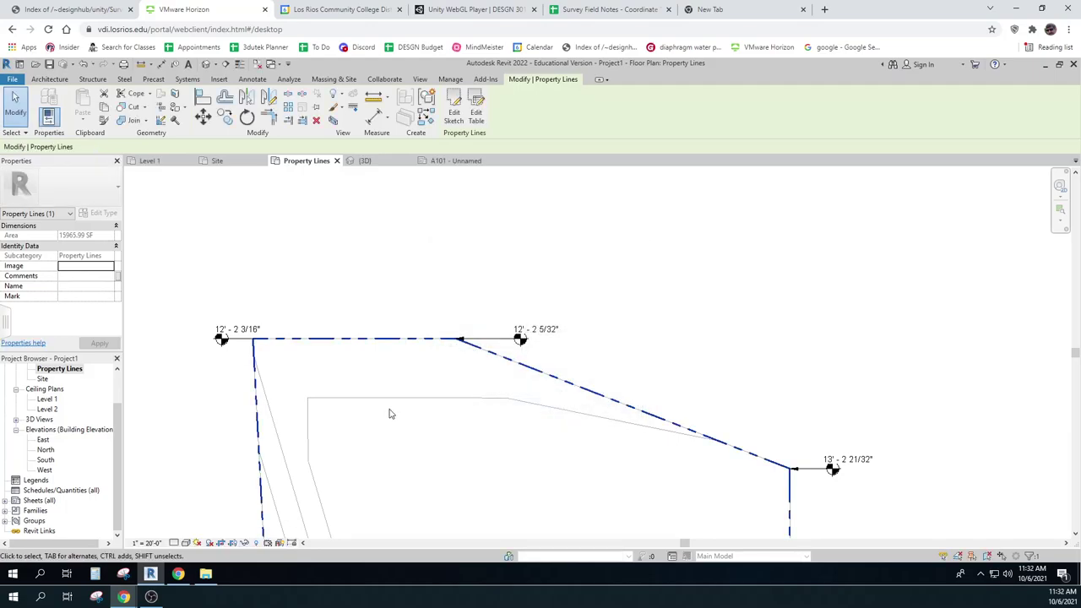
Step: Check the property lines' appearance on sheet A101, then return to the Property Lines floor plan
scroll(390, 414, down, 3)
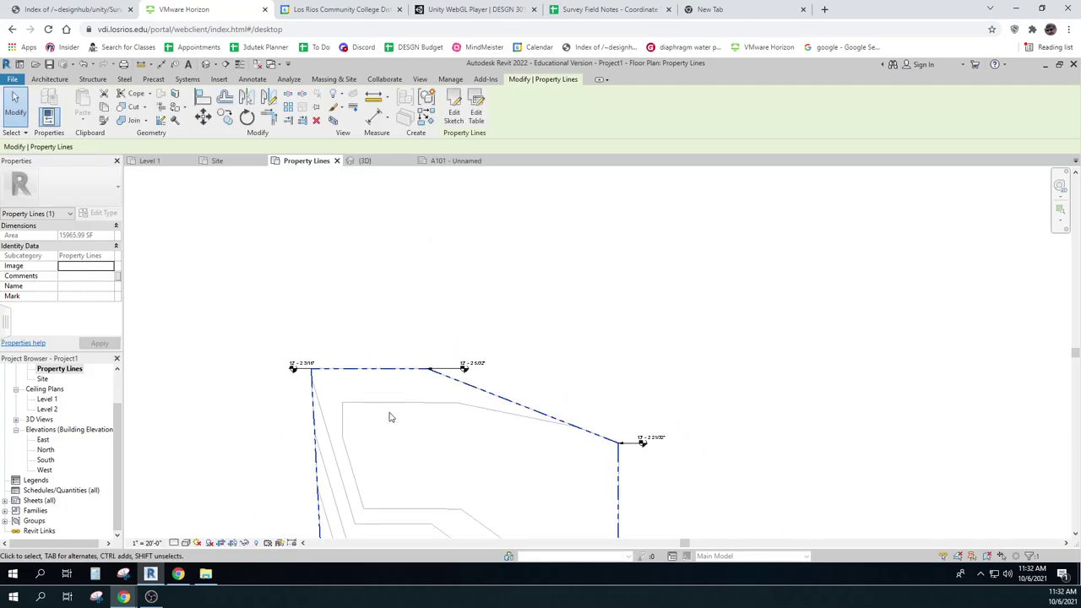
click(6, 501)
double_click(51, 510)
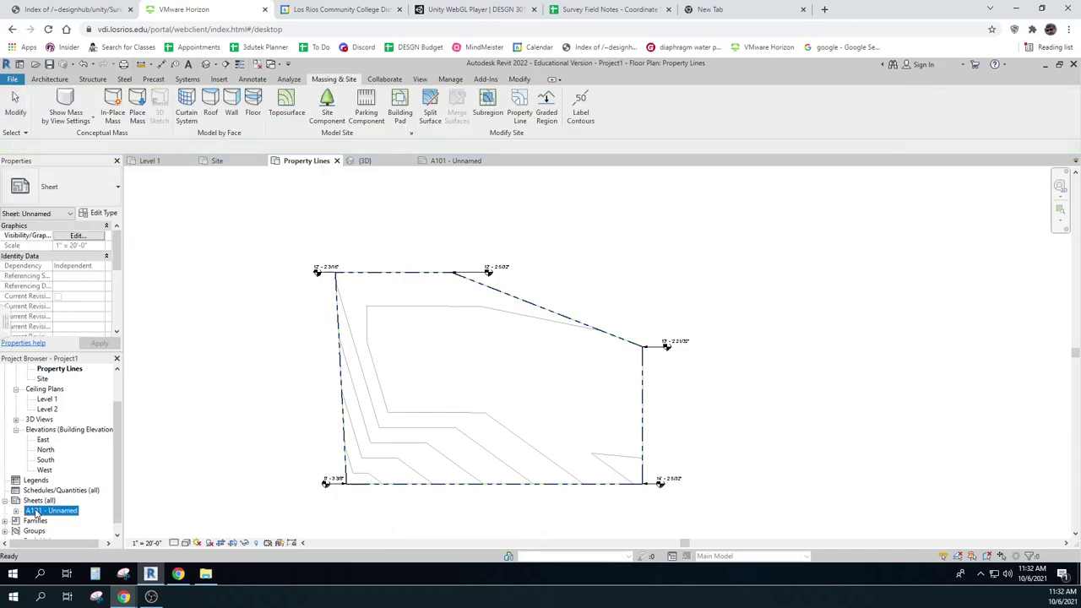
click(170, 455)
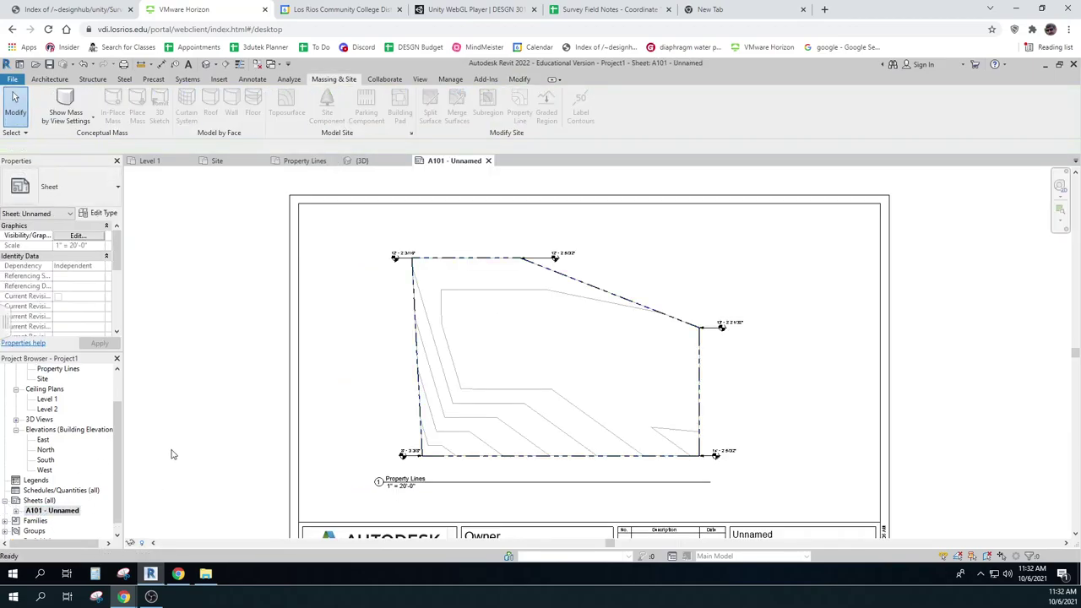
double_click(55, 370)
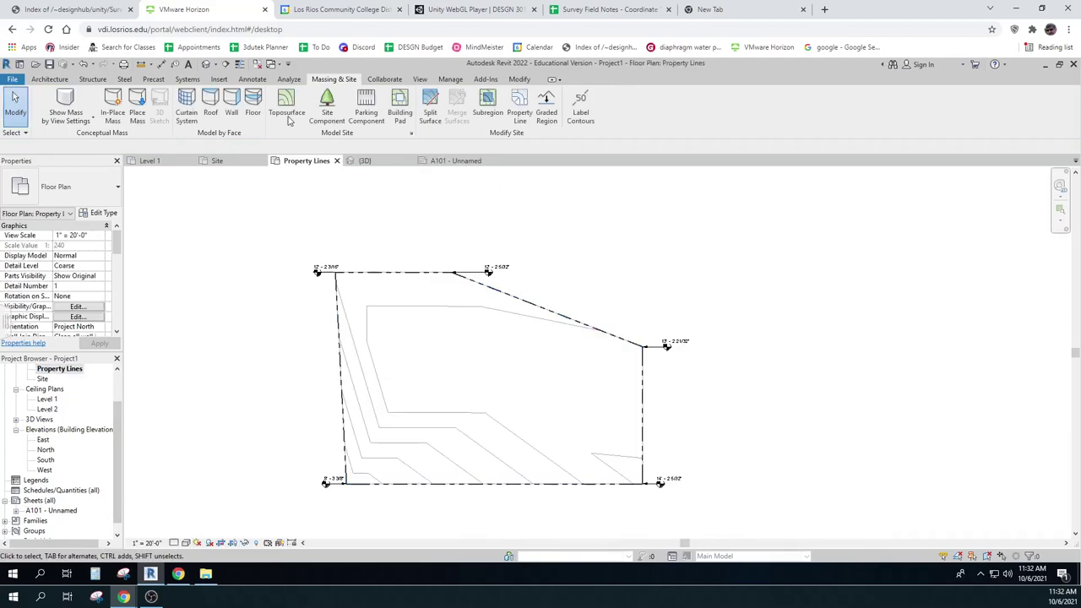
Step: Start Tag by Category on the northern property line and load the Property Line Tag family from the English-Imperial Annotations Civil folder
click(252, 78)
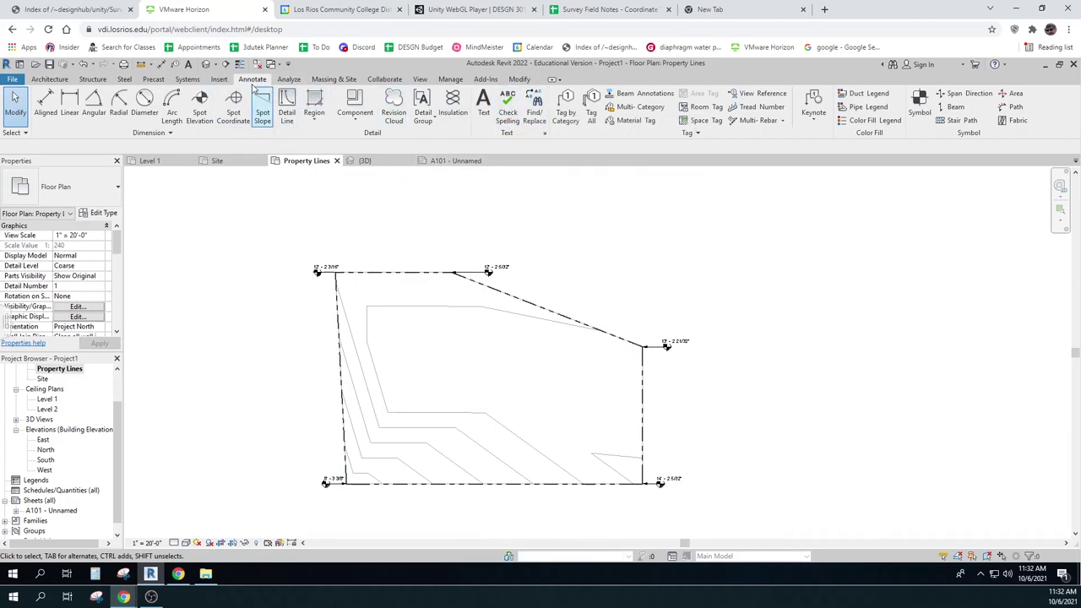
click(567, 110)
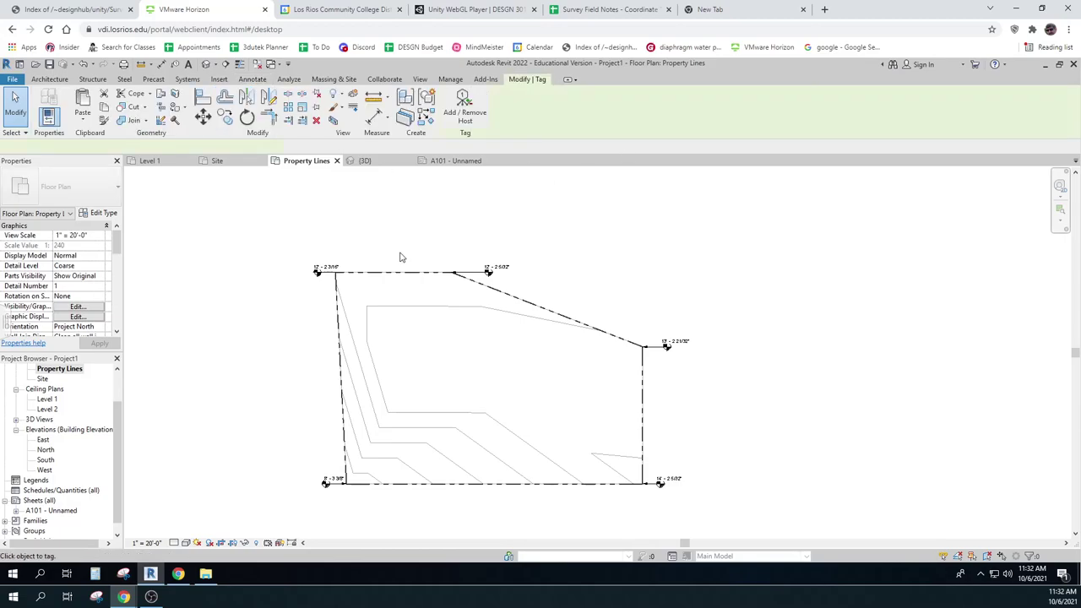
click(422, 277)
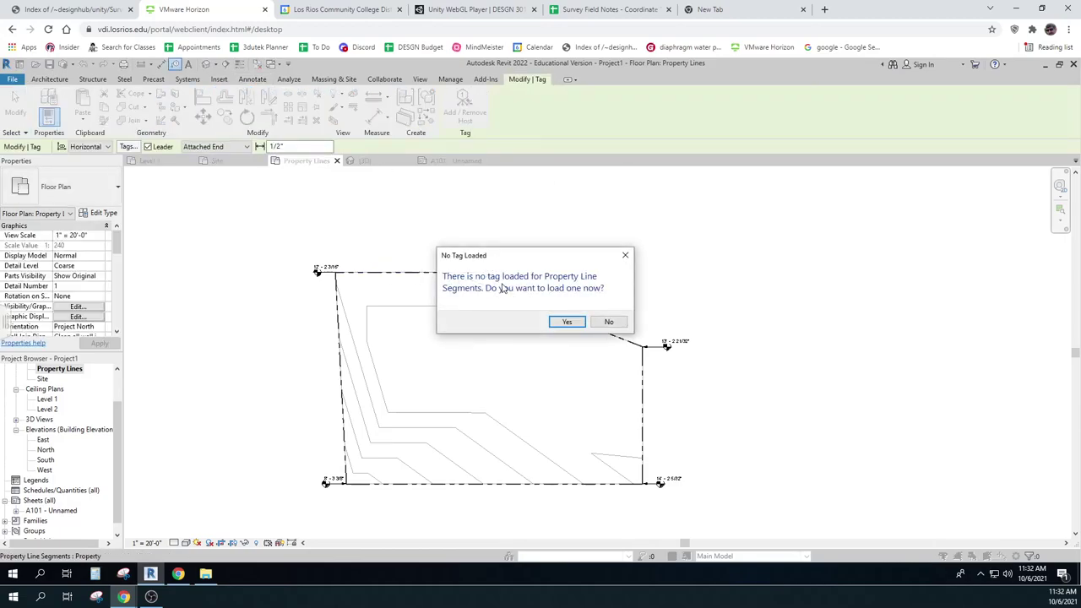
click(566, 324)
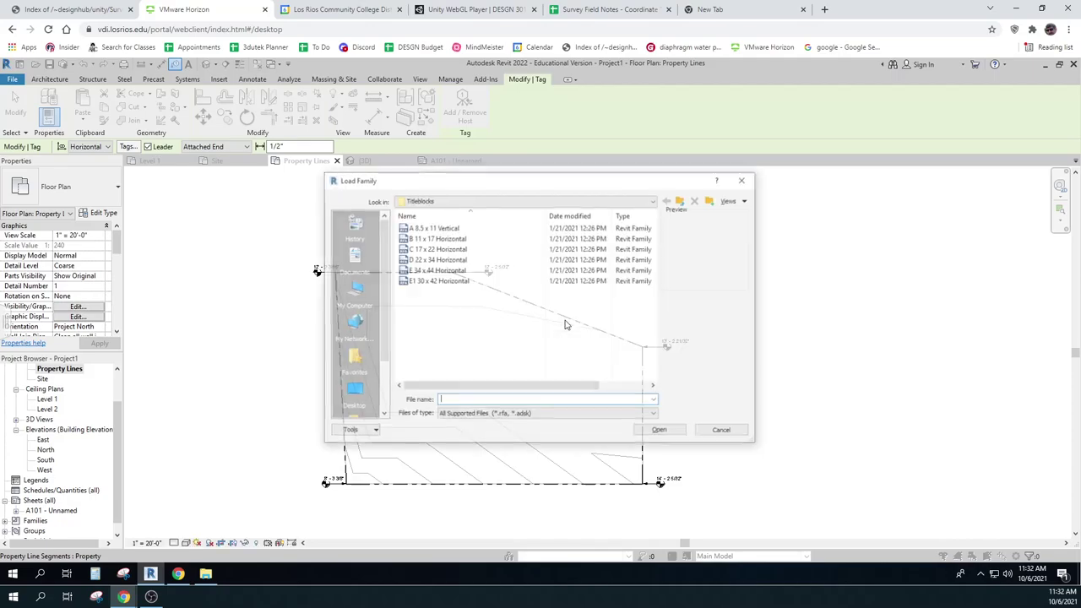
click(655, 200)
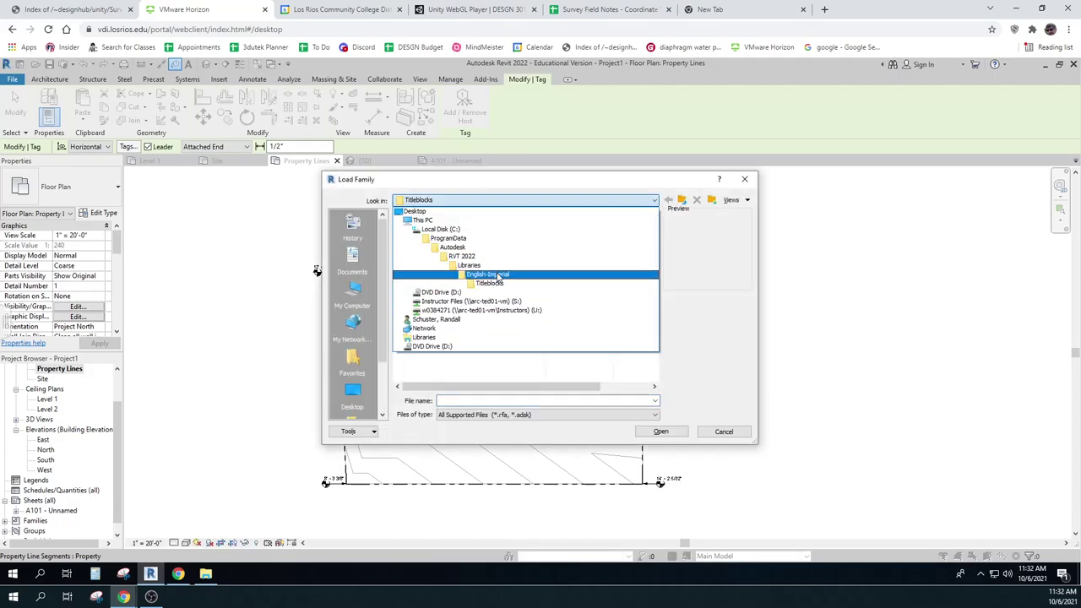
click(488, 276)
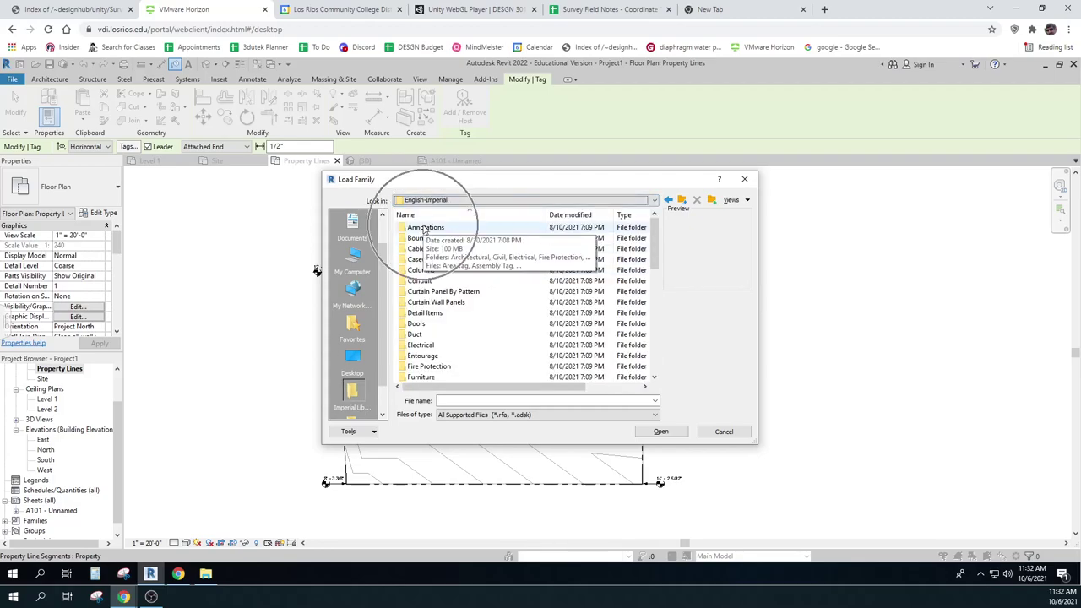
double_click(424, 228)
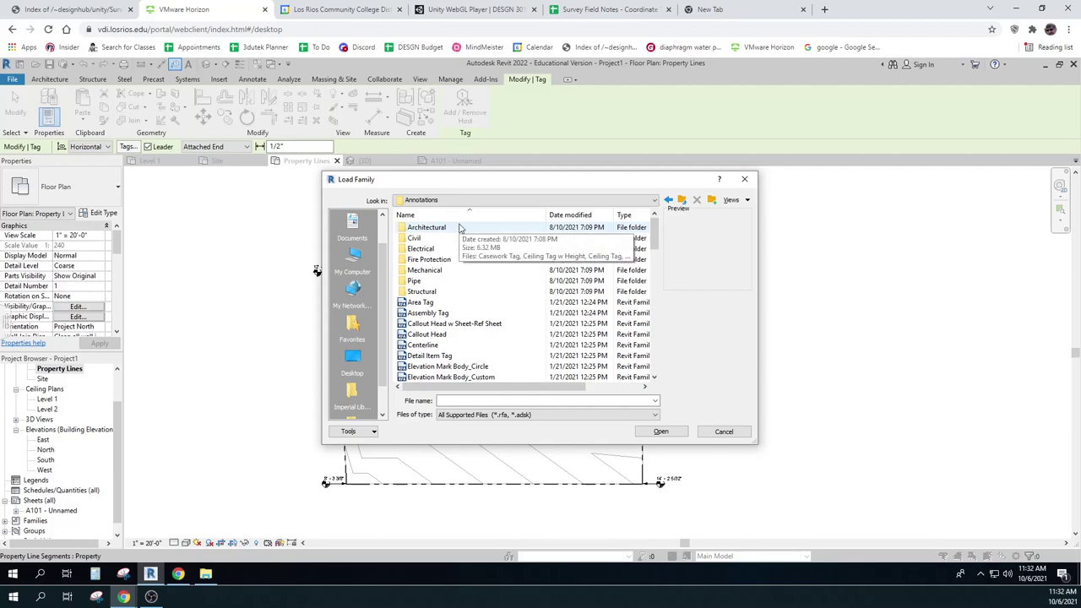
double_click(414, 240)
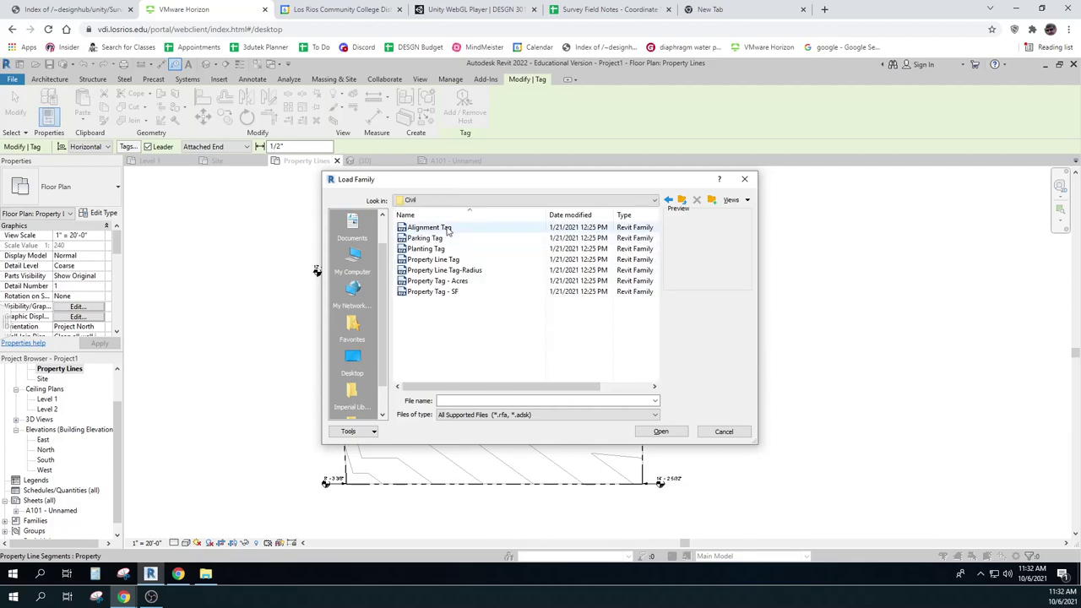
click(433, 259)
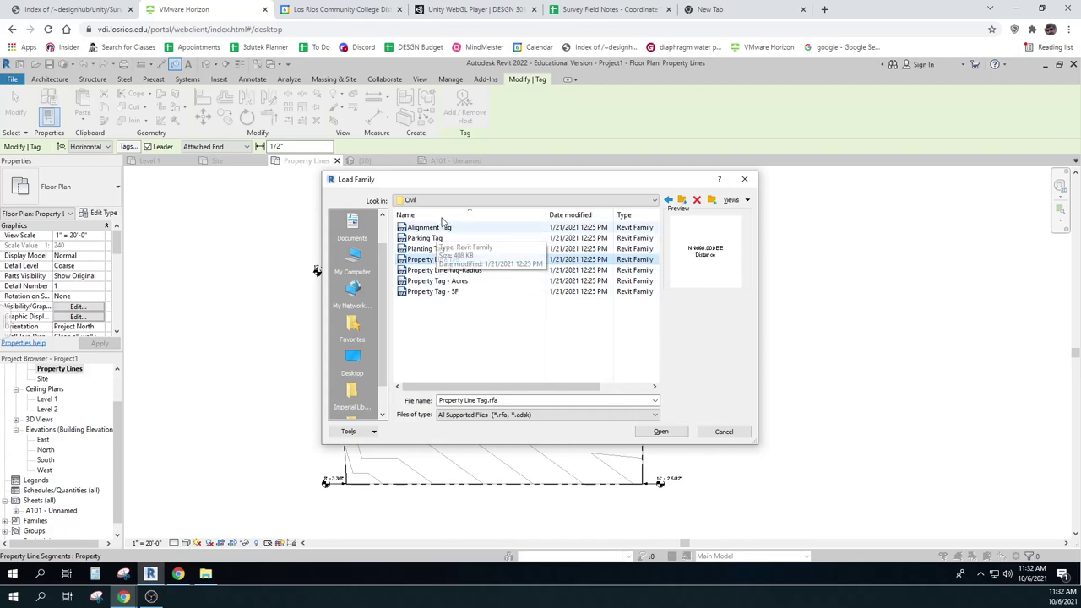
click(659, 432)
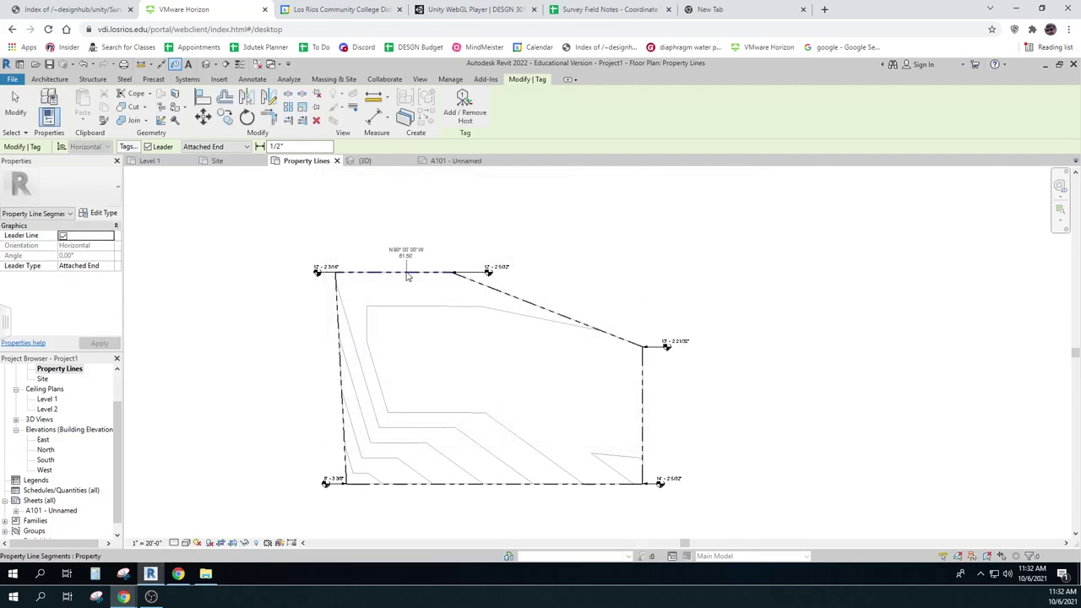
Step: Place property line tags with leaders on the northern, western, southern, eastern and diagonal boundary segments
click(407, 272)
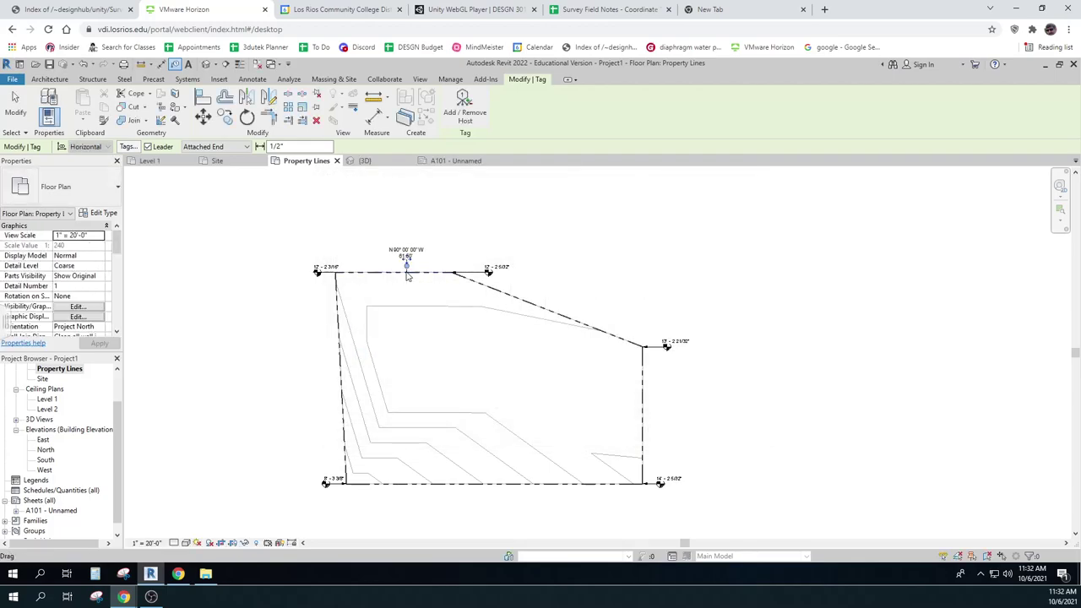
click(338, 365)
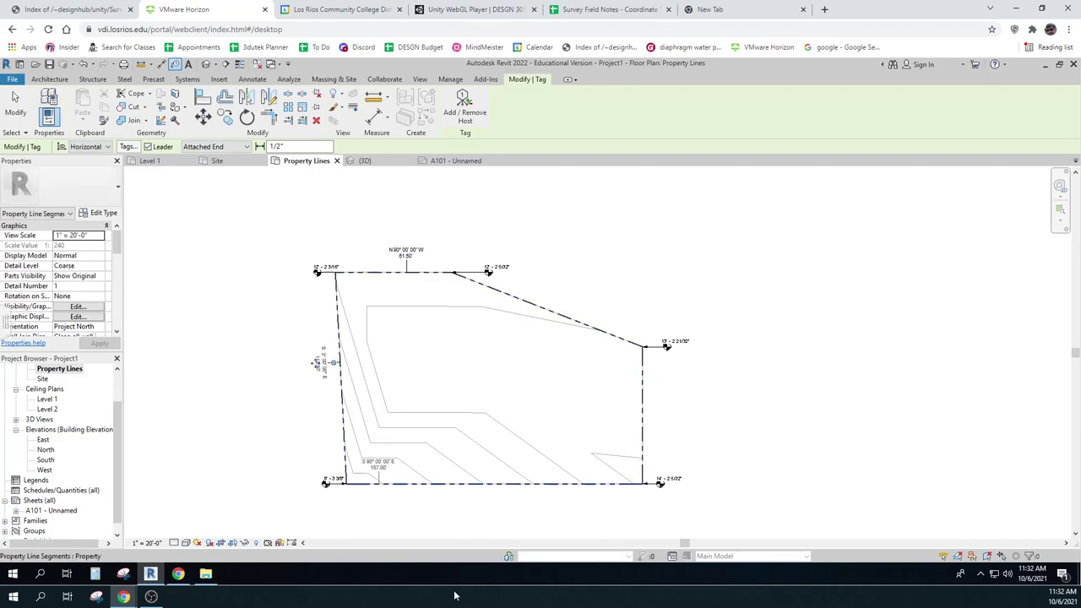
click(490, 492)
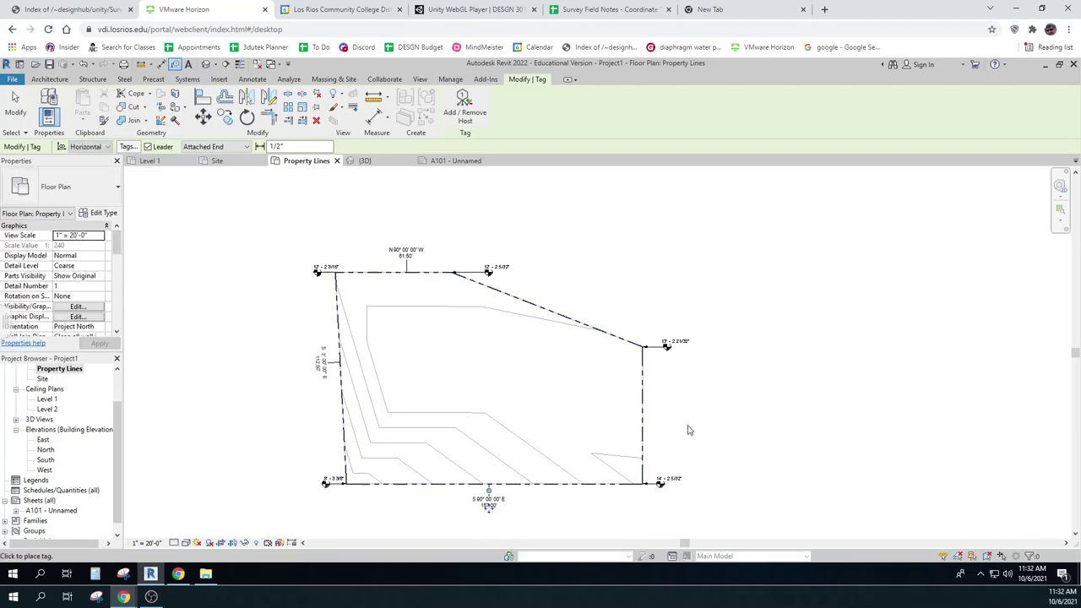
click(647, 428)
click(557, 315)
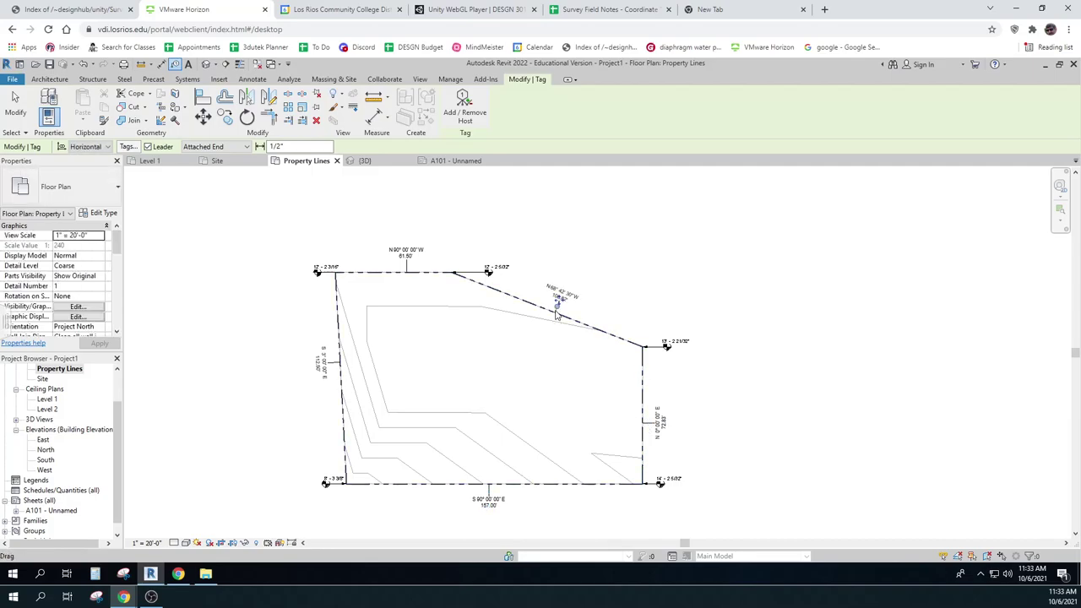
key(Escape)
key(Escape)
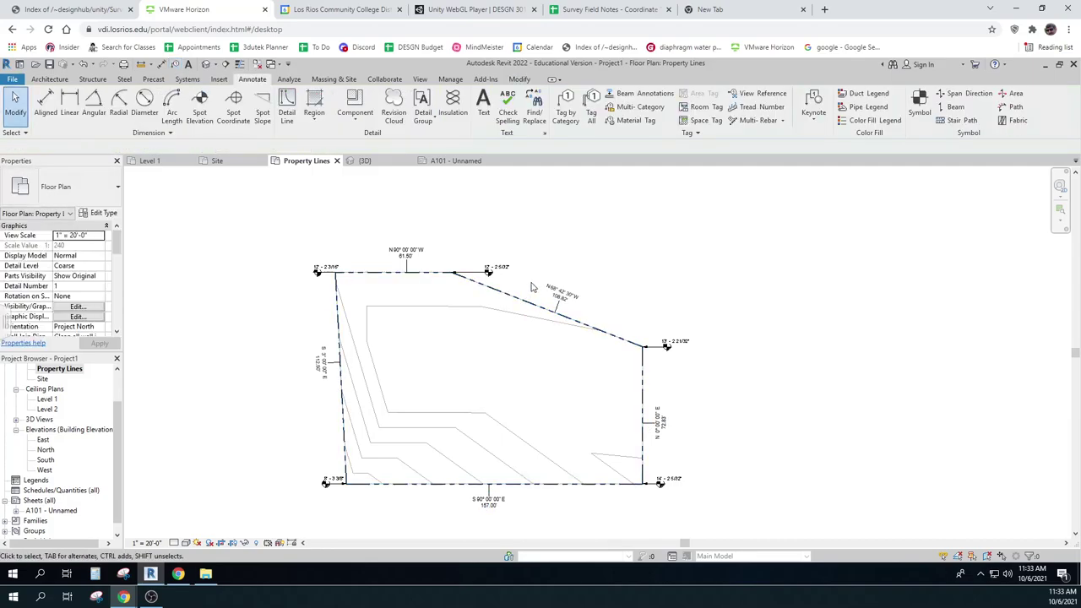
Step: Select all five property line tags and turn off their leader lines
click(563, 292)
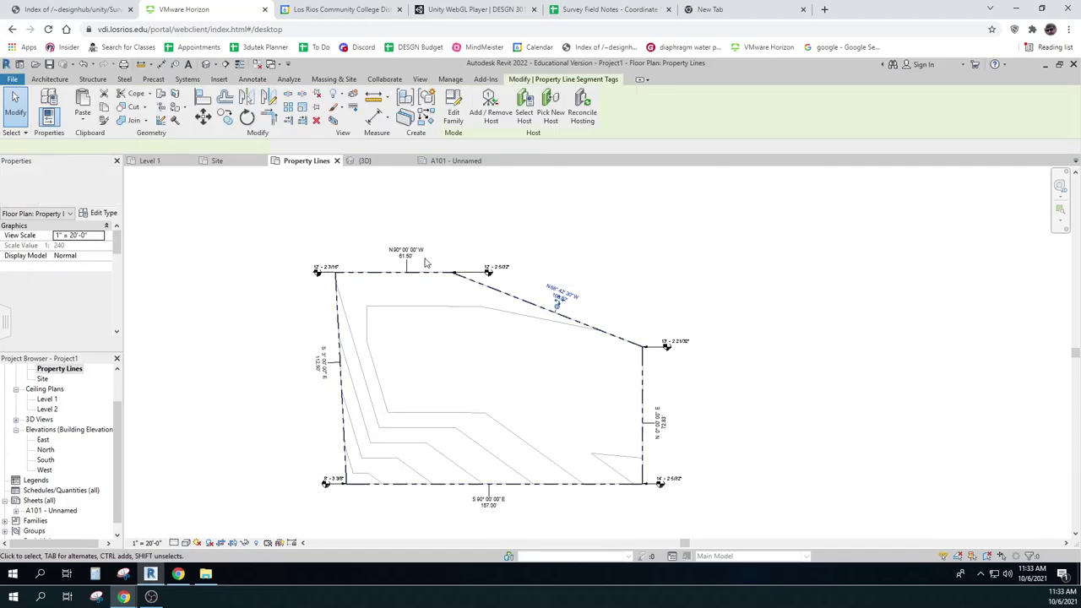
ctrl+click(412, 256)
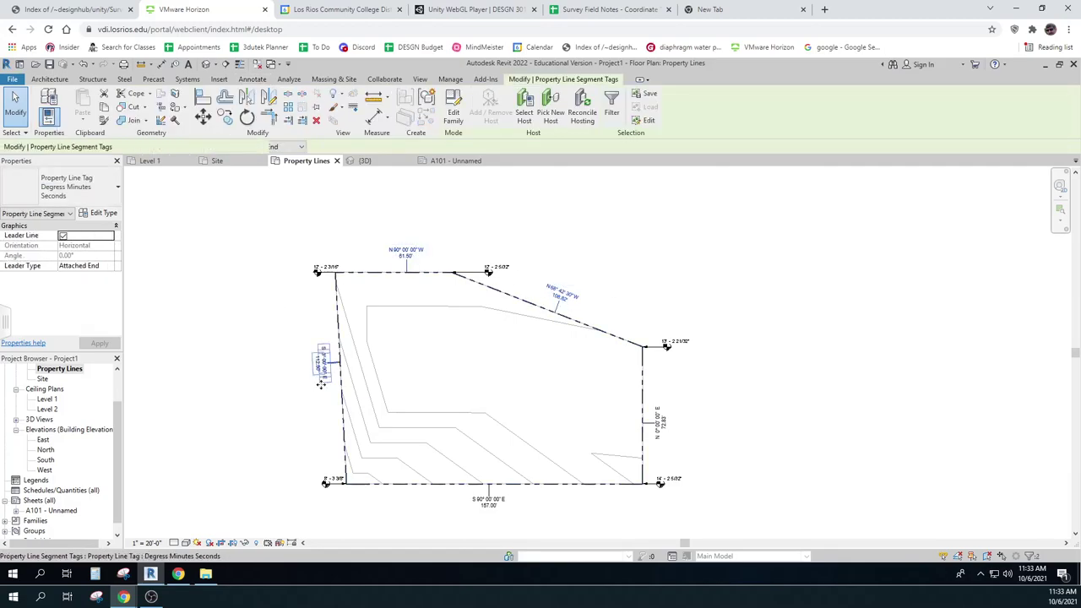
ctrl+click(490, 502)
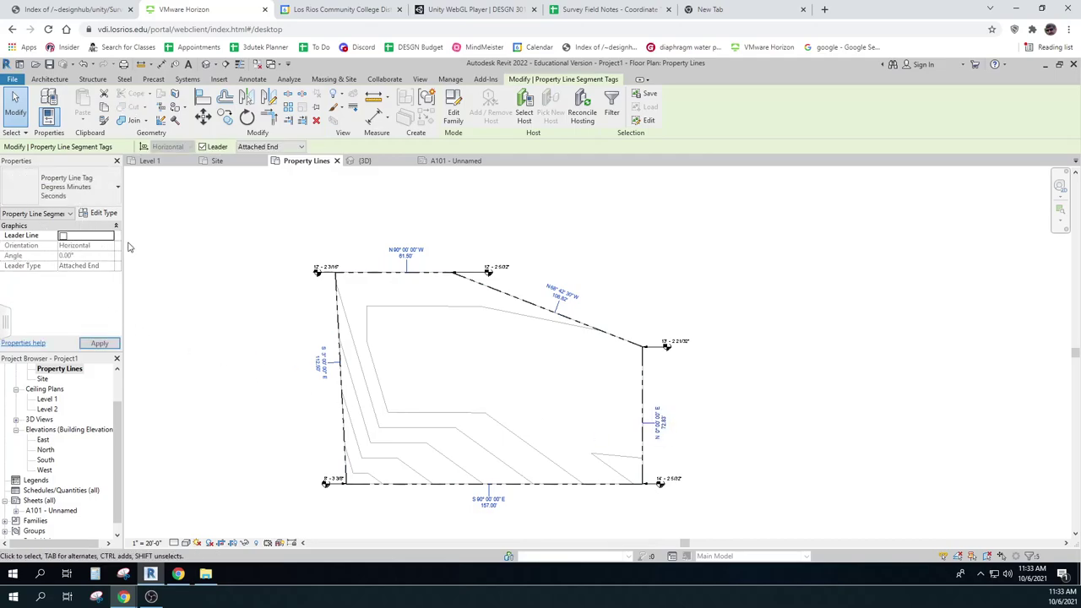
click(220, 280)
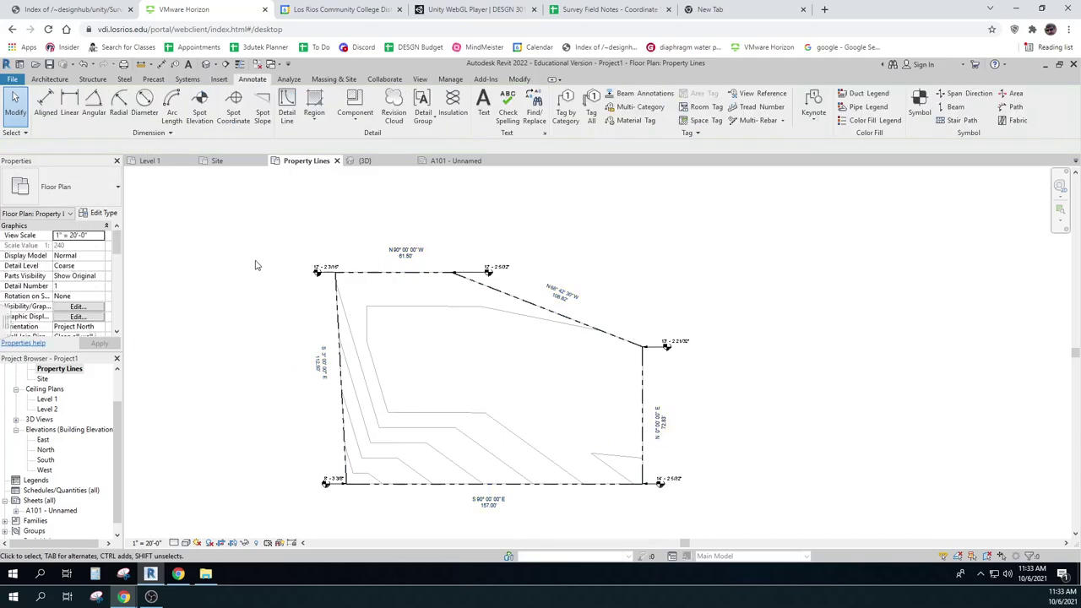
Step: Move the northern and diagonal property line tags closer to their boundary segments
click(439, 251)
key(Down)
key(Down)
key(Down)
key(Down)
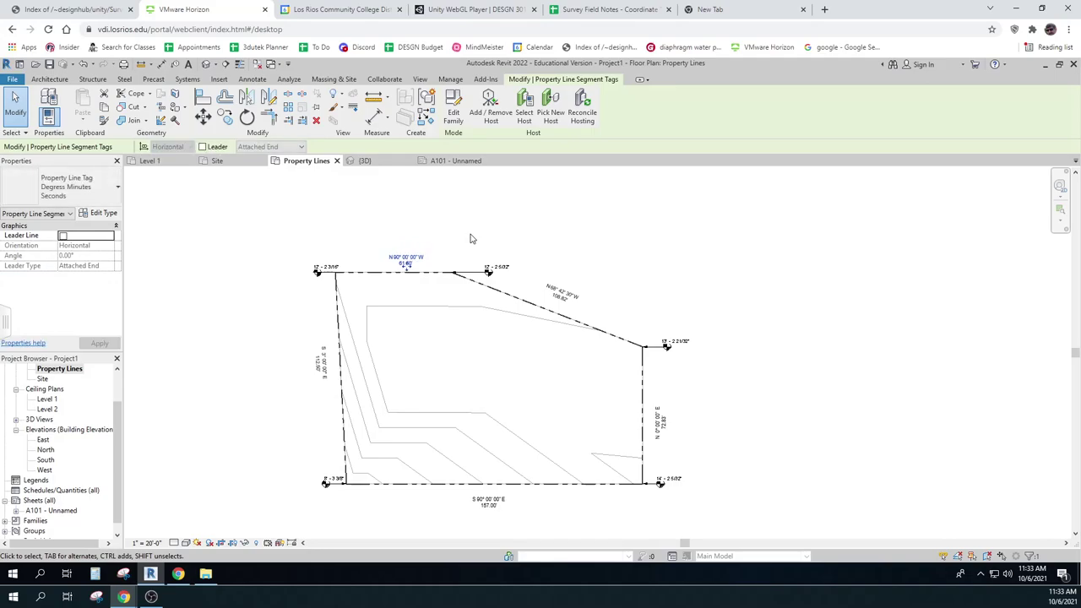
click(568, 300)
drag(571, 304, 570, 304)
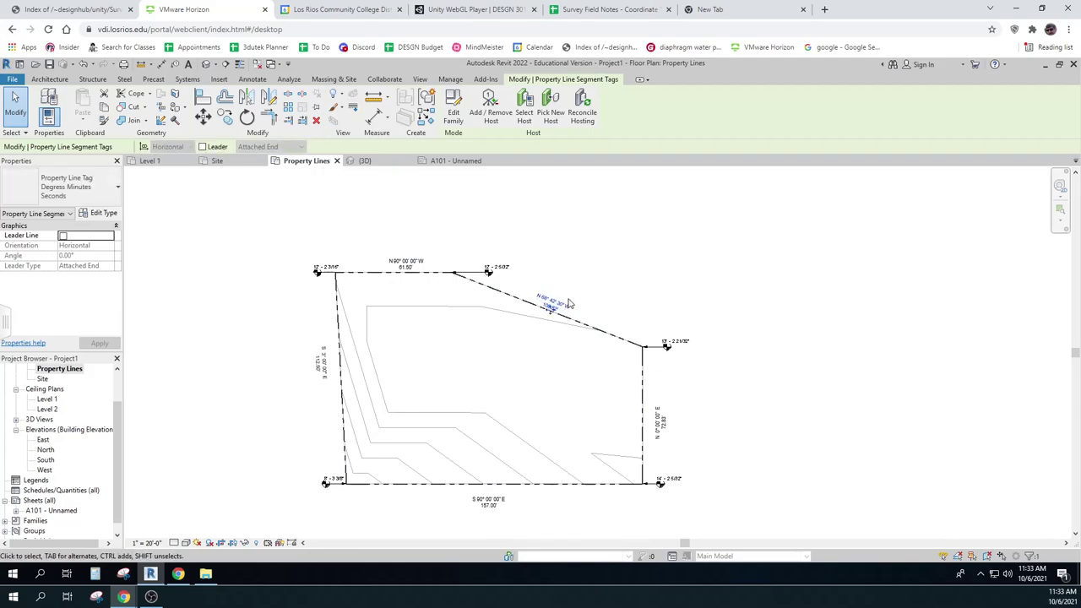
Step: Move the western and southern property line tags closer to their boundary segments
click(324, 367)
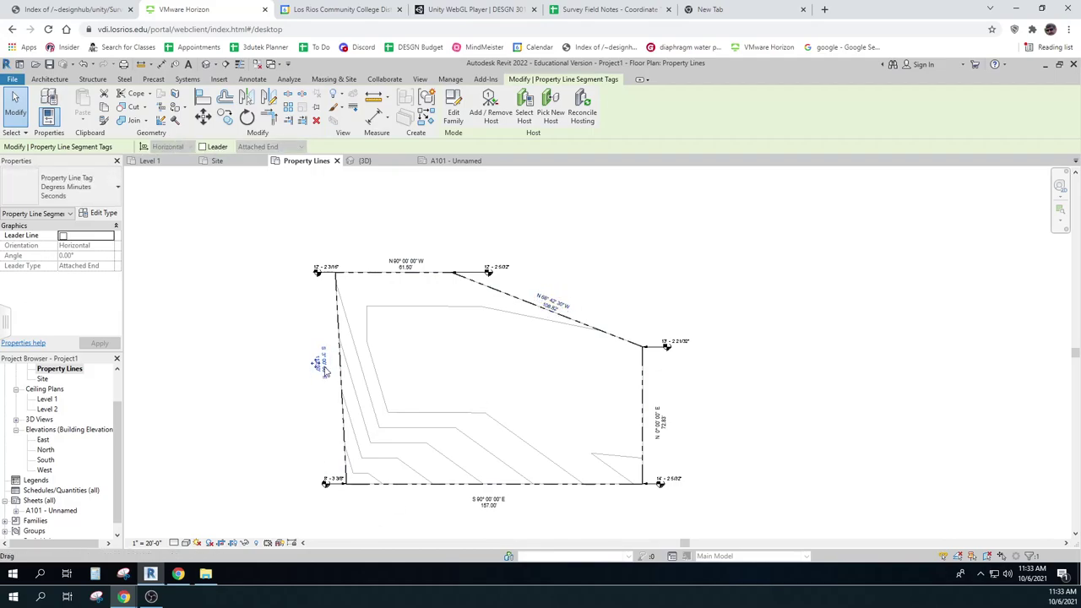
drag(325, 370, 330, 370)
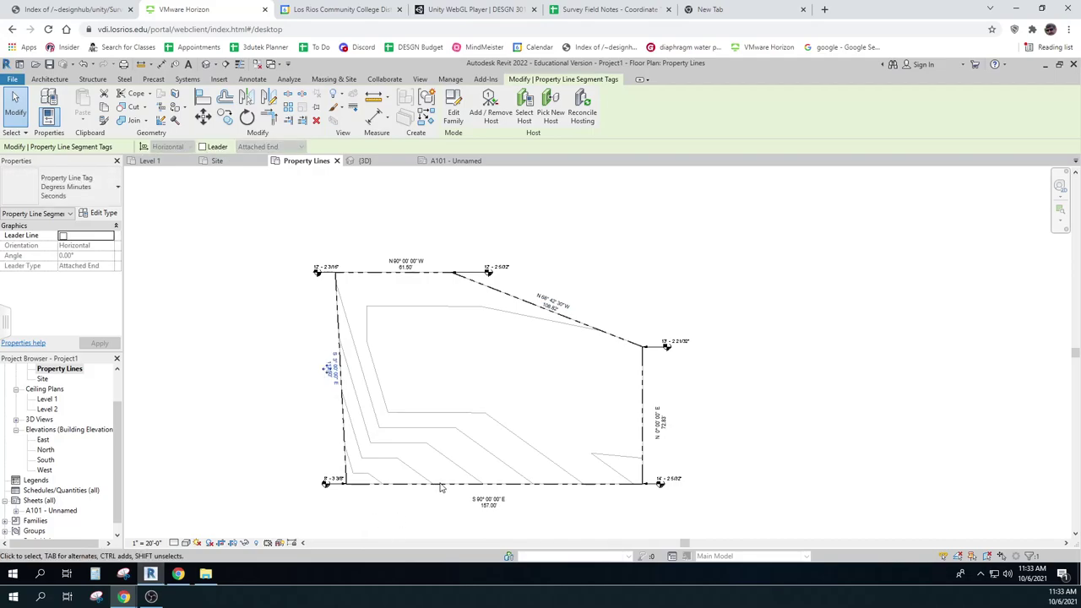
click(490, 511)
key(Up)
key(Up)
key(Up)
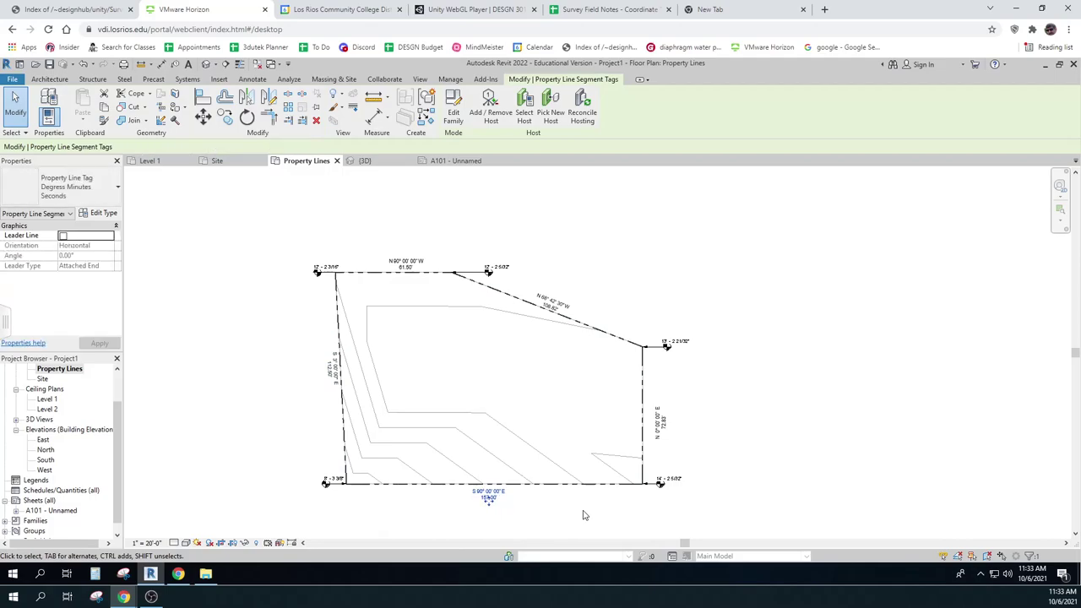
key(Up)
key(Escape)
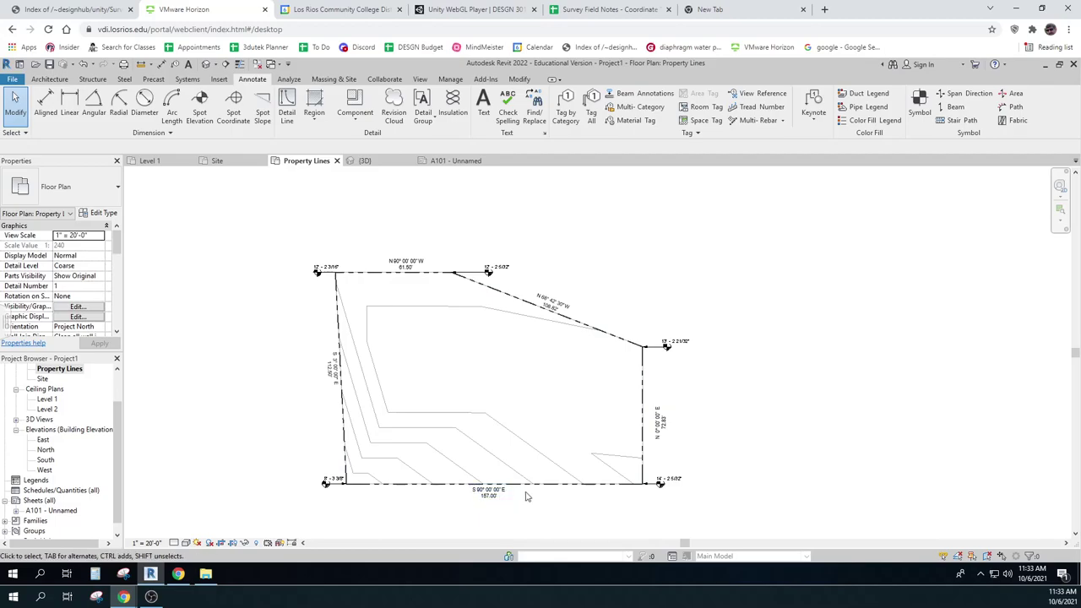
Step: Nudge the eastern property line tag west so it sits close beside its boundary segment
click(661, 423)
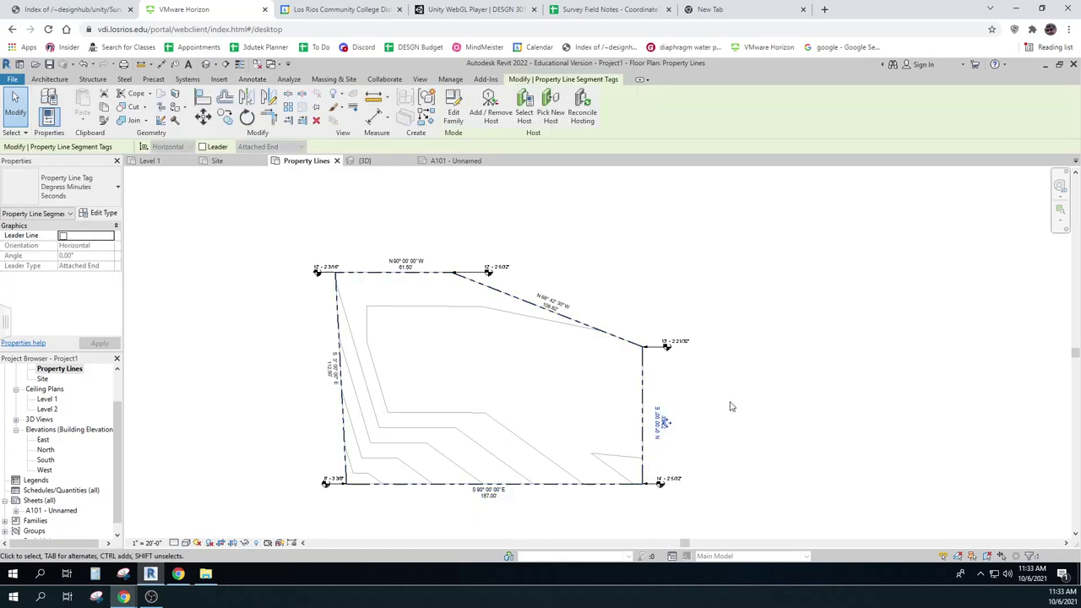
key(Left)
key(Left)
key(Escape)
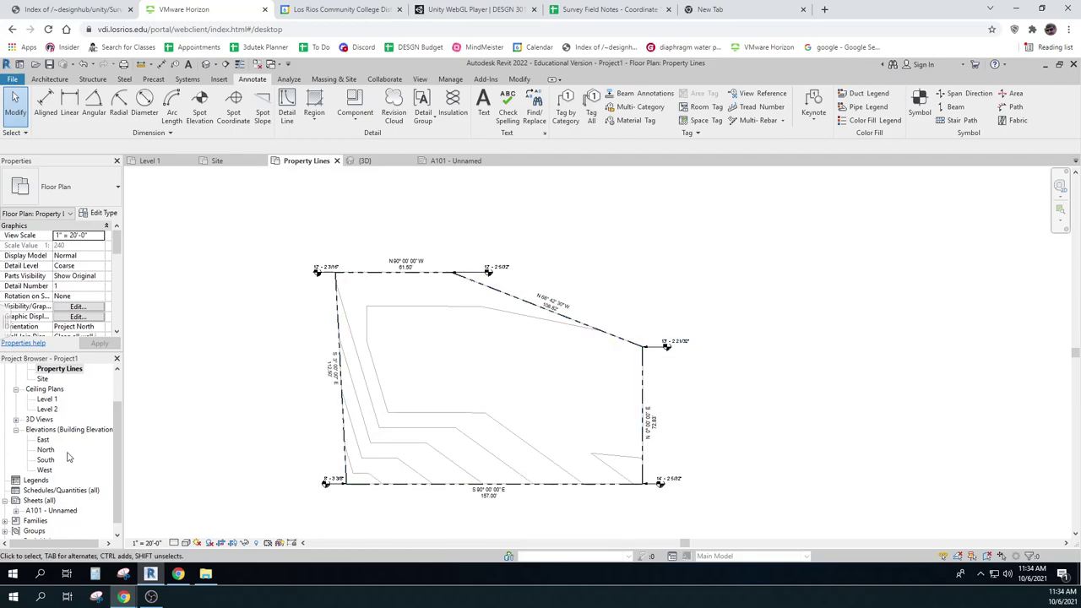
Step: Check the property line tags and layout on sheet A101, then return to the Property Lines floor plan
double_click(49, 511)
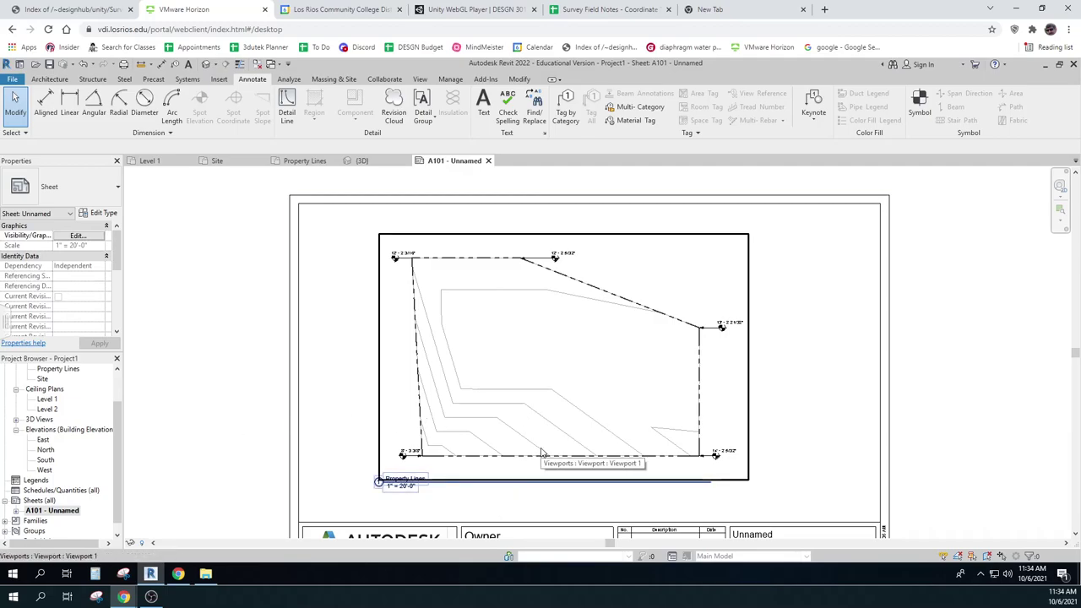
double_click(63, 370)
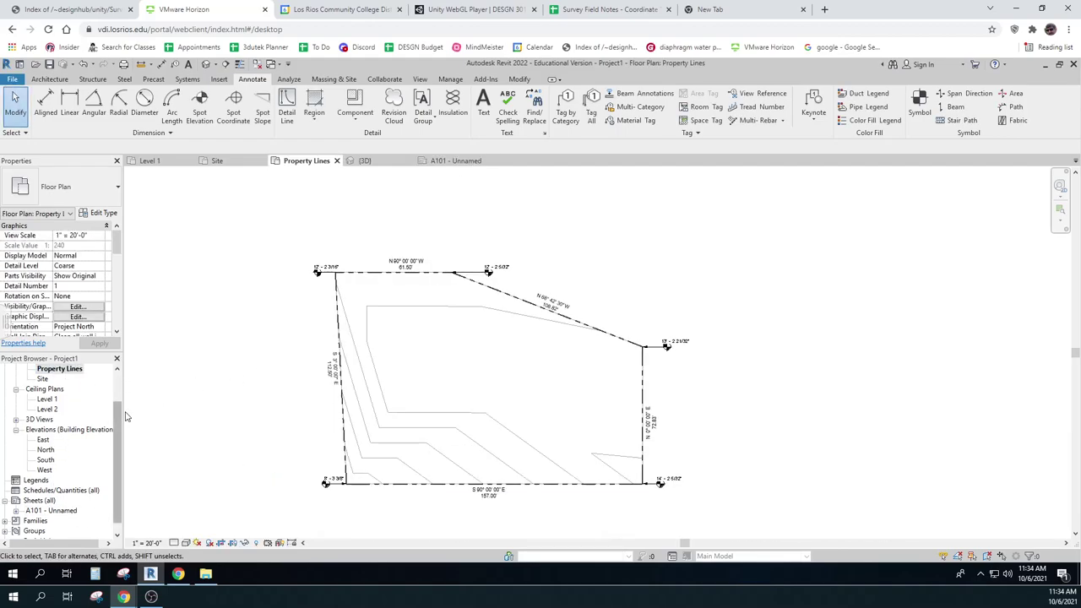
click(415, 264)
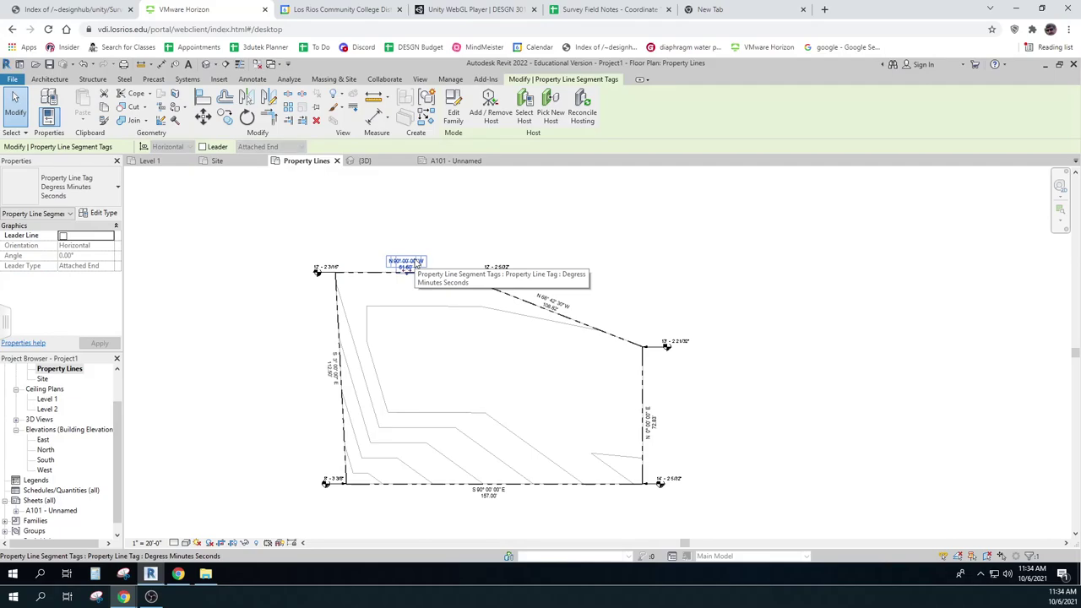
click(296, 259)
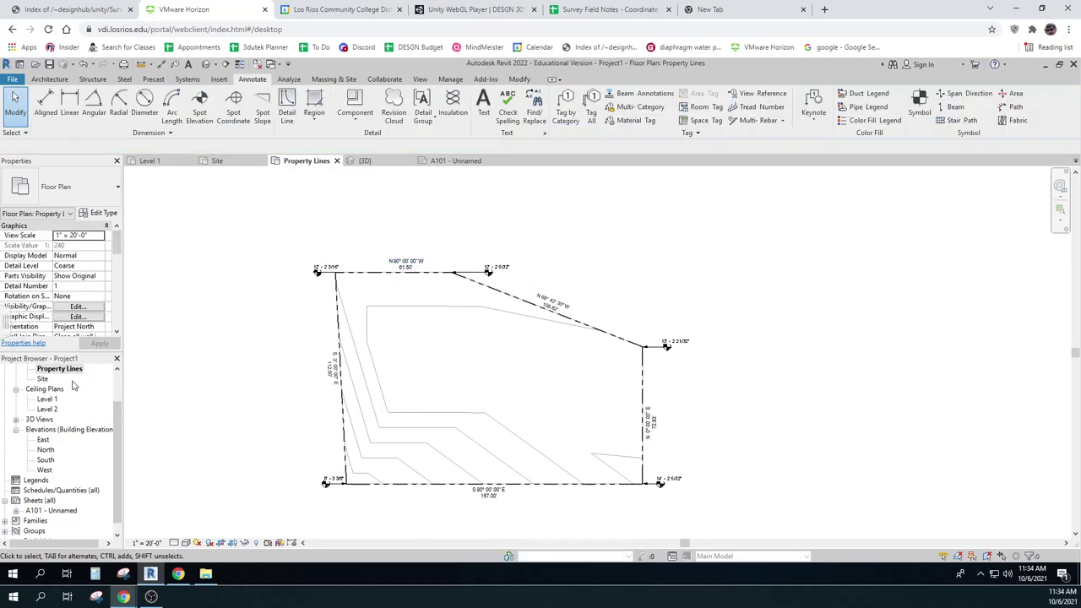
double_click(57, 512)
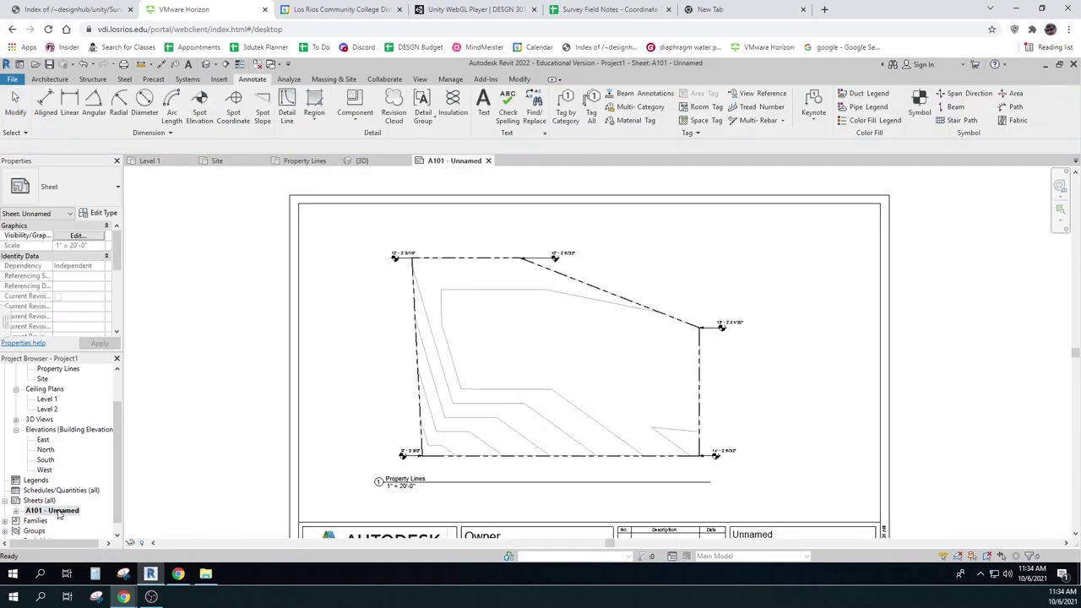
click(420, 433)
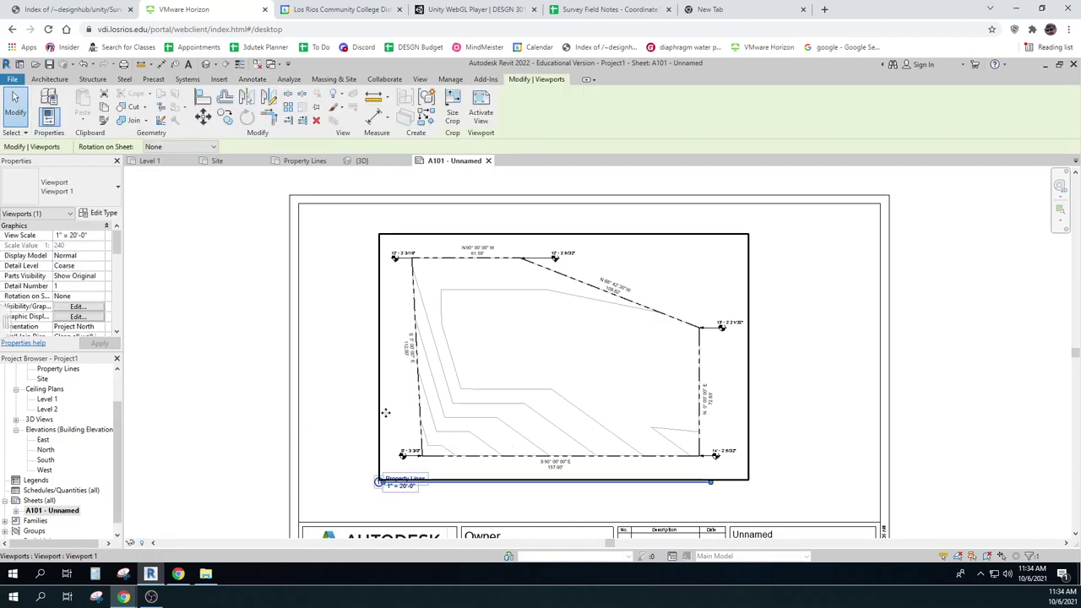
click(325, 412)
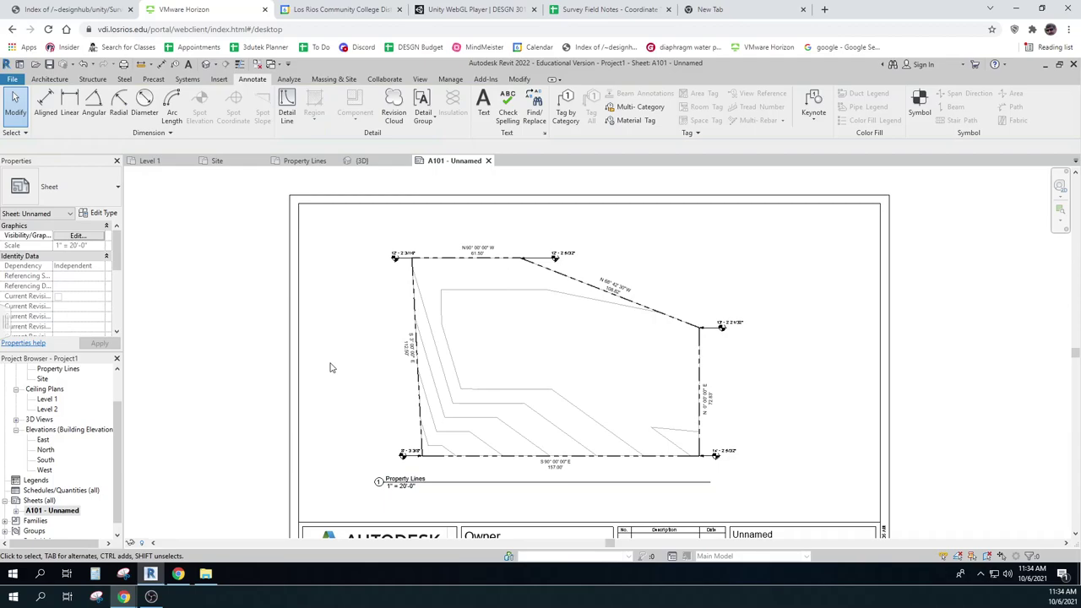
middle_drag(799, 396, 777, 363)
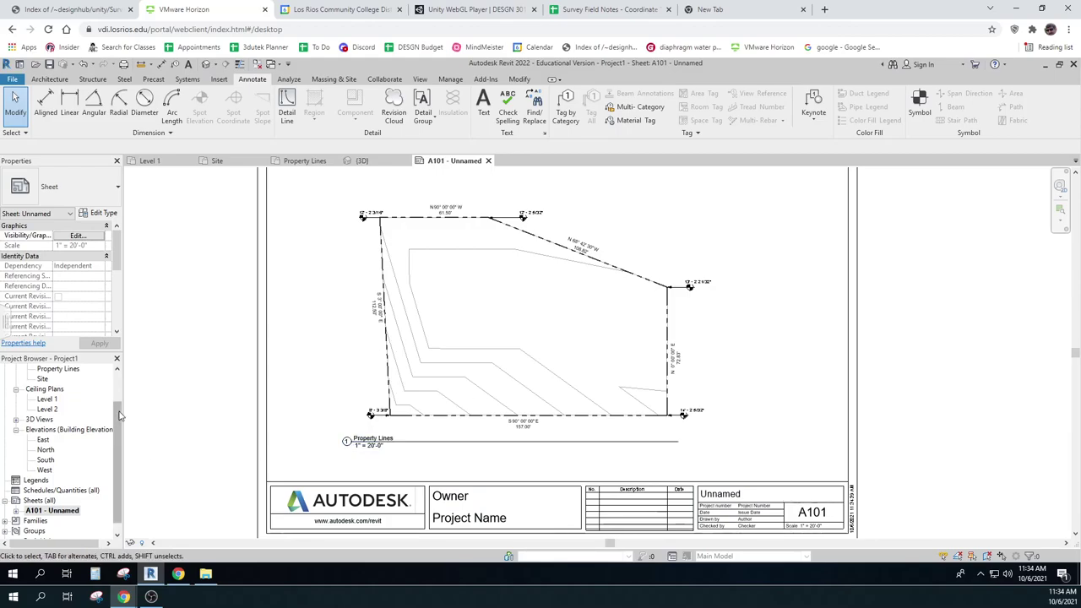
drag(120, 433, 121, 415)
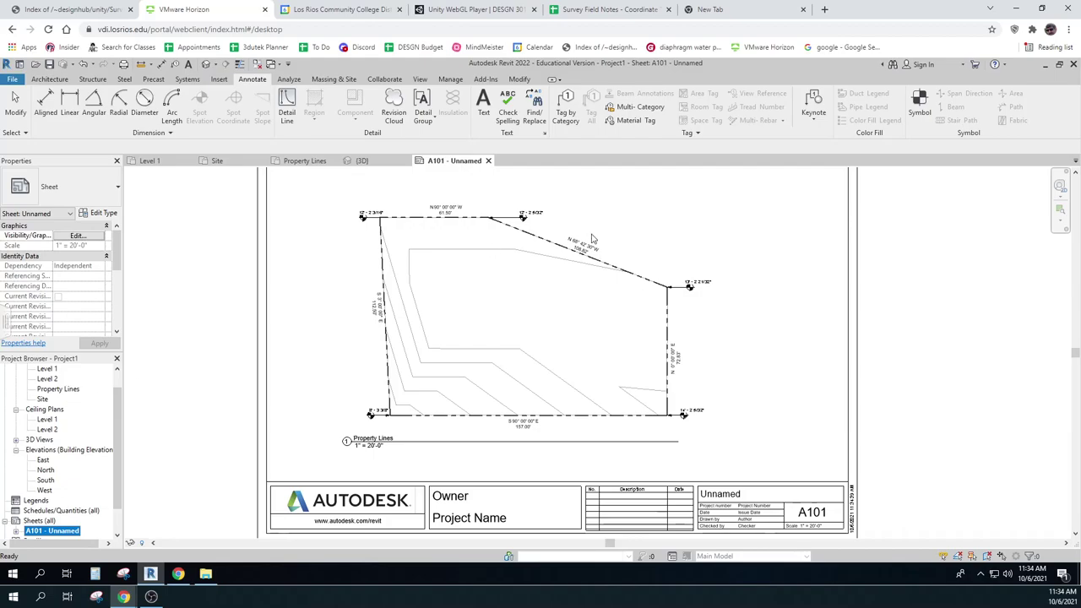
double_click(55, 390)
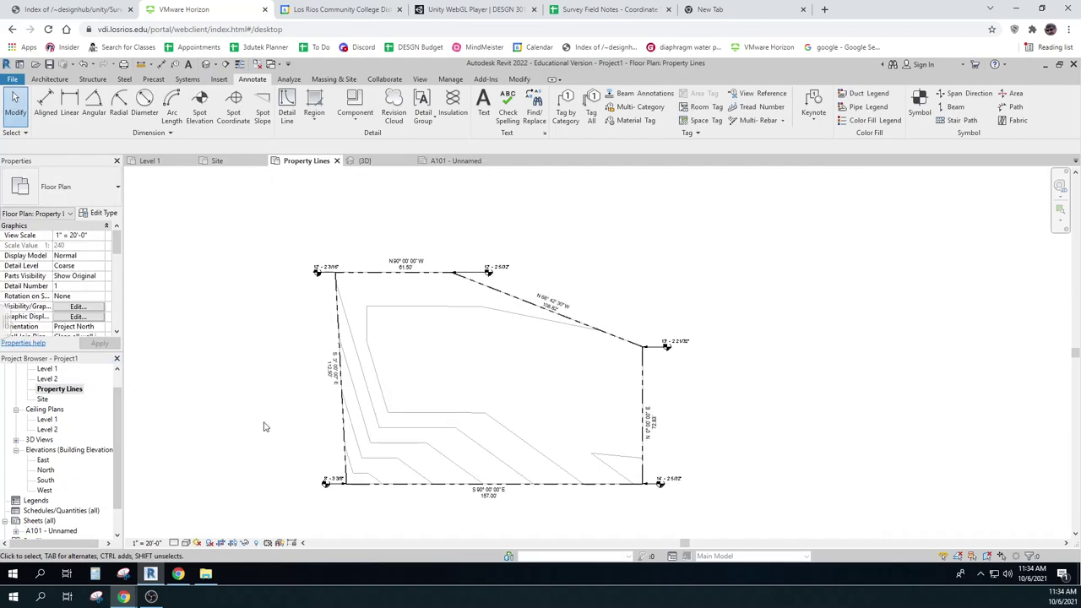
Step: Raise the southwest corner's spot elevation text so it clears the target symbol
scroll(329, 490, up, 4)
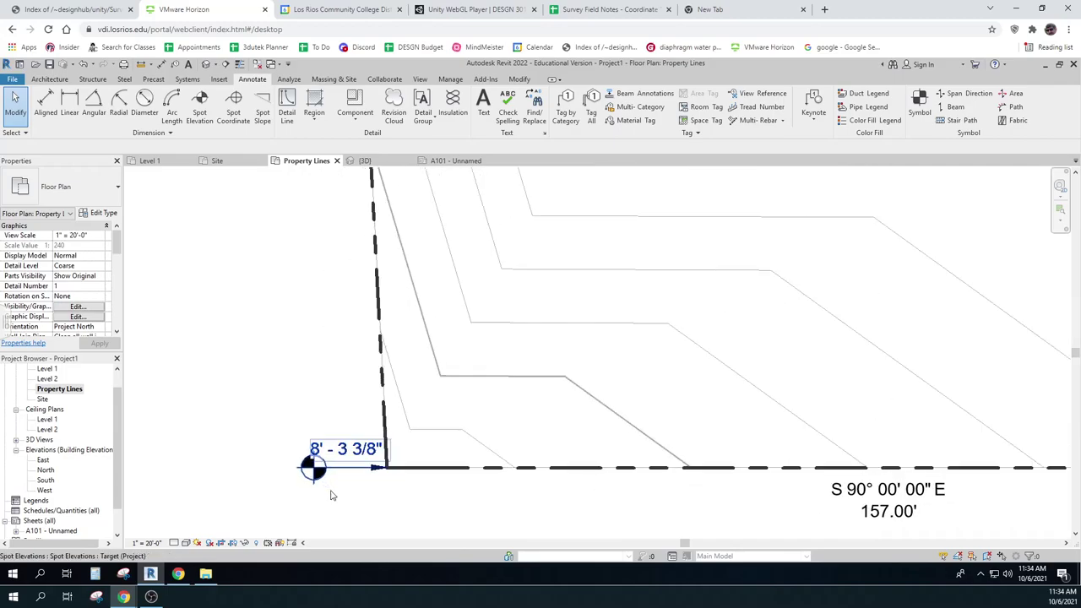
scroll(338, 490, up, 2)
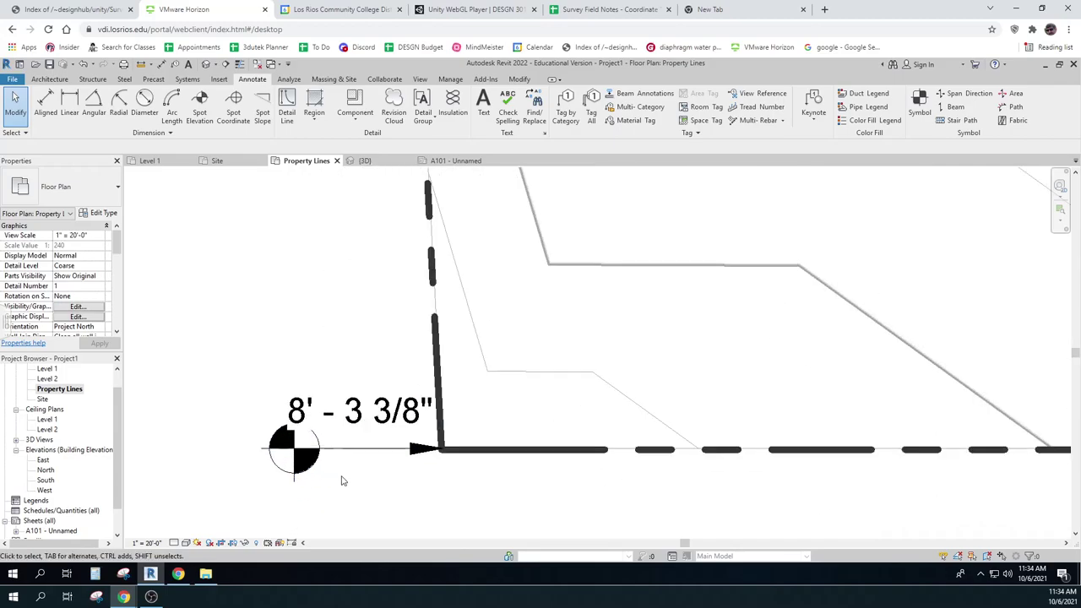
click(340, 404)
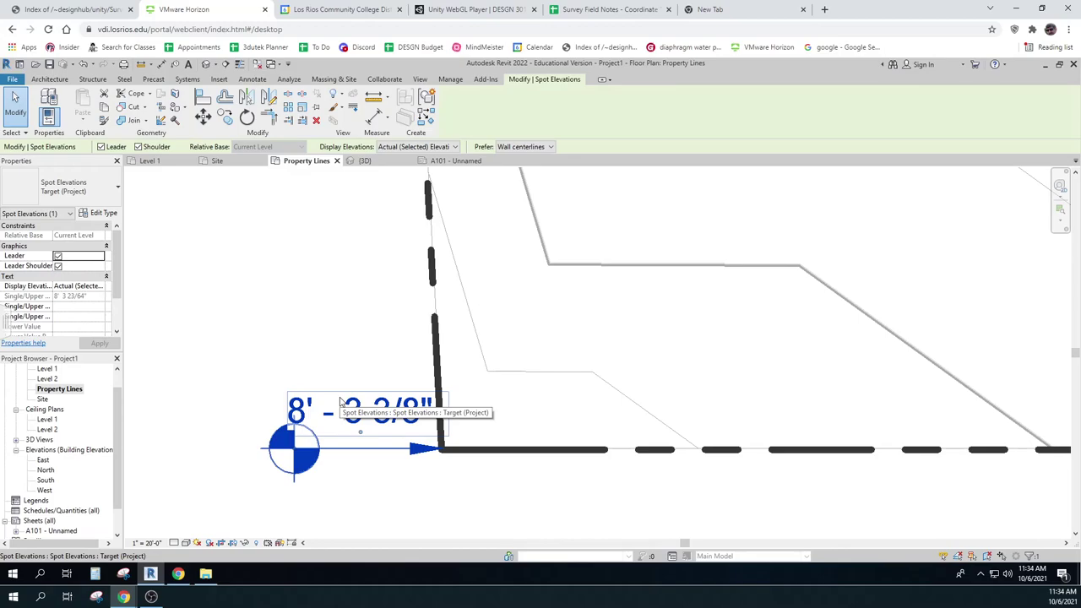
drag(349, 427, 352, 412)
key(Escape)
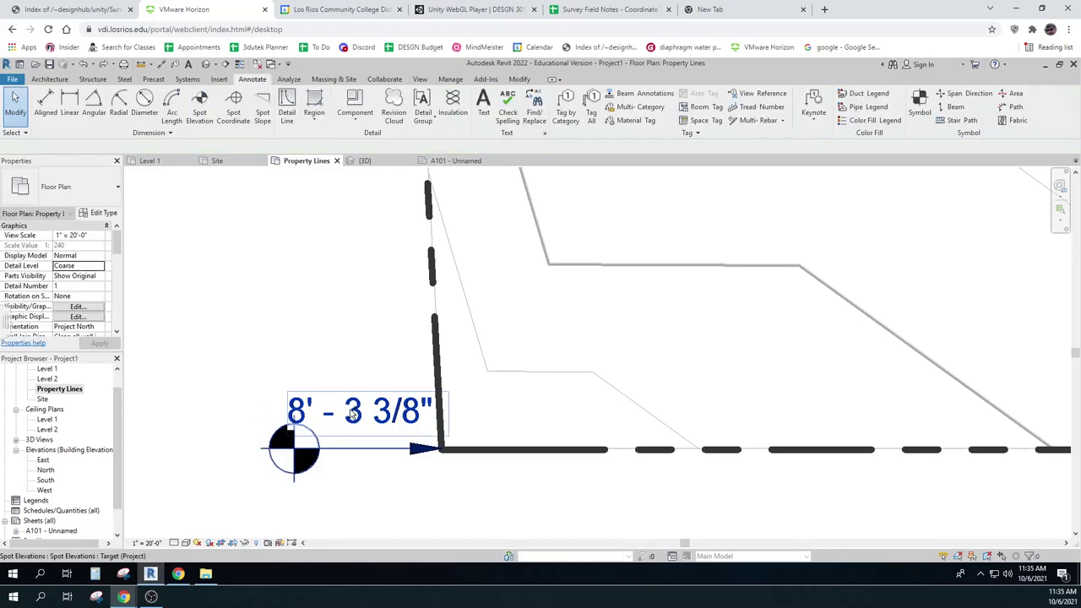
click(352, 411)
mouse_move(363, 438)
mouse_down()
mouse_move(346, 422)
mouse_move(360, 423)
mouse_up()
click(381, 465)
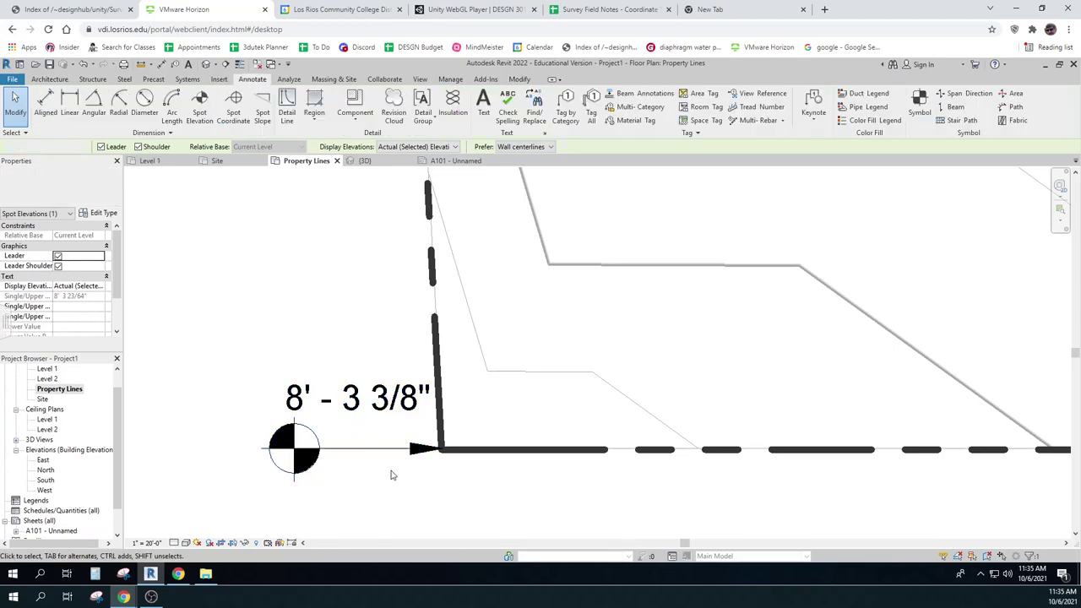
Step: Raise the southeast corner's spot elevation text clear of its target symbol
scroll(381, 466, down, 2)
middle_drag(1026, 490, 42, 489)
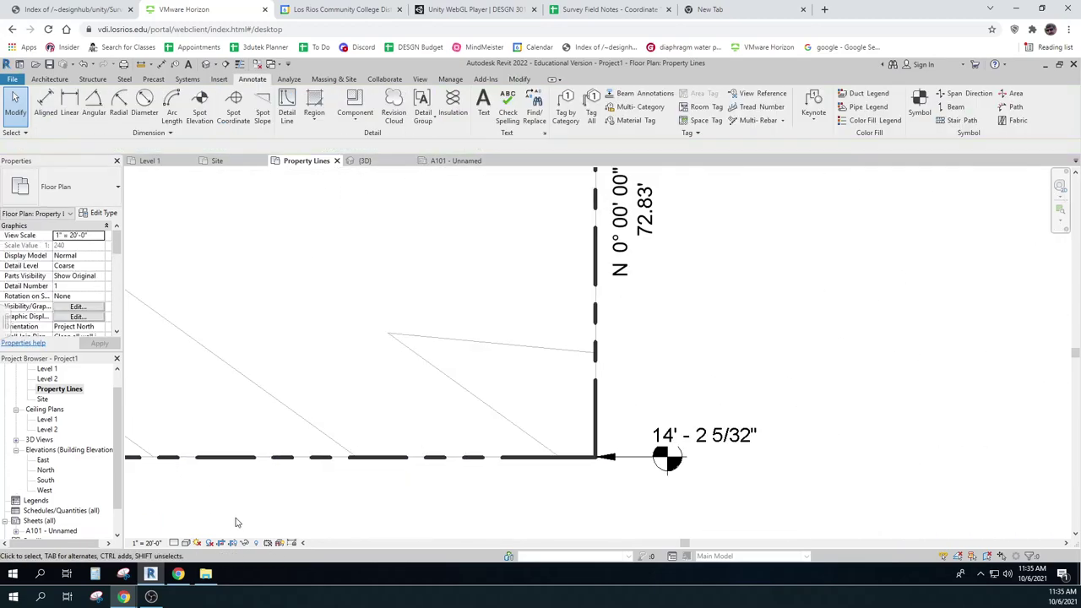
click(706, 448)
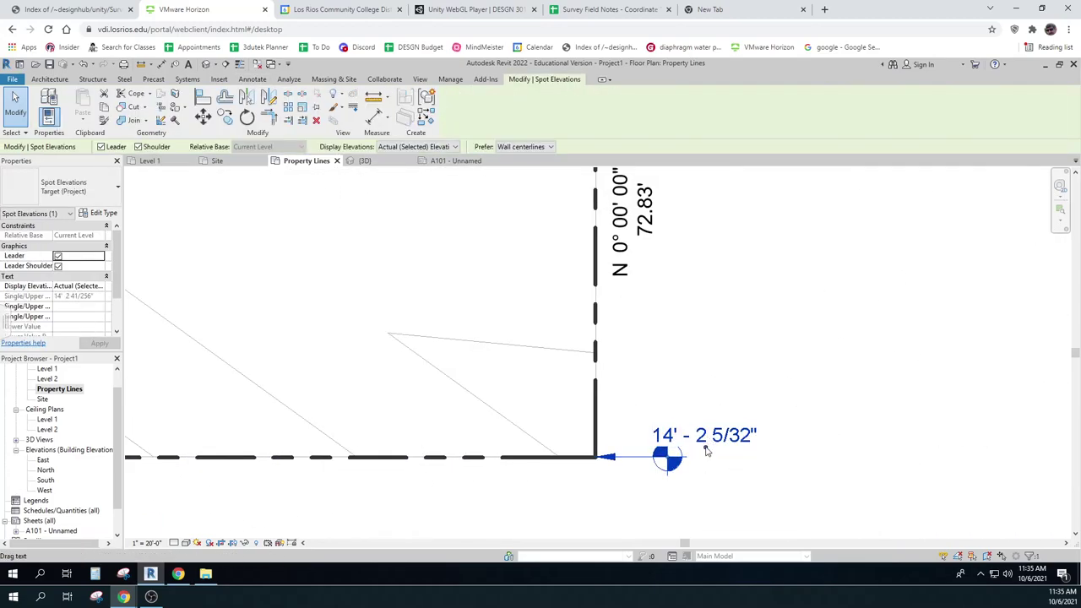
click(722, 468)
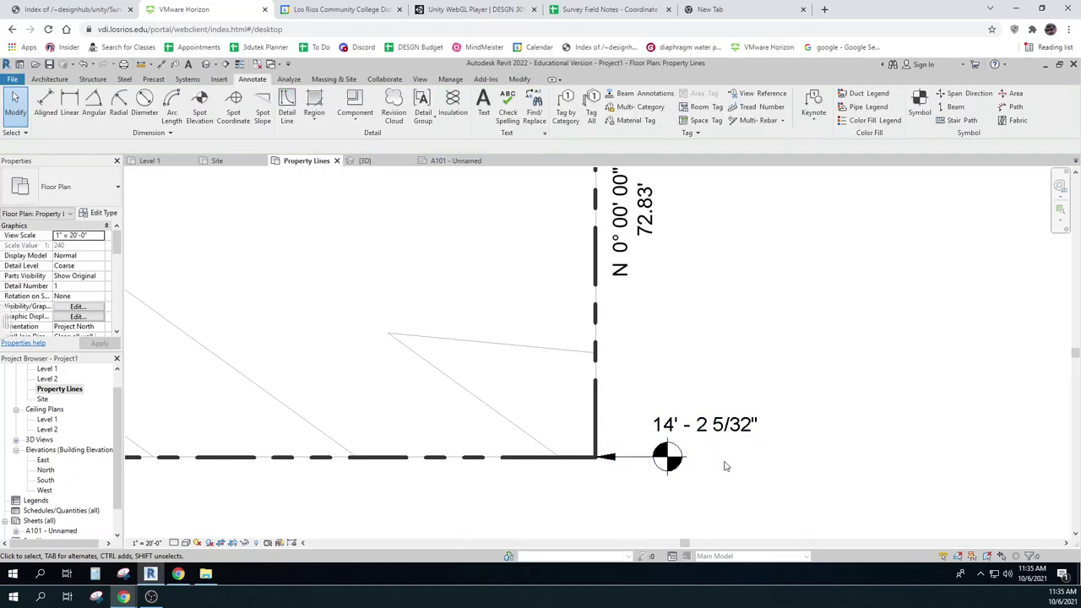
Step: Raise the spot elevation text at the corner where the diagonal and eastern boundaries meet, clear of its target symbol
scroll(725, 461, down, 2)
scroll(725, 460, down, 3)
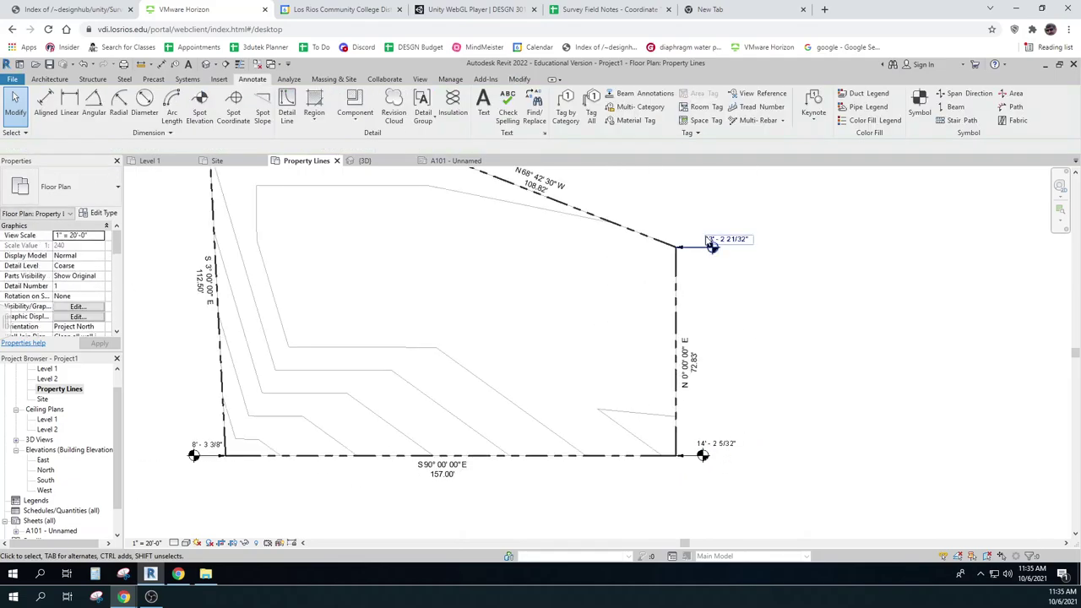
scroll(714, 239, up, 5)
click(758, 240)
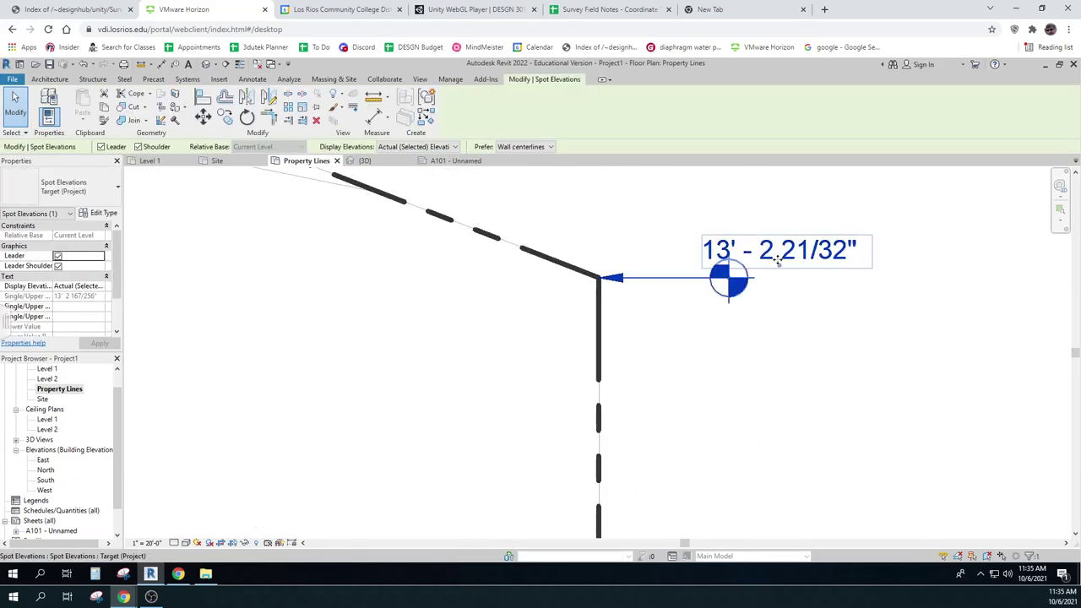
mouse_move(781, 270)
mouse_down()
mouse_move(781, 261)
mouse_move(785, 284)
mouse_up()
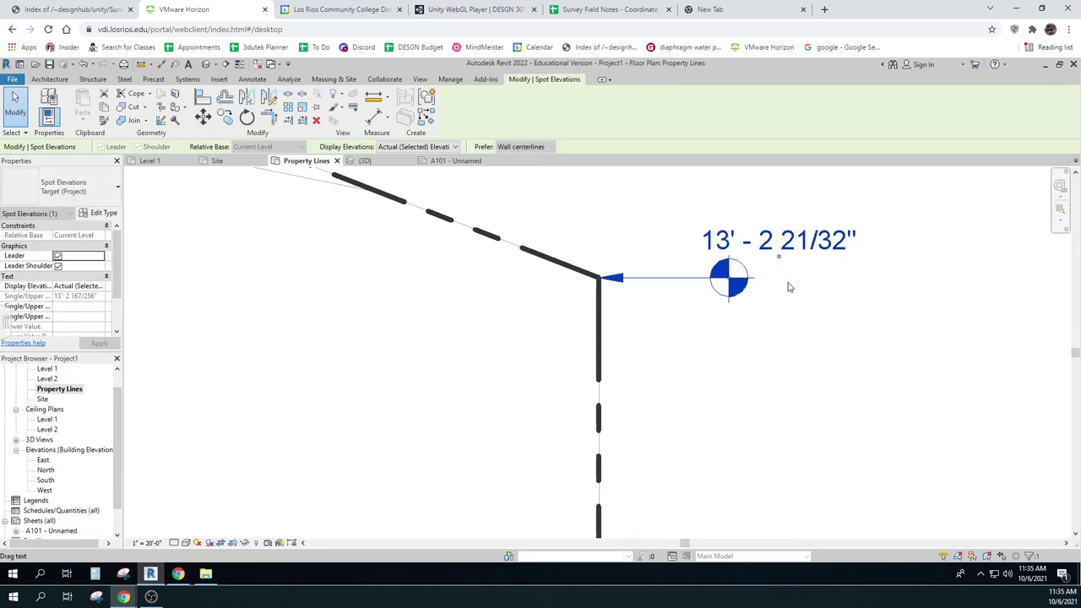
click(786, 285)
Step: Raise the spot elevation text at the eastern end of the northern boundary above its target symbol
scroll(784, 289, down, 2)
scroll(784, 289, down, 3)
scroll(612, 355, up, 4)
scroll(681, 302, up, 1)
middle_drag(680, 301, 683, 366)
click(672, 369)
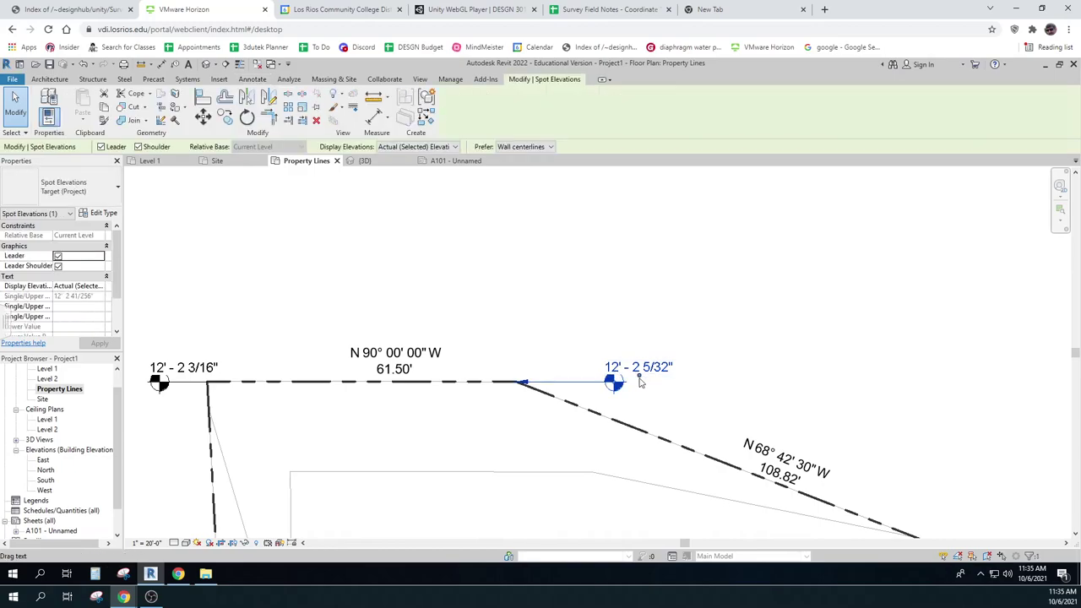
drag(639, 381, 640, 376)
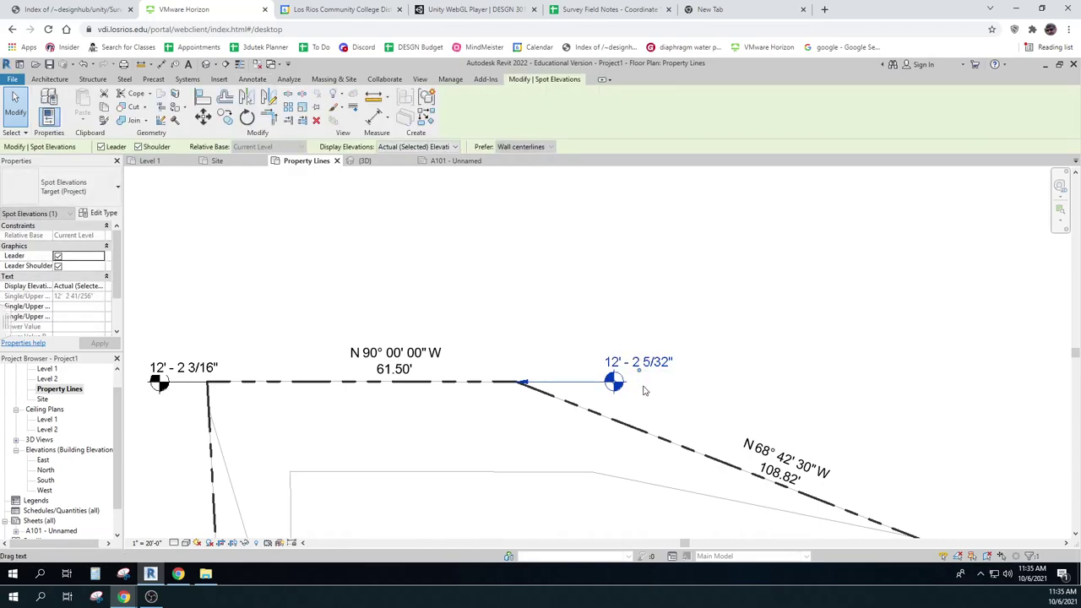
Step: Raise the spot elevation text at the western end of the northern boundary clear of its target symbol
key(Escape)
click(177, 374)
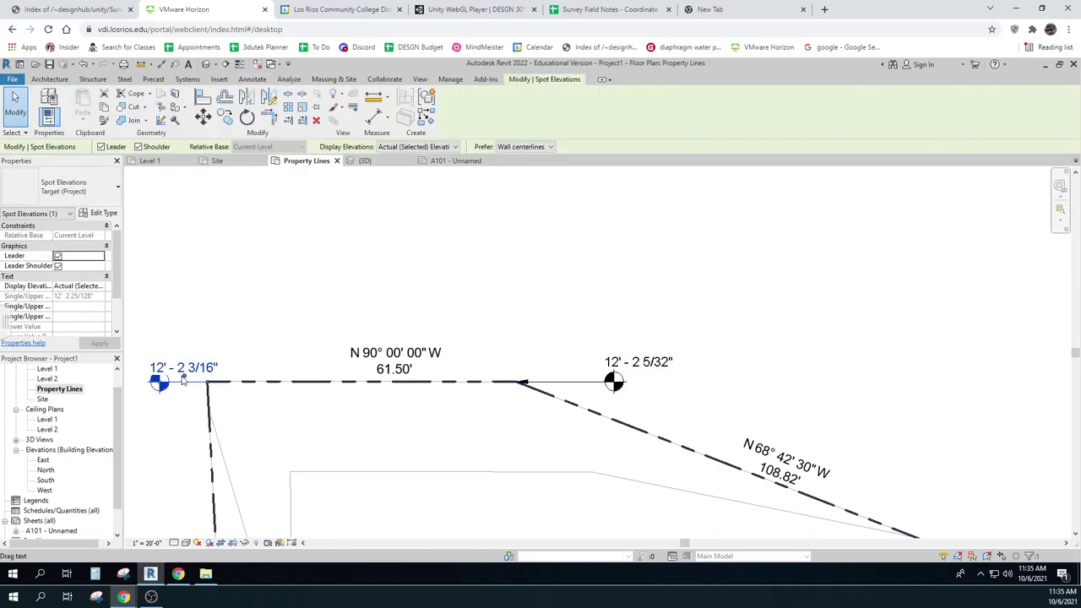
drag(183, 380, 188, 374)
click(341, 397)
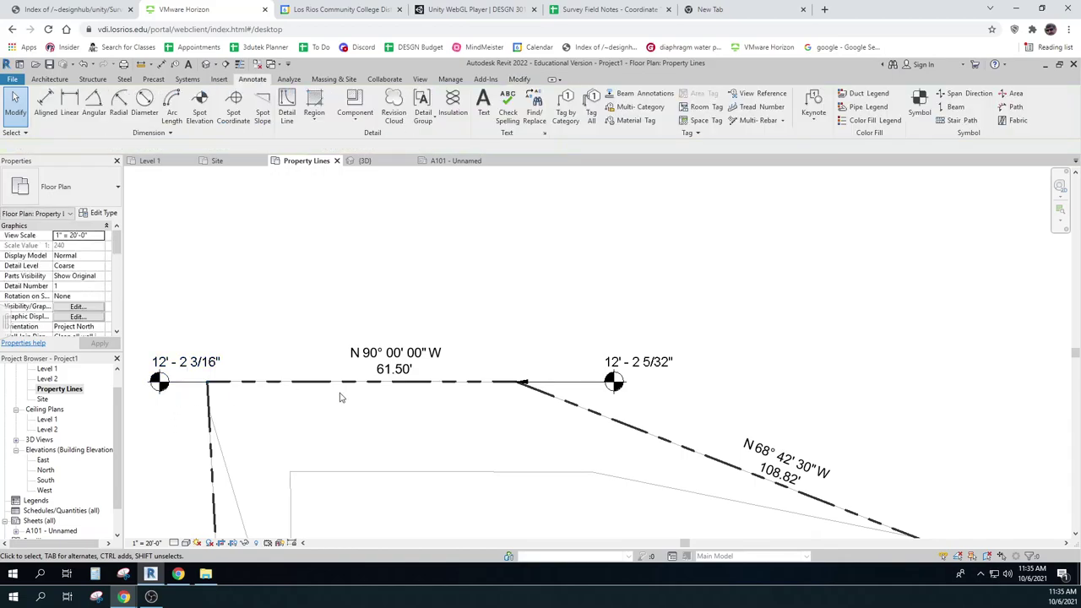
scroll(341, 397, down, 5)
middle_drag(349, 407, 349, 370)
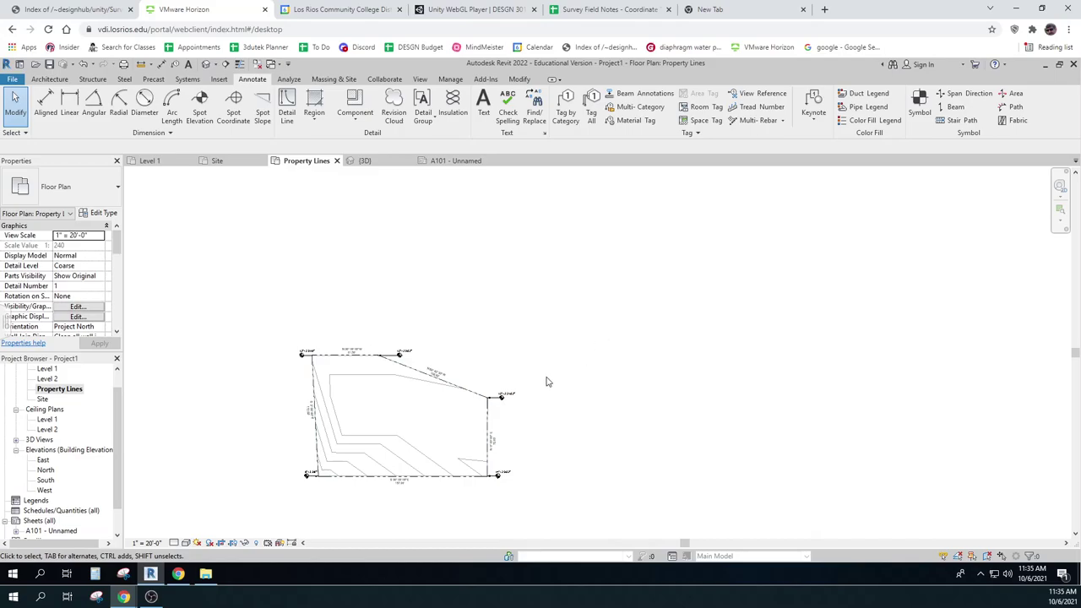
Step: Open sheet A101 and nudge the Property Lines viewport left to free space on the sheet's right side
double_click(40, 532)
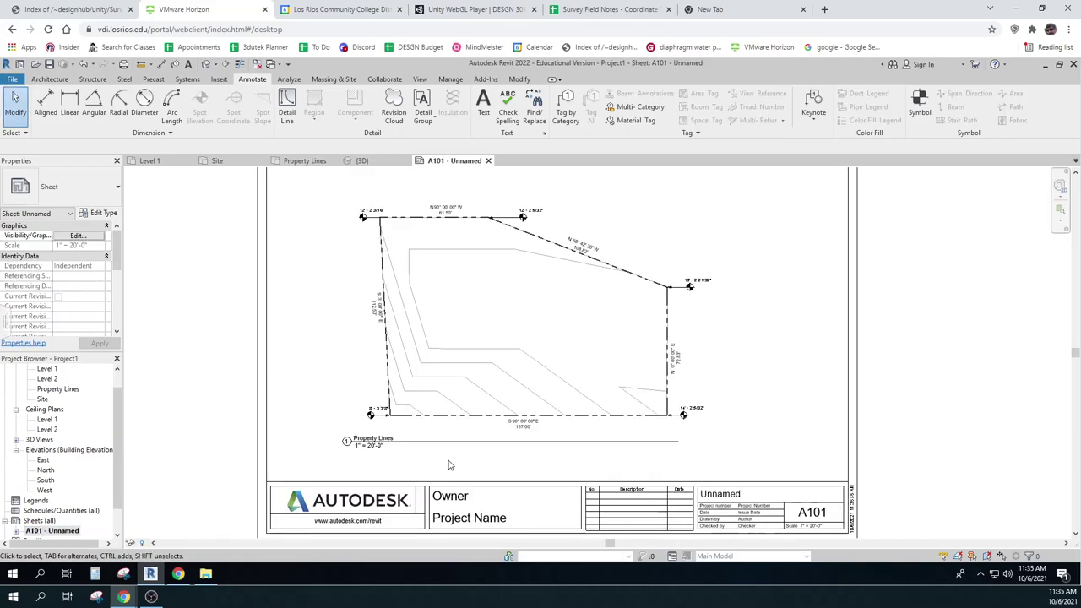
click(536, 440)
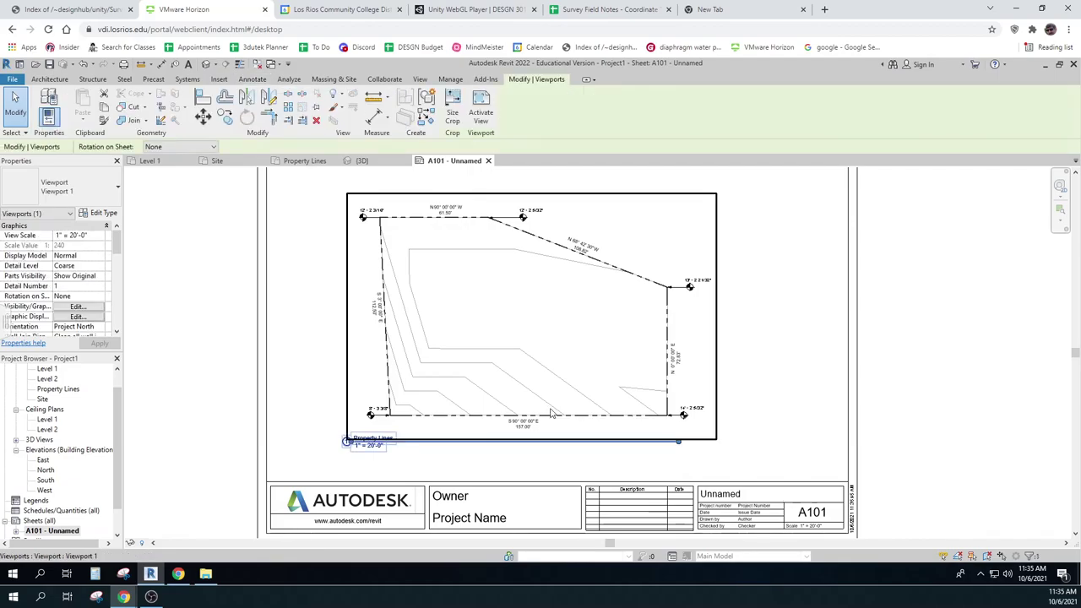
key(Left)
key(Left)
key(Left)
key(Left)
key(Left)
key(Left)
key(Left)
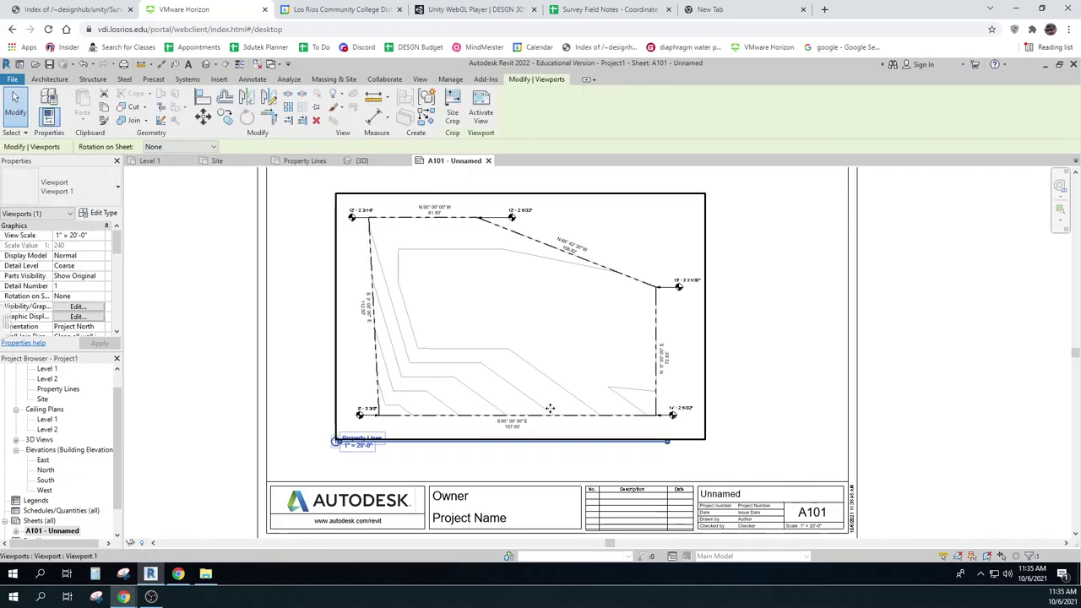
key(Left)
key(Left)
key(Left)
key(Left)
key(Left)
key(Left)
key(Left)
key(Left)
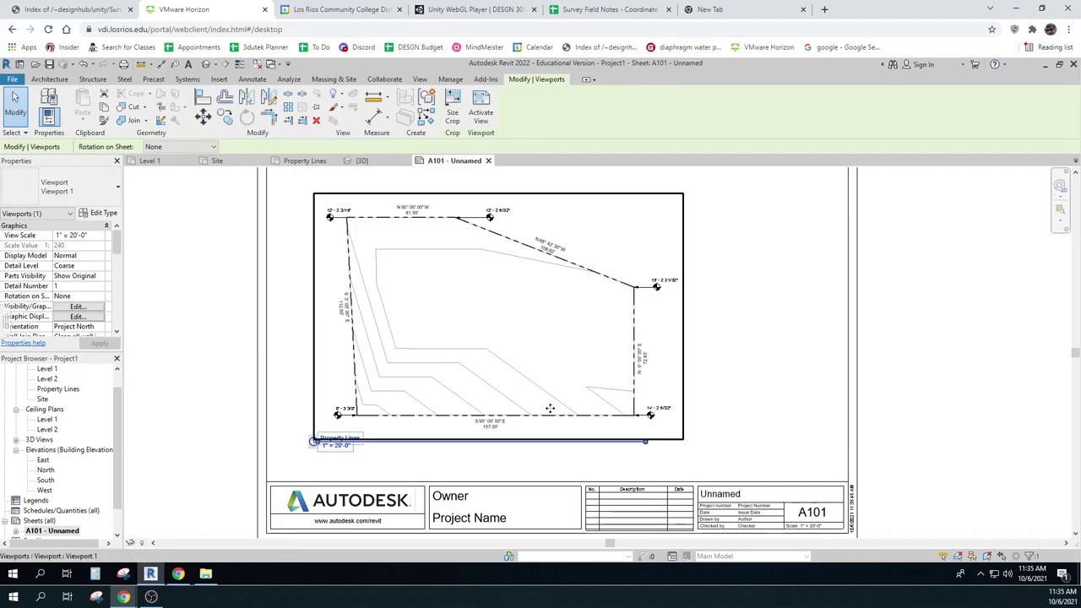
key(Left)
key(Left)
key(Escape)
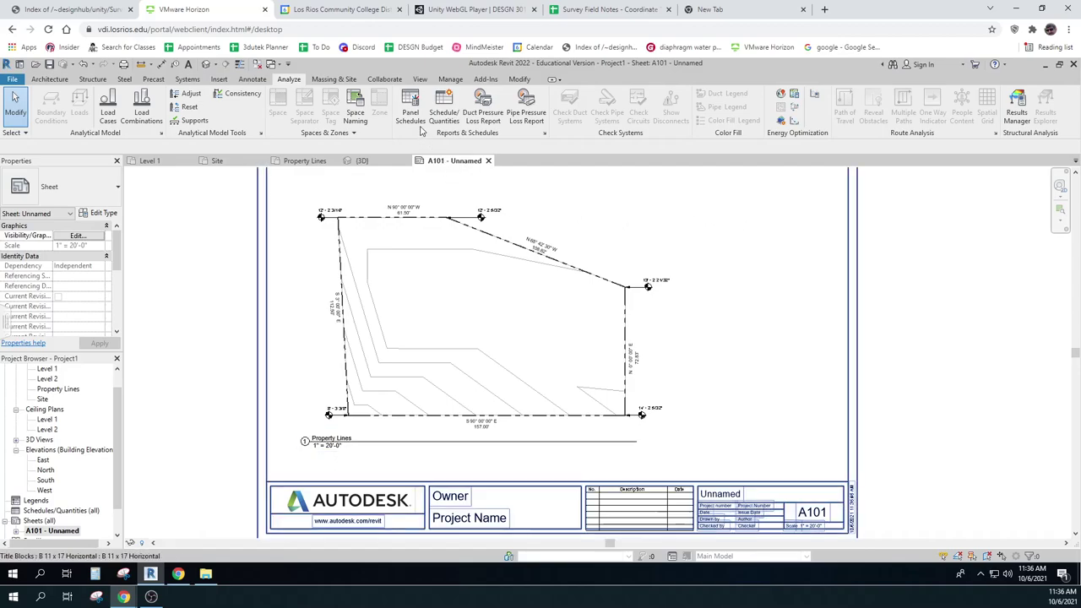
Step: Create a new schedule for the Topography category, keeping the name Topography Schedule and the New Construction phase
click(449, 108)
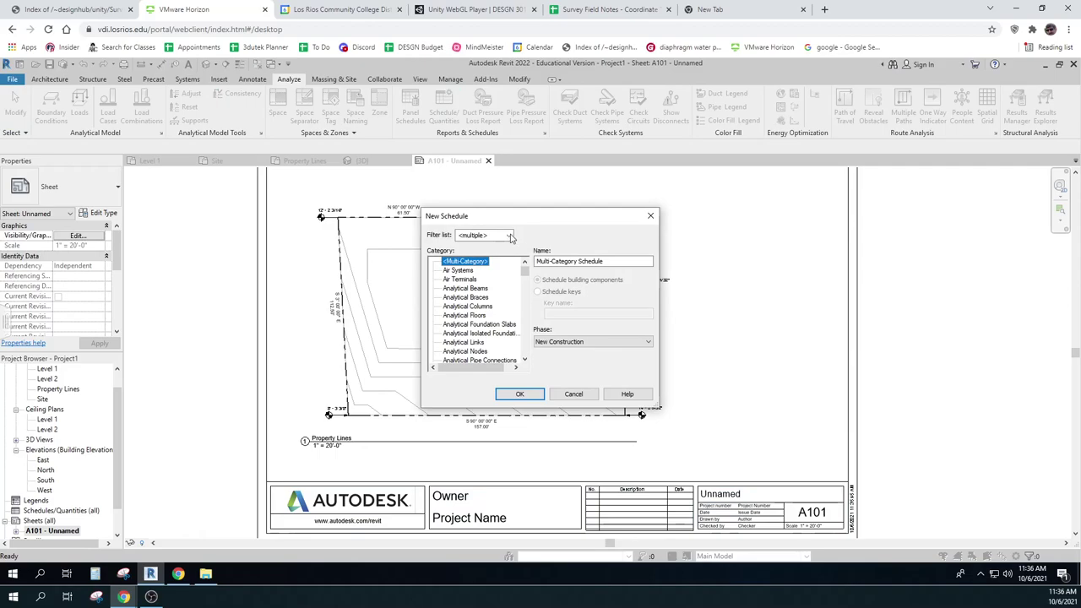
click(511, 236)
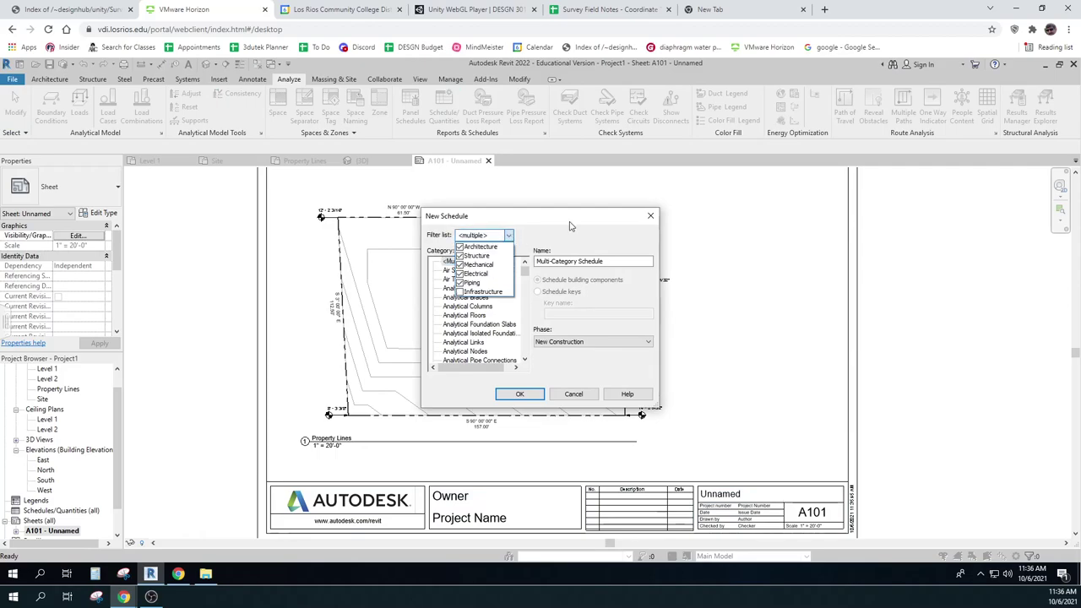
click(567, 241)
drag(525, 269, 526, 348)
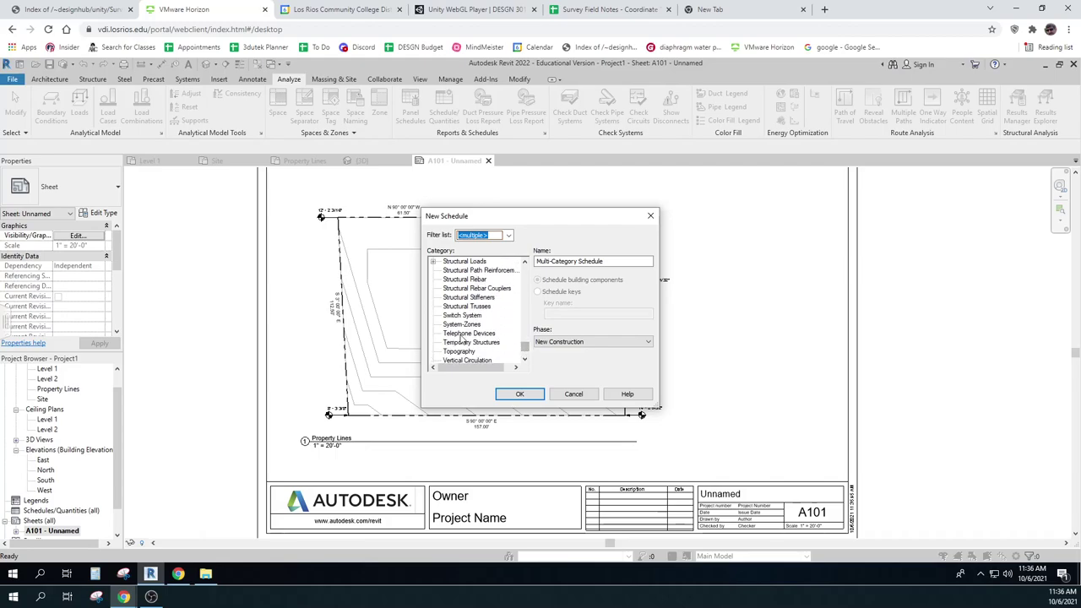
click(464, 351)
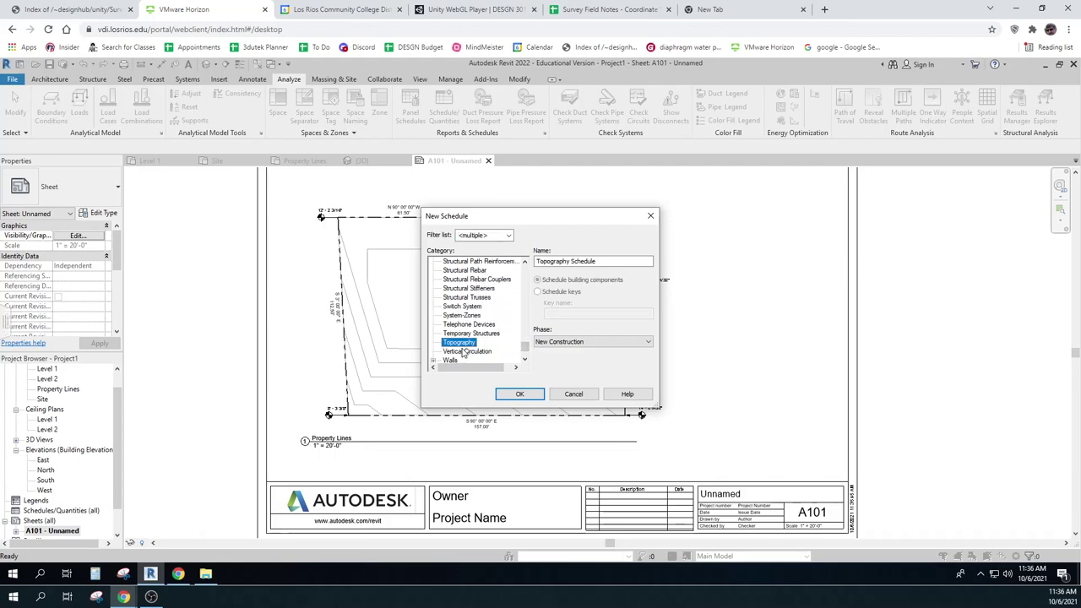
click(518, 394)
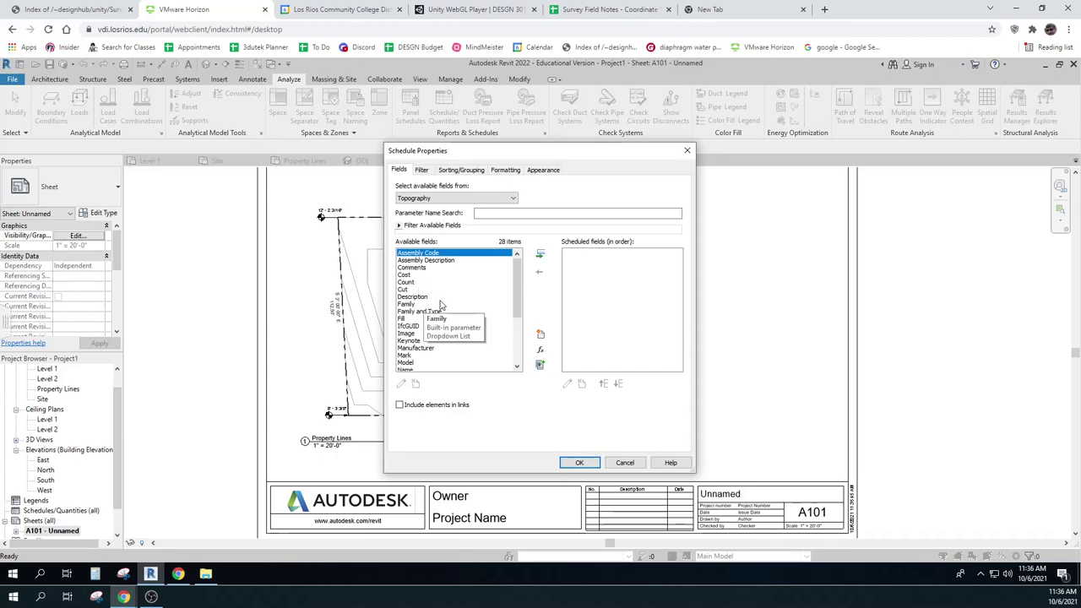
Step: Add Projected Area as the schedule's only field
drag(519, 302, 507, 332)
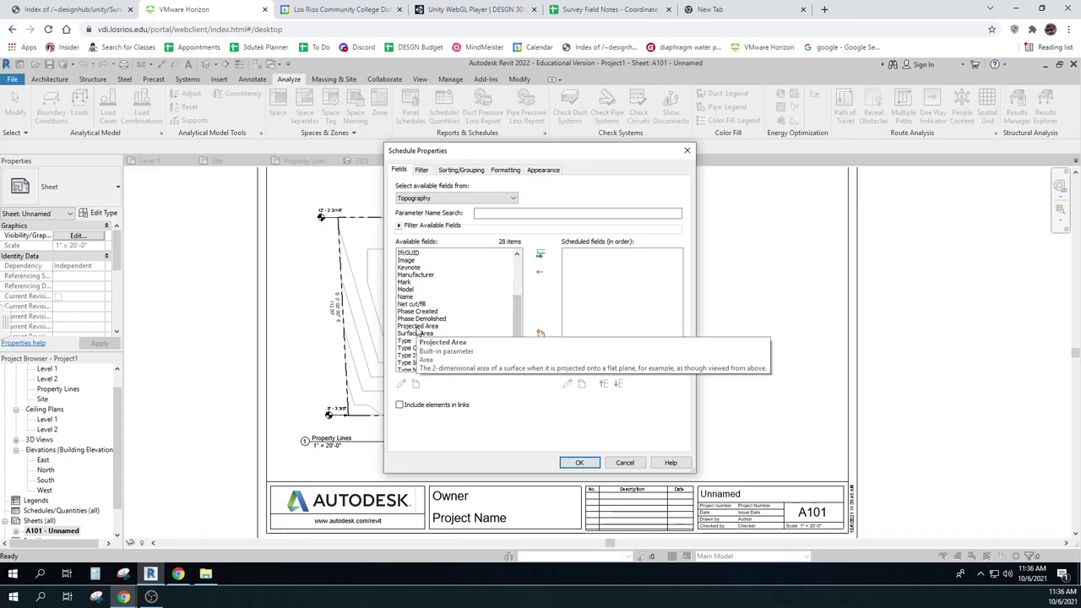
click(418, 328)
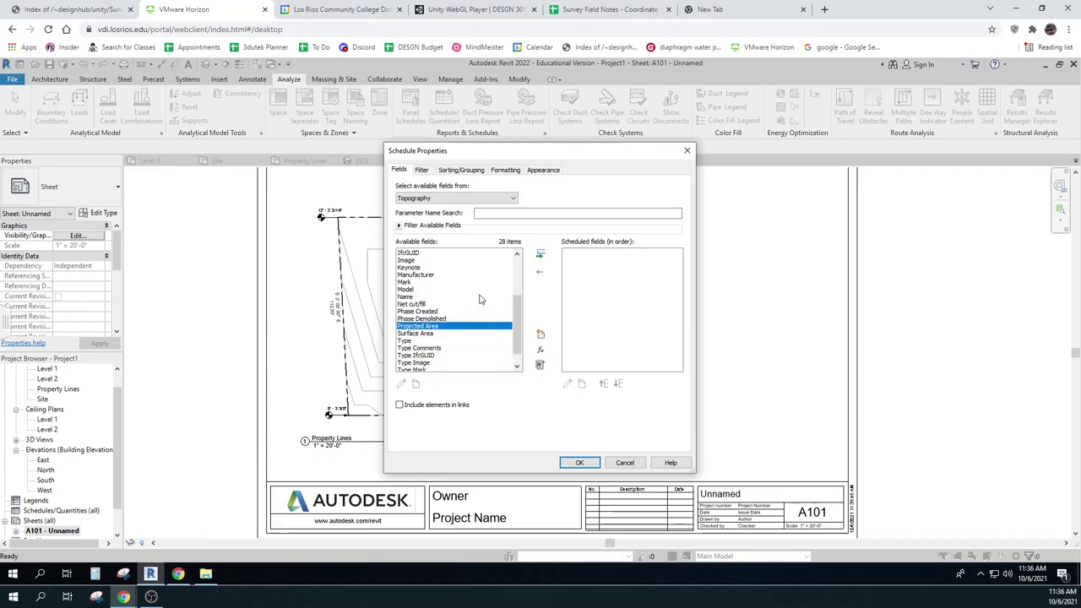
click(540, 256)
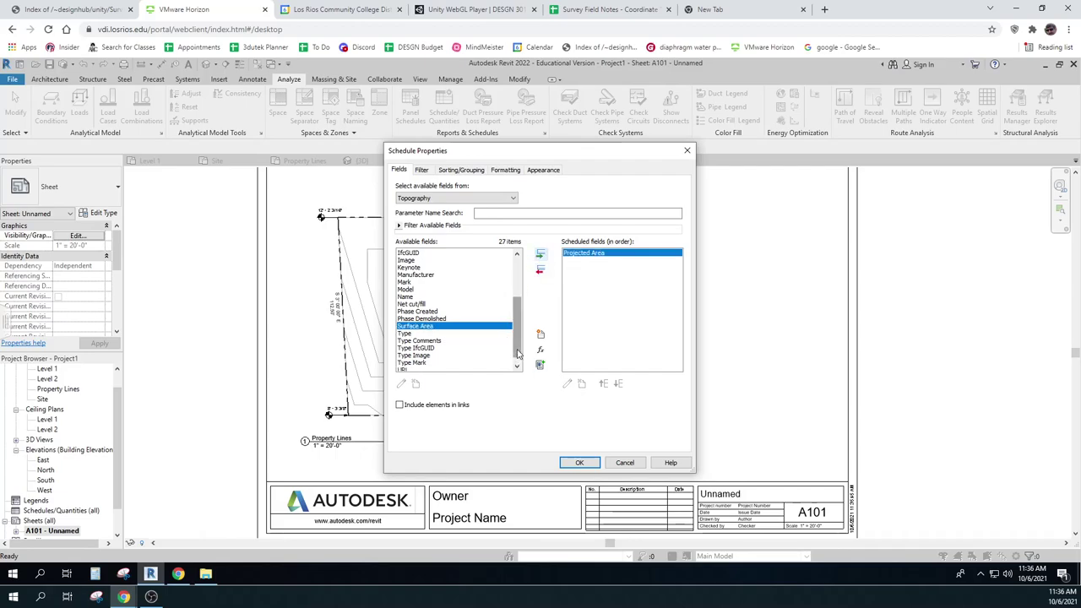
drag(518, 351, 518, 355)
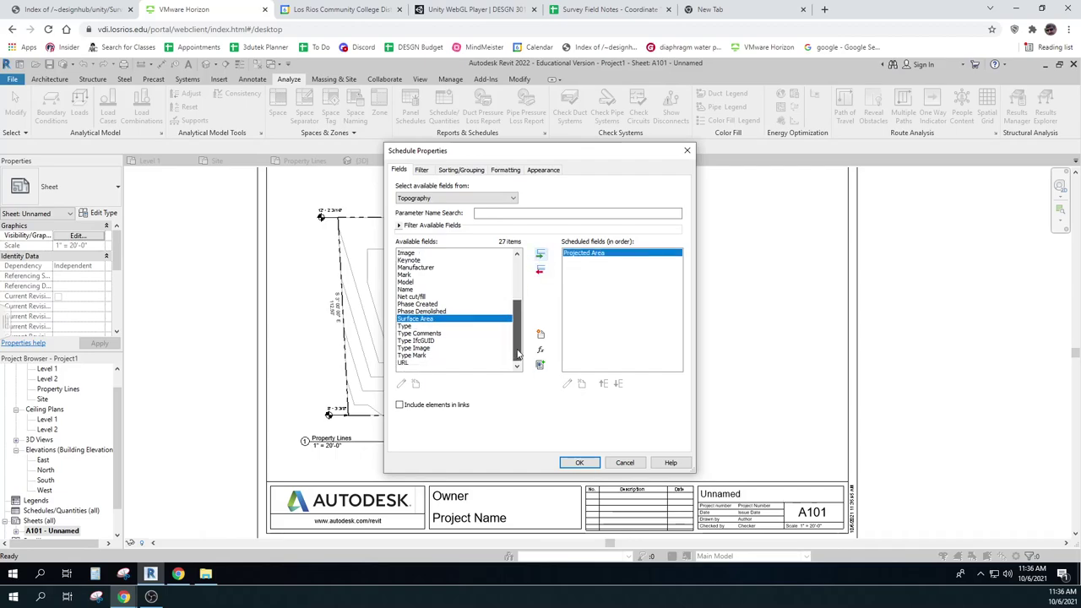
drag(518, 354, 522, 292)
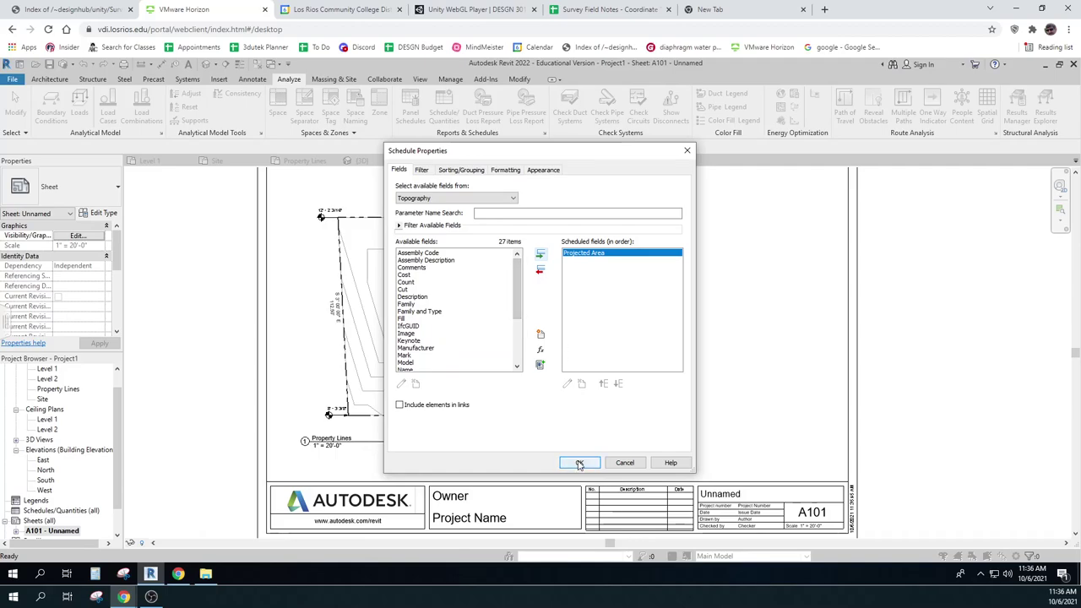
Step: Turn off the blank row before data in the schedule's appearance settings and accept the schedule properties
click(423, 170)
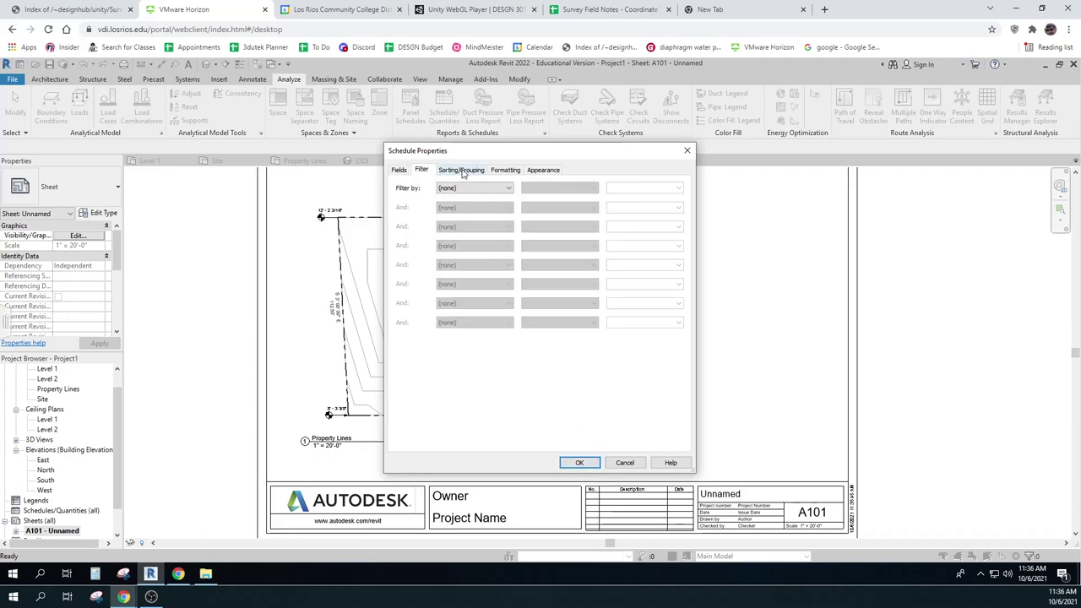
click(463, 172)
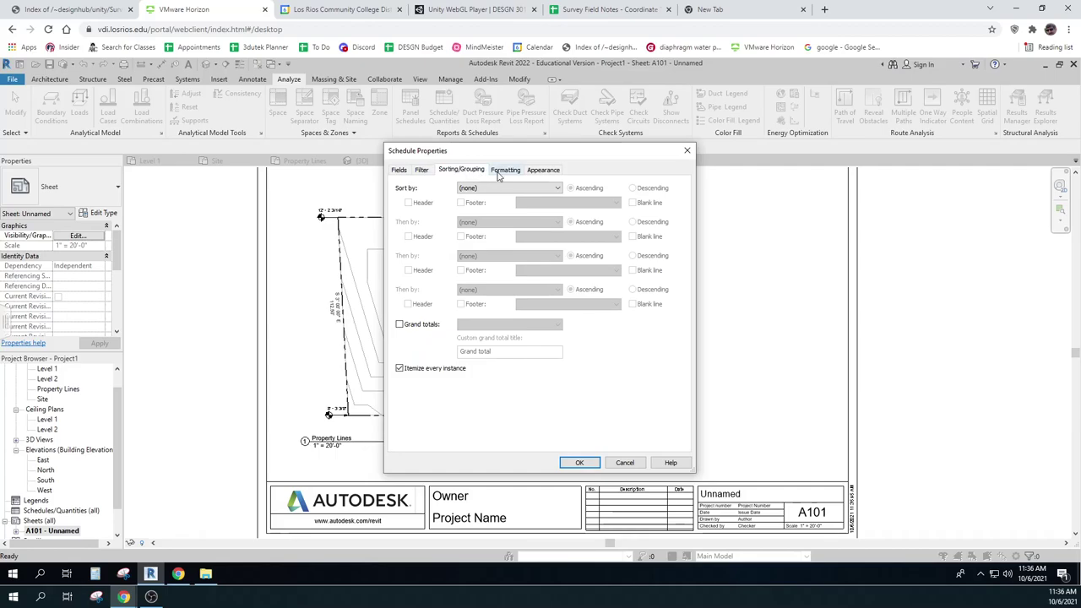
click(505, 171)
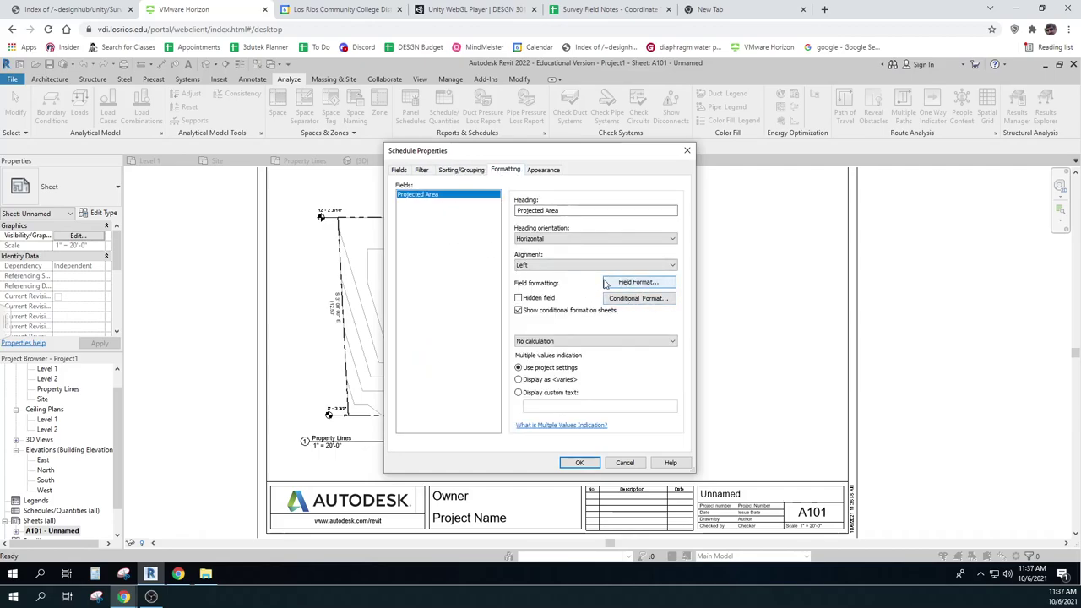
click(544, 170)
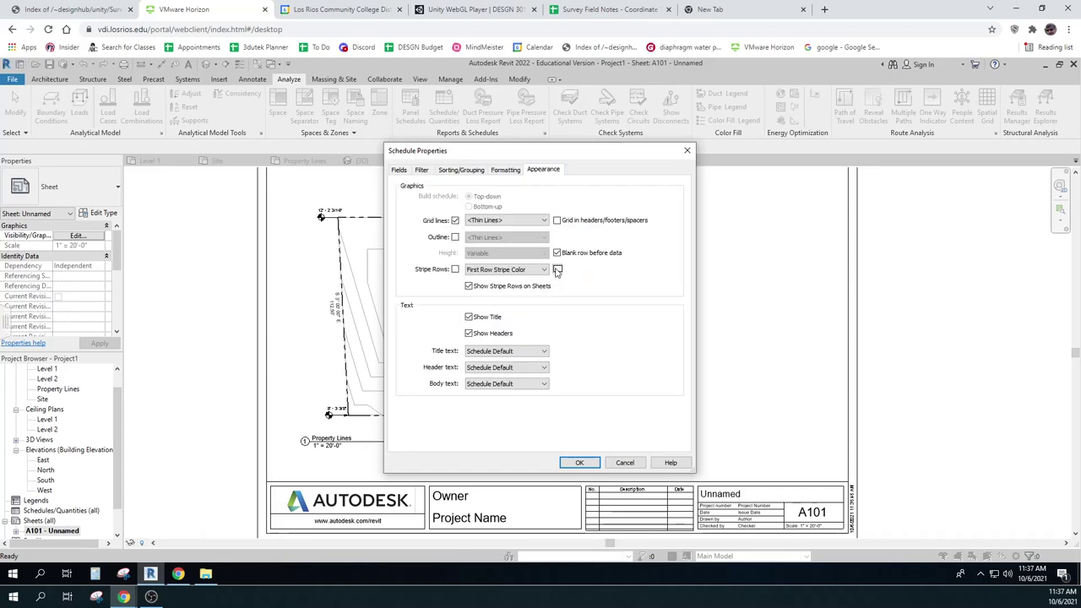
click(557, 269)
click(557, 255)
click(580, 463)
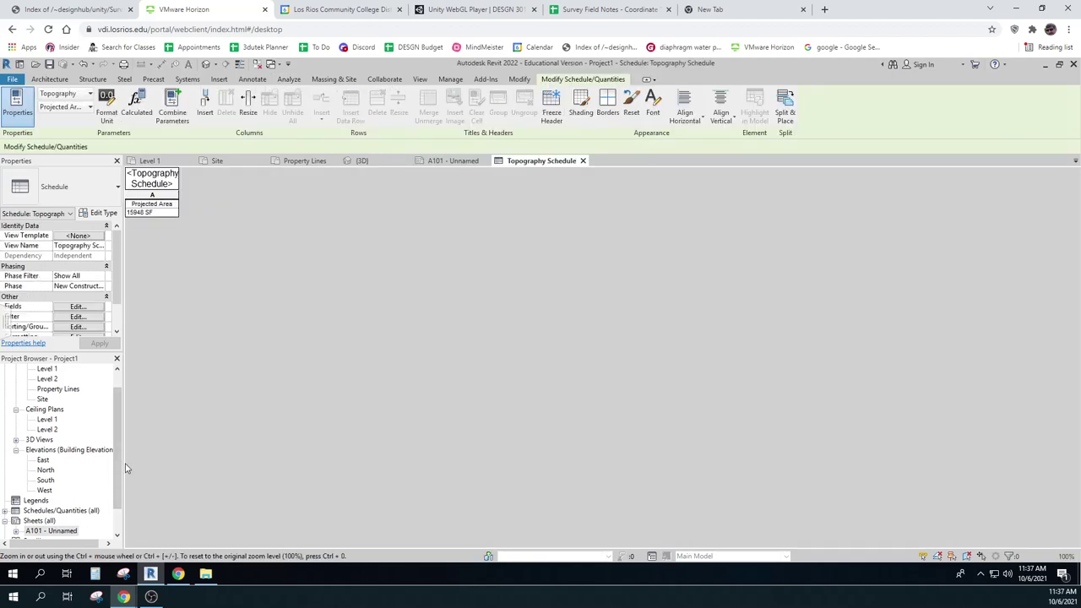
Step: Place the Topography Schedule in the upper-right area of sheet A101 and widen its column so the title and heading fit on single lines
double_click(51, 532)
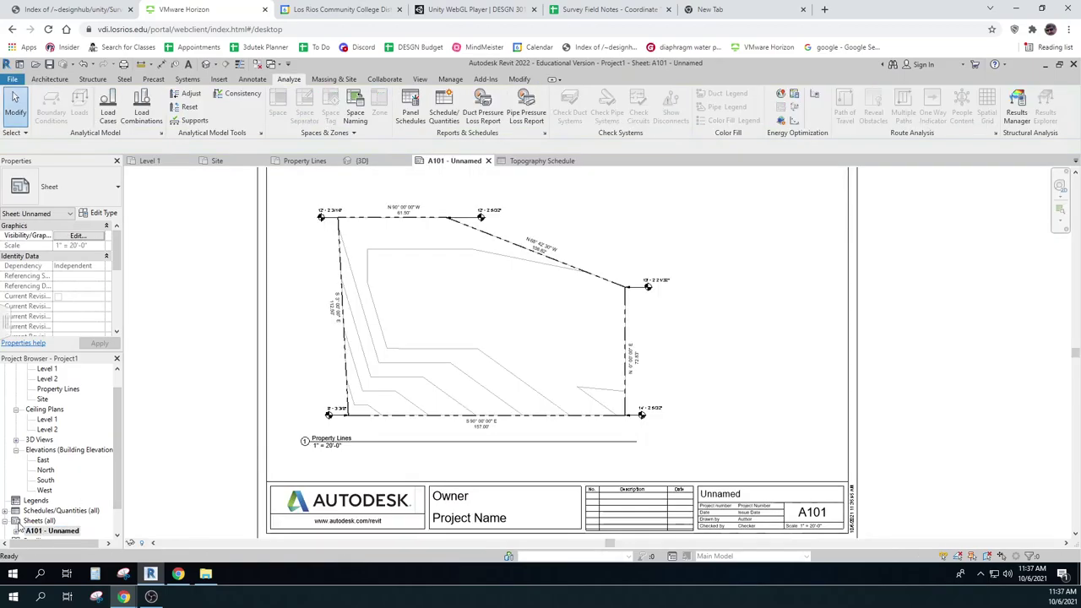
click(5, 512)
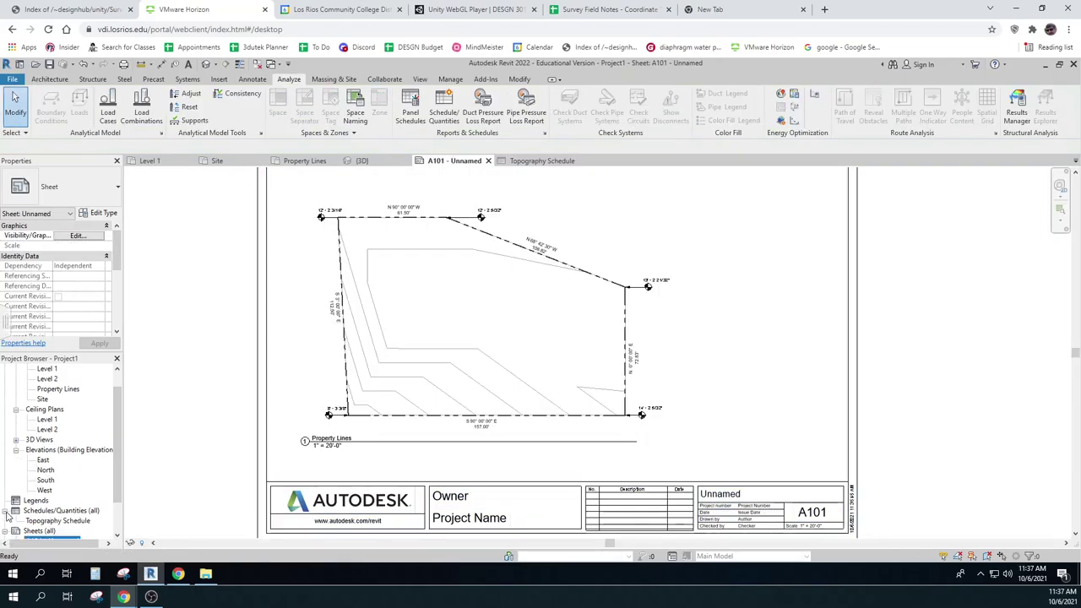
drag(43, 521, 741, 359)
click(727, 194)
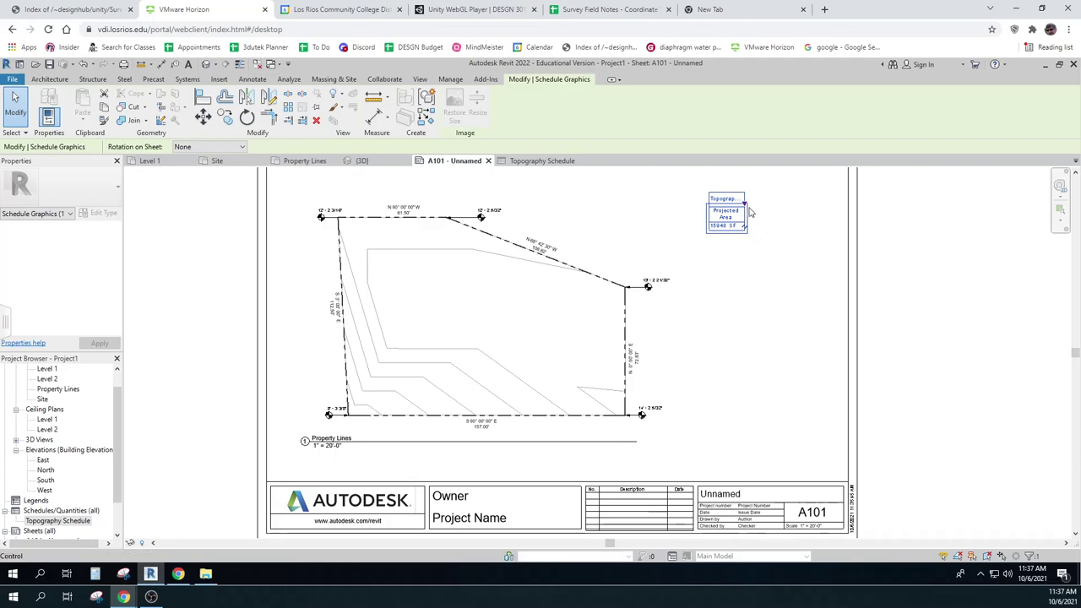
drag(746, 210, 799, 210)
click(903, 287)
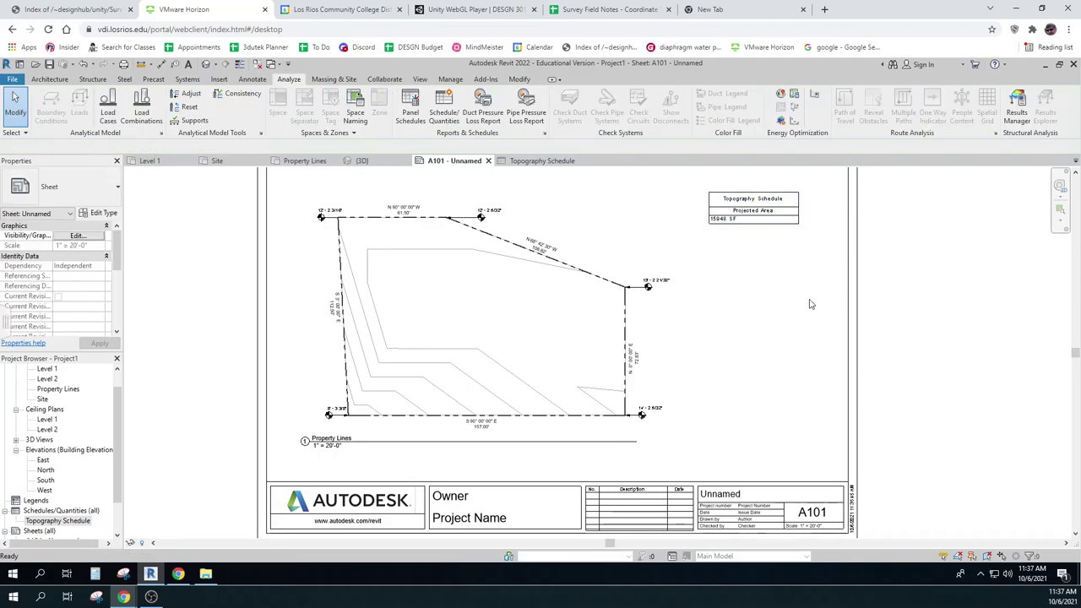
Step: Set the alignment of the Topography Schedule's Projected Area field to Center
scroll(786, 241, up, 2)
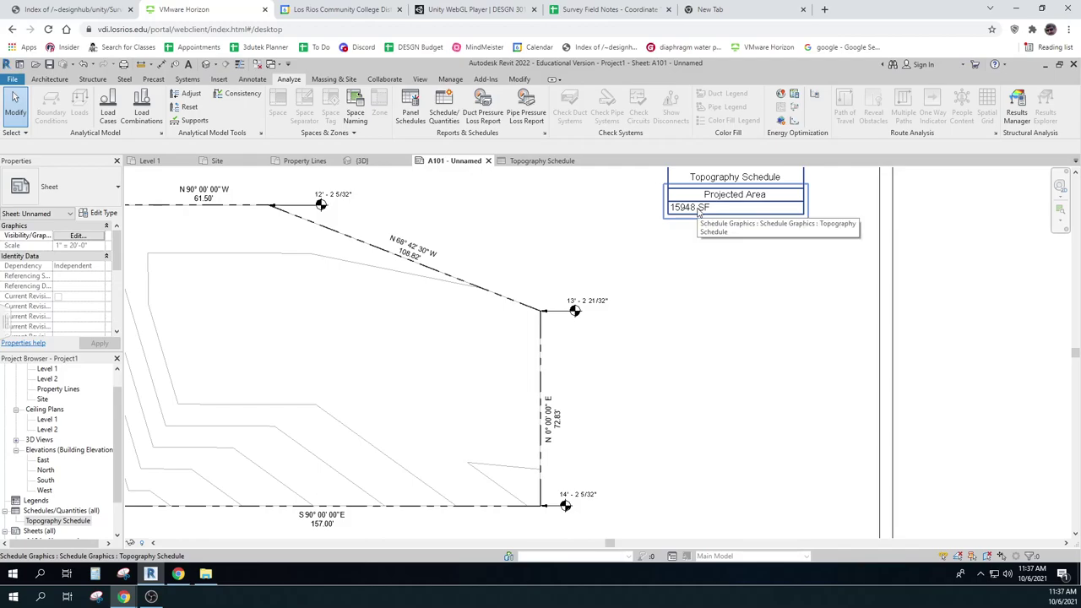
double_click(67, 521)
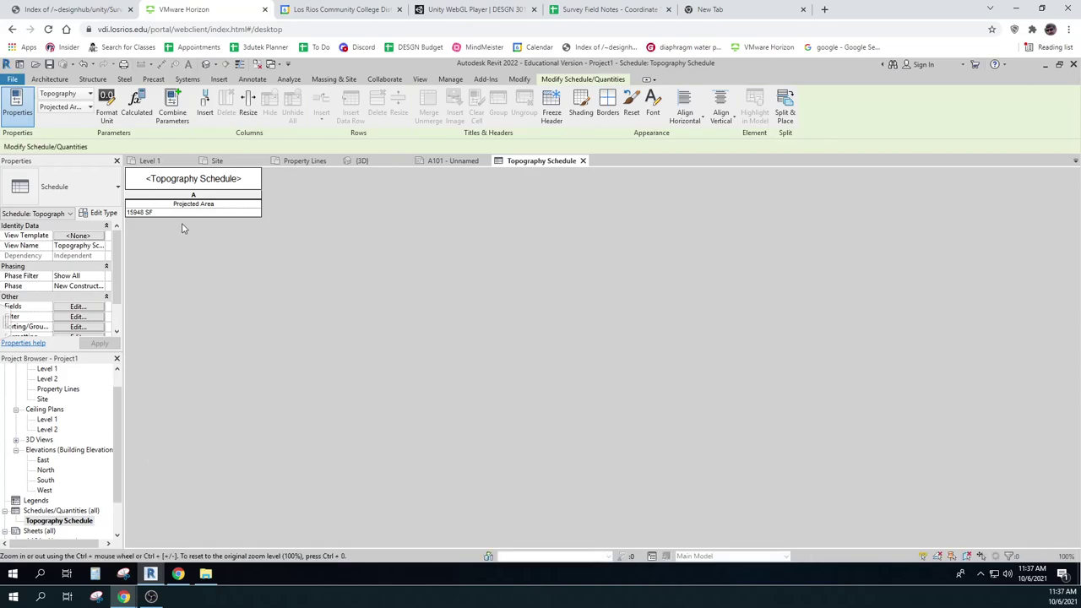
click(185, 217)
right_click(185, 217)
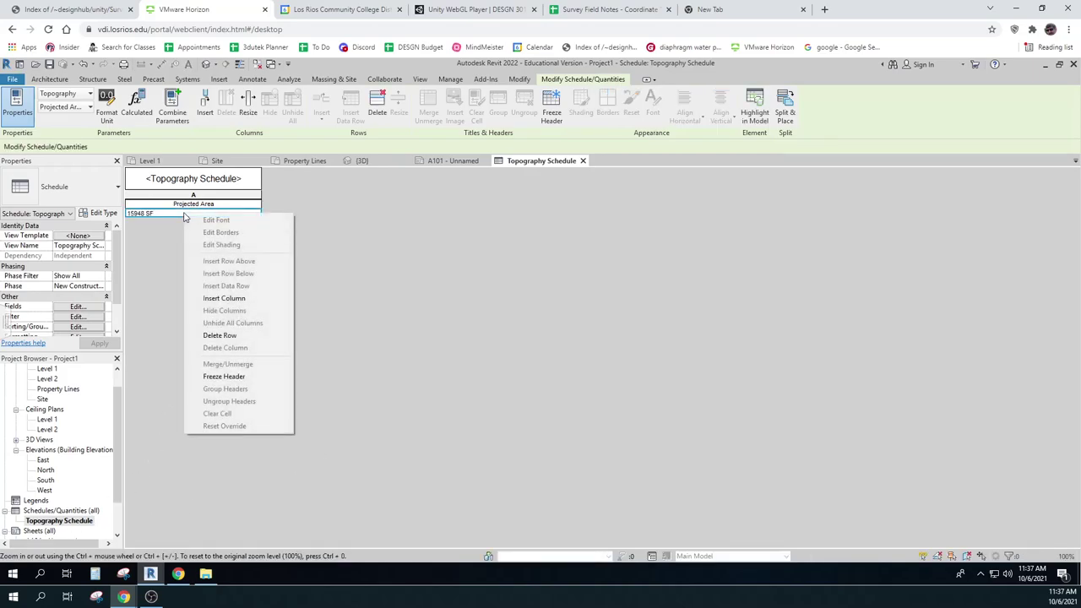
click(140, 326)
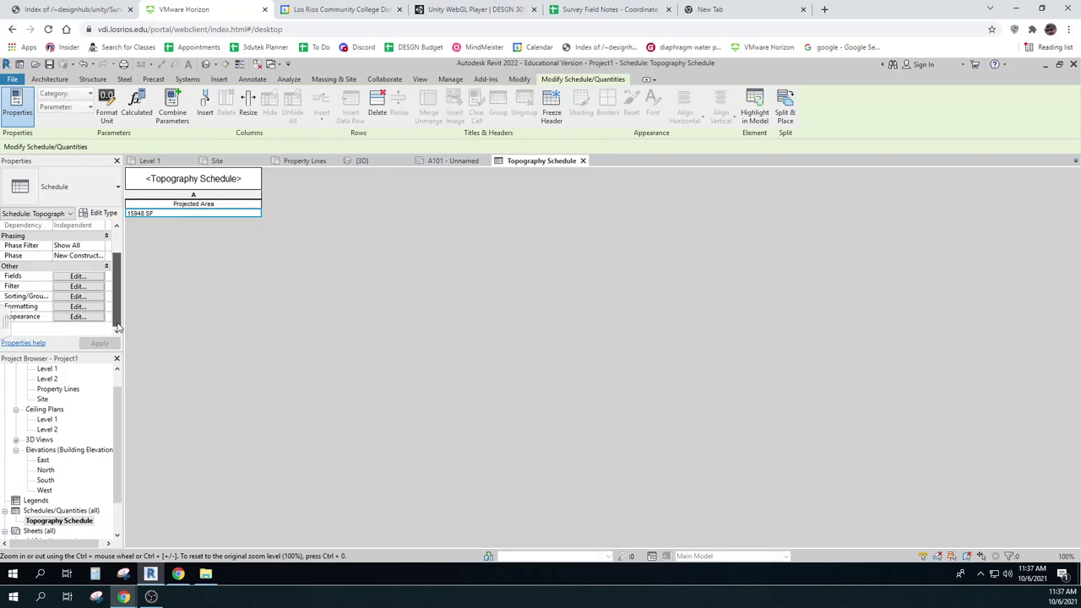
scroll(89, 321, down, 2)
click(85, 309)
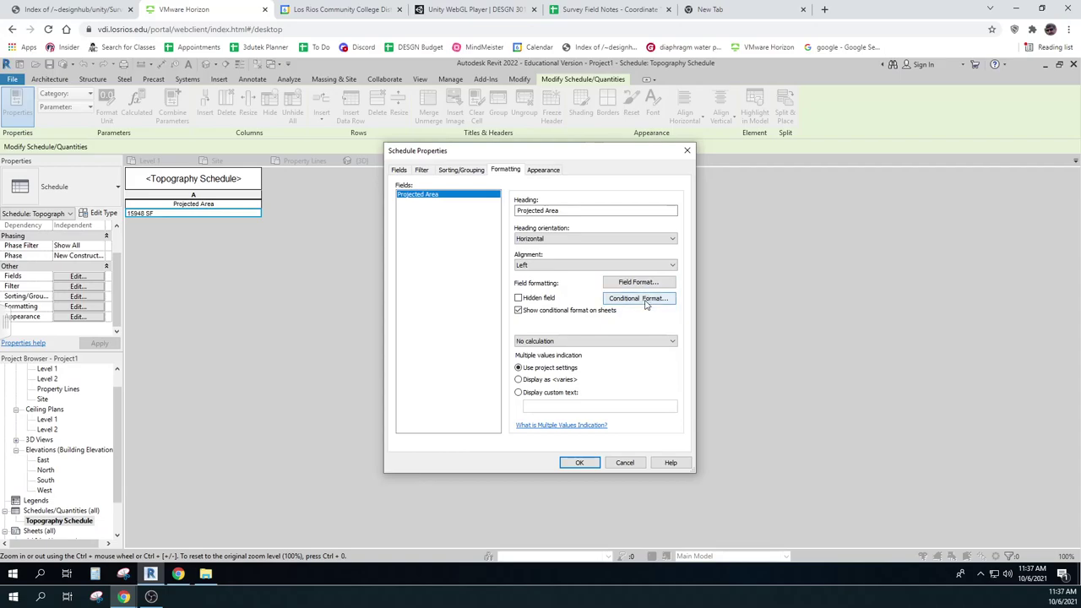
click(556, 265)
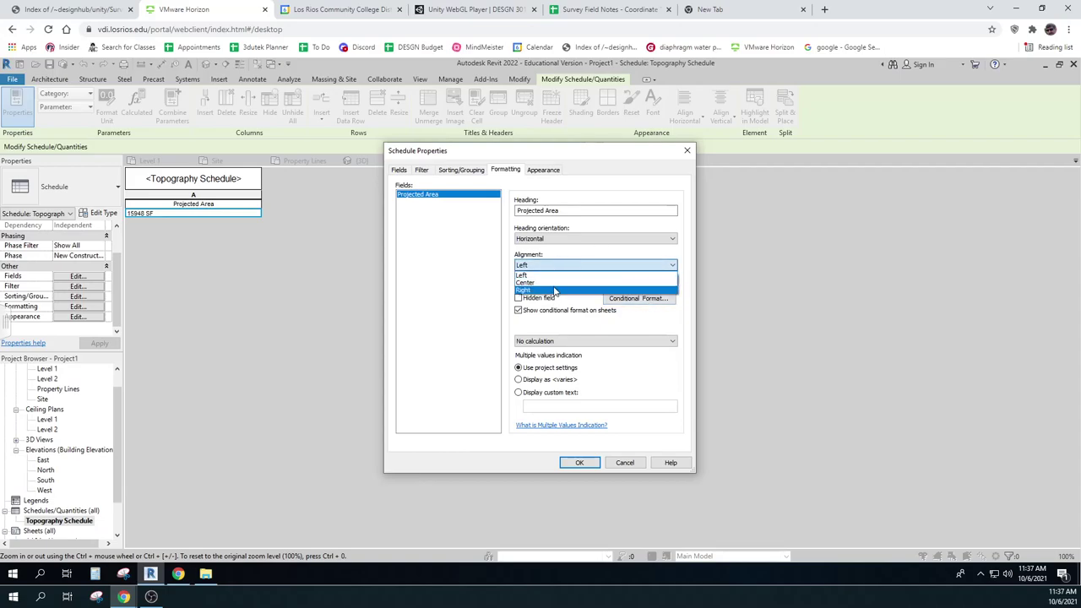
click(554, 277)
click(580, 463)
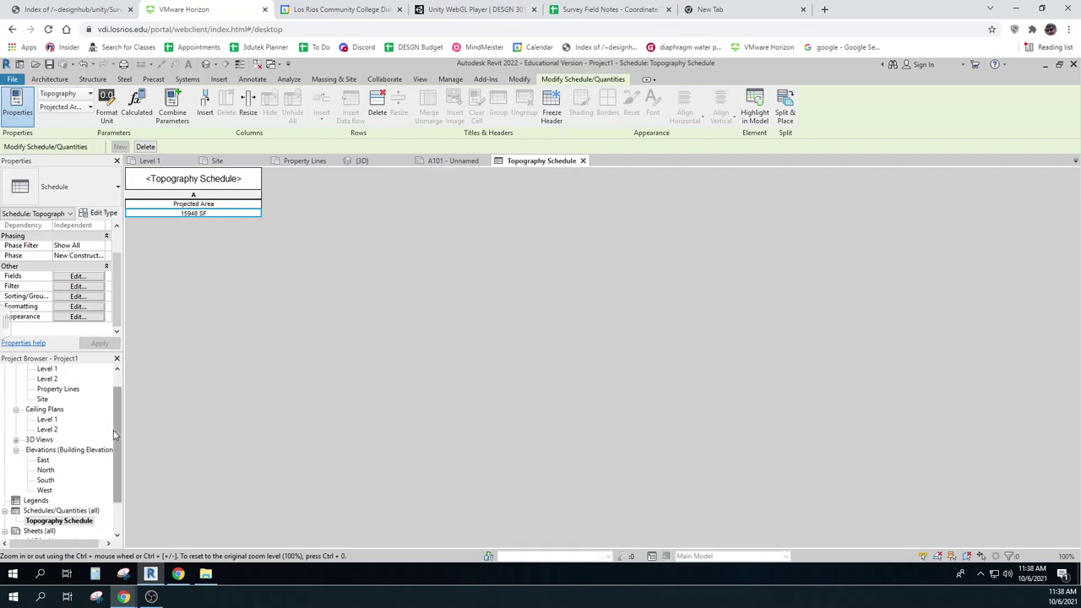
drag(119, 433, 122, 465)
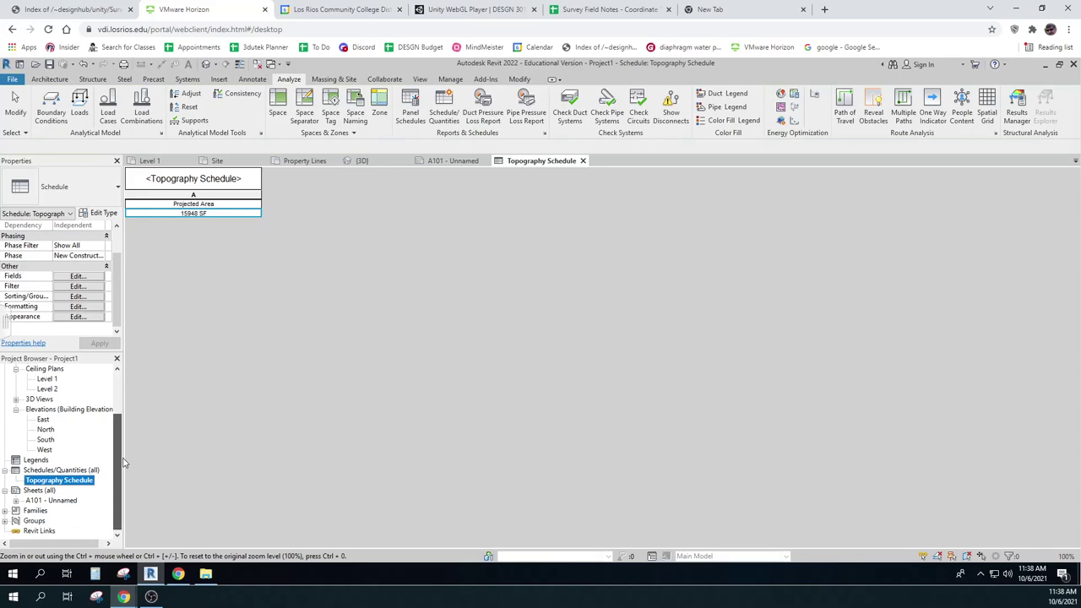
Step: Reopen sheet A101 and create a new schedule for the Property Line Segments category under Site
click(50, 501)
double_click(50, 501)
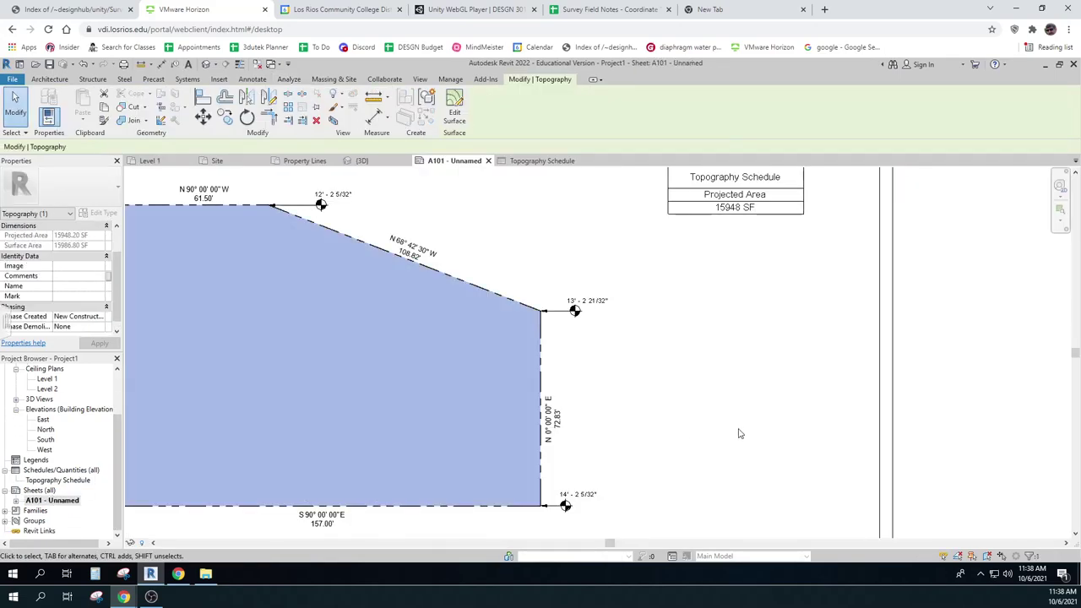
scroll(739, 432, down, 2)
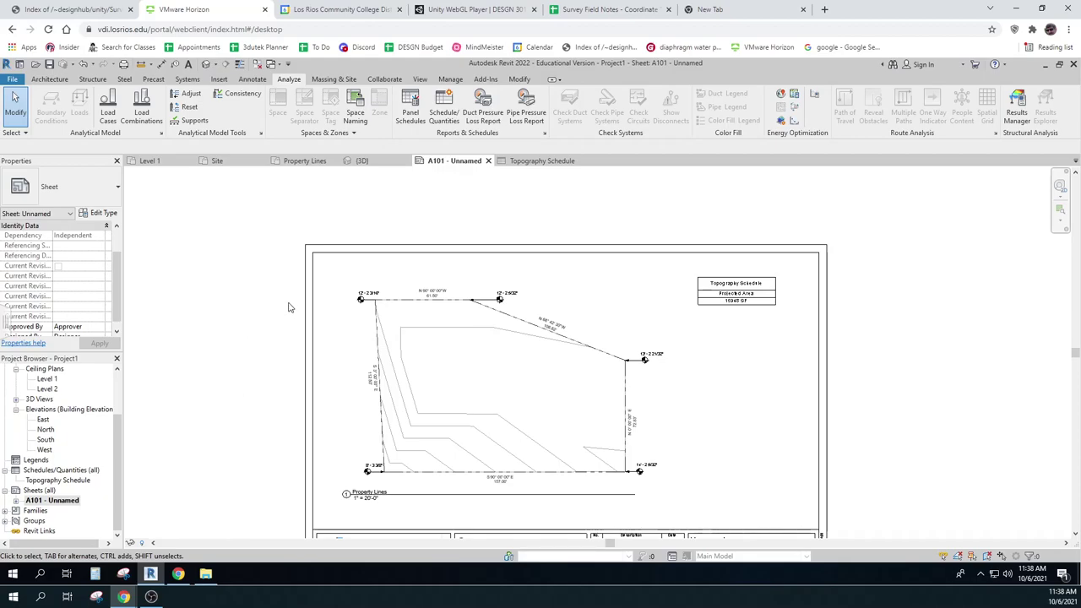
click(444, 115)
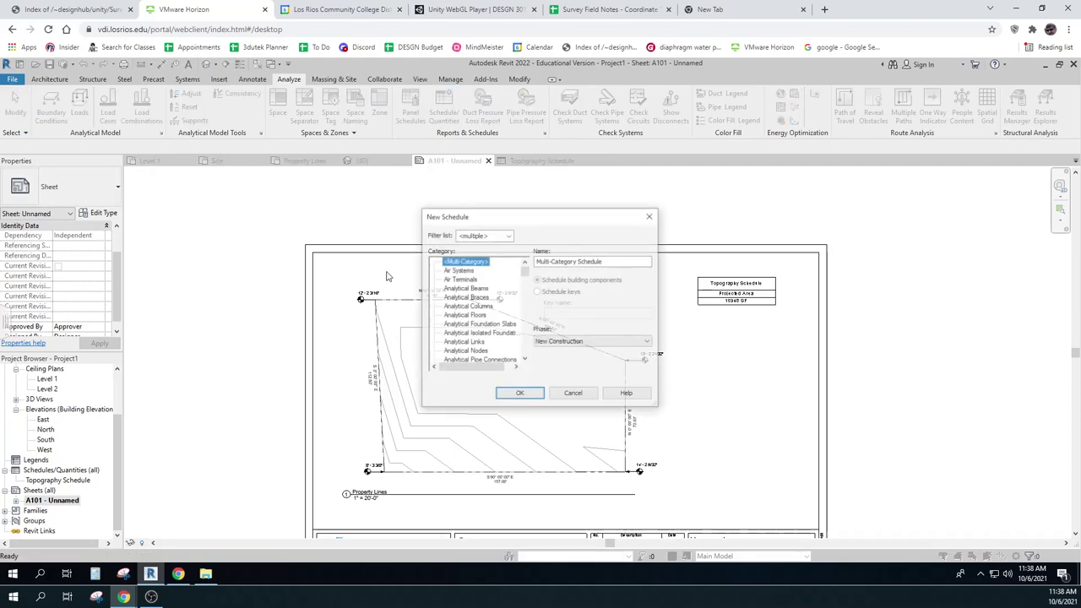
click(525, 361)
drag(524, 361, 524, 361)
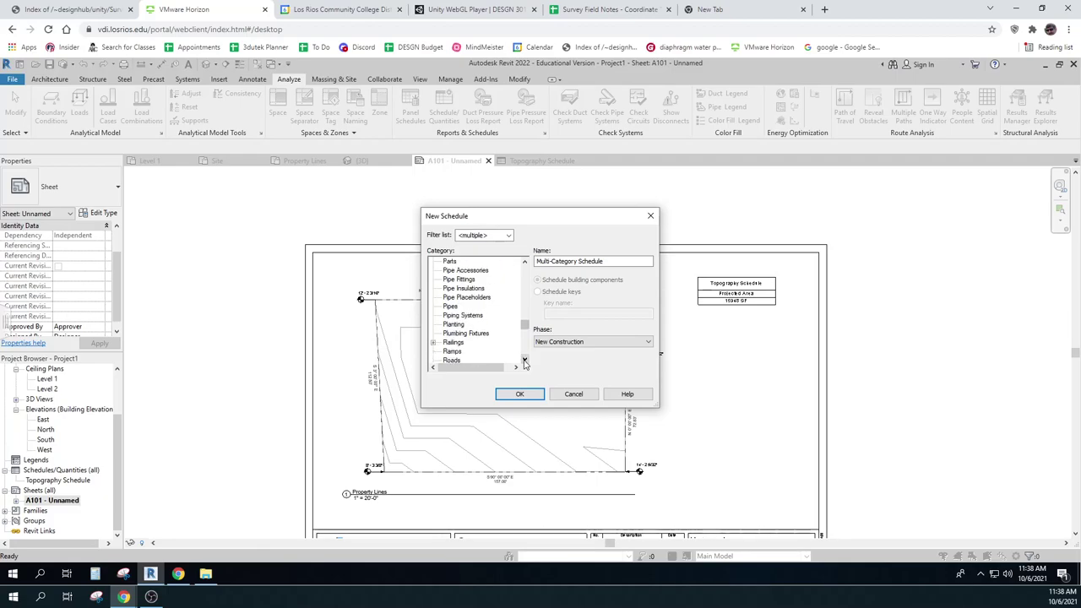
drag(525, 361, 525, 361)
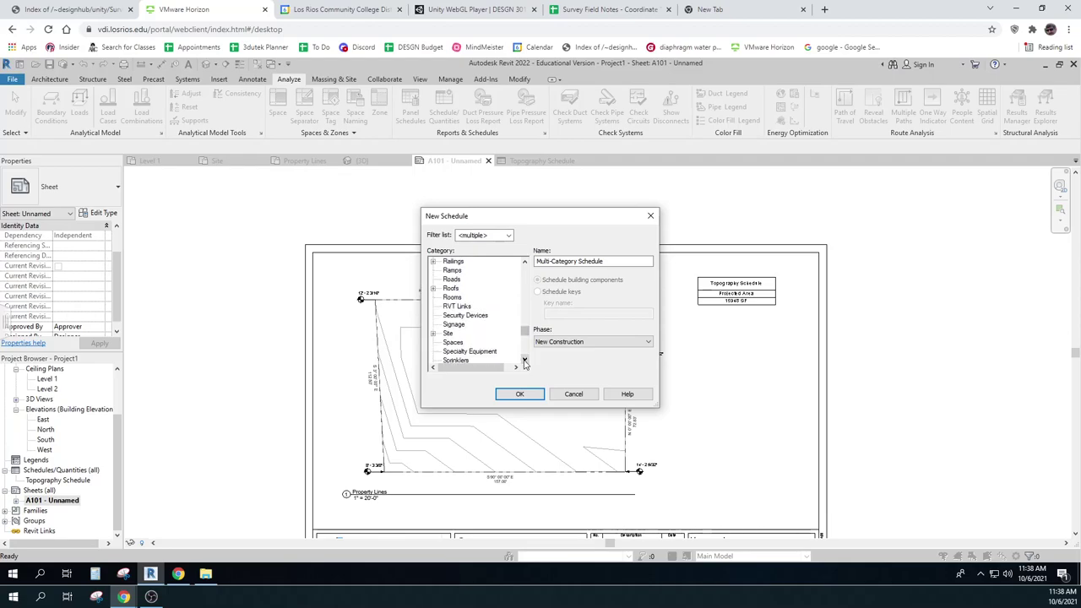
drag(525, 361, 525, 336)
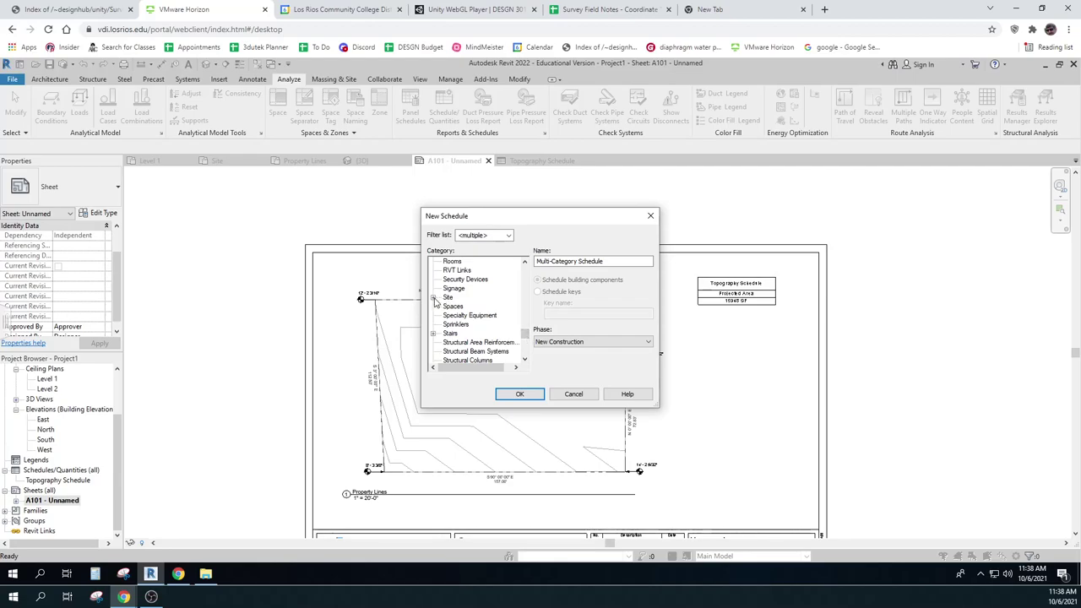
click(433, 298)
click(474, 325)
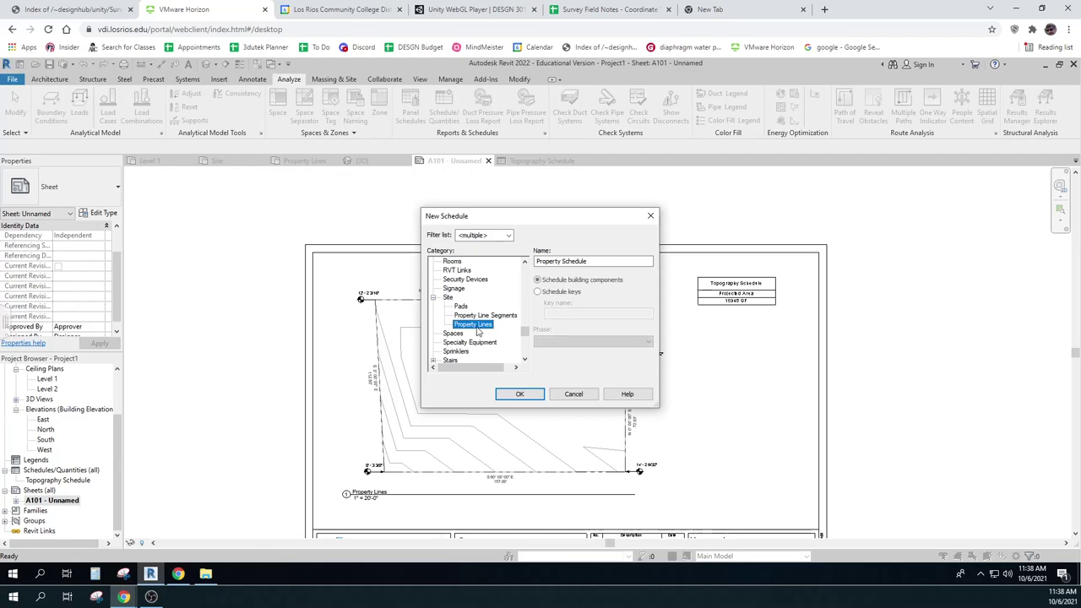
click(490, 316)
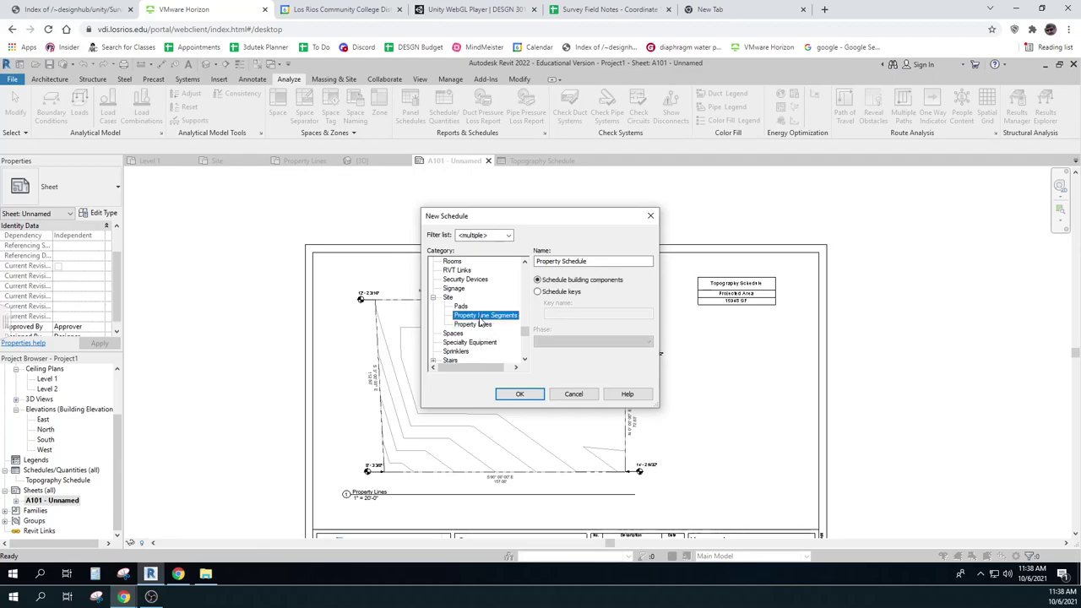
click(521, 401)
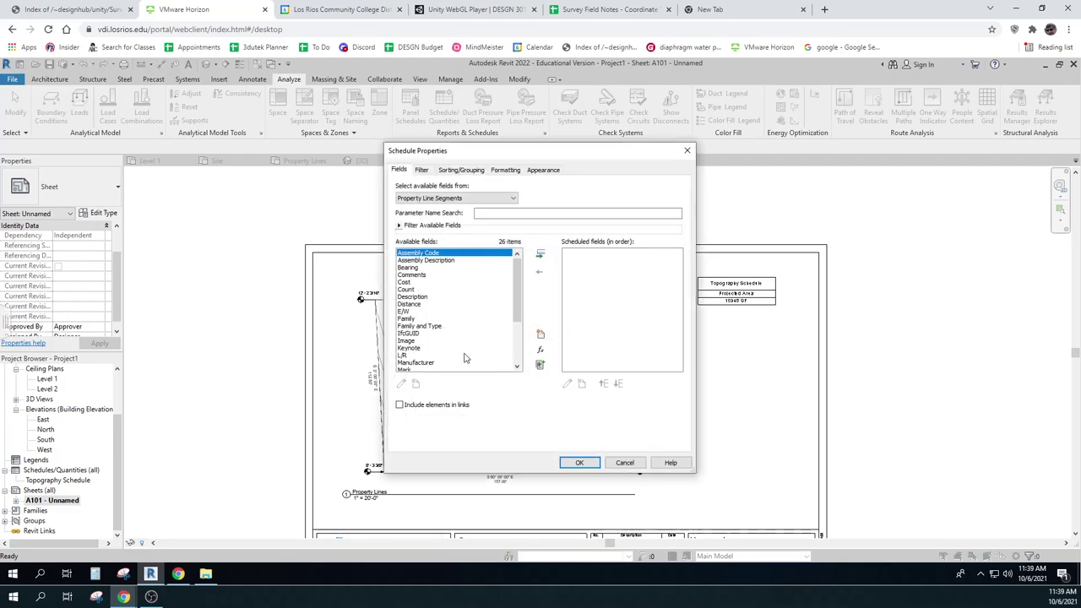
Step: Add Distance and Bearing, in that order, as the Property Schedule's fields and accept the schedule properties
click(414, 305)
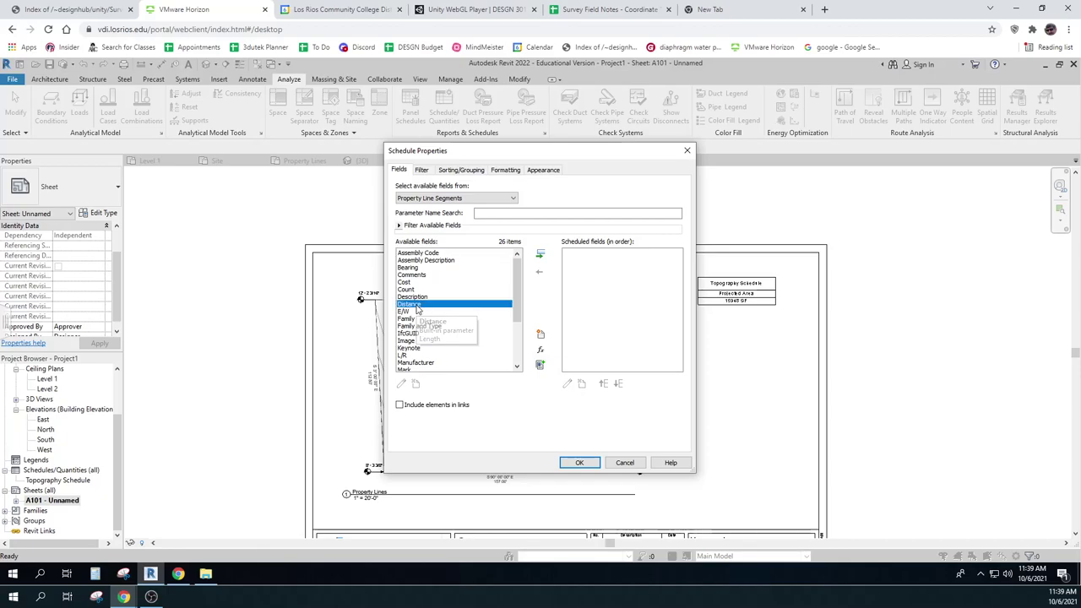
click(540, 253)
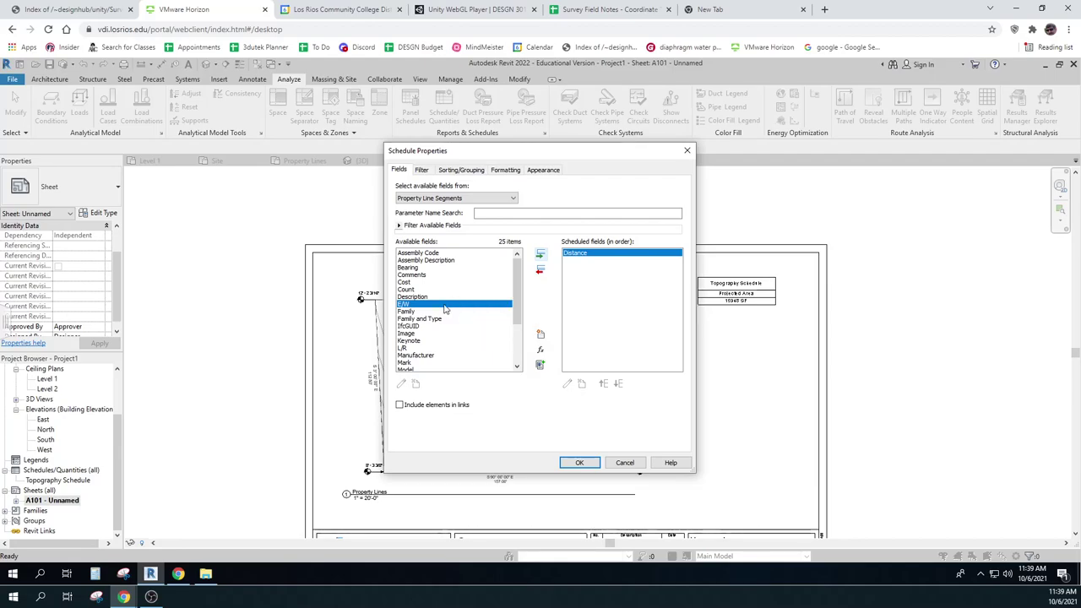
click(410, 267)
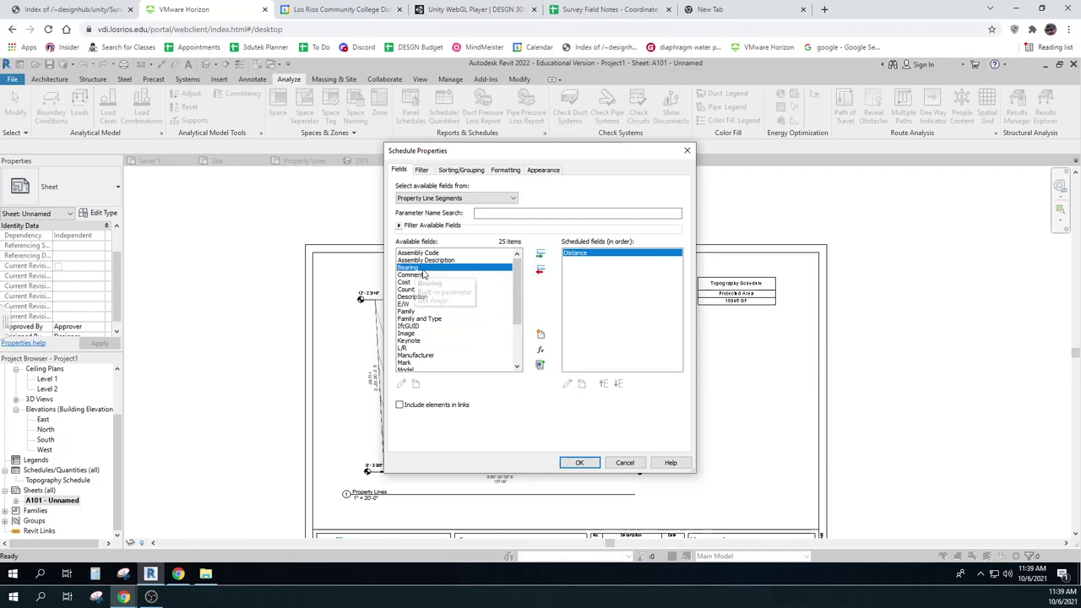
click(541, 253)
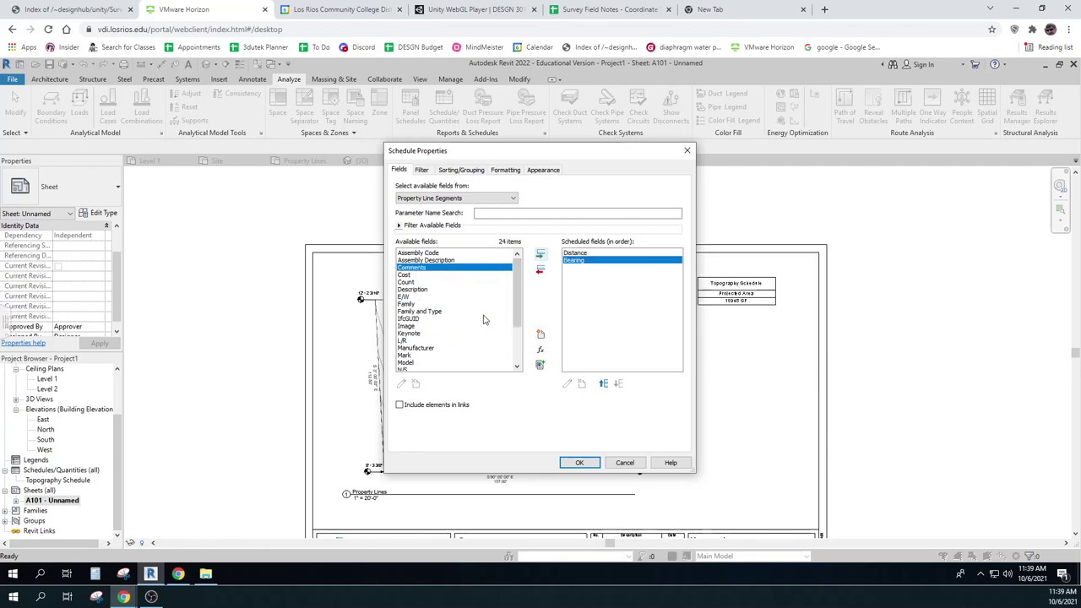
drag(519, 315, 521, 283)
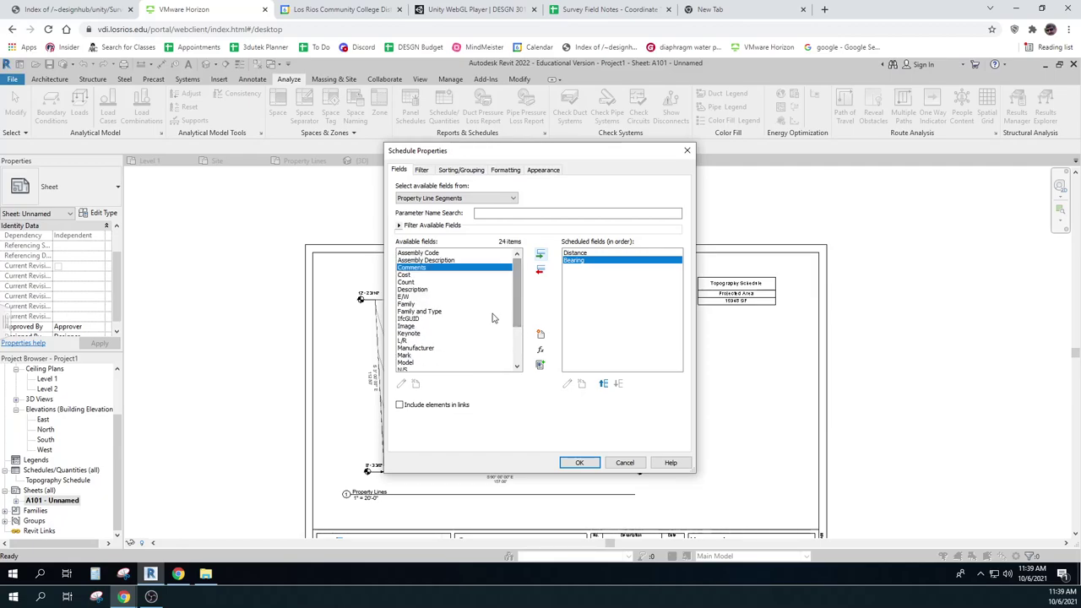
click(580, 464)
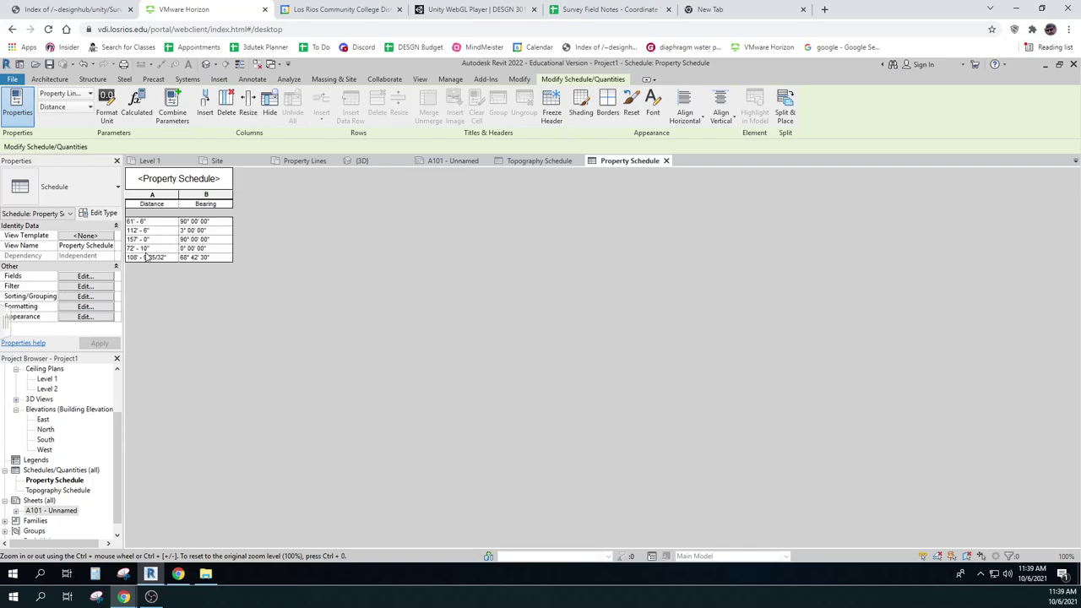
Step: Turn on grand totals with title, count, and totals for the Property Schedule
click(86, 276)
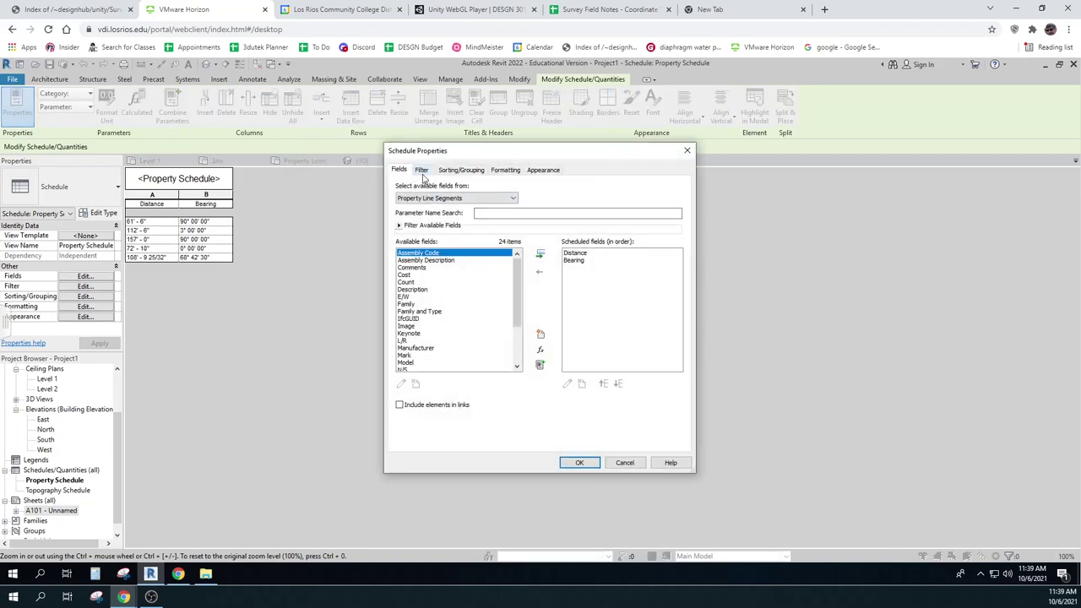
click(422, 170)
click(457, 169)
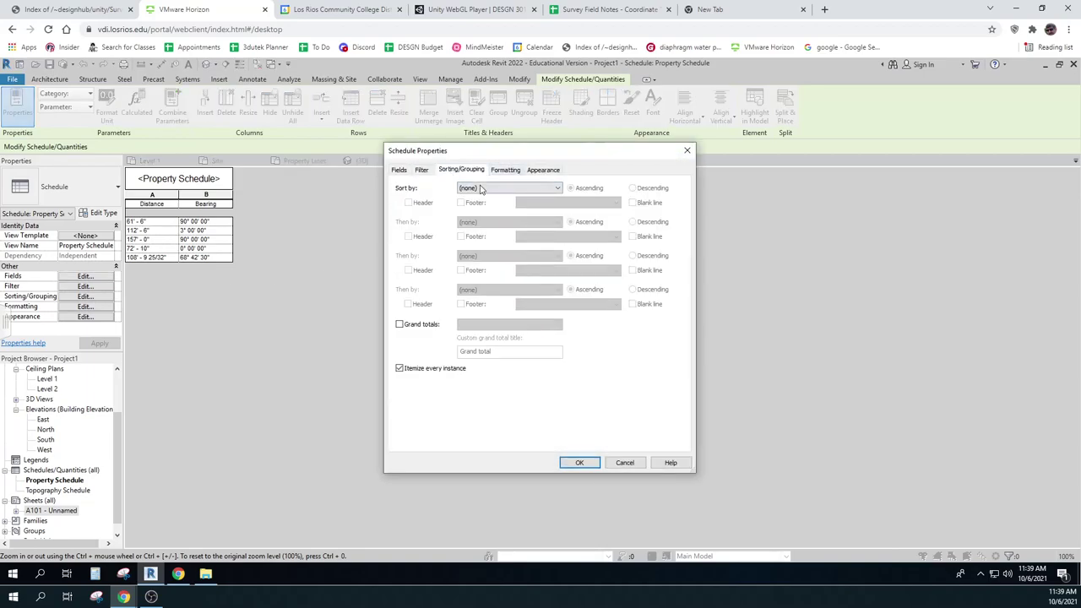
click(400, 325)
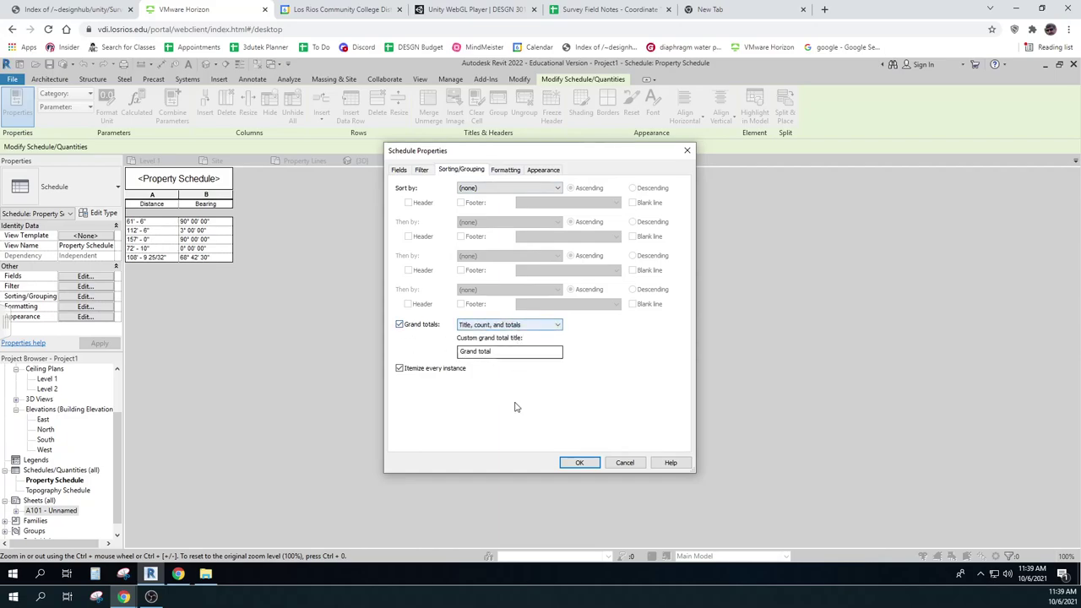
Step: Set the alignment of both the Distance and Bearing fields to Center, turn off the blank row before data, and accept the schedule properties
click(507, 171)
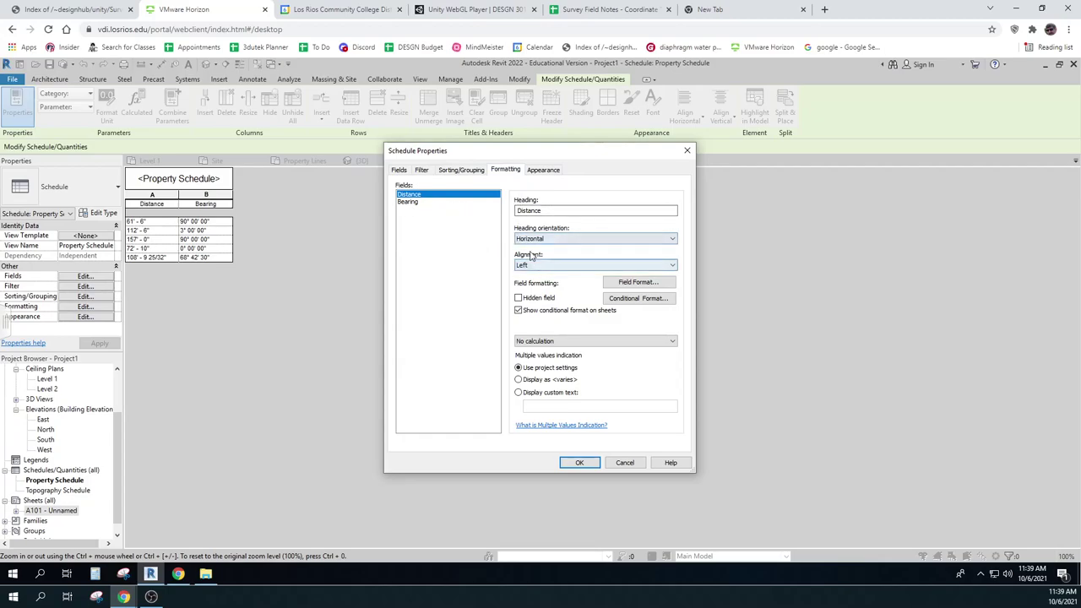
ctrl+click(414, 203)
click(541, 266)
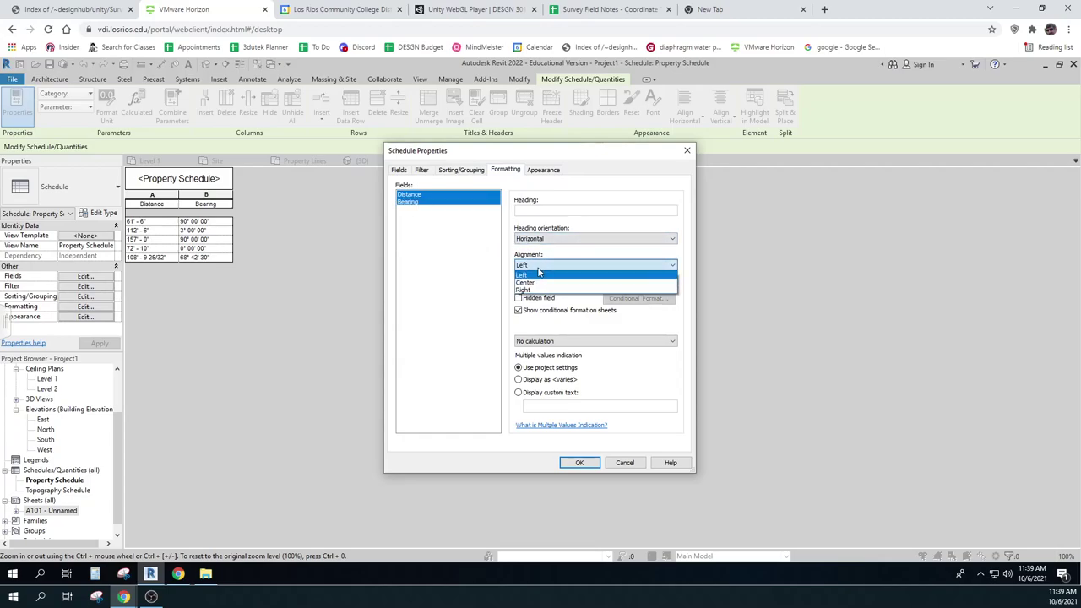
click(539, 286)
click(539, 171)
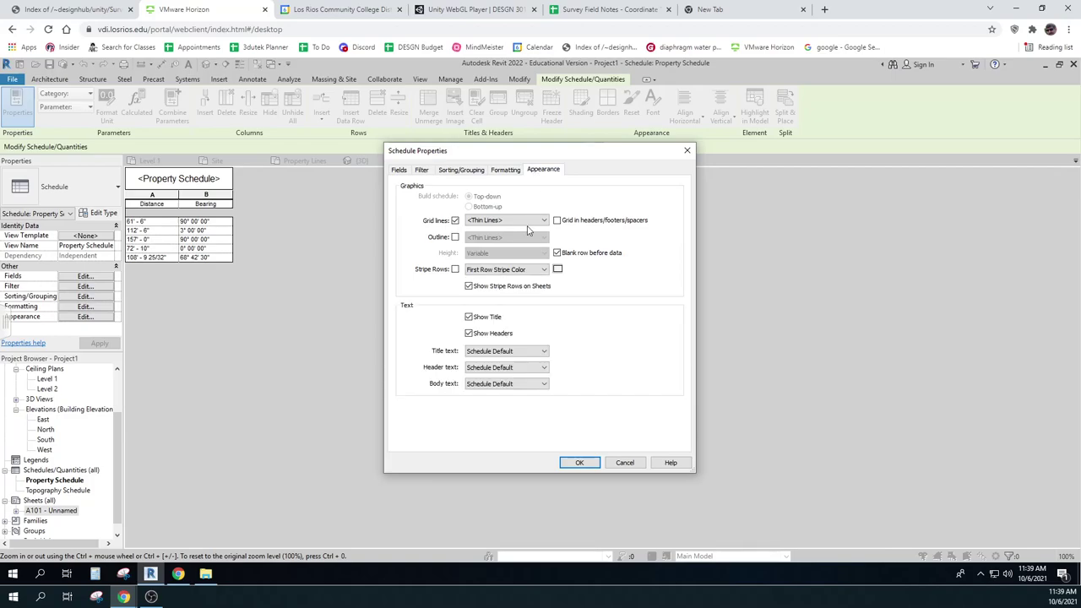
click(579, 462)
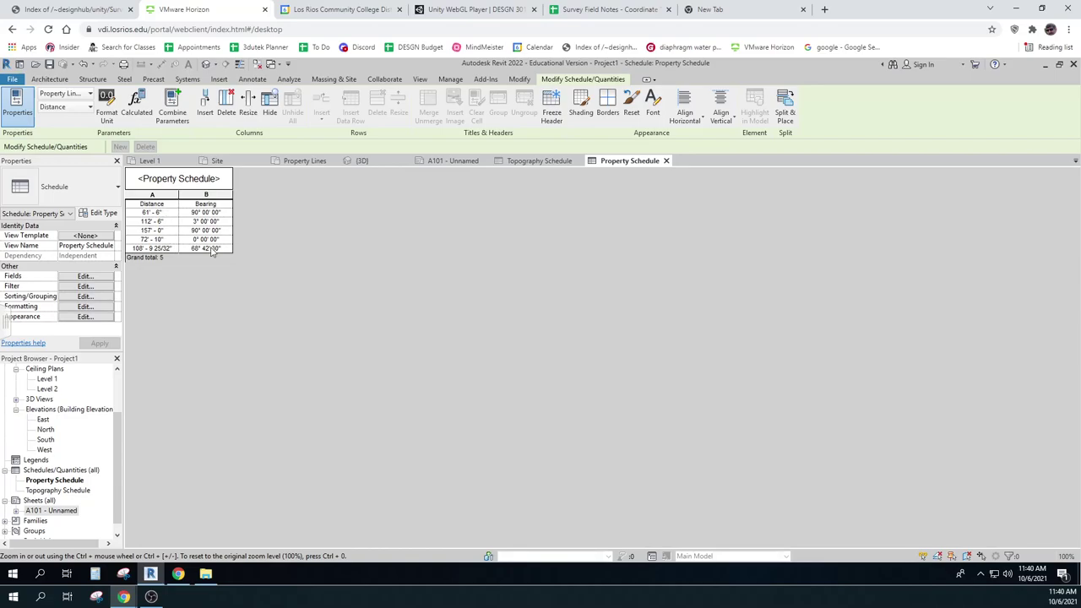
Step: Place the Property Schedule below the Topography Schedule on sheet A101 and widen its Distance column so every distance fits on one line
double_click(47, 511)
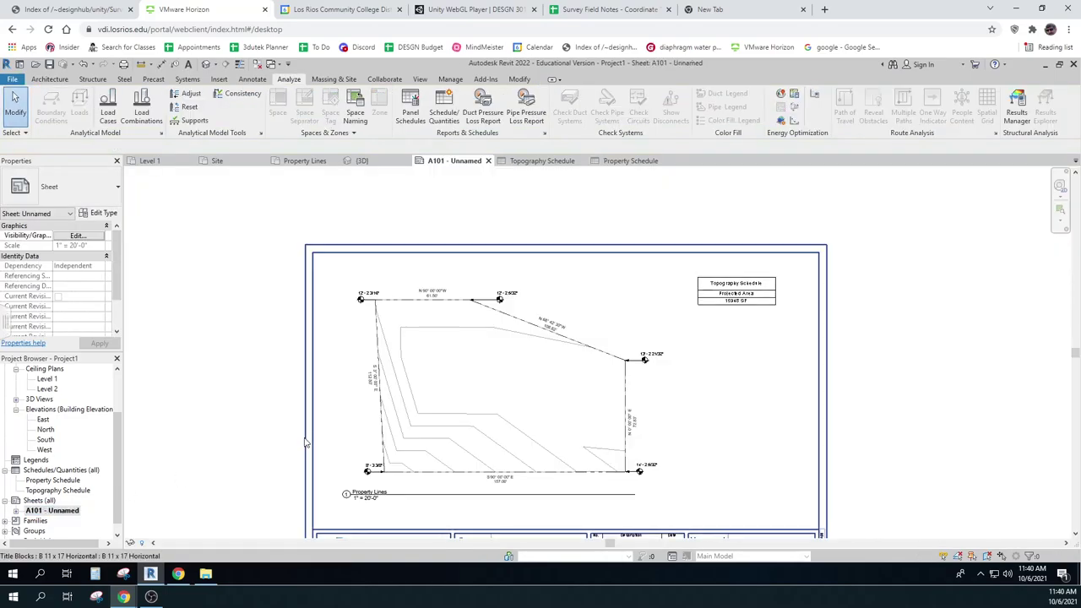
drag(53, 479, 727, 365)
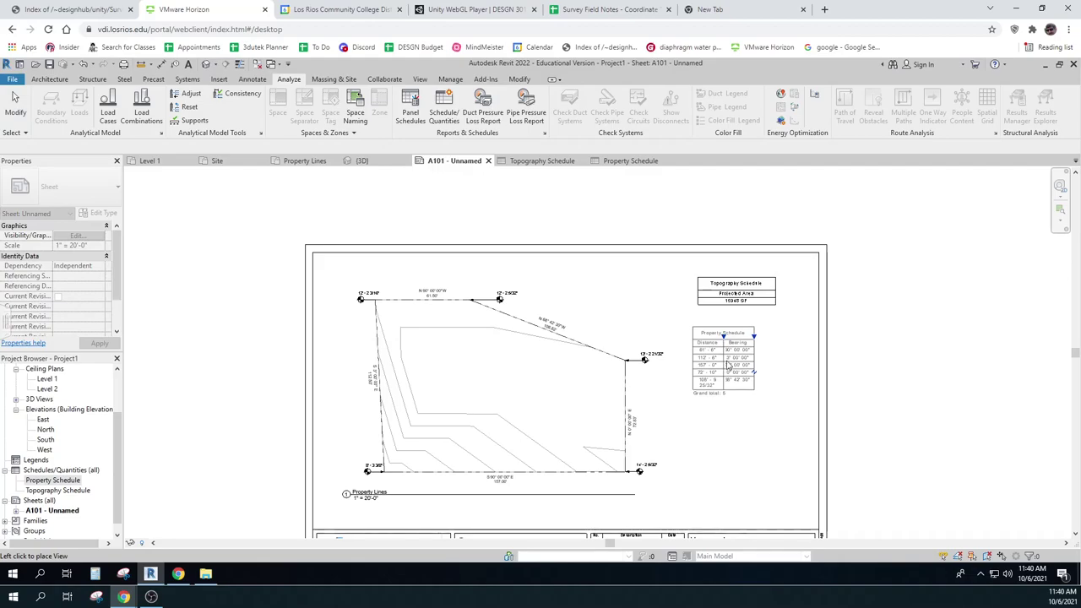
click(731, 361)
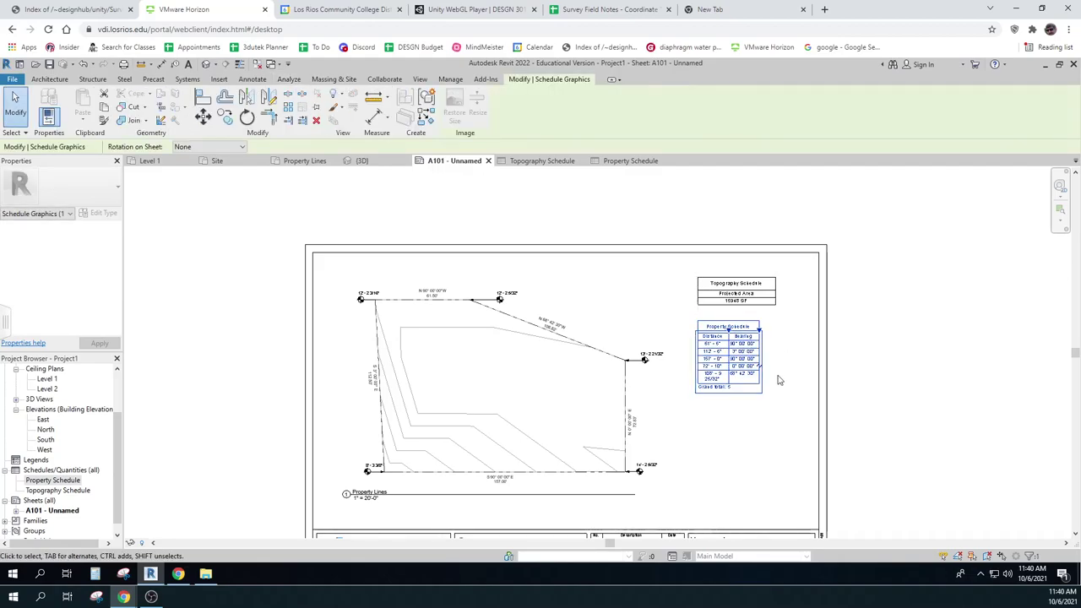
scroll(779, 380, up, 3)
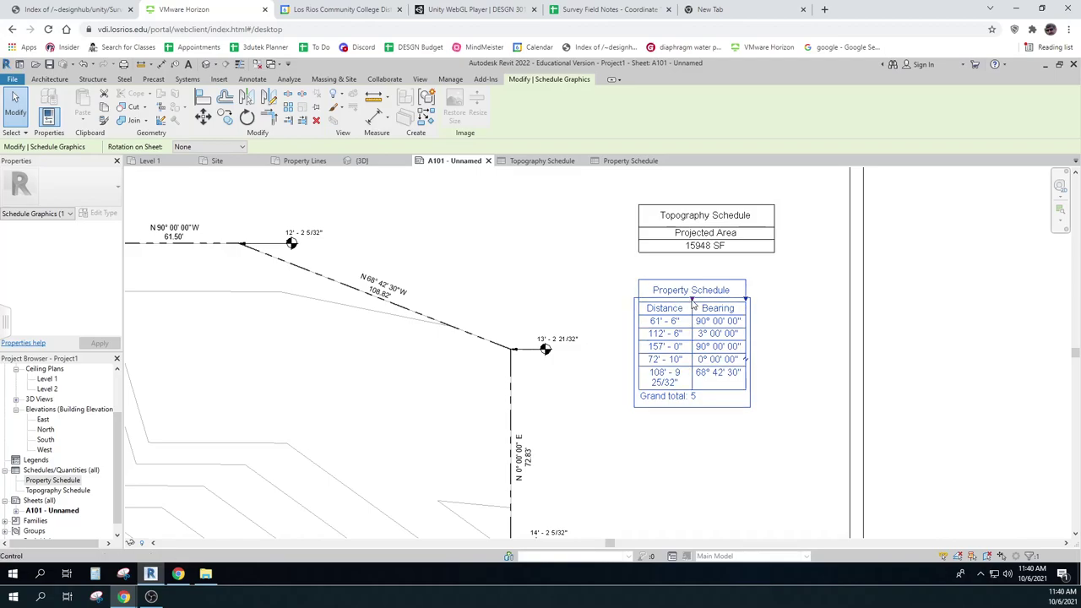
drag(690, 301, 723, 300)
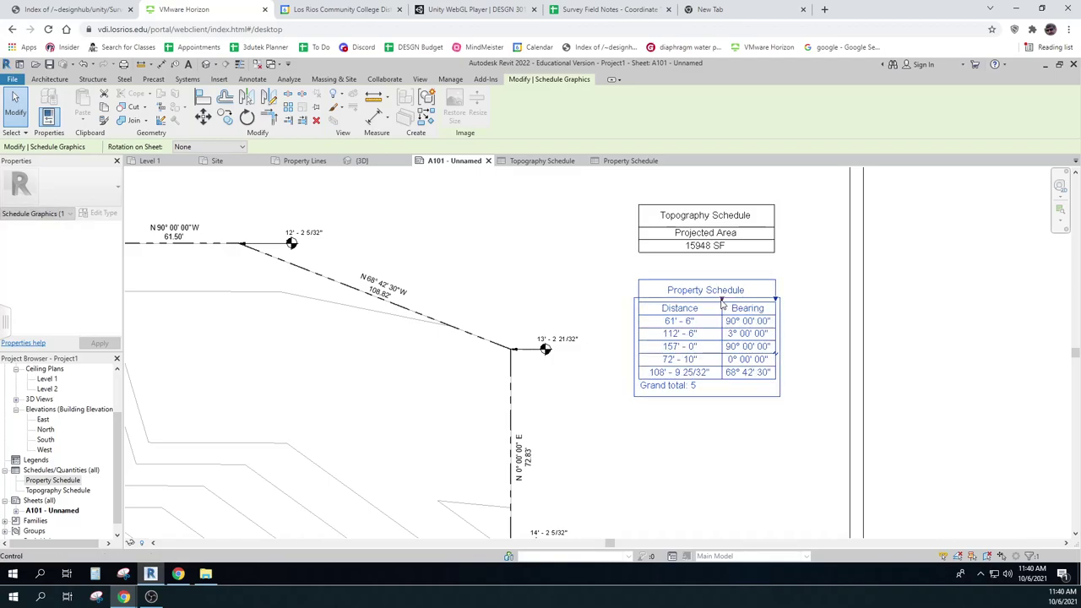
click(820, 403)
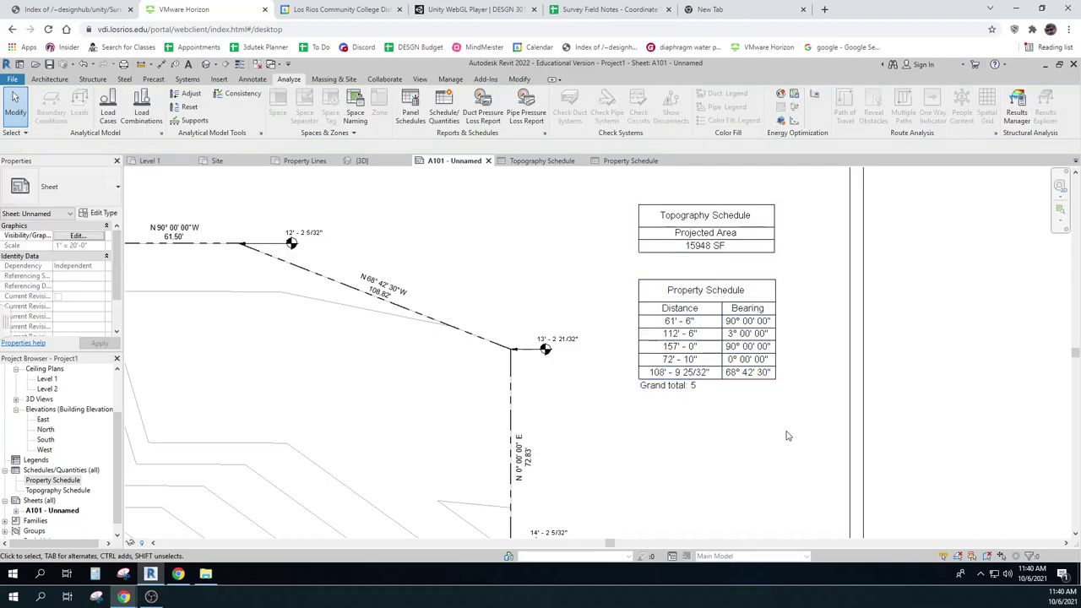
Step: Rename the sheet as Site #1 in the title block of sheet A101
scroll(786, 436, down, 2)
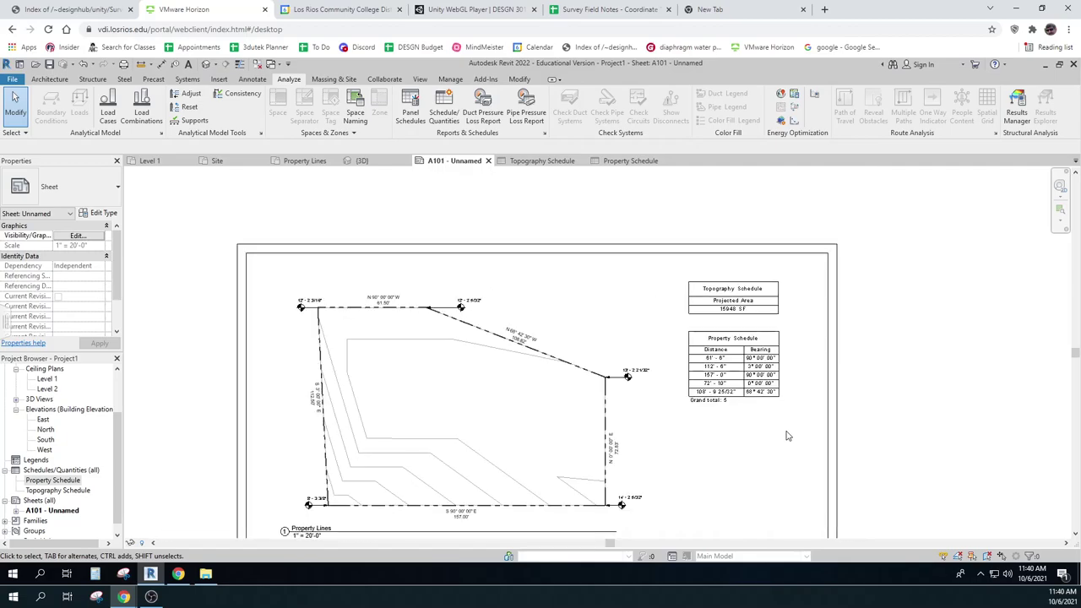
middle_drag(768, 456, 773, 444)
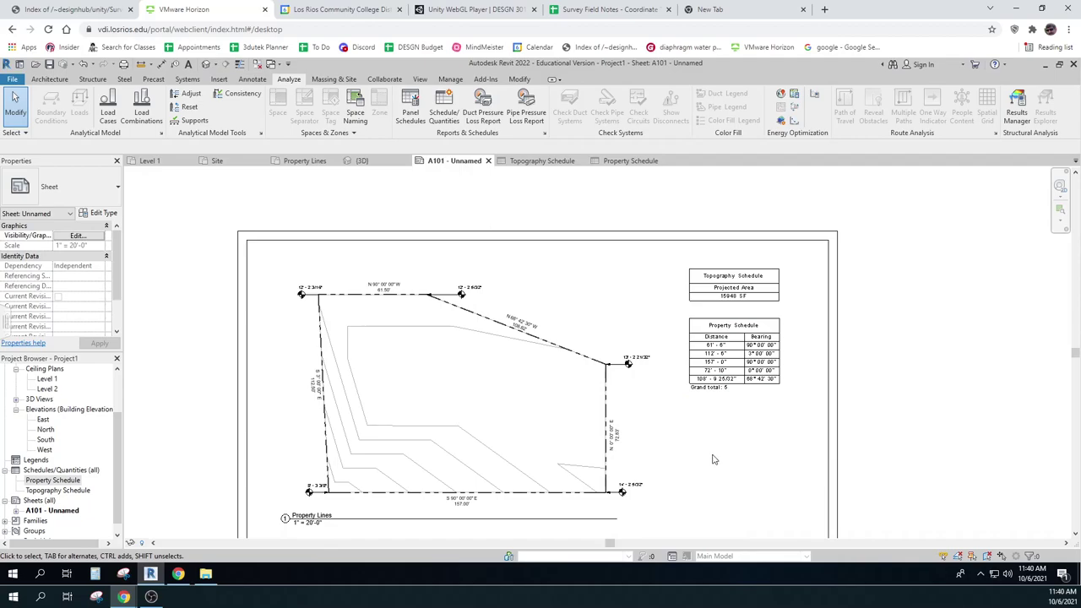
scroll(714, 455, down, 1)
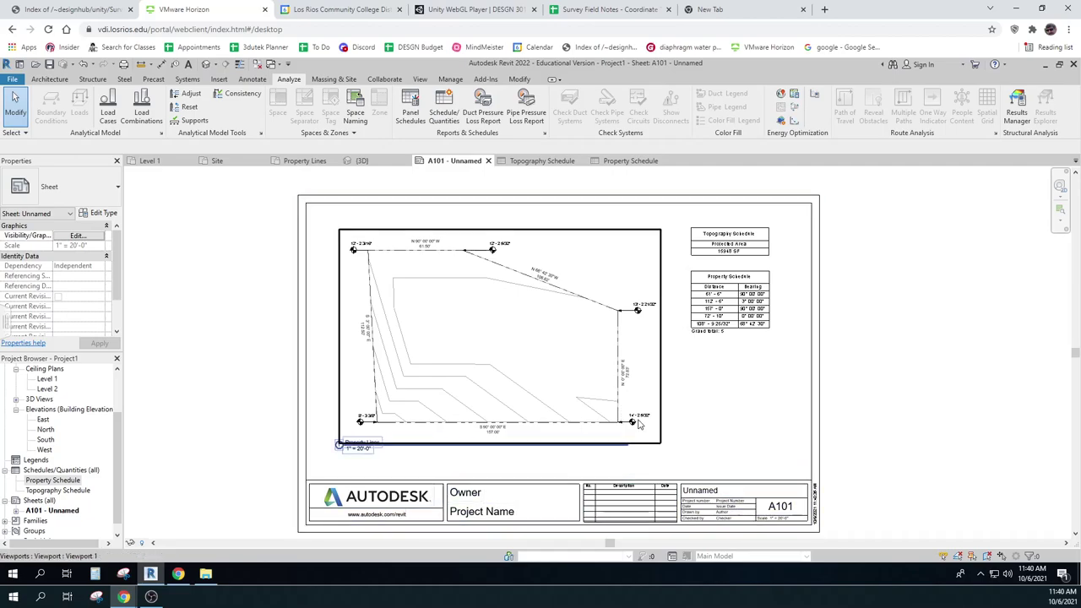
click(709, 492)
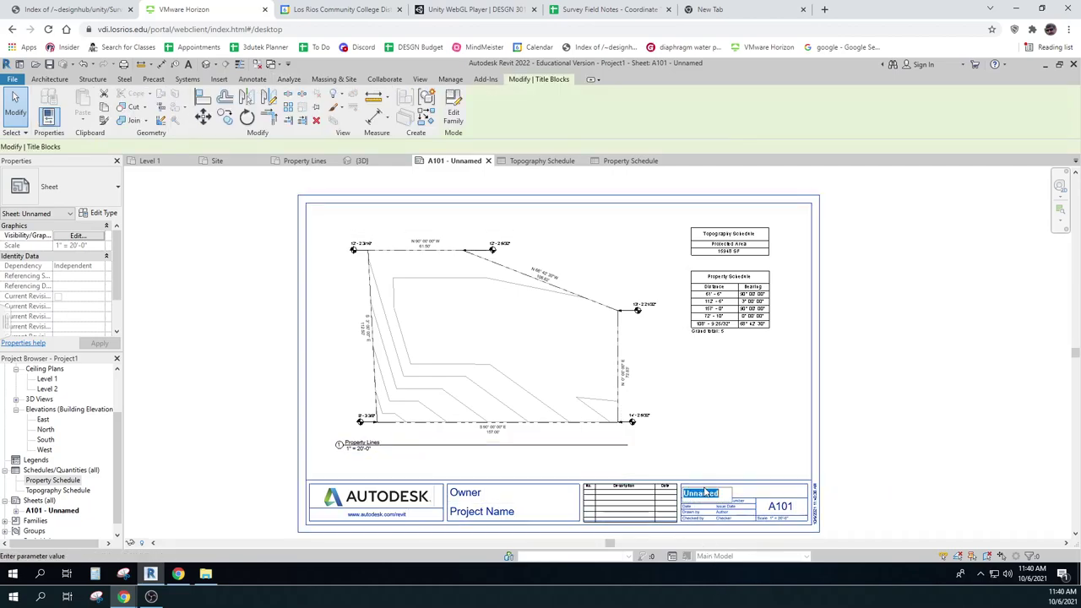
click(709, 492)
text(Site #1)
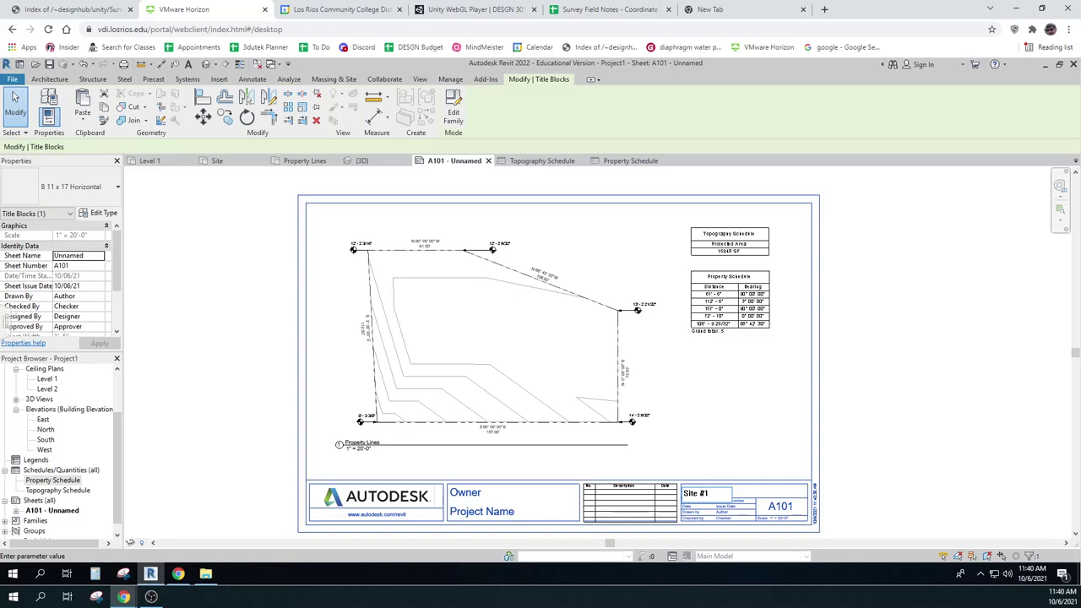
Step: Set the project name in the title block to DESGN 350 Week 7
click(456, 514)
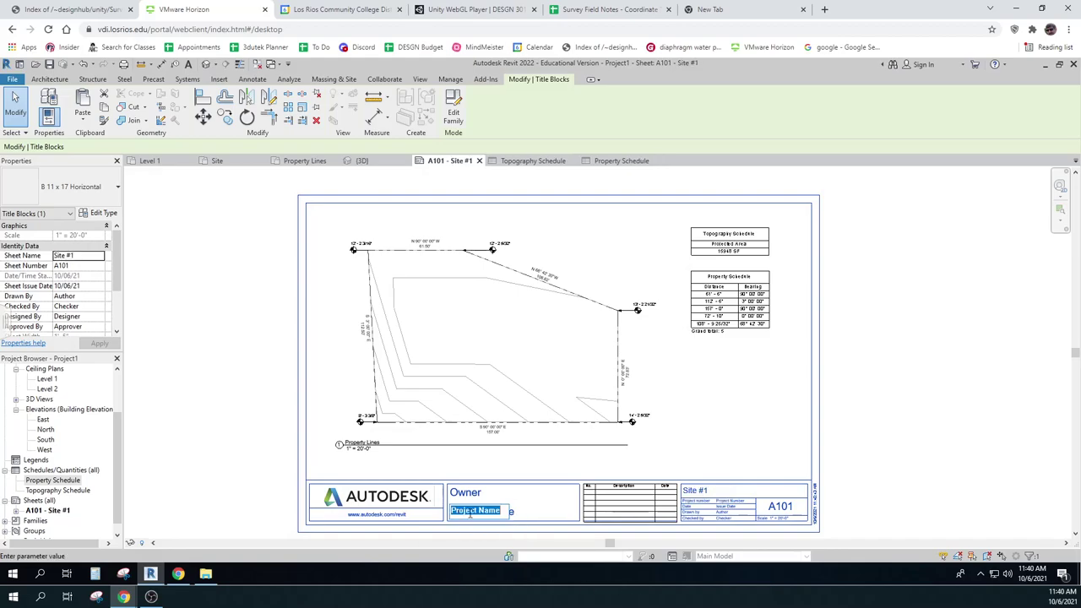
text(DESGN 350)
click(724, 422)
click(498, 512)
click(501, 514)
text(Week 7)
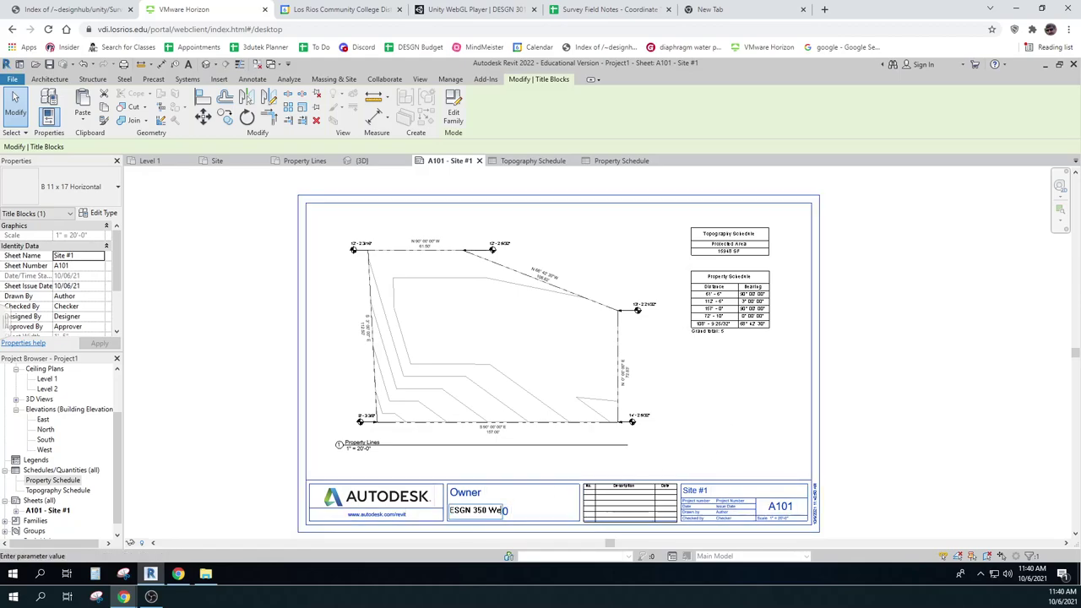
click(530, 519)
Step: Enter the owner's name in the title block's Owner field
click(463, 494)
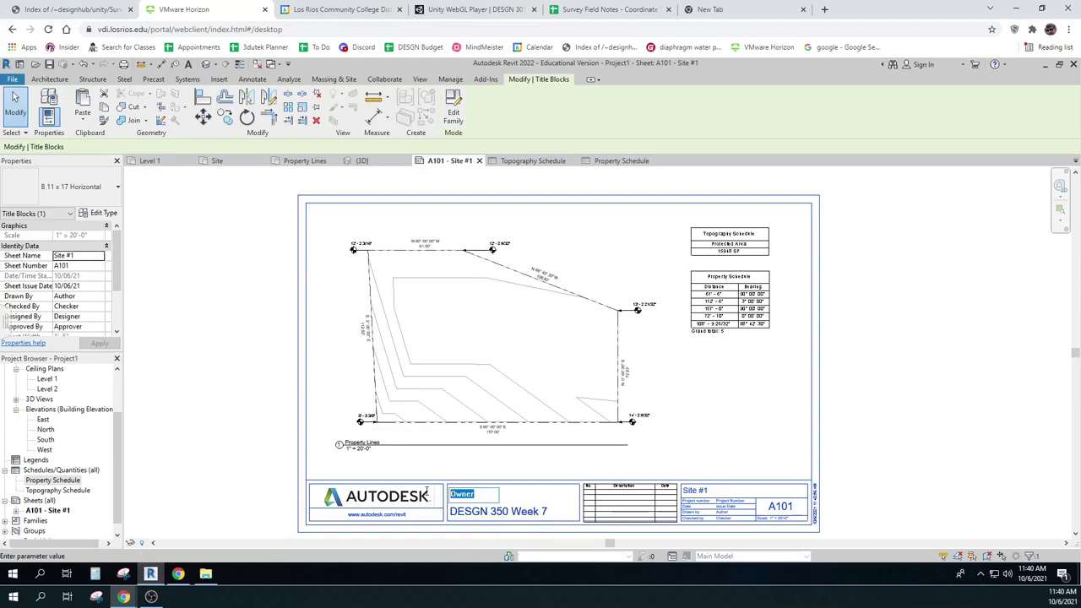
text(SCHUSTER)
click(875, 454)
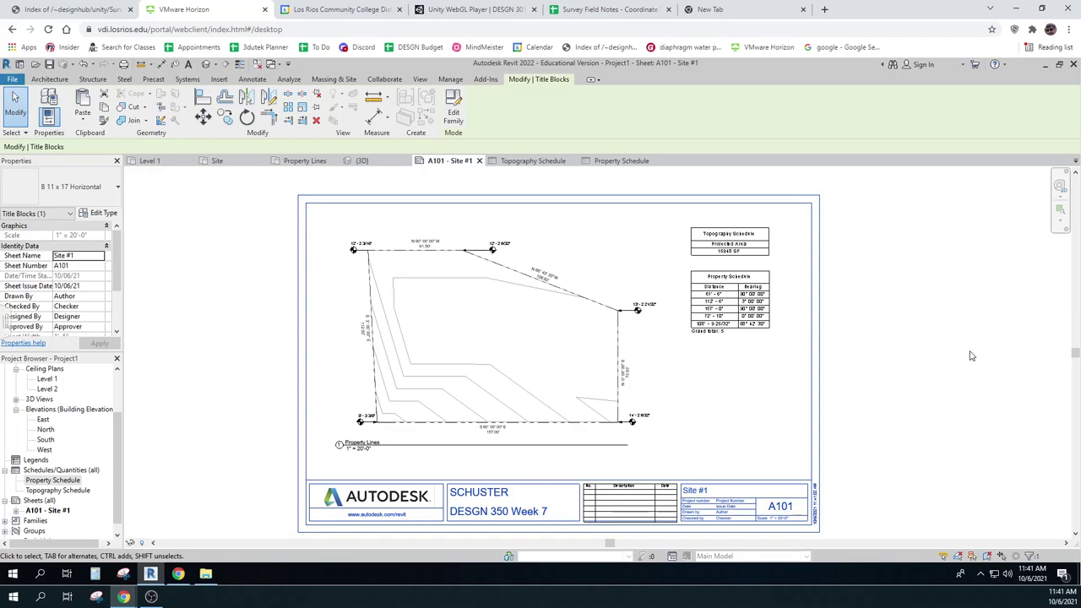
Step: Deselect the title block and open the Property Lines floor plan view
click(334, 79)
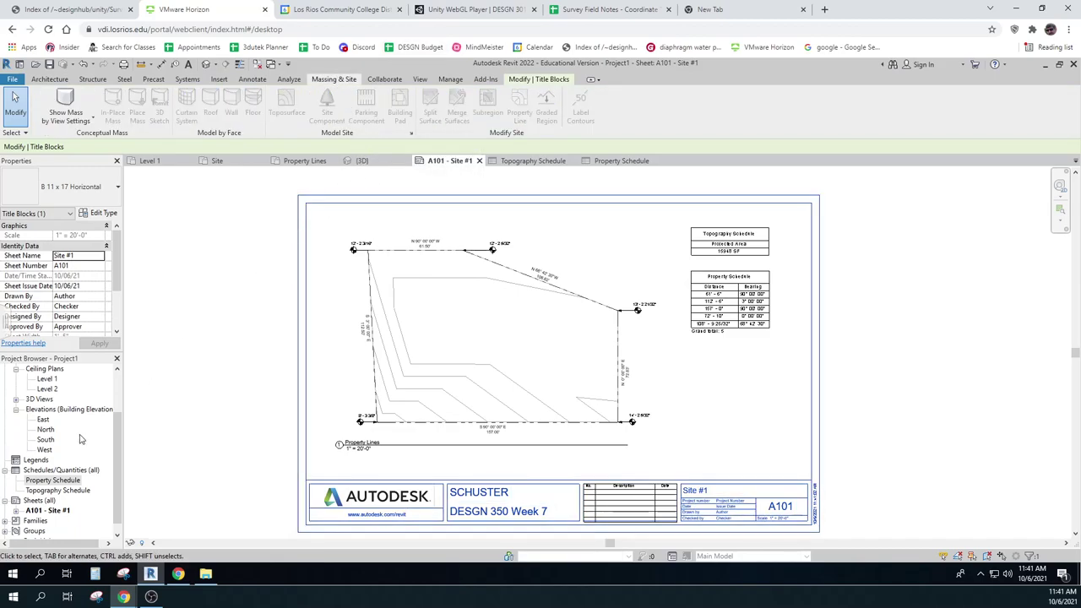
key(Escape)
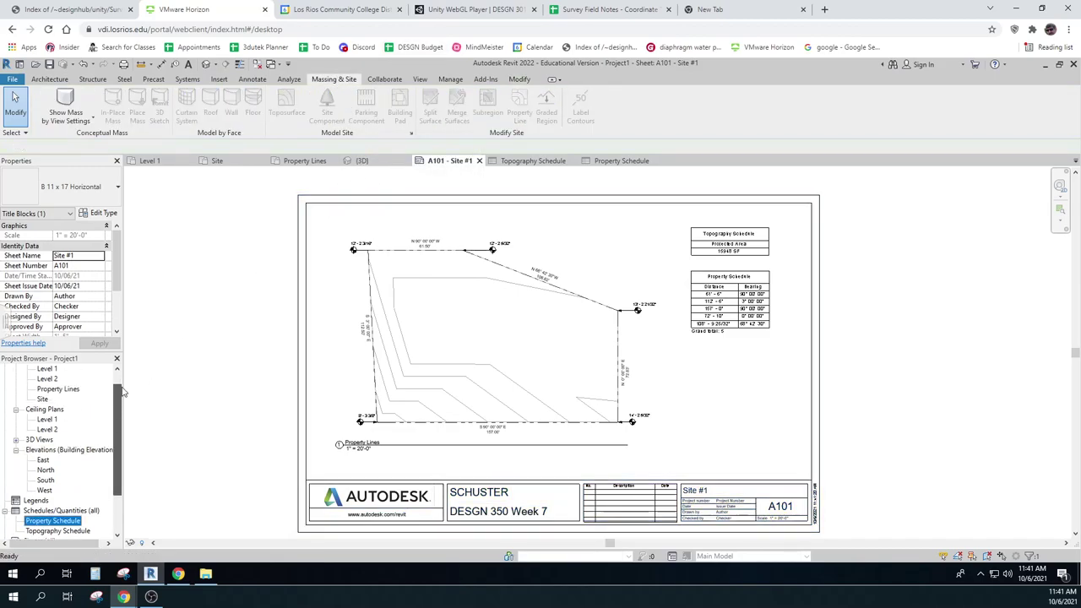
scroll(119, 426, up, 2)
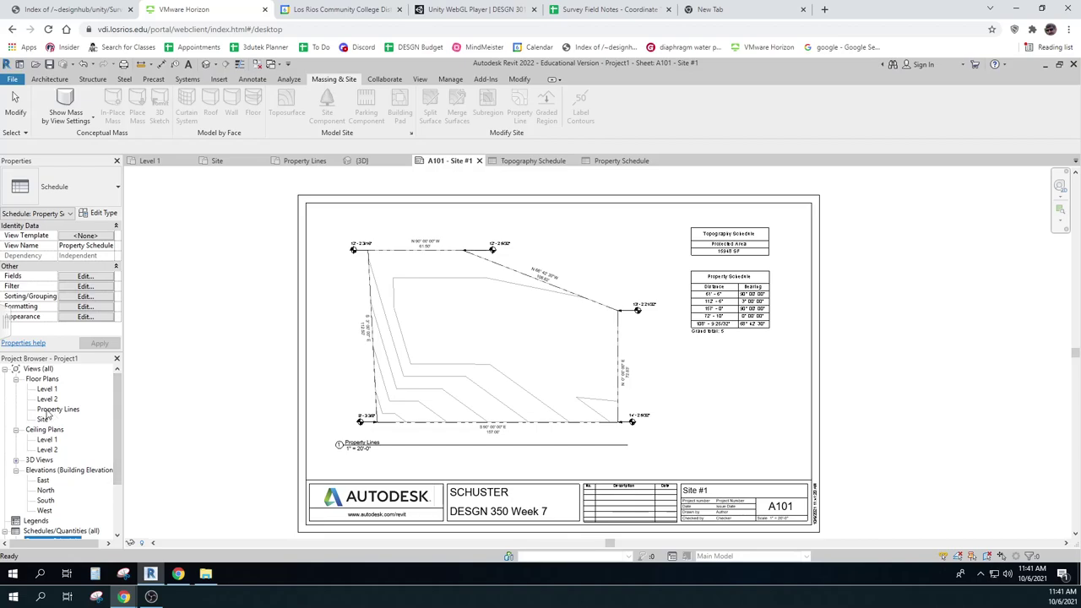
double_click(51, 411)
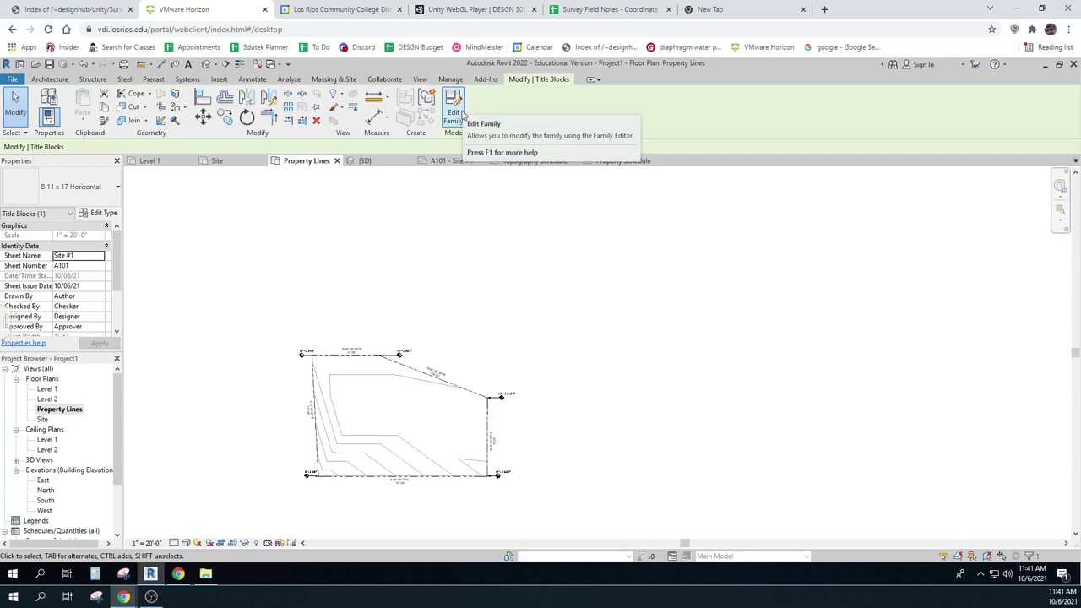
click(402, 383)
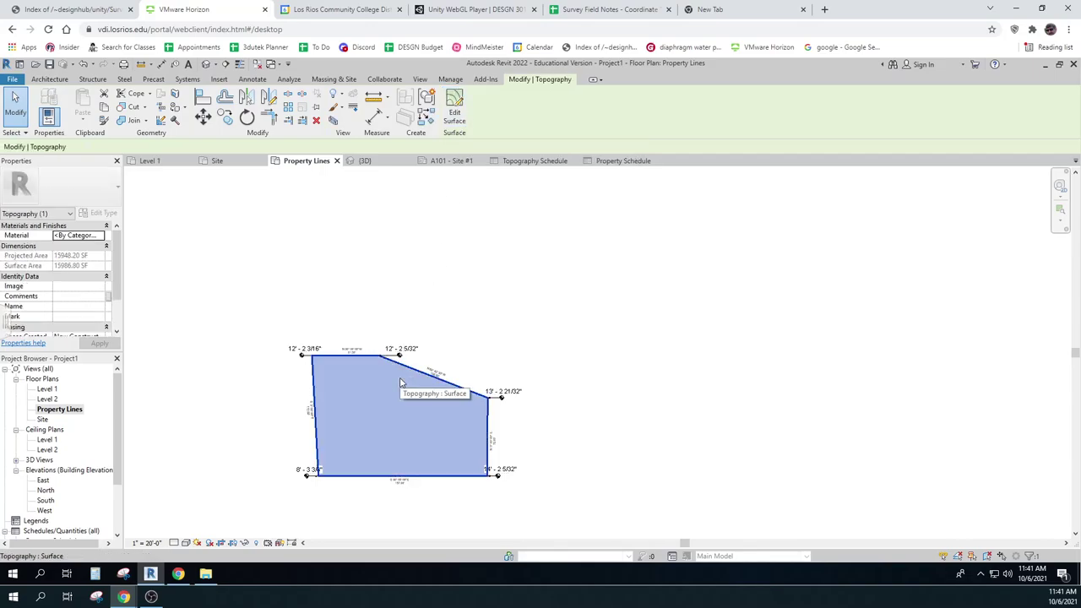
click(452, 108)
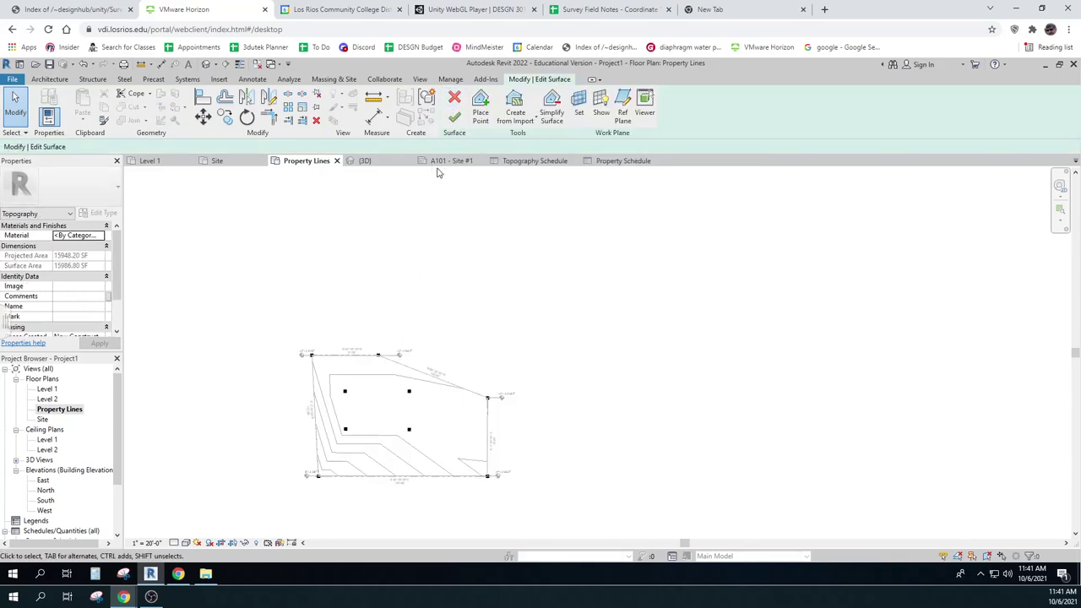
click(479, 116)
click(454, 101)
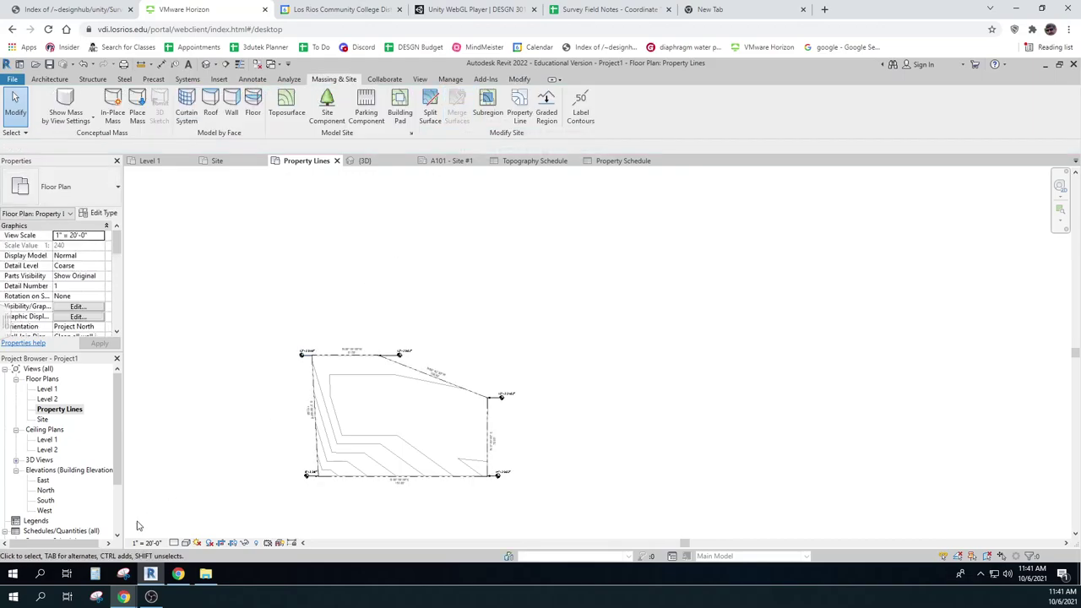
Step: Set the visual style of the Property Lines plan to Wireframe
click(174, 543)
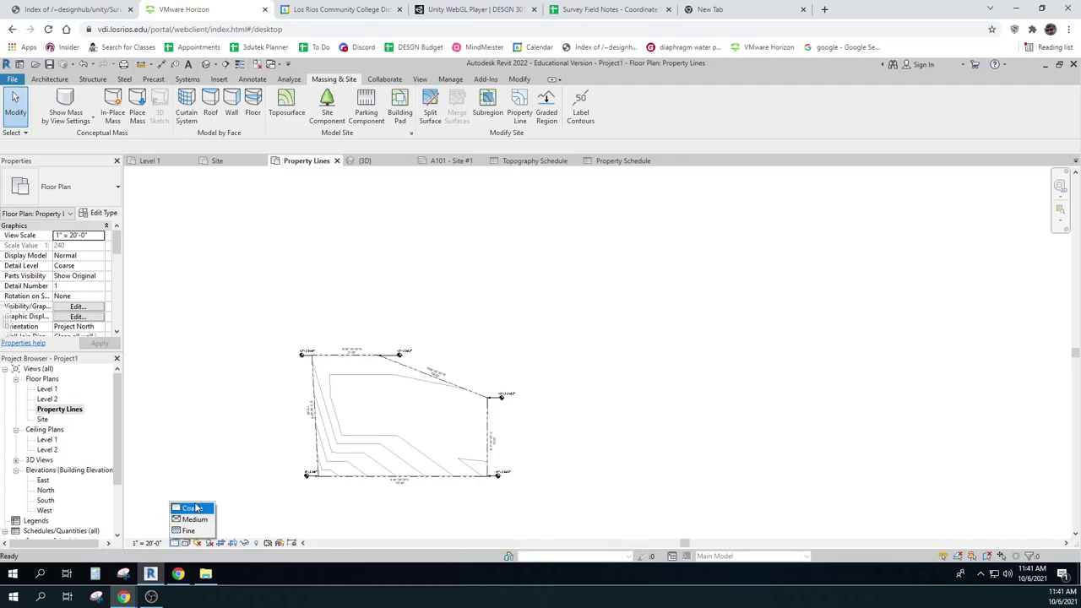
click(186, 543)
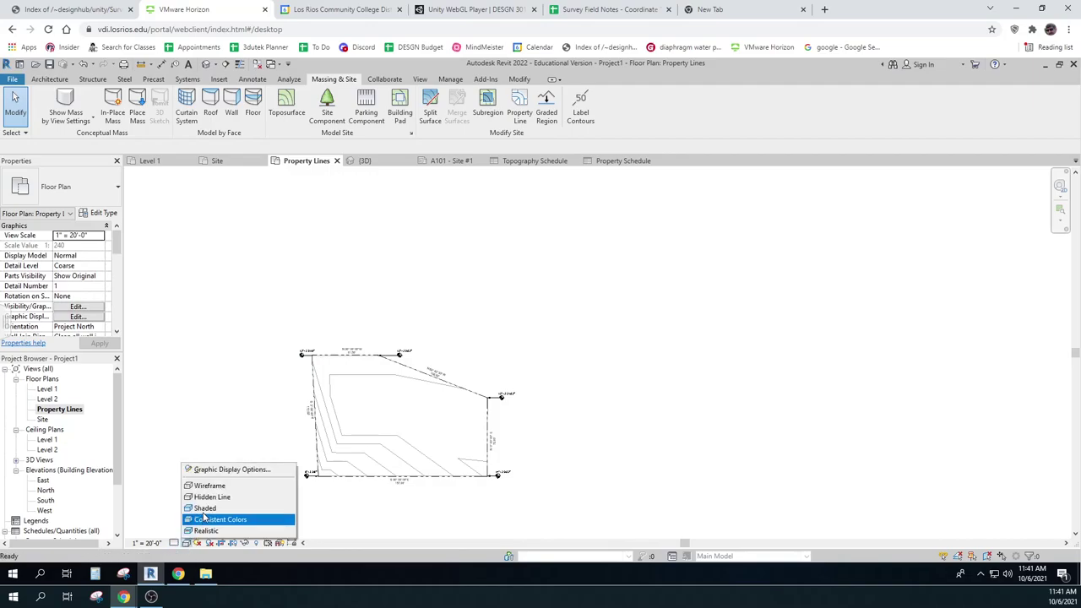
click(210, 487)
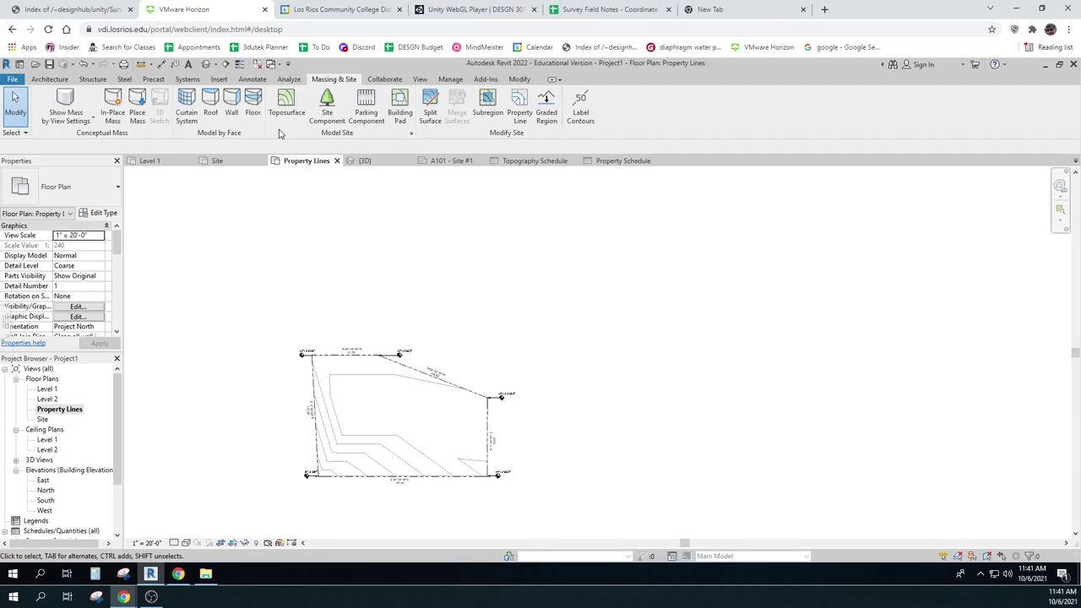
scroll(387, 452, up, 1)
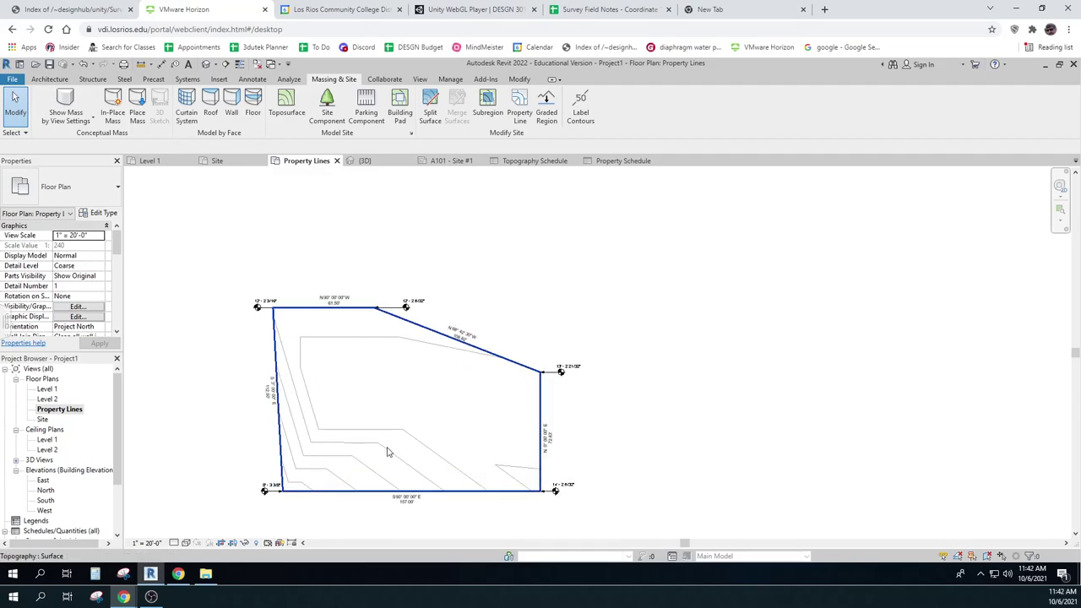
scroll(387, 452, up, 1)
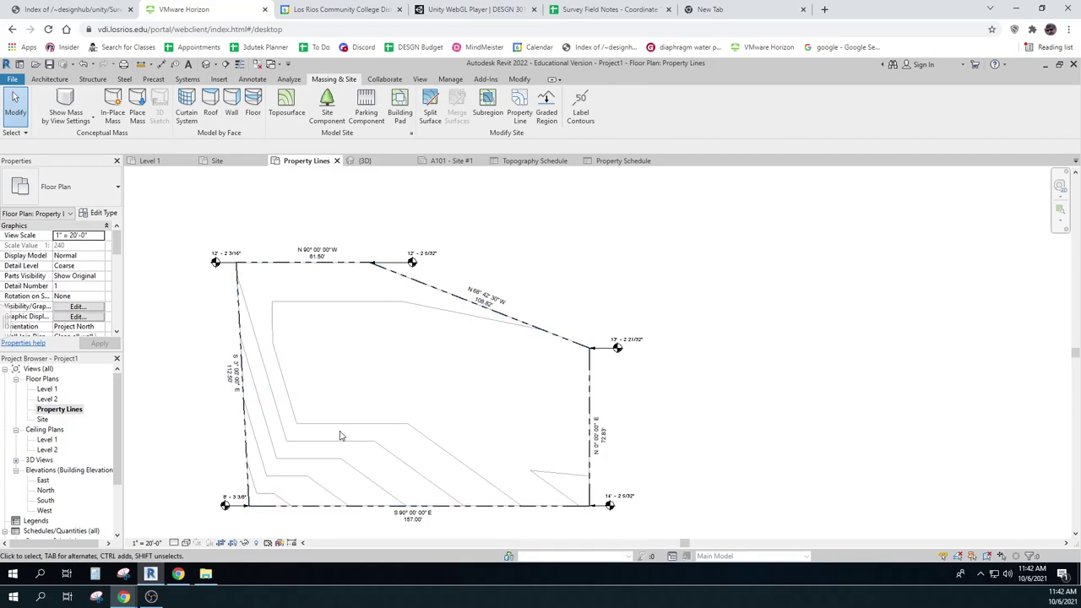
scroll(638, 460, down, 1)
middle_drag(642, 467, 640, 420)
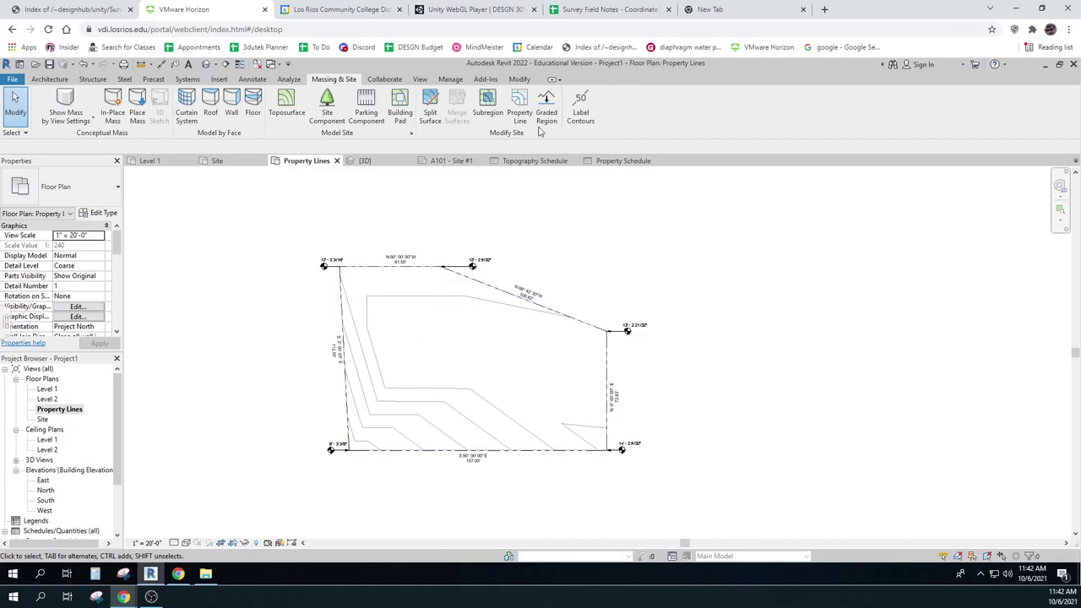
Step: Switch to the Week 7 calendar event in the browser, open its Site #2 survey simulation, and start it
click(343, 9)
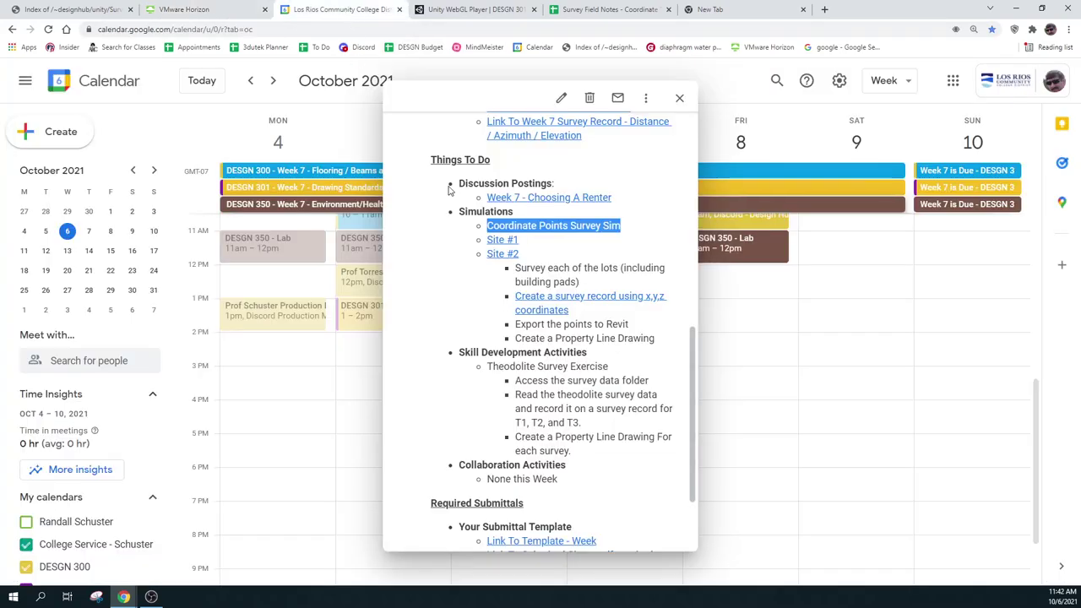
click(504, 258)
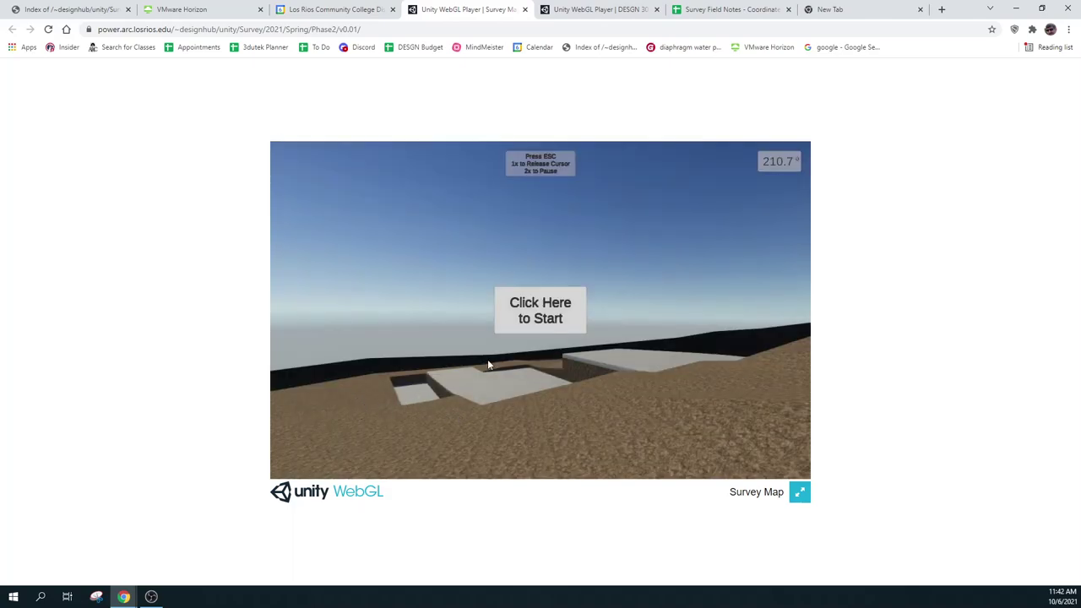
click(543, 314)
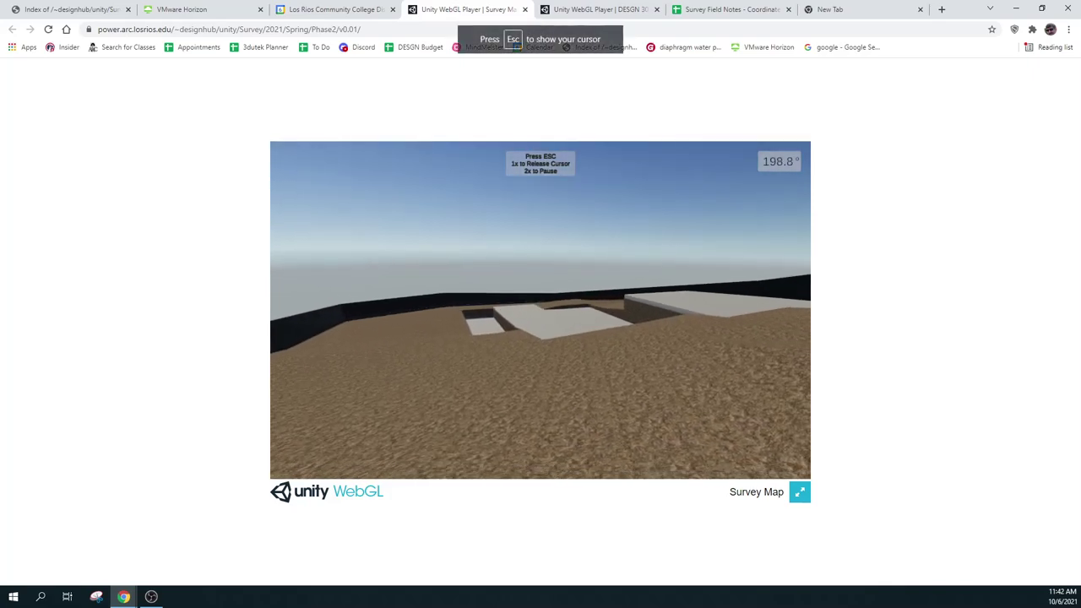
Step: Walk to the near corner of the sunken building pad and place the survey marker there to get its coordinates
key(w)
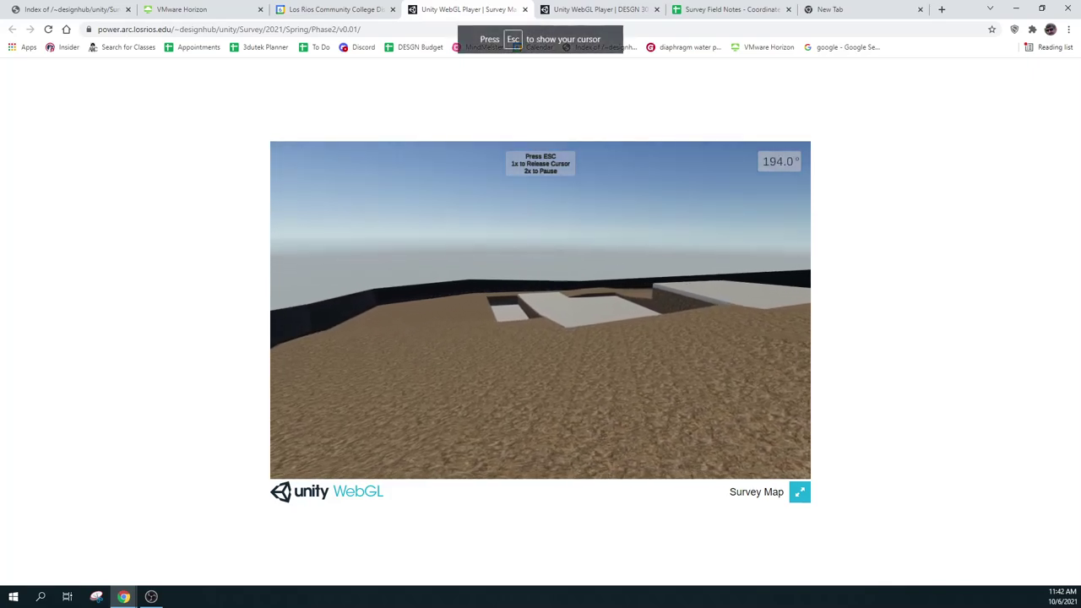
key(w)
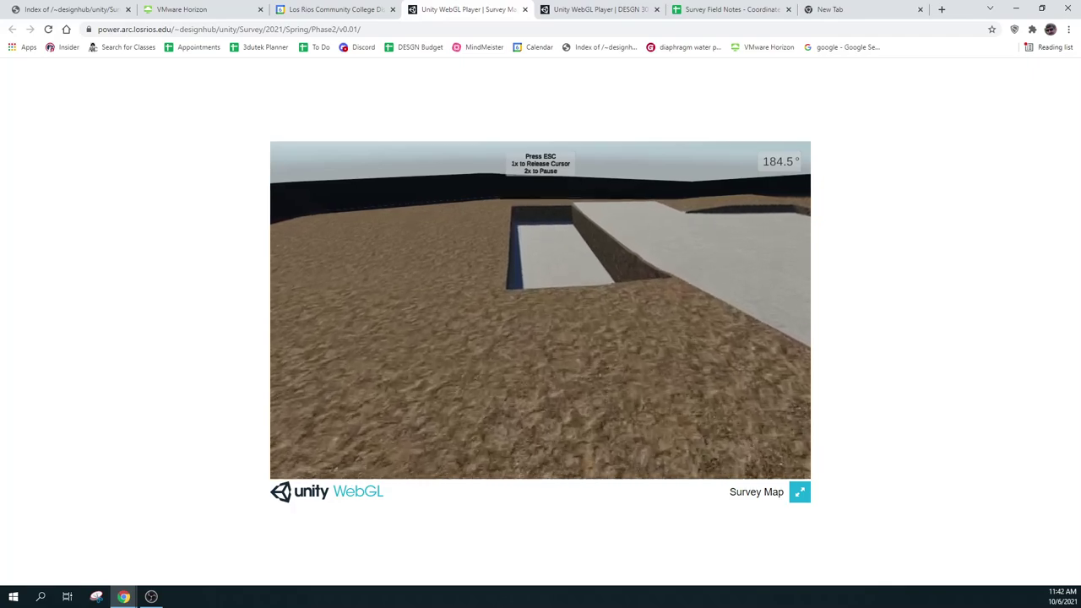
key(w)
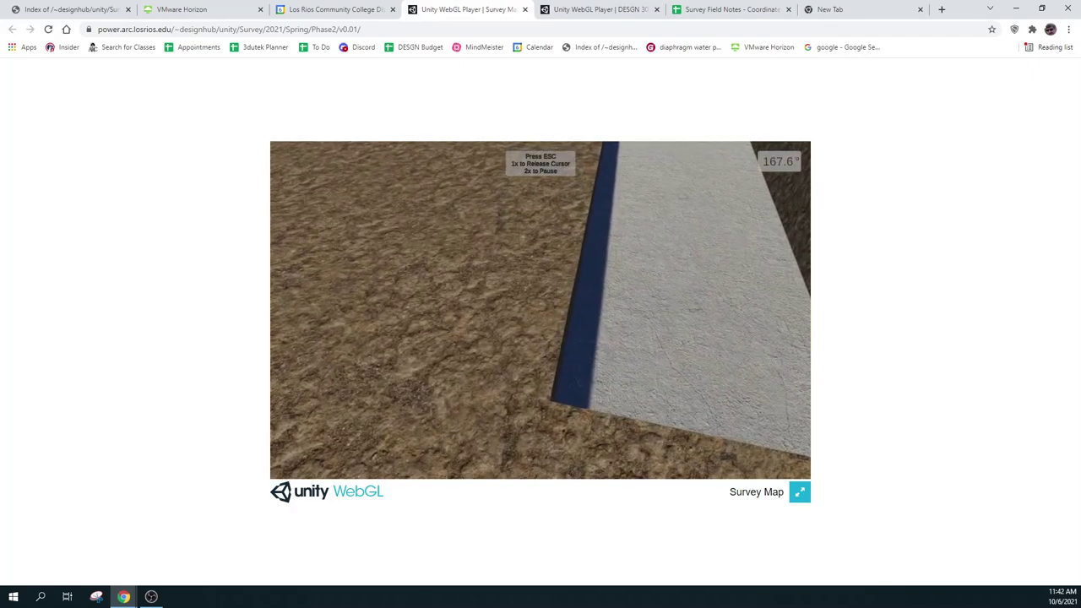
key(w)
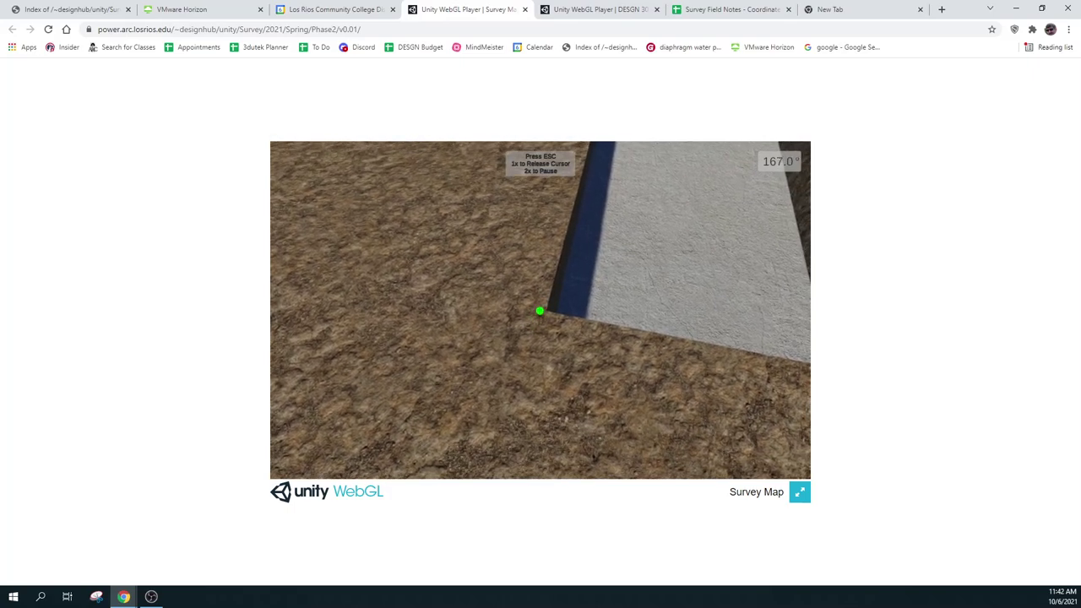
click(540, 311)
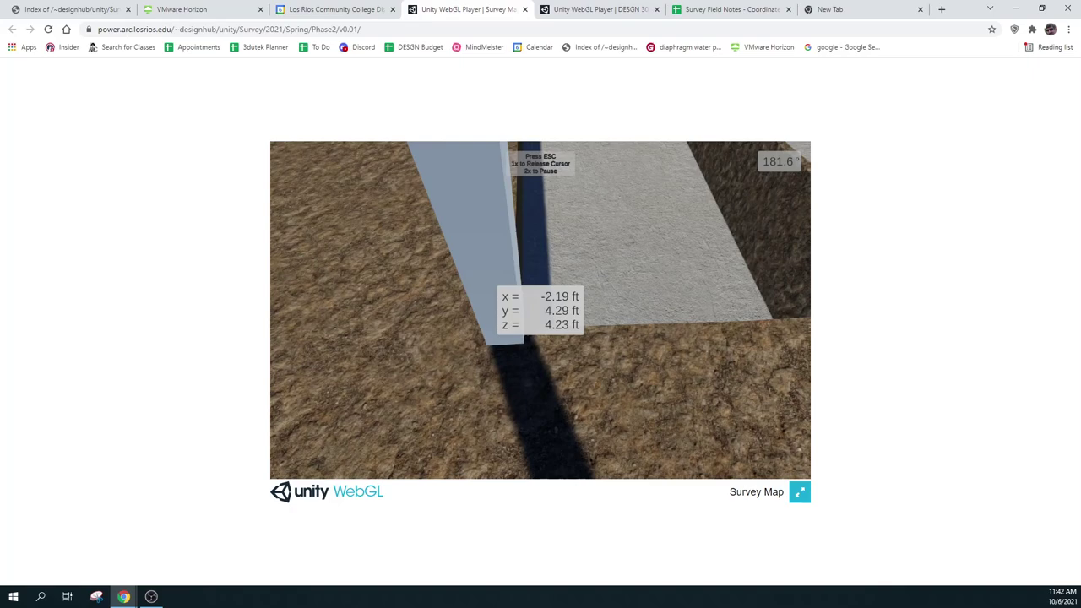
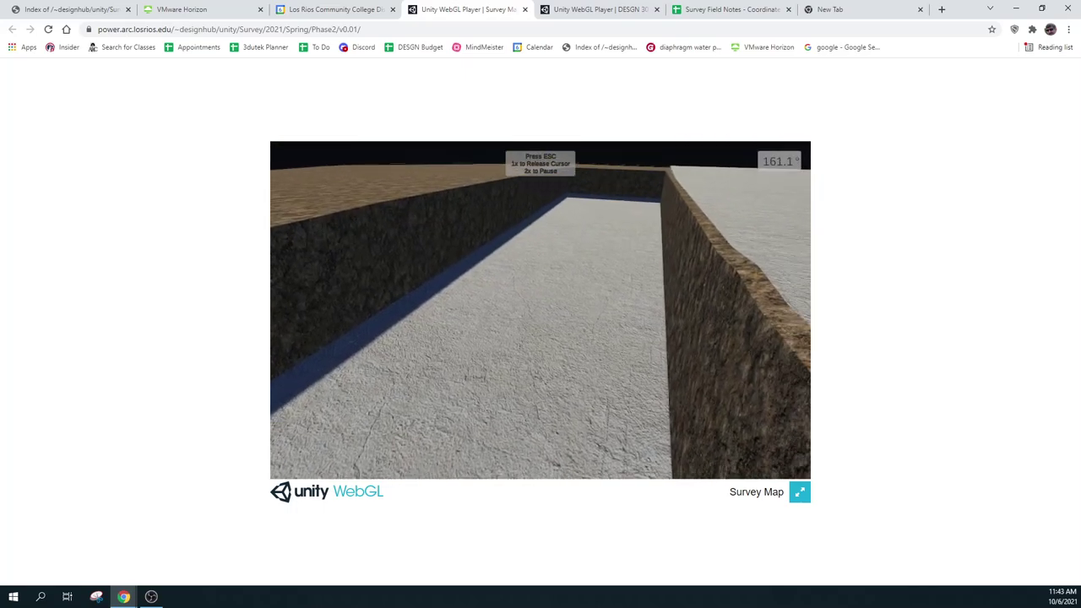
Step: Examine the marked corner and its x, y, z coordinates from inside the sunken pad, pausing the simulation at the end
key(Escape)
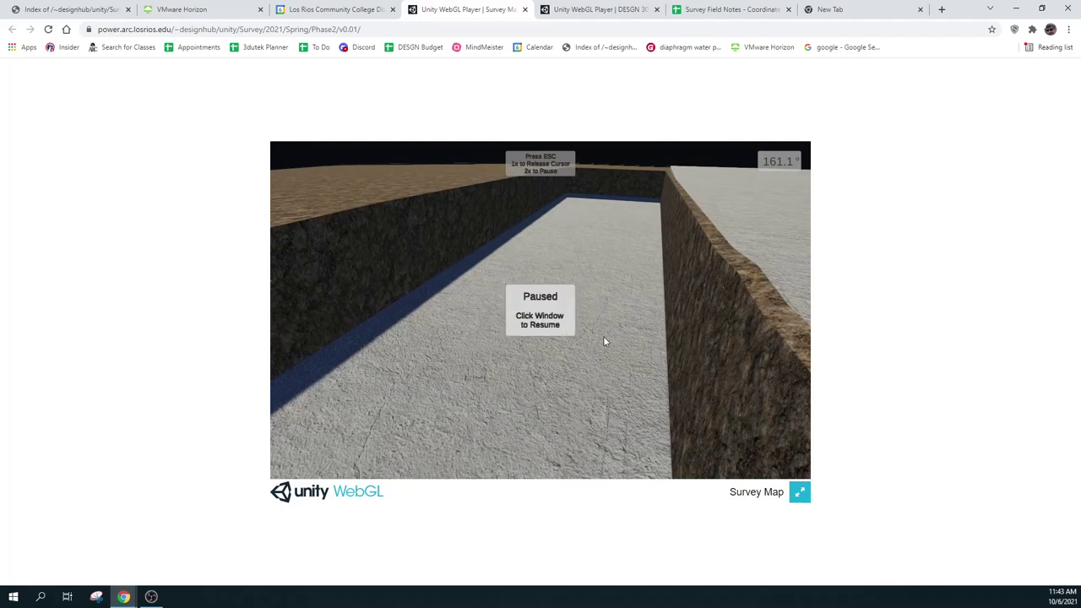
click(550, 325)
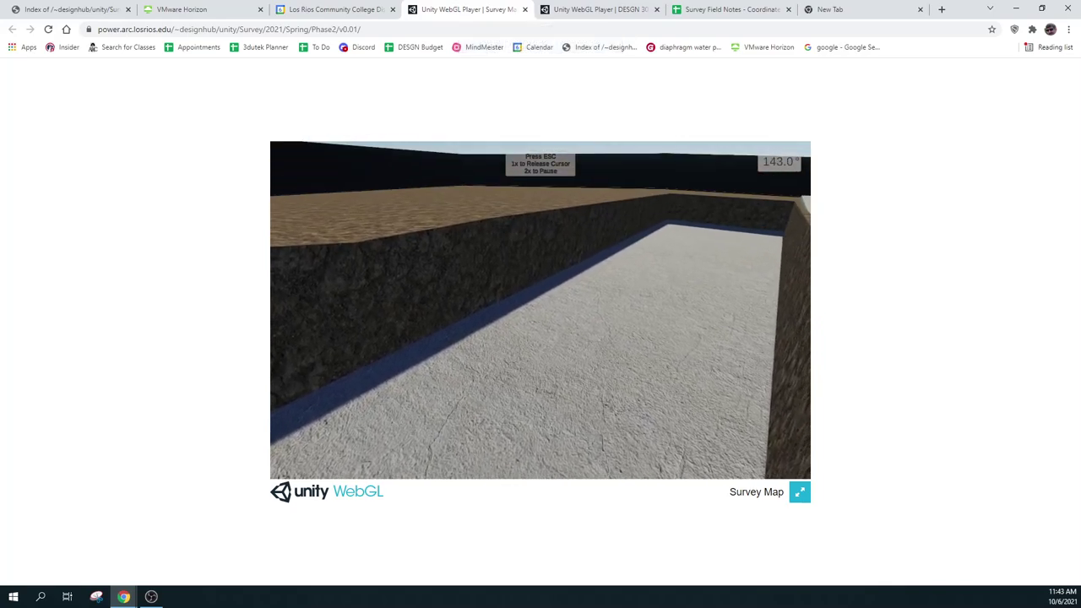
key(a)
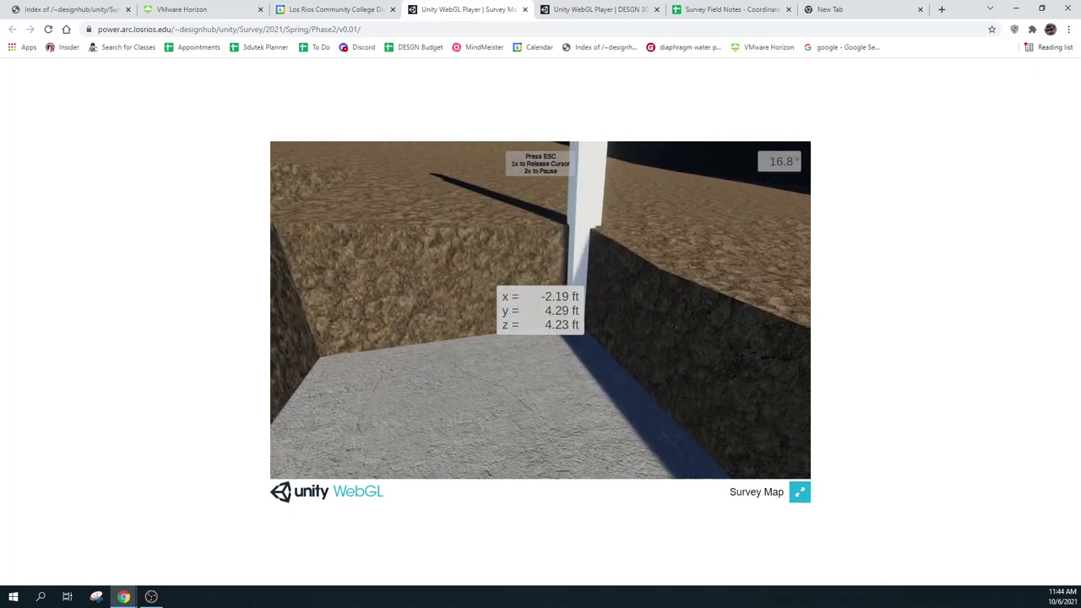
key(w)
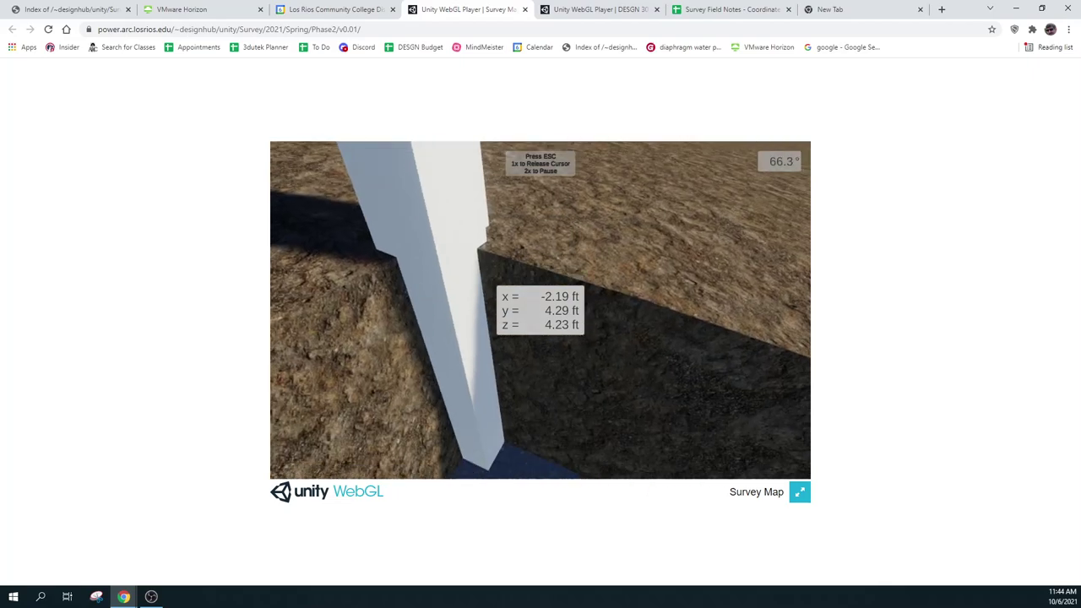
key(w)
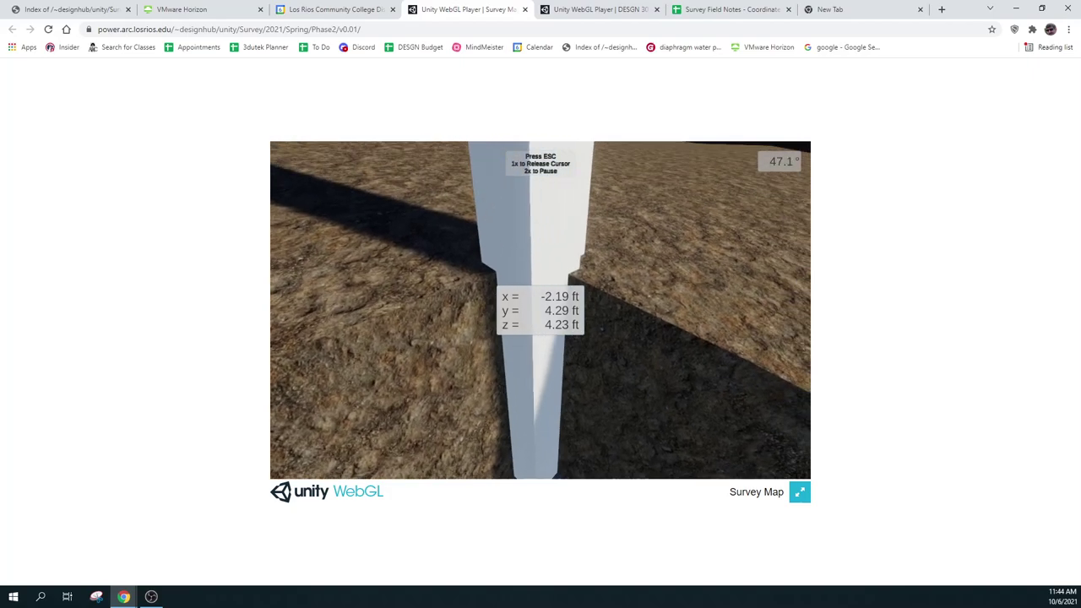
key(s)
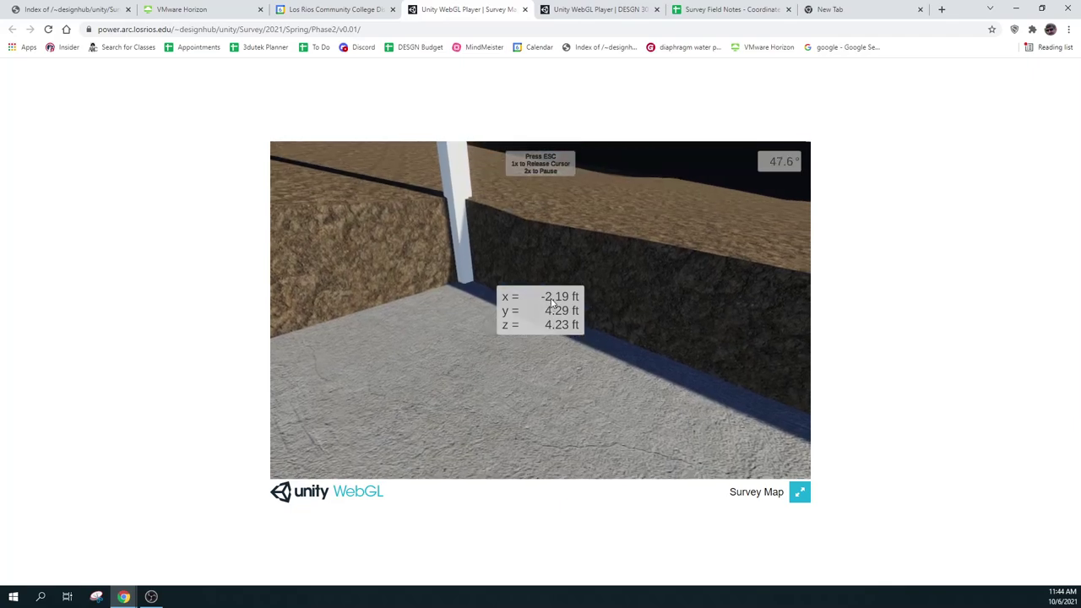
key(Escape)
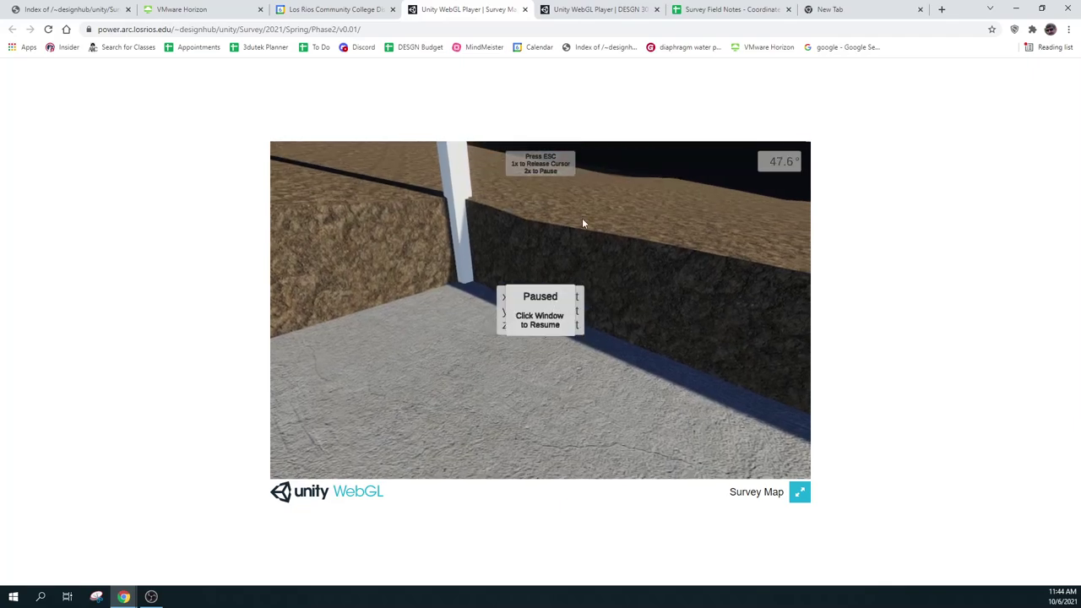
Step: Switch to the DESGN 301 Phase 2 survey simulation, mark points around the raised building pad to read their coordinates, and pause
click(596, 10)
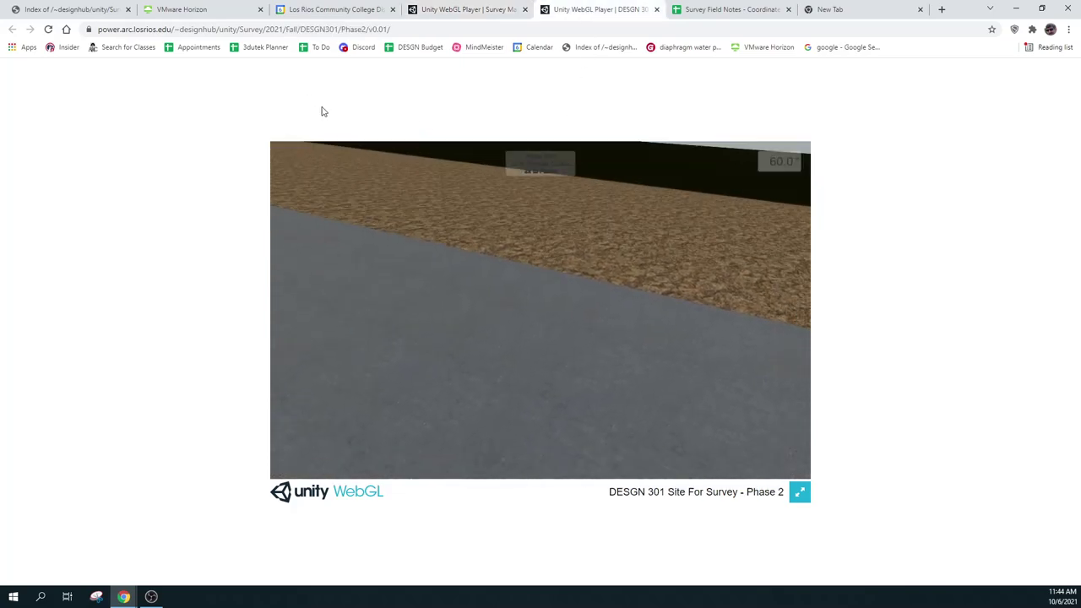
click(540, 311)
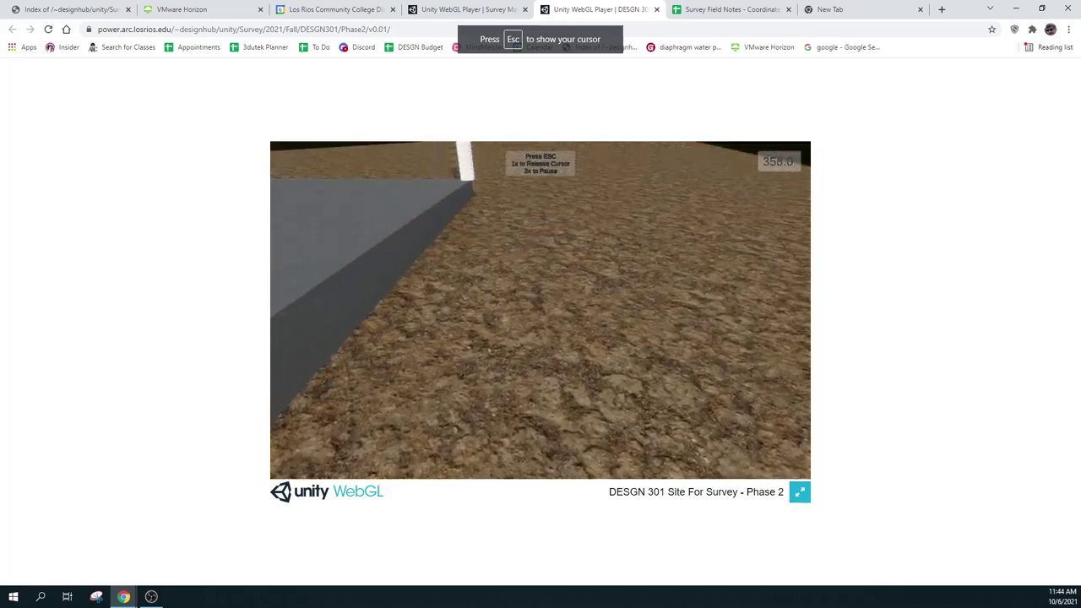
click(541, 310)
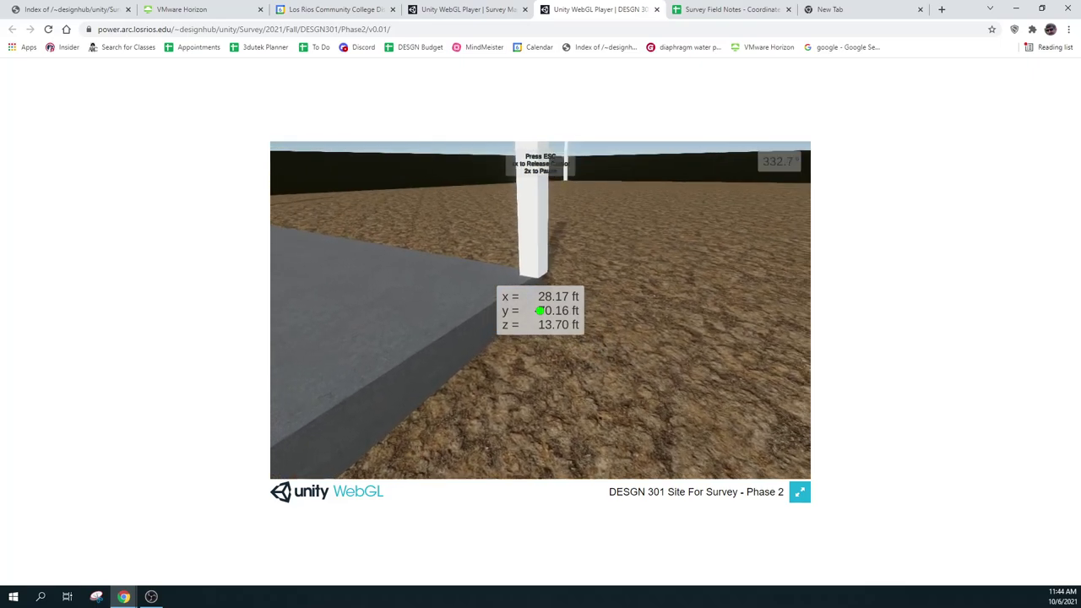
click(541, 311)
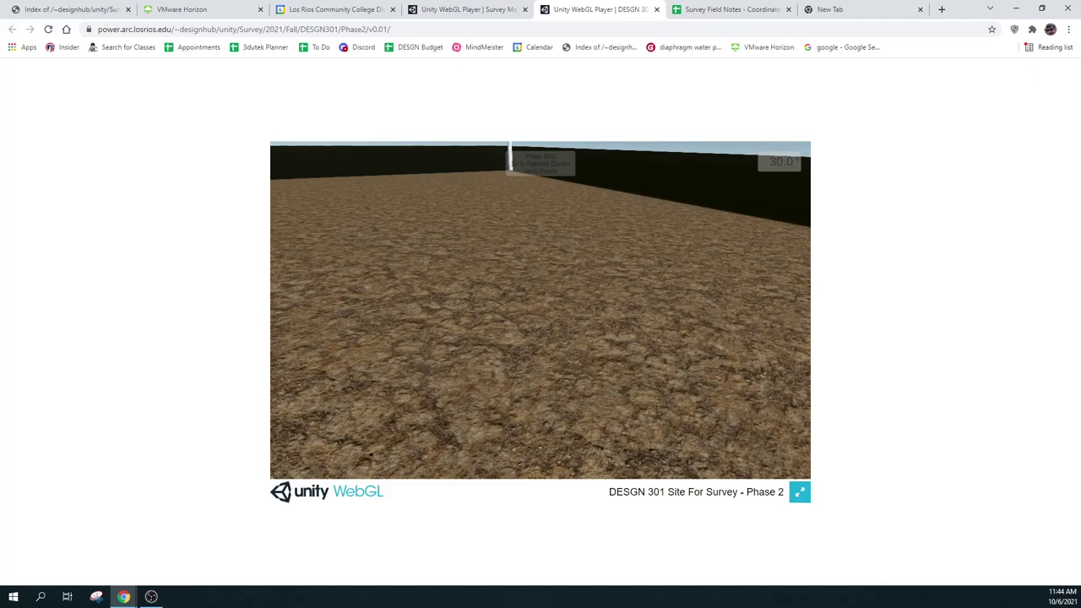
click(541, 311)
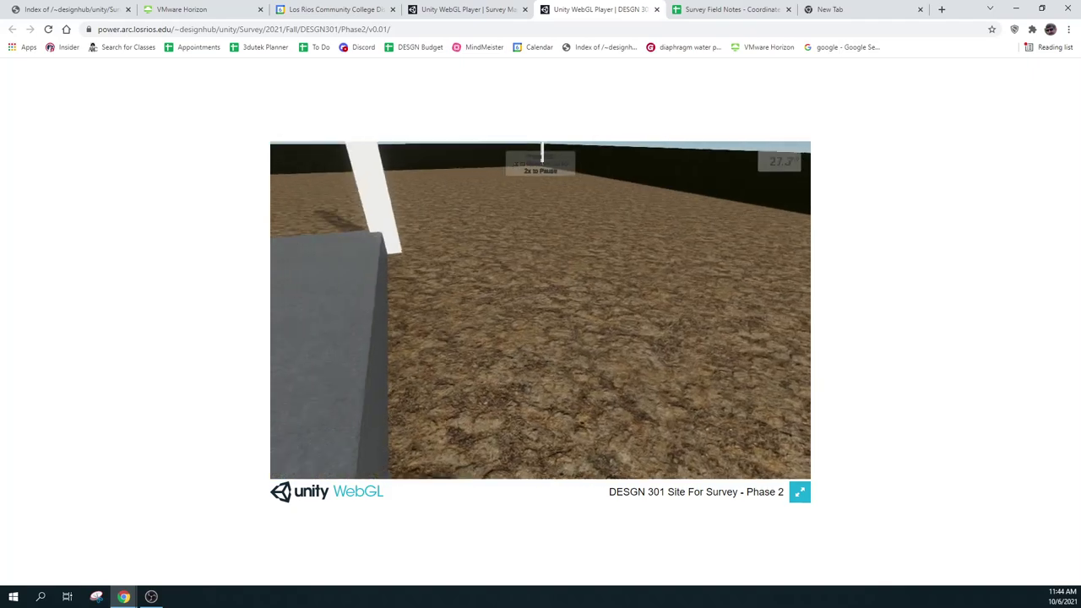
click(540, 311)
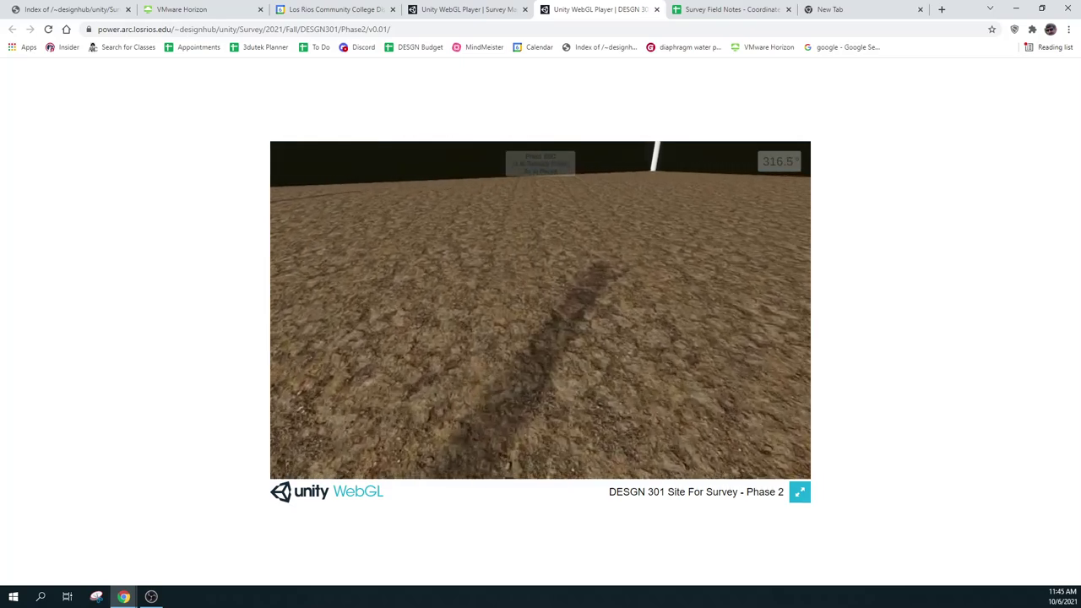
key(Escape)
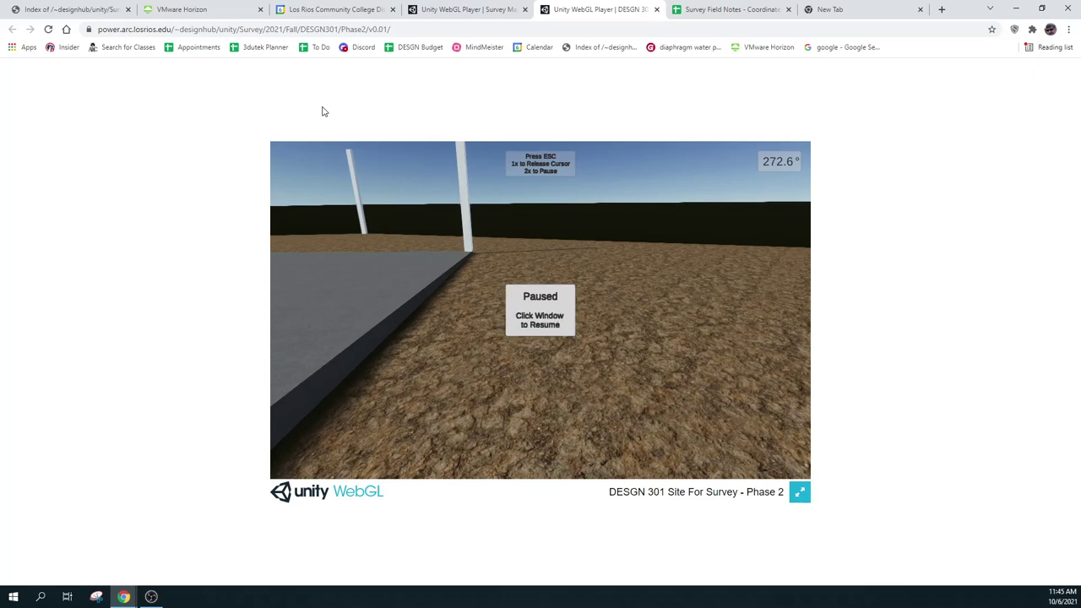
Step: Close the current DESGN 301 simulation tab, reopen the Site #1 simulation from the Week 7 calendar event, and start it
click(657, 10)
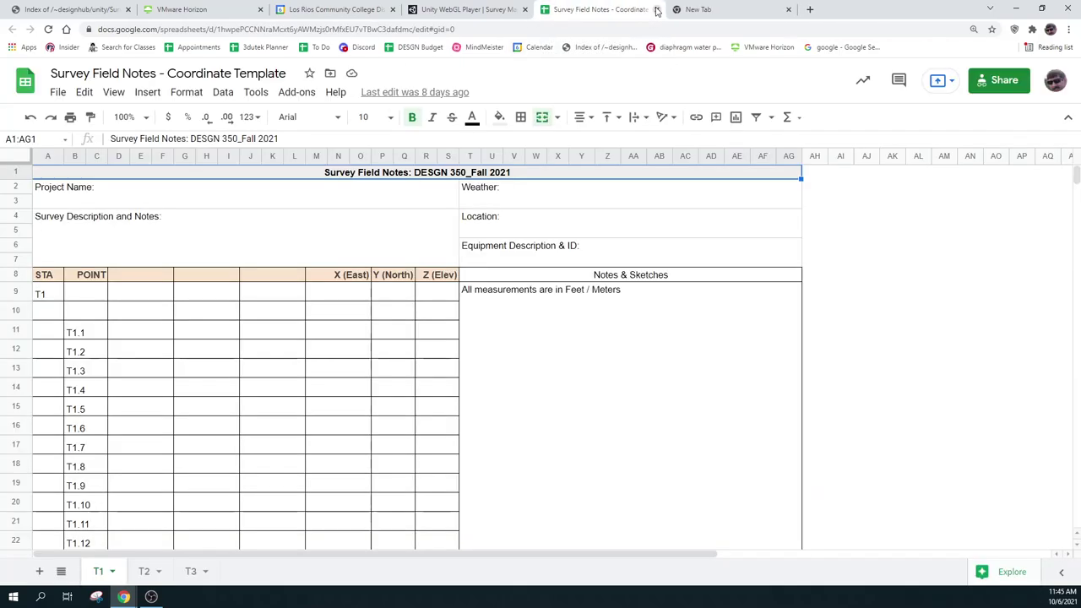
click(369, 12)
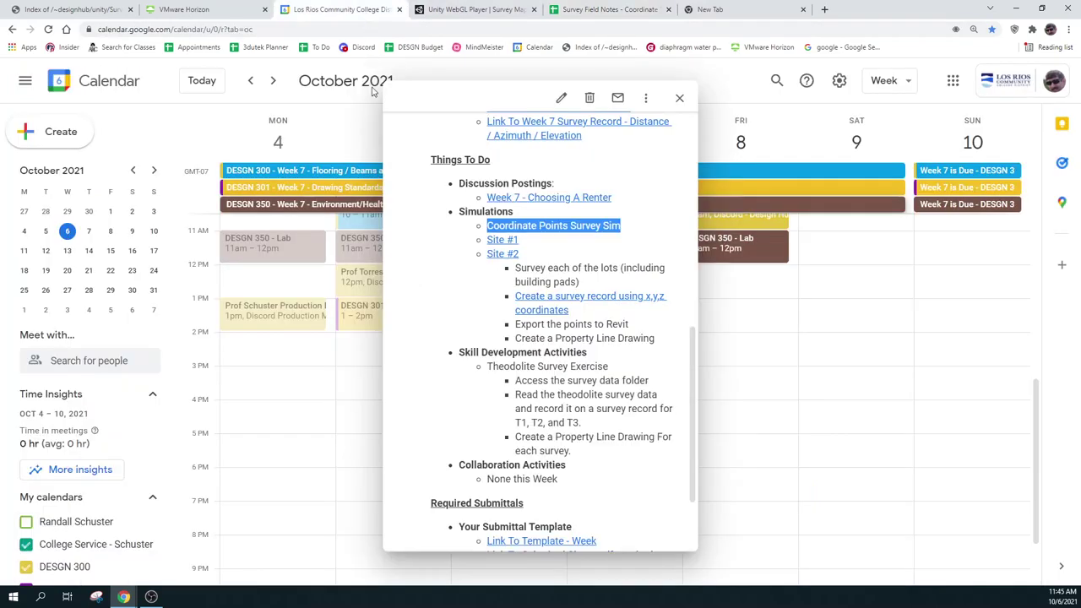
click(503, 240)
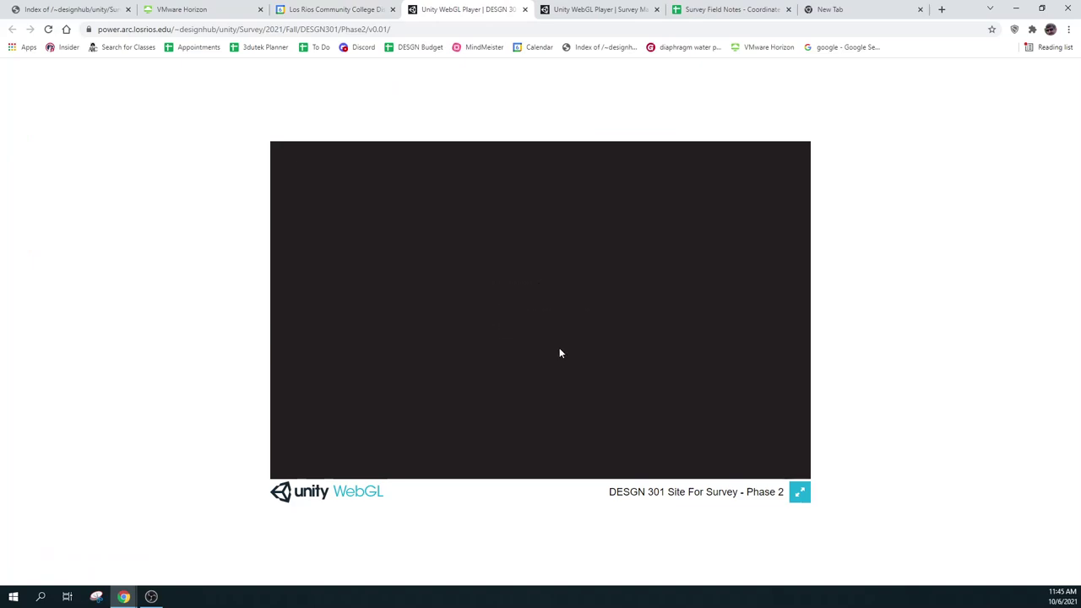
click(538, 311)
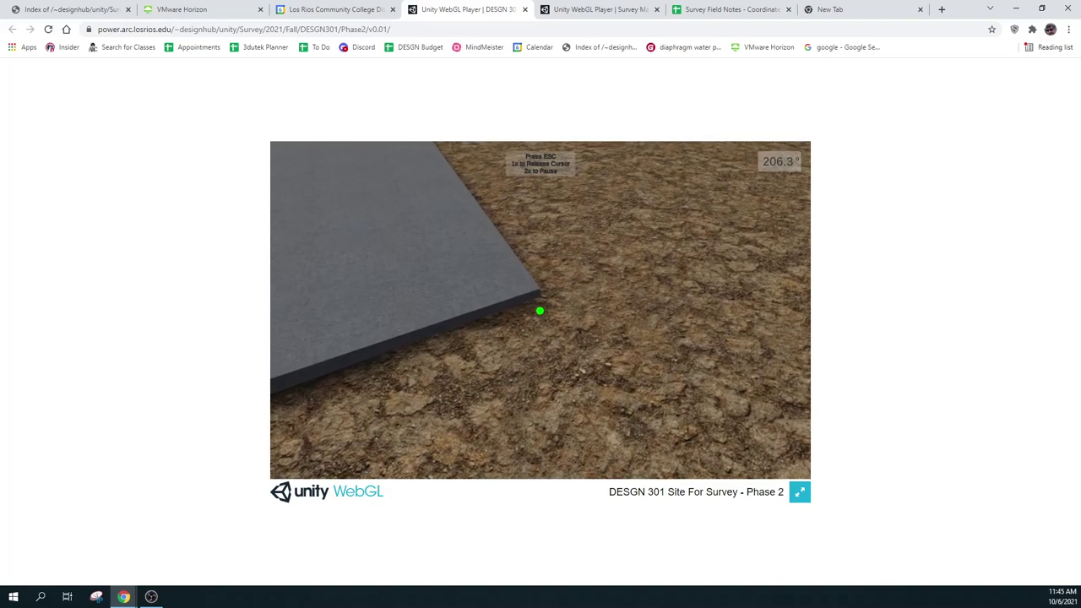
Step: Survey the ground just outside each corner of the raised building pad, and pause the simulation
click(540, 311)
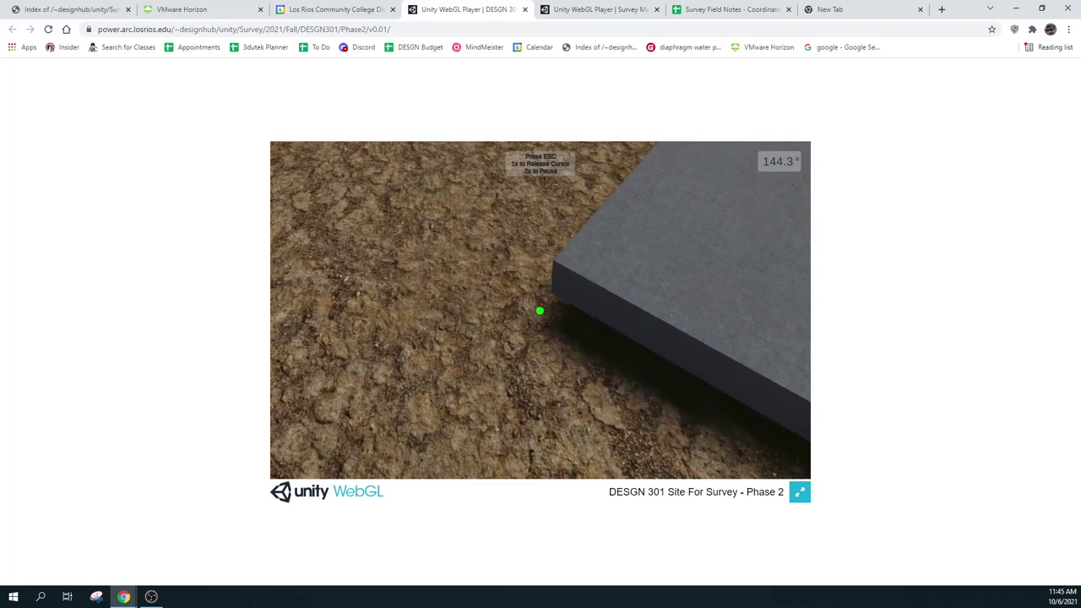
click(540, 311)
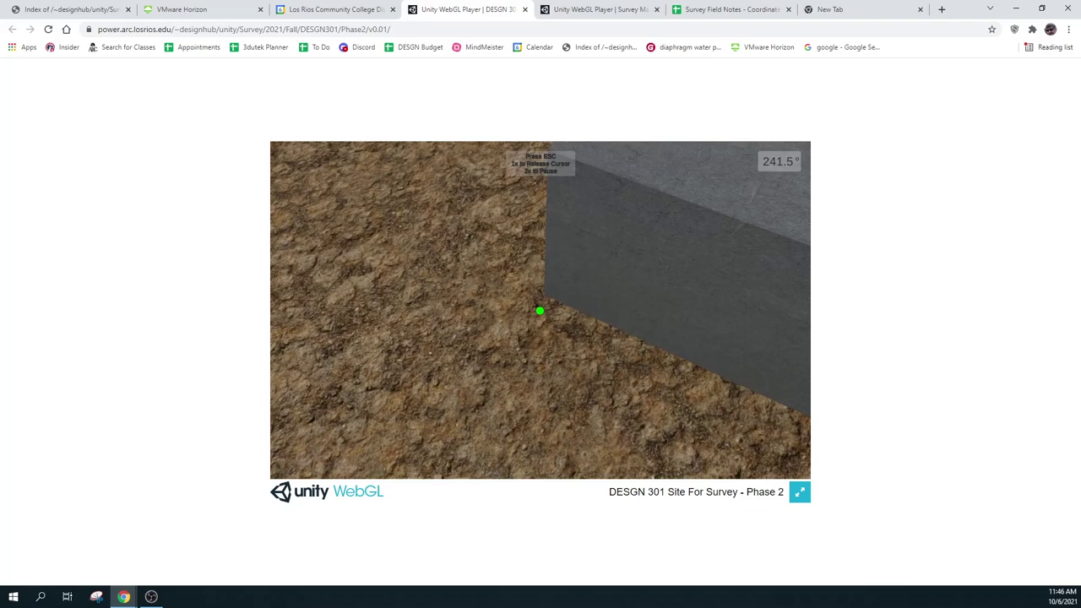
click(540, 311)
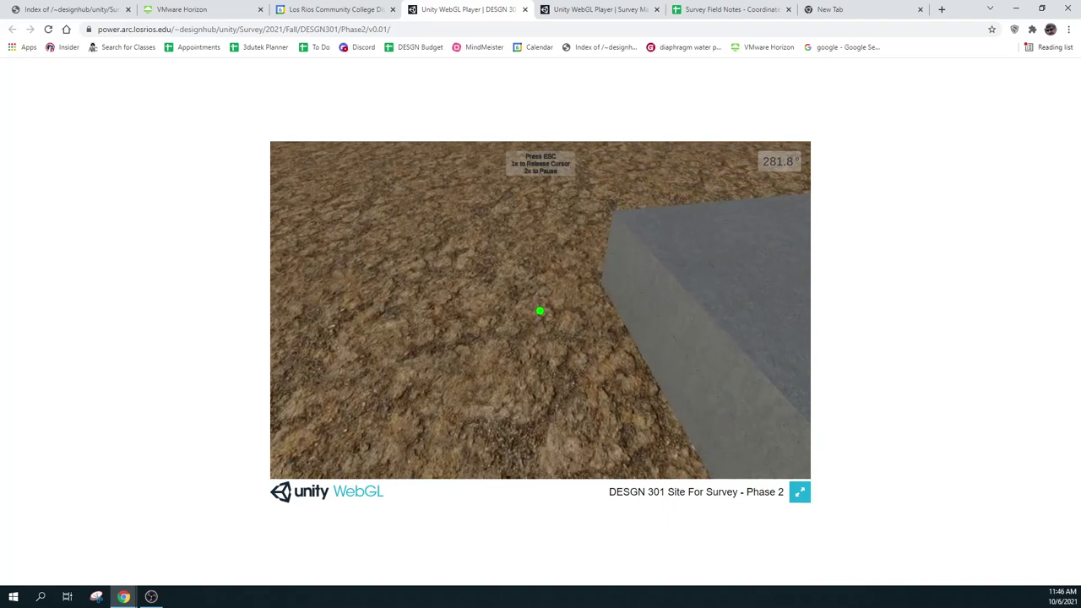
click(540, 311)
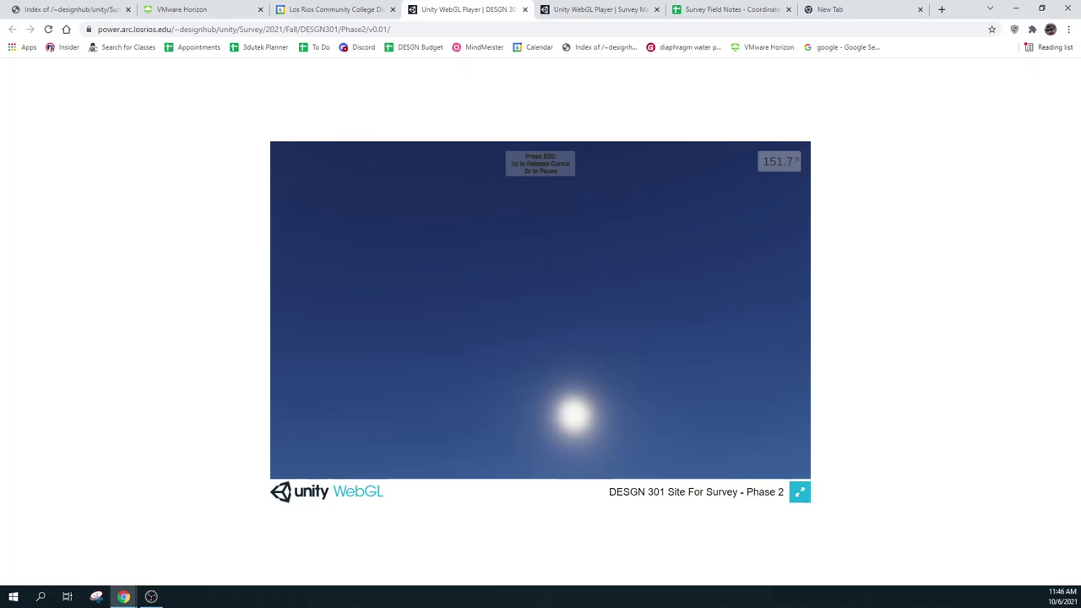
key(Escape)
key(Escape)
Step: Switch to Revit in VMware Horizon and start editing the toposurface in the Property Lines plan
click(181, 9)
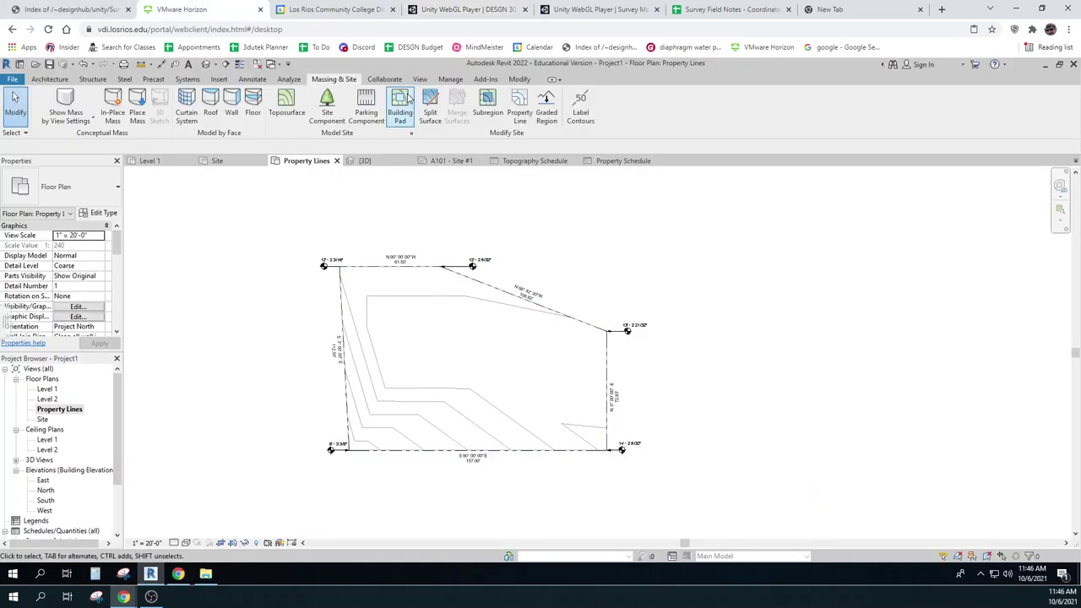
click(375, 305)
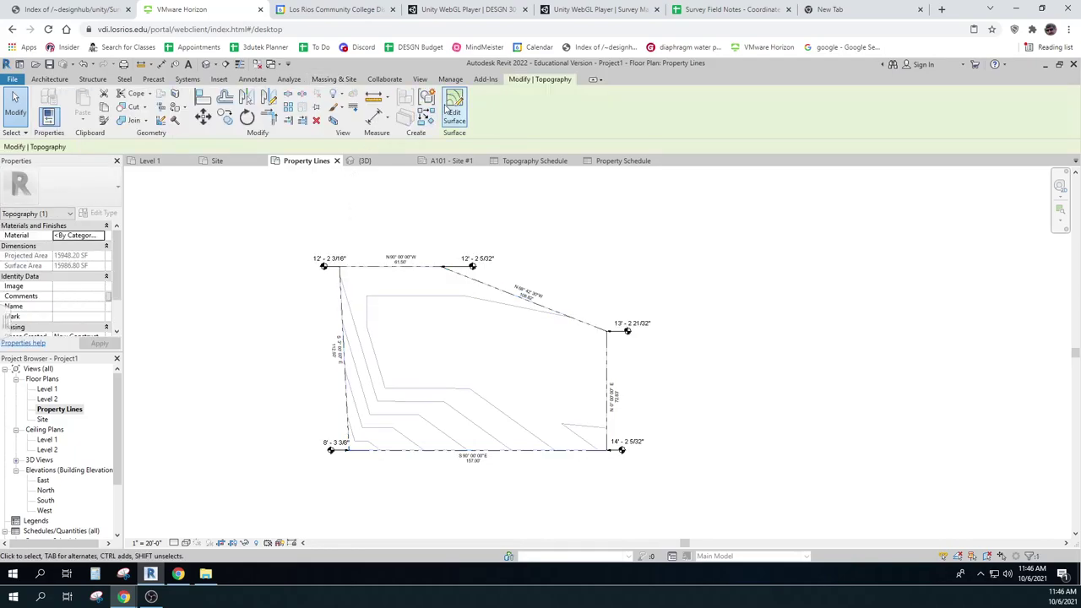
click(452, 114)
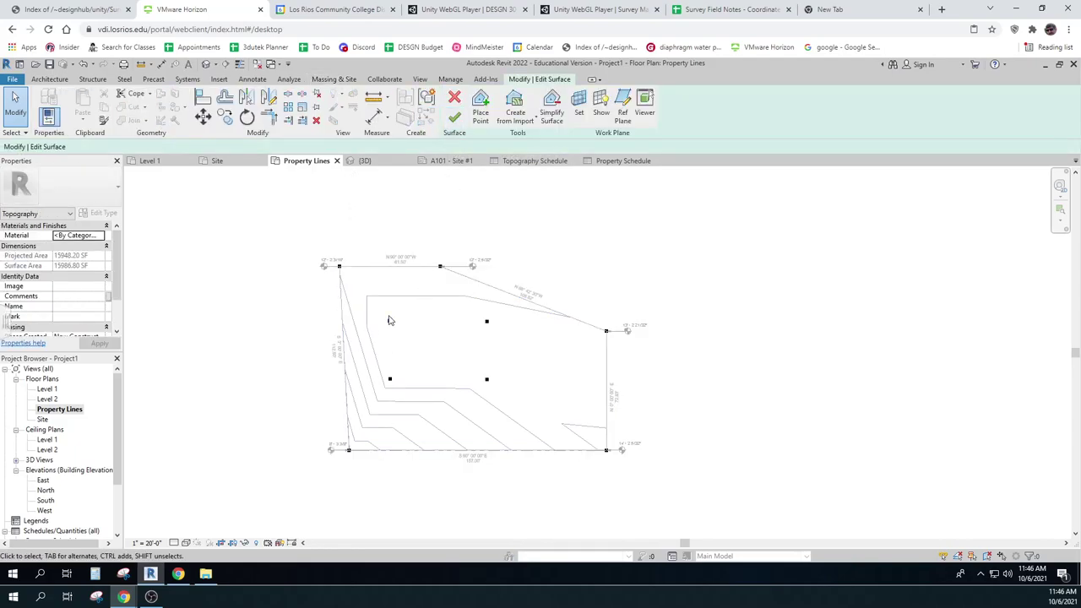
Step: Place a surface point at absolute elevation 13.41 just north of the pad's northwest corner point
scroll(390, 320, up, 5)
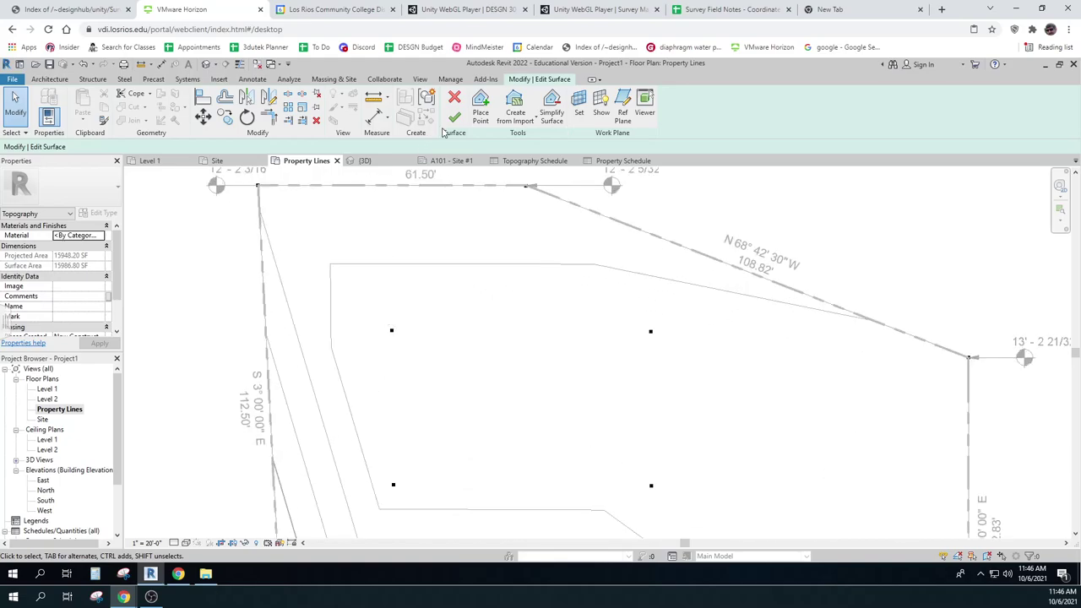
click(480, 110)
click(149, 146)
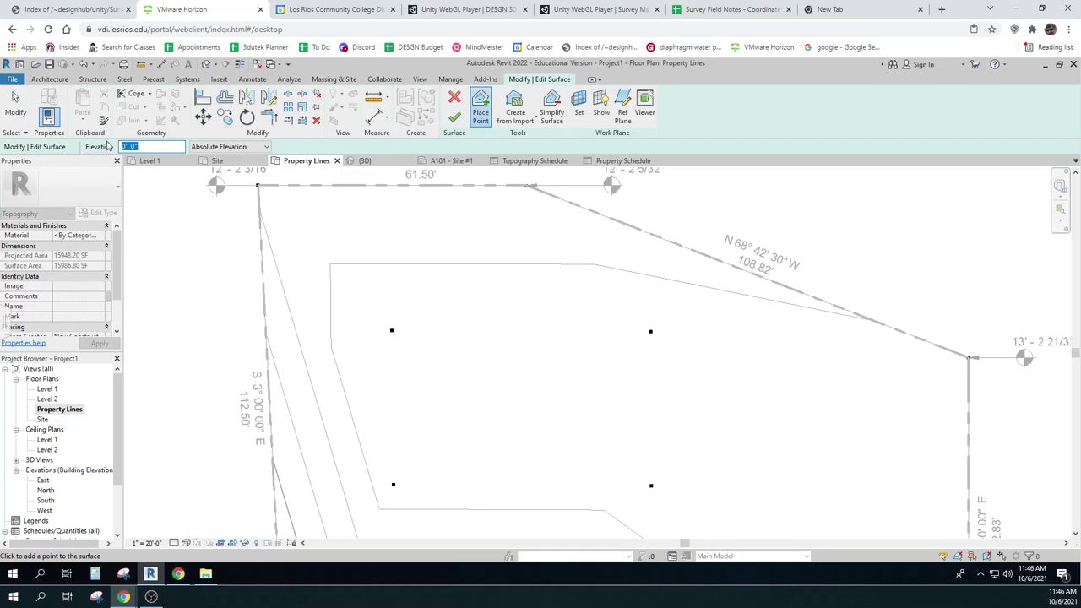
text(13.41)
scroll(392, 326, up, 6)
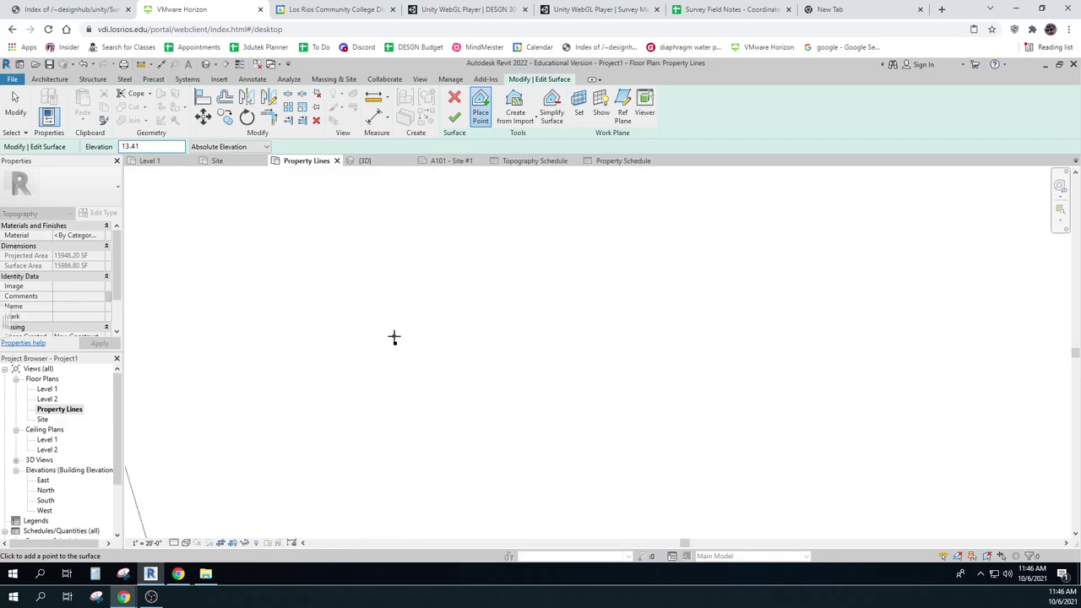
click(395, 337)
scroll(406, 316, down, 3)
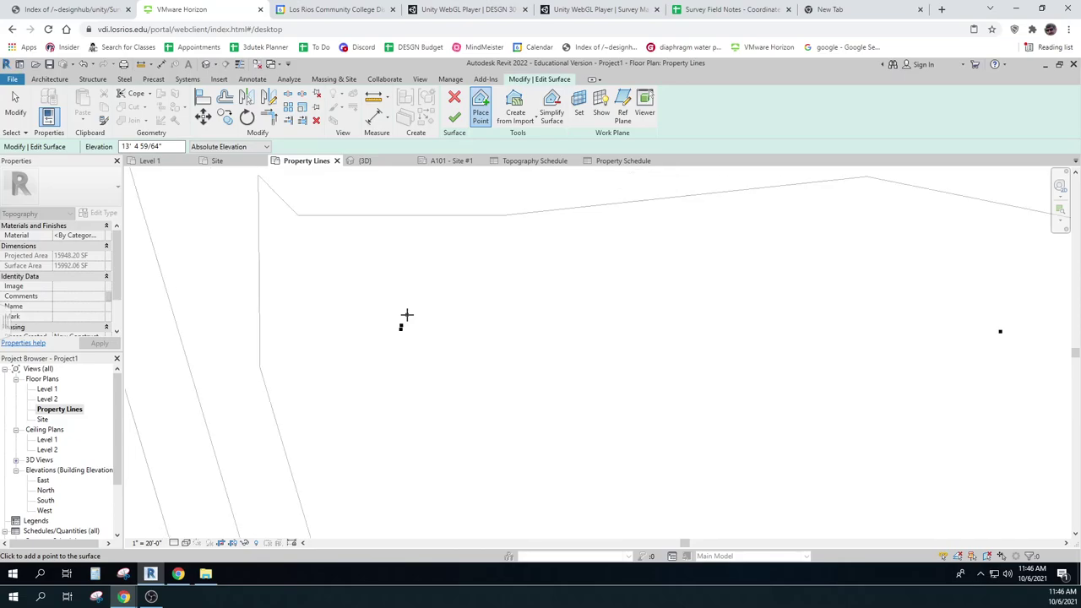
scroll(406, 315, down, 4)
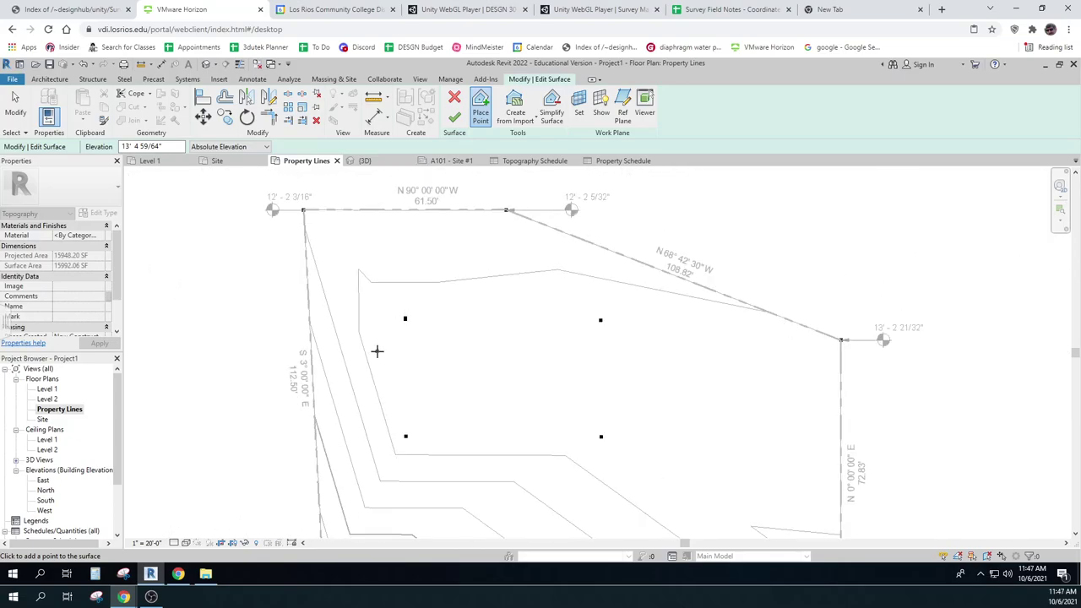
scroll(405, 374, down, 3)
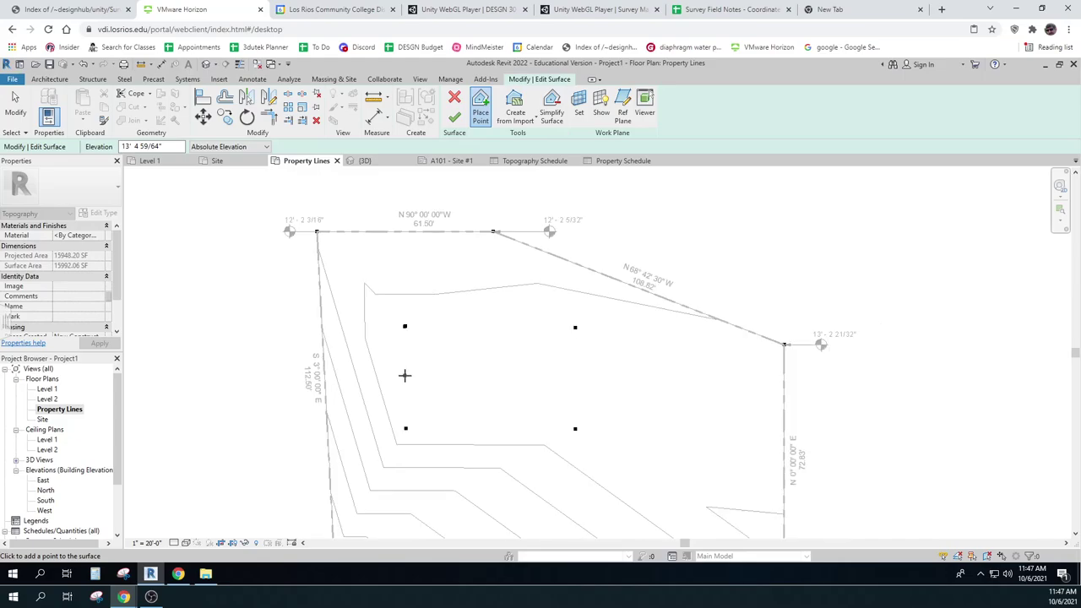
Step: Remove the surface point just added beside the pad's northwest corner
key(Escape)
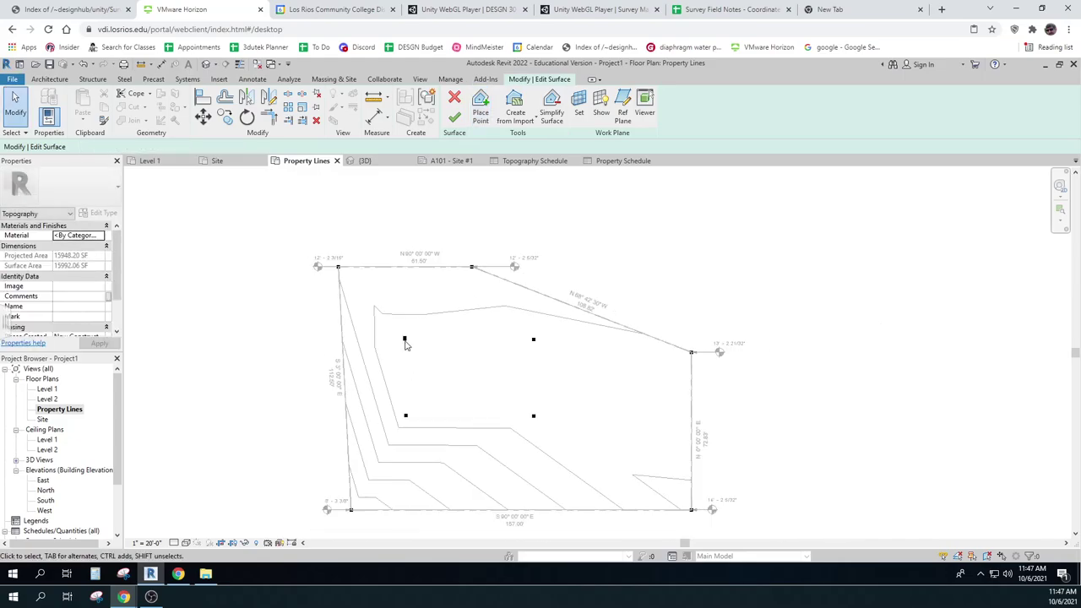
scroll(405, 342, up, 5)
scroll(405, 342, up, 3)
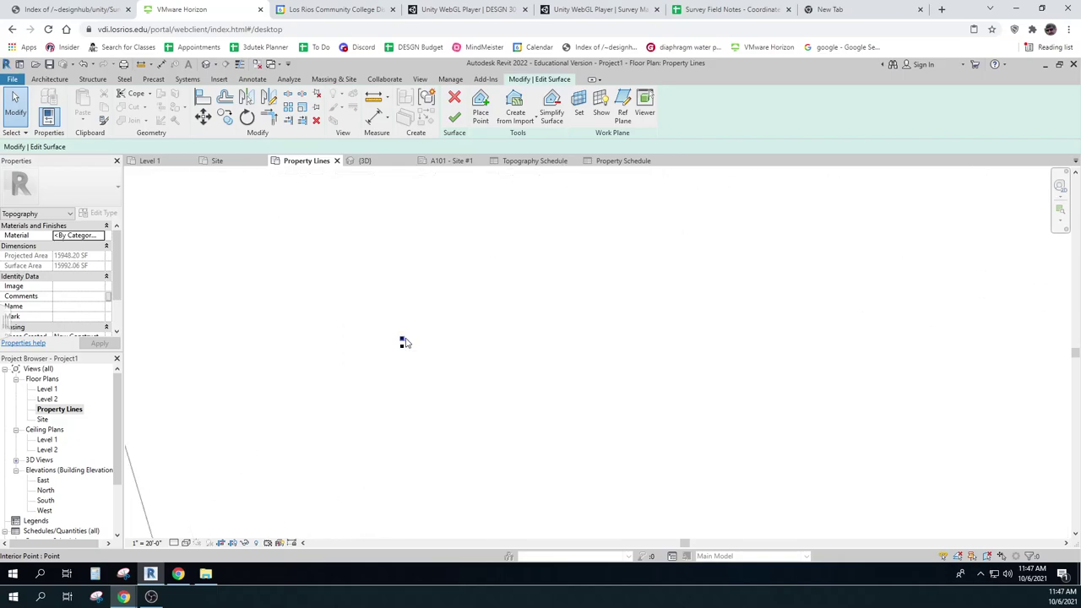
click(400, 341)
key(Escape)
scroll(401, 342, down, 3)
scroll(453, 389, down, 3)
middle_drag(591, 437, 456, 351)
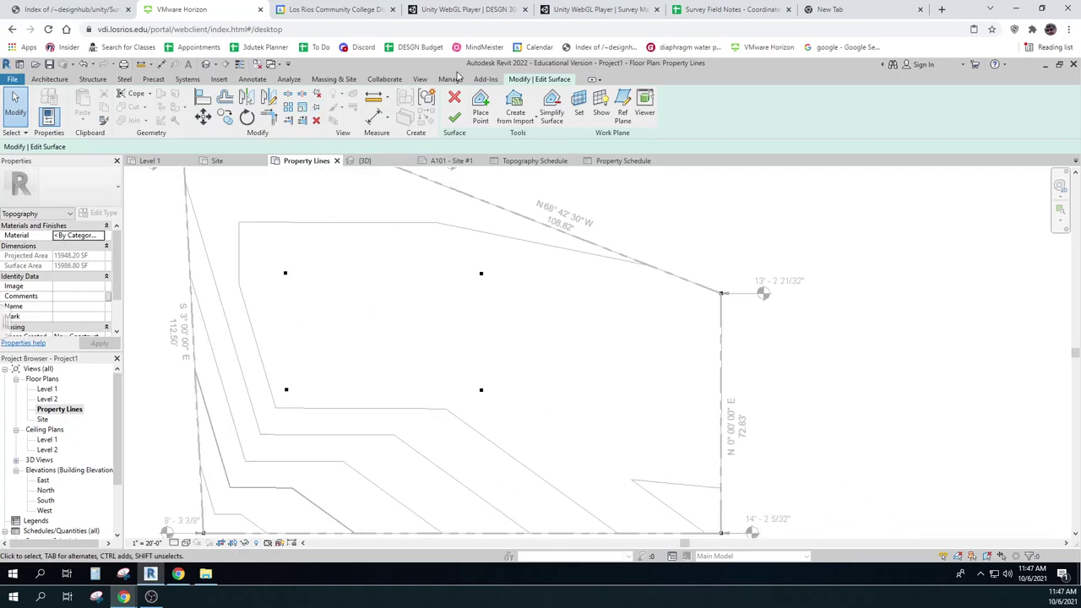
Step: Place a surface point at elevation 13' 4 59/64" just south of the pad's southeast corner point
click(481, 110)
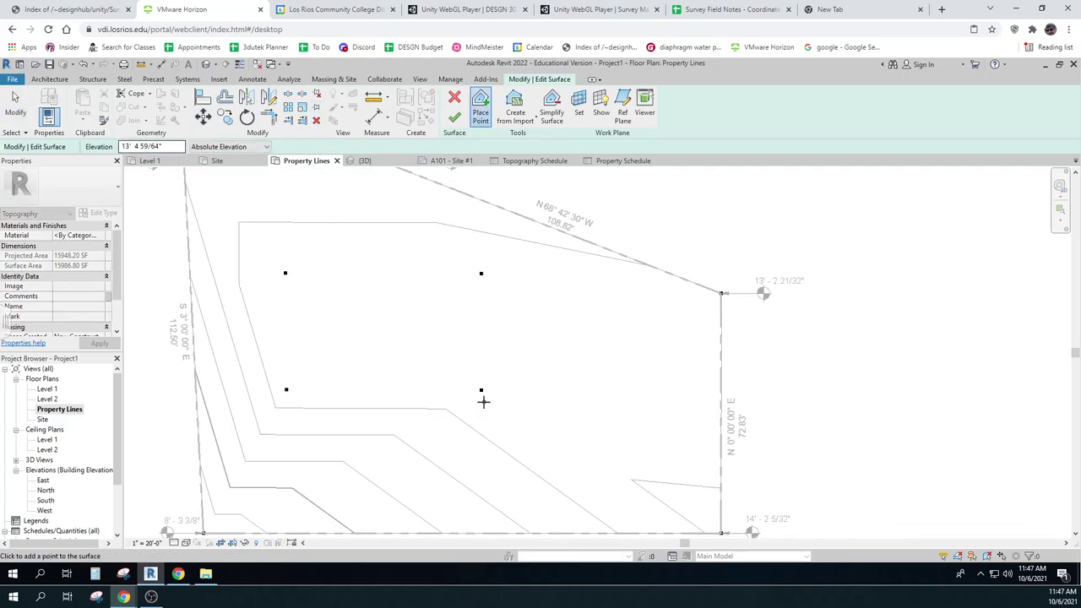
scroll(482, 400, up, 5)
scroll(477, 365, up, 3)
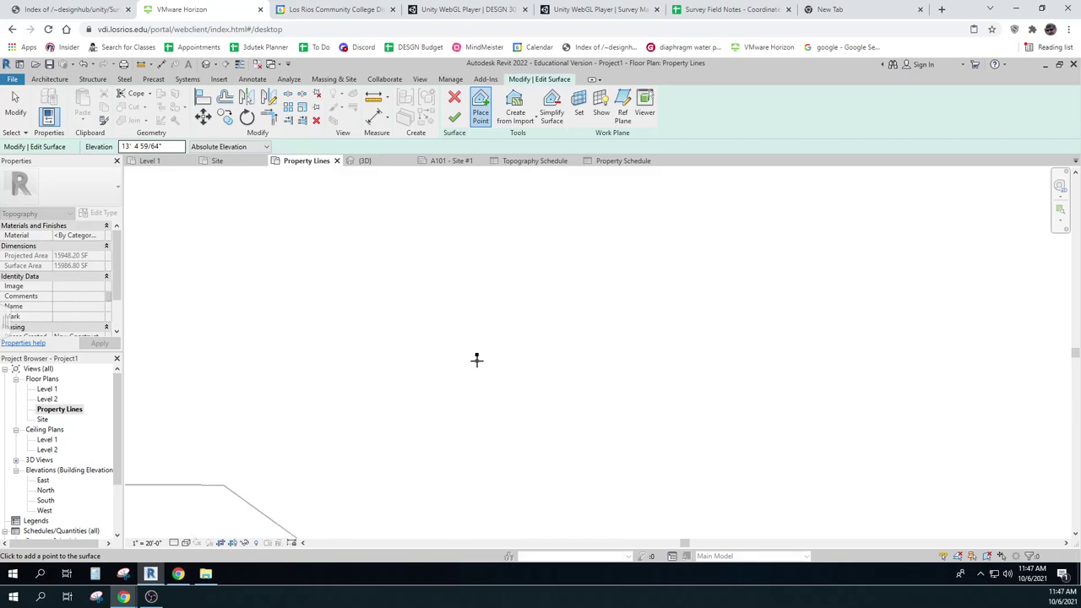
scroll(477, 359, down, 4)
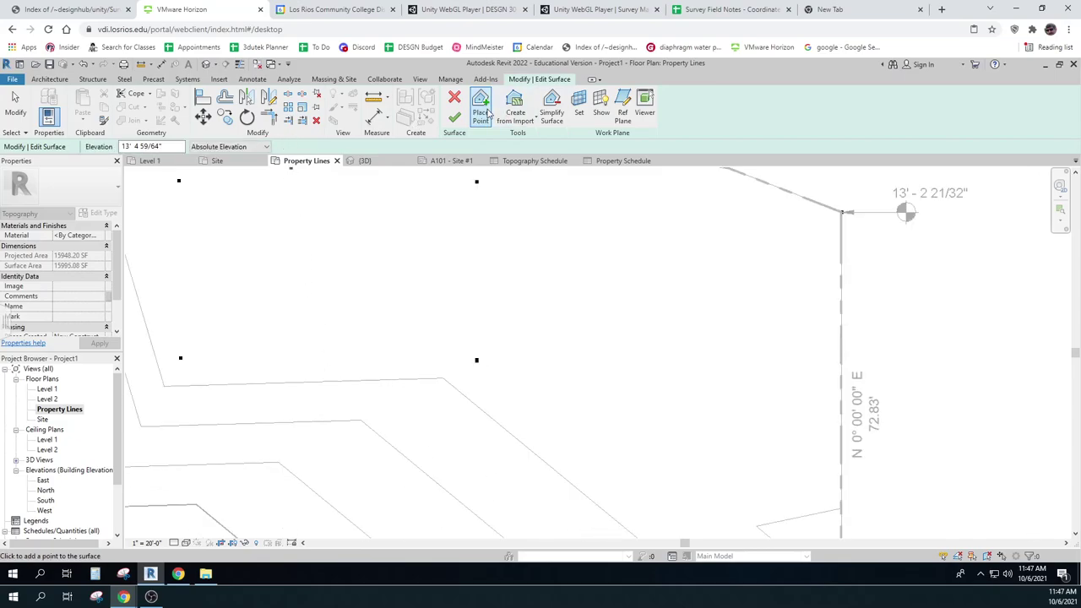
Step: Place a surface point at absolute elevation 12.53 just north of the pad's northeast corner point
click(135, 146)
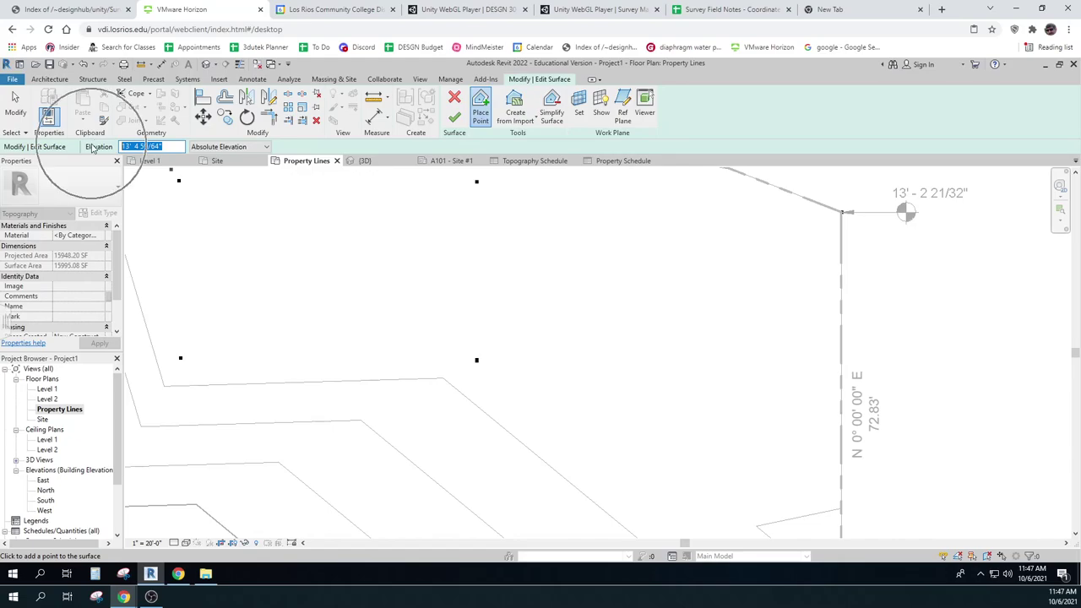
text(12.53)
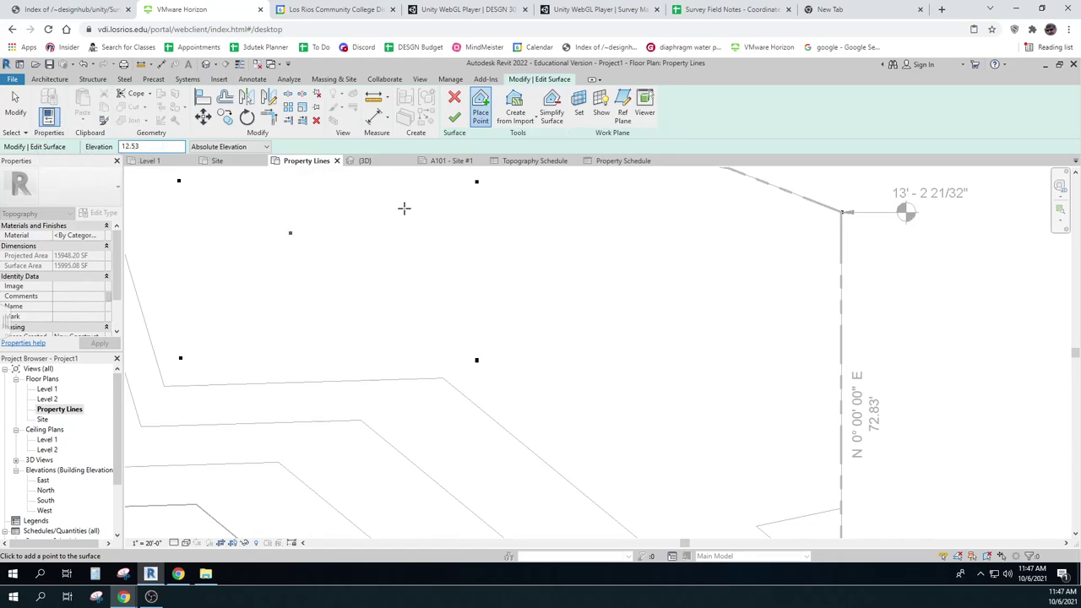
scroll(488, 186, up, 2)
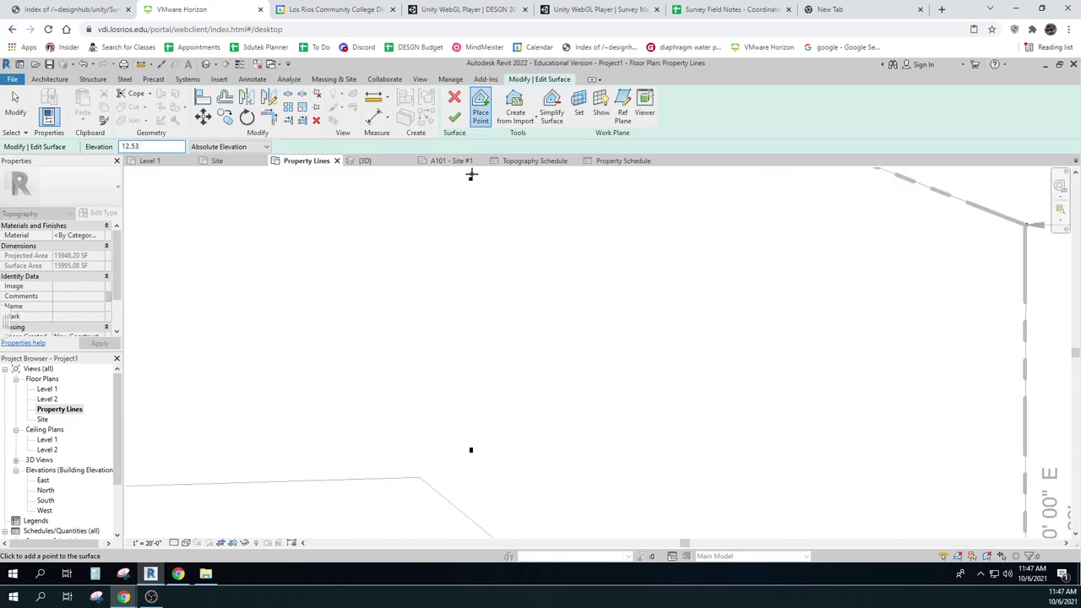
click(471, 175)
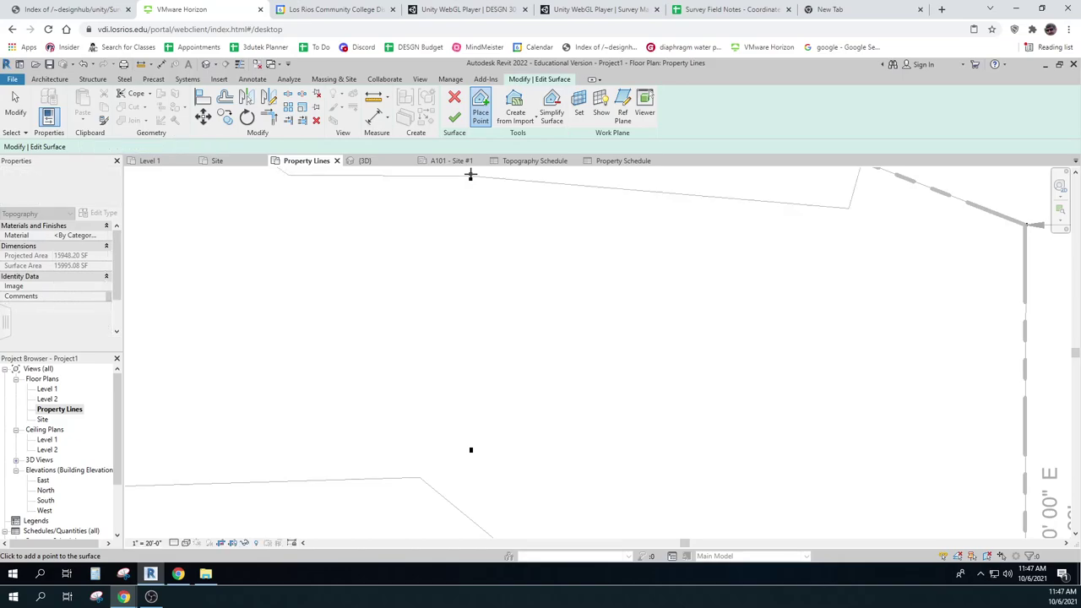
scroll(473, 197, down, 3)
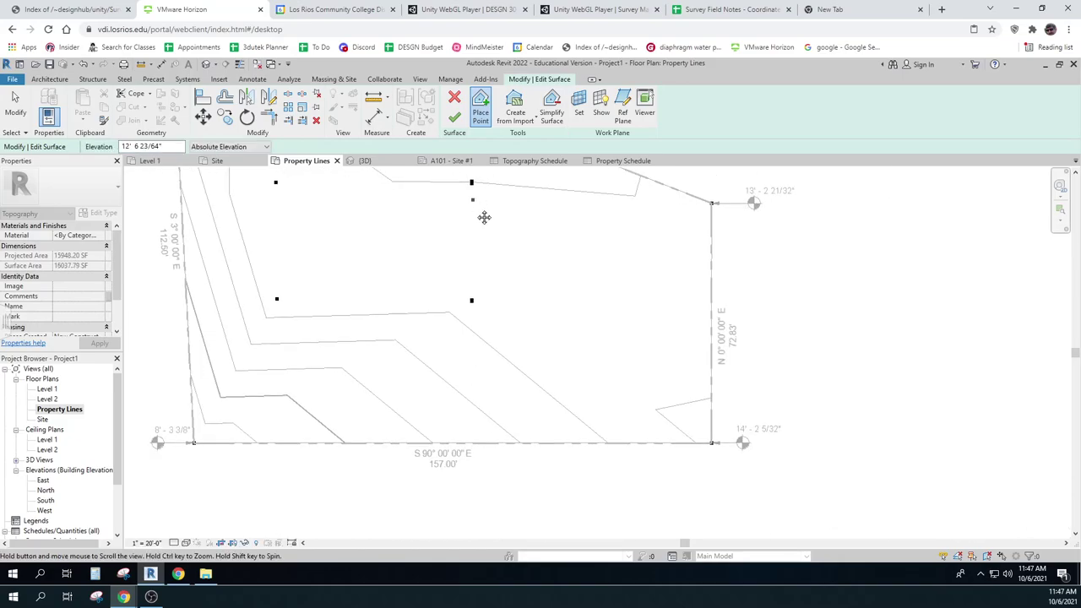
Step: Place a surface point at absolute elevation 11.47 just north of the pad's northwest corner point
middle_drag(483, 214, 509, 297)
scroll(297, 266, up, 1)
scroll(298, 265, up, 2)
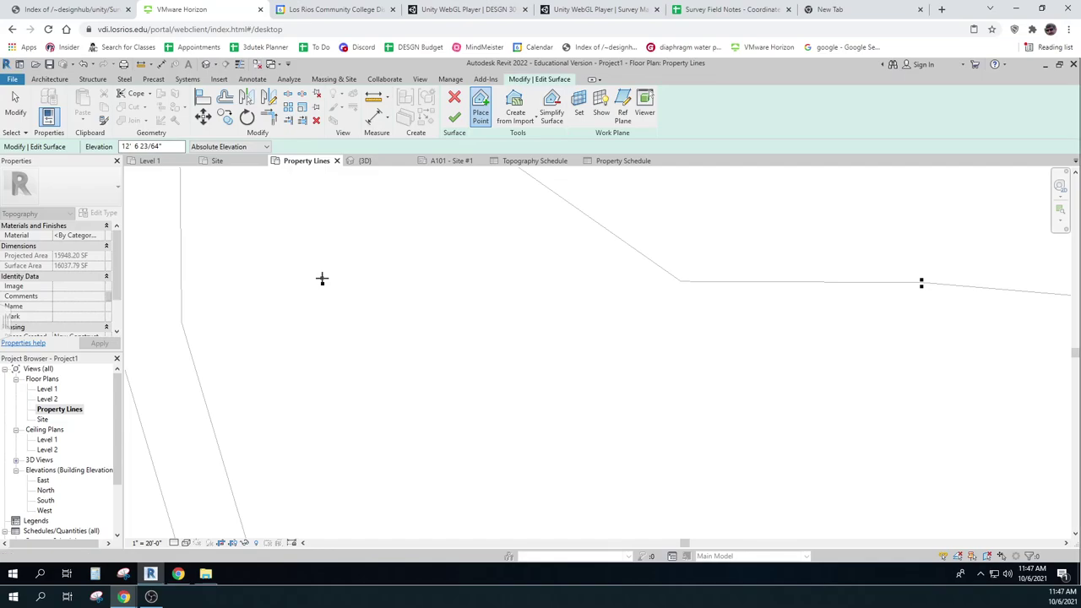
click(321, 282)
click(174, 178)
click(152, 146)
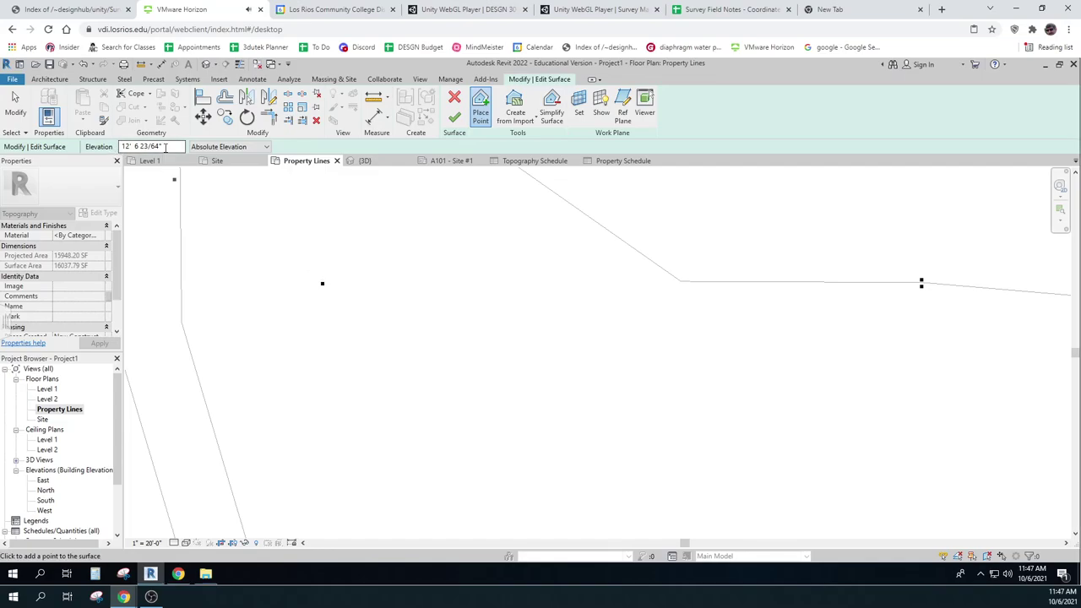
text(110.47)
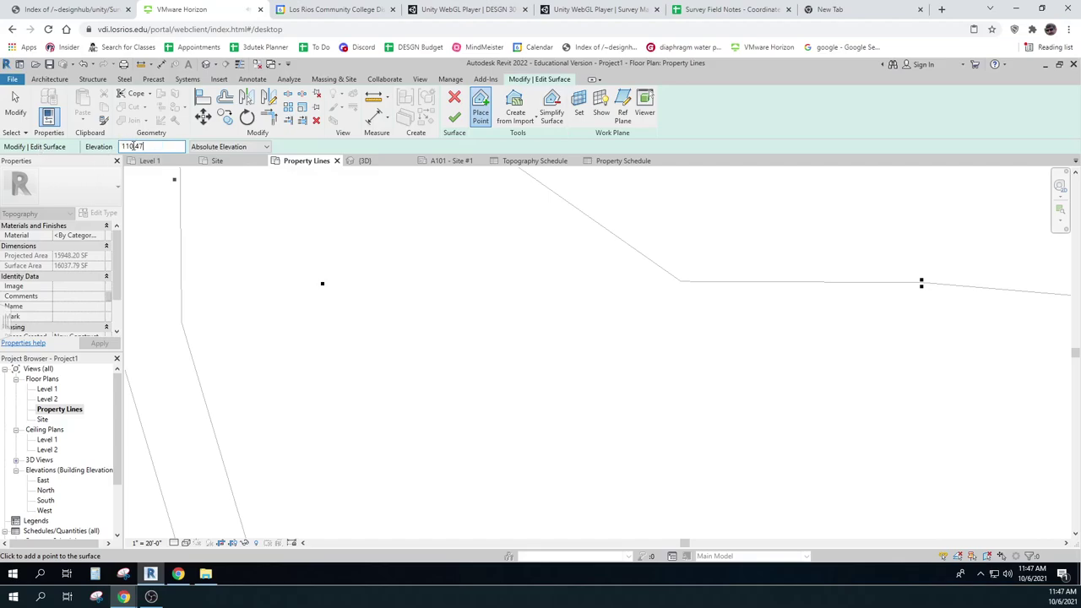
key(BackSpace)
click(322, 281)
scroll(331, 315, down, 2)
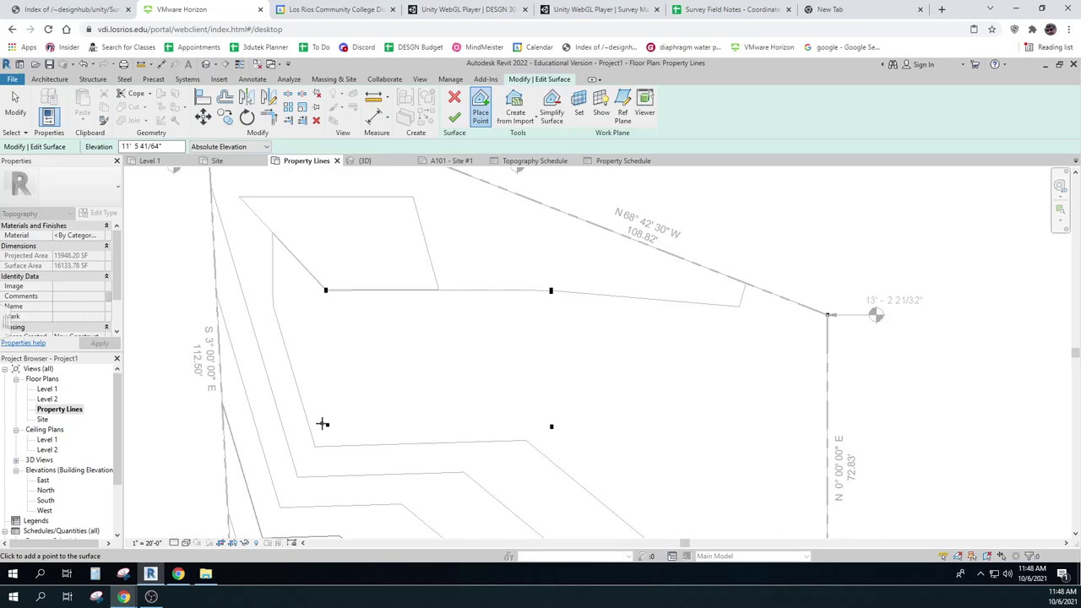
Step: Place a surface point at absolute elevation 10.27 just south of the pad's southwest corner point and finish editing the toposurface
drag(173, 146, 78, 146)
text(10.27)
scroll(329, 442, up, 5)
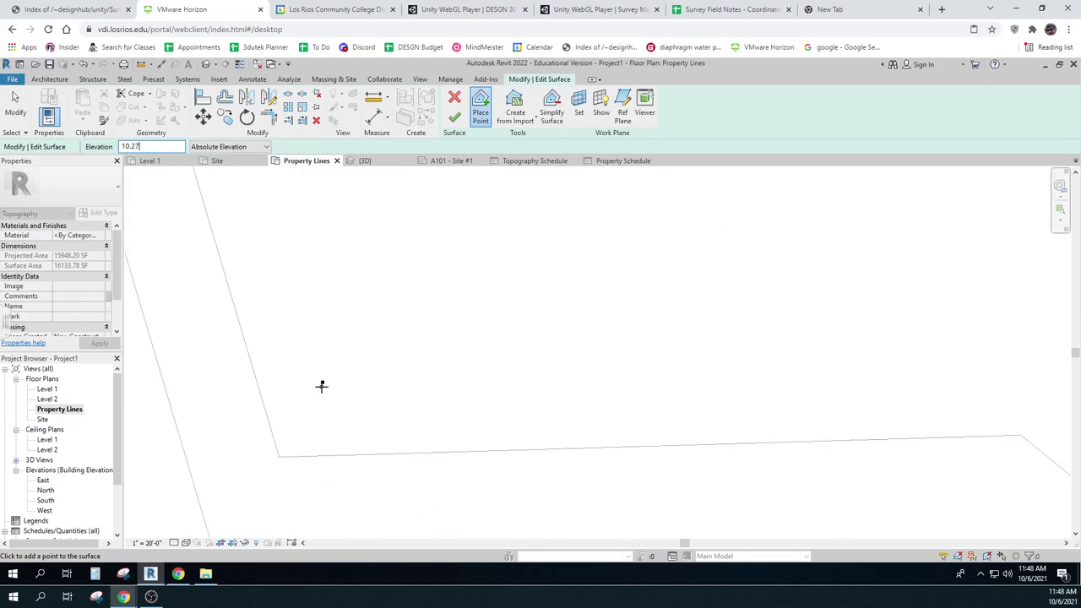
key(Return)
scroll(322, 387, down, 2)
click(322, 387)
scroll(323, 388, down, 3)
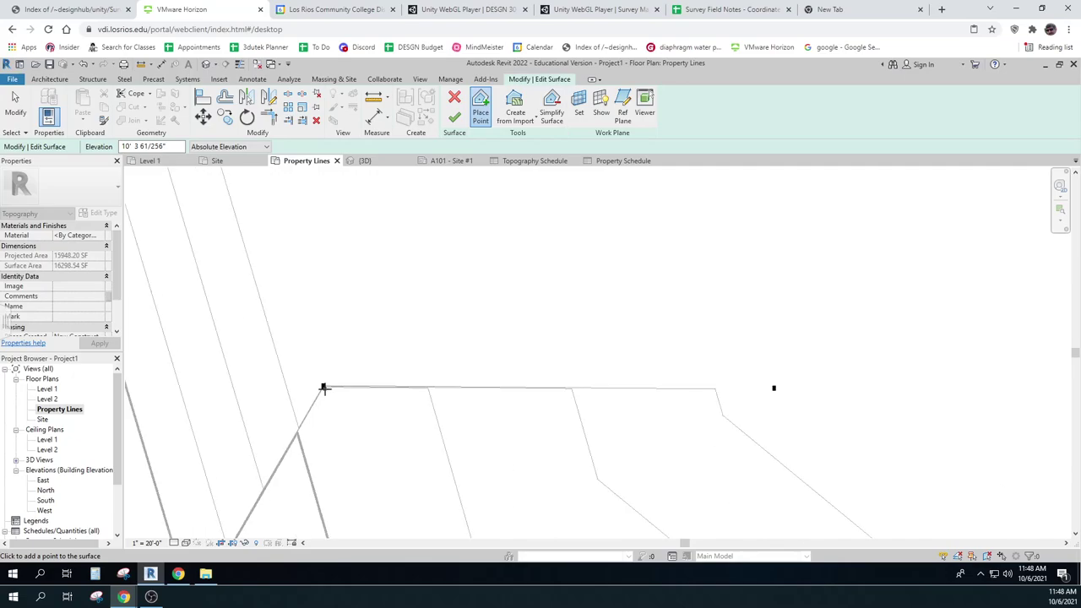
scroll(329, 403, down, 2)
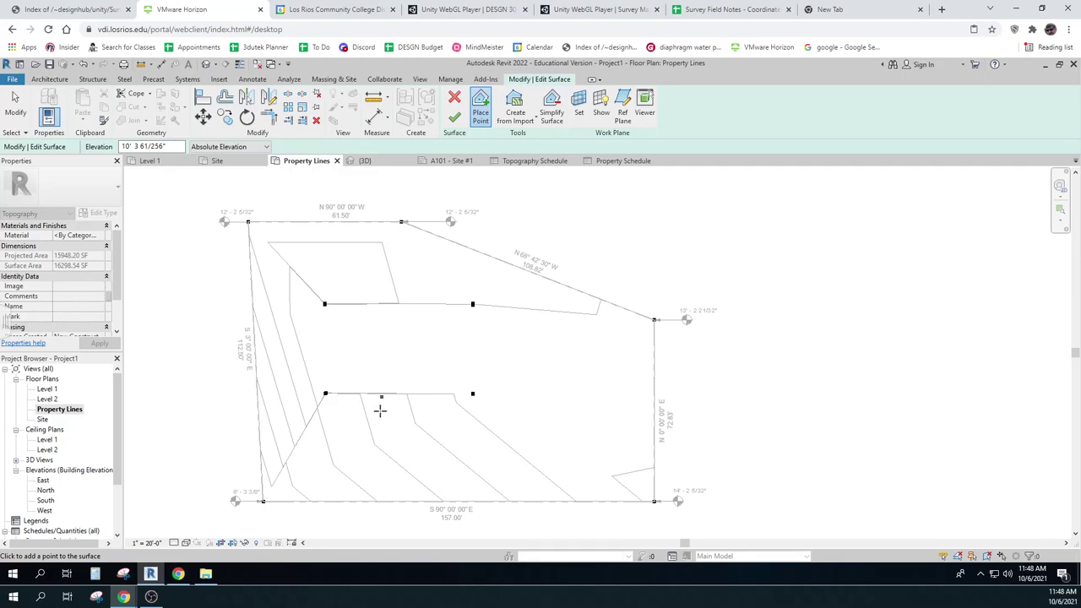
click(408, 271)
click(456, 119)
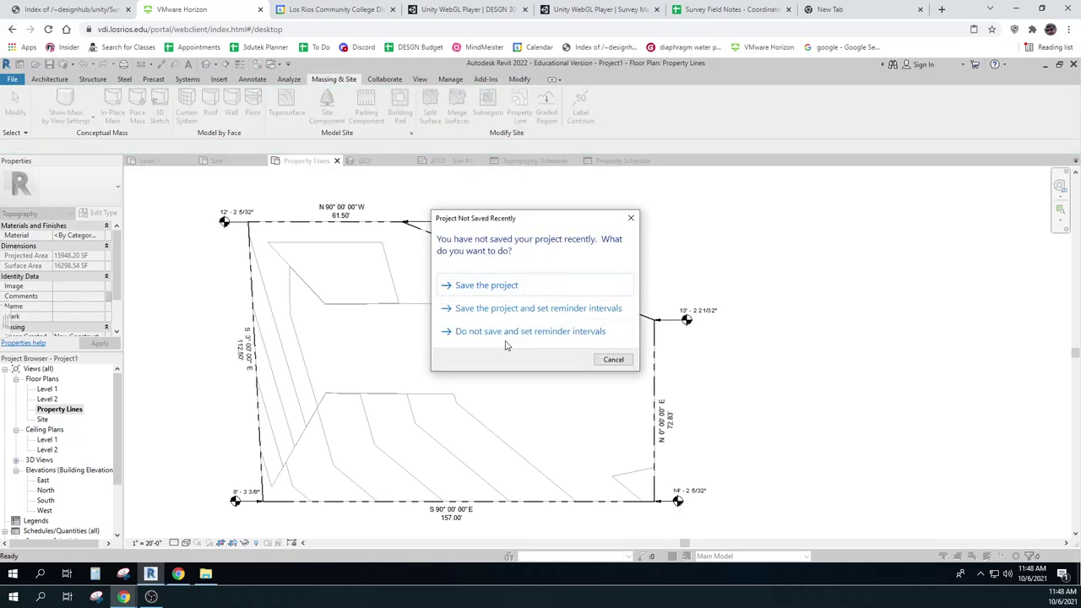
Step: Save the project in the Week 7 folder as Site 1 Week 7
click(487, 286)
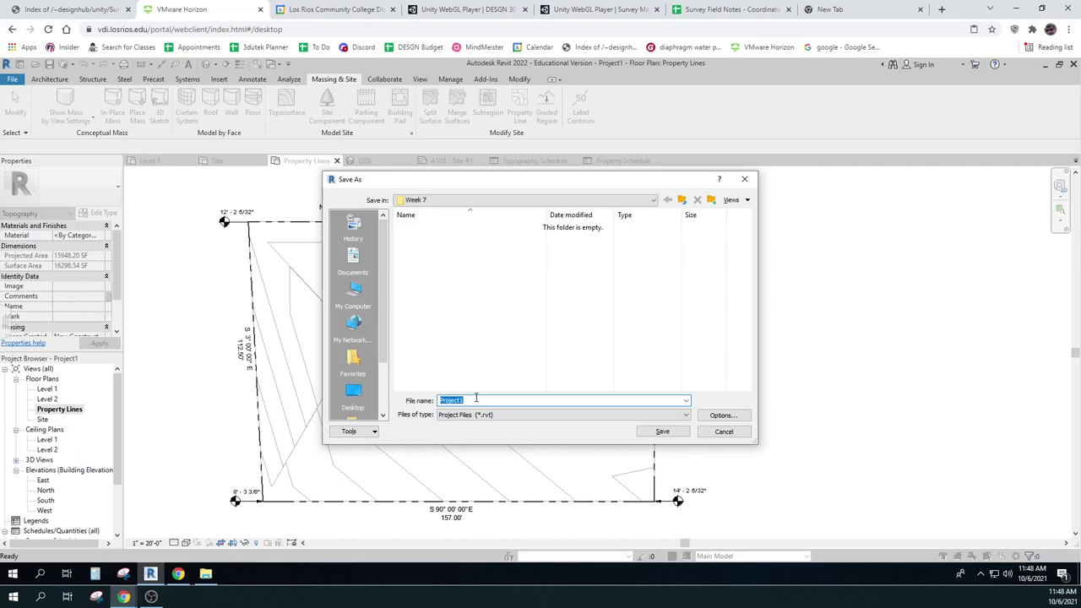
text(sIT)
click(660, 433)
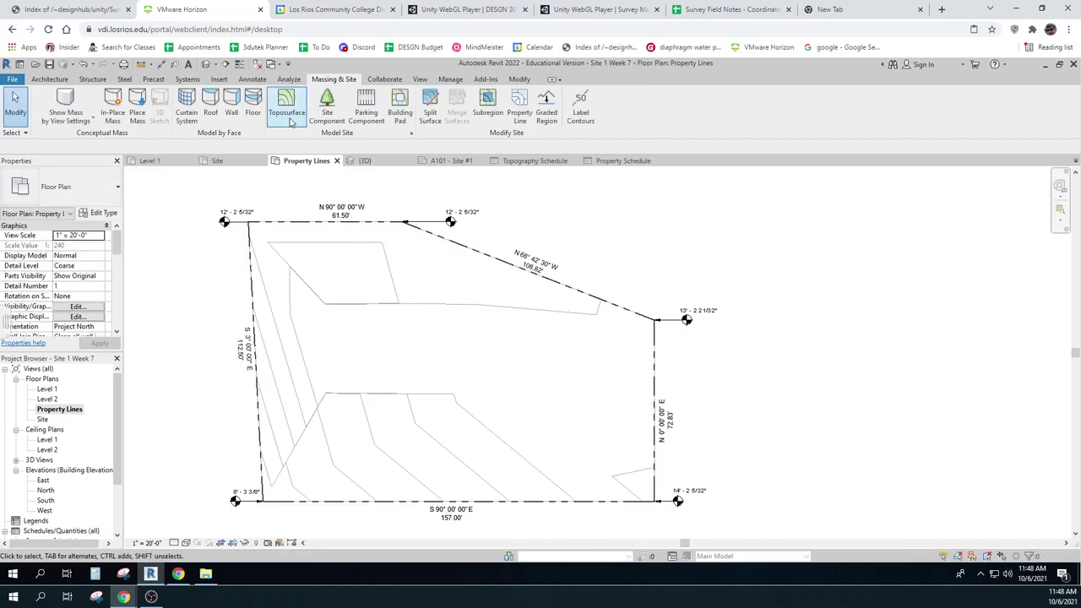
Step: Sketch a rectangular building pad boundary of 51' by 34' 6" between the surveyed pad corners in the Property Lines plan
click(400, 107)
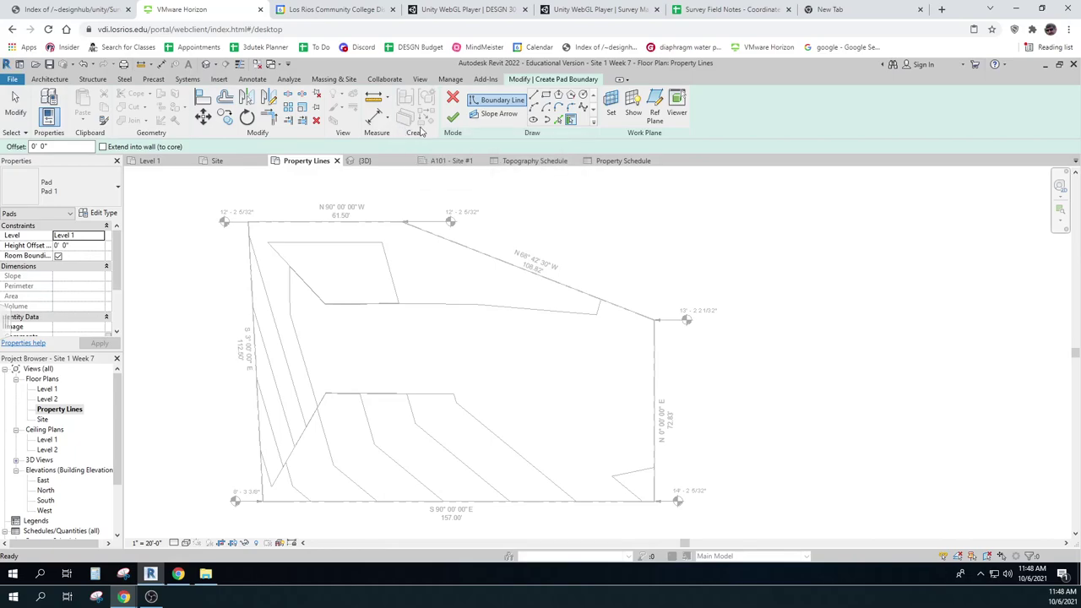
click(546, 95)
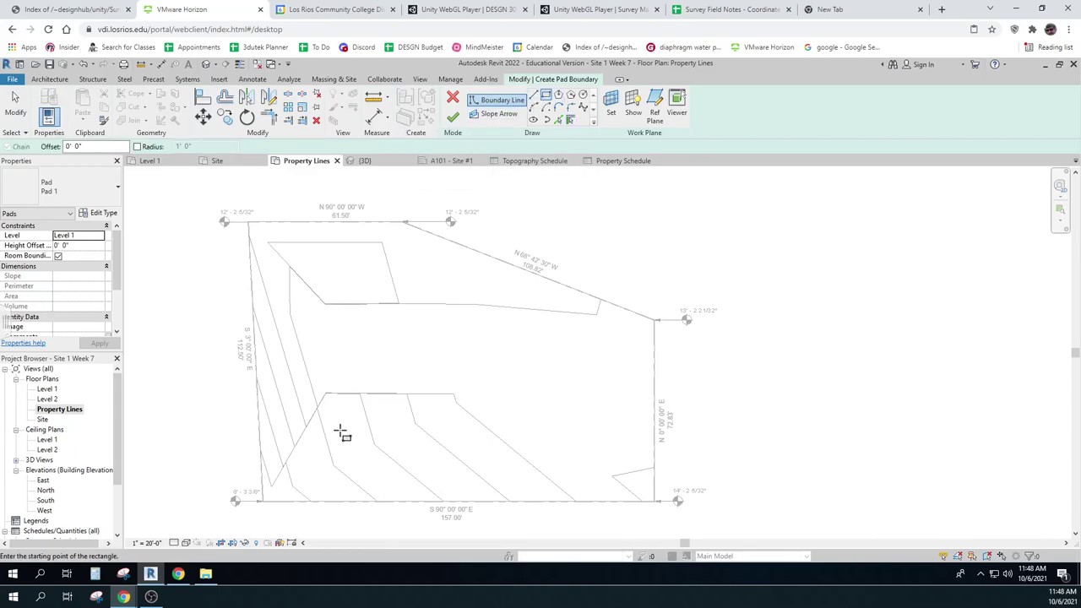
click(326, 392)
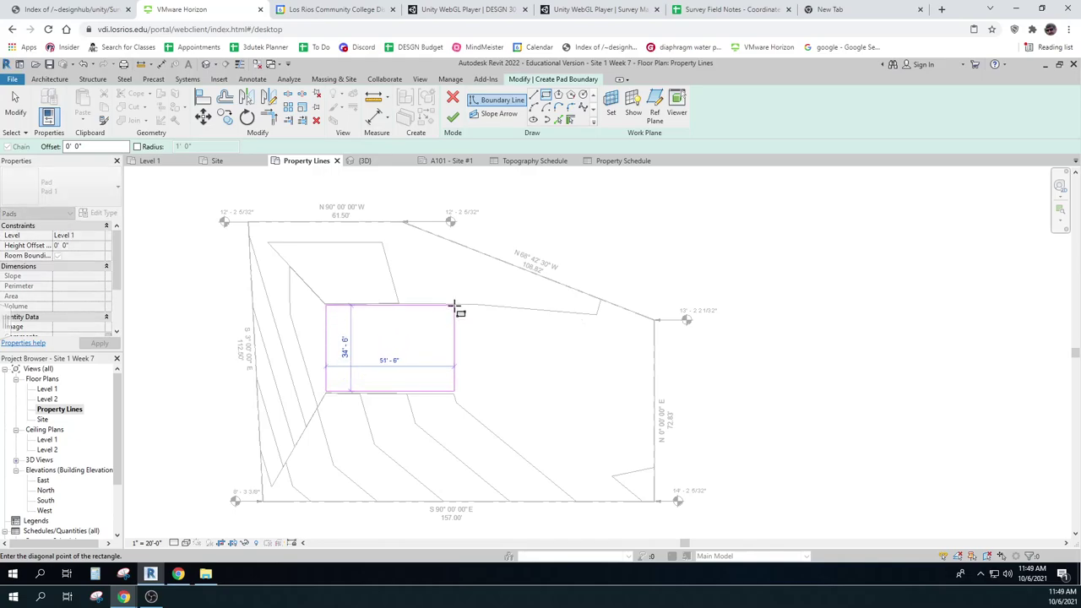
click(453, 306)
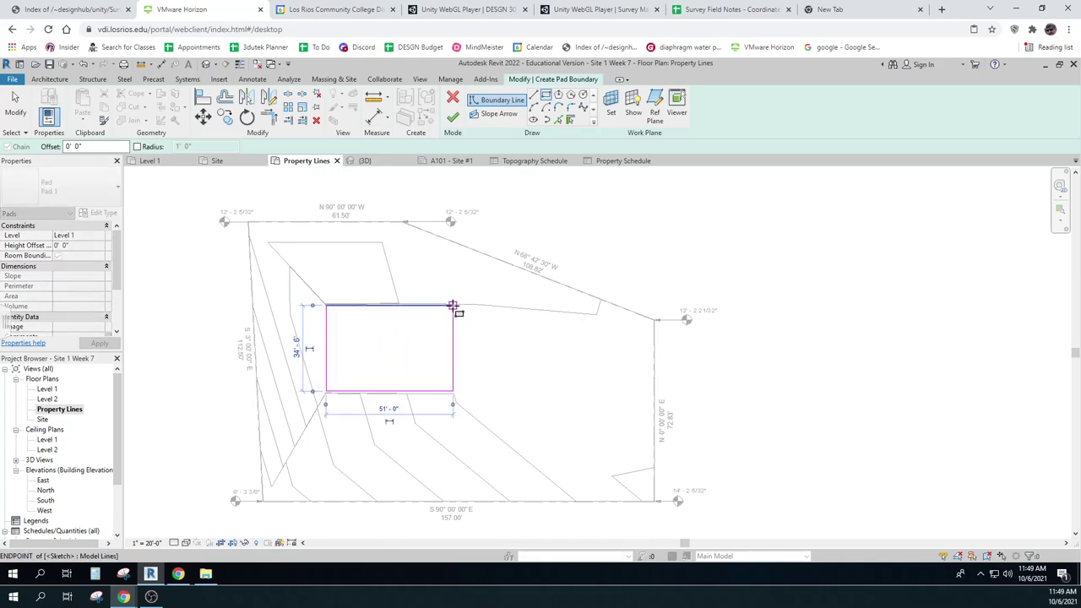
Step: Set the building pad's height offset from Level 1 to 13.70 and finish the pad
click(66, 245)
double_click(53, 245)
text(13.70)
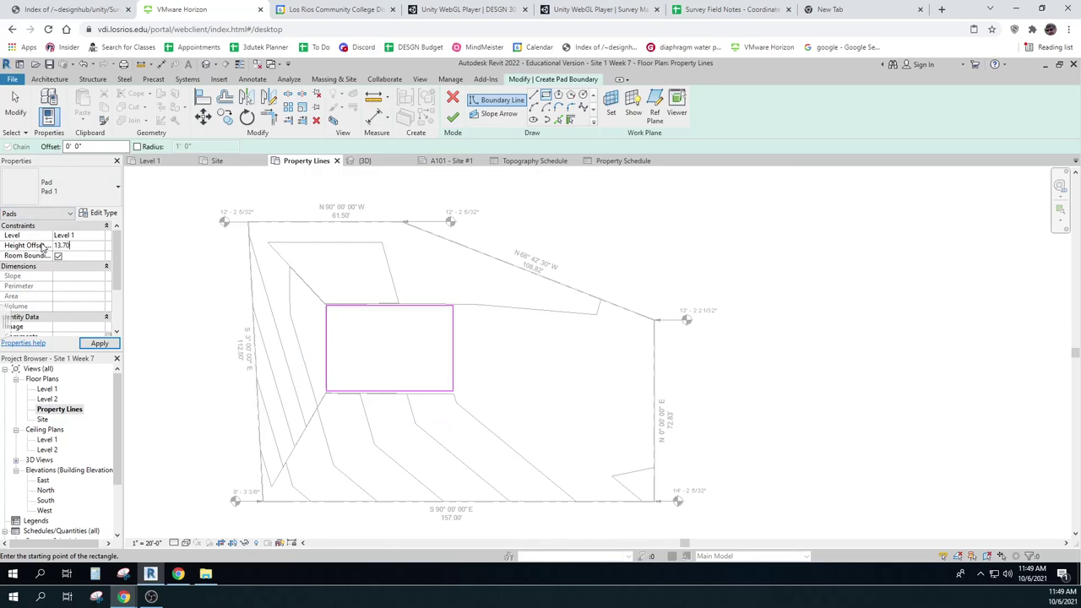
click(99, 343)
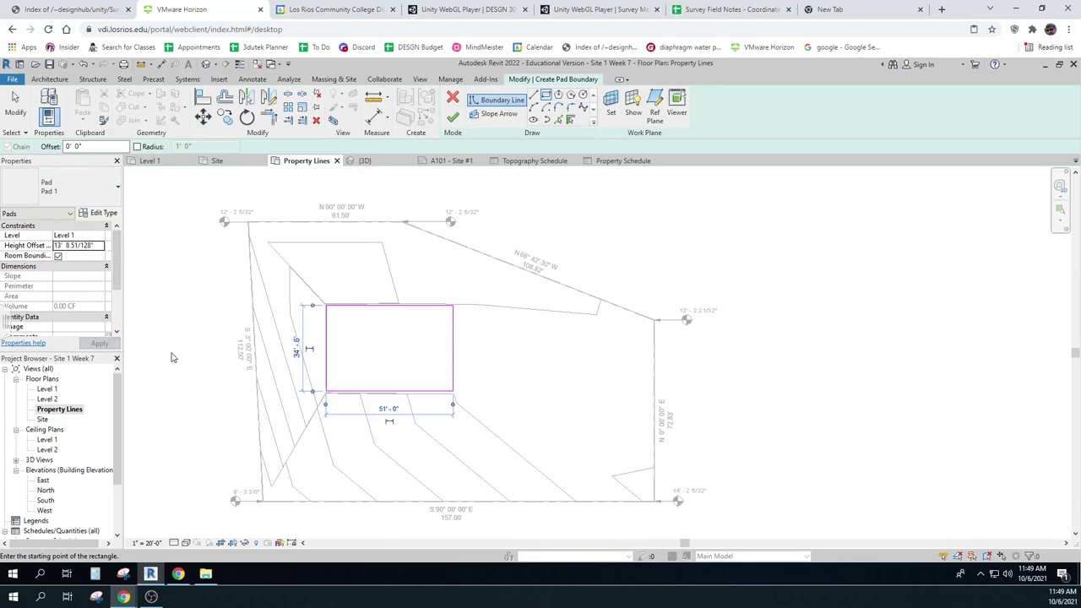
click(452, 116)
key(Escape)
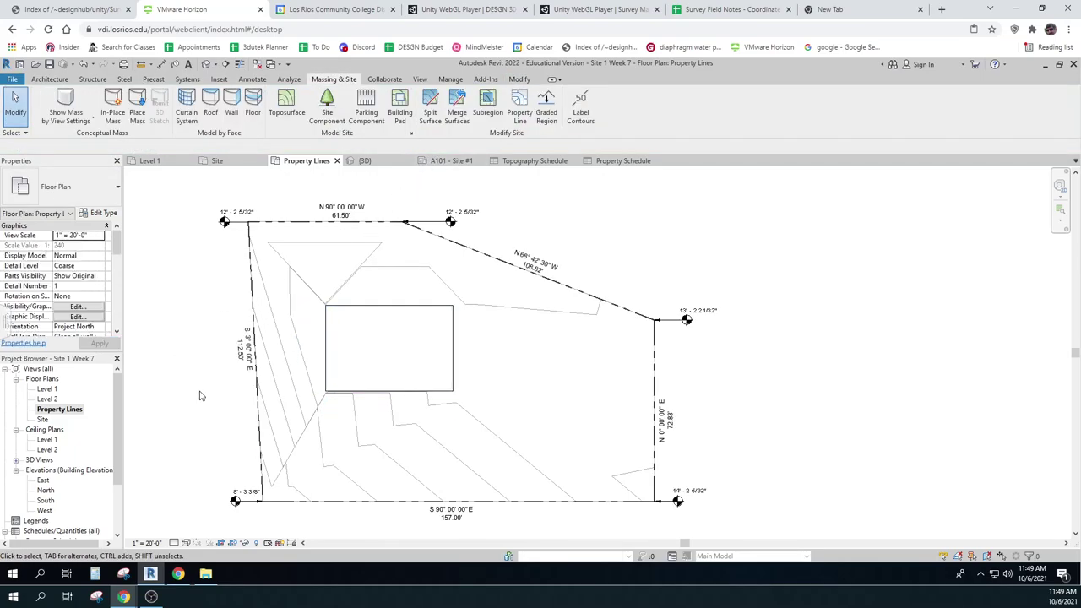
Step: Open the 3D view and examine the building pad and the surrounding ground contours from the front
click(16, 460)
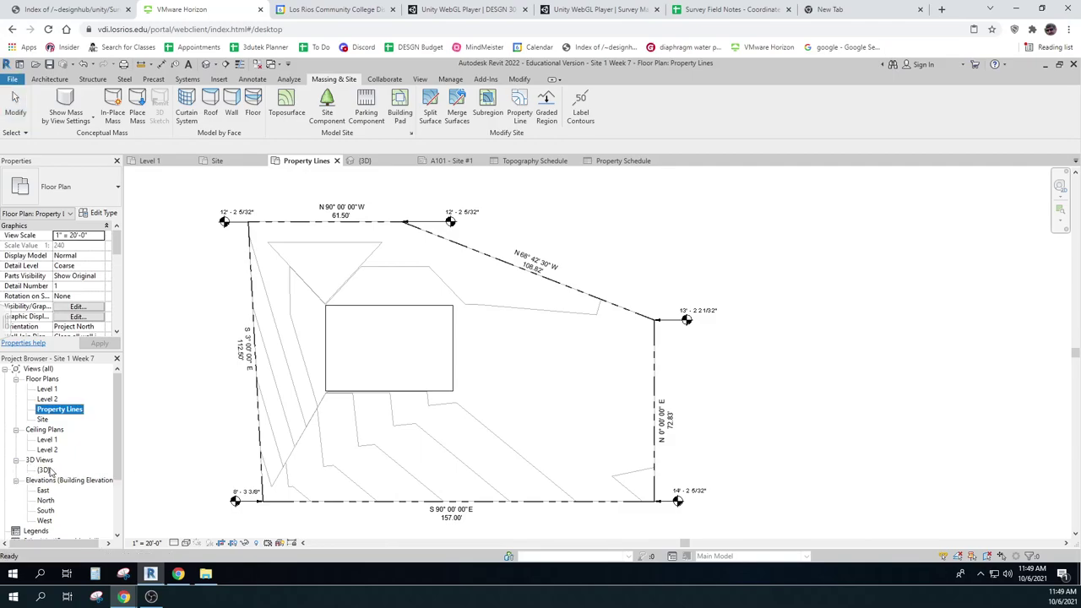
double_click(45, 470)
shift+middle_drag(519, 499, 635, 393)
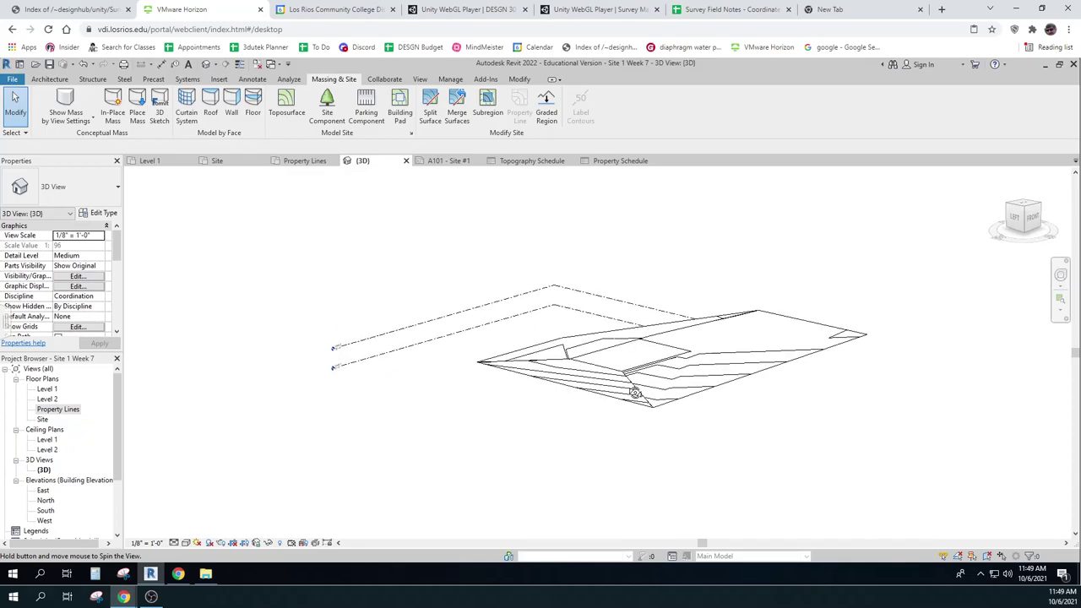
scroll(604, 372, up, 5)
shift+middle_drag(400, 468, 329, 492)
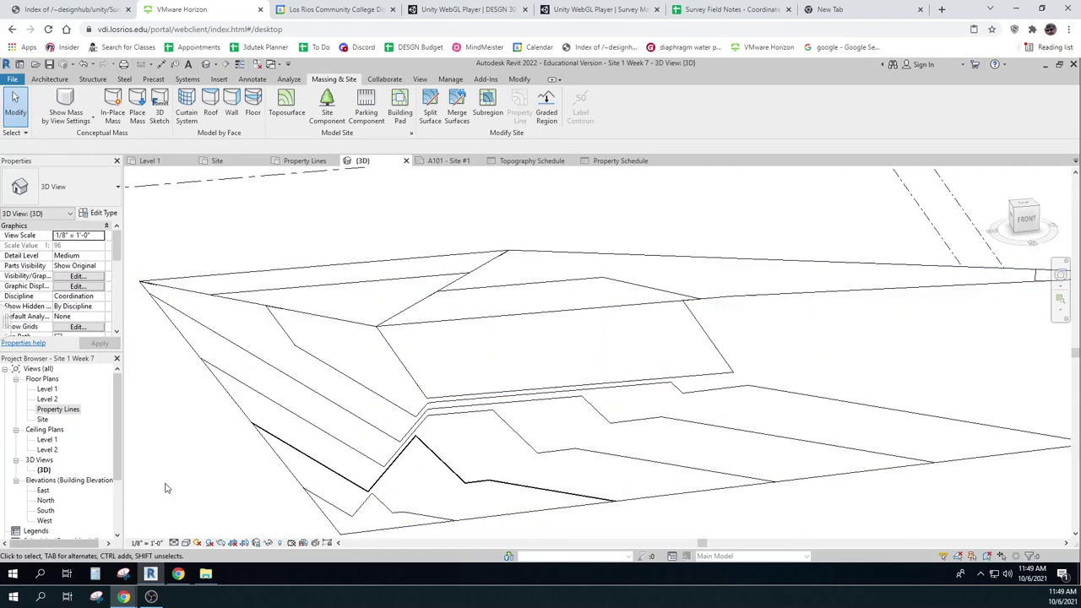
Step: Open sheet A101 - Site #1 and examine the Topography Schedule's projected areas and the contours around the building pad
scroll(38, 488, down, 2)
scroll(53, 517, down, 1)
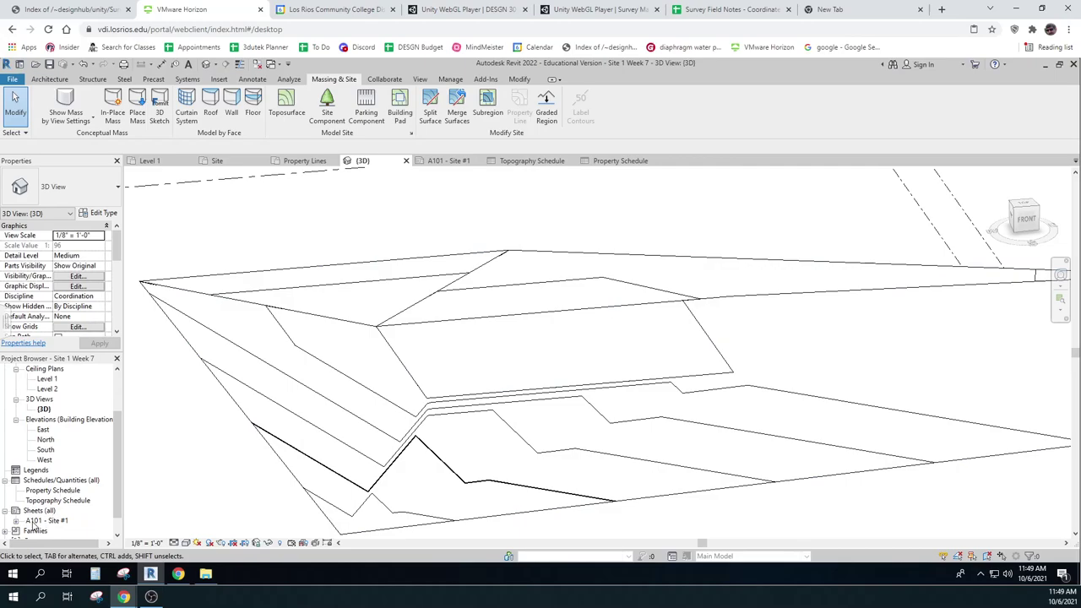
double_click(35, 521)
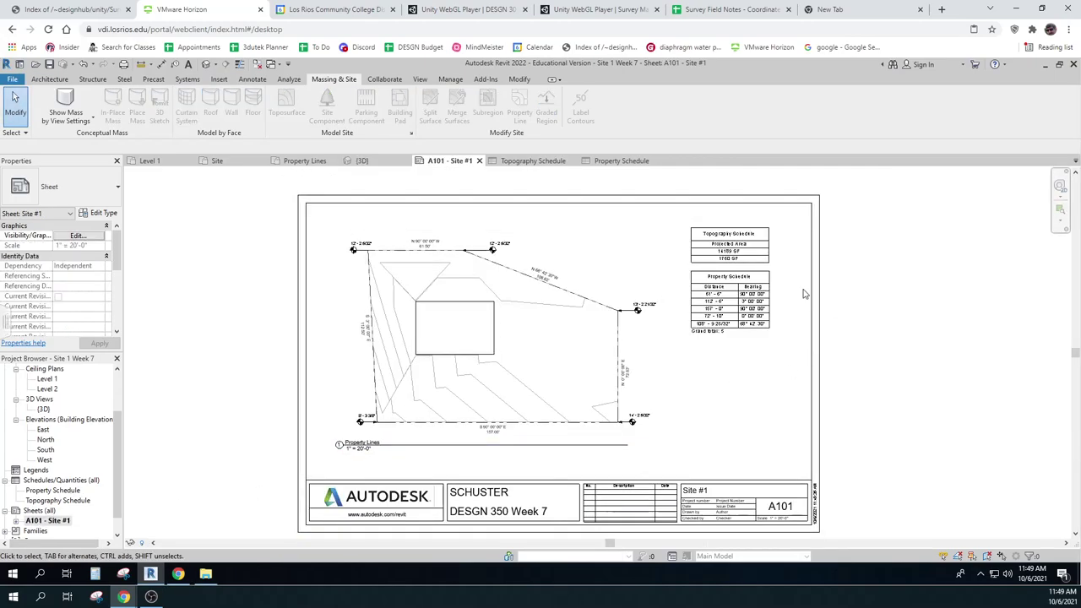
scroll(743, 256, up, 5)
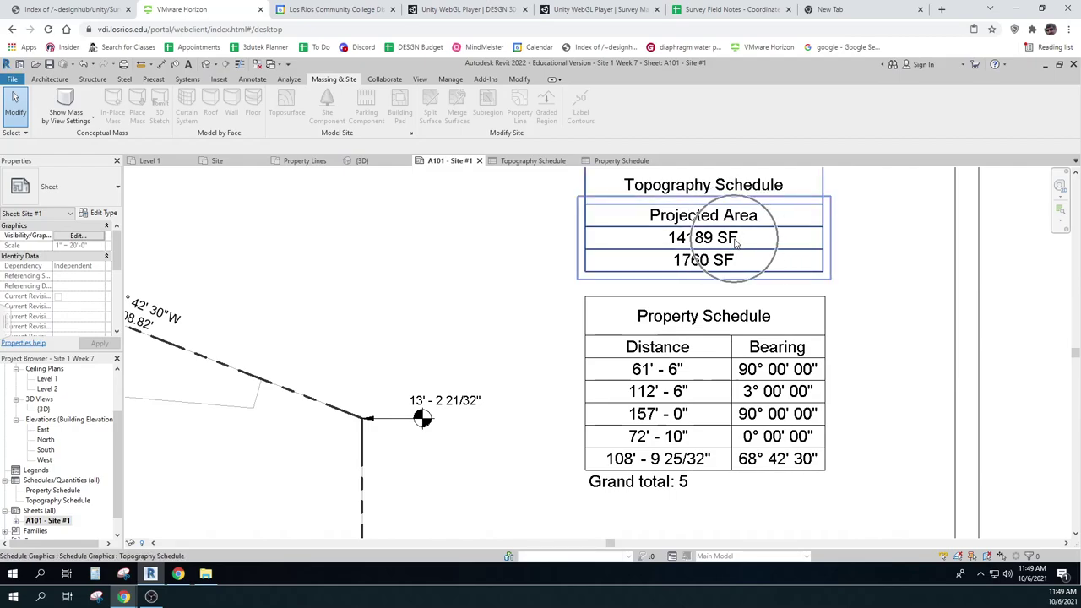
click(703, 262)
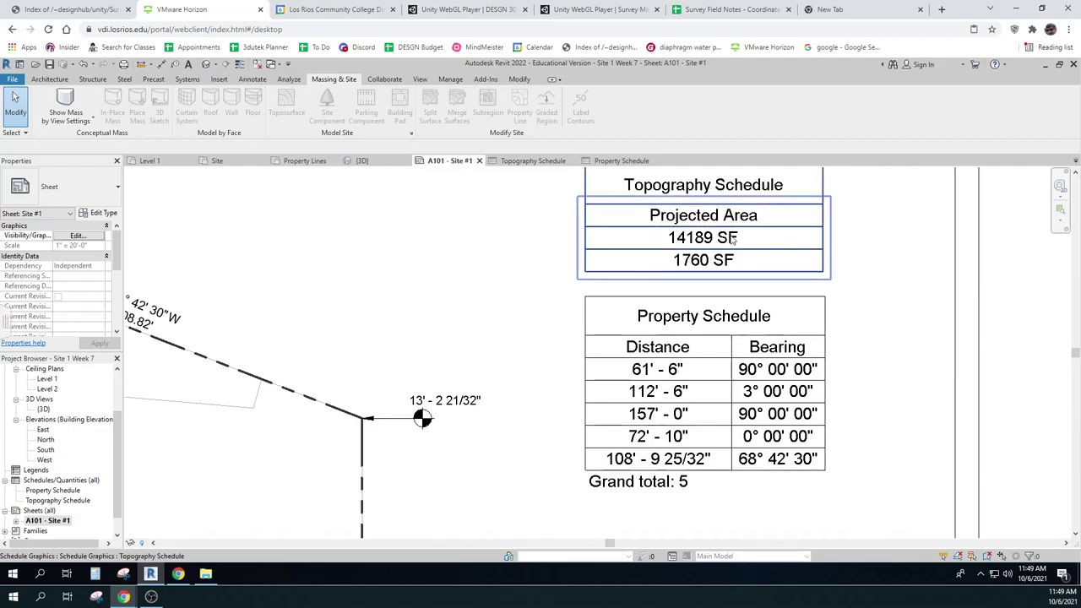
click(696, 269)
click(697, 266)
click(524, 335)
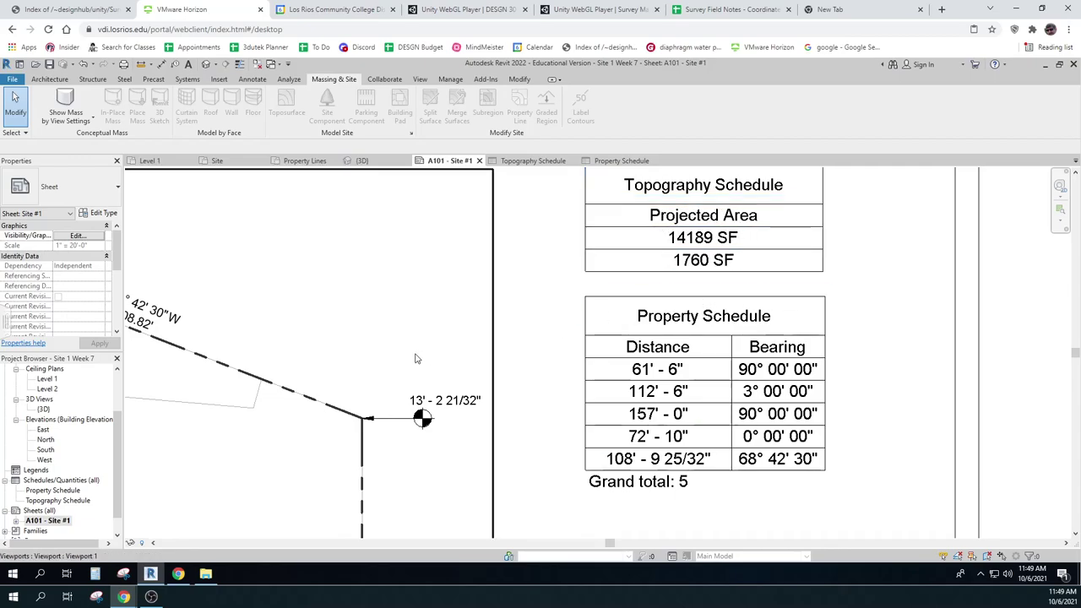
scroll(415, 359, down, 4)
scroll(414, 359, down, 2)
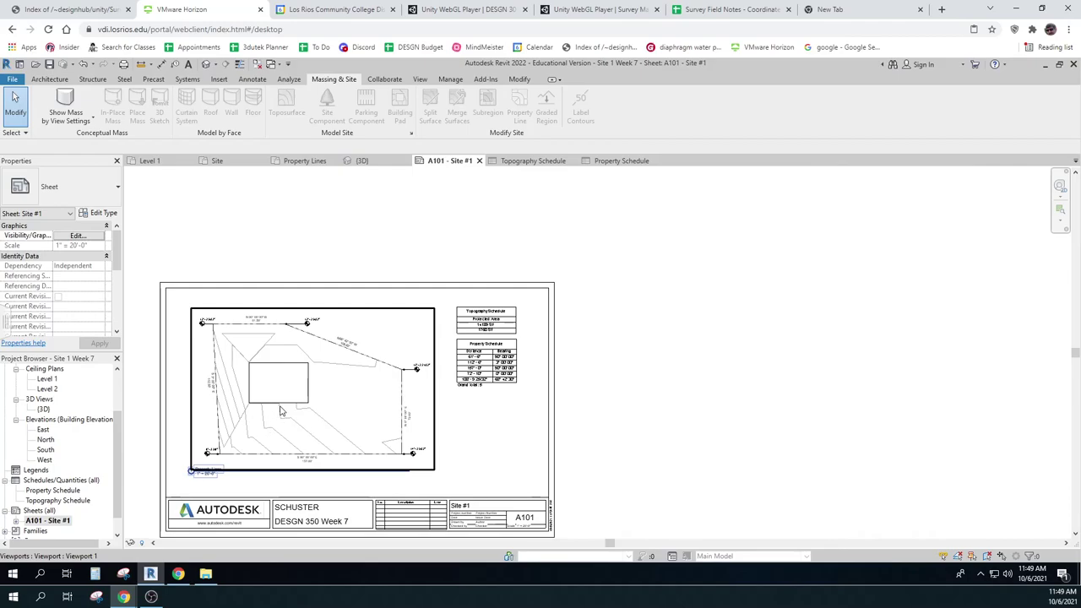
scroll(281, 411, up, 5)
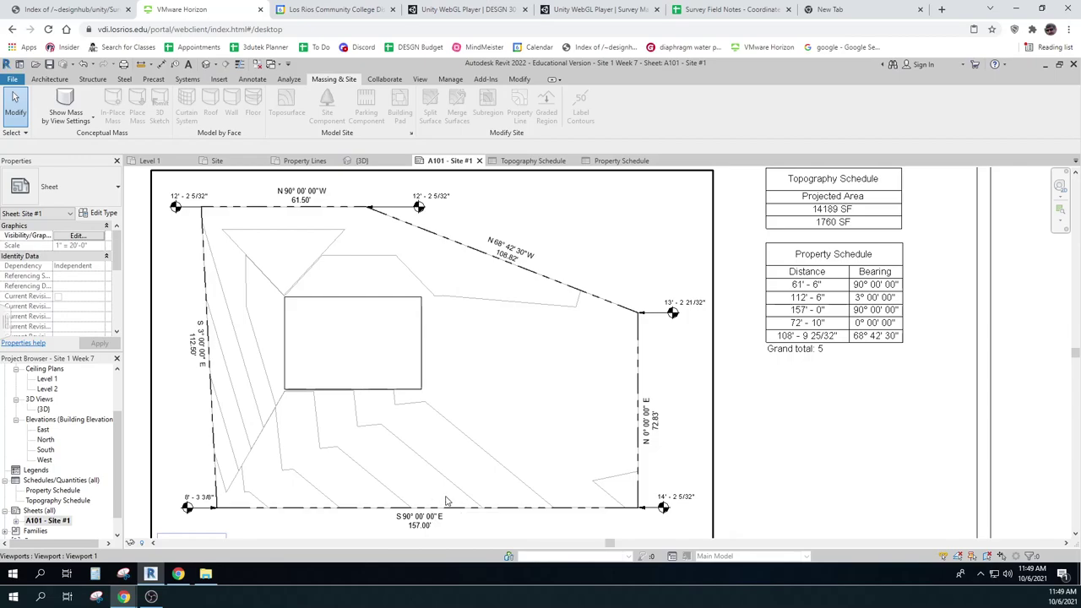
scroll(457, 474, down, 1)
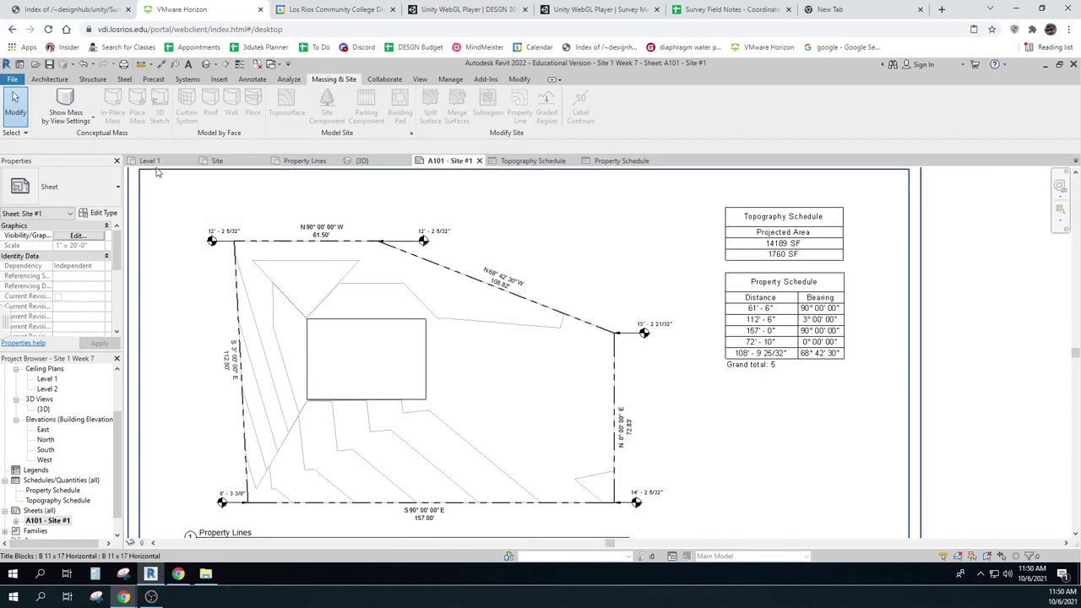
Step: Open the Property Lines floor plan for annotating
click(253, 79)
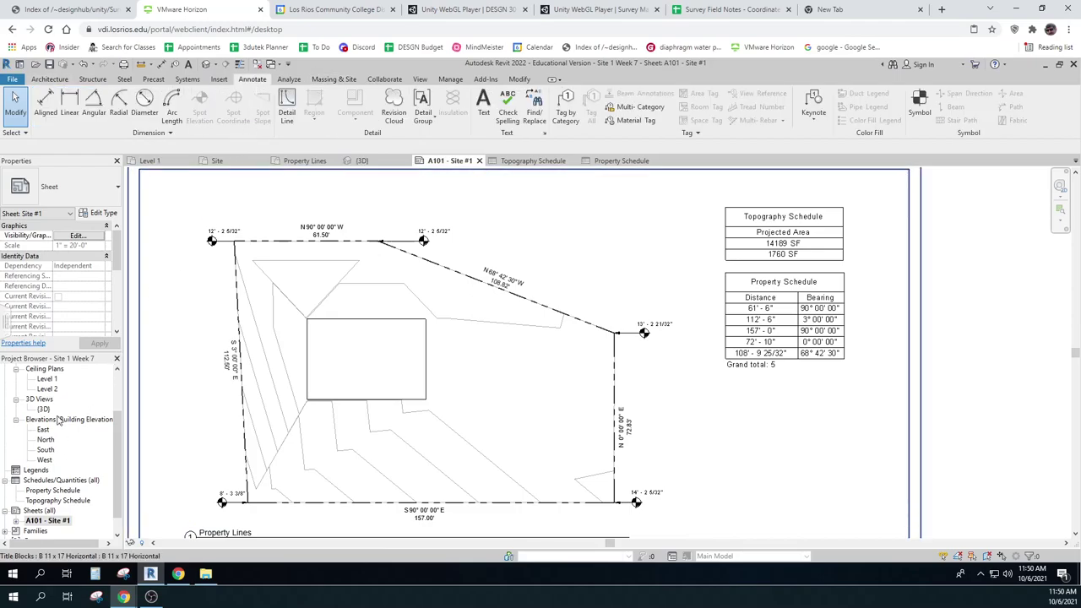
scroll(78, 418, up, 2)
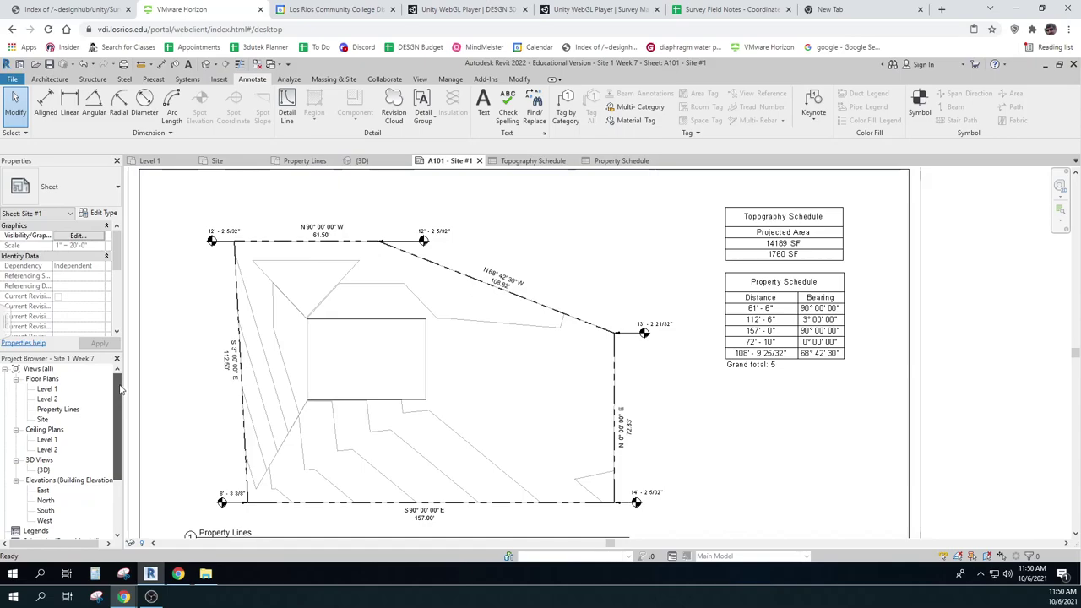
double_click(66, 410)
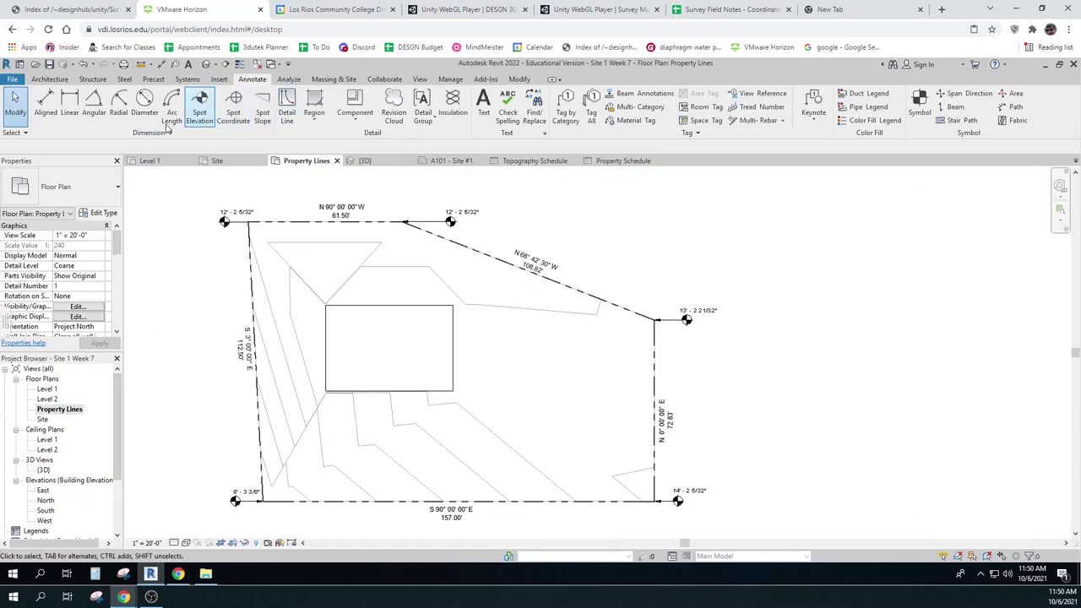
click(48, 101)
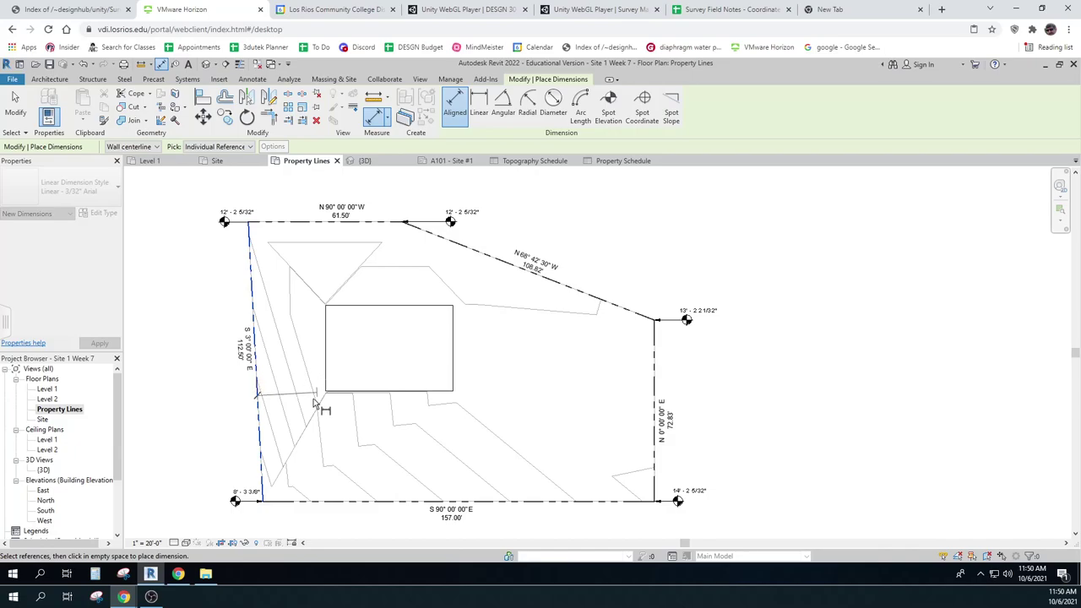
scroll(326, 383, up, 6)
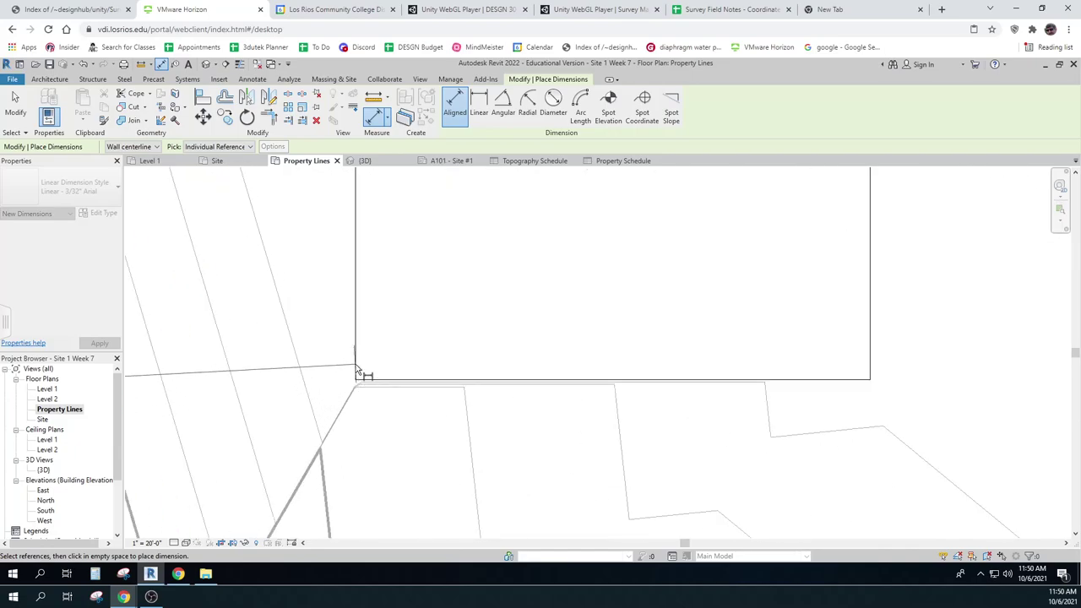
key(z)
key(f)
key(Escape)
key(Escape)
Step: Add an aligned dimension between the pad's west edge and the property's northwest corner, placed above the pad
key(d)
key(i)
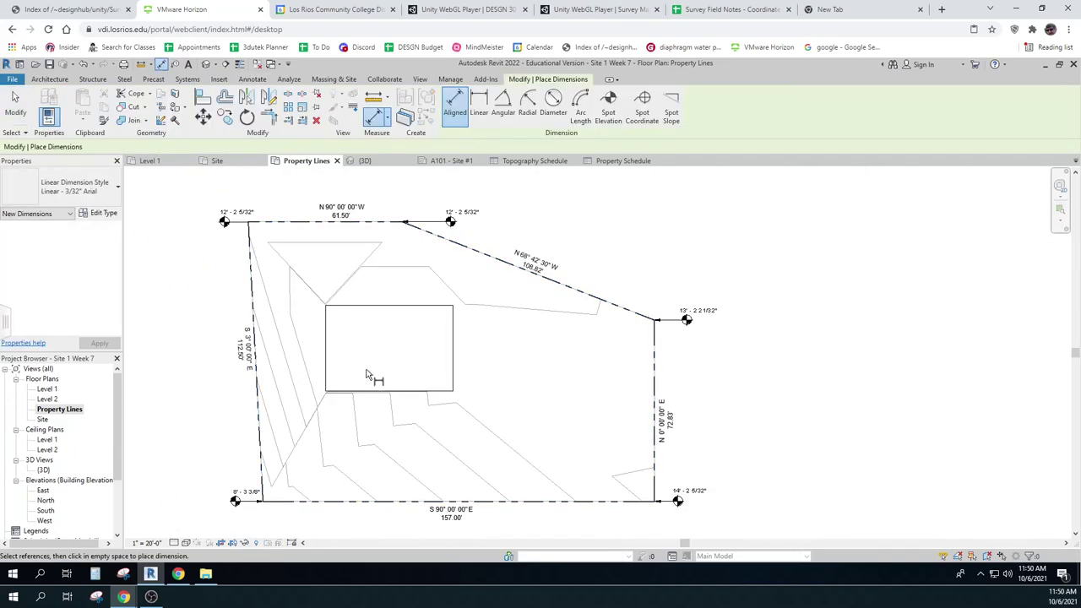
click(329, 367)
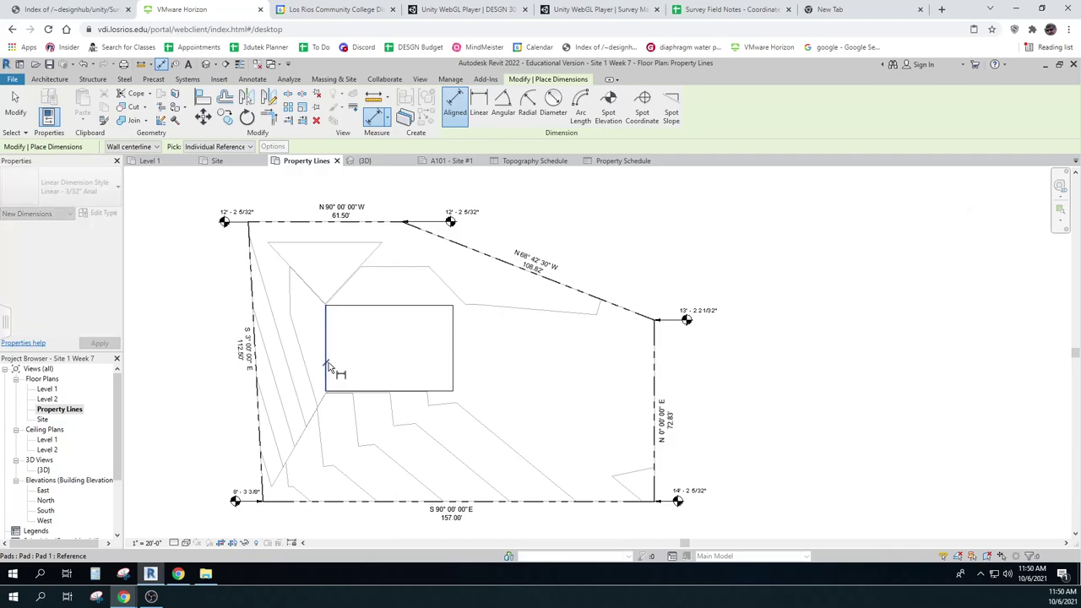
click(250, 227)
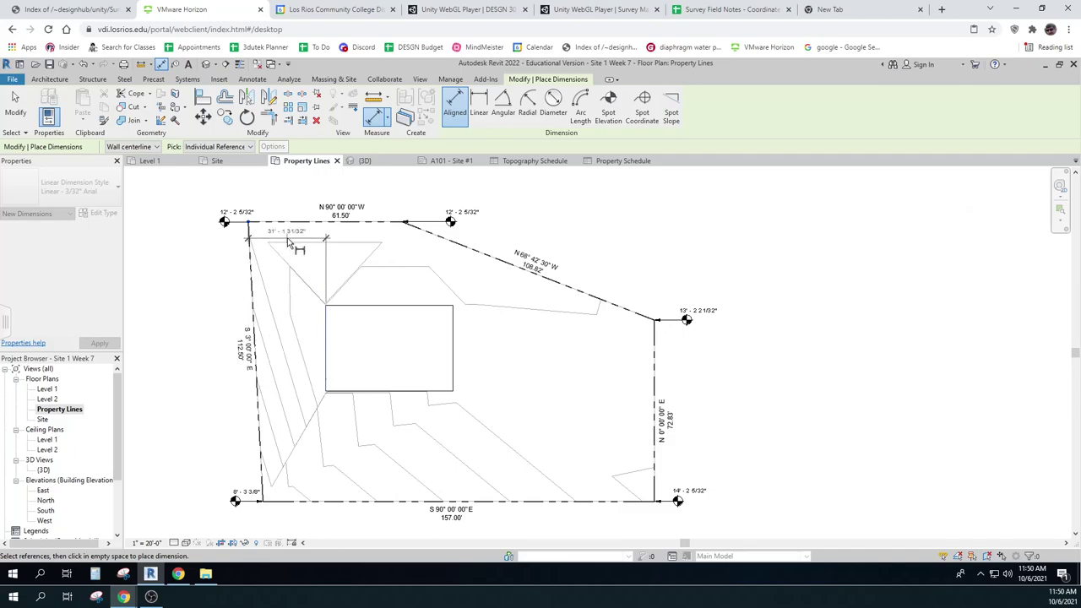
click(288, 243)
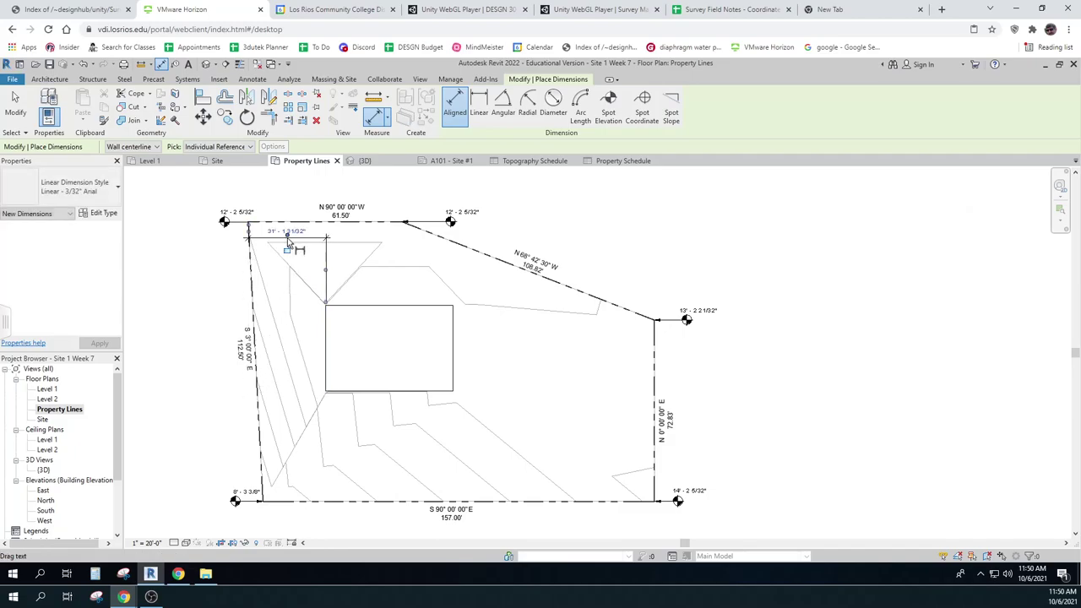
key(Escape)
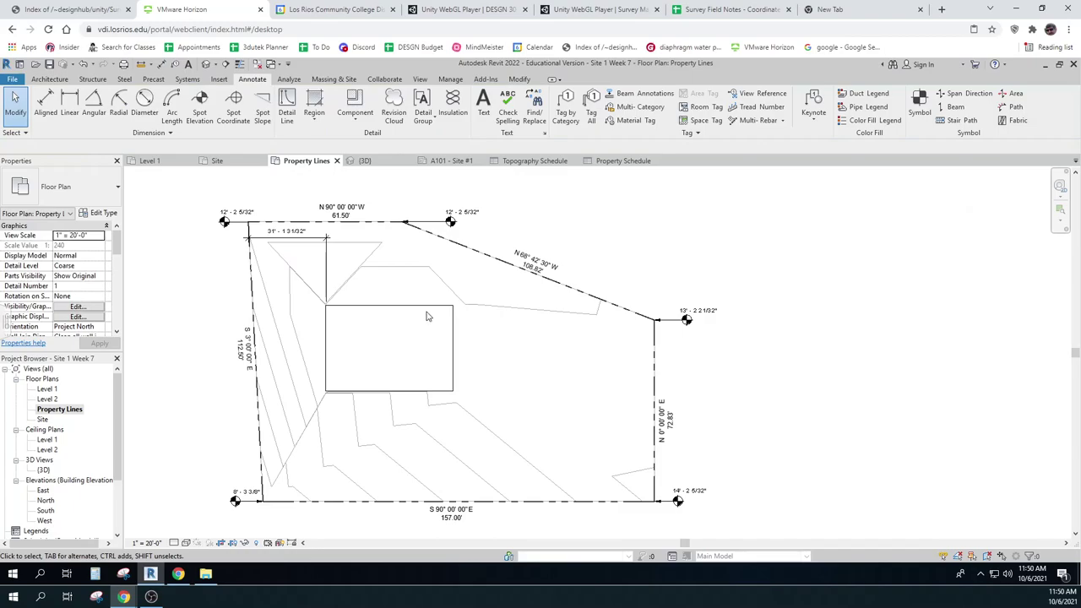
Step: Add an aligned dimension between the pad's north edge and the north property line
scroll(426, 316, up, 2)
scroll(426, 317, down, 1)
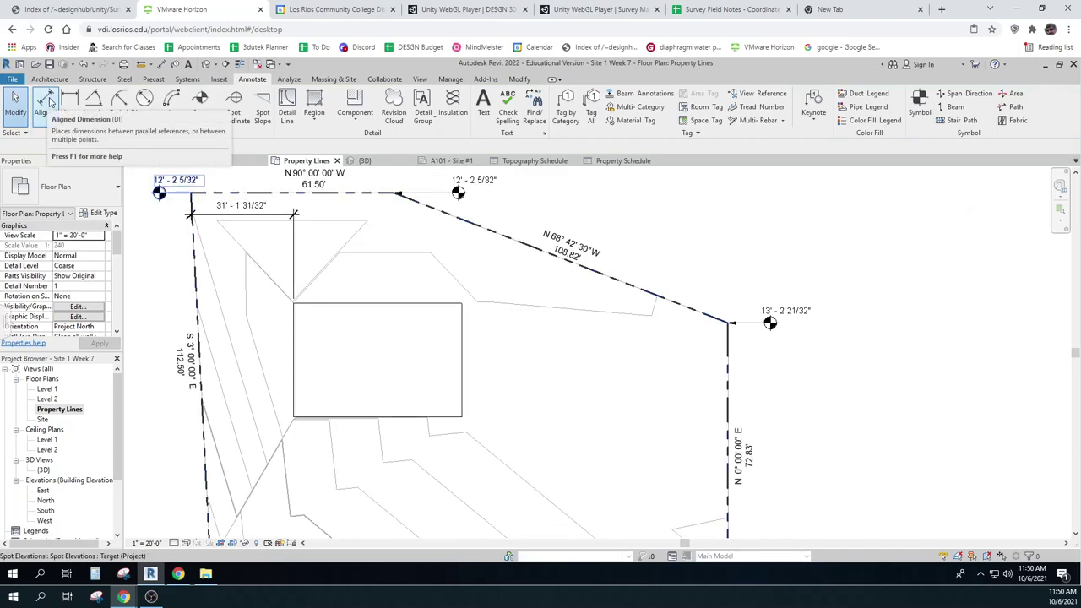
click(47, 99)
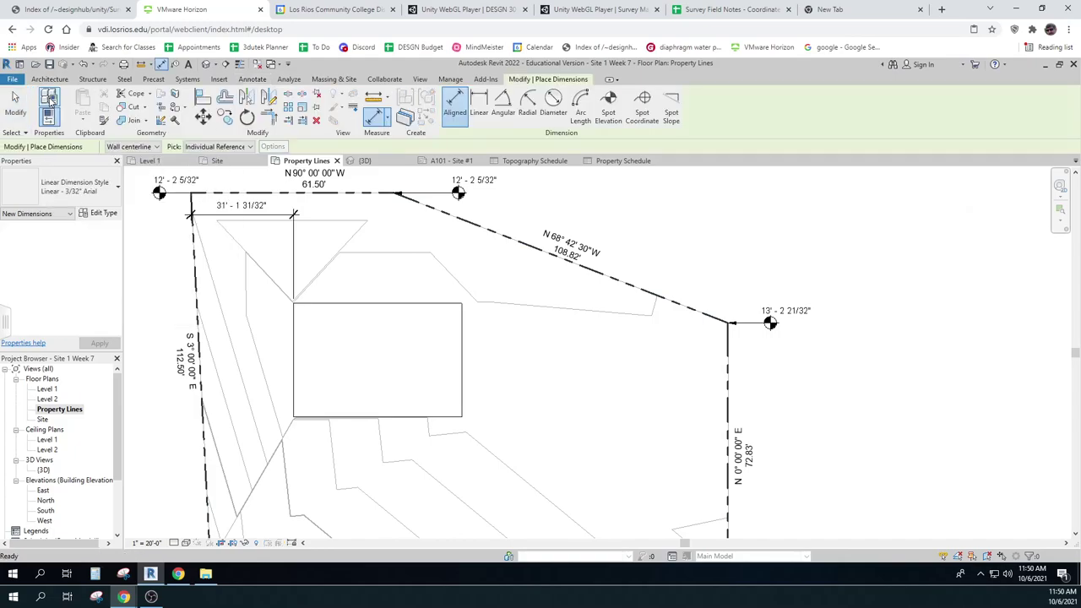
click(363, 304)
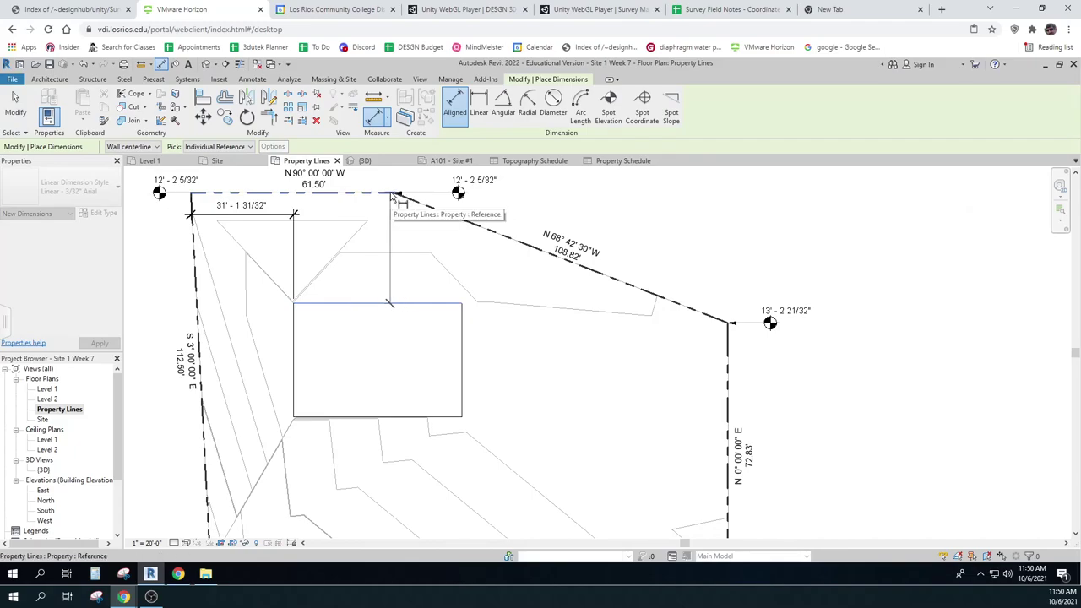
scroll(392, 196, up, 3)
click(401, 196)
scroll(382, 315, down, 2)
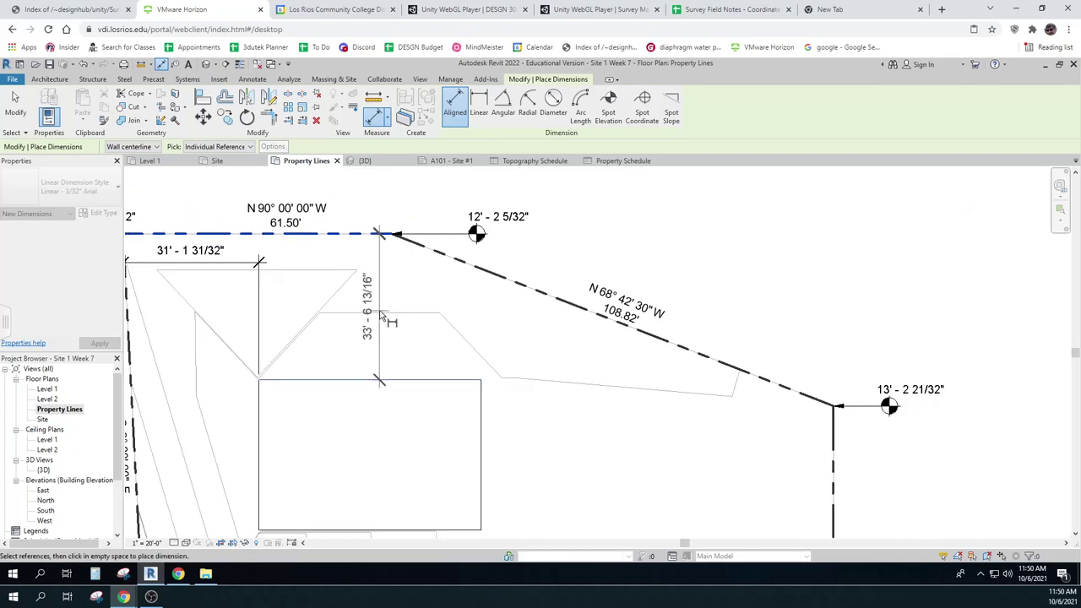
scroll(382, 314, down, 1)
scroll(382, 314, down, 1)
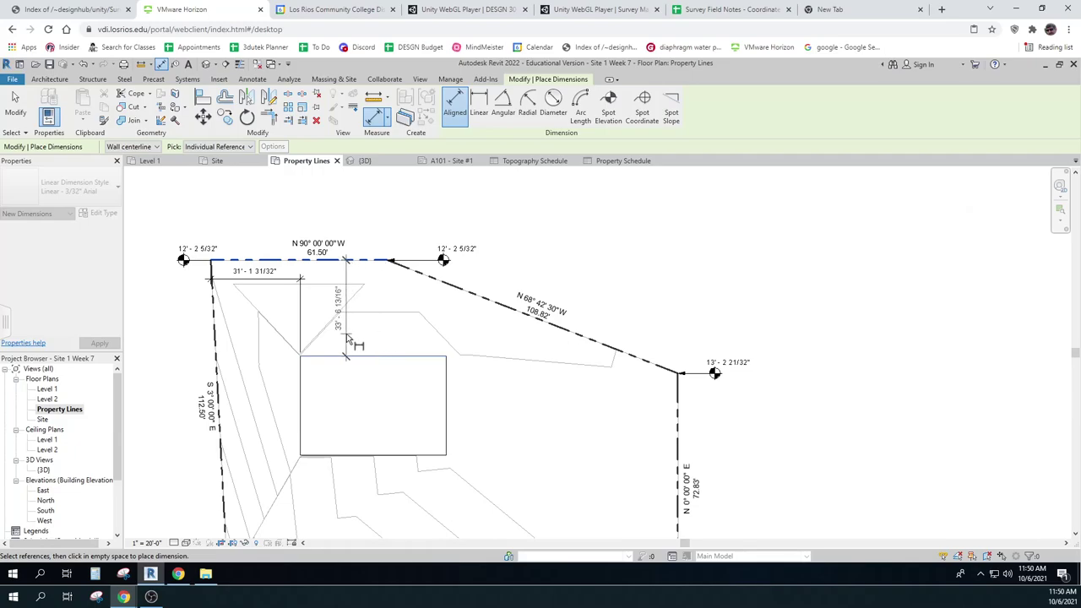
click(347, 338)
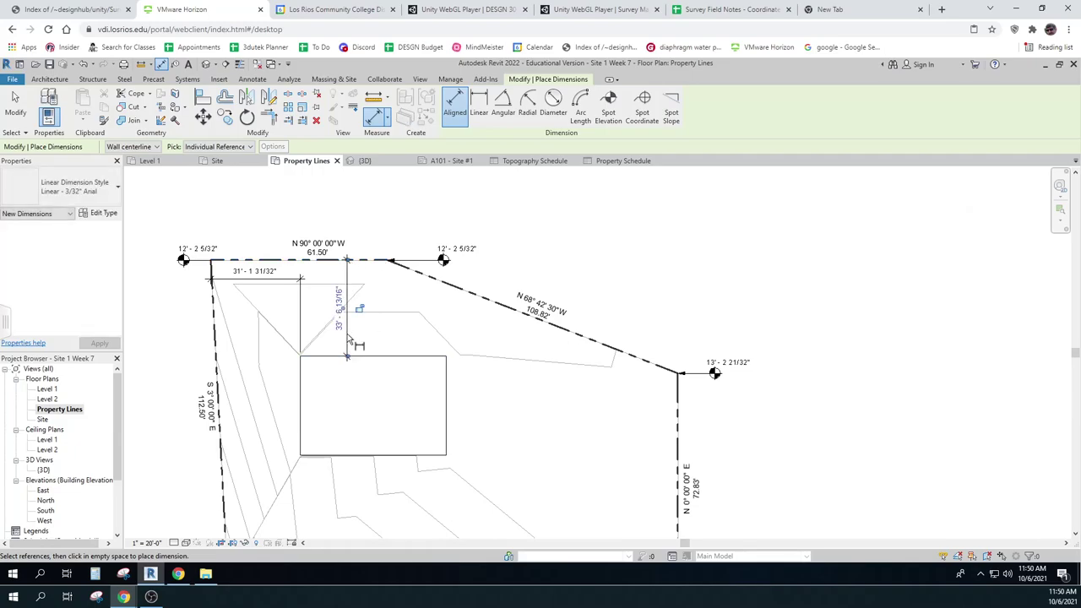
key(Escape)
key(Escape)
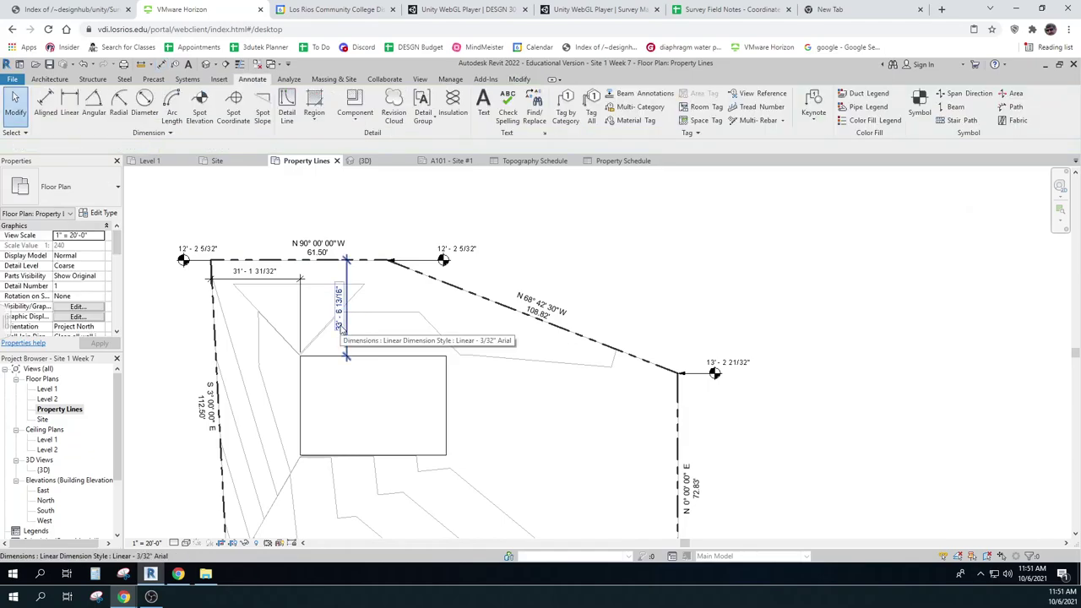
Step: Override the project units in the Linear - 3/32" Arial dimension type, rounding feet and fractional inches to the nearest 1/8"
click(342, 331)
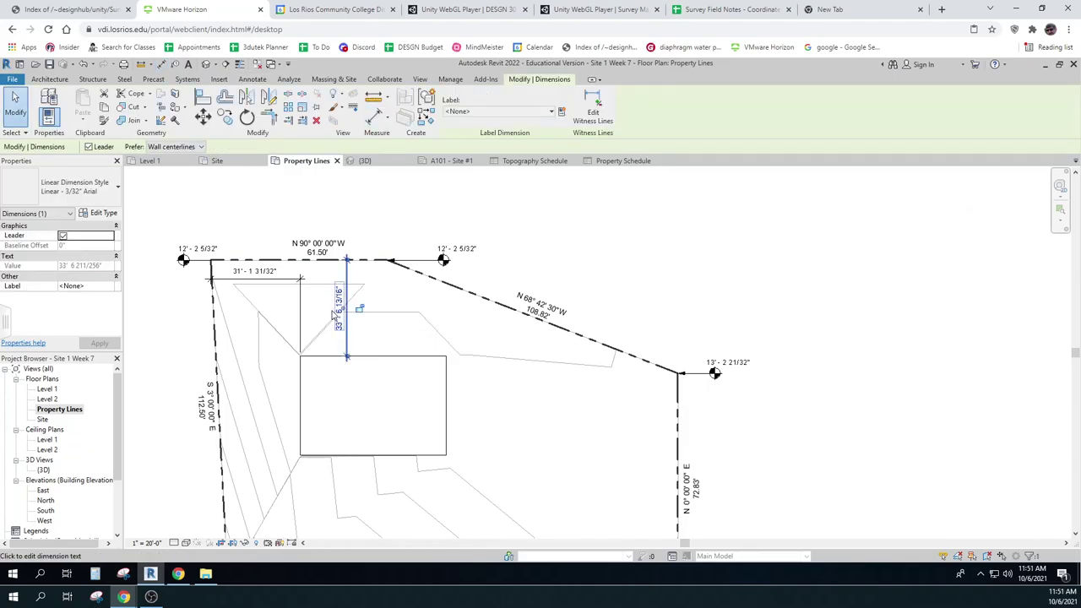
click(104, 192)
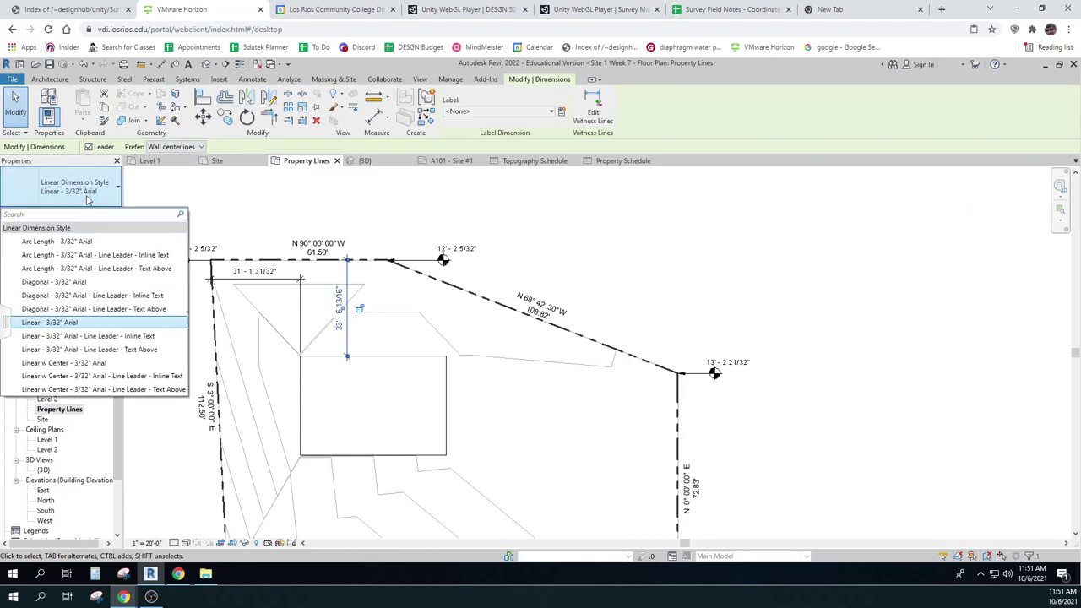
click(93, 191)
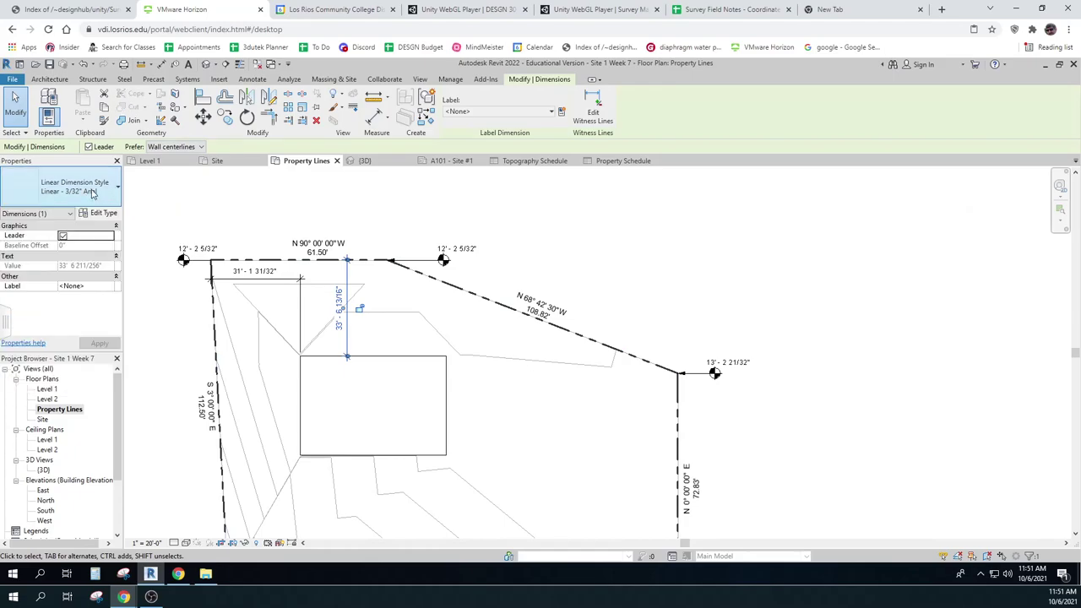
click(100, 213)
drag(649, 302, 659, 360)
click(560, 399)
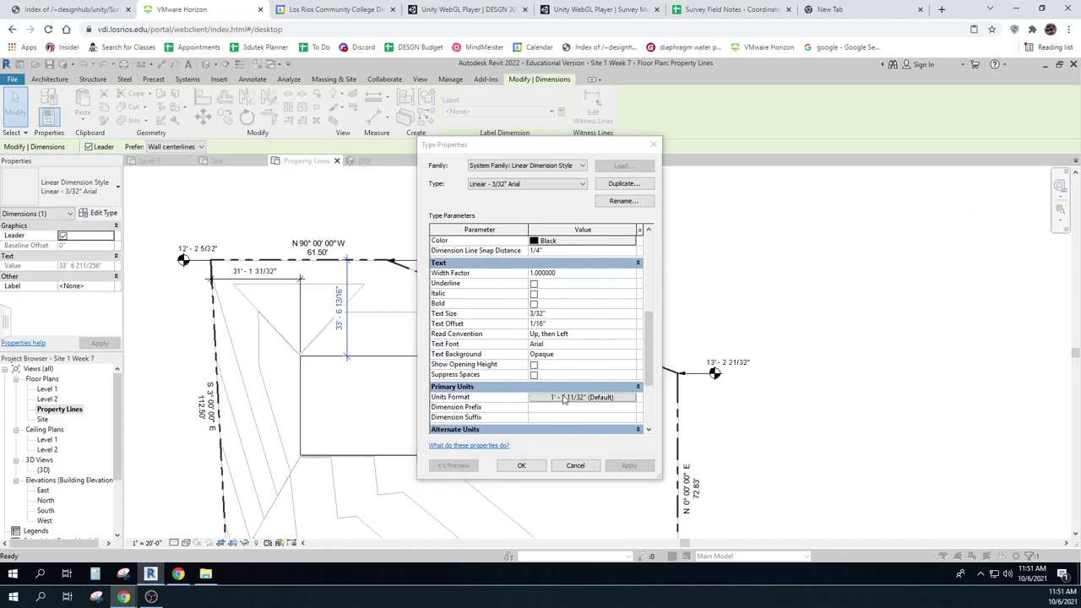
click(456, 236)
click(523, 281)
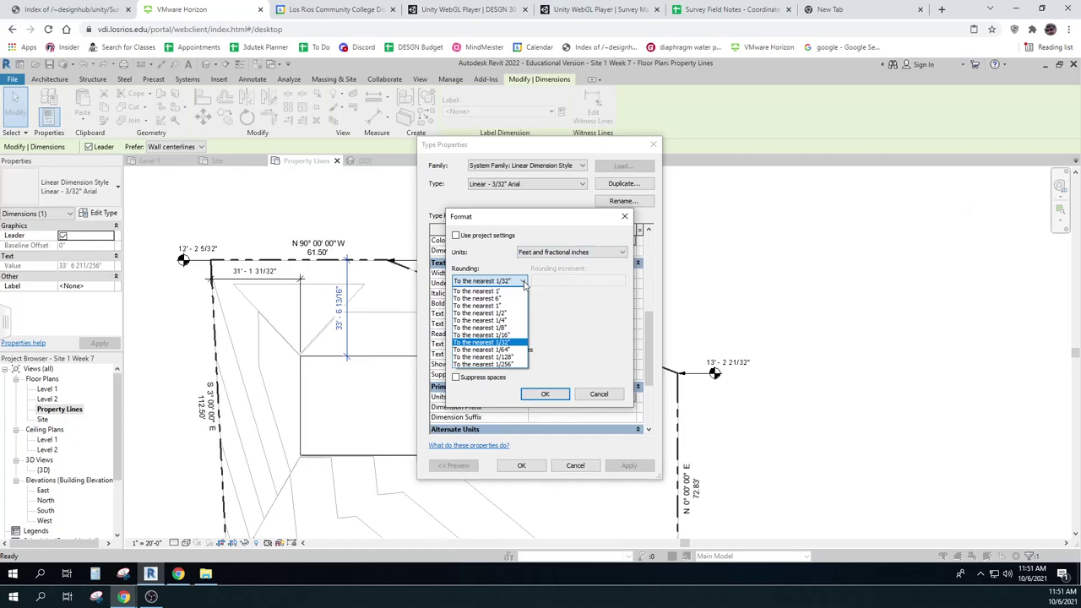
click(505, 327)
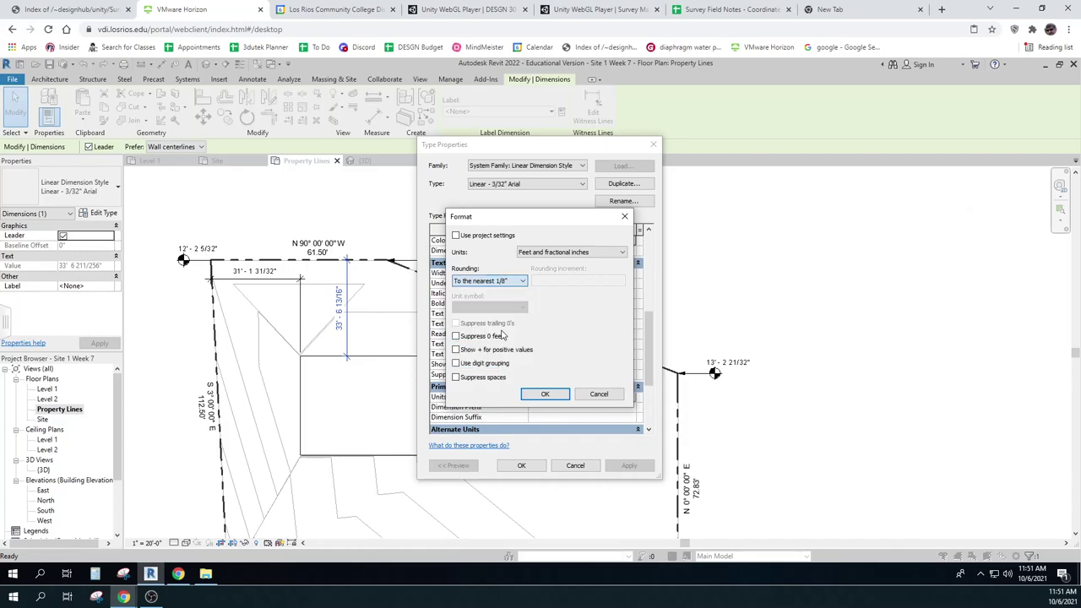
click(545, 395)
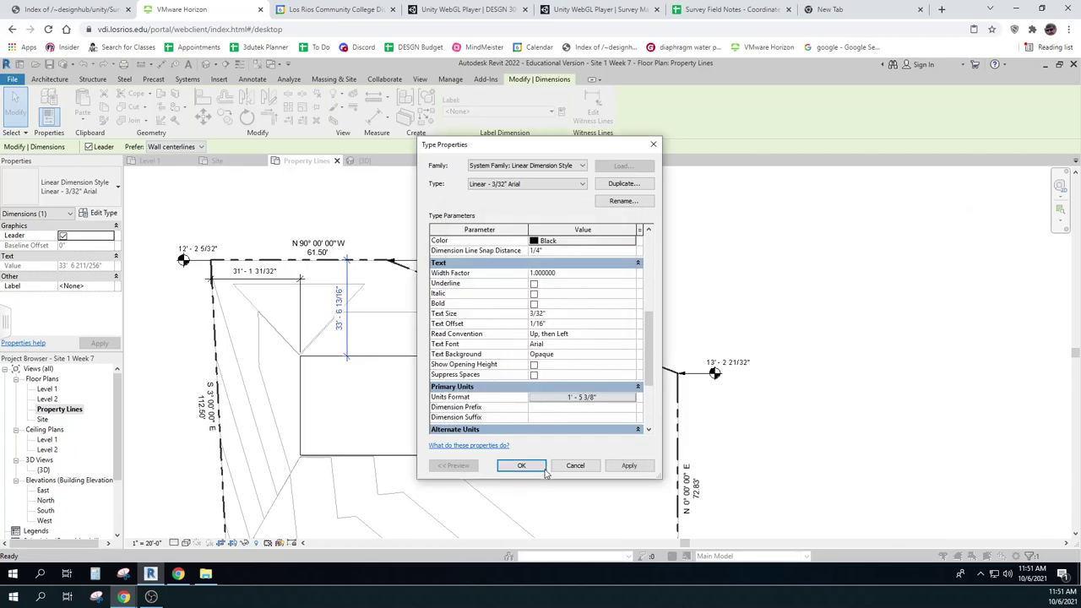
click(628, 465)
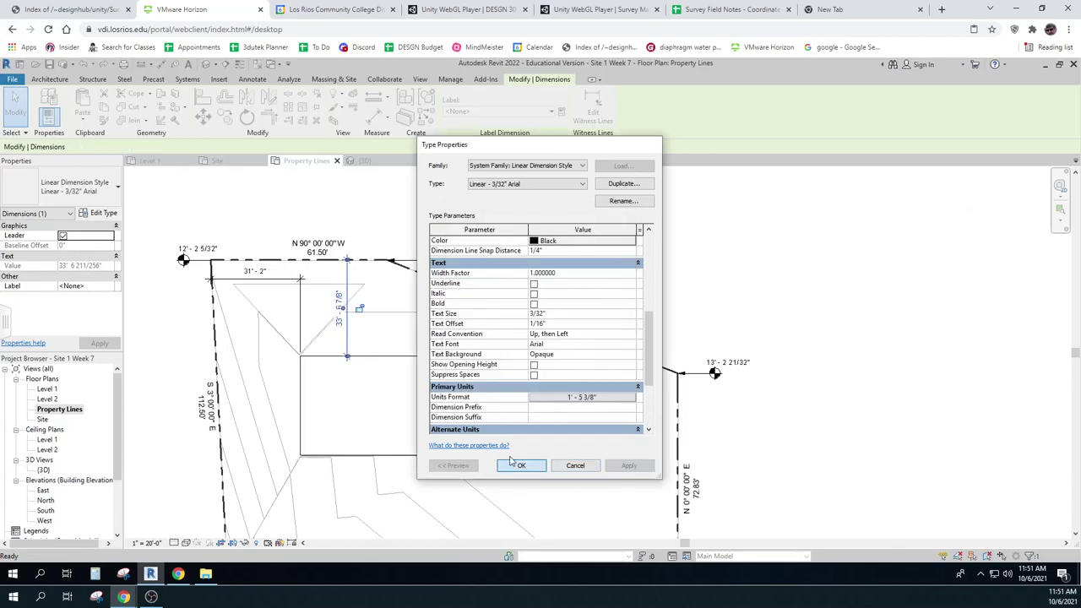
click(522, 465)
click(789, 300)
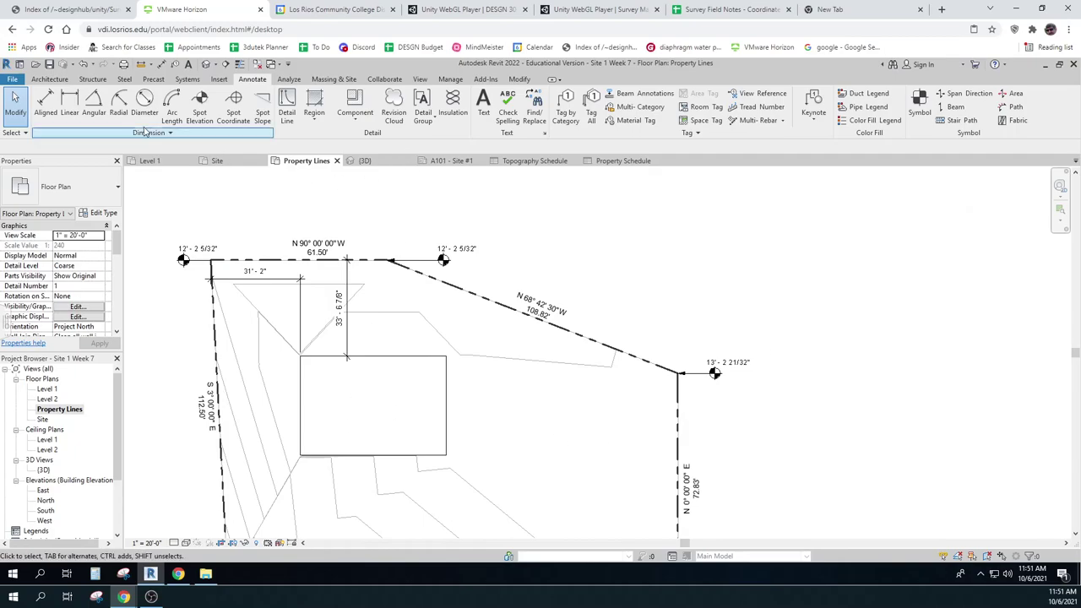
Step: Dimension the pad's overall width below its south edge and its depth beside its east edge
click(46, 106)
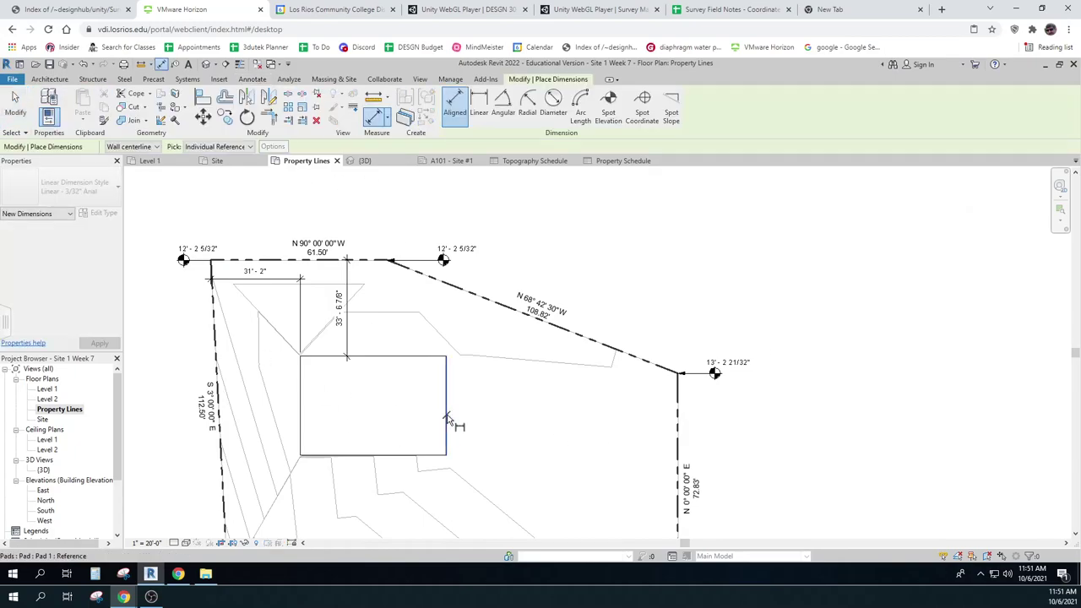
click(447, 363)
click(301, 392)
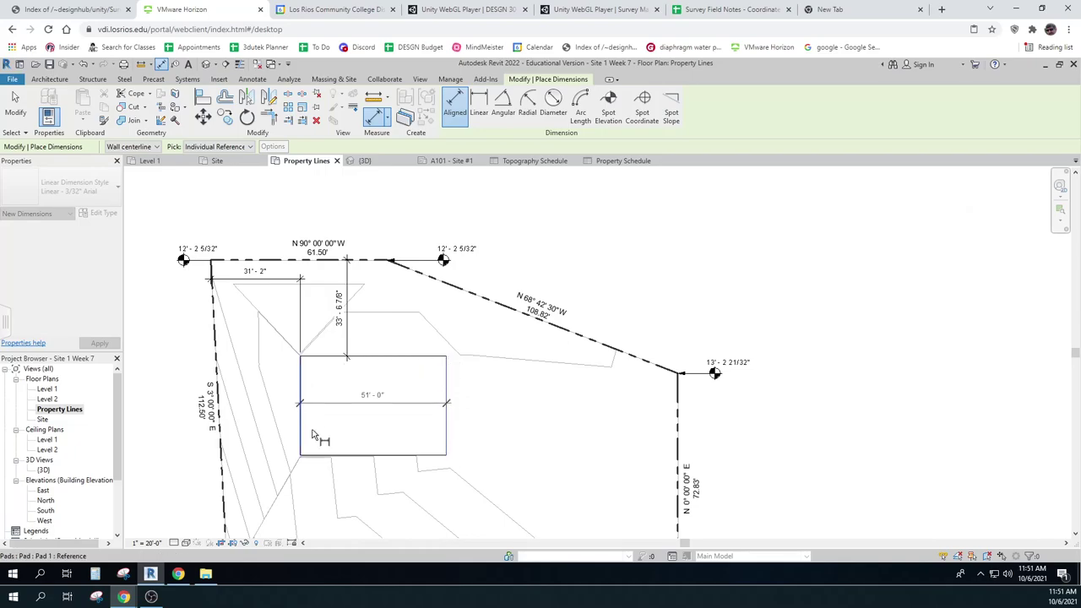
click(325, 475)
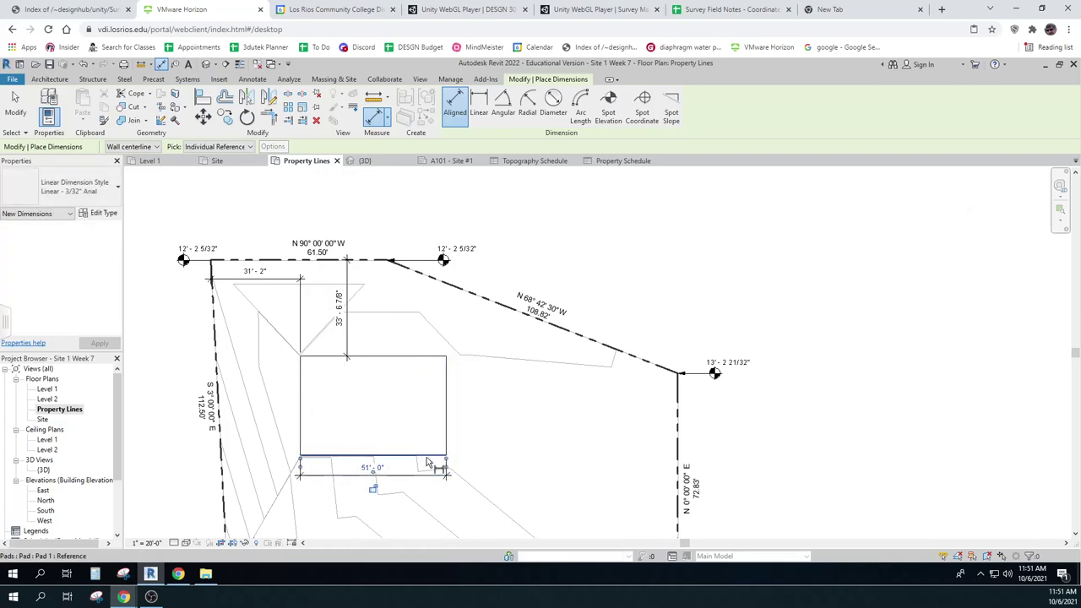
click(446, 364)
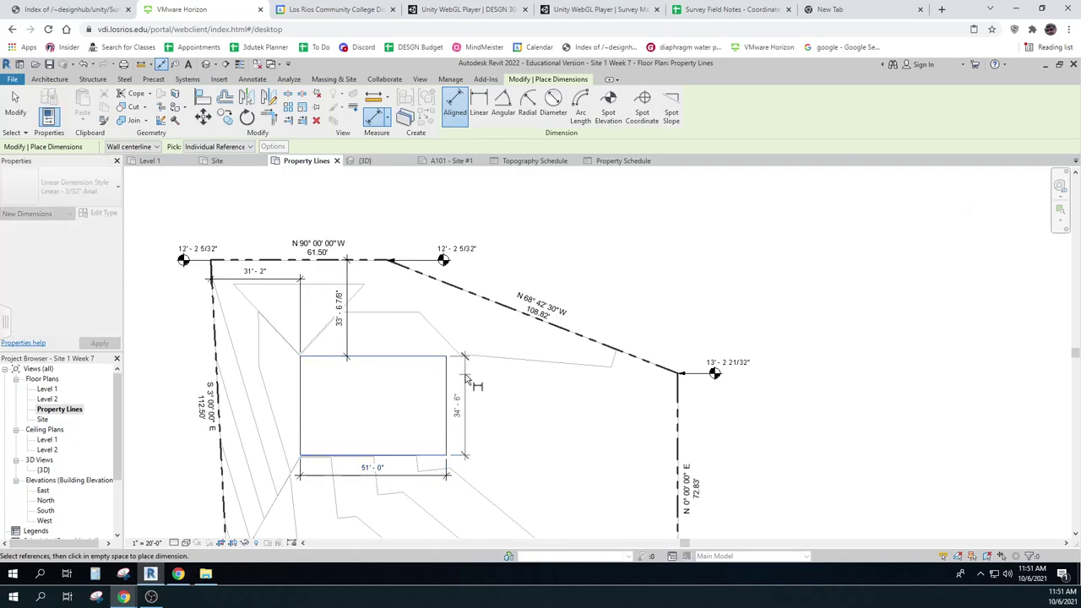
click(467, 379)
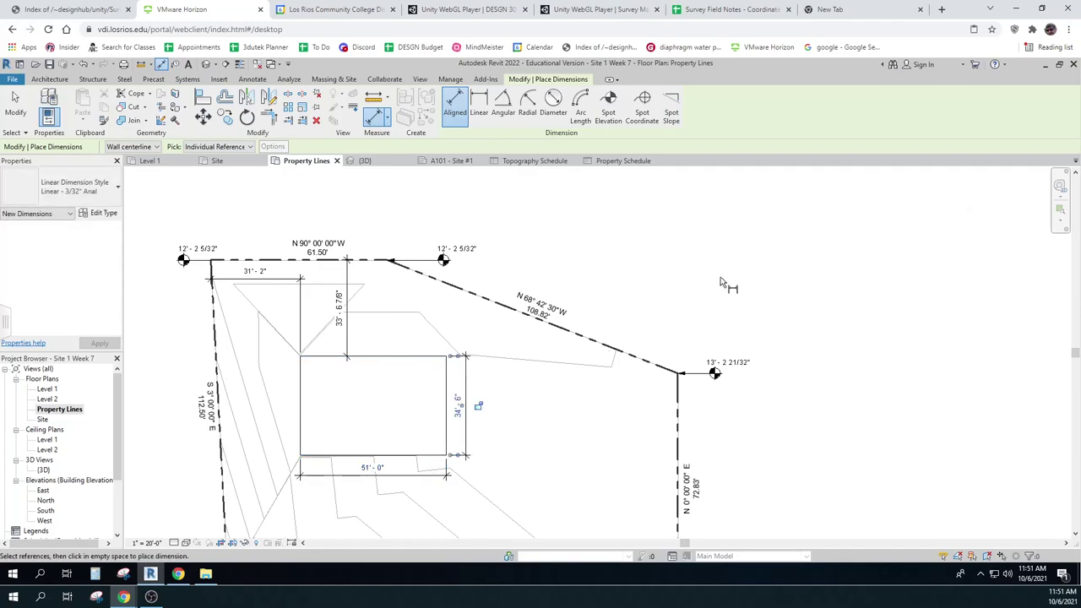
key(Escape)
key(Escape)
Step: Open sheet A101 - Site #1 and review the dimensioned pad, both schedules and the overall sheet layout
scroll(824, 338, down, 1)
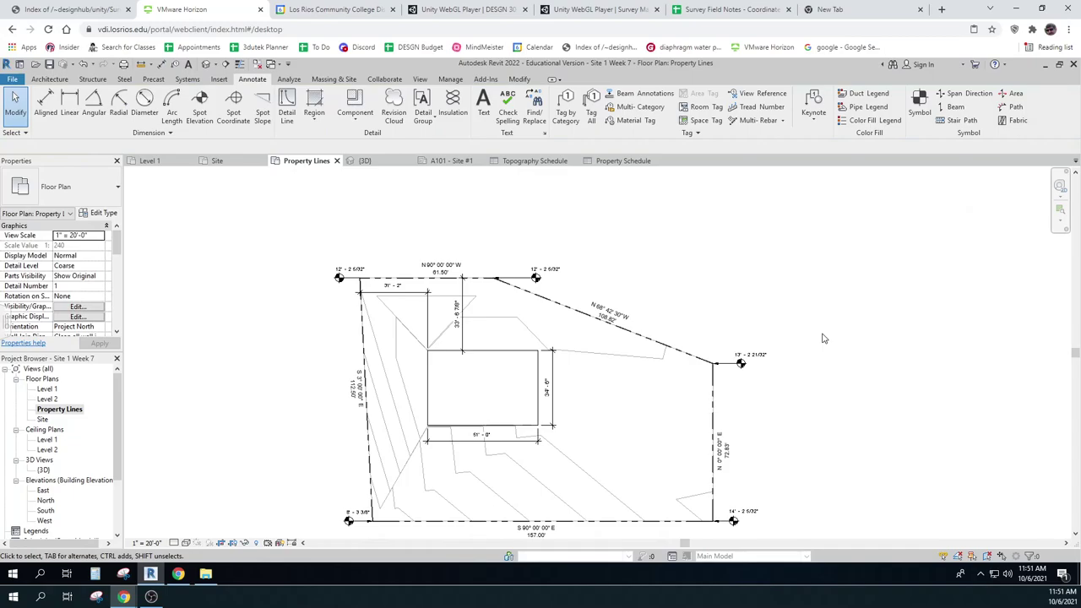
scroll(824, 338, down, 1)
scroll(119, 505, down, 2)
scroll(118, 505, down, 1)
double_click(47, 510)
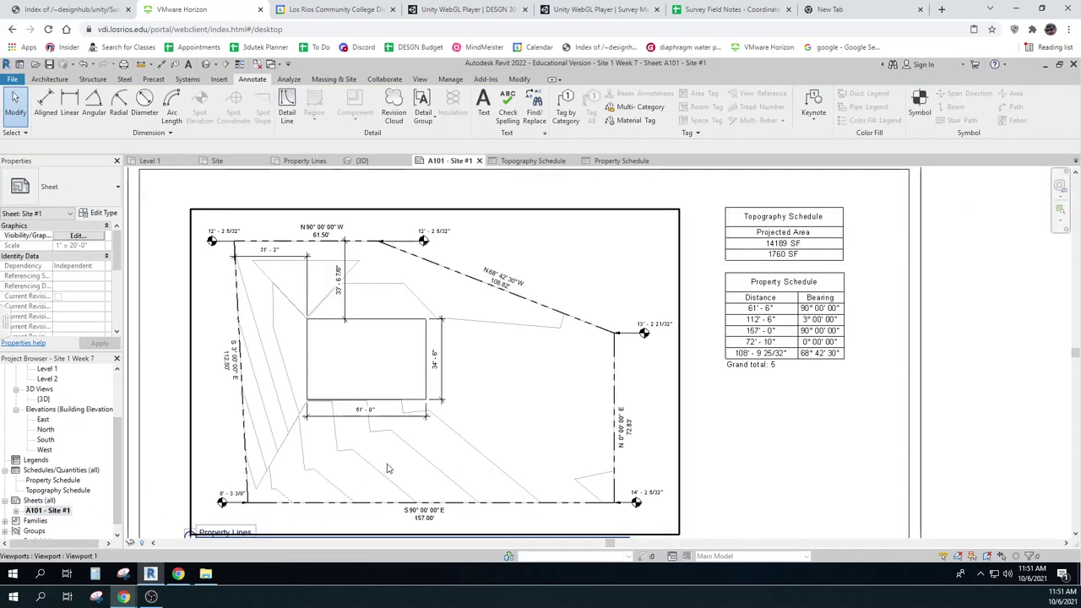
scroll(829, 466, down, 1)
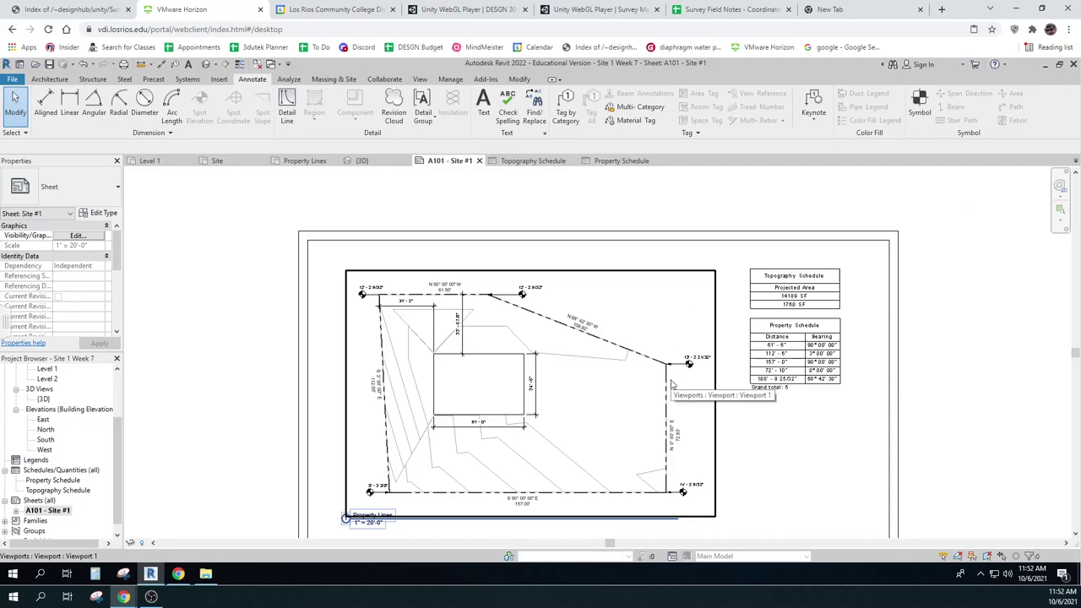
click(458, 293)
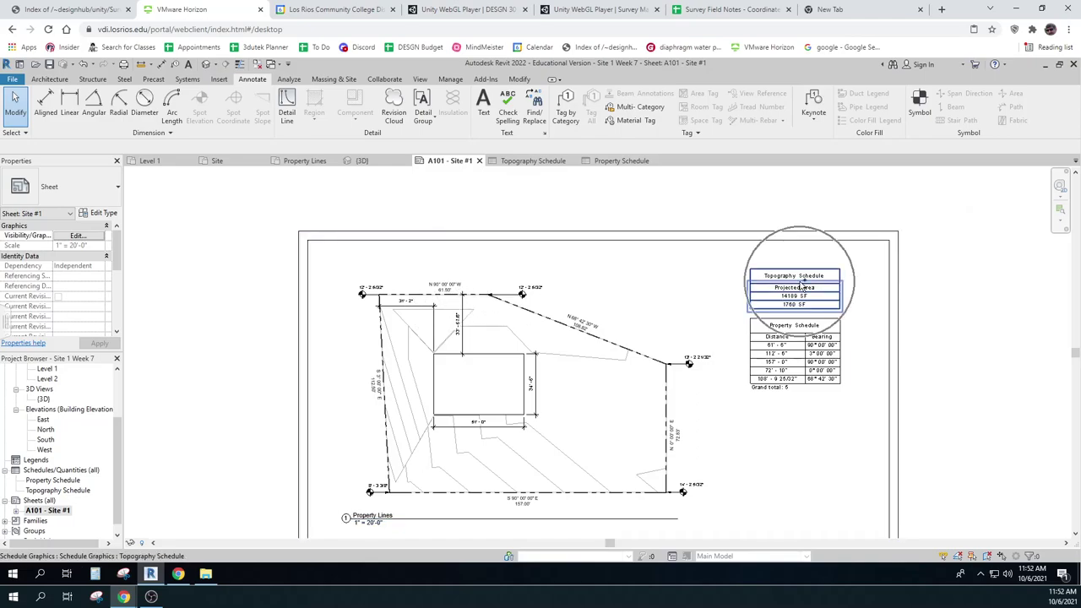
scroll(784, 440, down, 2)
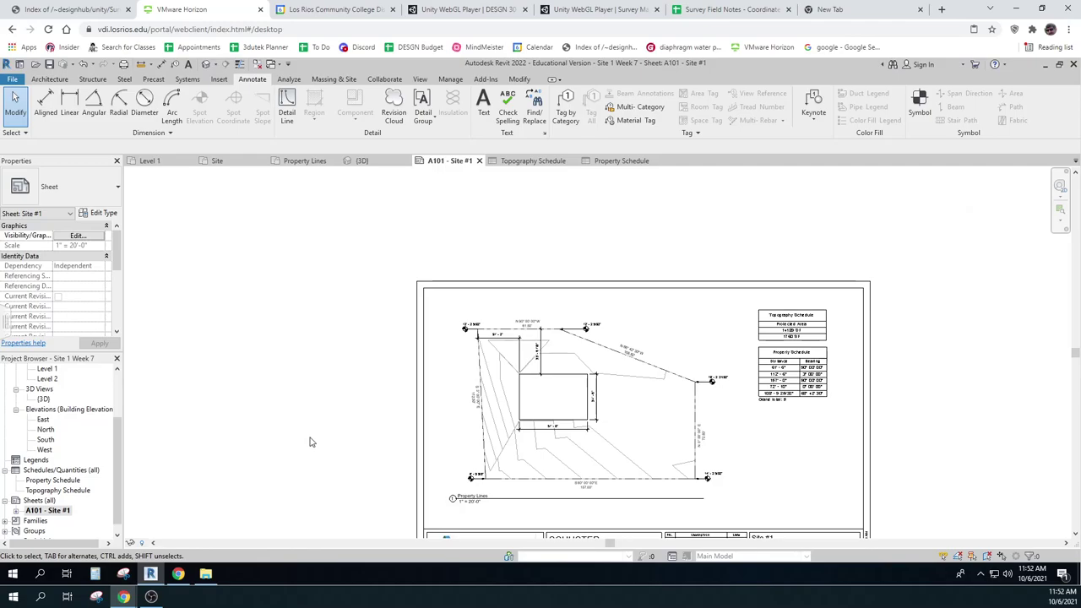
scroll(326, 432, down, 2)
middle_drag(326, 432, 302, 386)
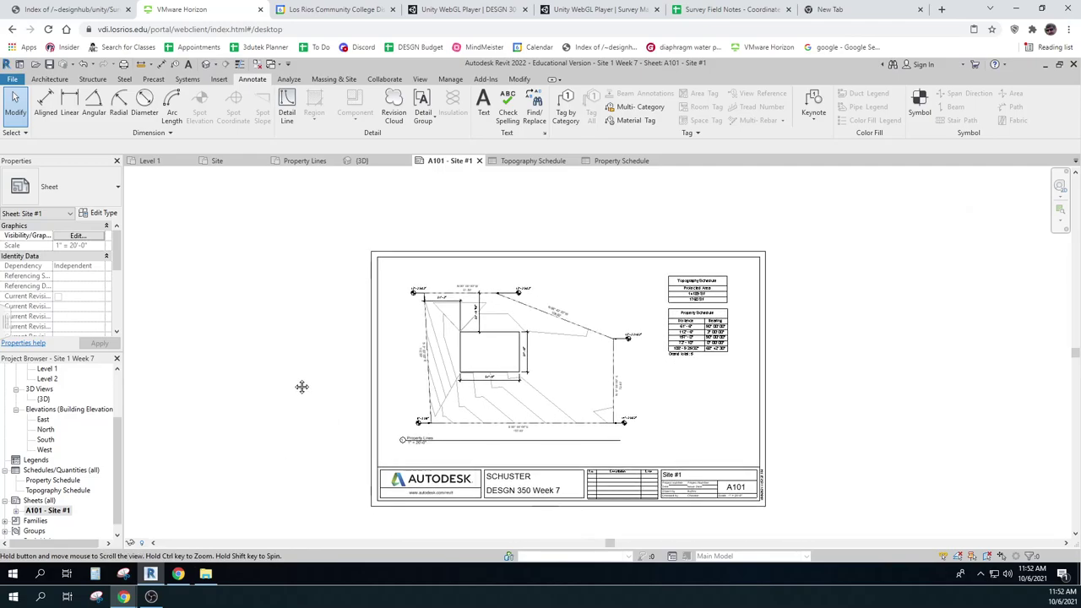